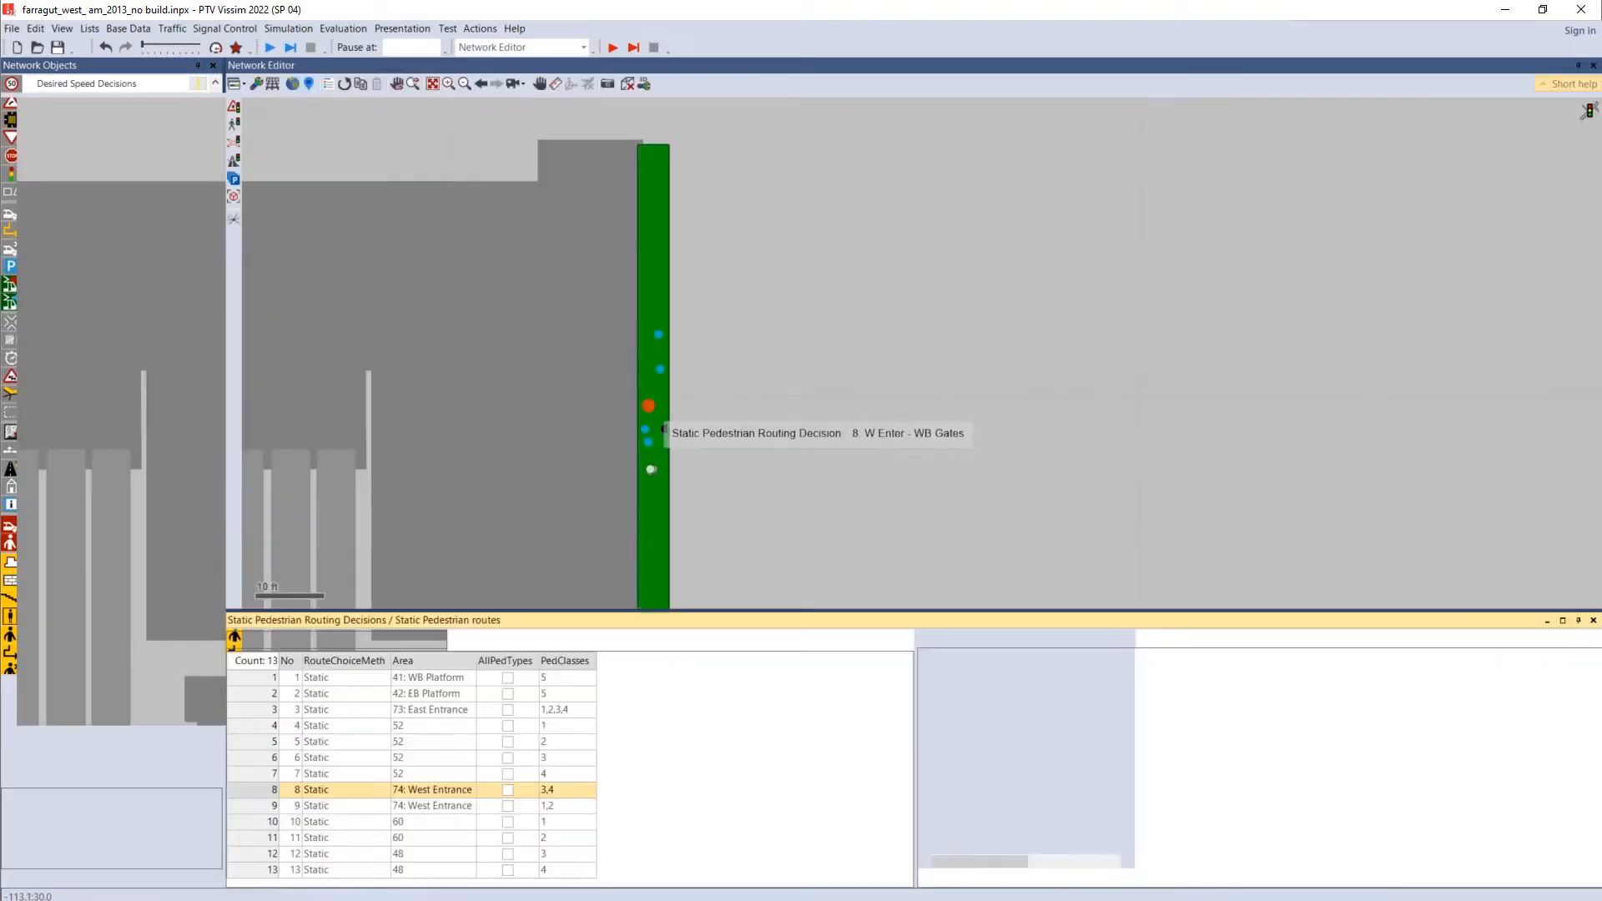
# Step: Examine the course of the static pedestrian route from the West Entrance to the westbound gates
pyautogui.click(951, 676)
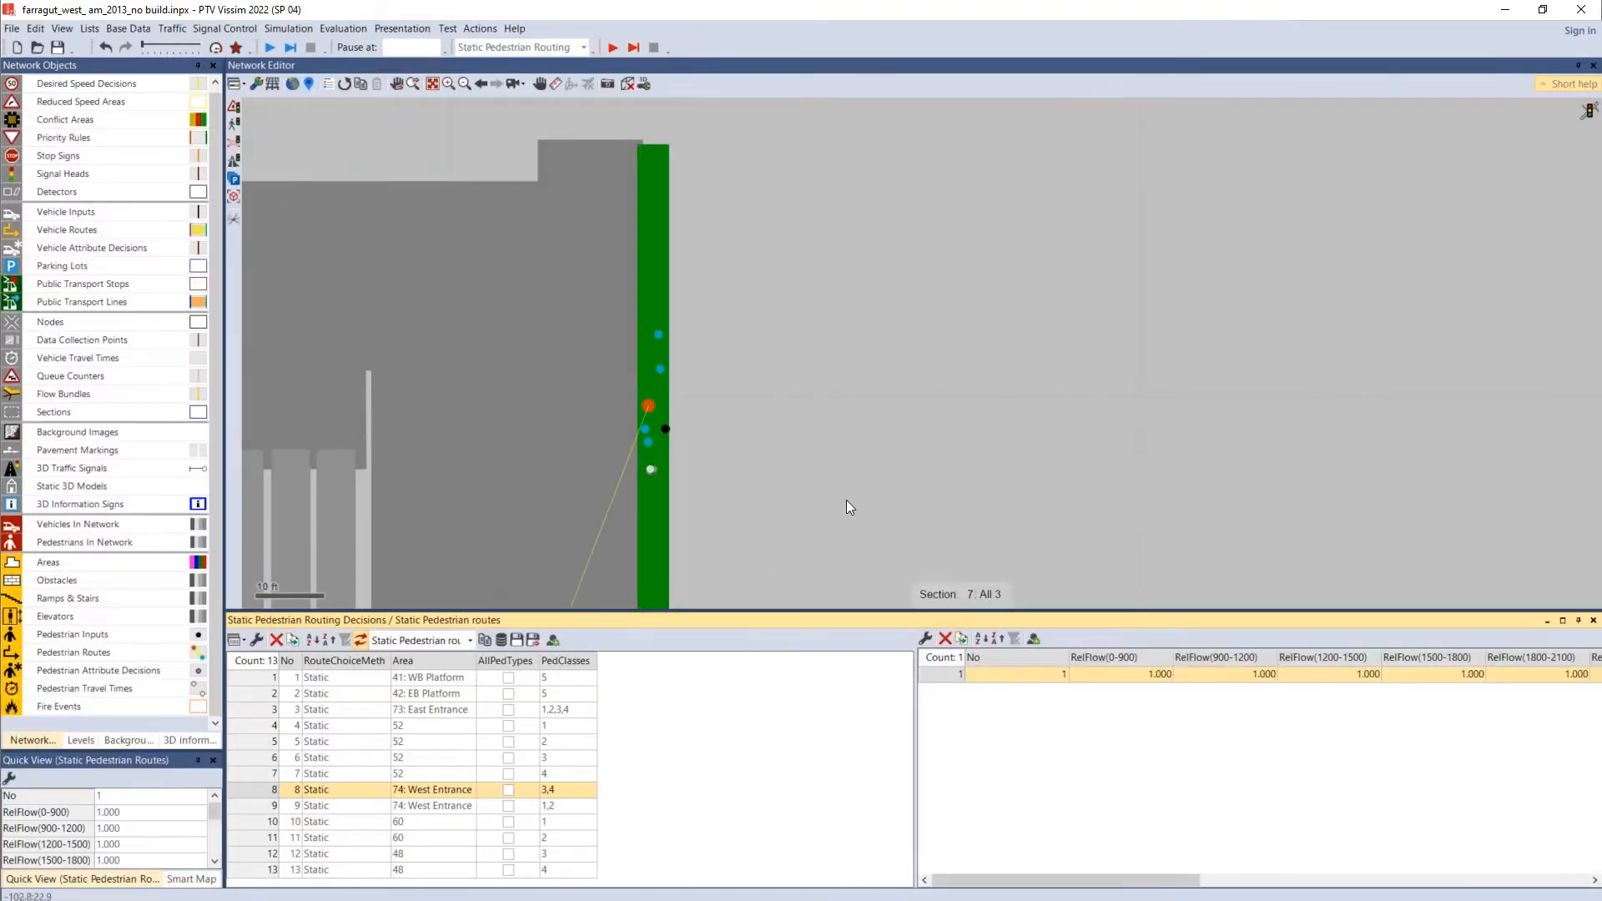
pyautogui.scroll(-3, 847, 499)
pyautogui.scroll(-2, 784, 265)
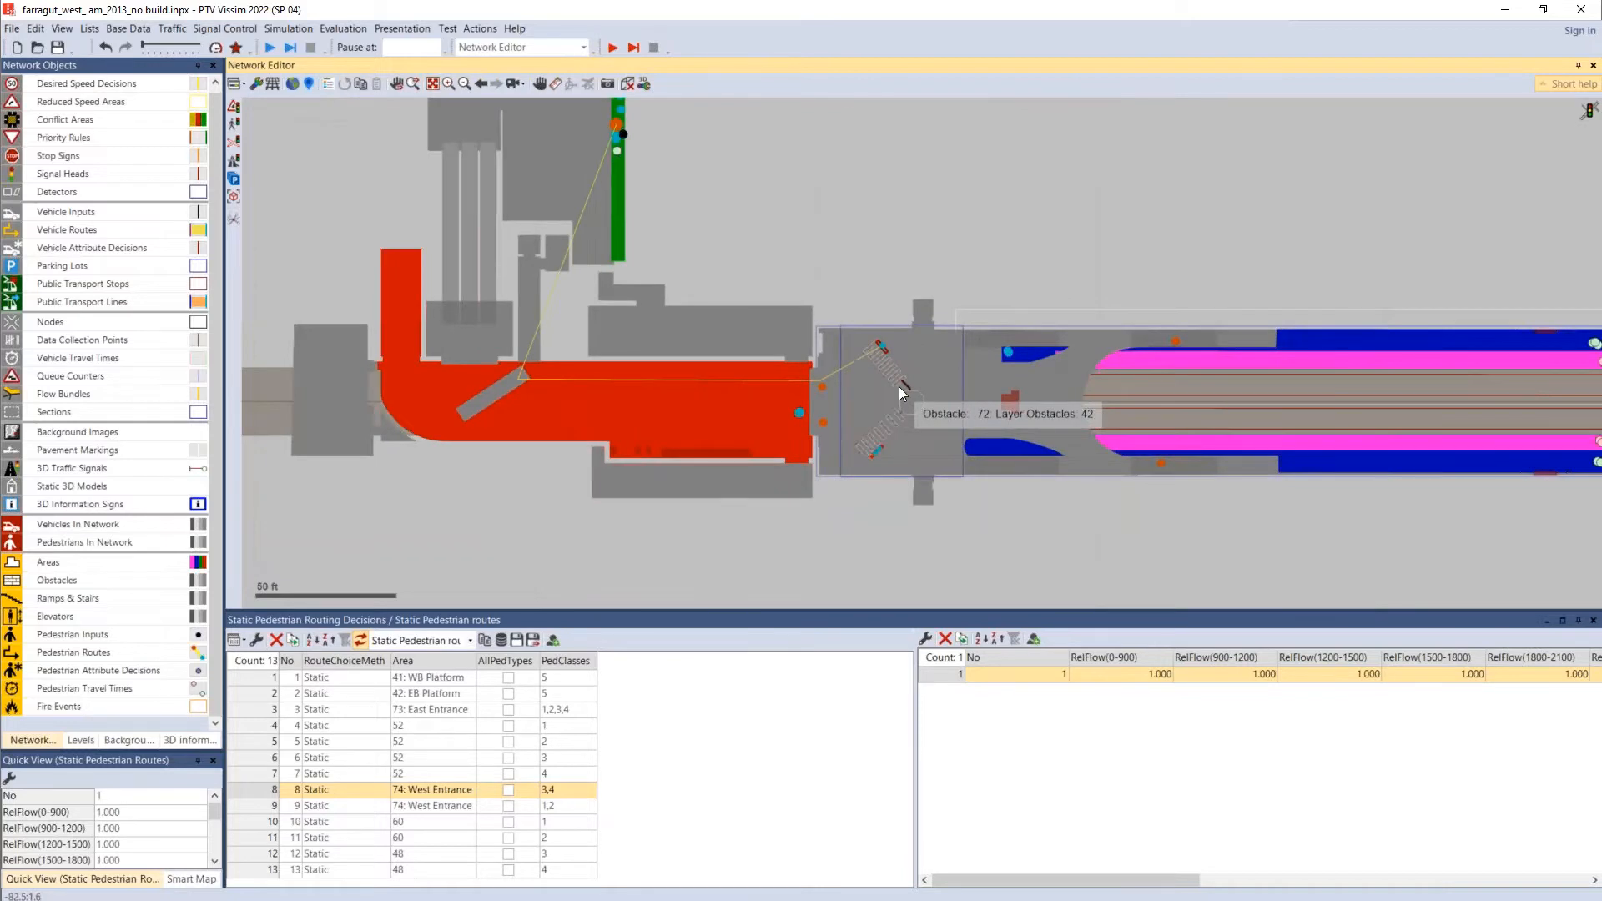
pyautogui.moveTo(816, 297); pyautogui.dragTo(806, 341)
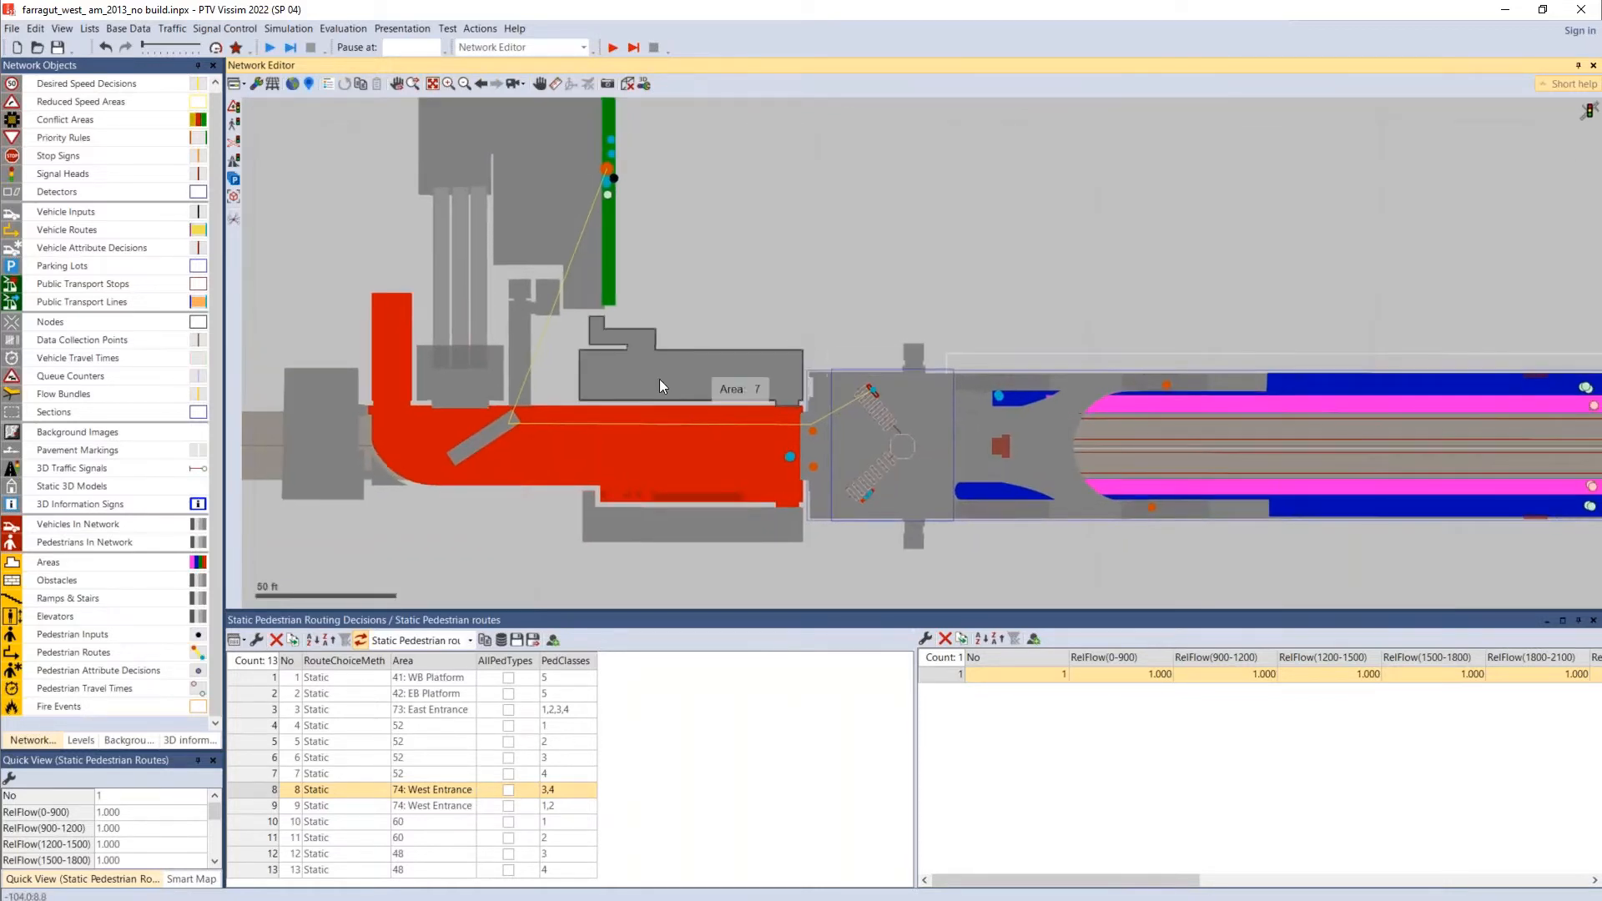
pyautogui.scroll(1, 668, 440)
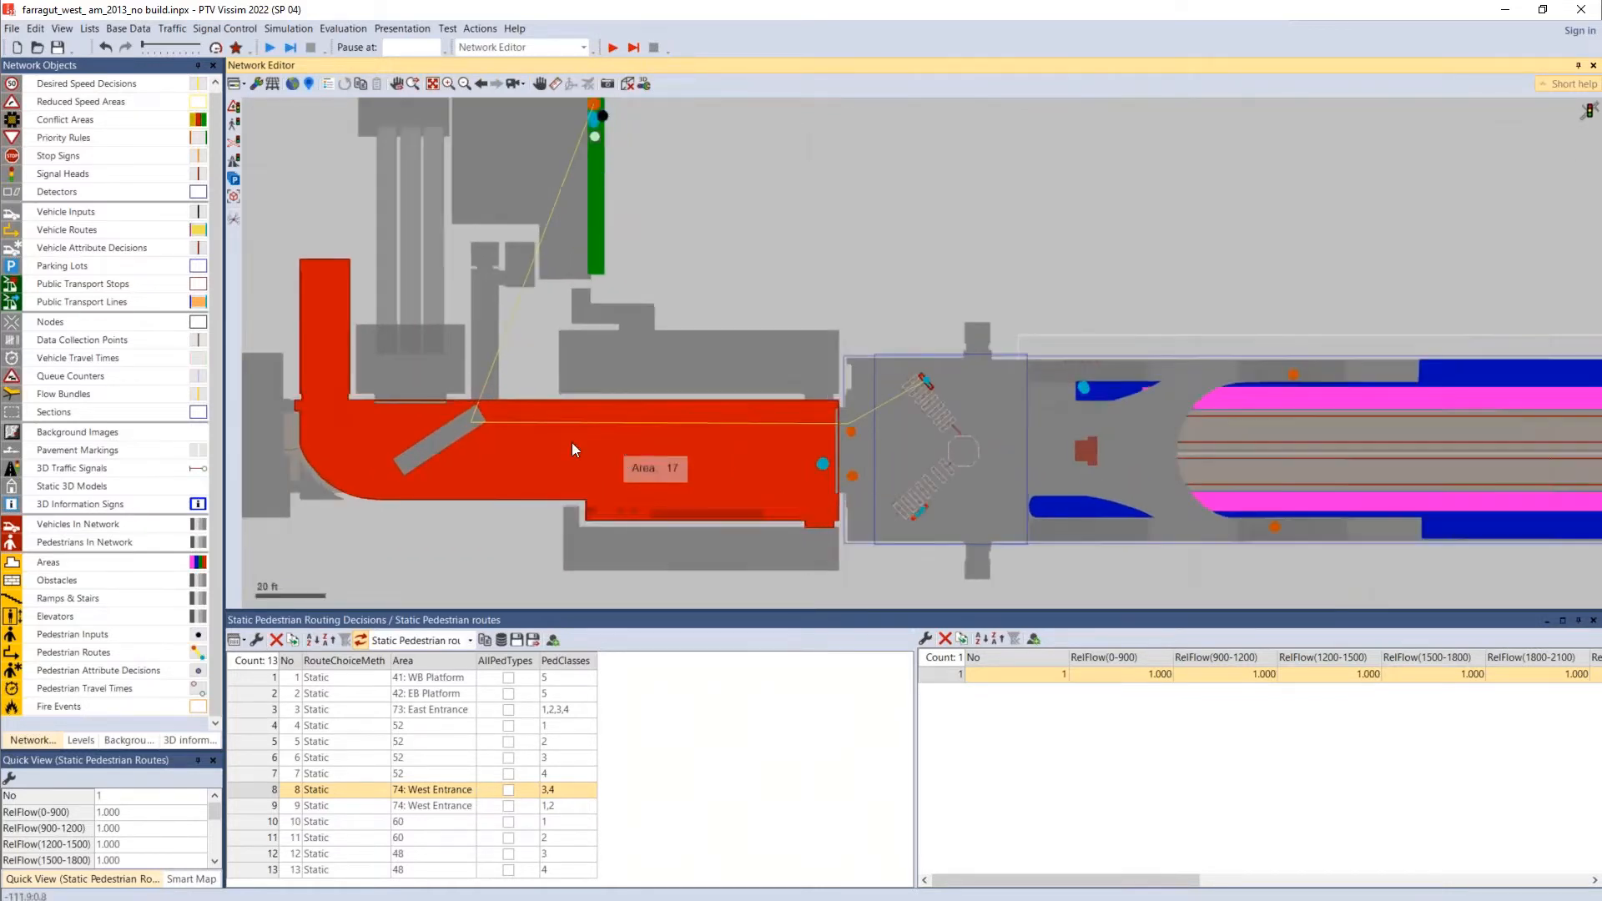
# Step: Inspect the intermediate area along the route and the partial pedestrian routing decision on area 79 ahead of the west mezzanine gates
pyautogui.click(442, 437)
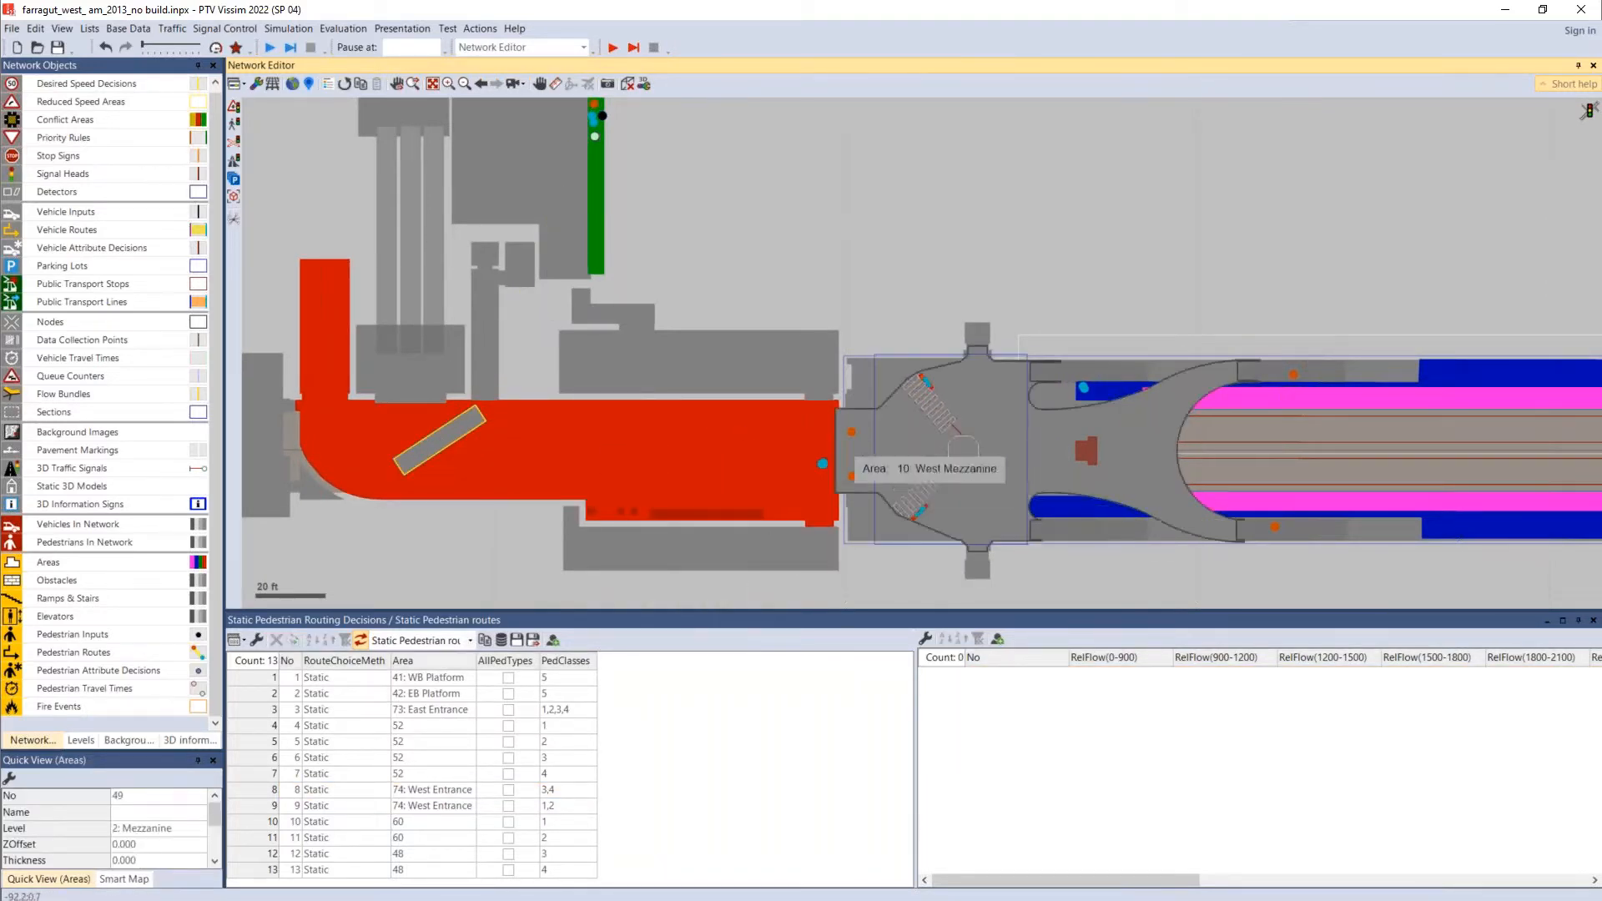
pyautogui.click(858, 448)
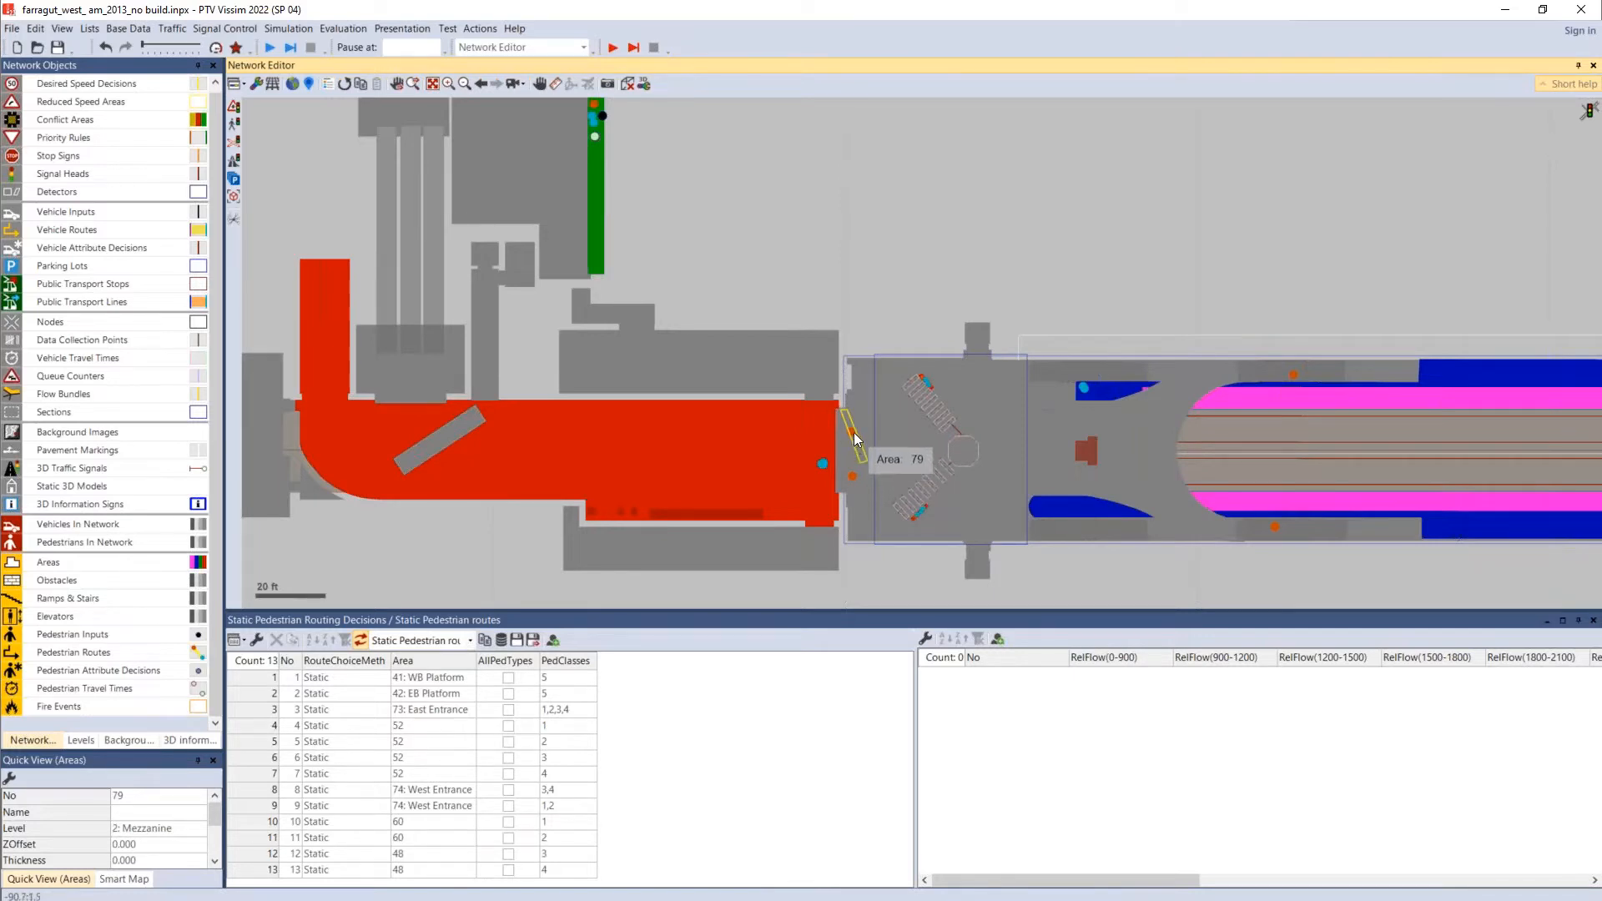
pyautogui.click(851, 432)
pyautogui.scroll(1, 910, 409)
pyautogui.scroll(2, 923, 391)
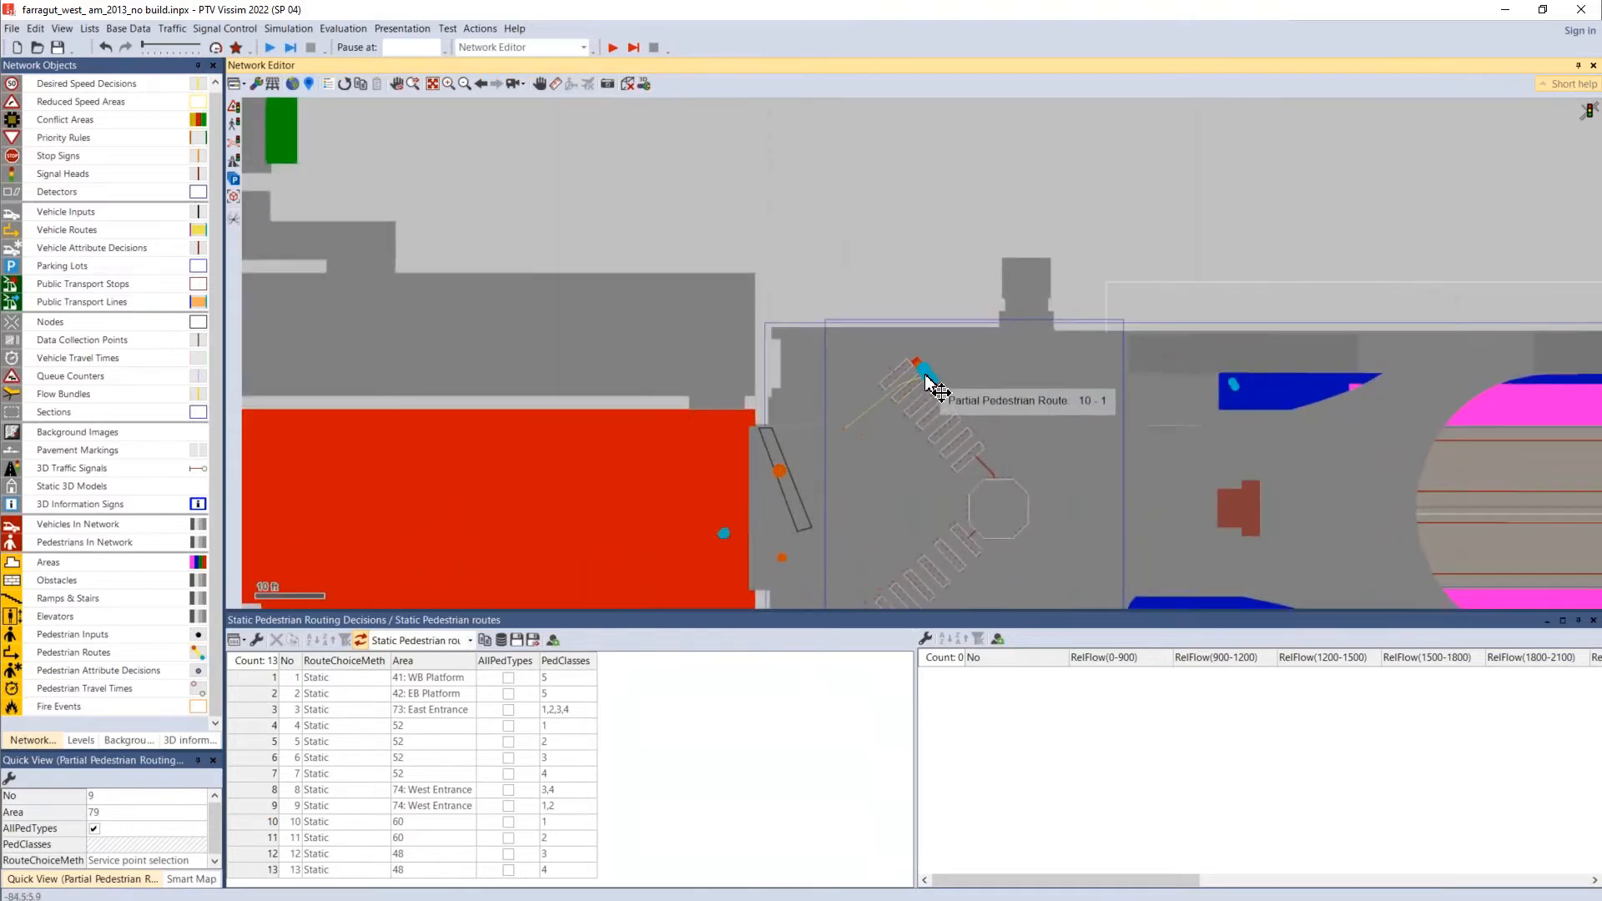
pyautogui.scroll(-3, 923, 388)
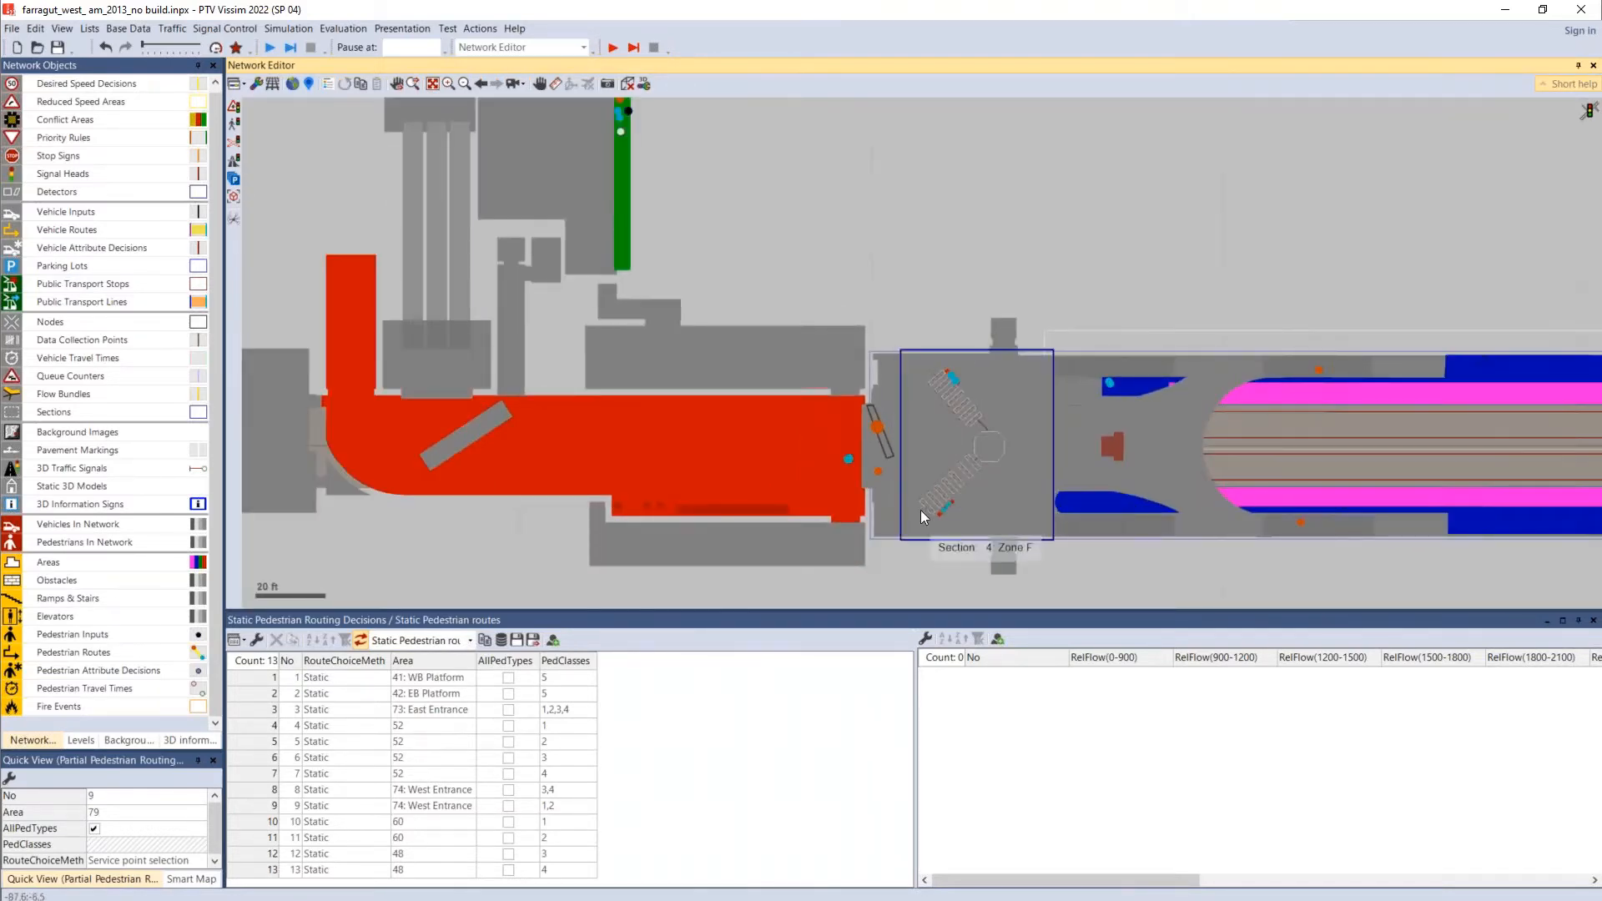
pyautogui.moveTo(914, 315); pyautogui.dragTo(558, 275)
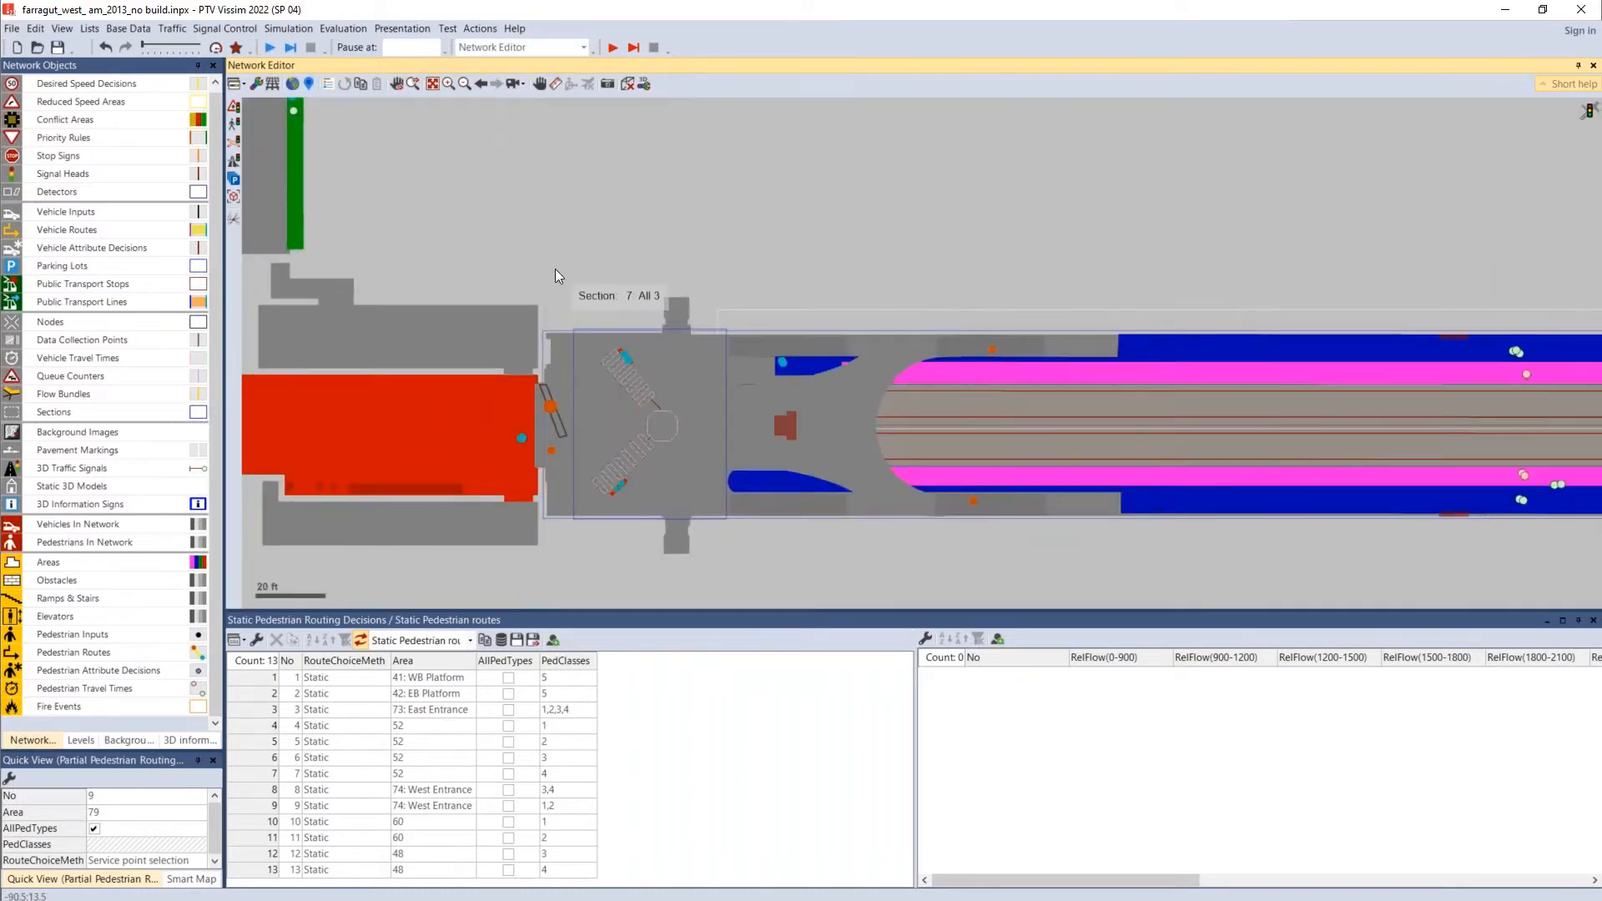
# Step: View the station in 3D and examine the fare gates around the west mezzanine kiosk
pyautogui.click(626, 84)
pyautogui.moveTo(768, 325); pyautogui.dragTo(780, 253)
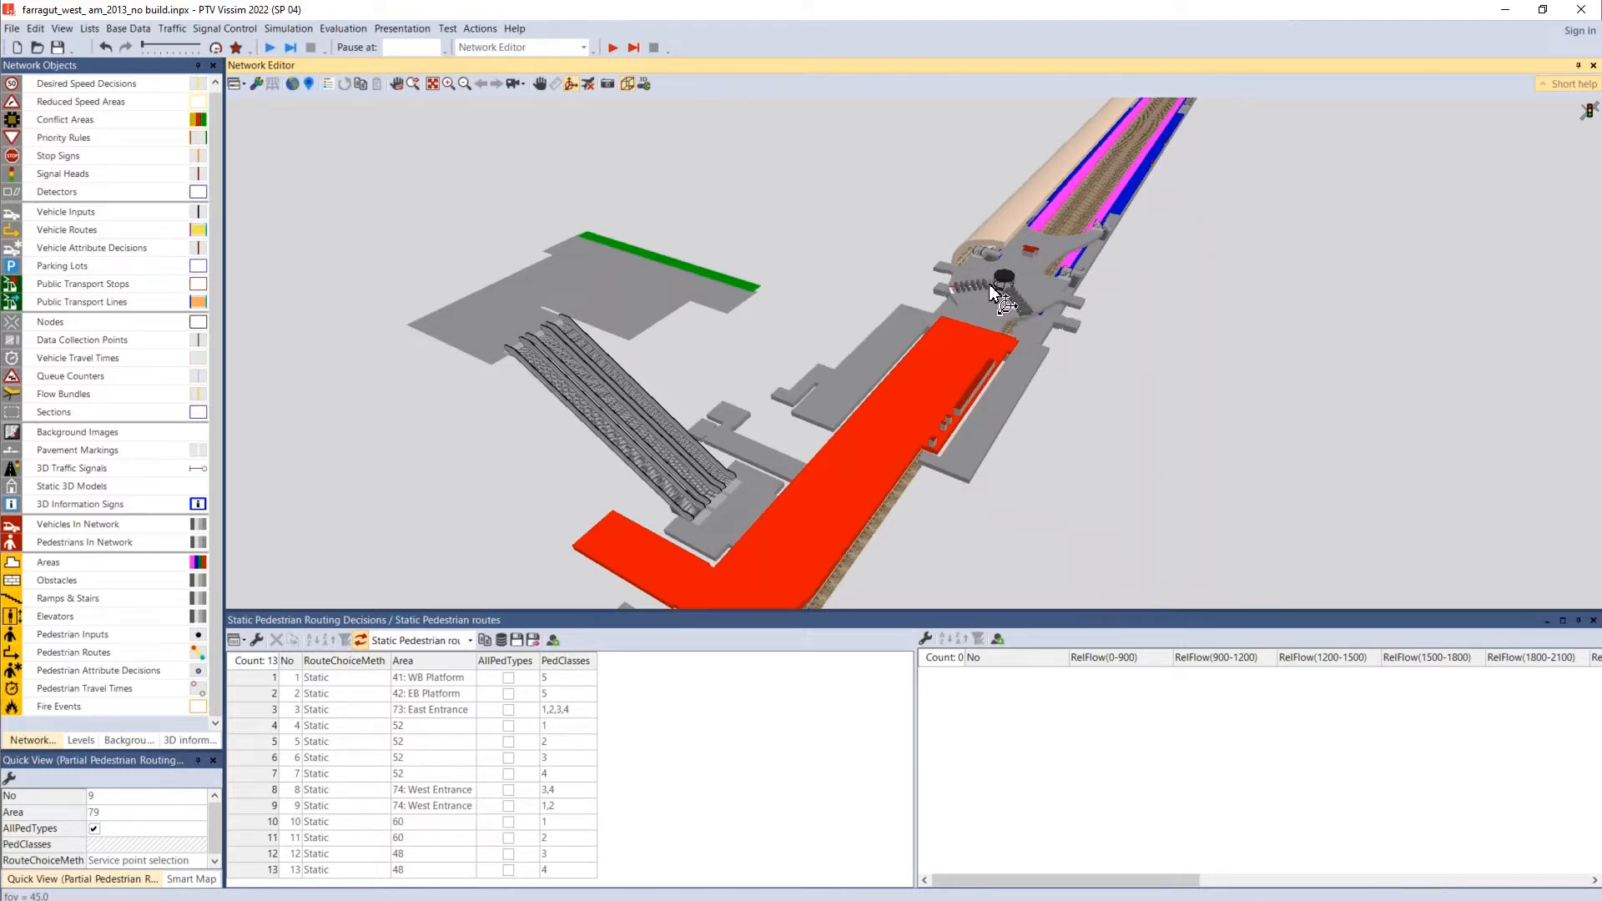
pyautogui.moveTo(989, 283); pyautogui.dragTo(769, 439)
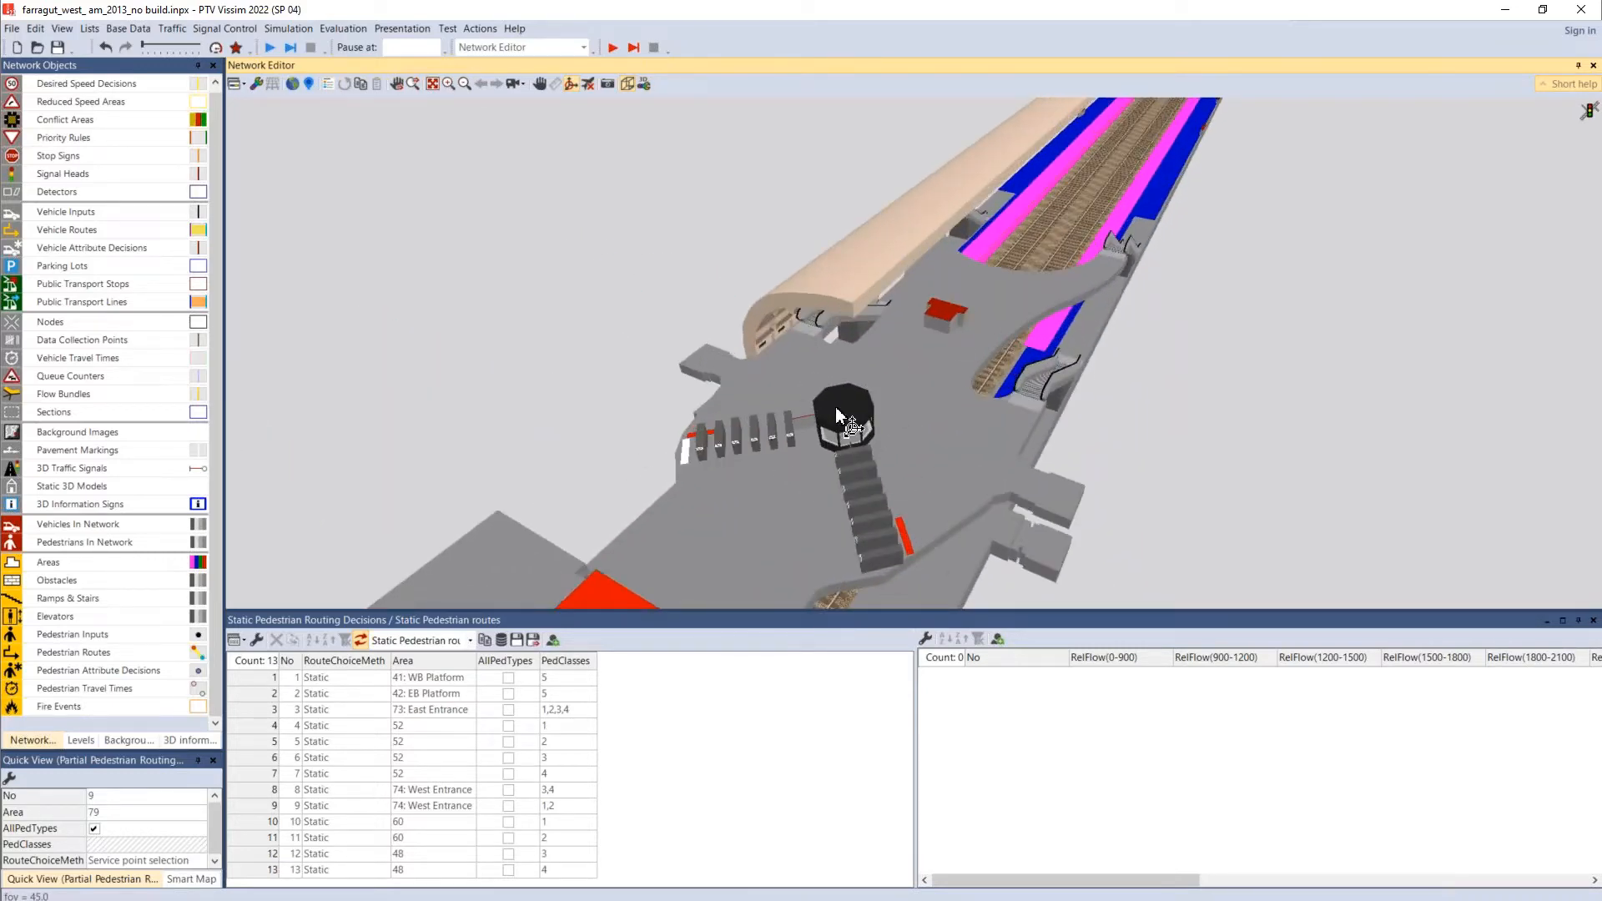
pyautogui.scroll(-10, 837, 413)
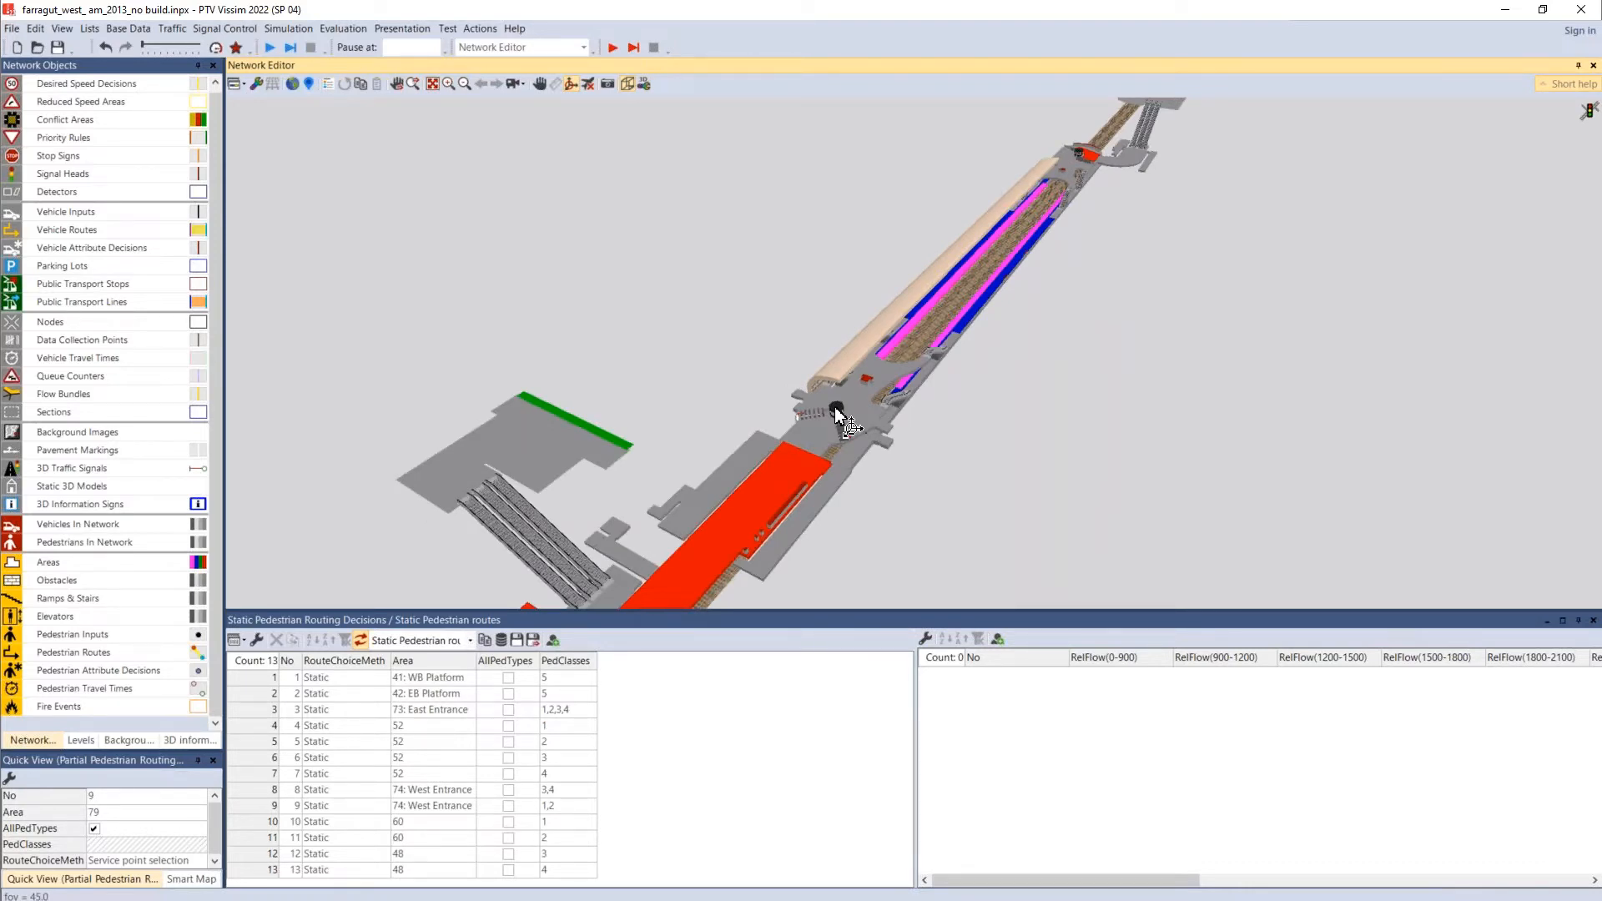
# Step: Switch to the other Vissim network that shows the station over aerial imagery
pyautogui.hotkey('alt', 'Tab')
pyautogui.hotkey('alt', 'Tab')
pyautogui.moveTo(985, 398); pyautogui.dragTo(909, 335)
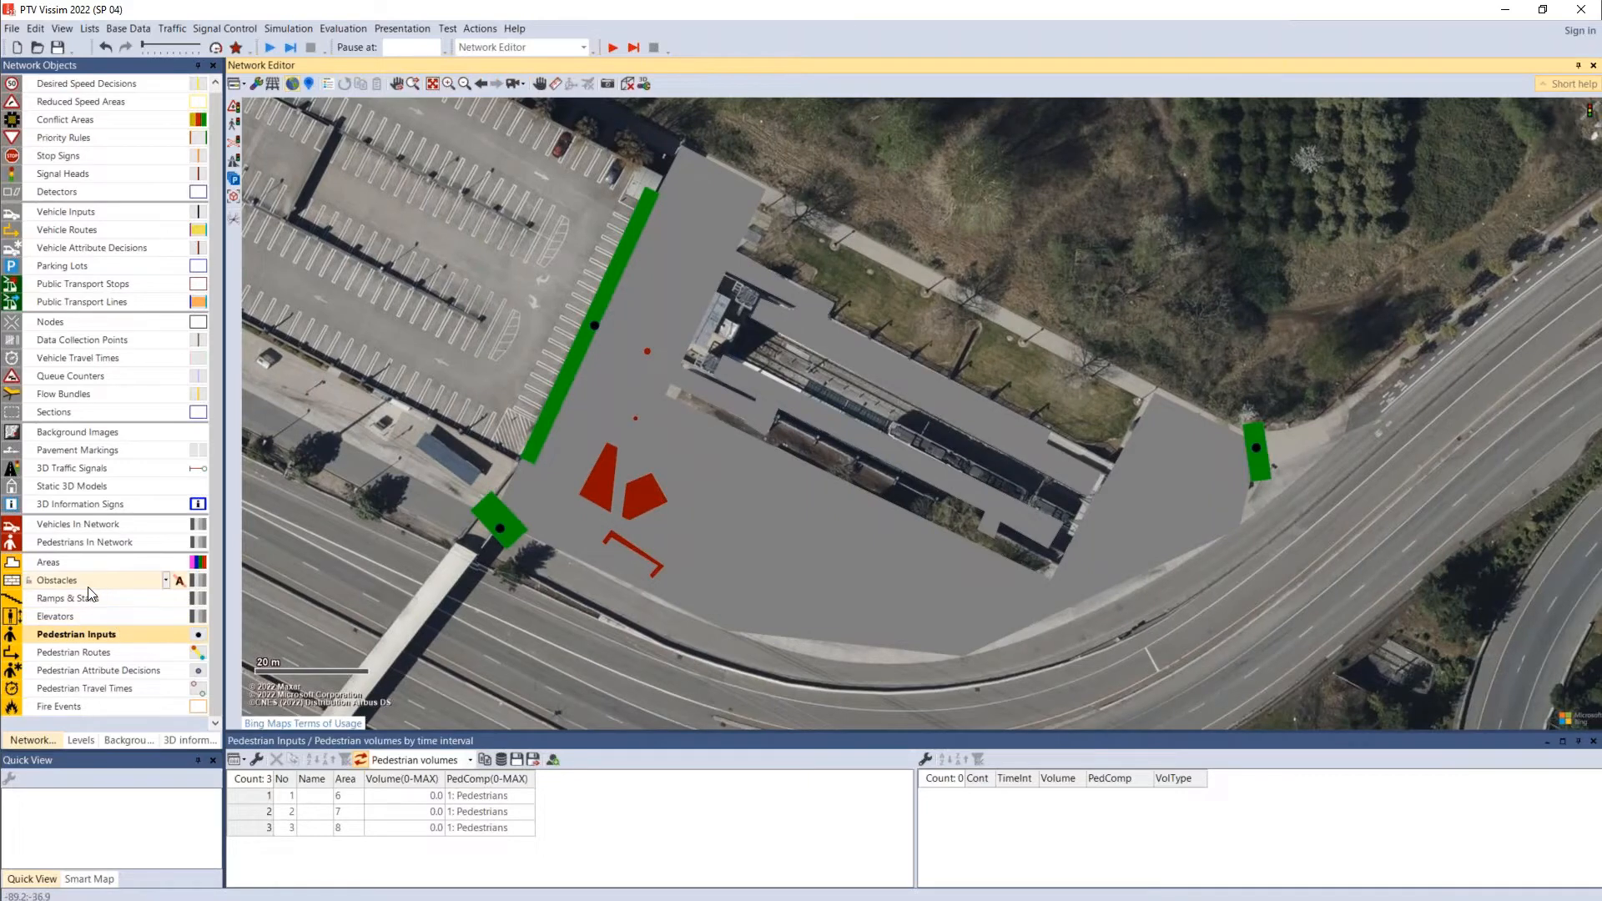
# Step: Add a static pedestrian routing decision on area 7 beside the parking lot, with routes to platform areas 1 and 2
pyautogui.click(104, 653)
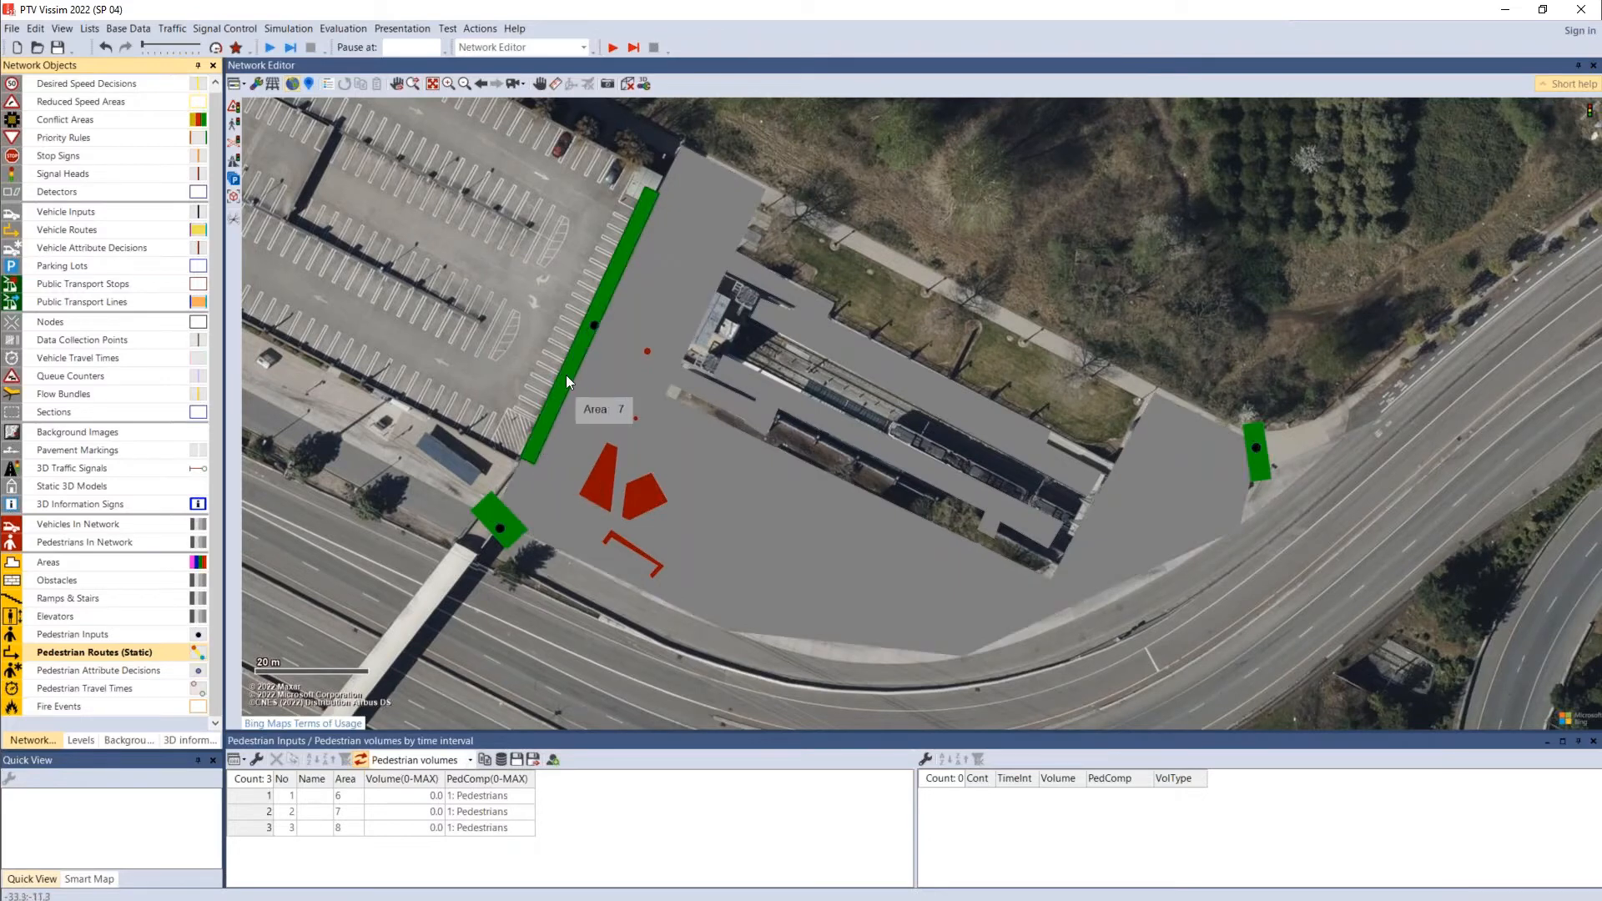
pyautogui.keyDown('ctrl'); pyautogui.rightClick(580, 351); pyautogui.keyUp('ctrl')
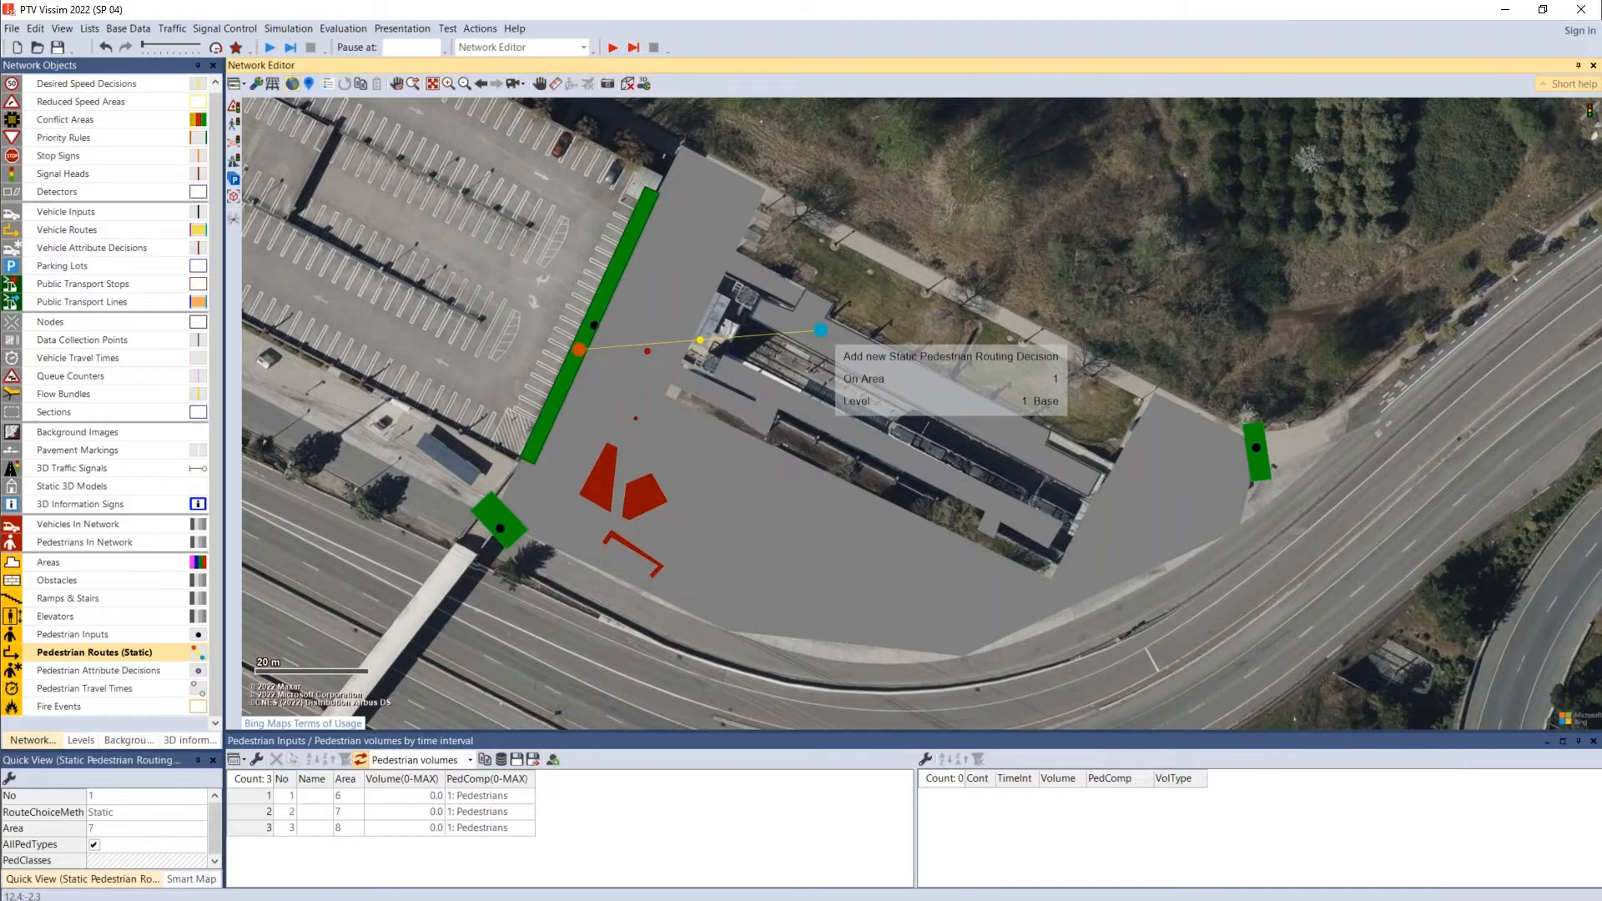
pyautogui.click(822, 332)
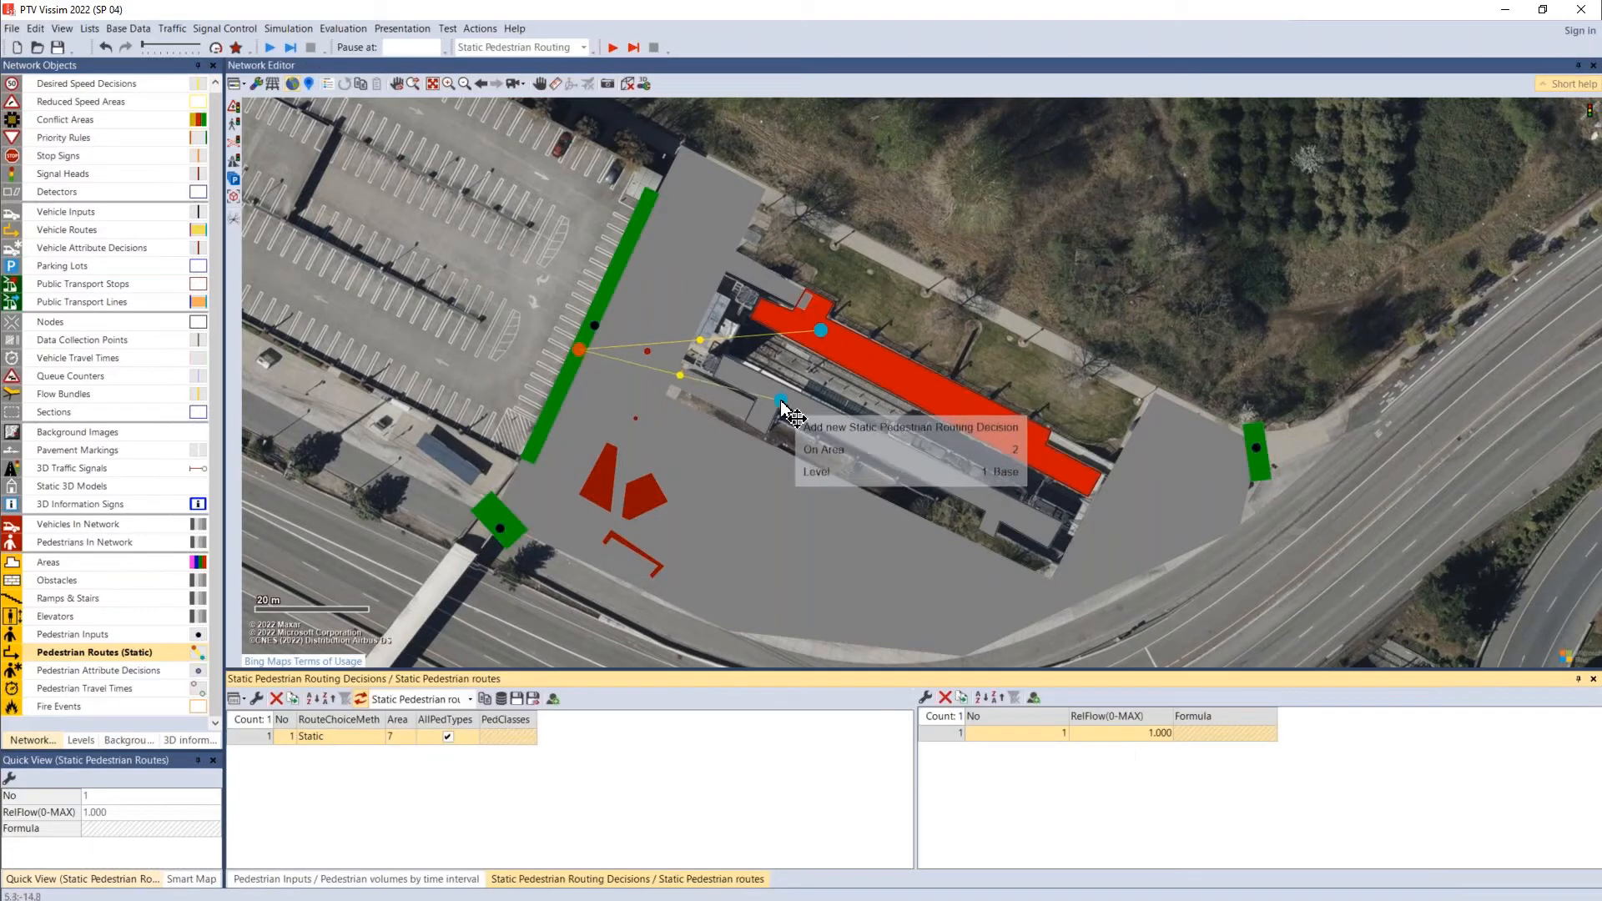
pyautogui.click(781, 403)
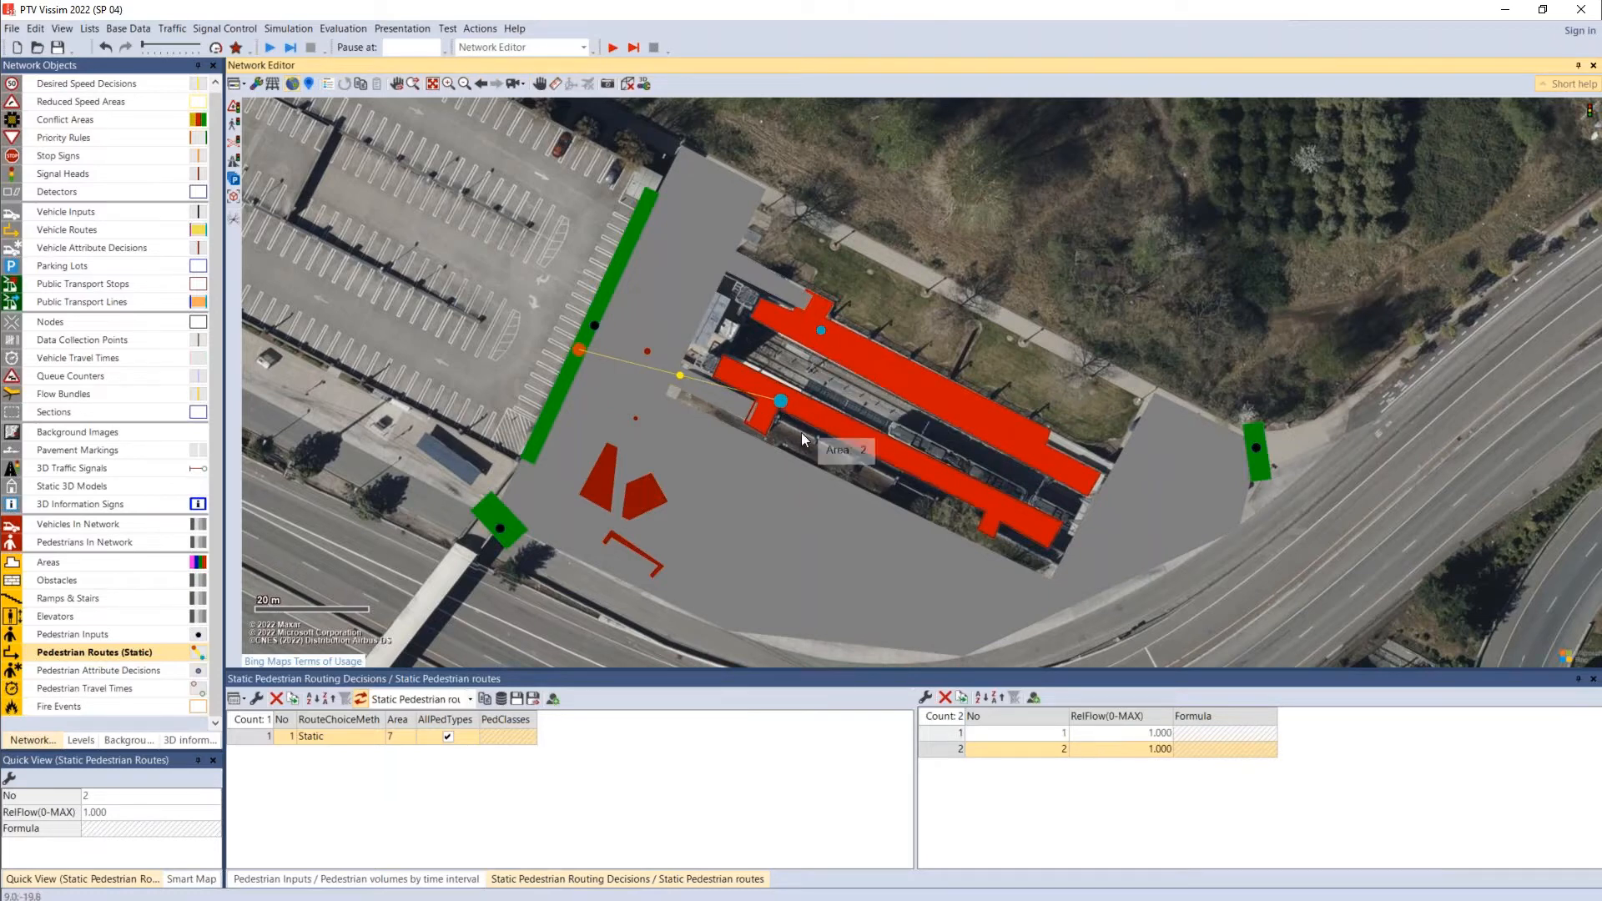
# Step: Set the relative flows of area 7's routes to 150 for route 1 and 225 for route 2
pyautogui.moveTo(1128, 738); pyautogui.dragTo(1132, 753)
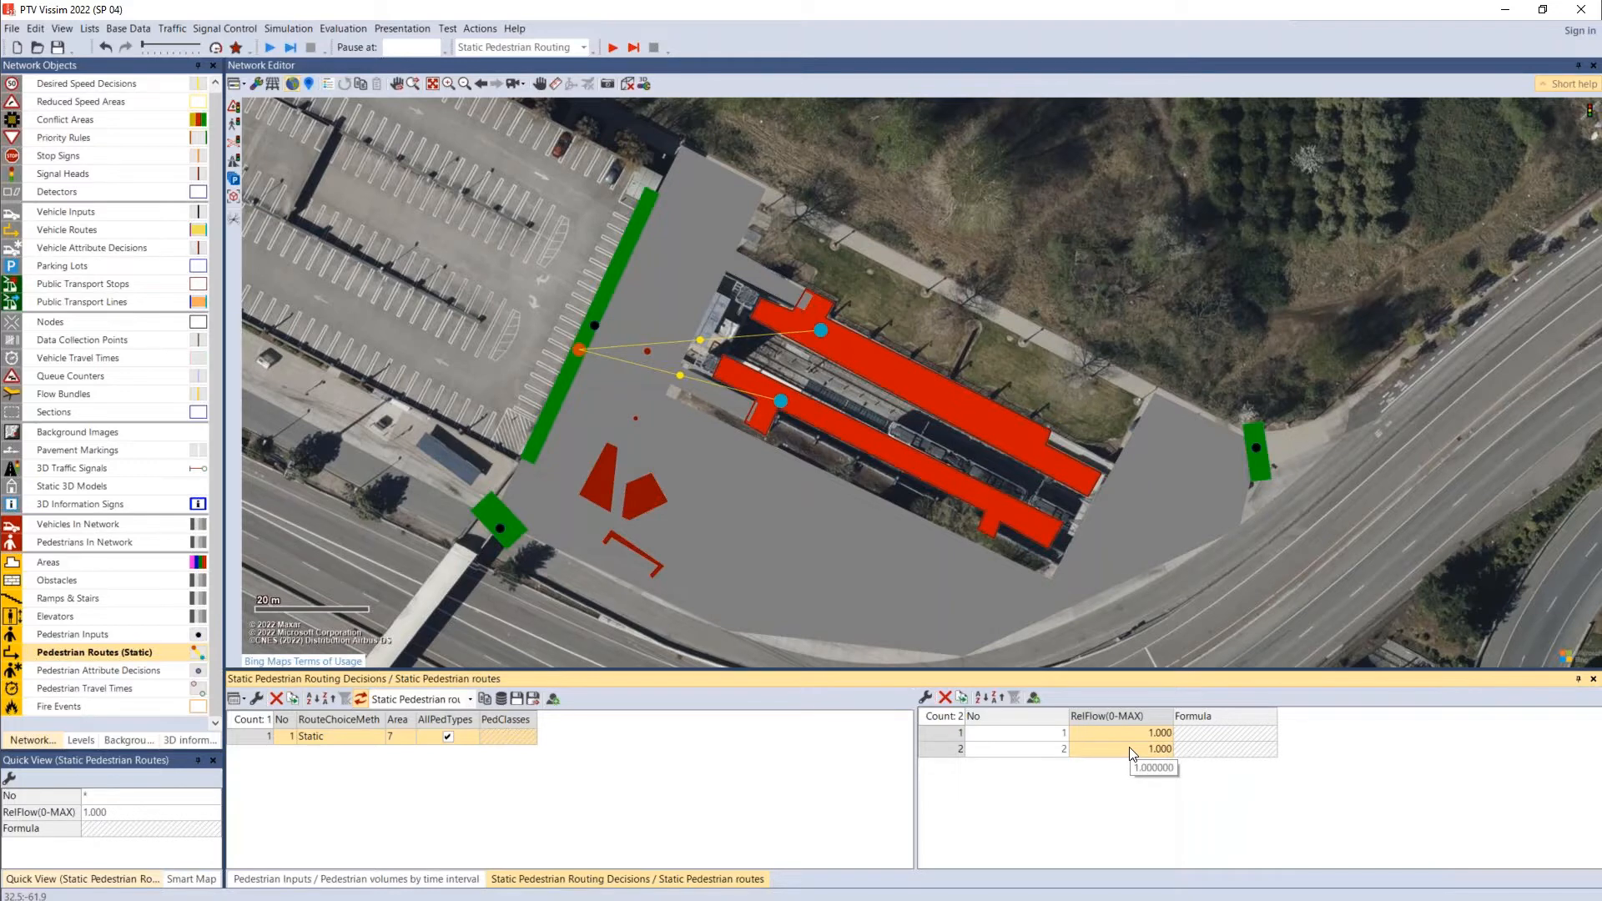
pyautogui.press('Up')
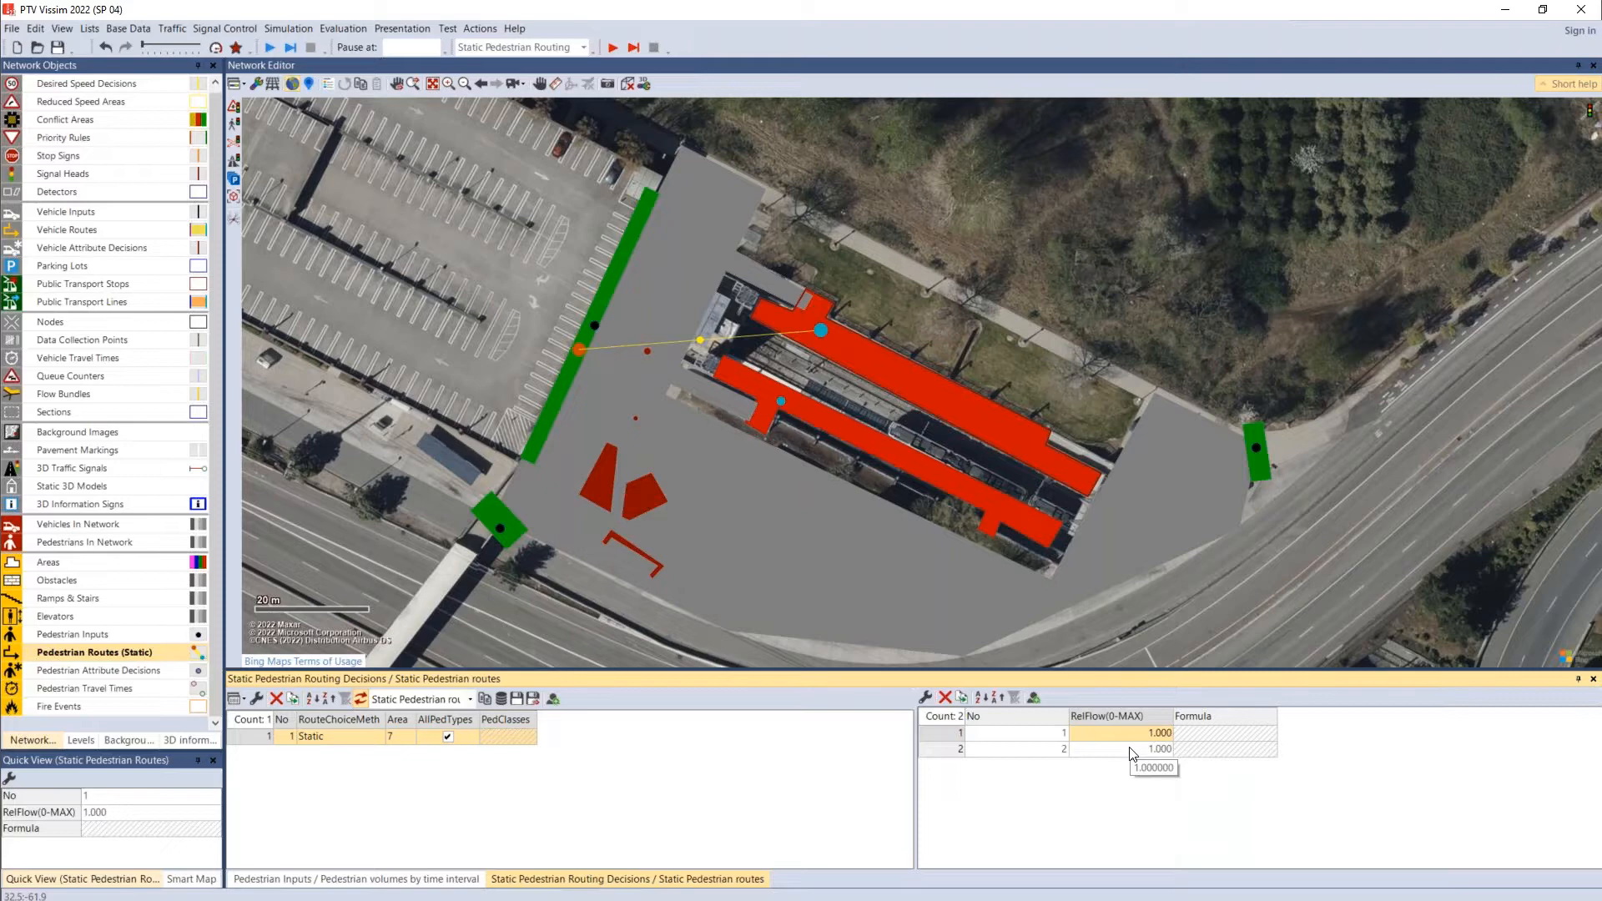
pyautogui.write('150')
pyautogui.press('Return')
pyautogui.write('225')
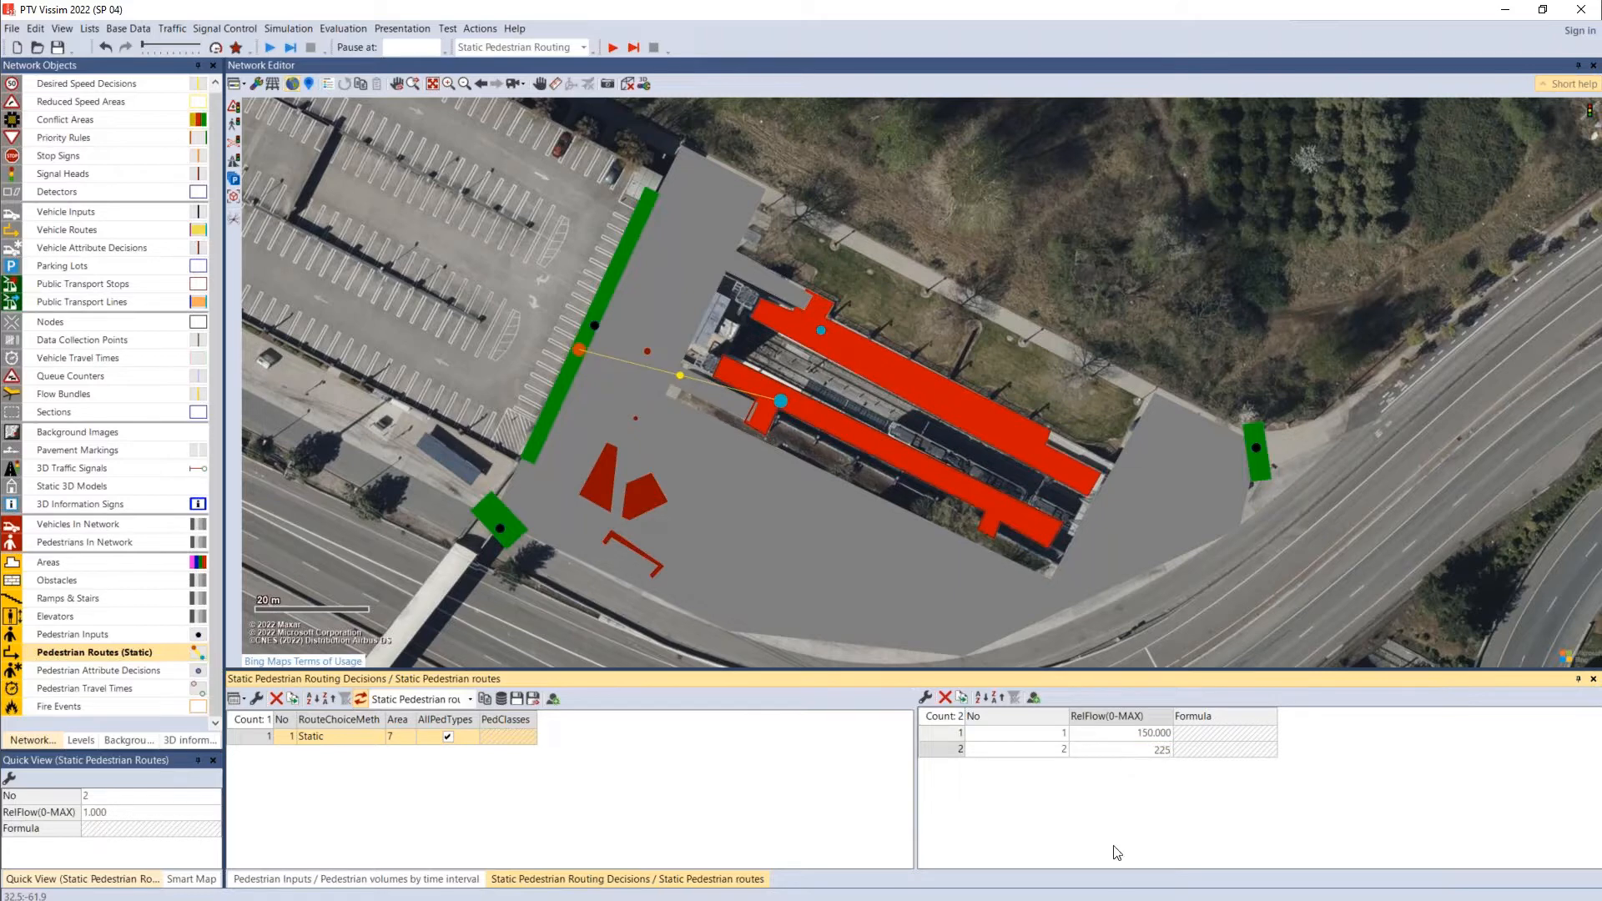
pyautogui.press('Return')
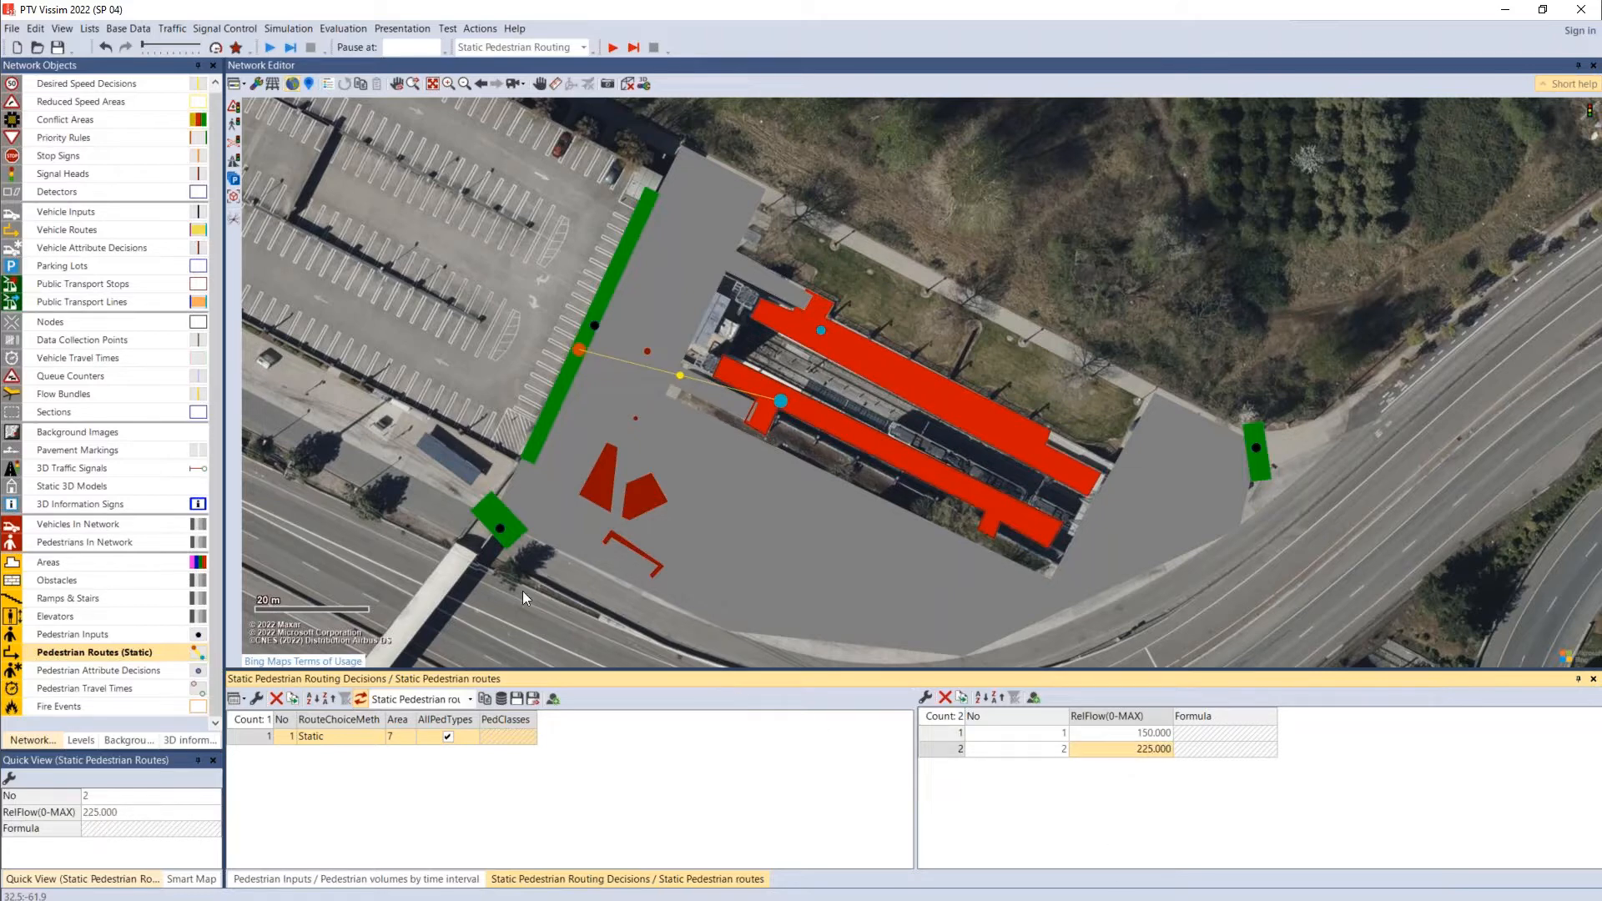
pyautogui.click(428, 503)
# Step: Add a static pedestrian routing decision on area 8 at the footbridge, with one route to each of the two platforms
pyautogui.rightClick(488, 510)
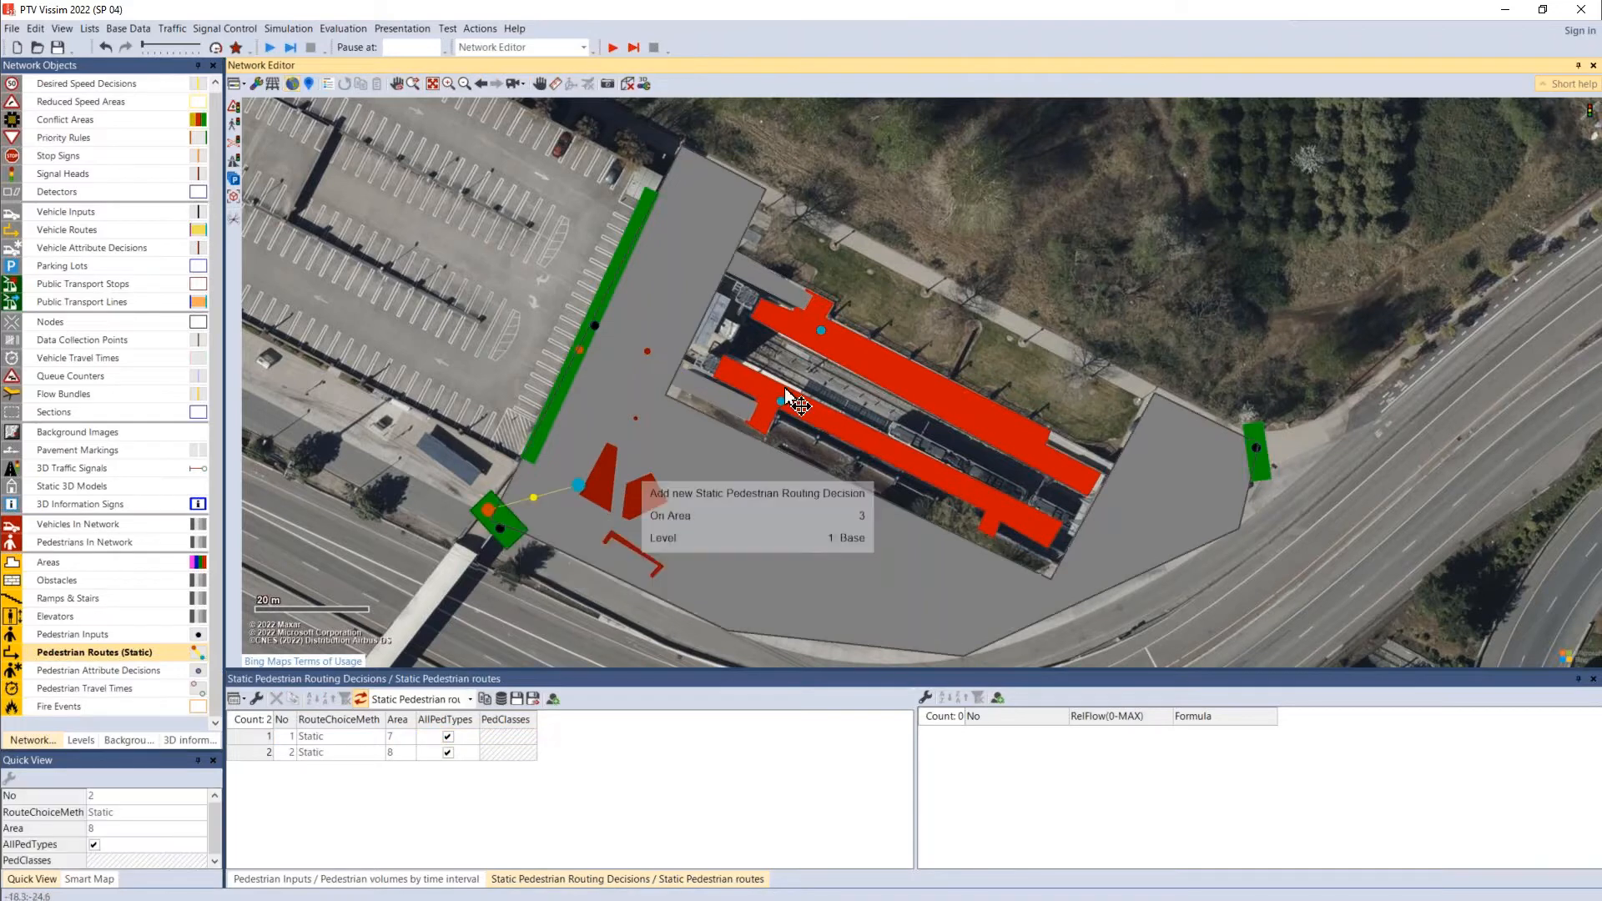
pyautogui.click(861, 356)
pyautogui.click(843, 429)
pyautogui.click(841, 427)
pyautogui.click(1048, 282)
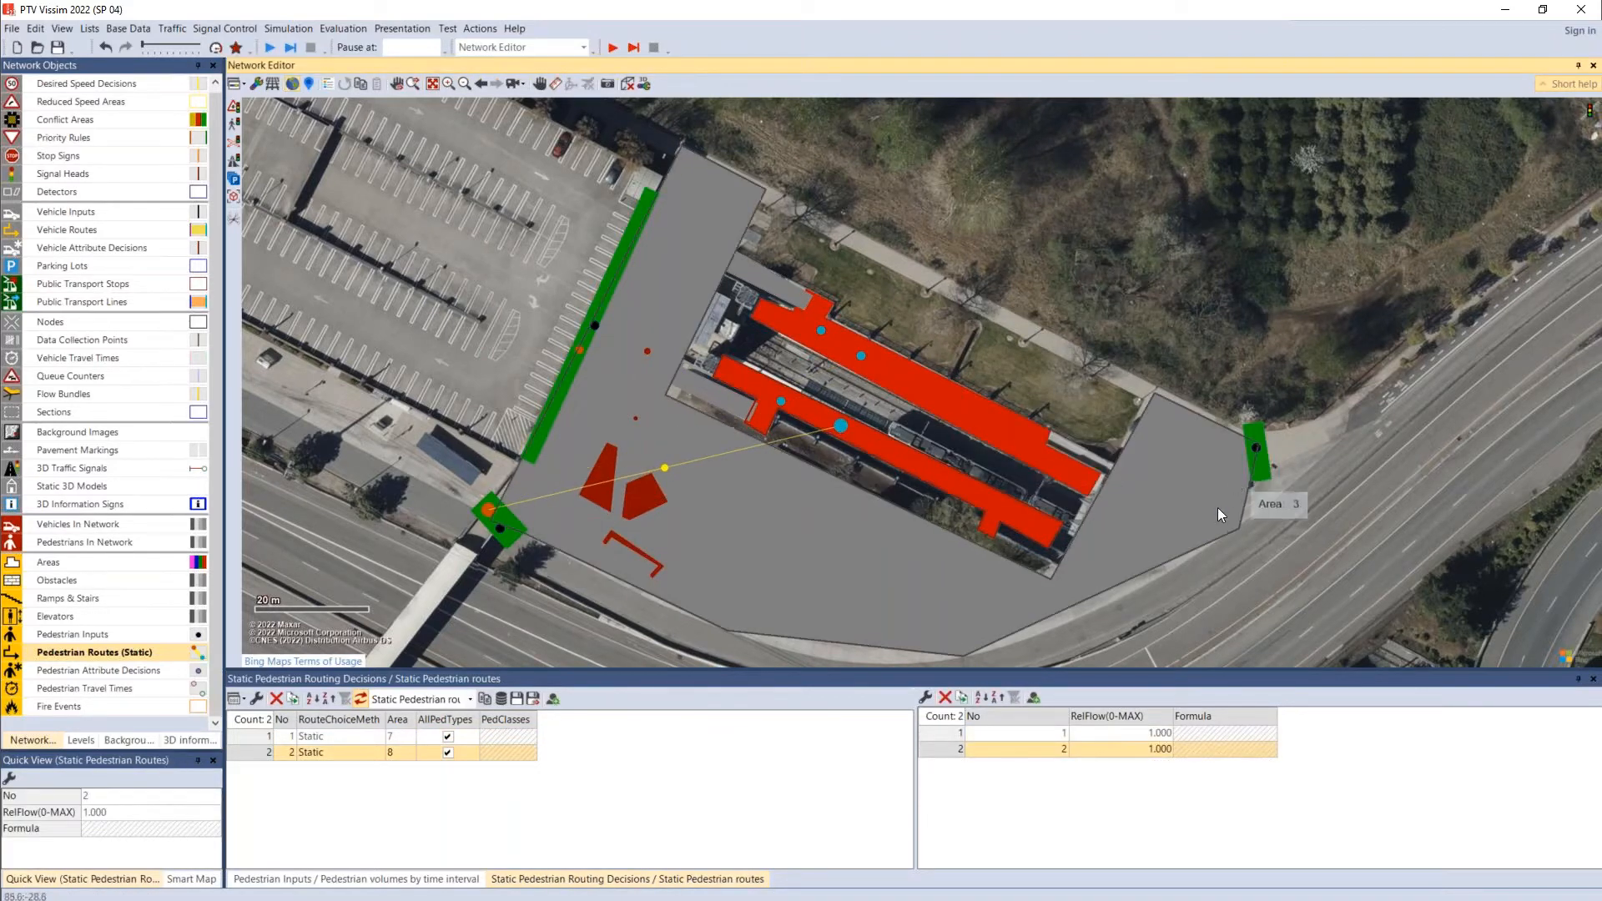
# Step: Add a static pedestrian routing decision on area 6 at the plaza's far east entrance, with one route to each platform
pyautogui.rightClick(1256, 472)
pyautogui.click(949, 404)
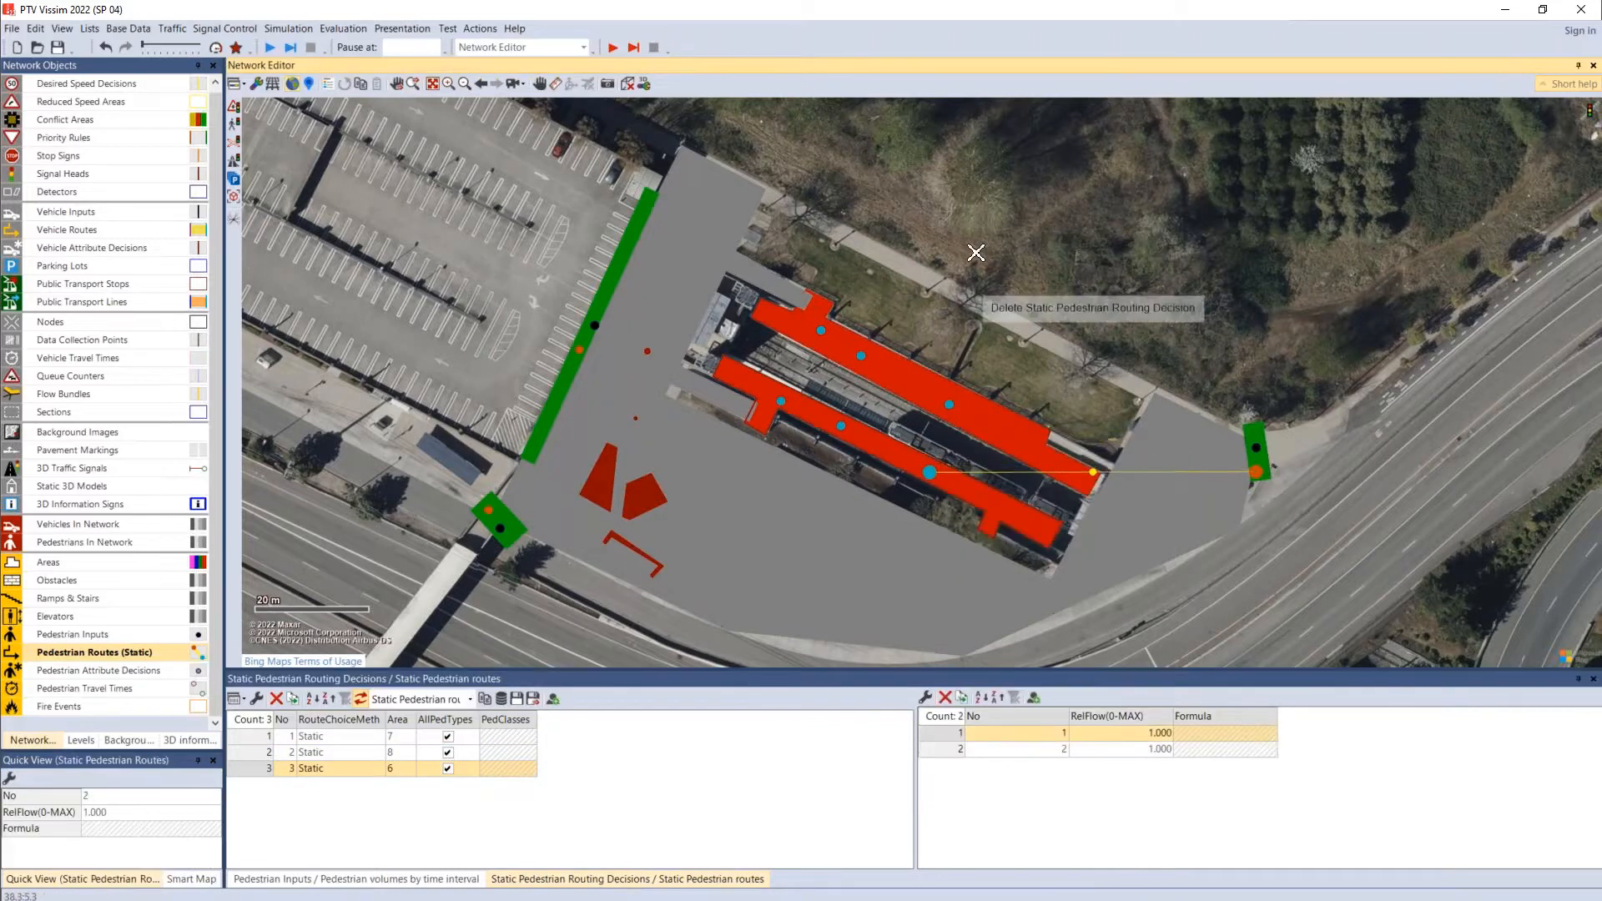
pyautogui.click(932, 472)
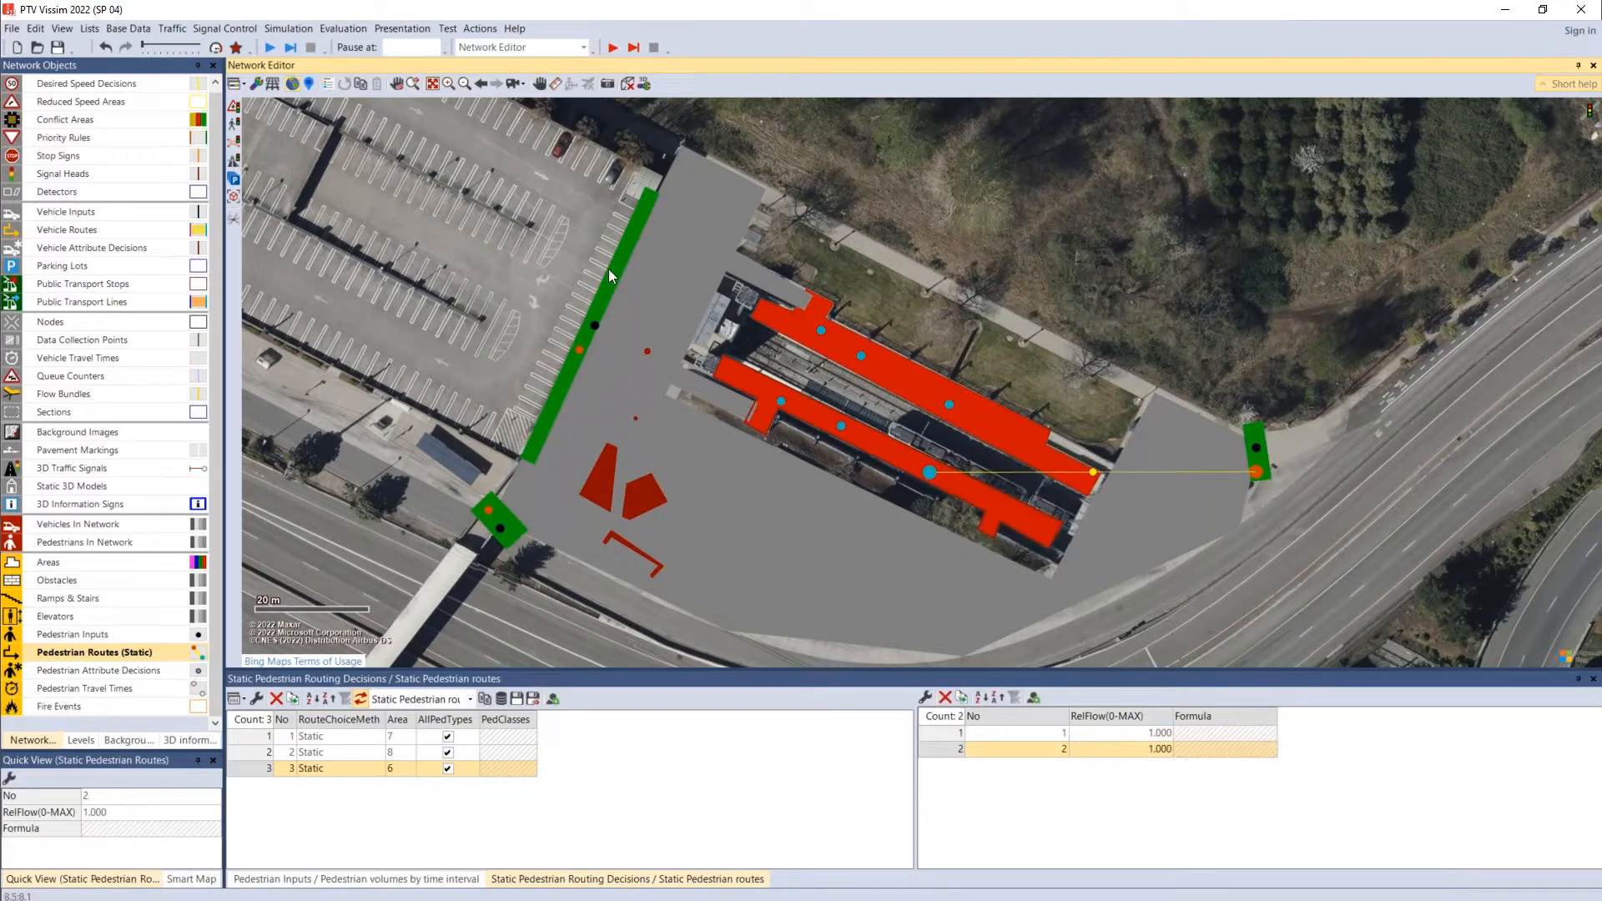
# Step: Show the network as wireframe and draw a rectangular pedestrian area about 9.6 m by 3.2 m over the canopy at the platforms' west end
pyautogui.click(274, 84)
pyautogui.scroll(3, 735, 388)
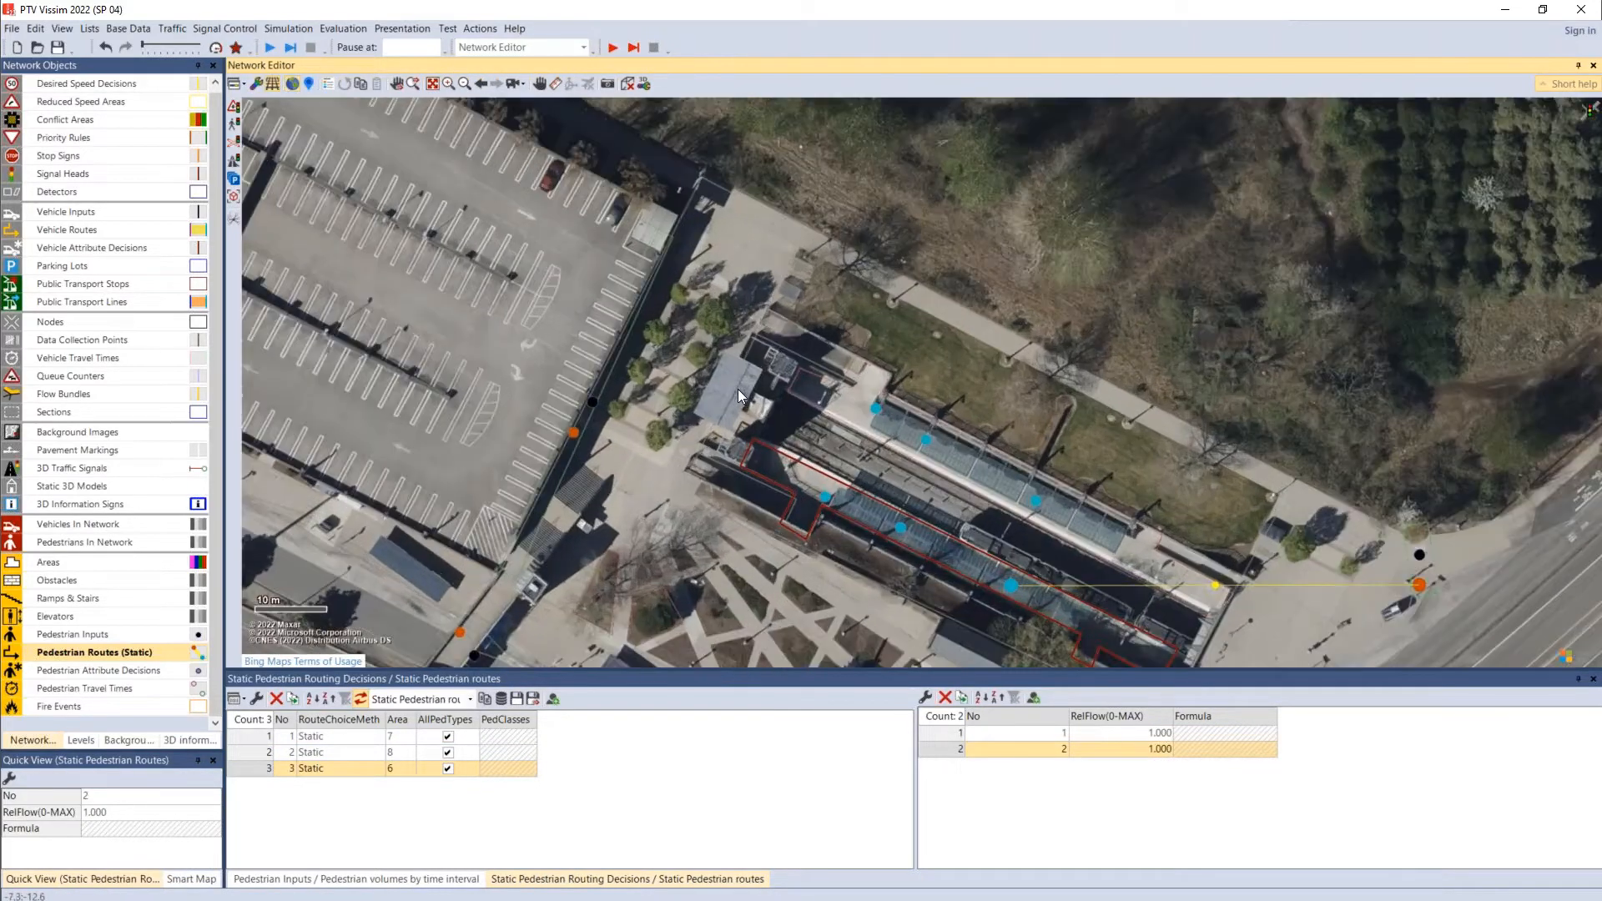
pyautogui.scroll(3, 735, 388)
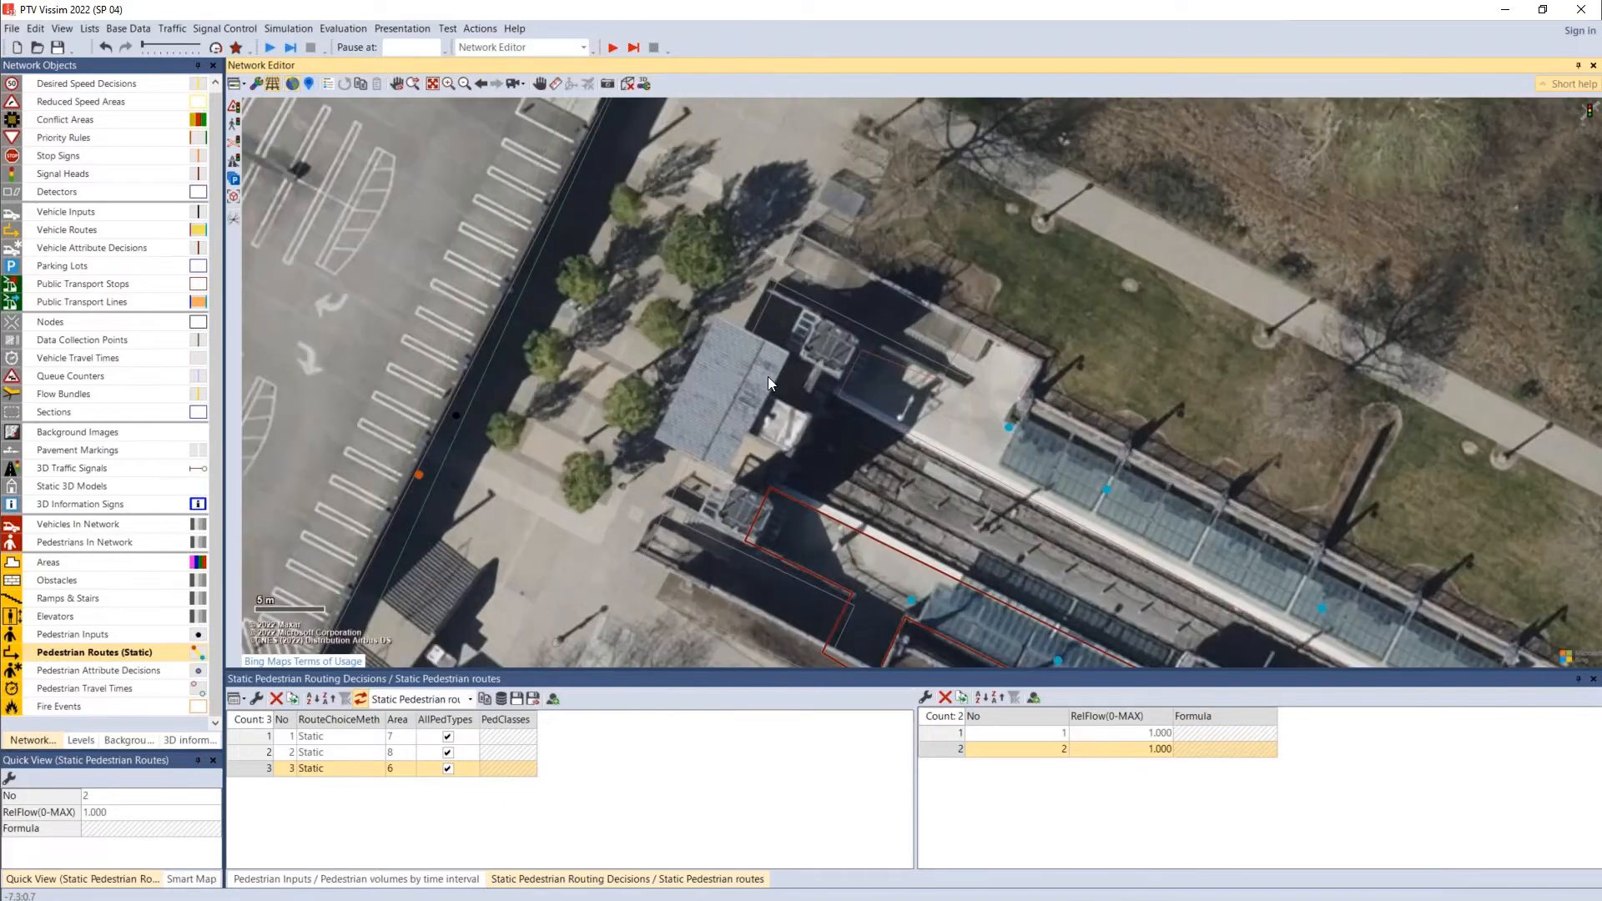
pyautogui.click(165, 564)
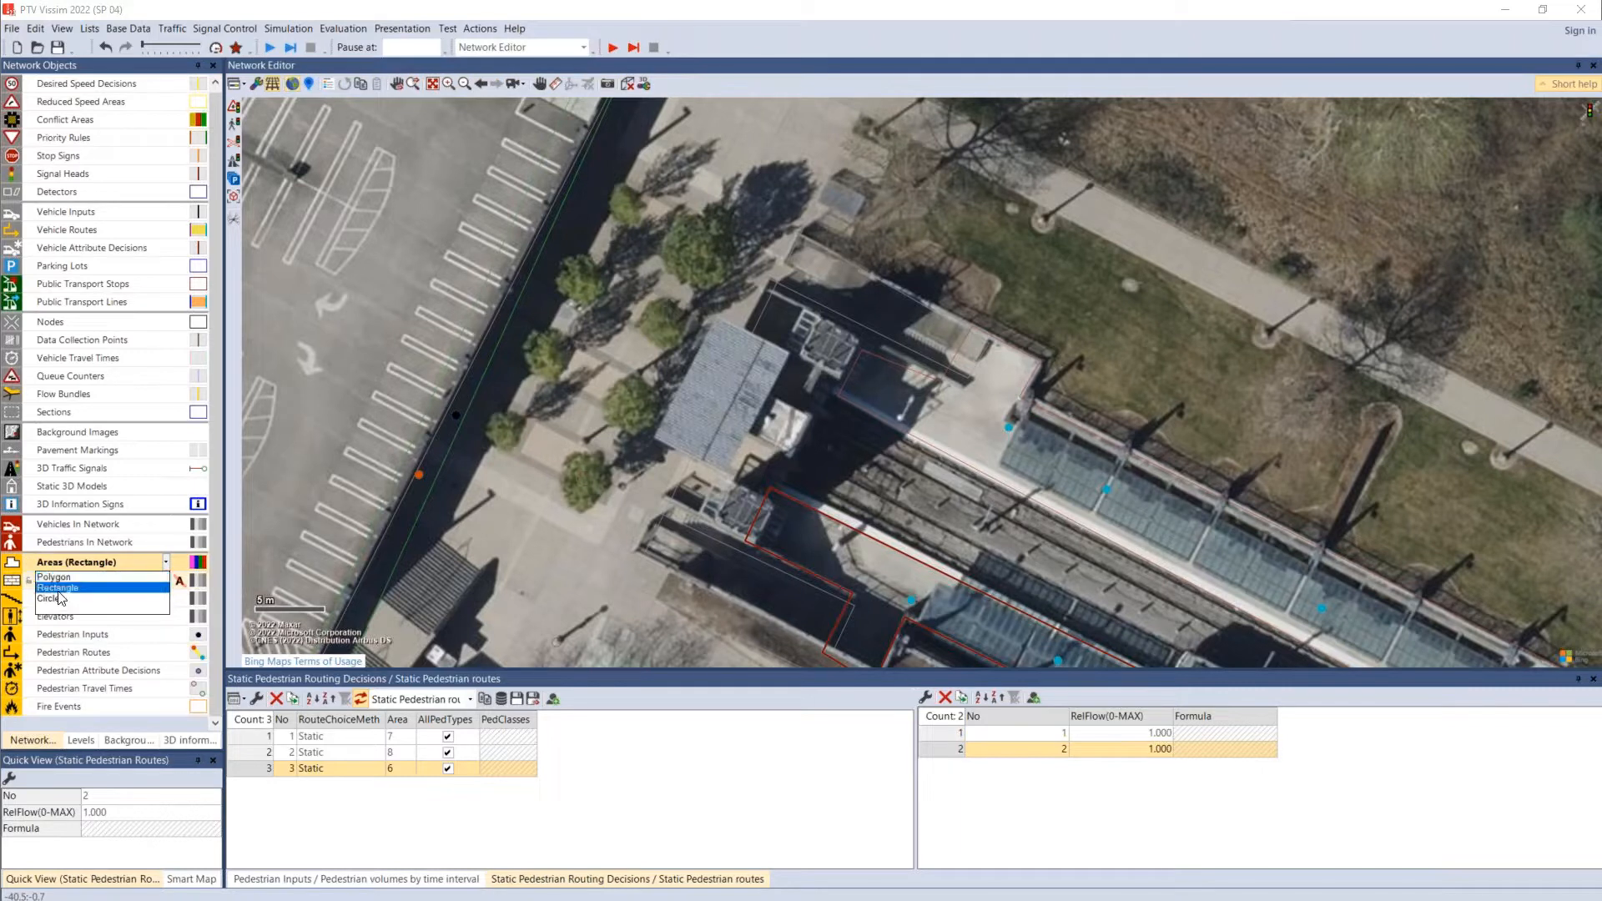
pyautogui.click(57, 587)
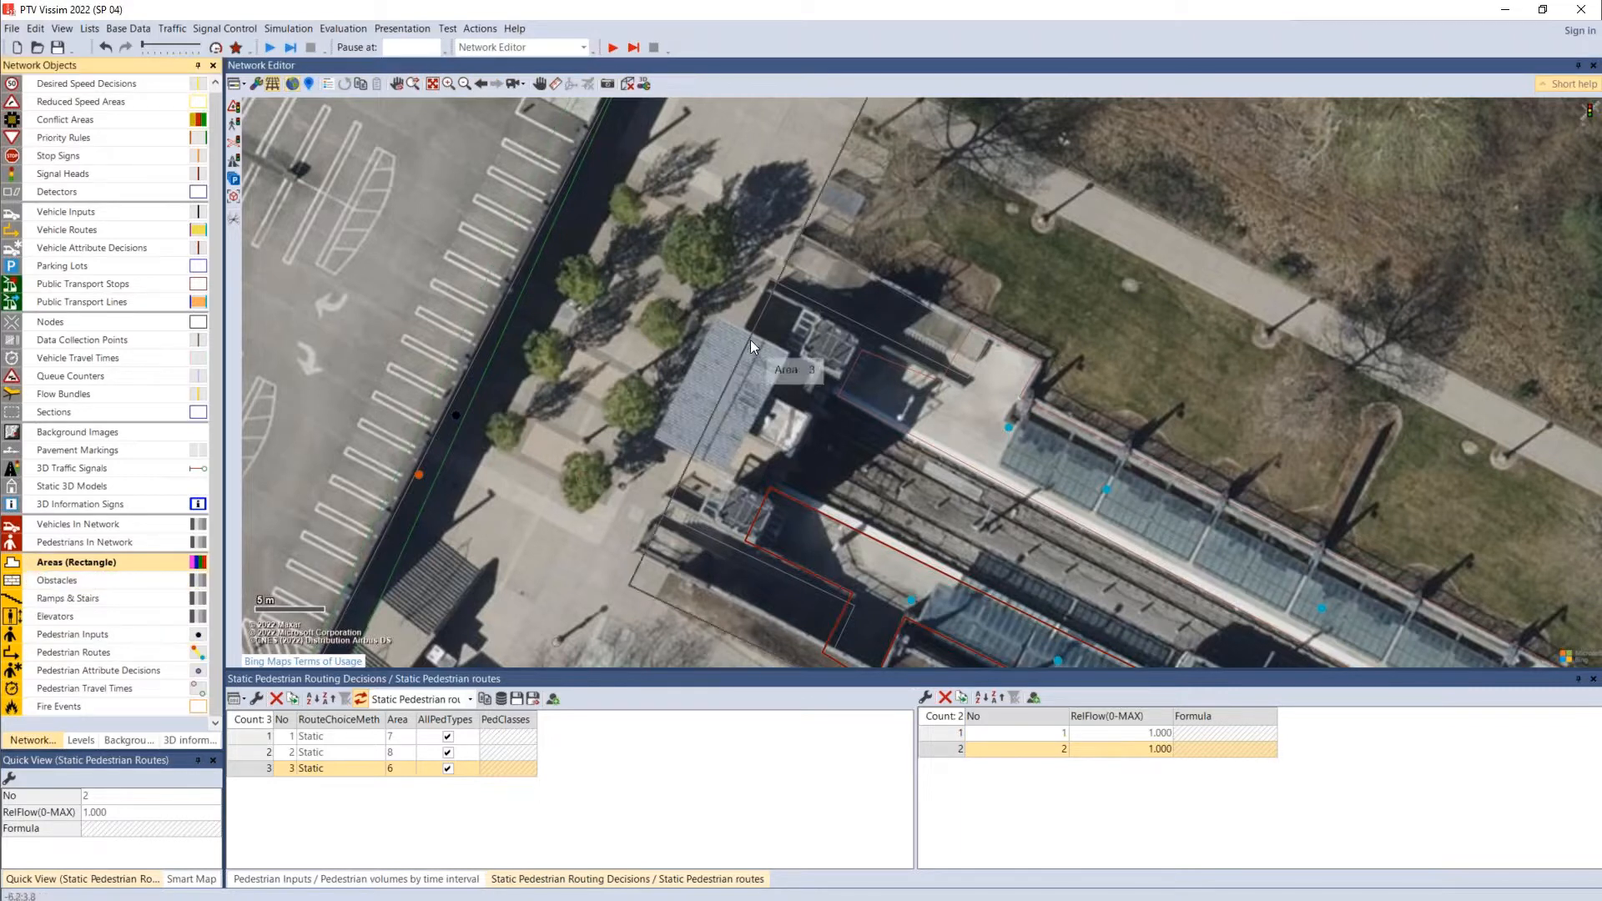
pyautogui.moveTo(754, 339); pyautogui.dragTo(694, 455)
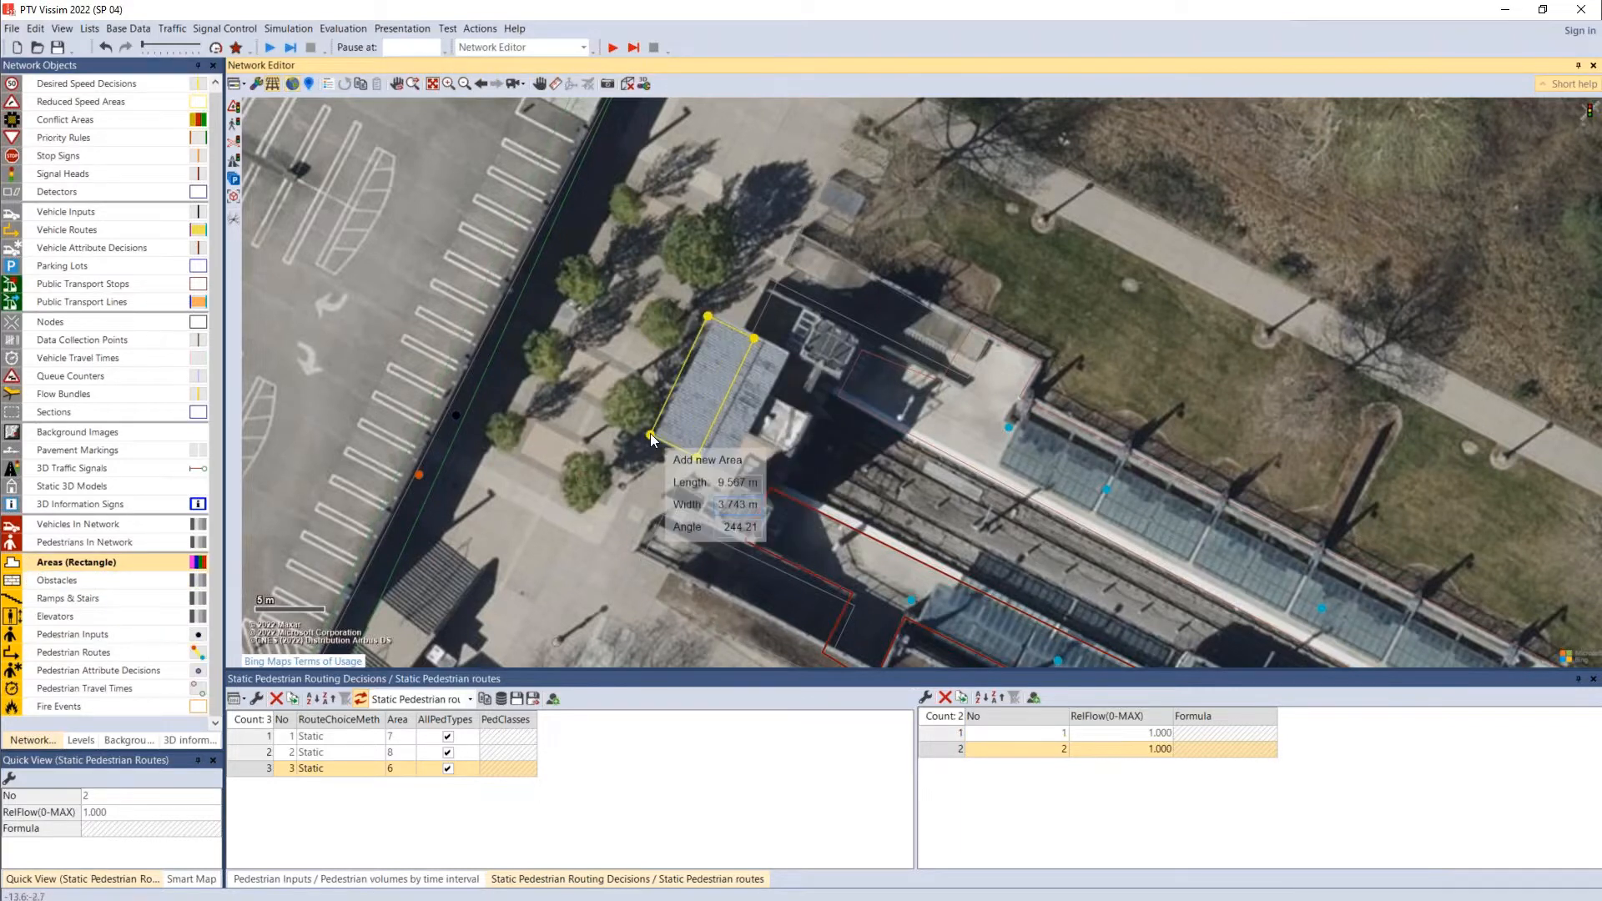
pyautogui.click(659, 438)
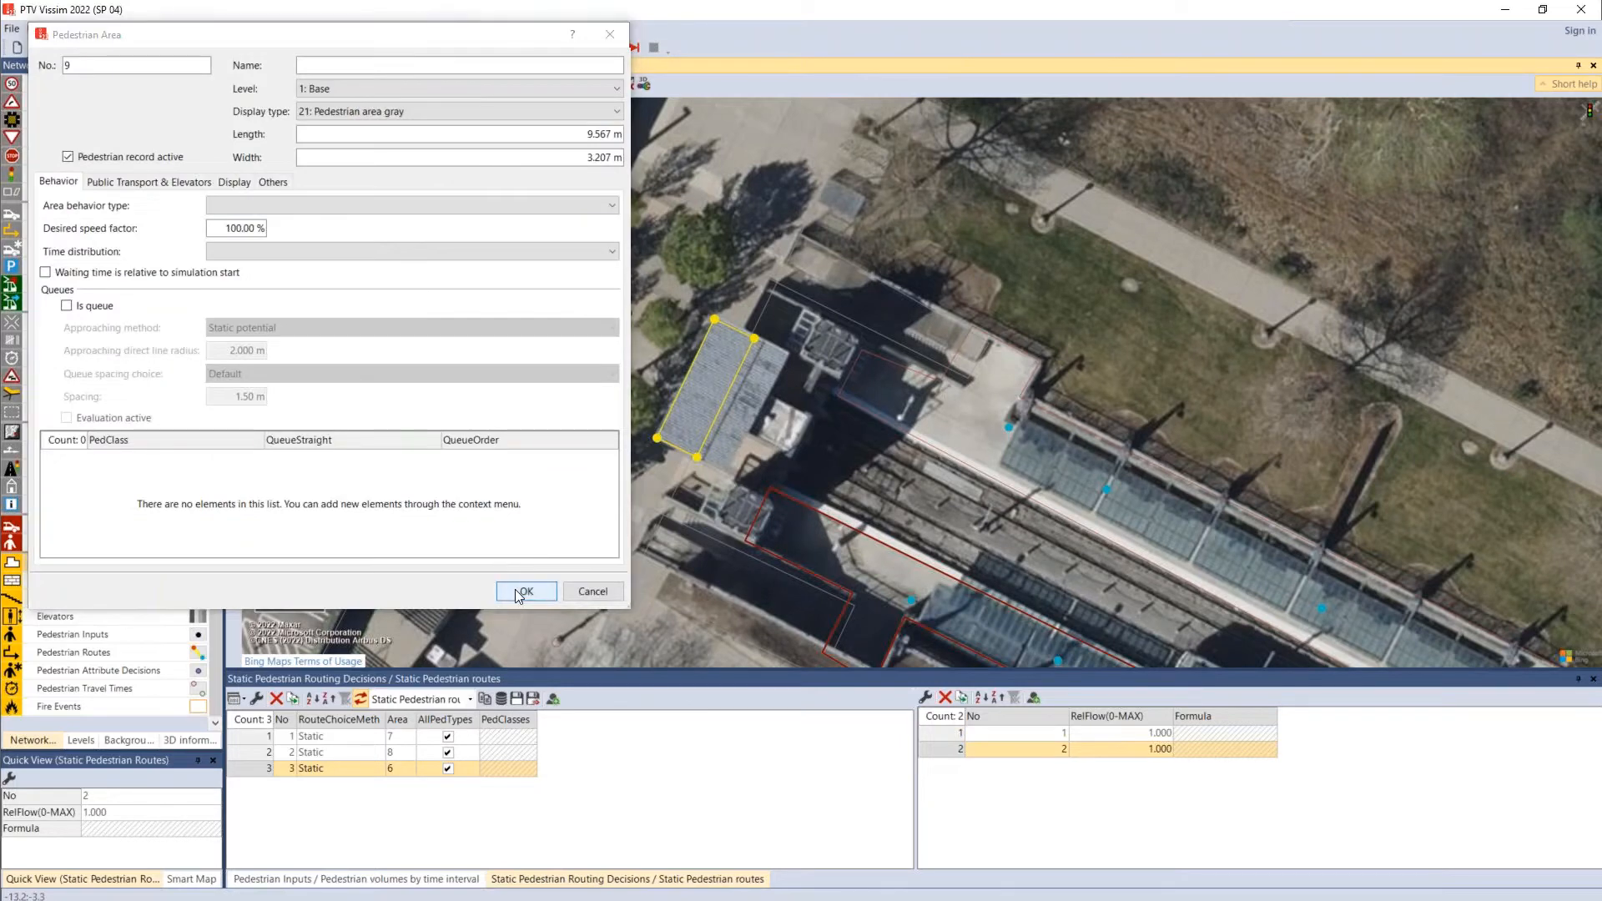
pyautogui.click(518, 594)
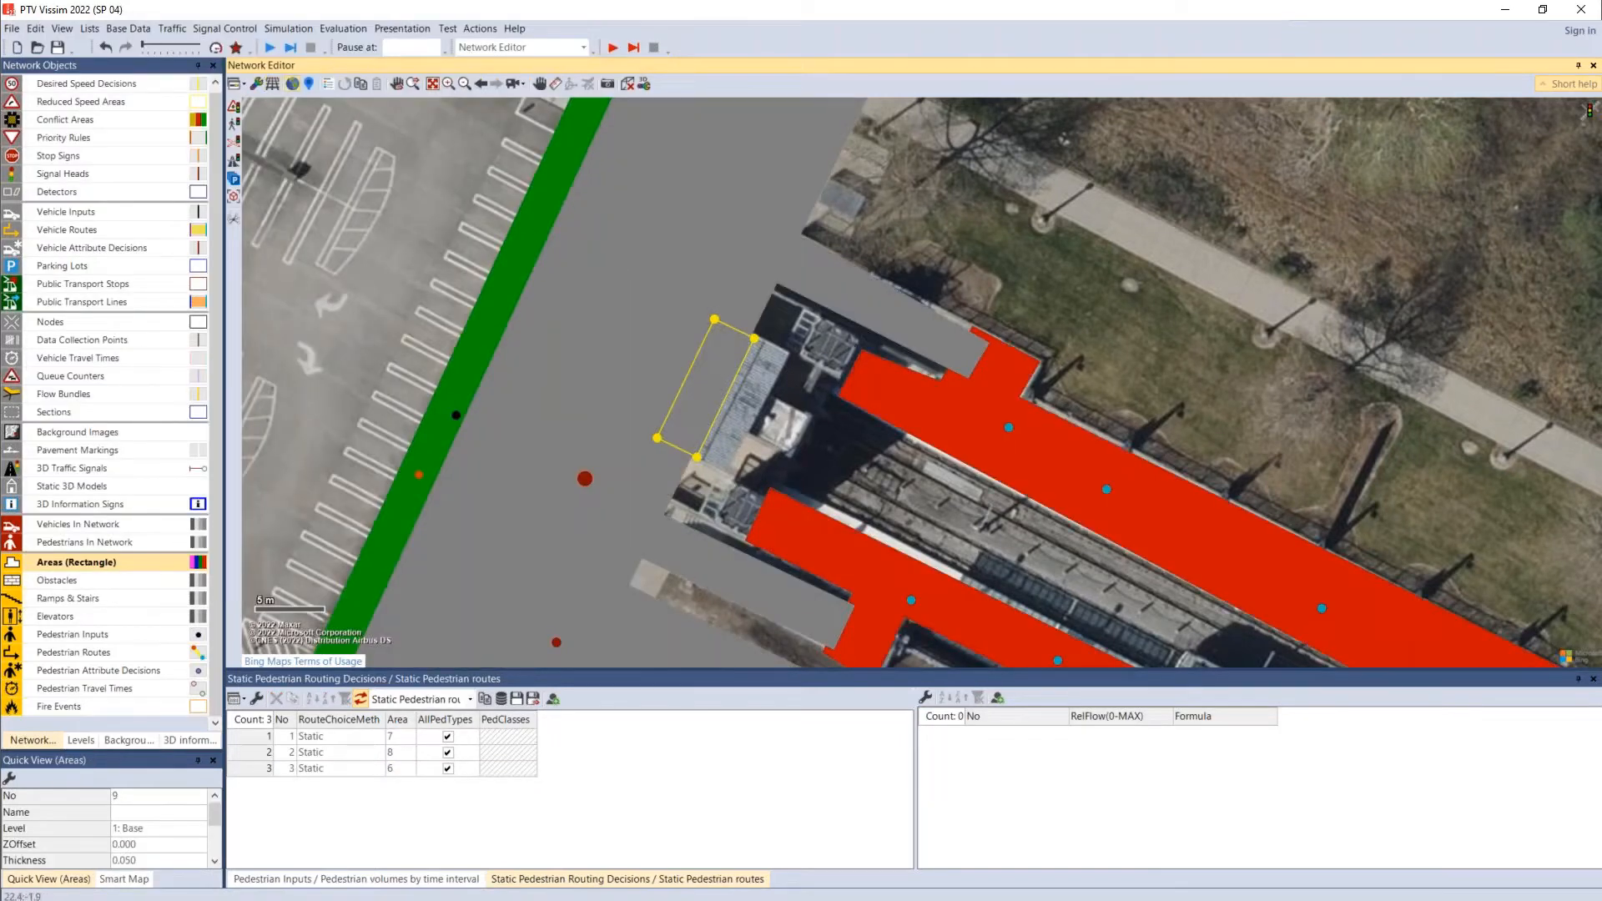
# Step: Reroute both of area 7's static pedestrian routes through area 9 over the canopy by inserting an intermediate point on each
pyautogui.scroll(-4, 951, 152)
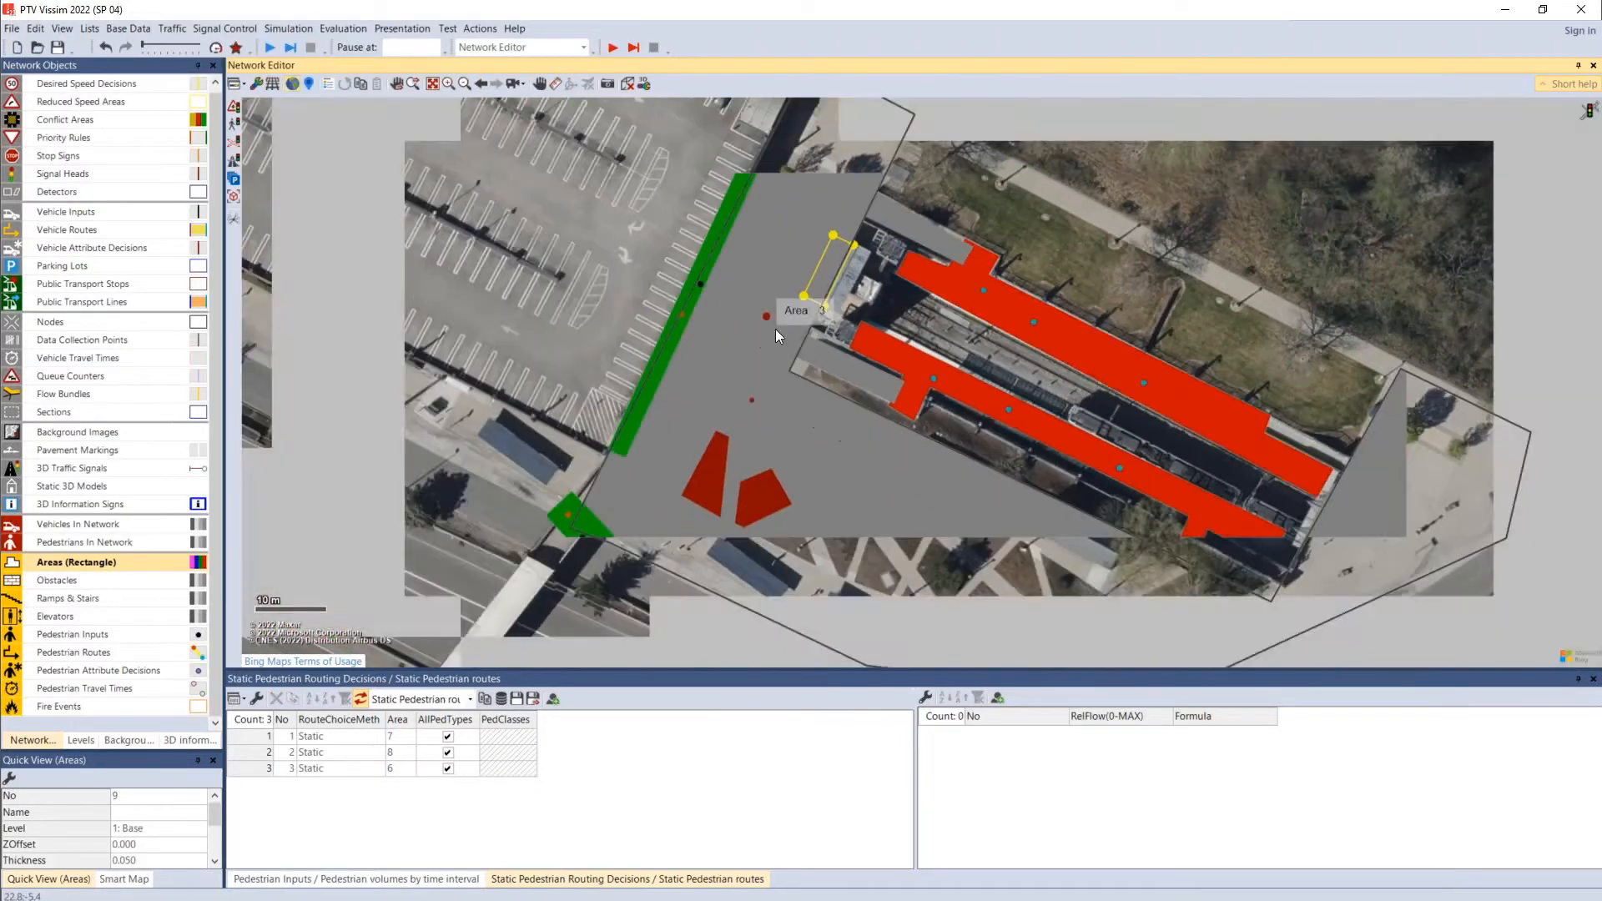
pyautogui.scroll(-4, 775, 329)
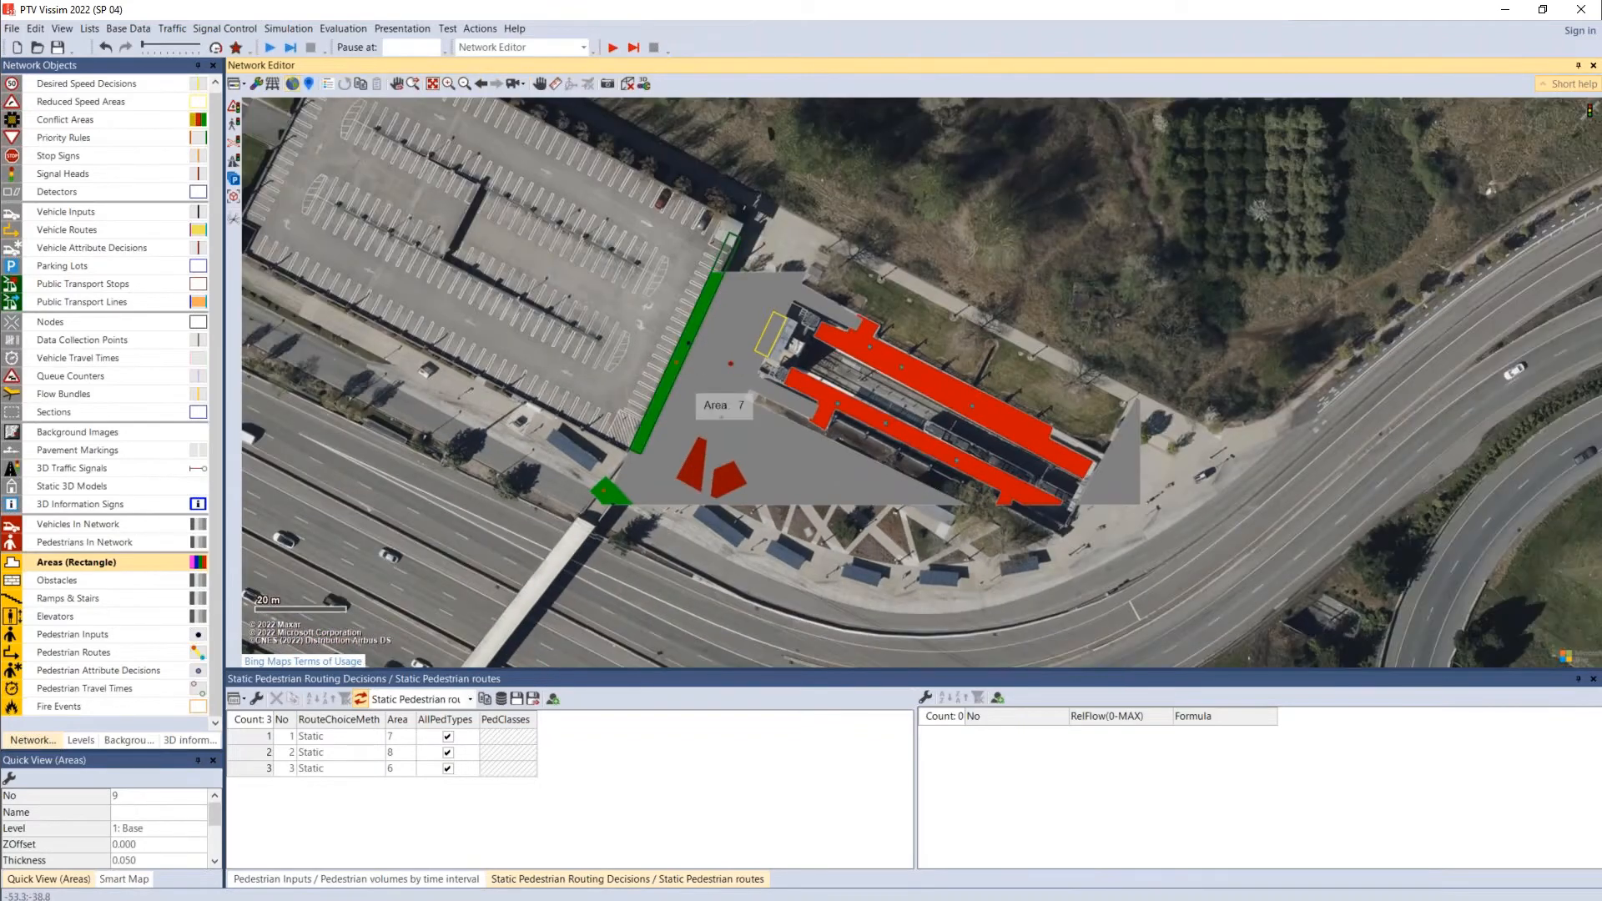
pyautogui.click(684, 364)
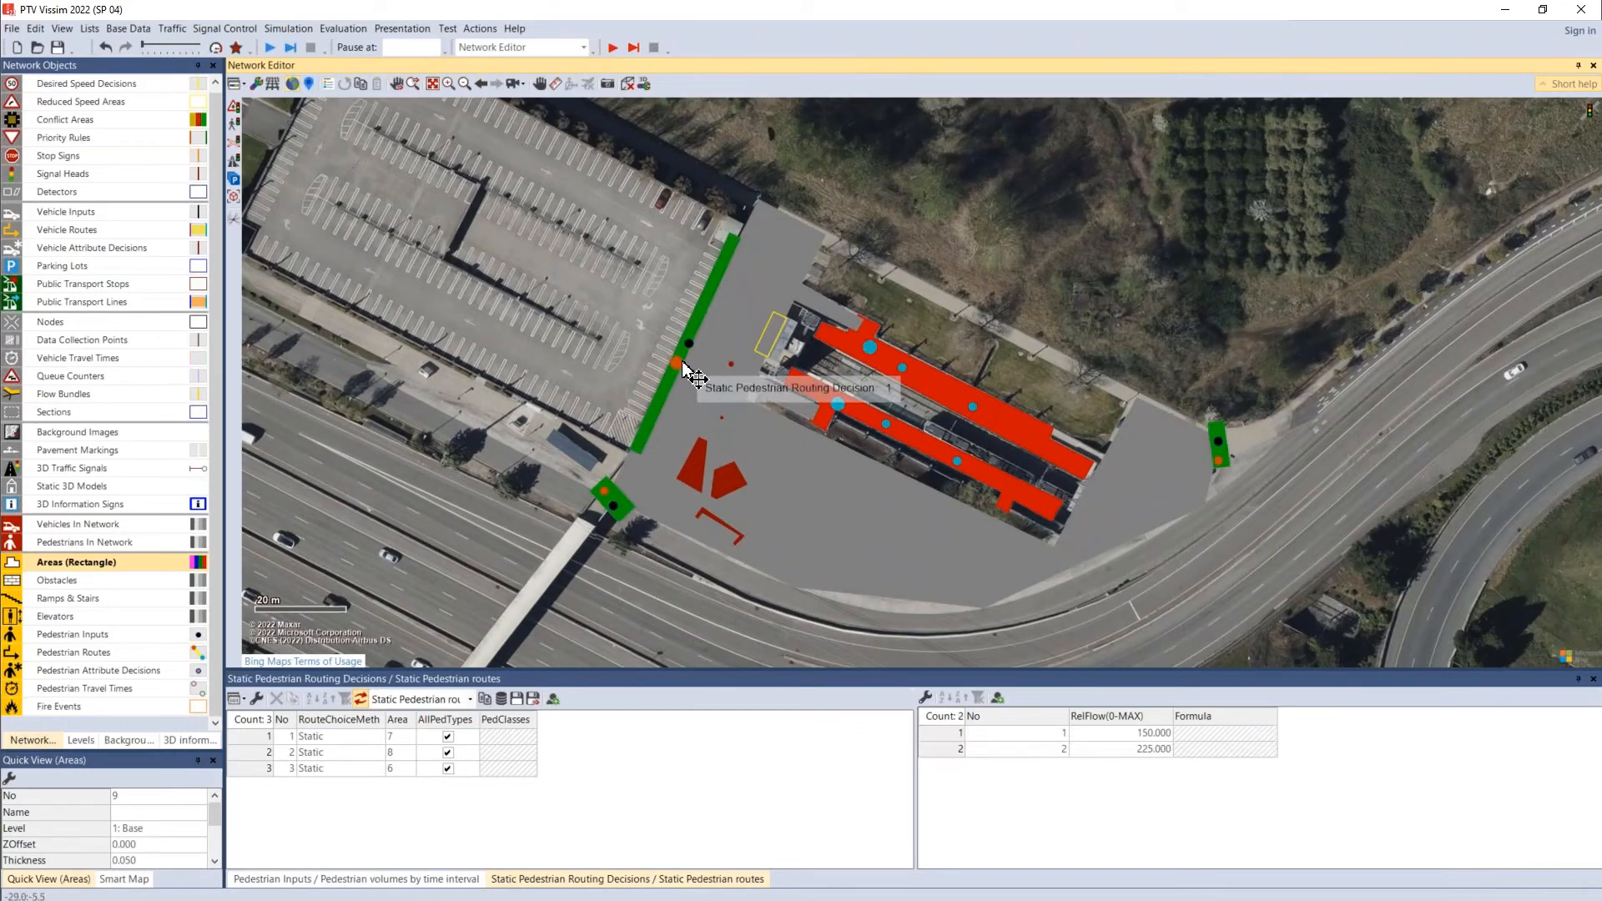
pyautogui.click(839, 409)
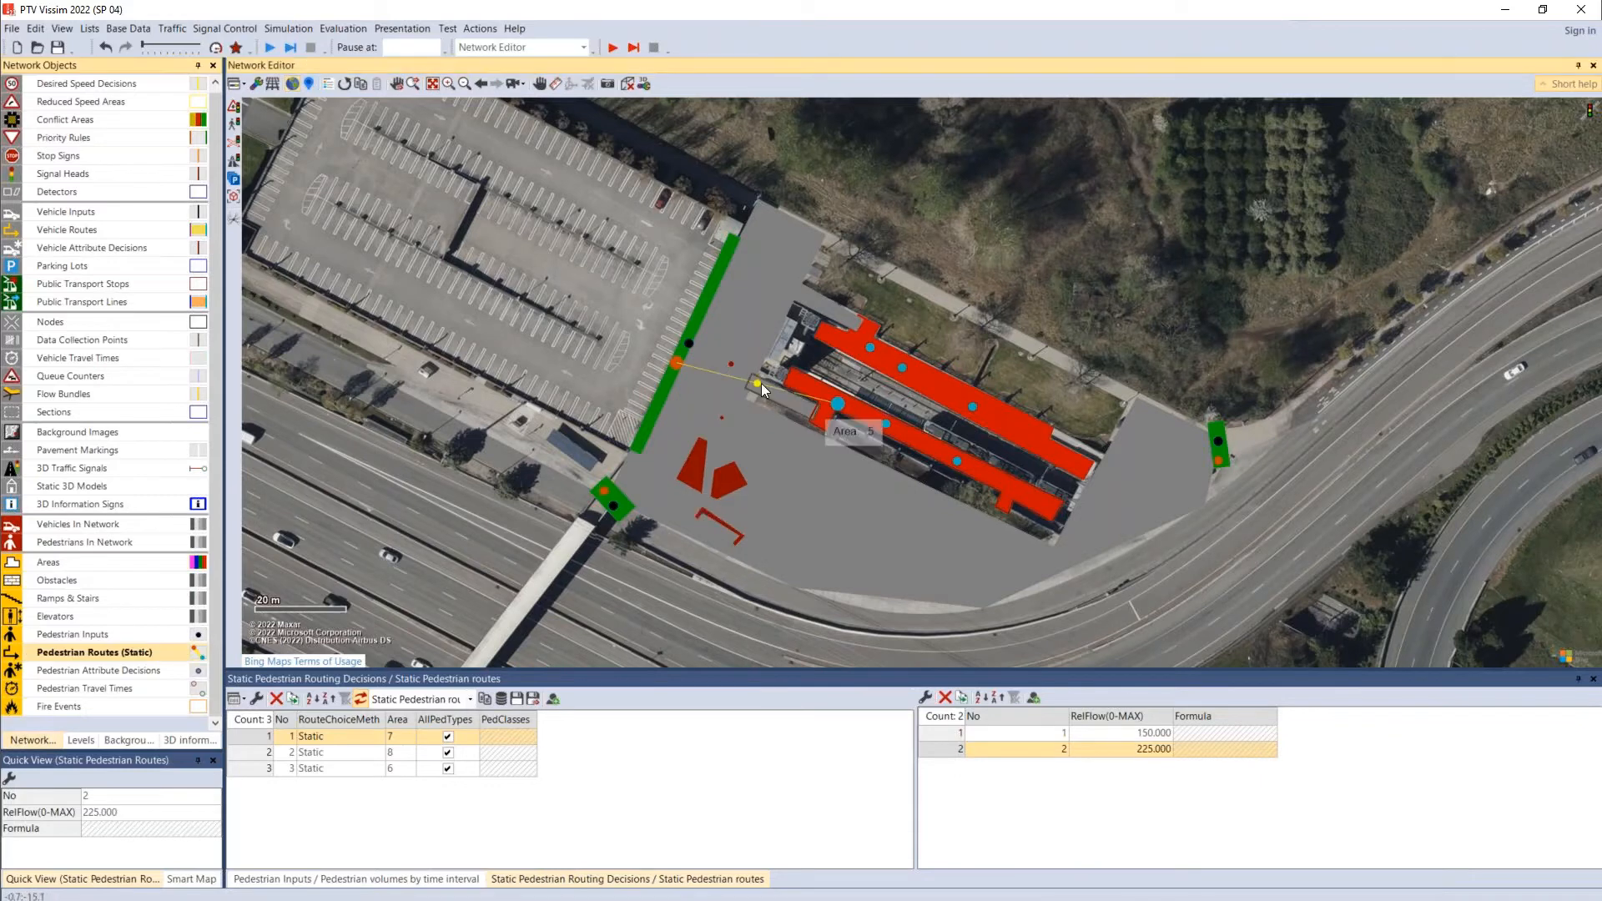
pyautogui.scroll(1, 761, 383)
pyautogui.scroll(1, 758, 382)
pyautogui.moveTo(740, 377); pyautogui.dragTo(756, 316)
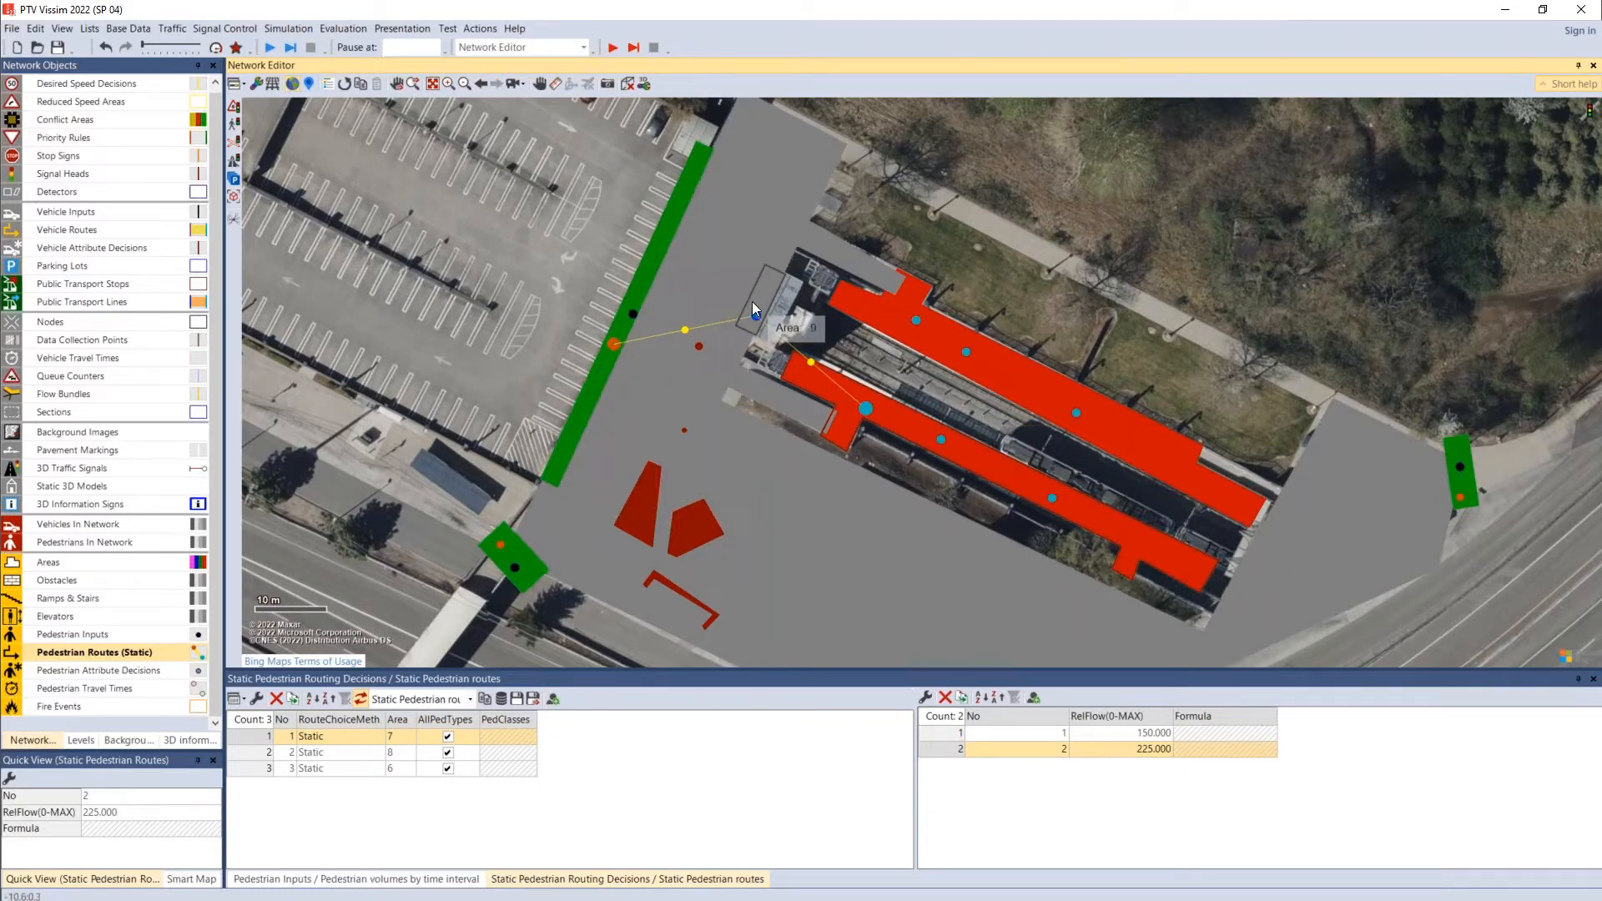
pyautogui.click(918, 322)
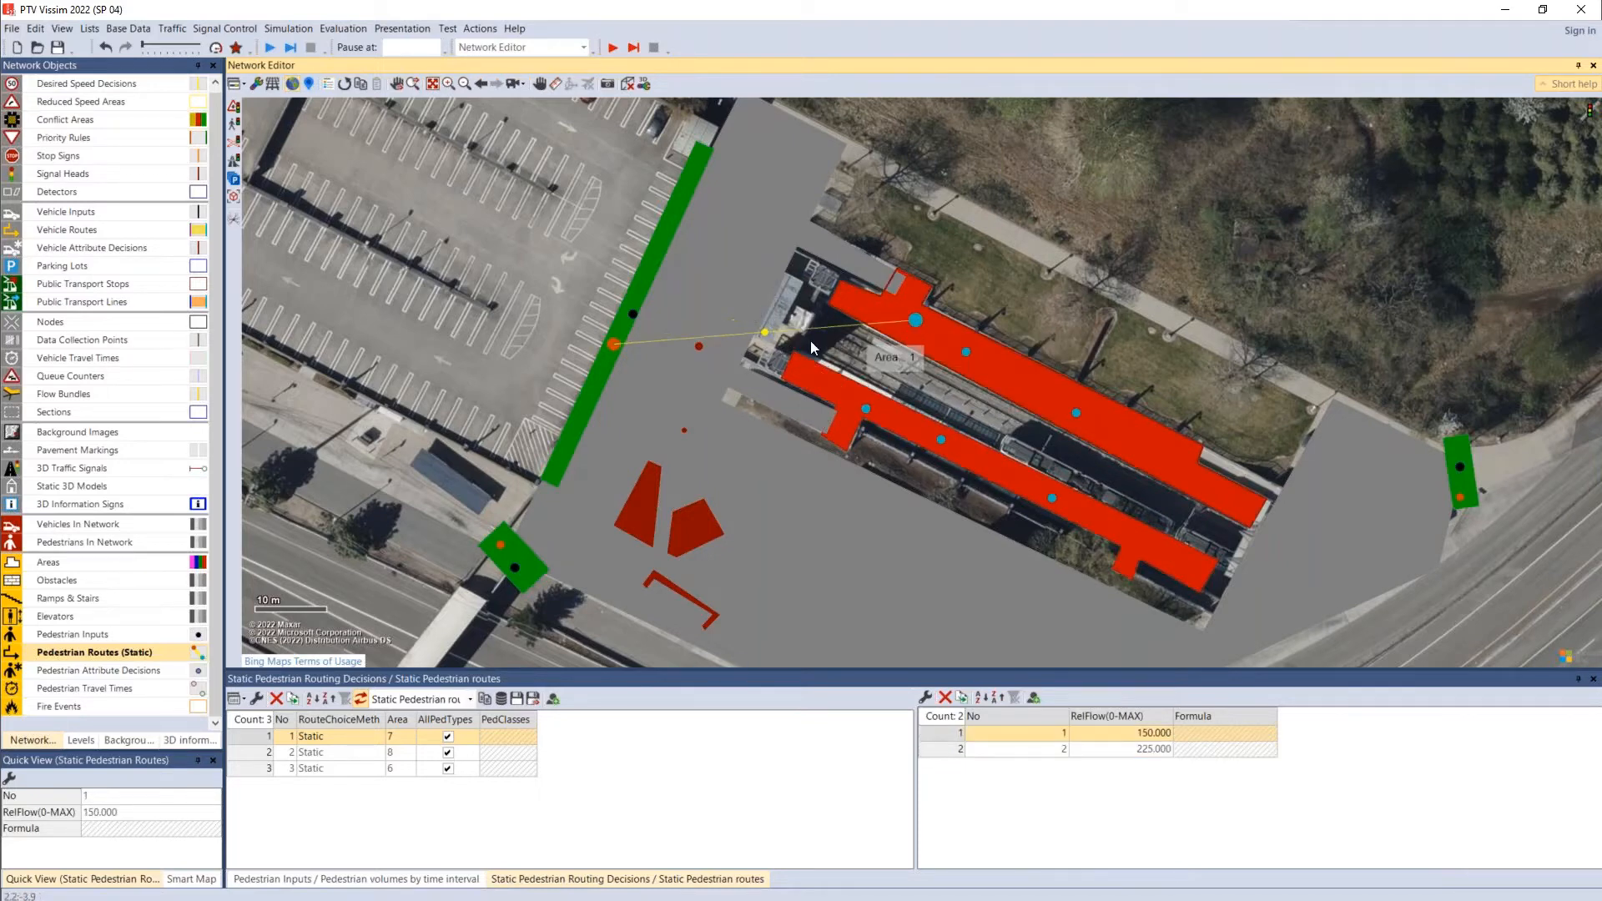
pyautogui.moveTo(765, 332); pyautogui.dragTo(756, 306)
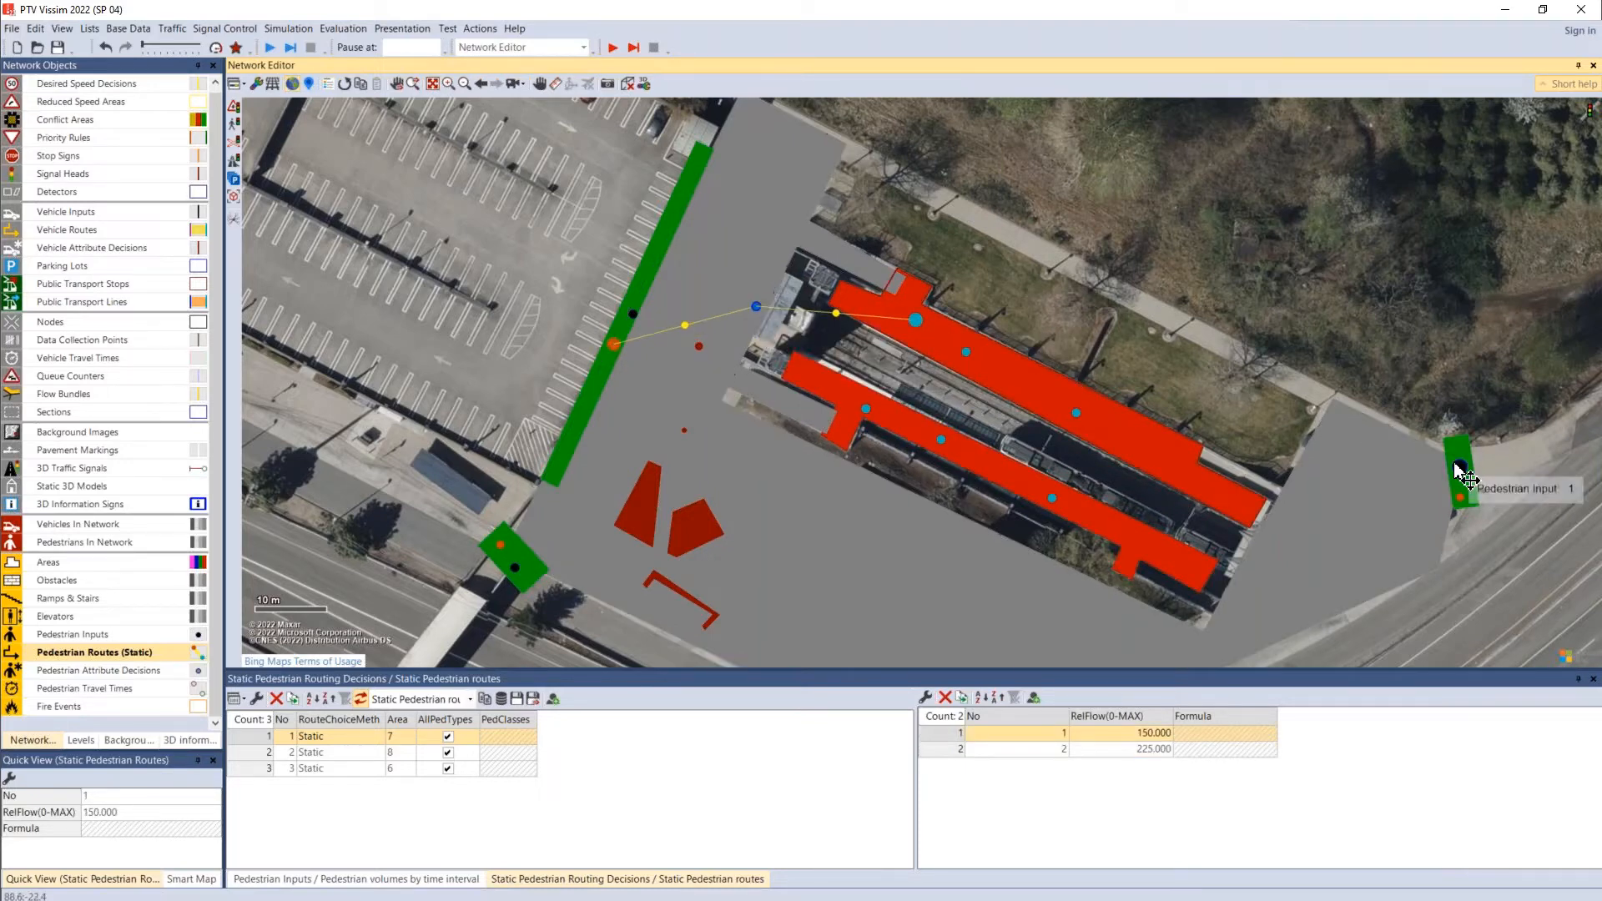
# Step: Insert an intermediate point beside the platforms' east end into area 6's route to the area 1 platform
pyautogui.click(1461, 497)
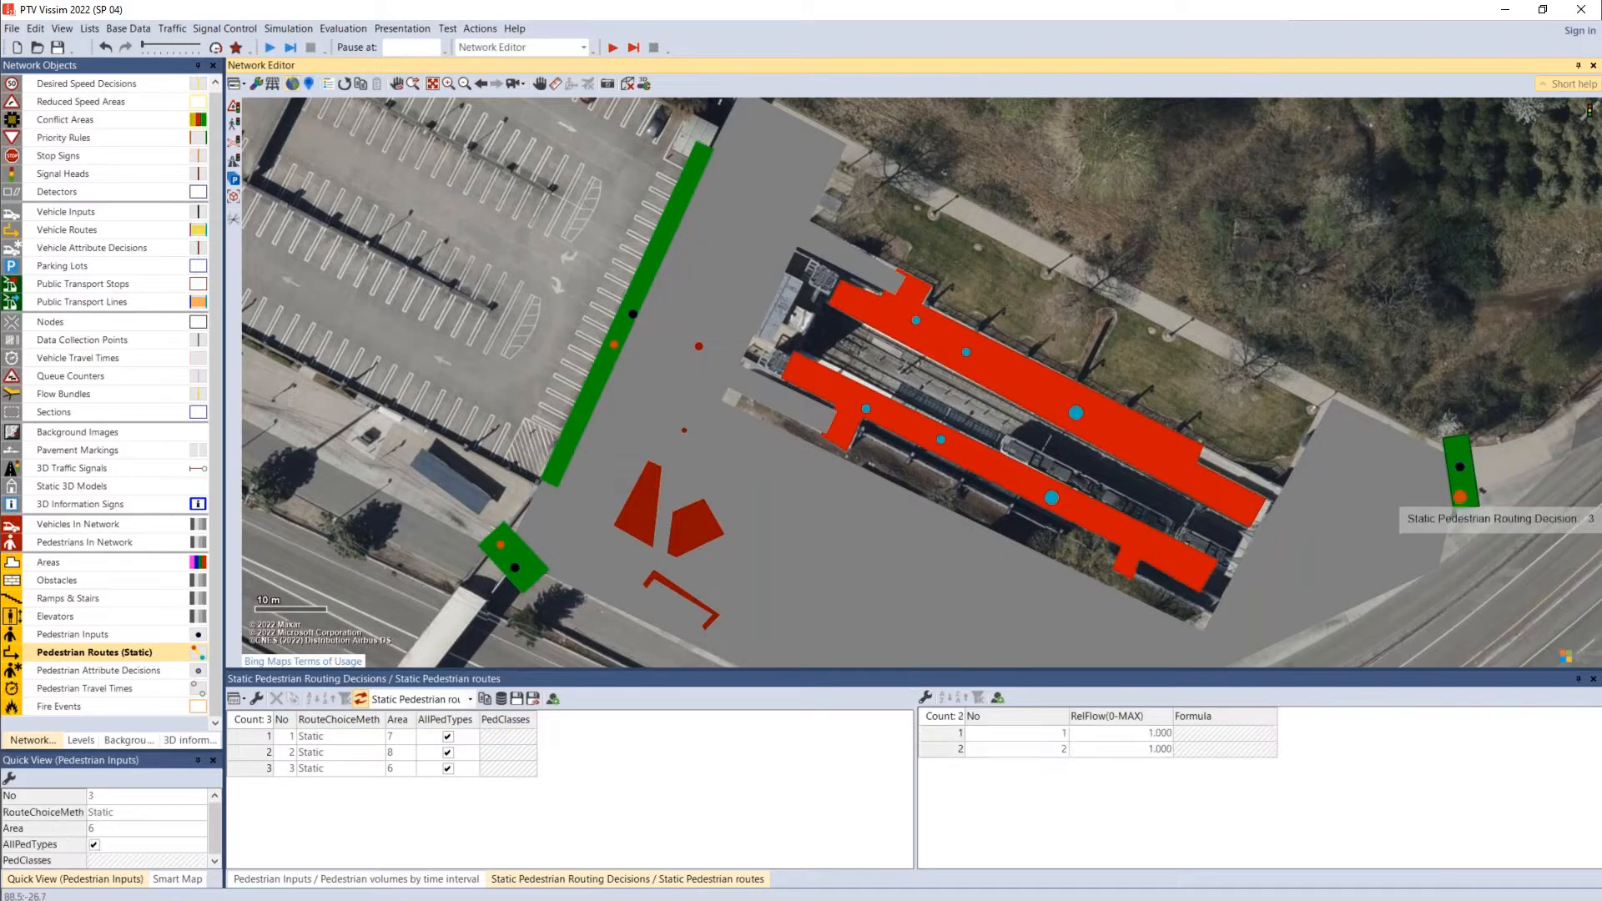
pyautogui.click(1204, 432)
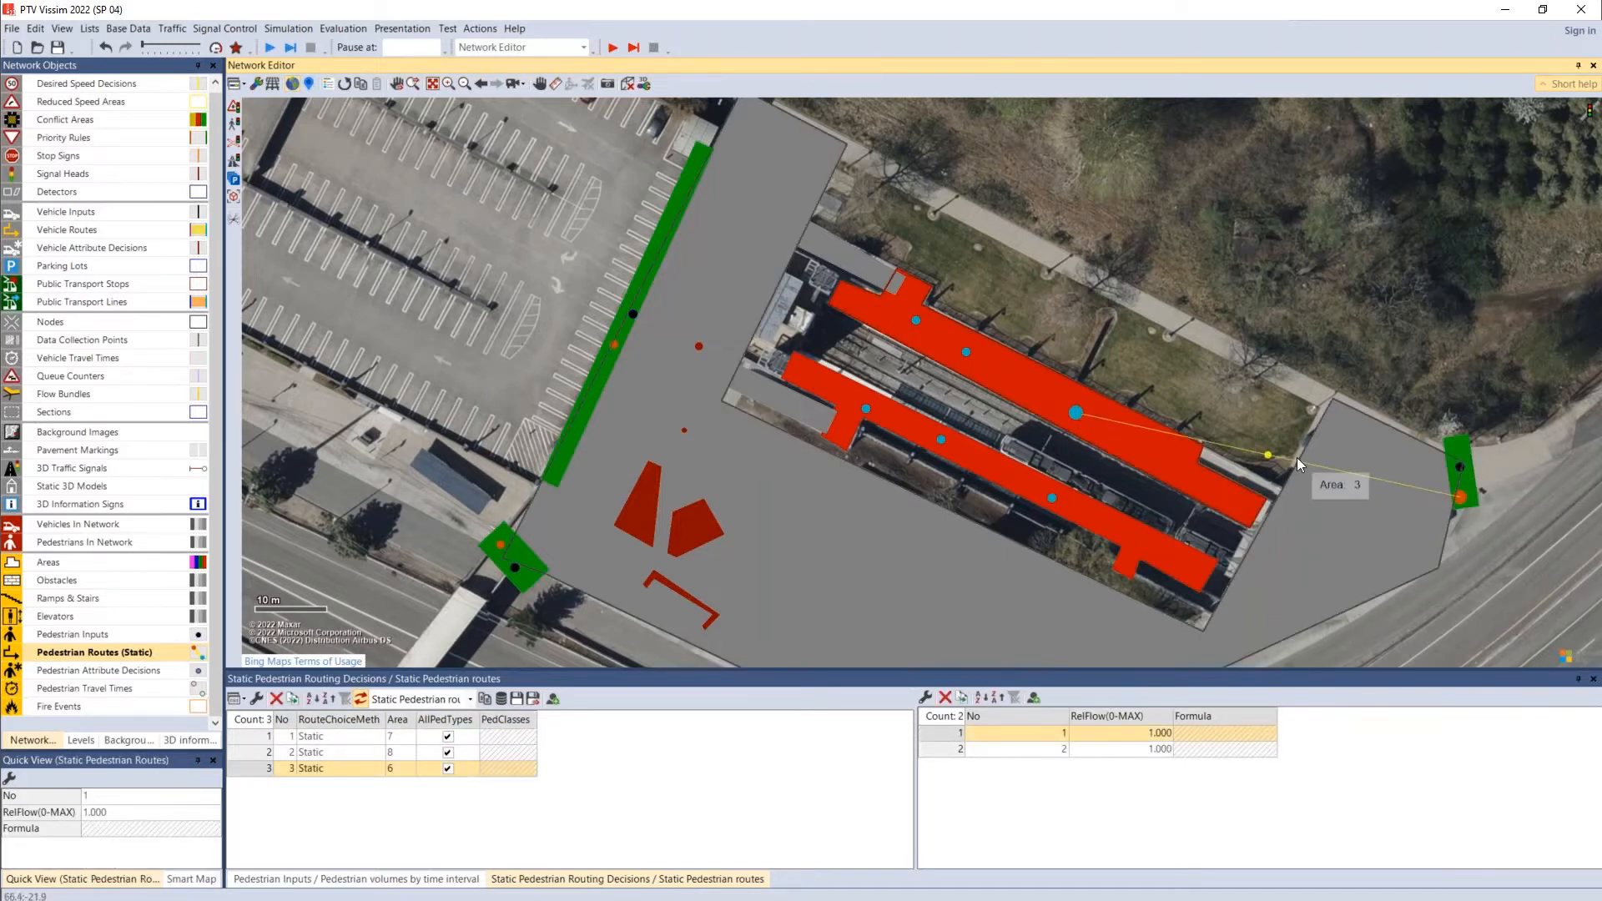
# Step: Remove area 7's intermediate points from the canopy and bend its route to area 2 through the open plaza on area 3
pyautogui.click(614, 344)
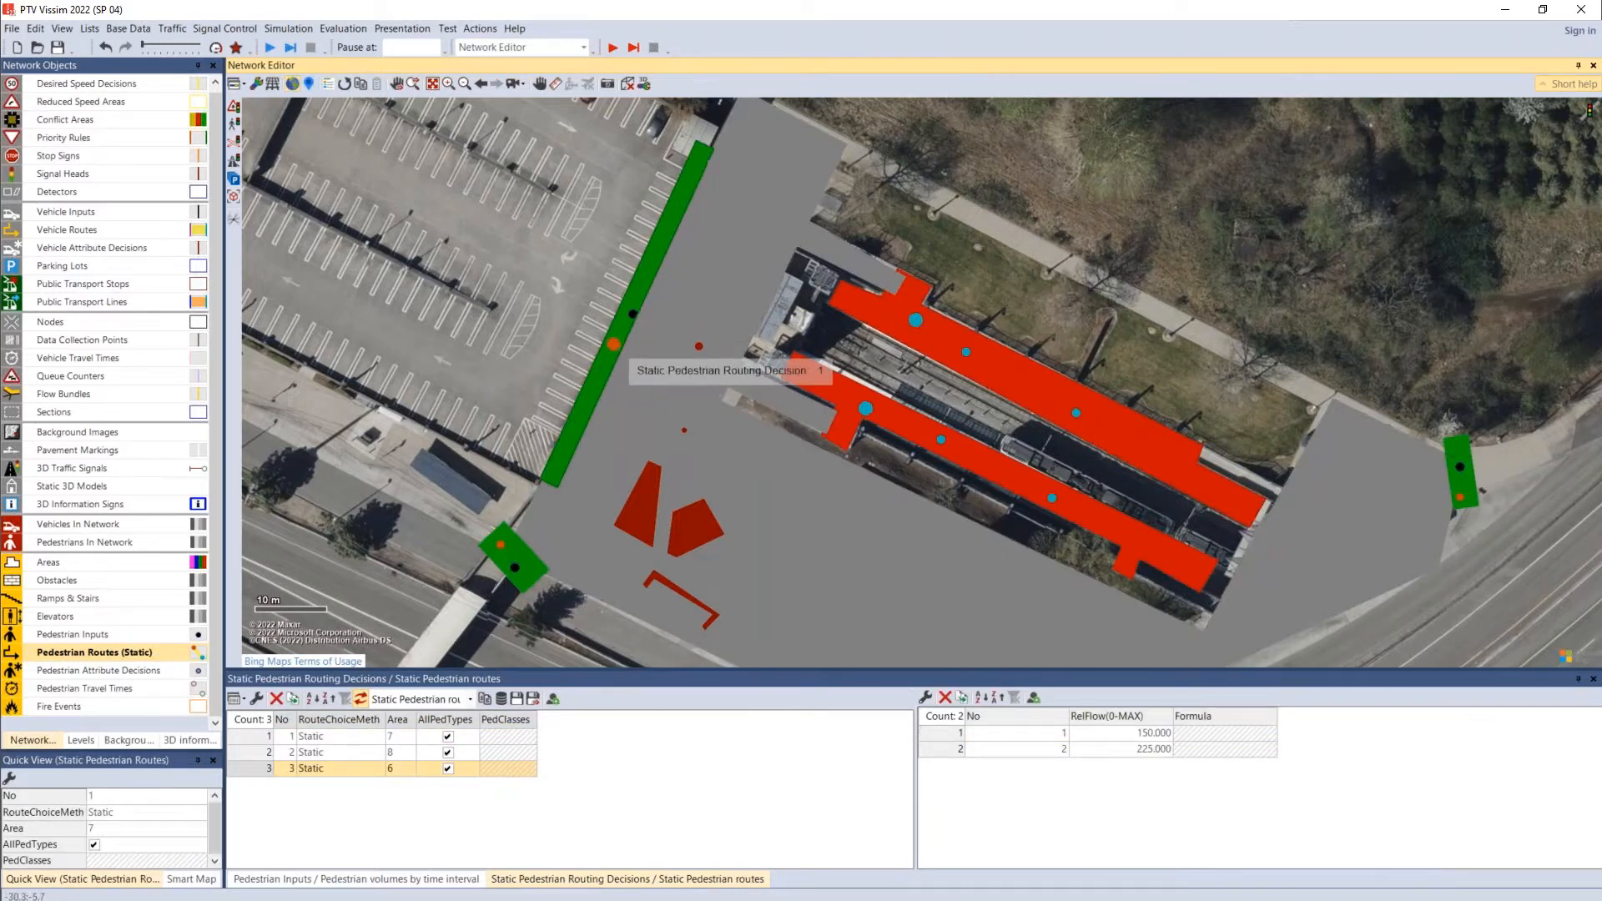
pyautogui.click(757, 320)
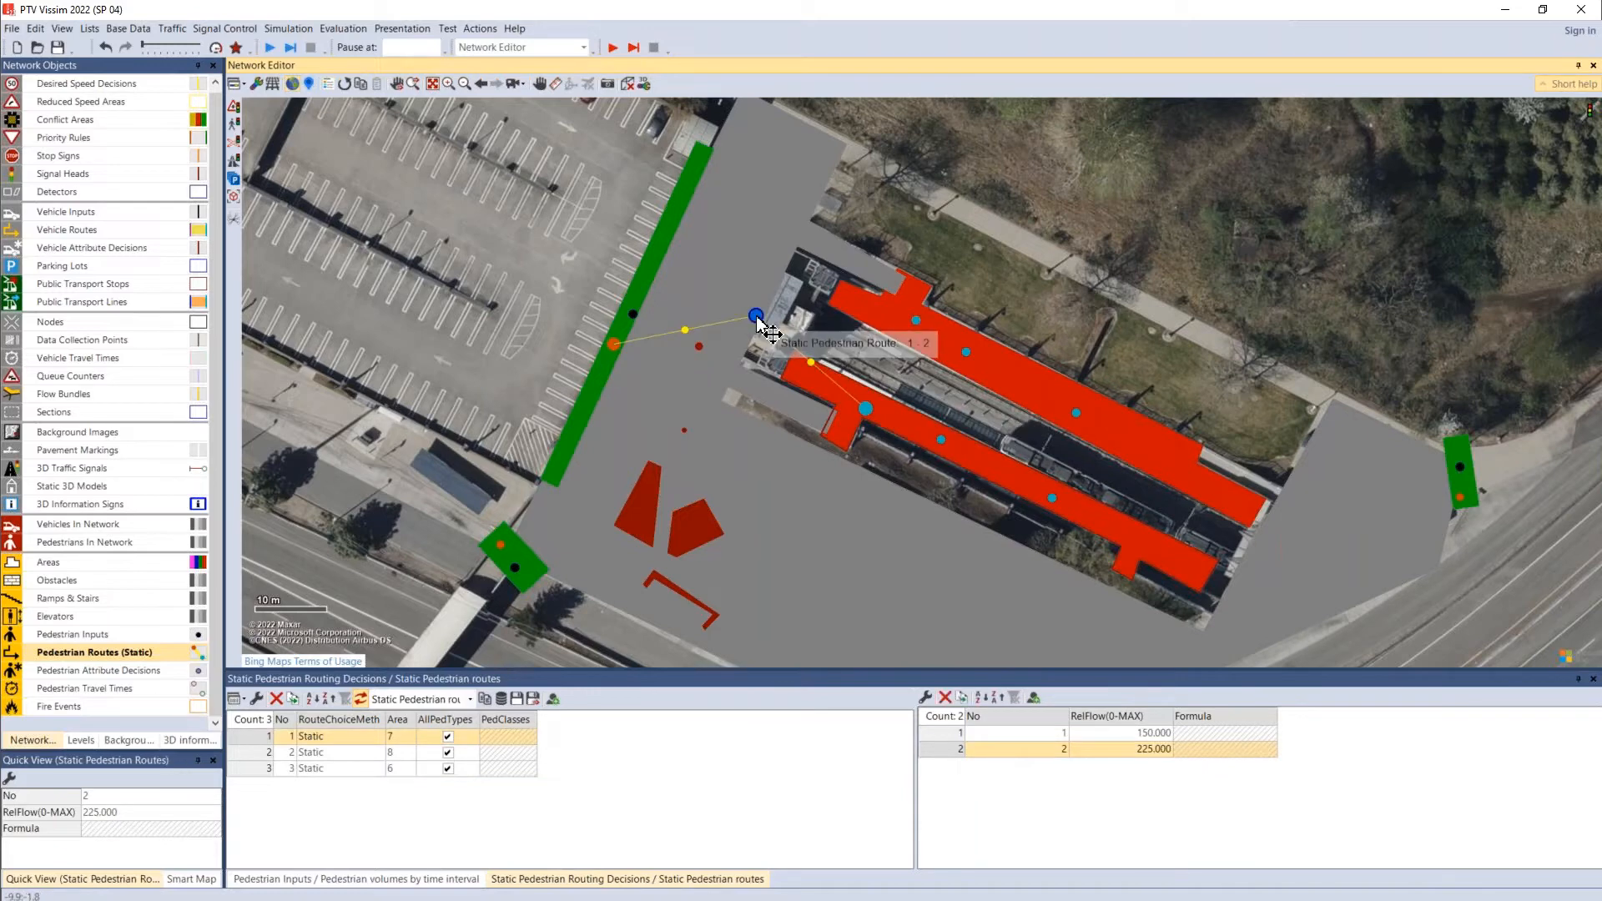
pyautogui.moveTo(757, 319); pyautogui.dragTo(758, 354)
pyautogui.moveTo(915, 321); pyautogui.dragTo(754, 319)
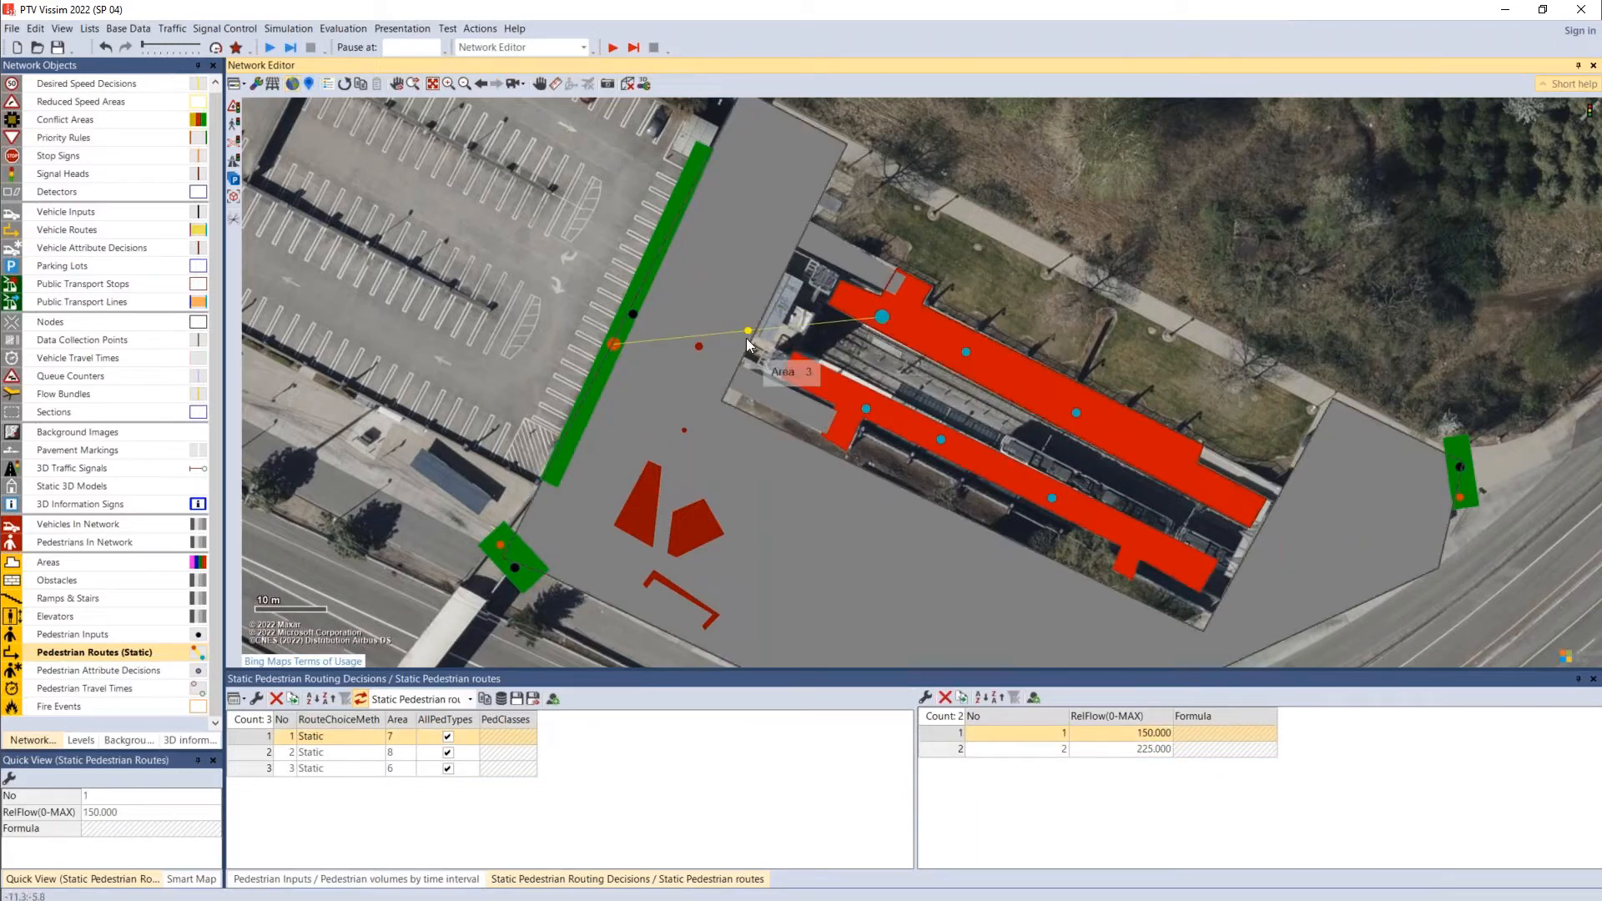
pyautogui.click(728, 384)
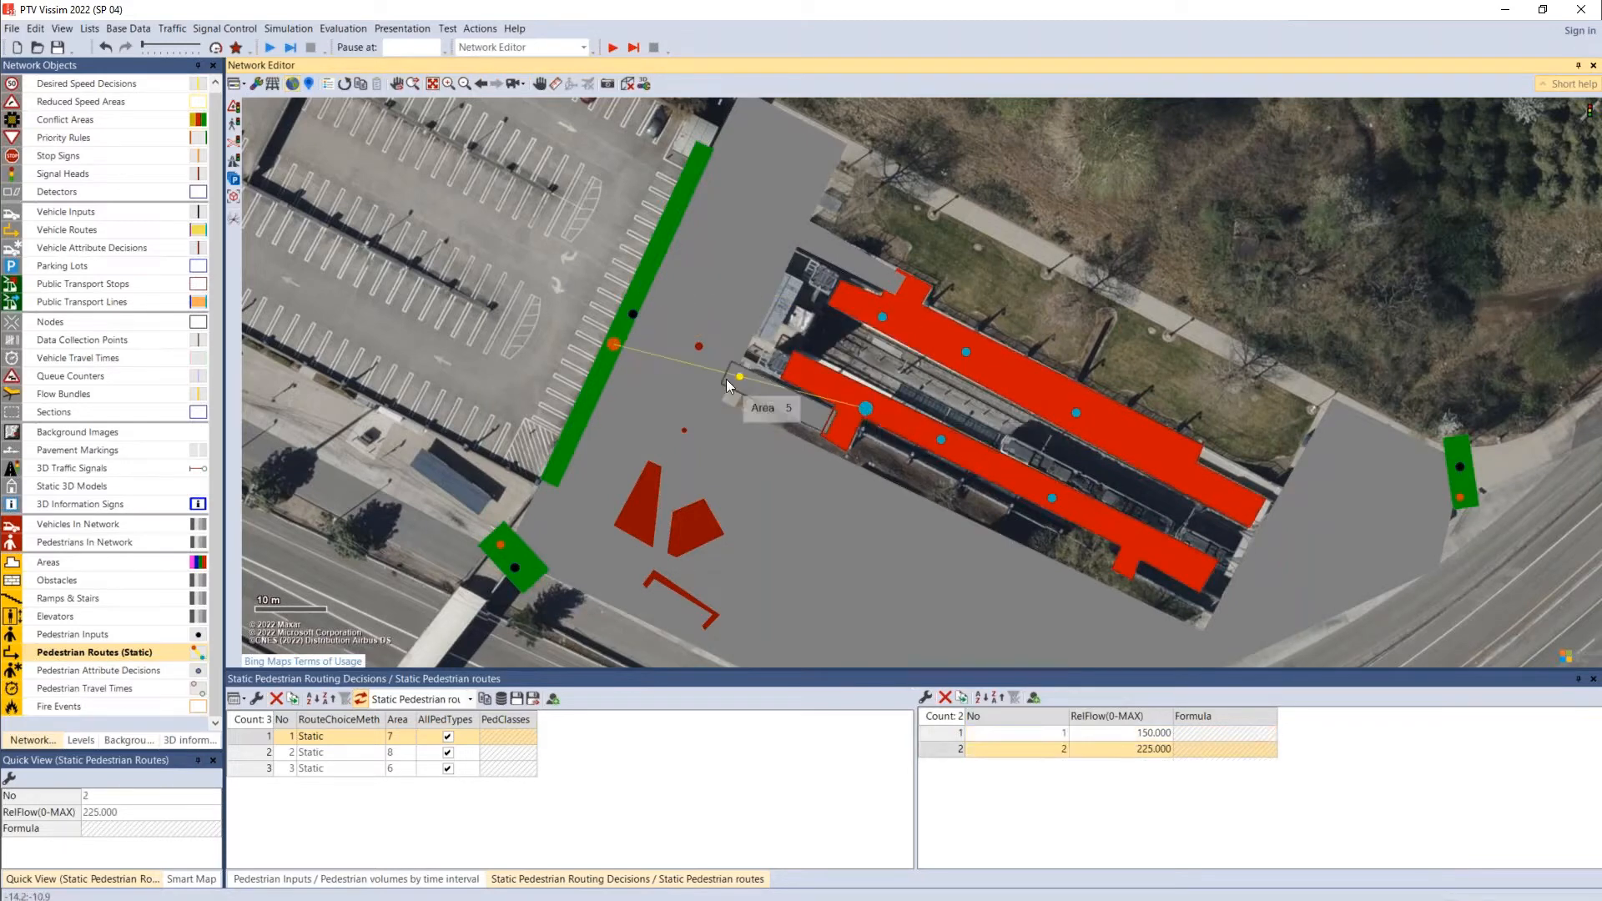
pyautogui.moveTo(739, 376); pyautogui.dragTo(651, 400)
# Step: Bend both of area 8's routes through the plaza north of the obstacles and shift their platform destinations slightly west
pyautogui.click(501, 542)
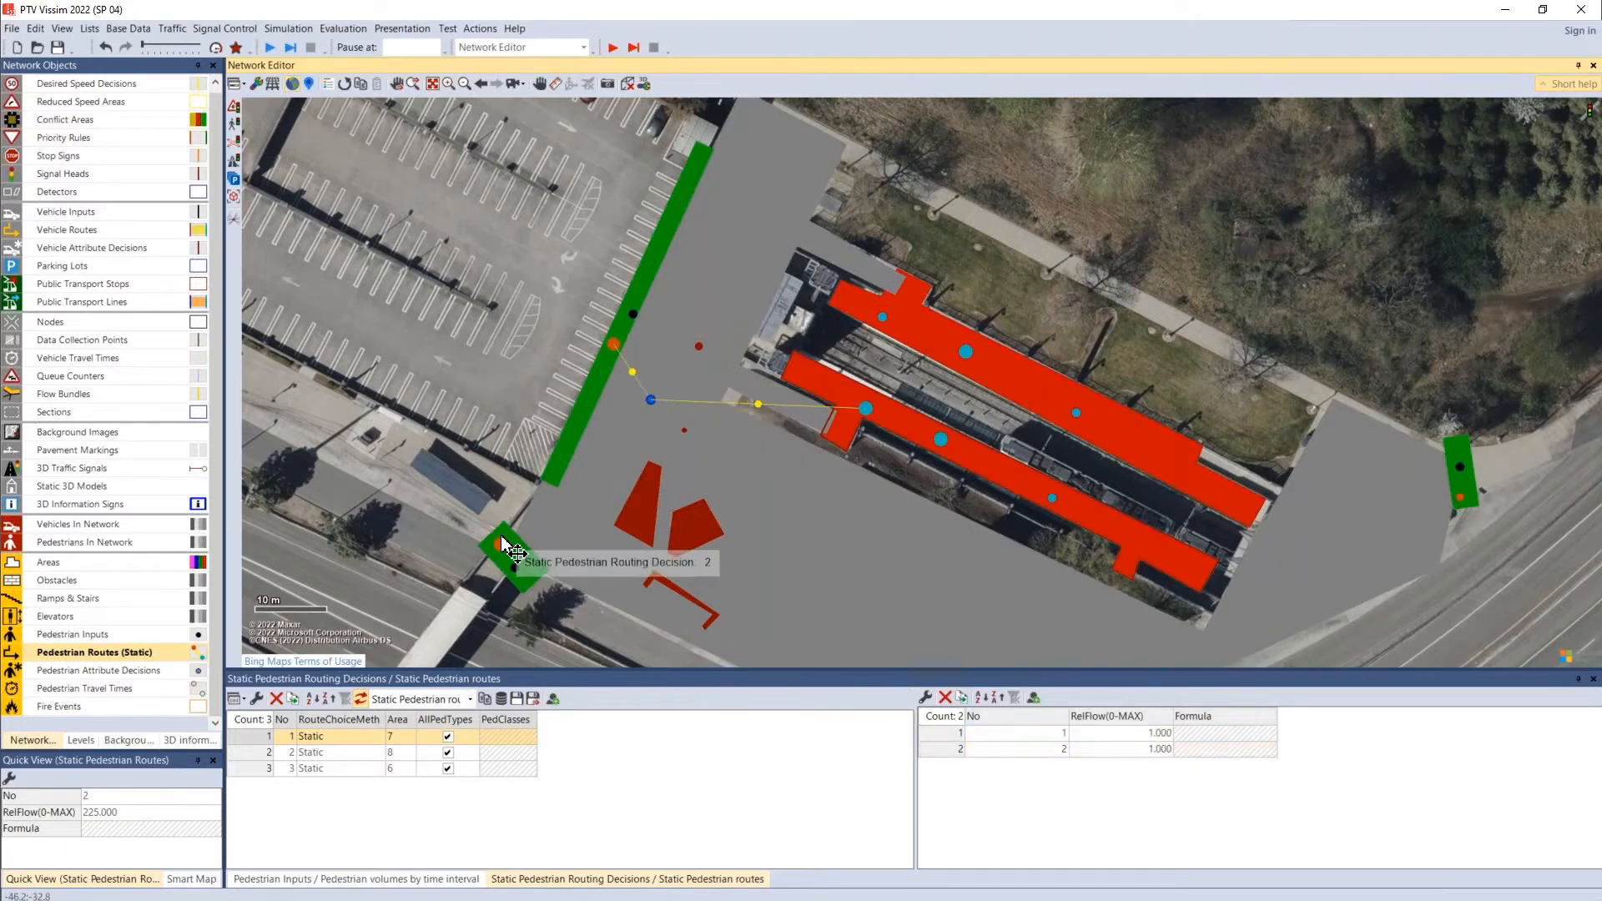
pyautogui.click(933, 444)
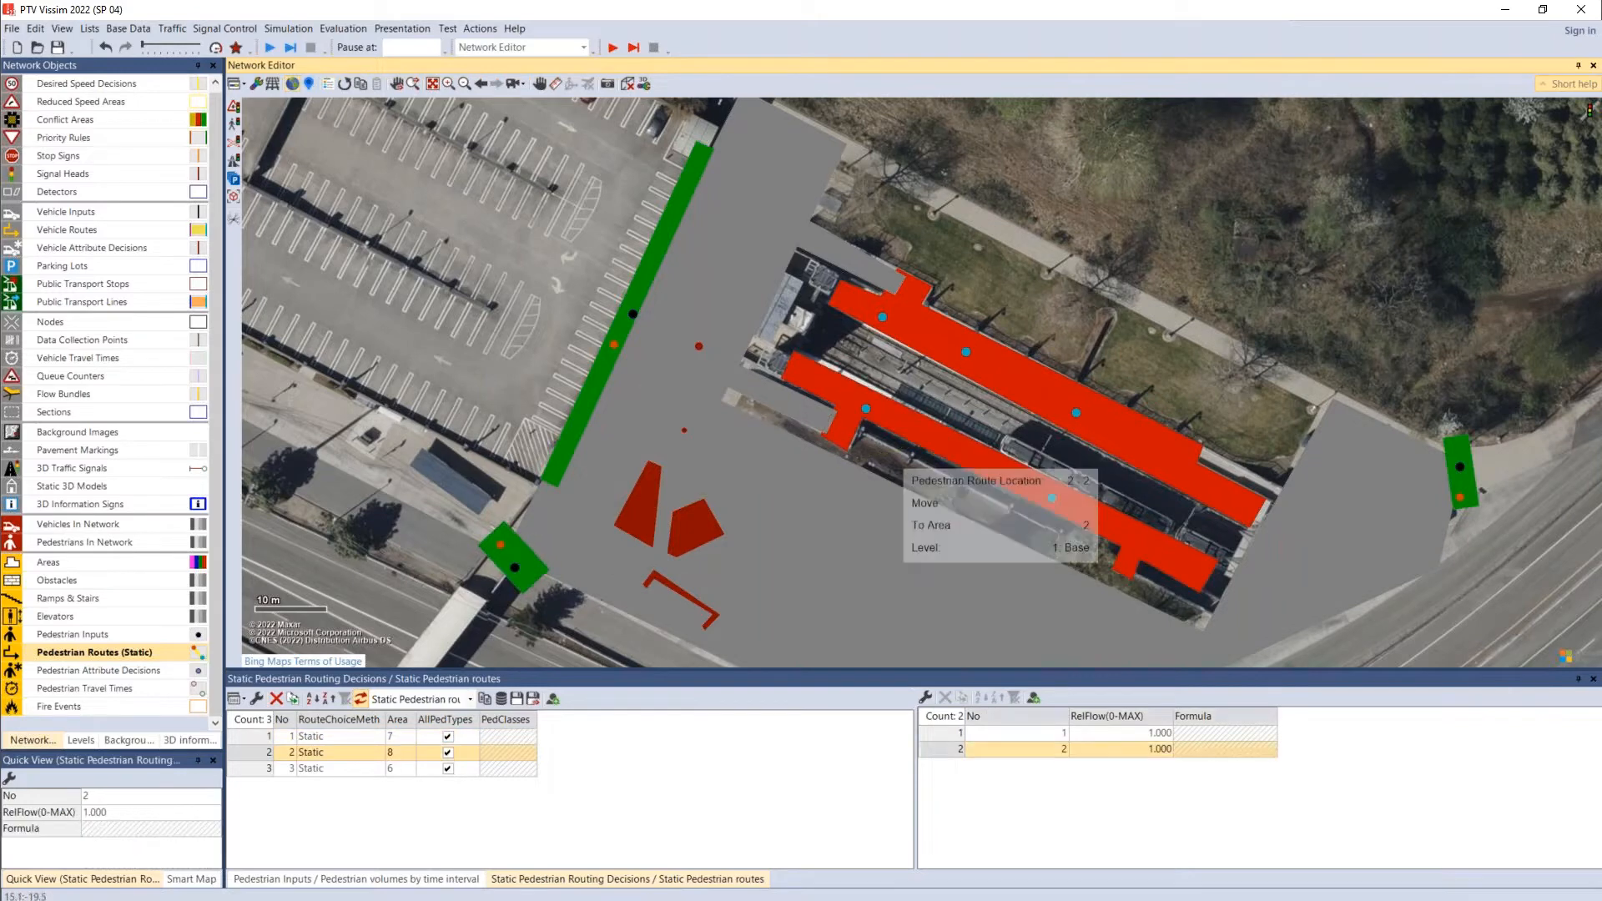
pyautogui.moveTo(721, 491); pyautogui.dragTo(700, 465)
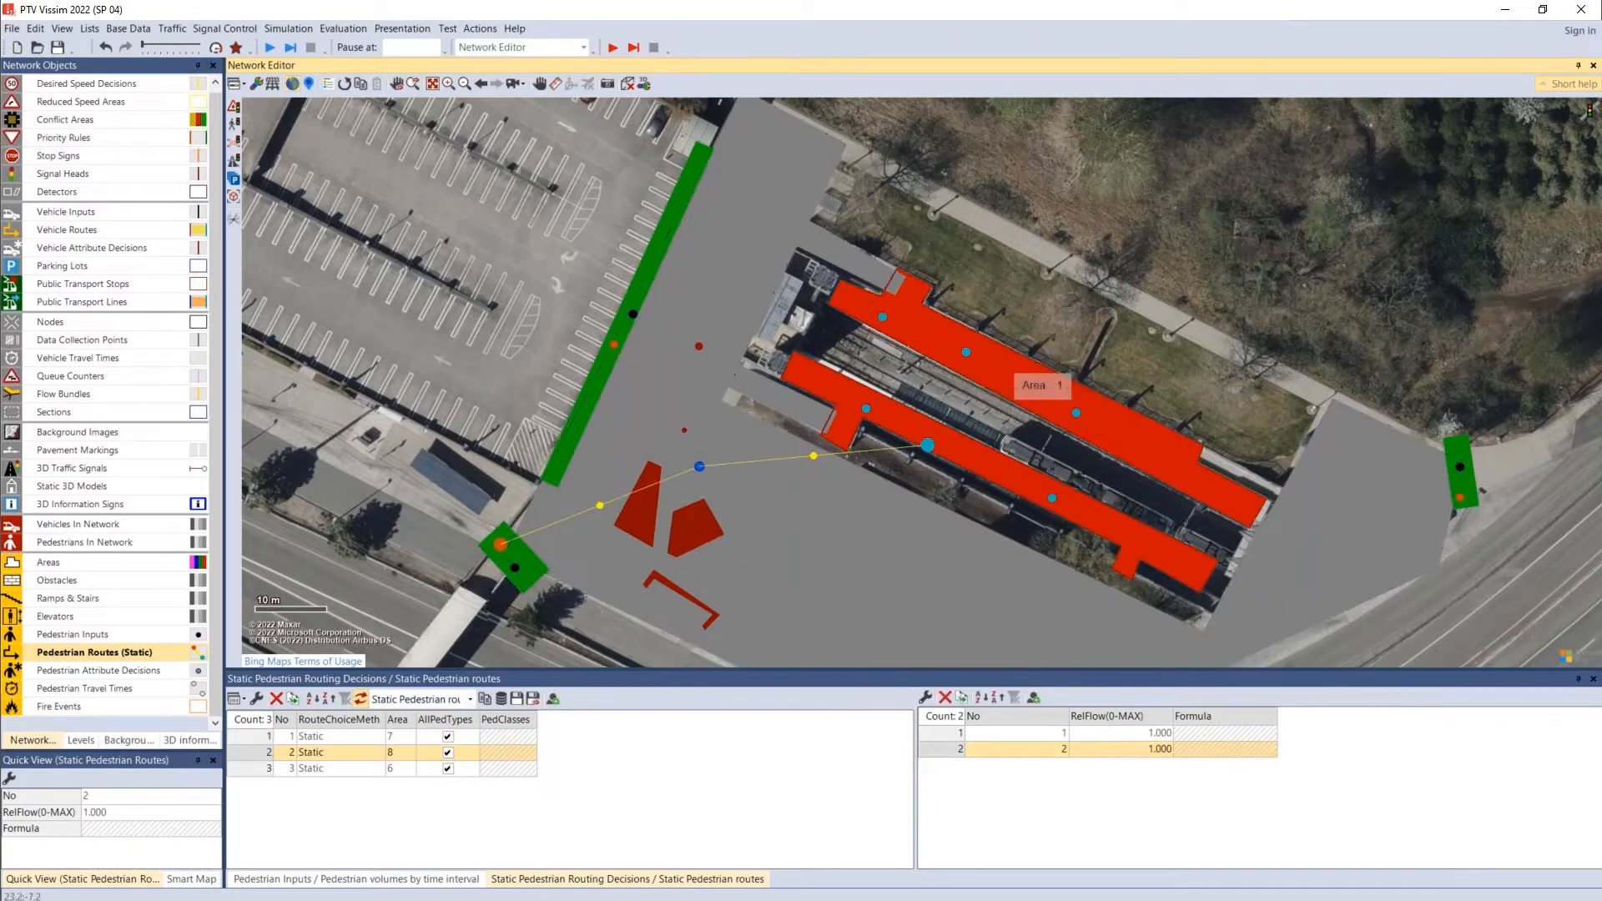
pyautogui.moveTo(967, 352); pyautogui.dragTo(934, 358)
pyautogui.moveTo(717, 452); pyautogui.dragTo(697, 452)
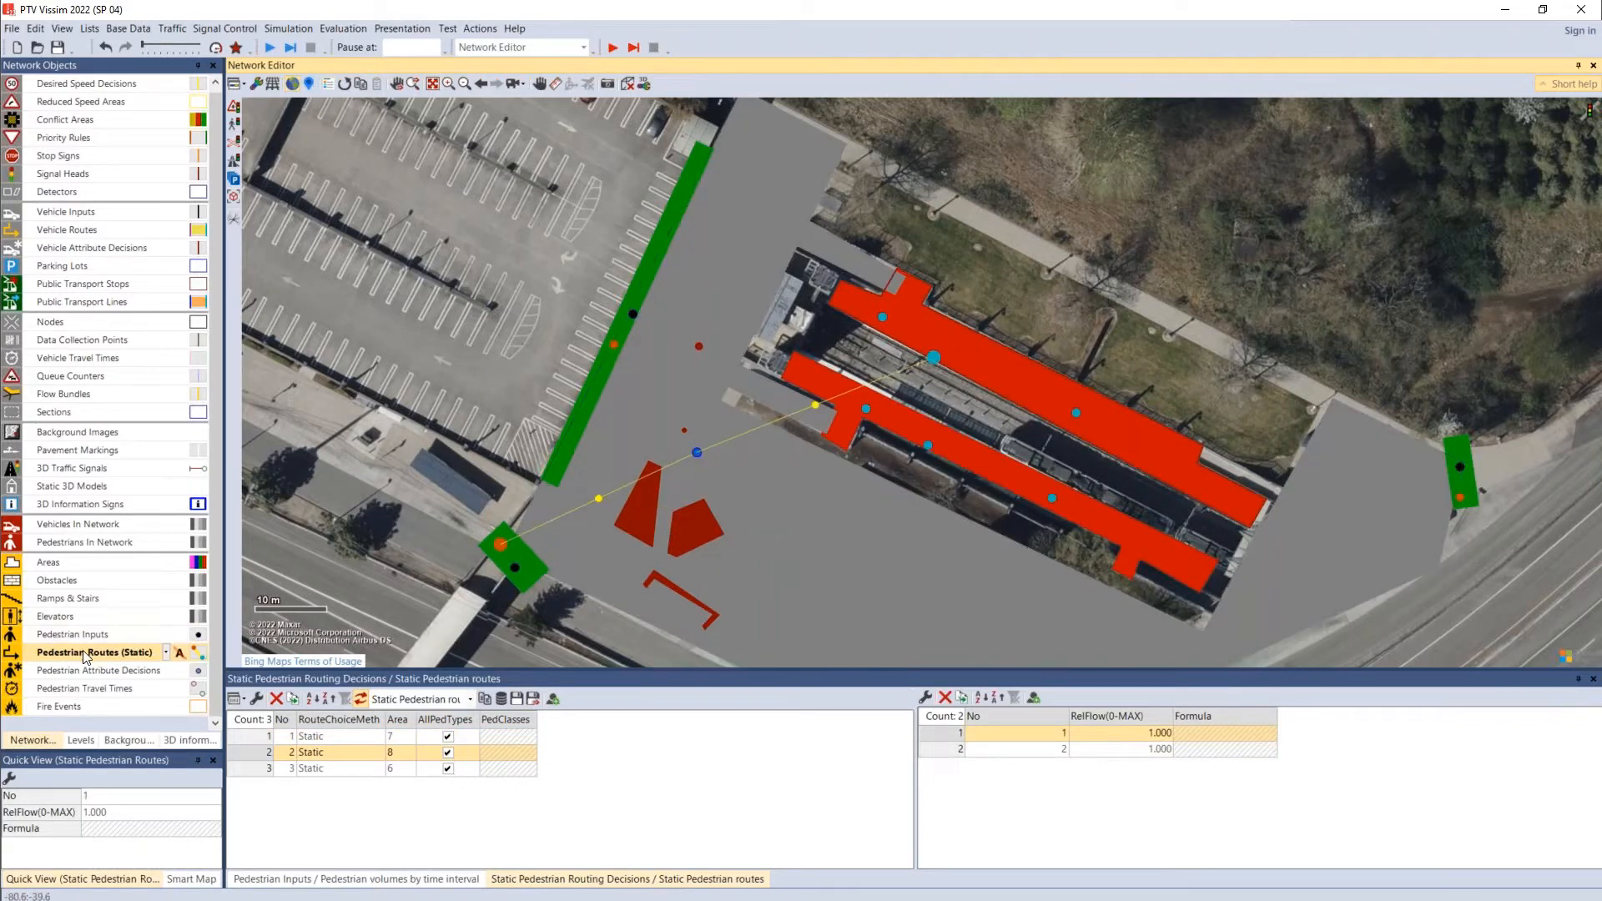
# Step: Add a partial pedestrian routing decision on area 3 for all pedestrian types, with static route choice and the Entering the area decision model
pyautogui.click(166, 653)
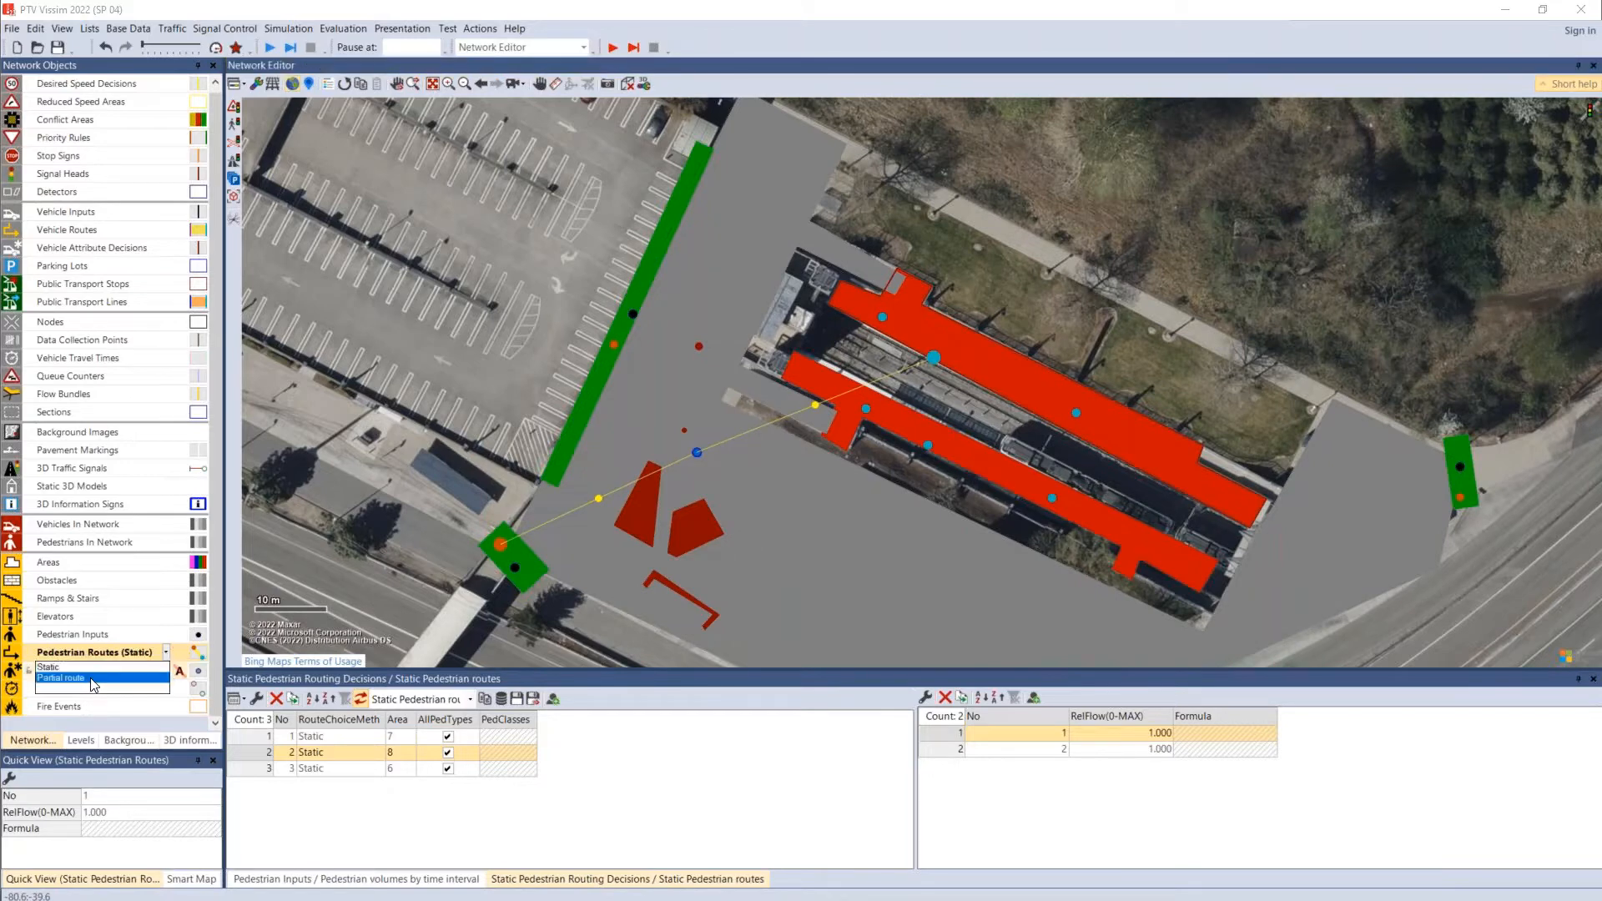
pyautogui.click(105, 687)
pyautogui.rightClick(636, 420)
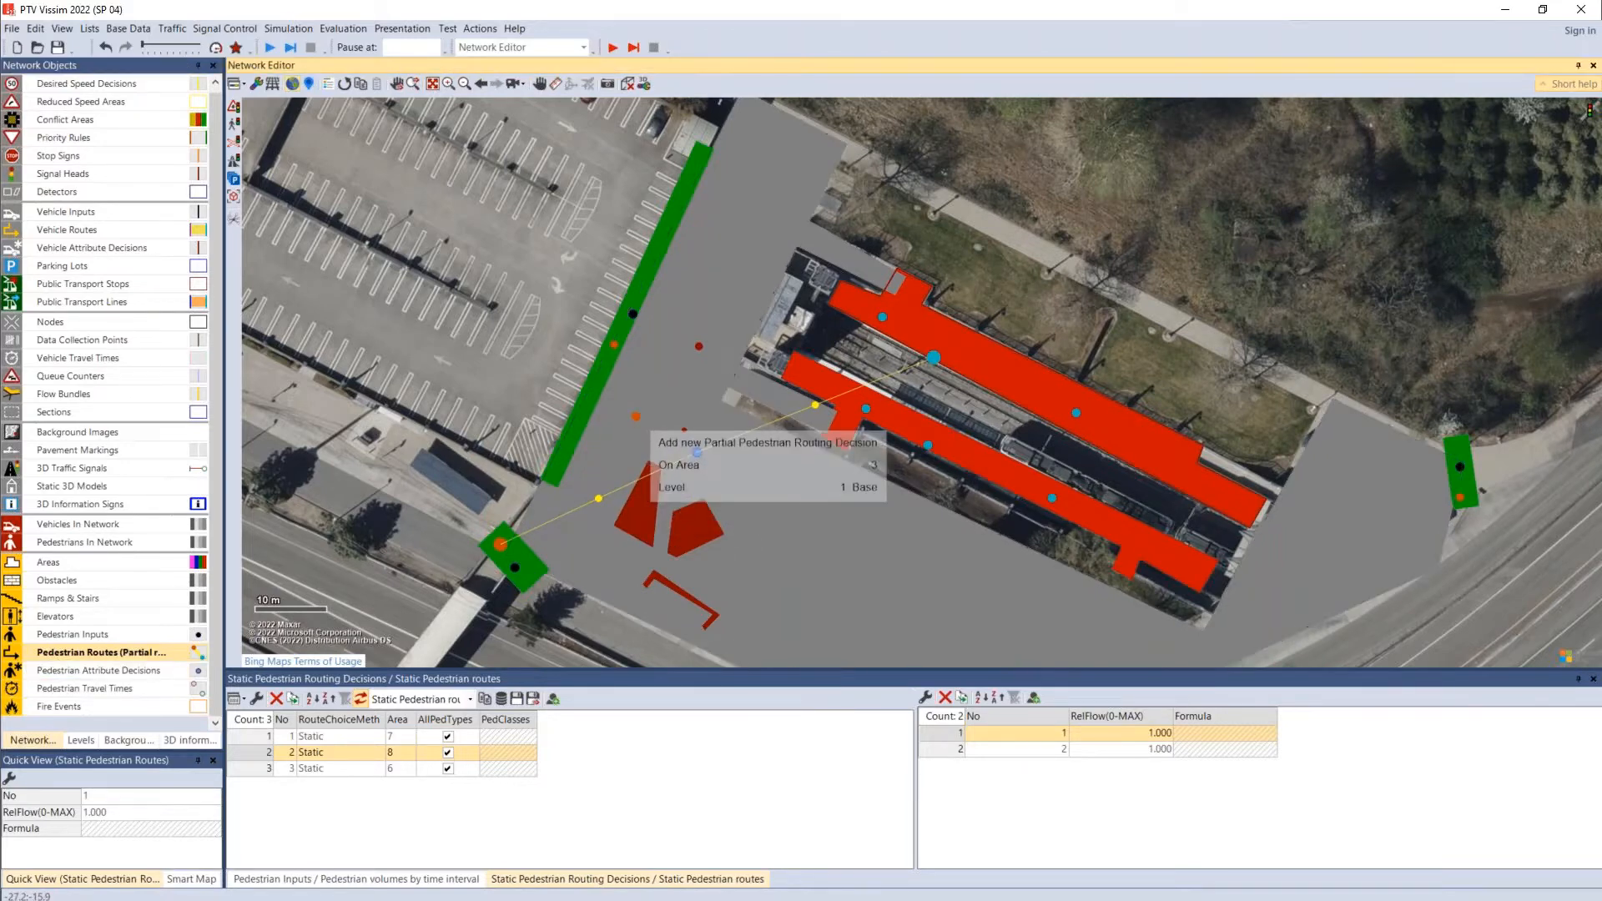
pyautogui.click(716, 437)
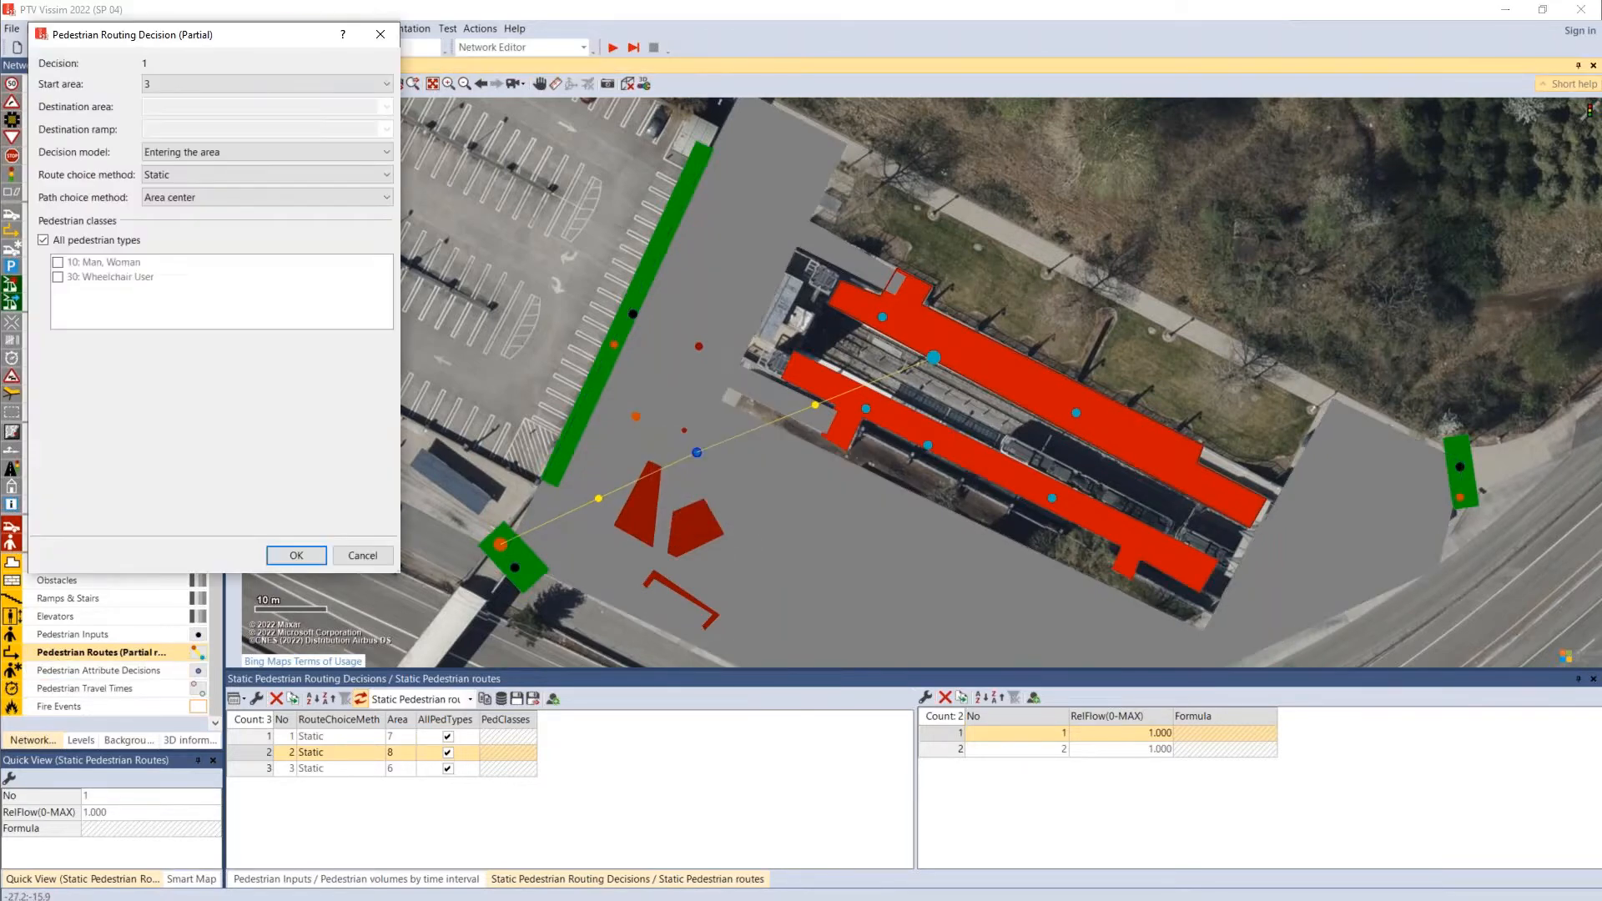
pyautogui.click(296, 556)
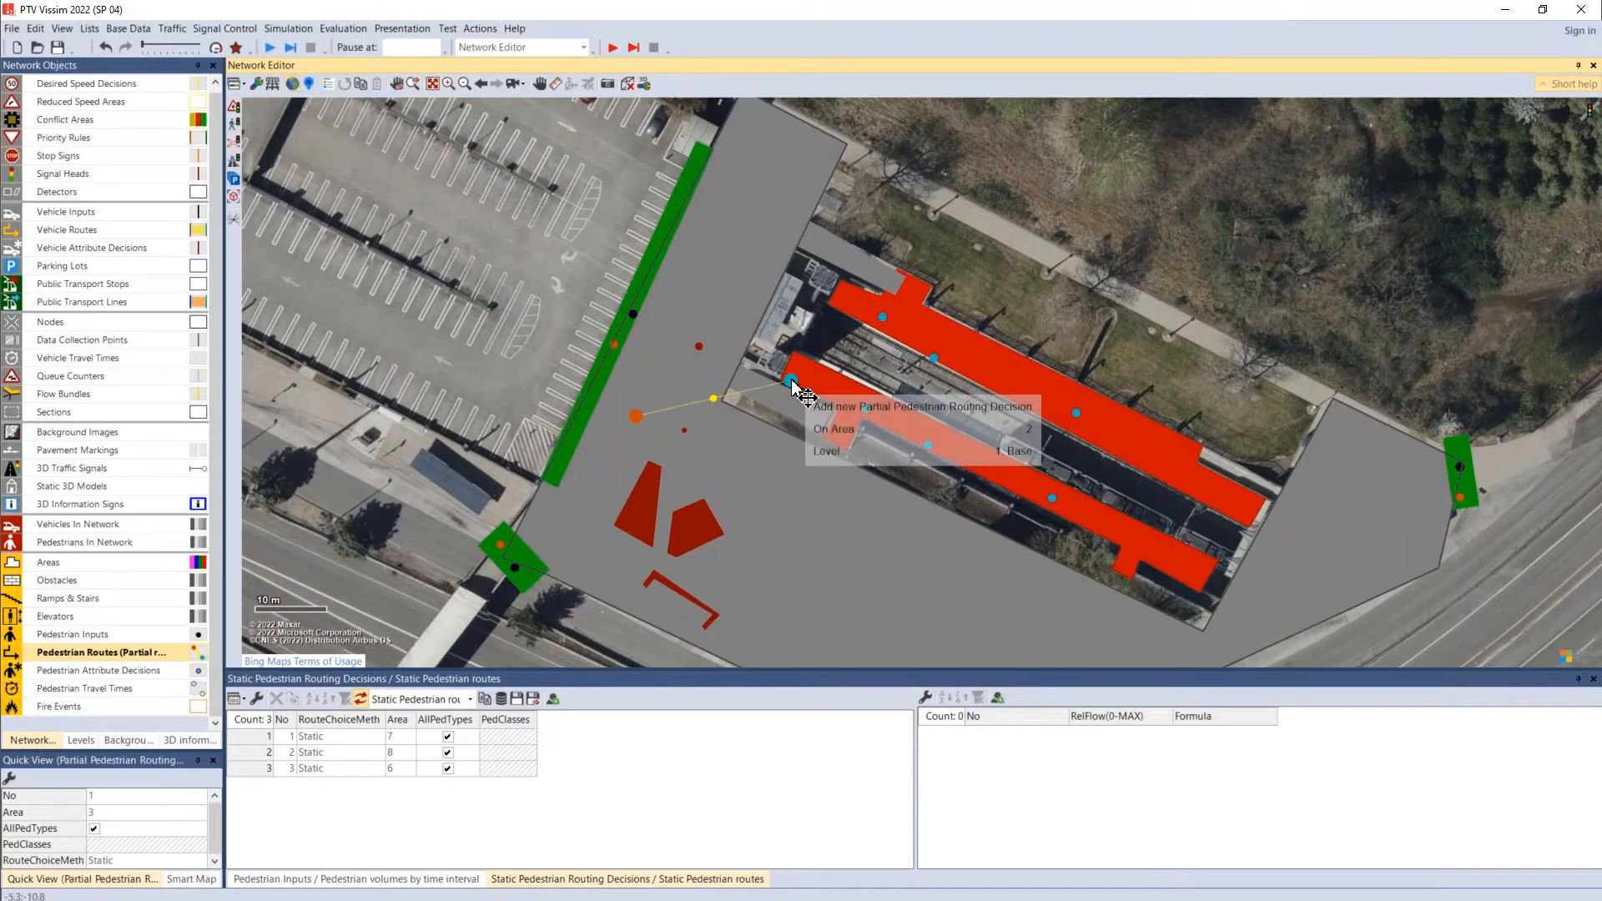
# Step: Create two partial routes from area 3 to the west end of the area 2 platform, leading the second through area 9
pyautogui.click(823, 385)
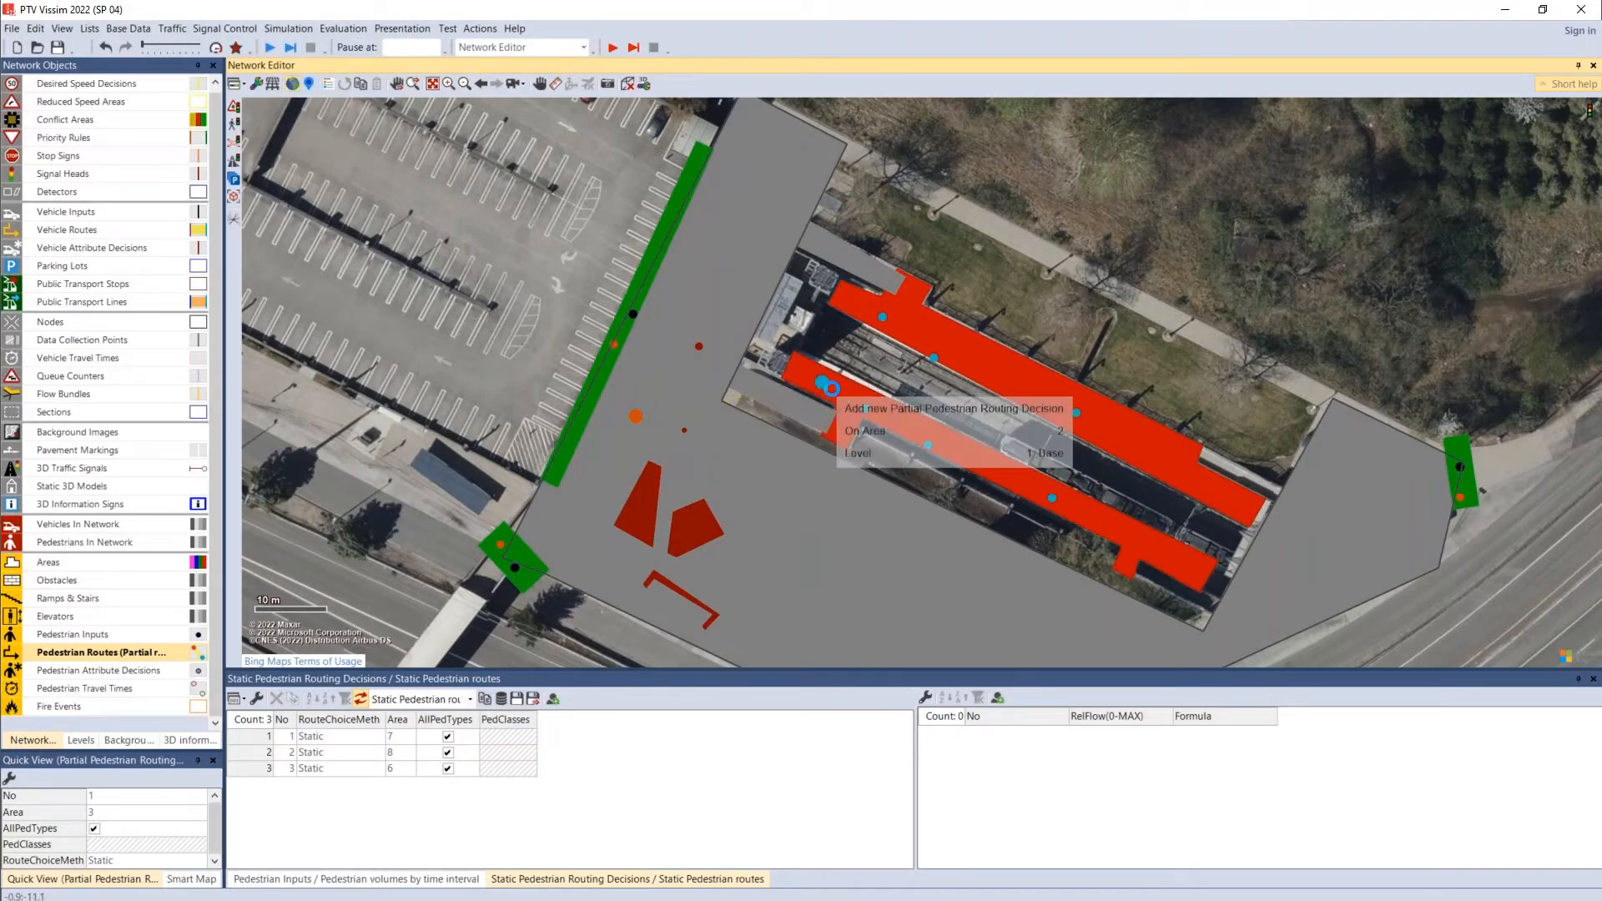
pyautogui.click(839, 397)
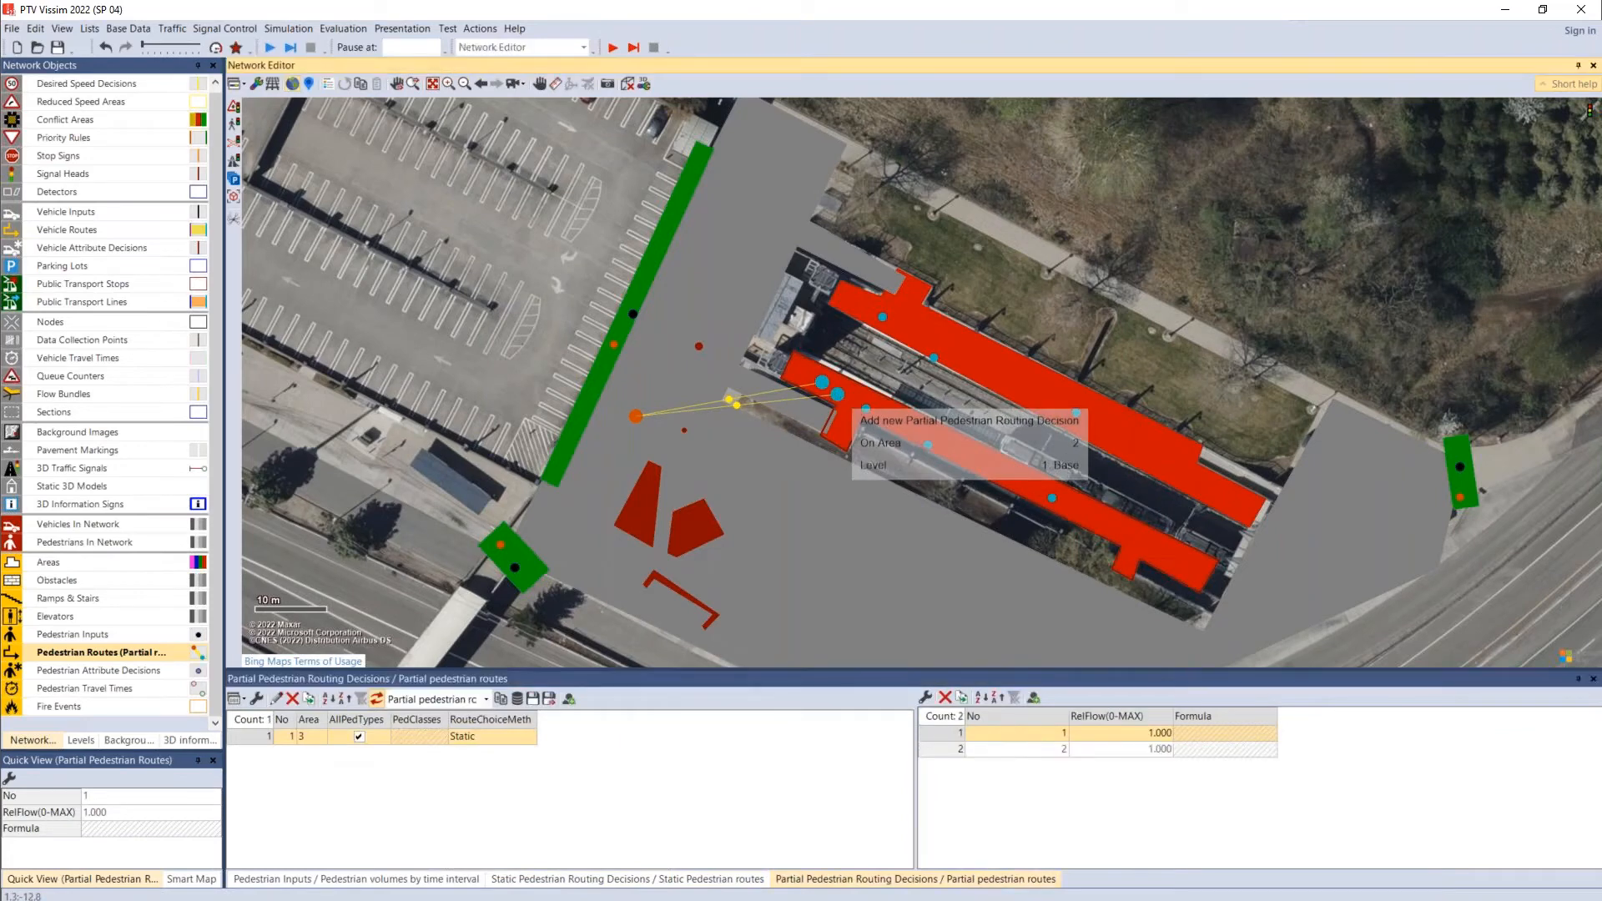
pyautogui.moveTo(737, 407); pyautogui.dragTo(759, 309)
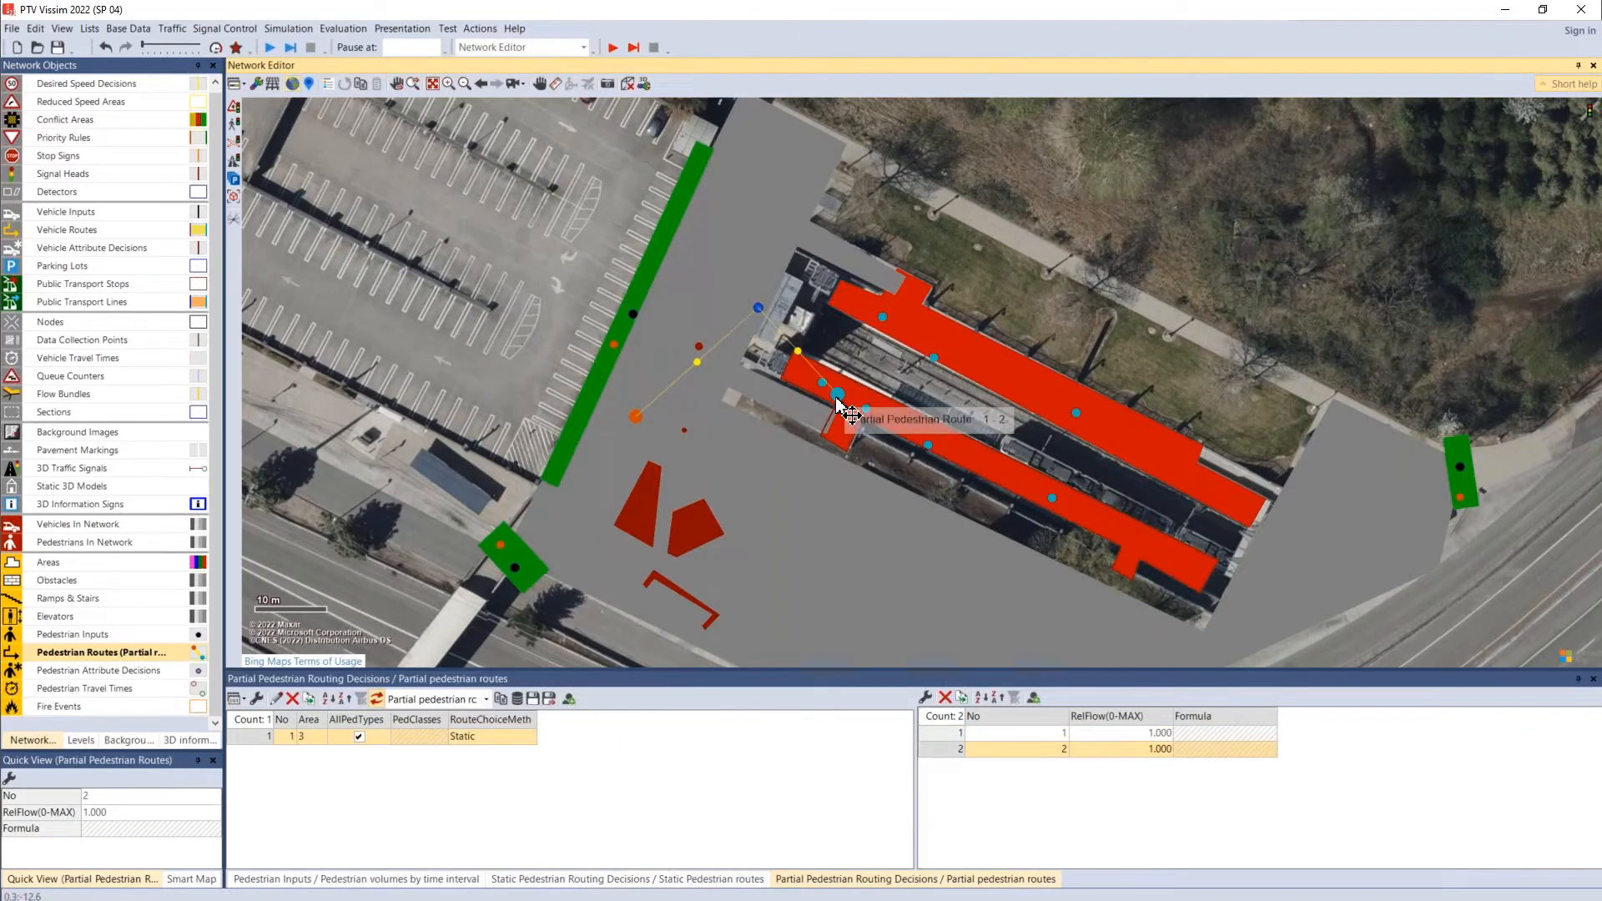
# Step: Set the relative flows of the partial routes to 90 for route 1 and 10 for route 2
pyautogui.click(1142, 734)
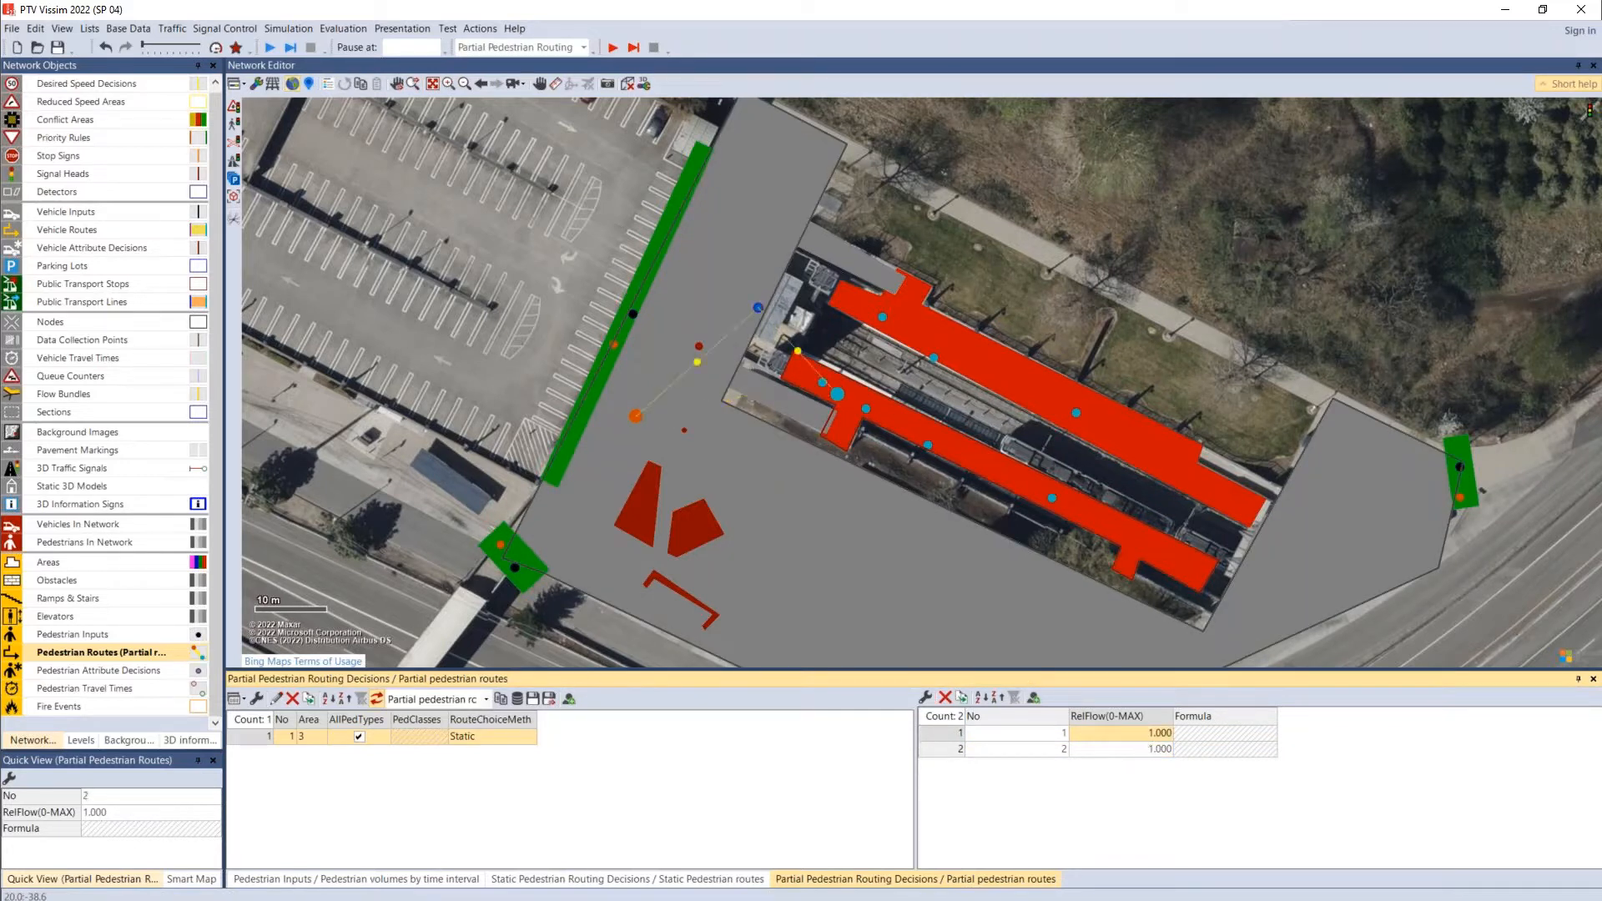
pyautogui.press('Down')
pyautogui.write('10')
pyautogui.press('Up')
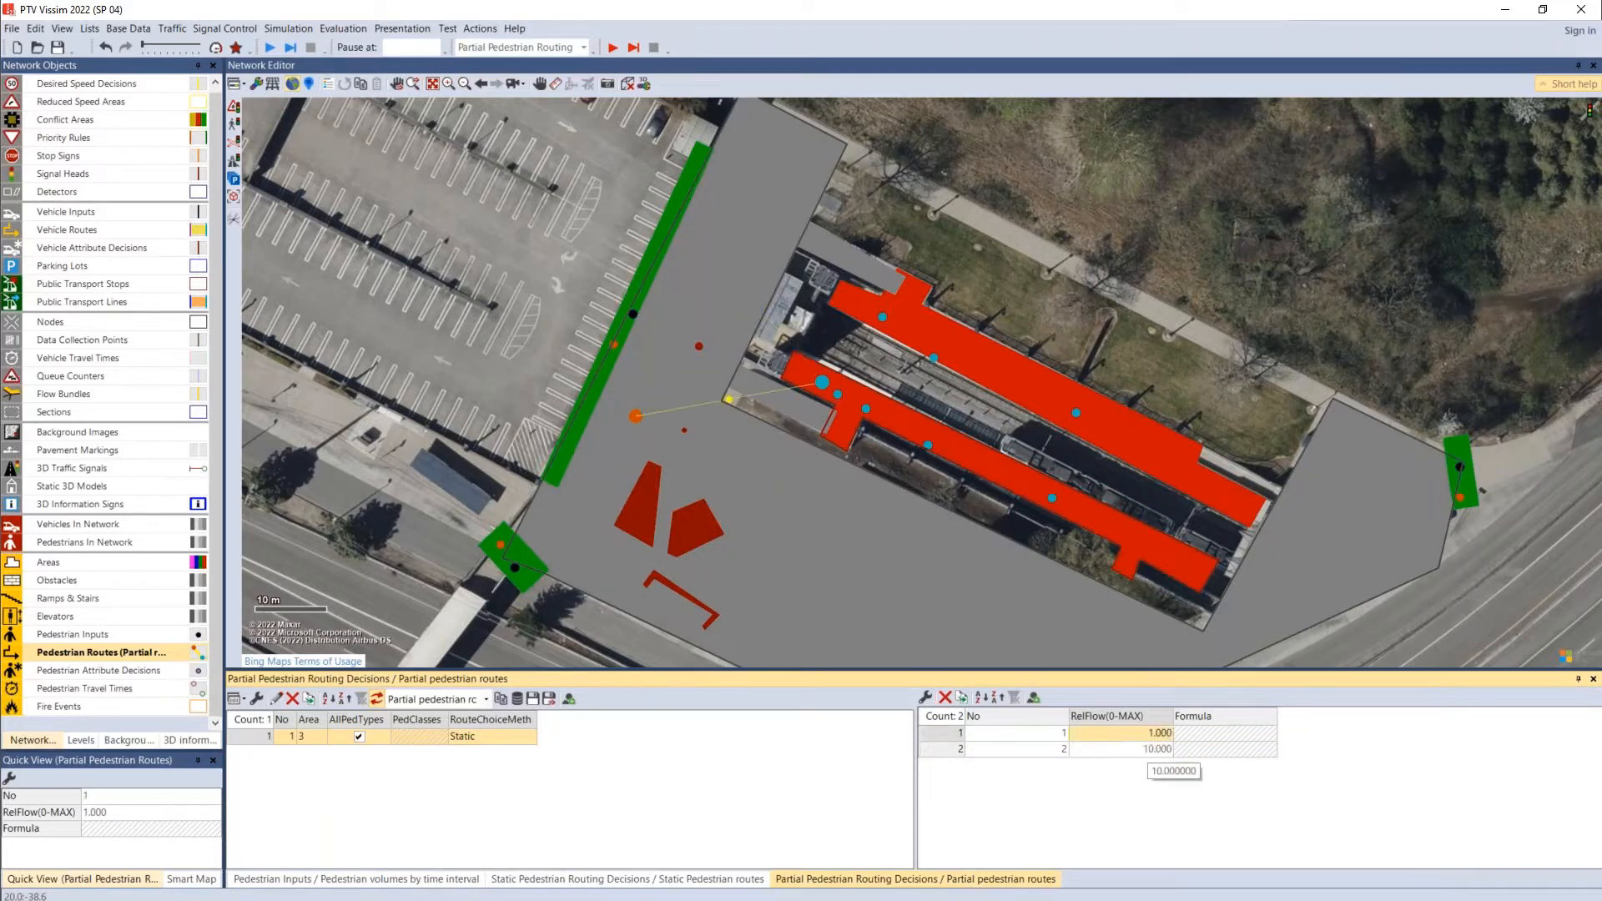
pyautogui.write('90')
pyautogui.press('Return')
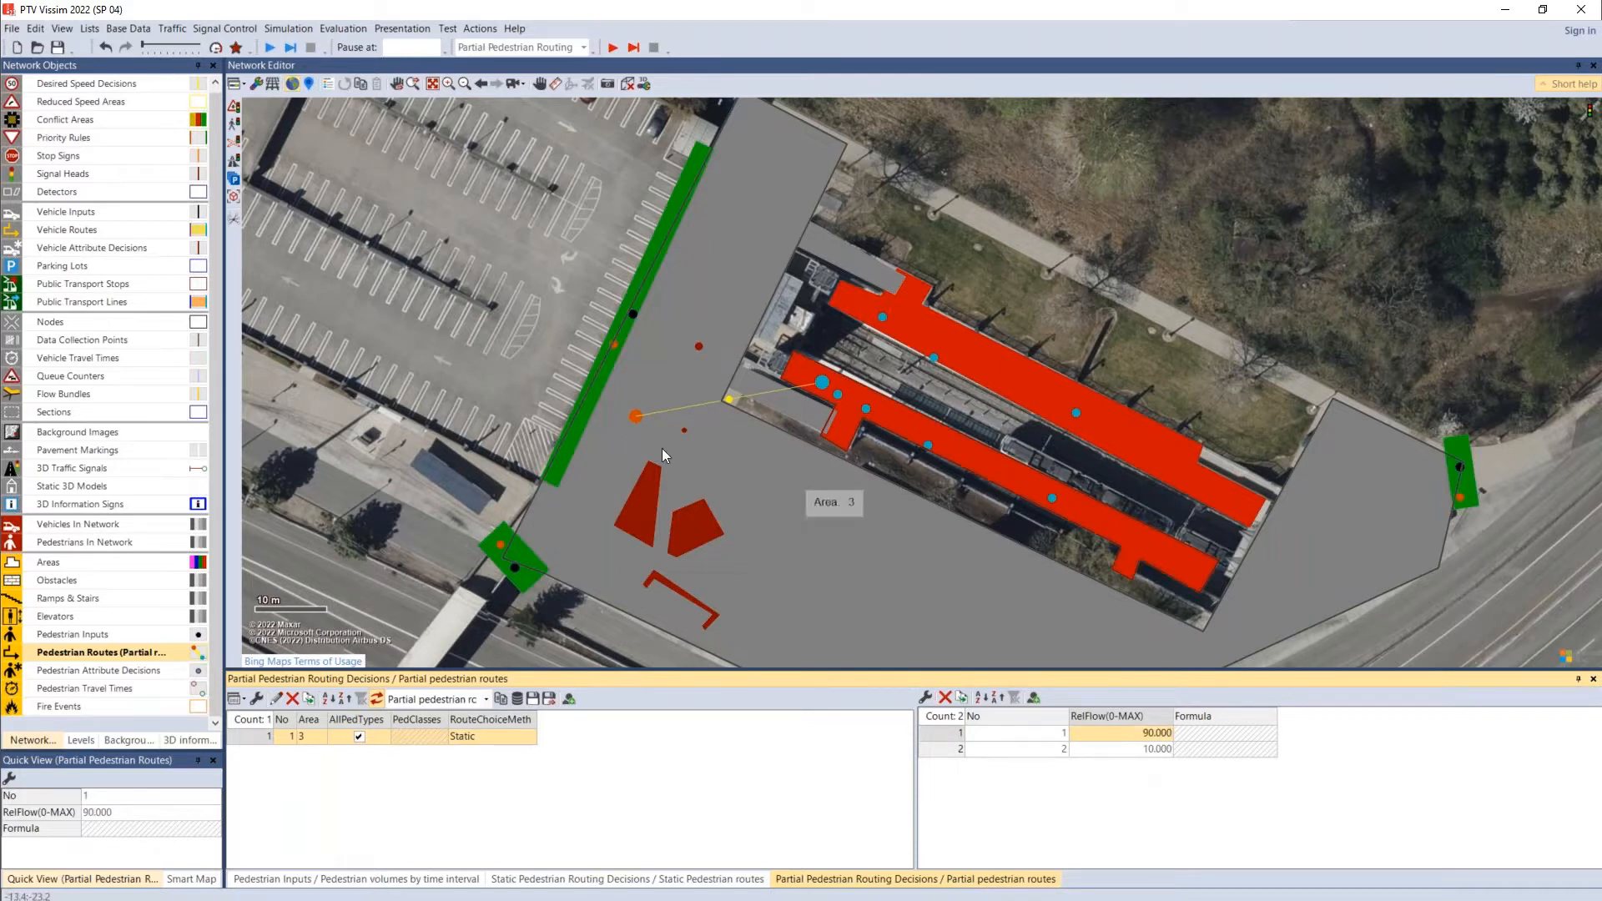
pyautogui.click(1143, 750)
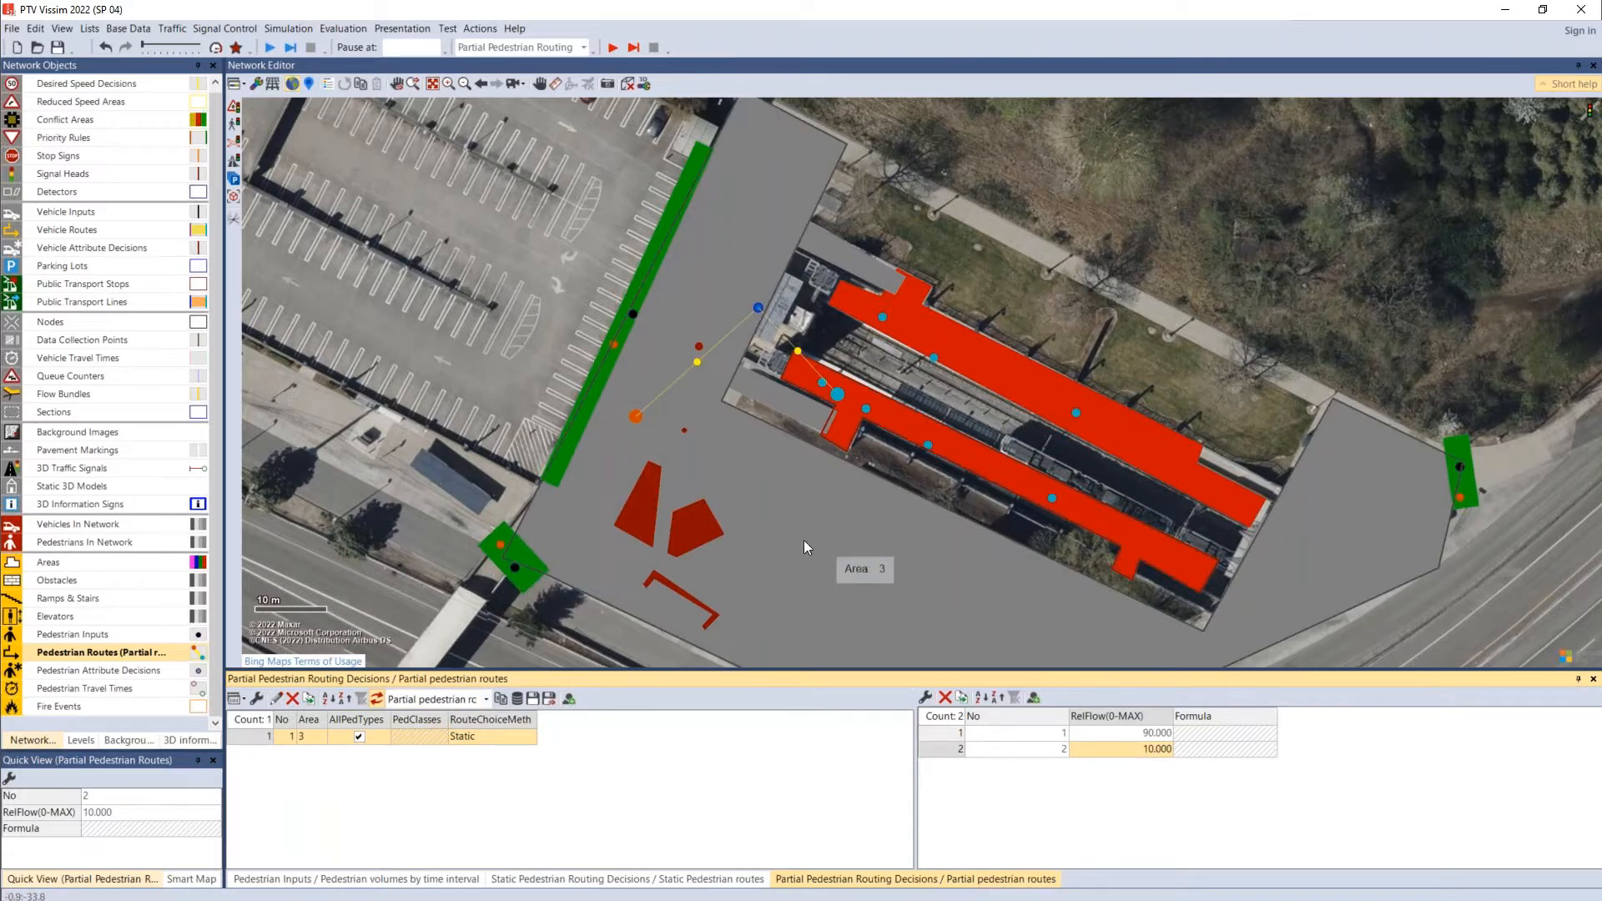
# Step: Insert an intermediate point on the plaza by the platforms' east end into area 6's static route to the area 2 platform
pyautogui.click(866, 411)
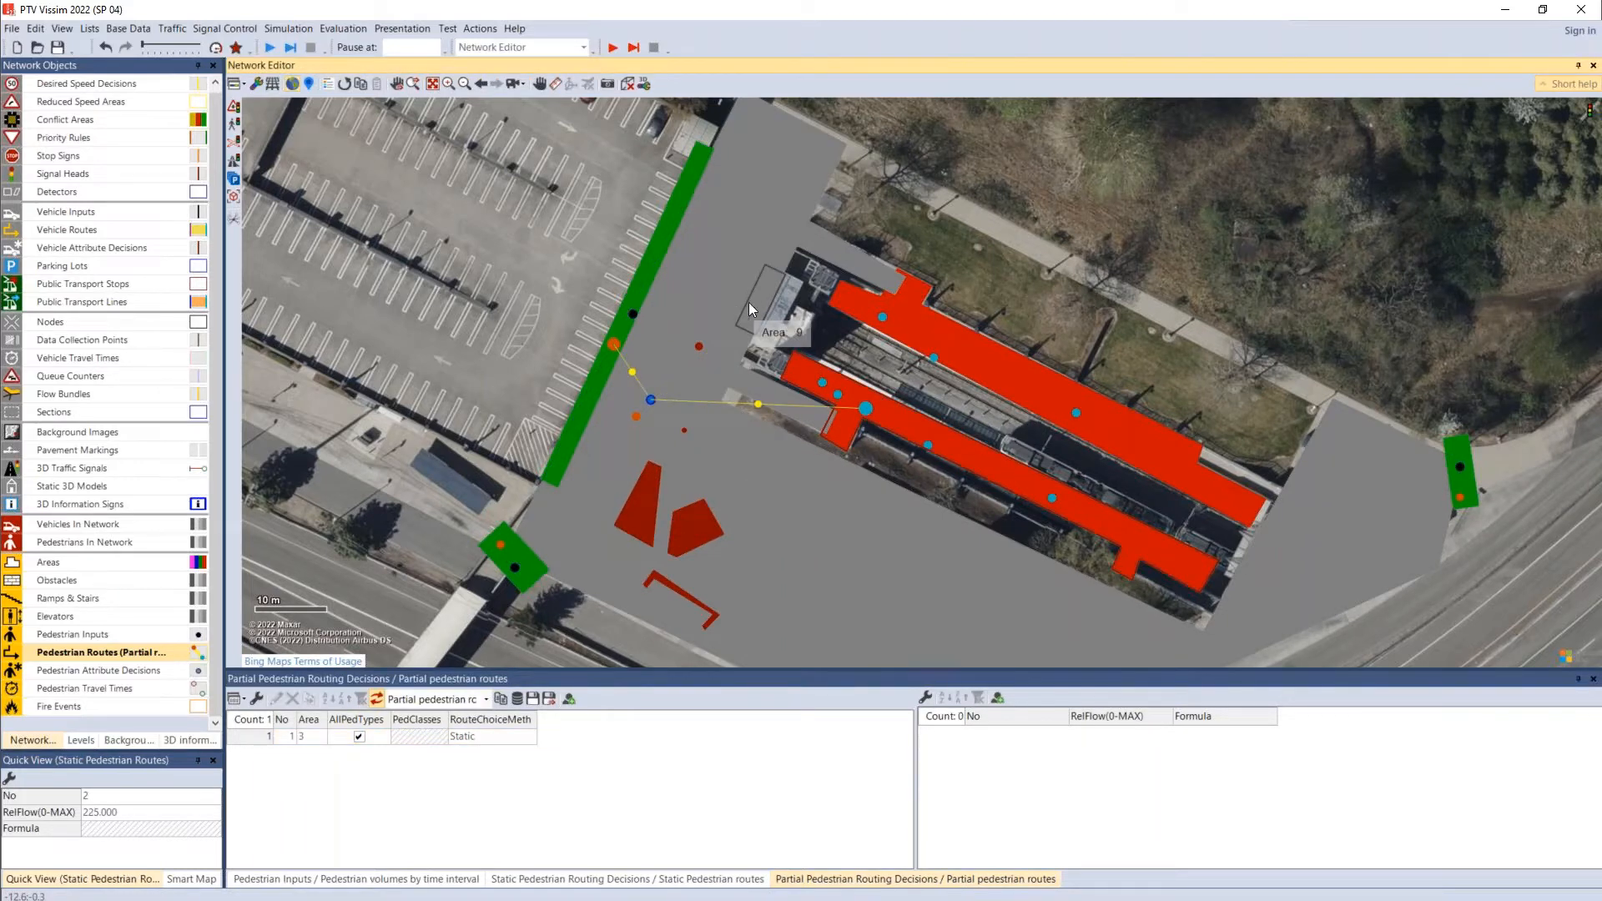
pyautogui.click(1462, 499)
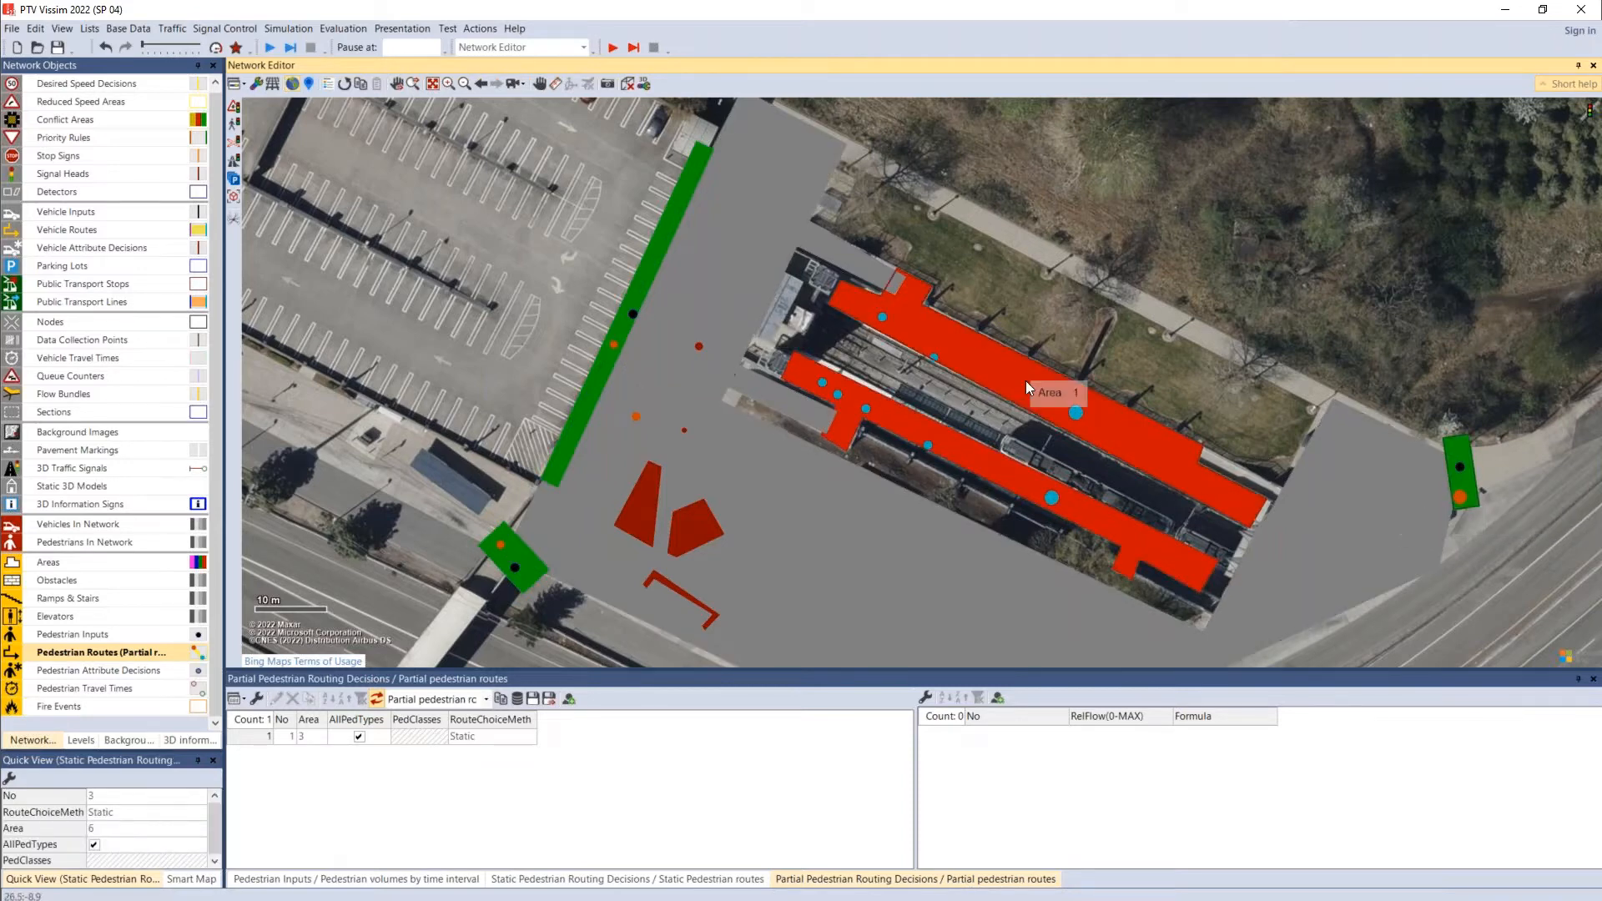
pyautogui.click(1076, 412)
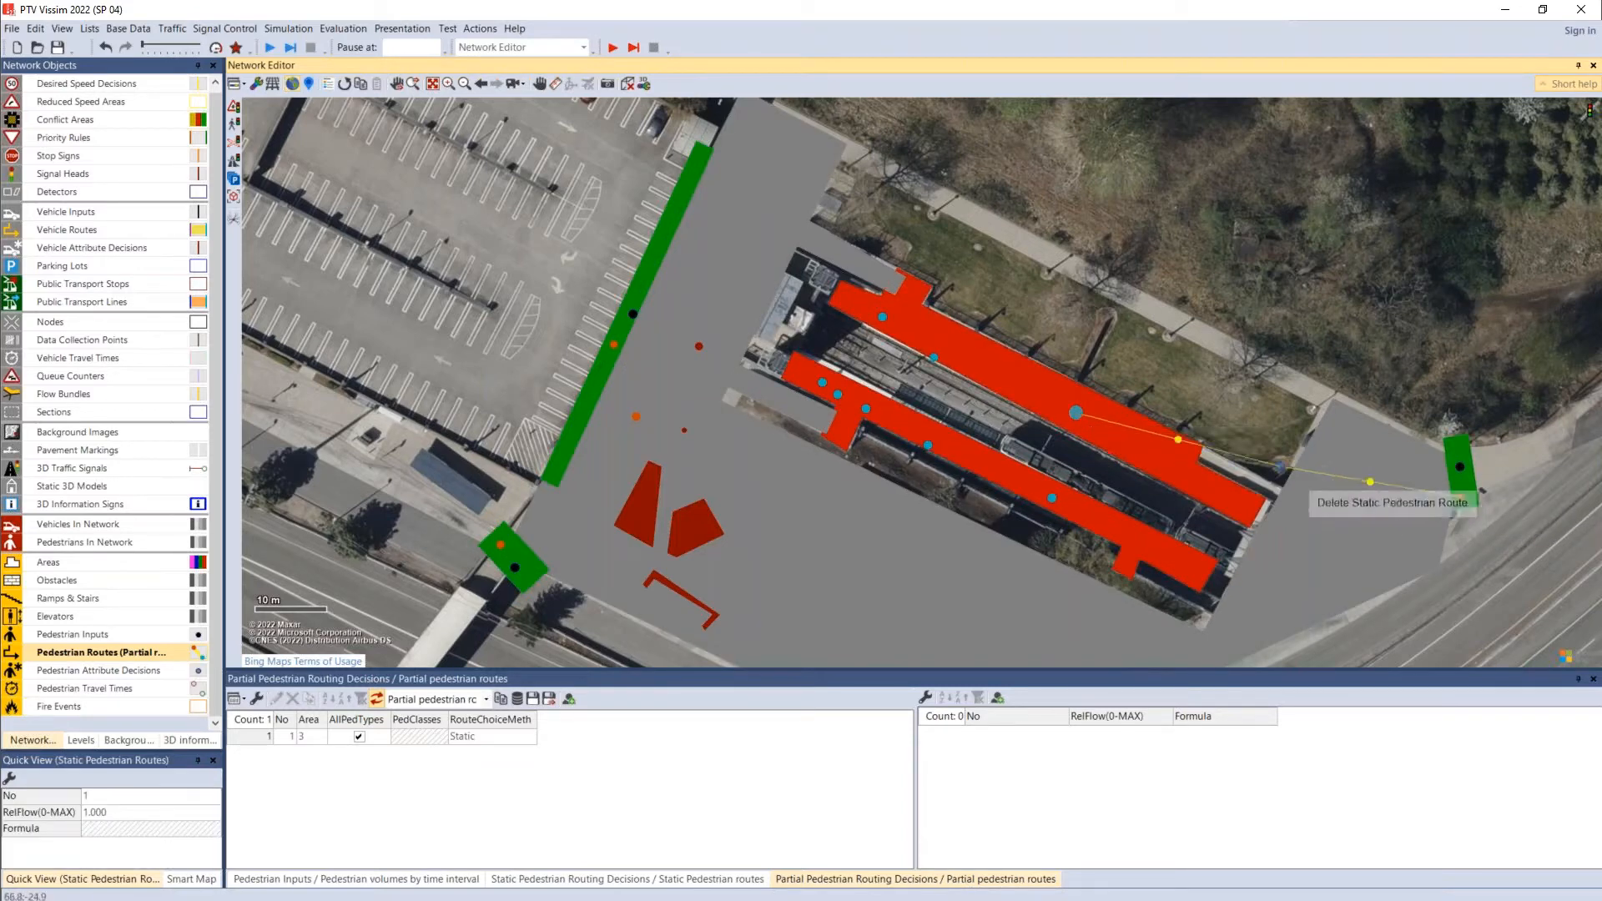
pyautogui.click(1052, 498)
pyautogui.moveTo(1256, 498); pyautogui.dragTo(1291, 532)
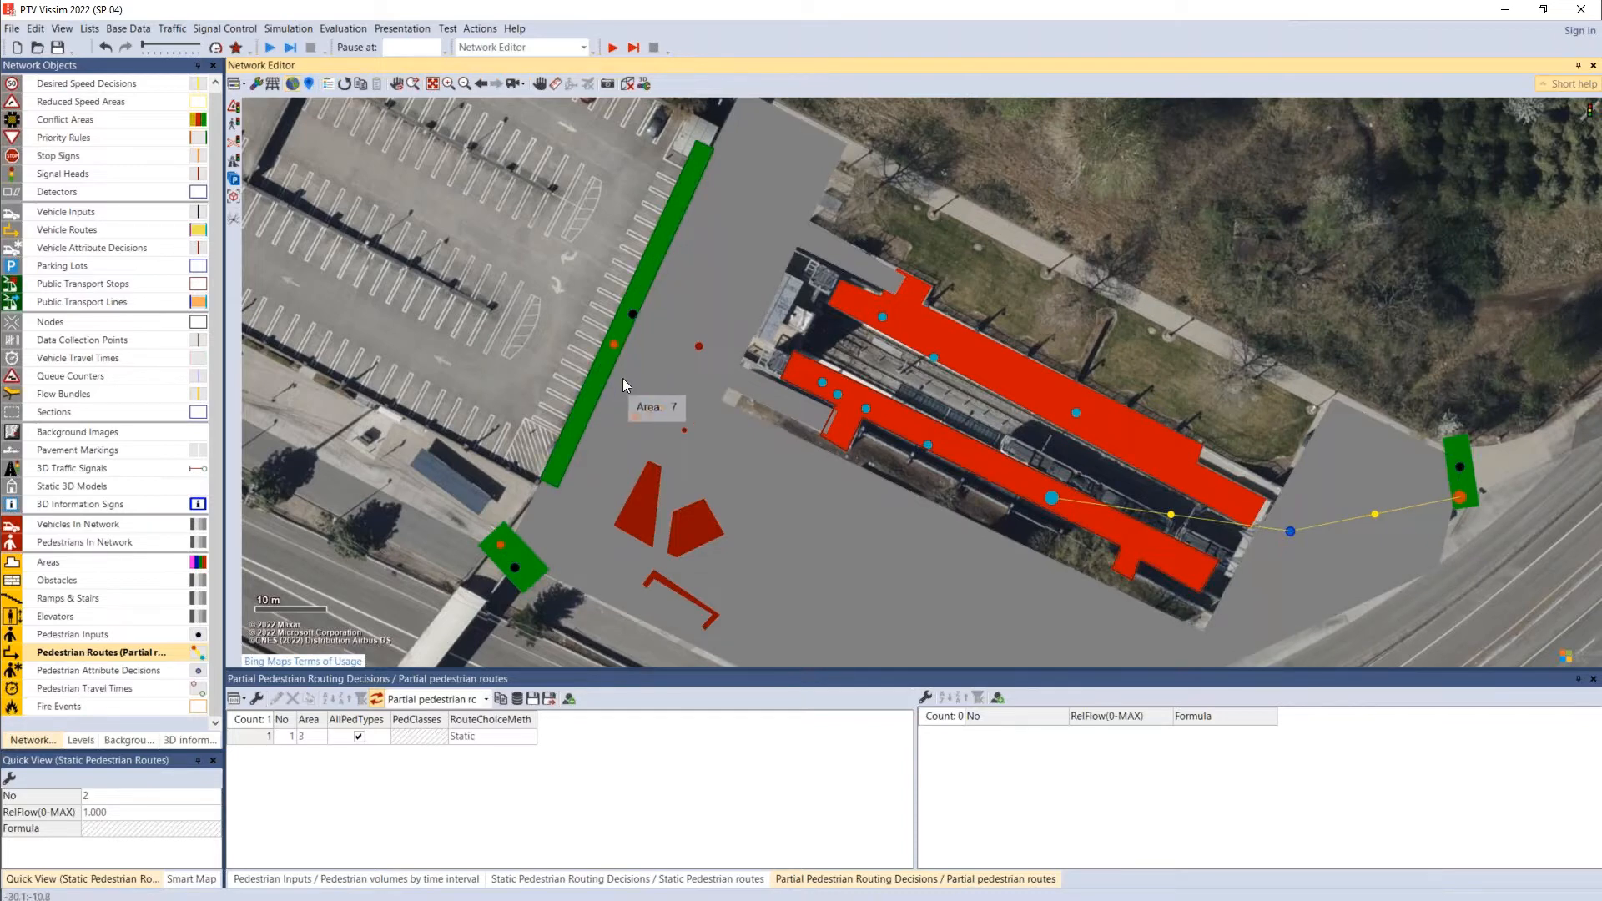
# Step: Review the partial routing decision on area 3 and the relative flow of its first route
pyautogui.click(651, 392)
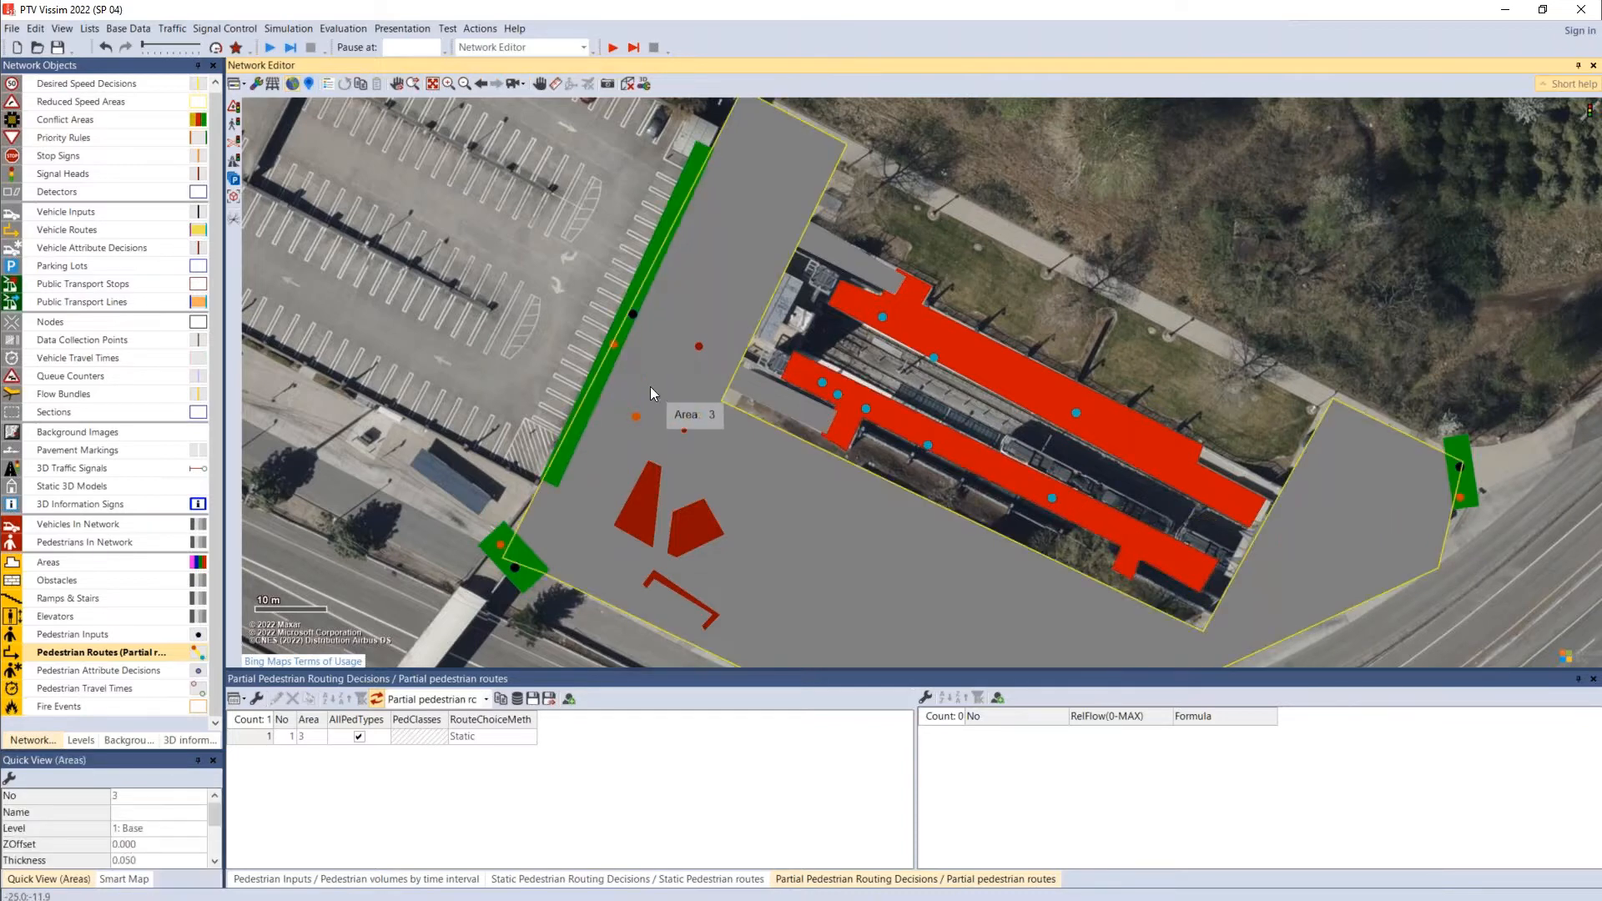
pyautogui.click(636, 415)
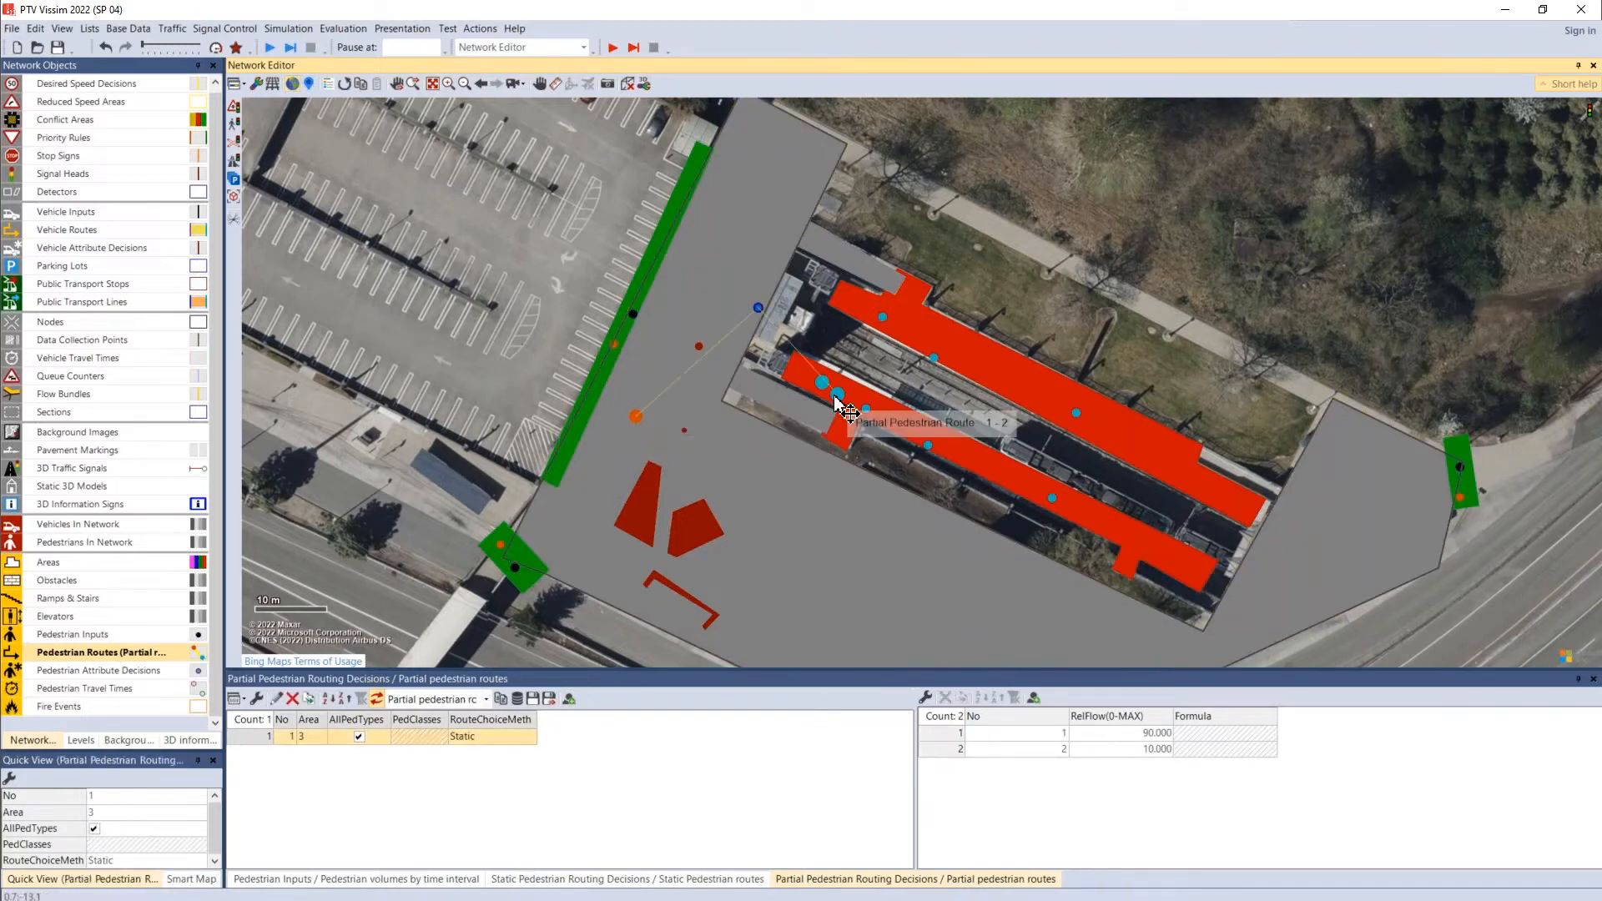
pyautogui.click(1108, 735)
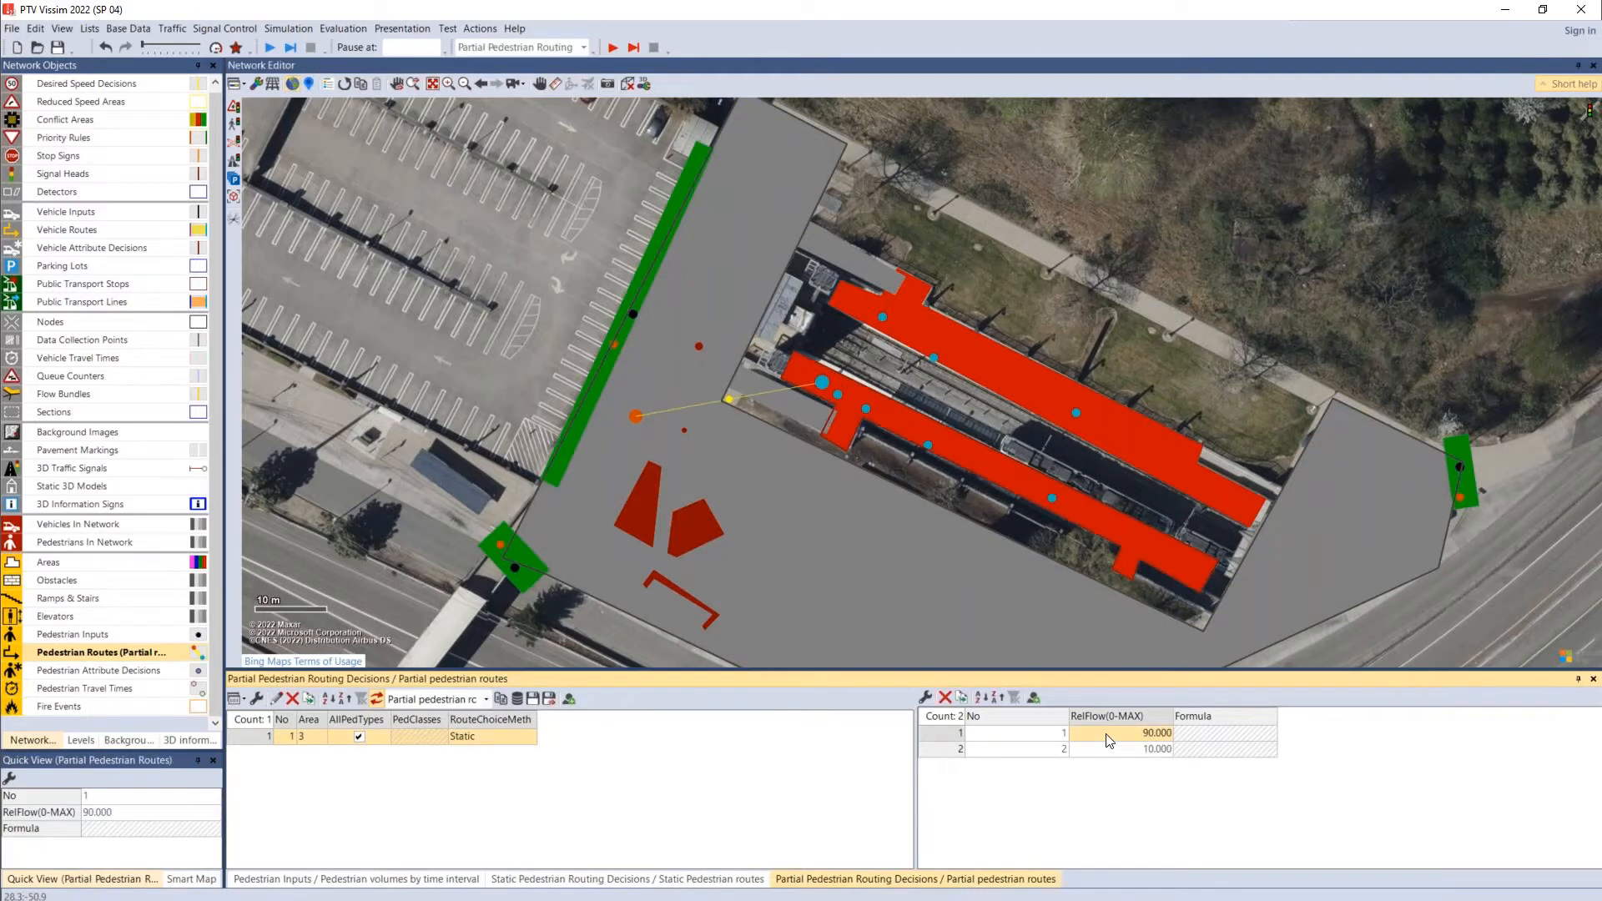
# Step: Check the second partial route from area 3 and clear the selection
pyautogui.click(1106, 750)
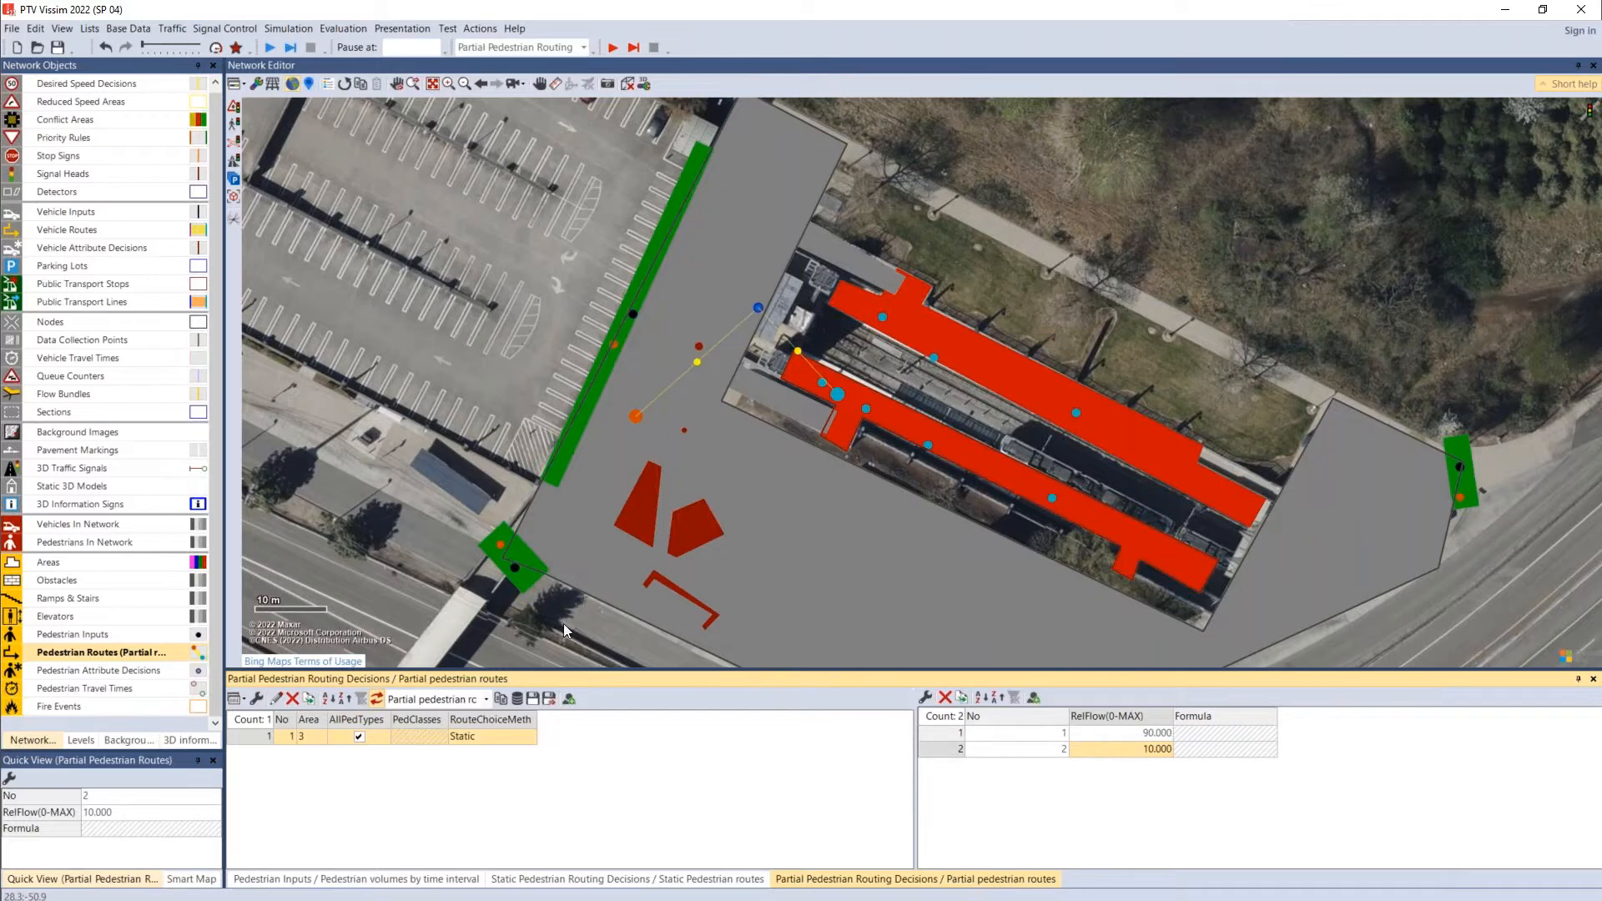
pyautogui.click(430, 539)
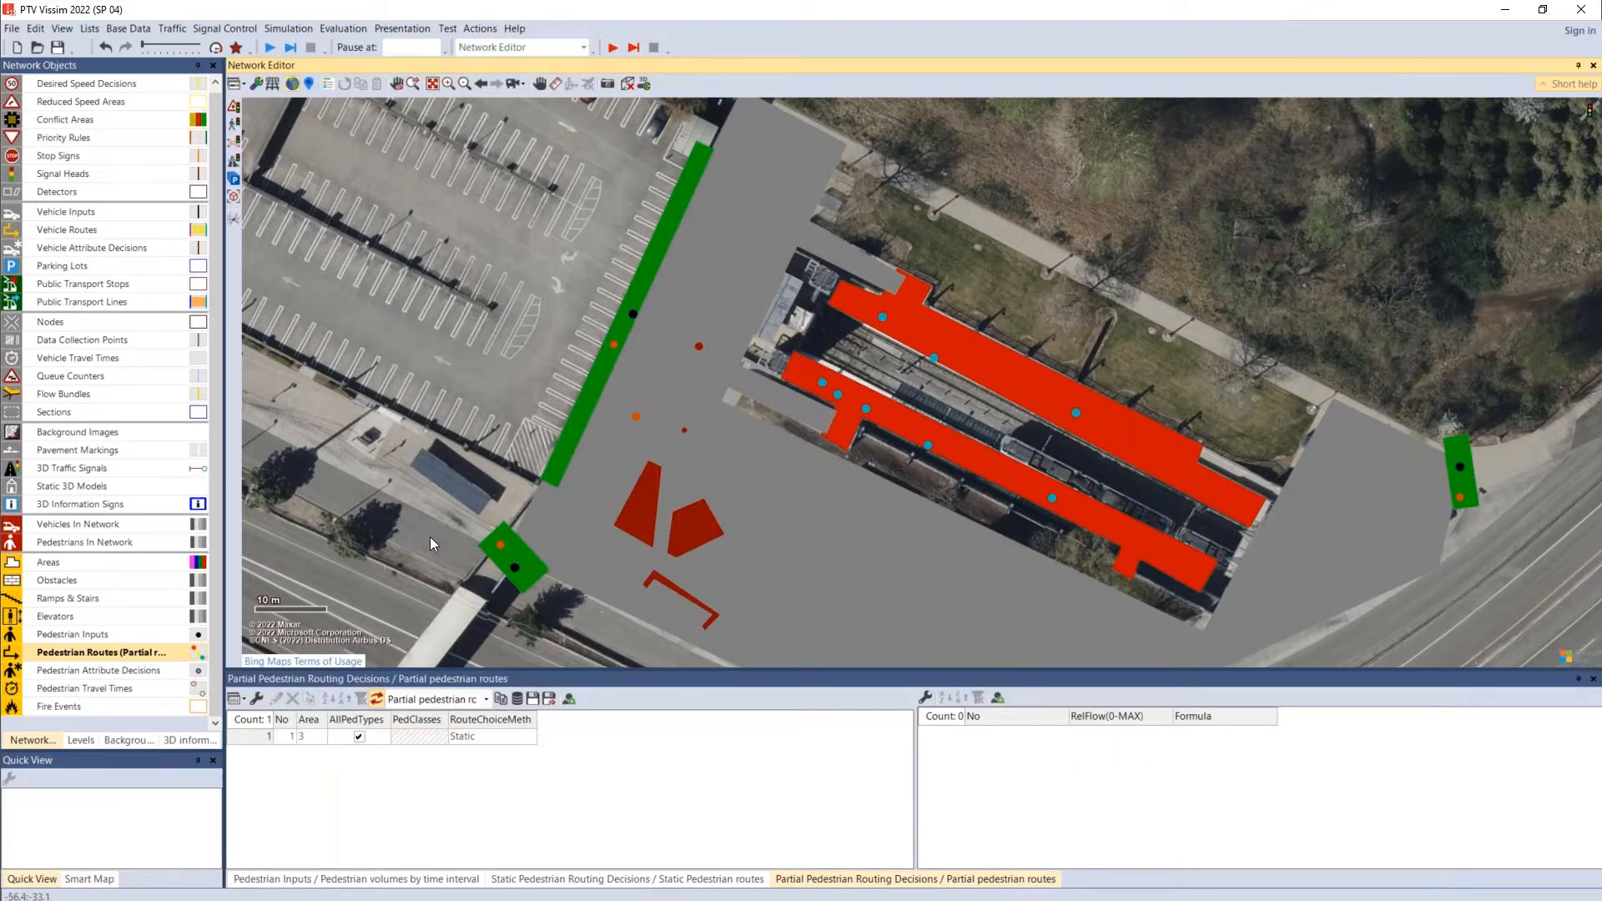
pyautogui.hotkey('alt', 'Tab')
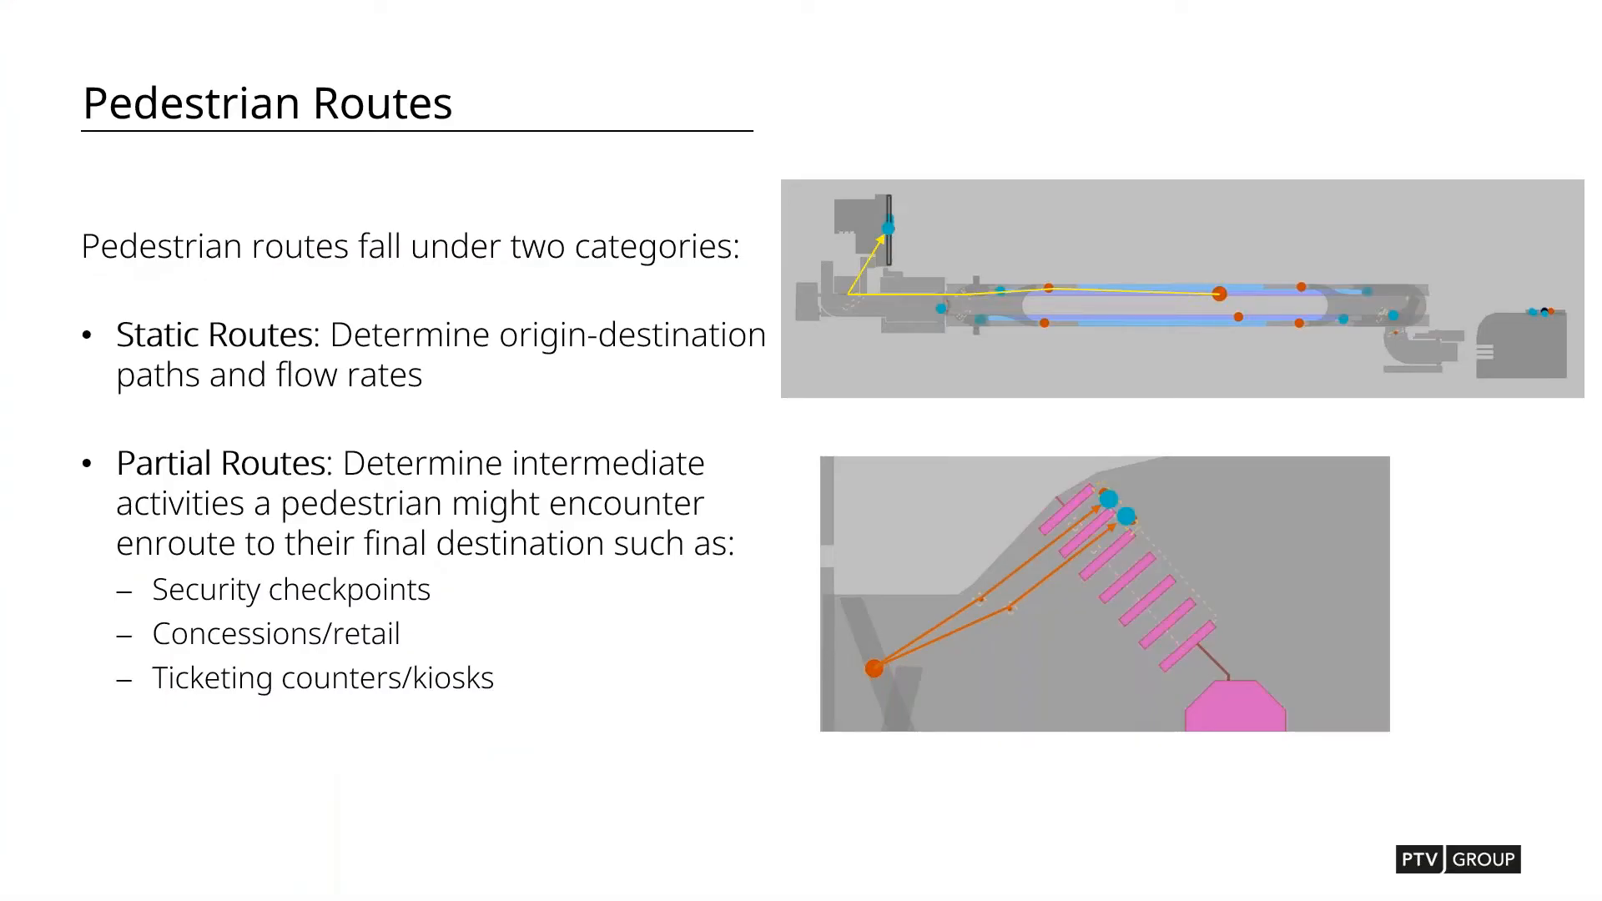
pyautogui.press('Right')
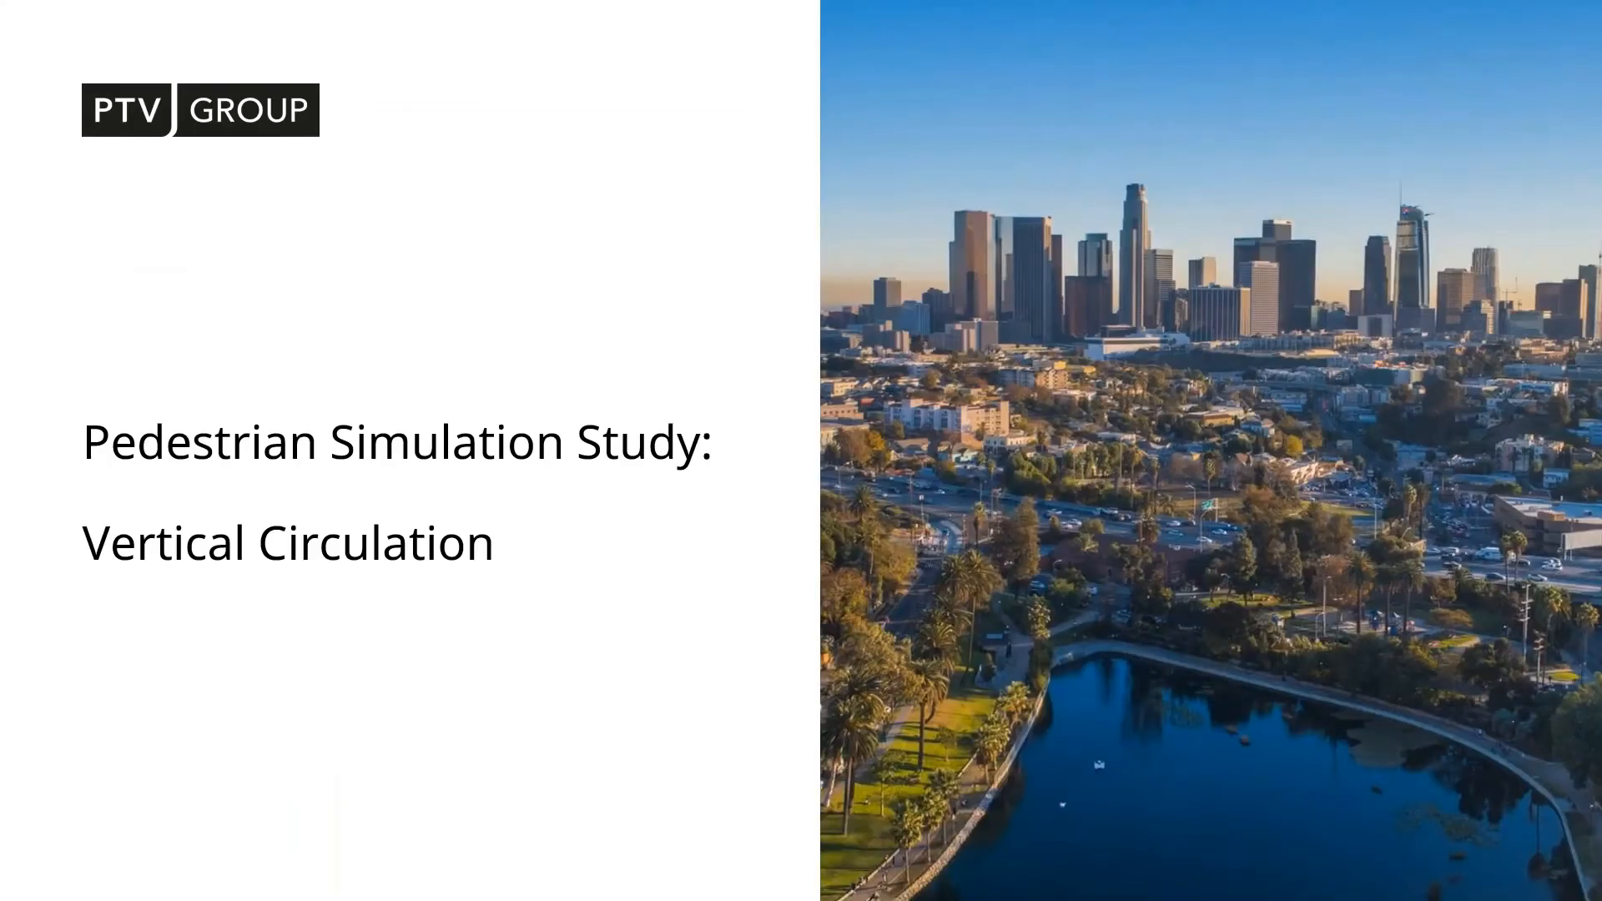
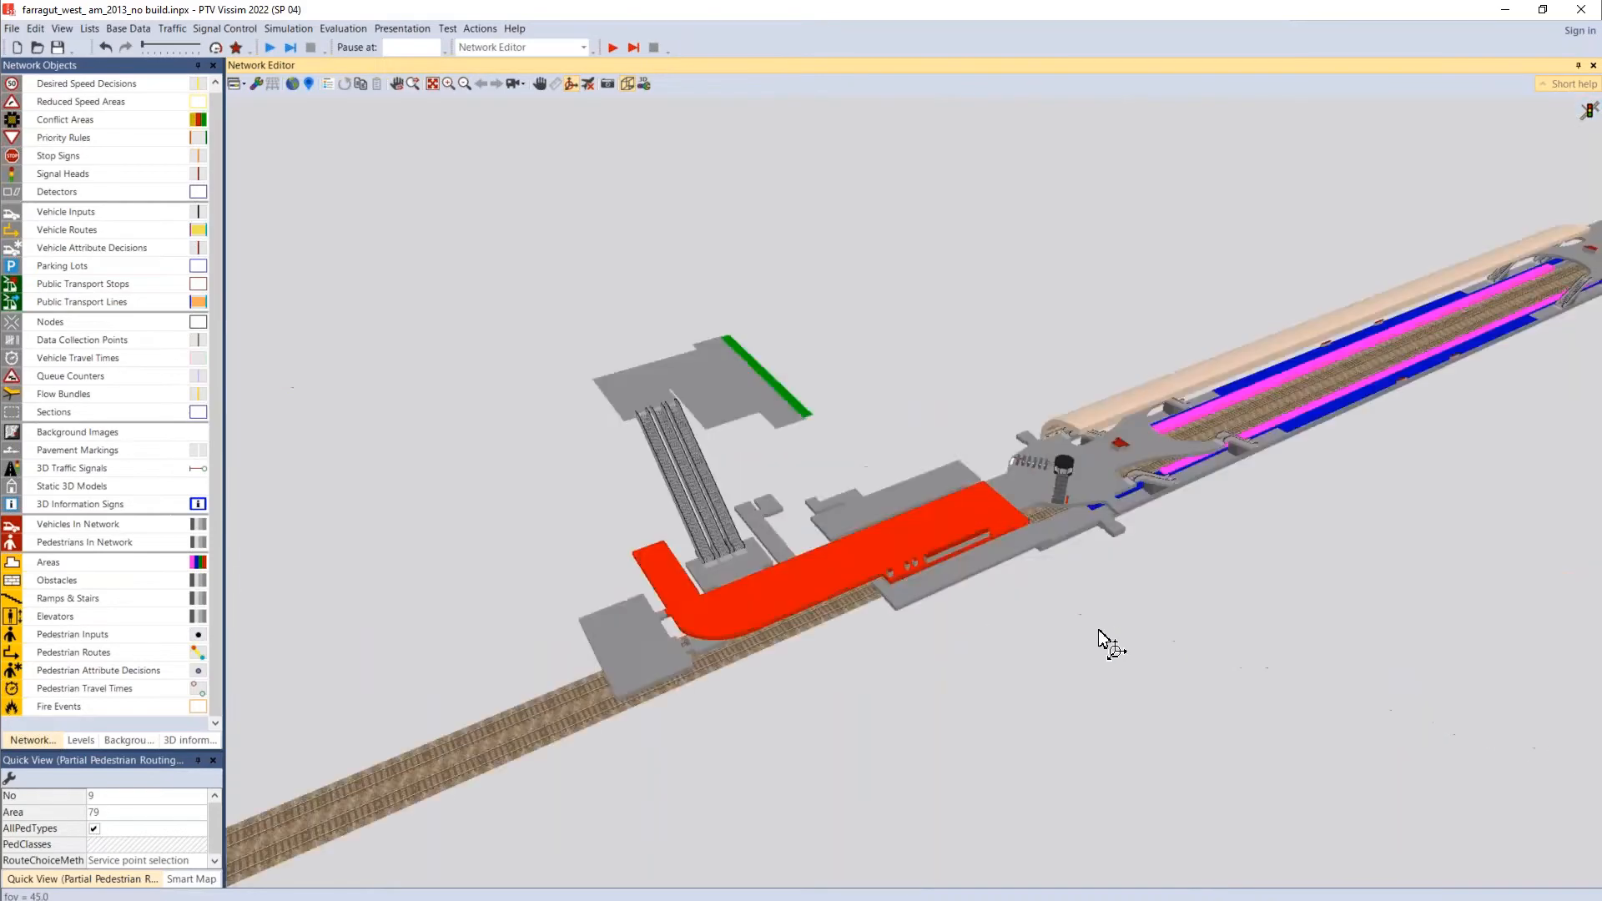
# Step: Examine the level and the display settings of mezzanine area 7 in the 2D view of the Farragut West model, making no changes
pyautogui.click(626, 85)
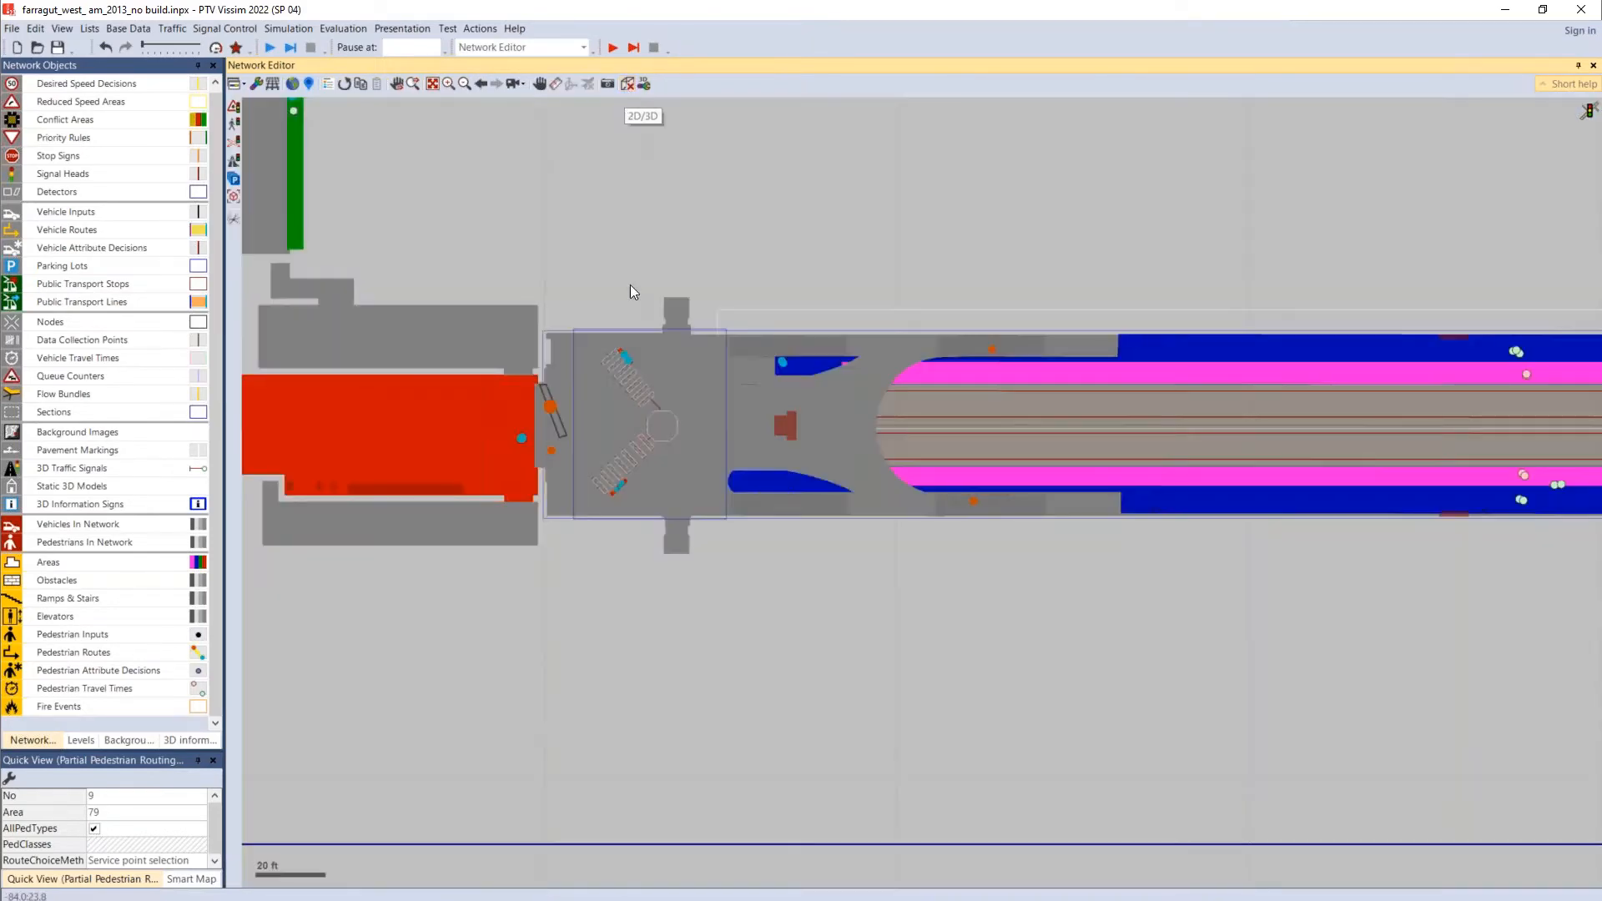
pyautogui.doubleClick(456, 350)
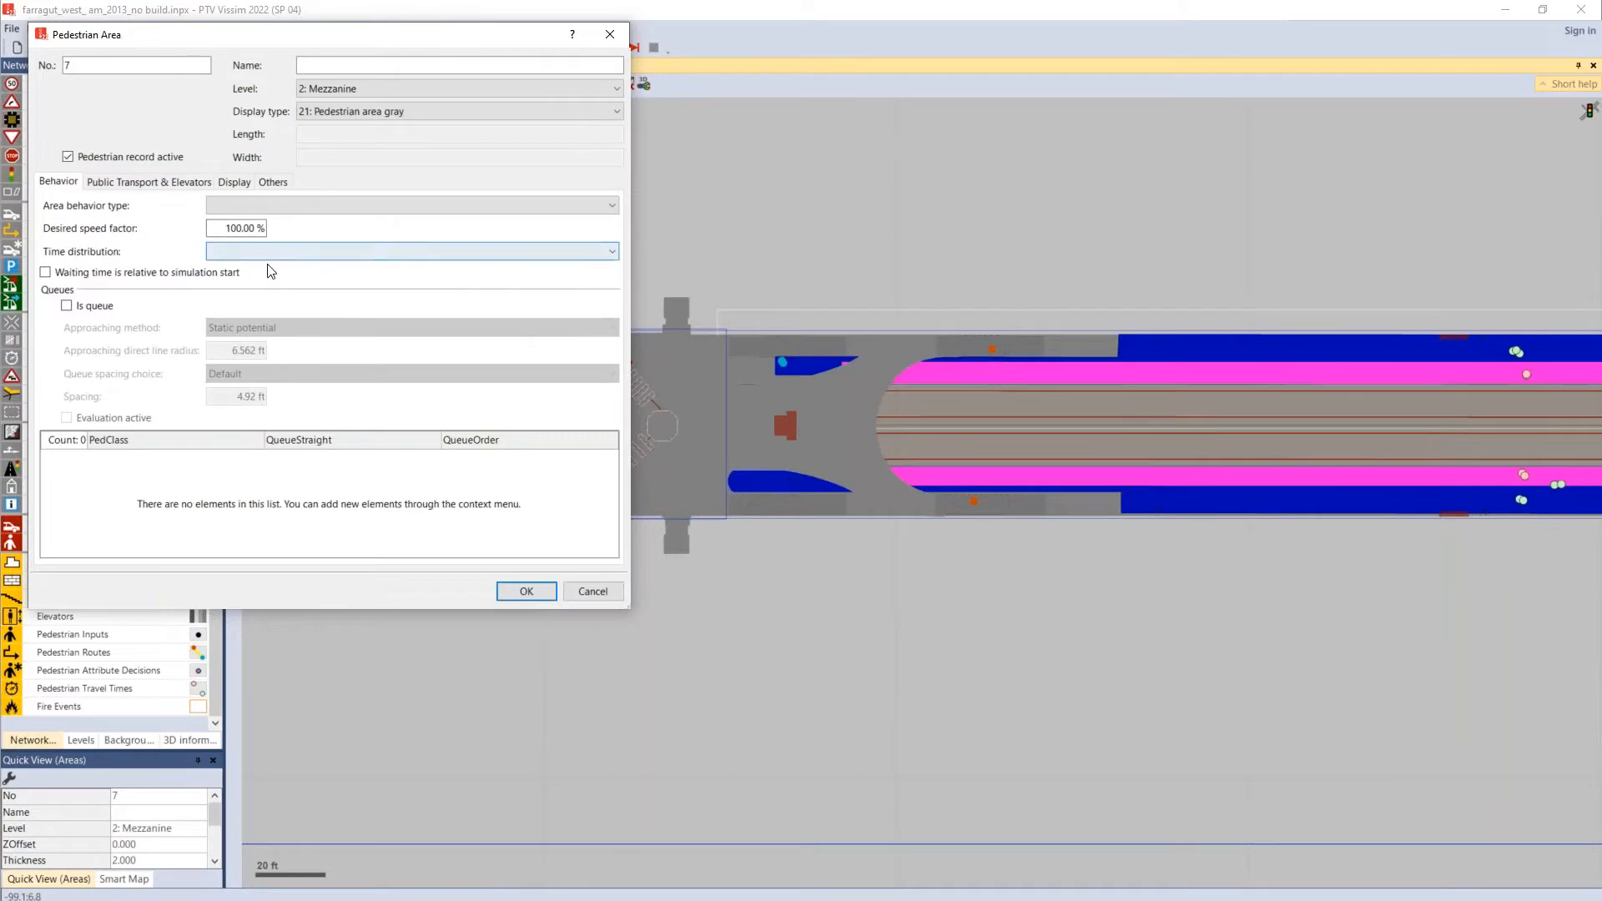
pyautogui.click(269, 185)
pyautogui.click(225, 185)
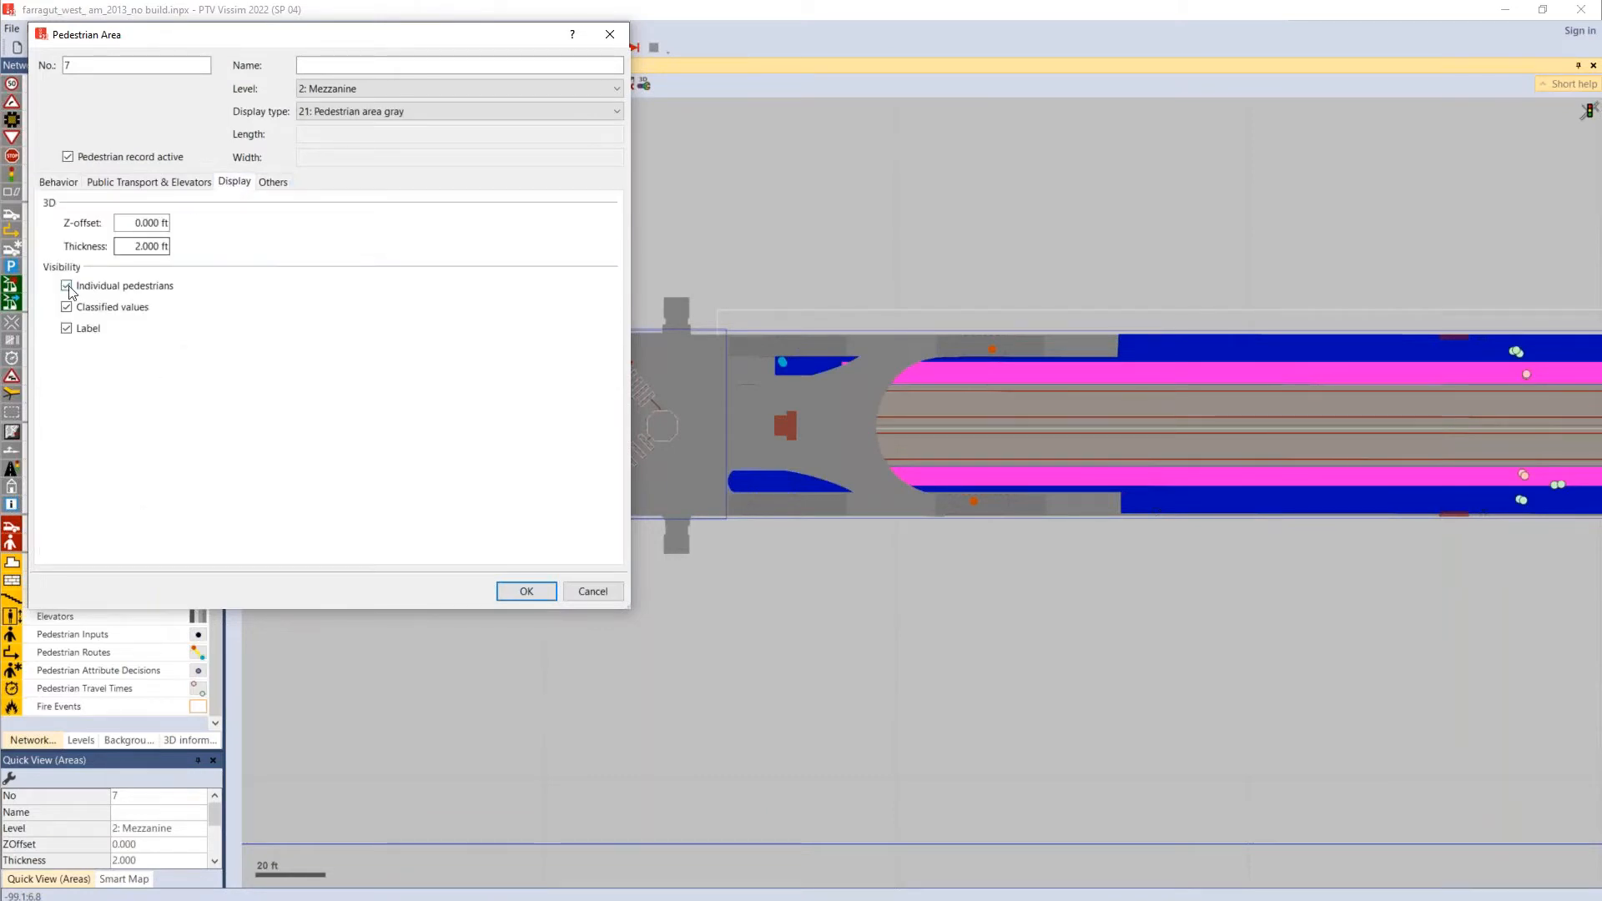
pyautogui.click(134, 224)
pyautogui.click(591, 592)
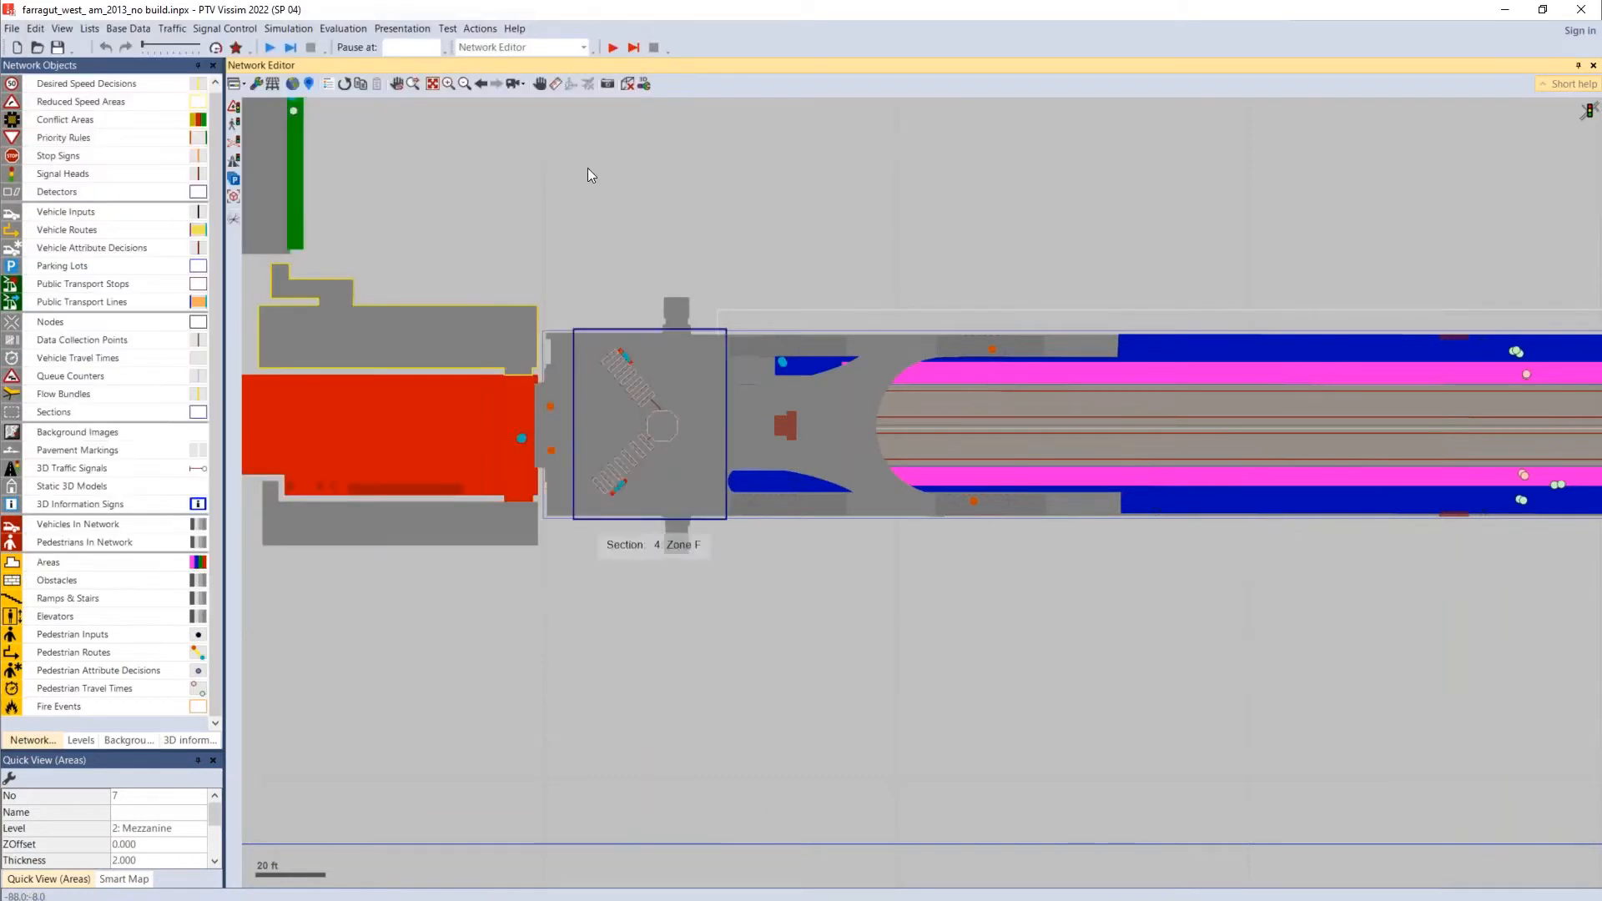
# Step: Examine the Farragut West station in 3D together with the names and z-coordinates in its levels list
pyautogui.click(630, 84)
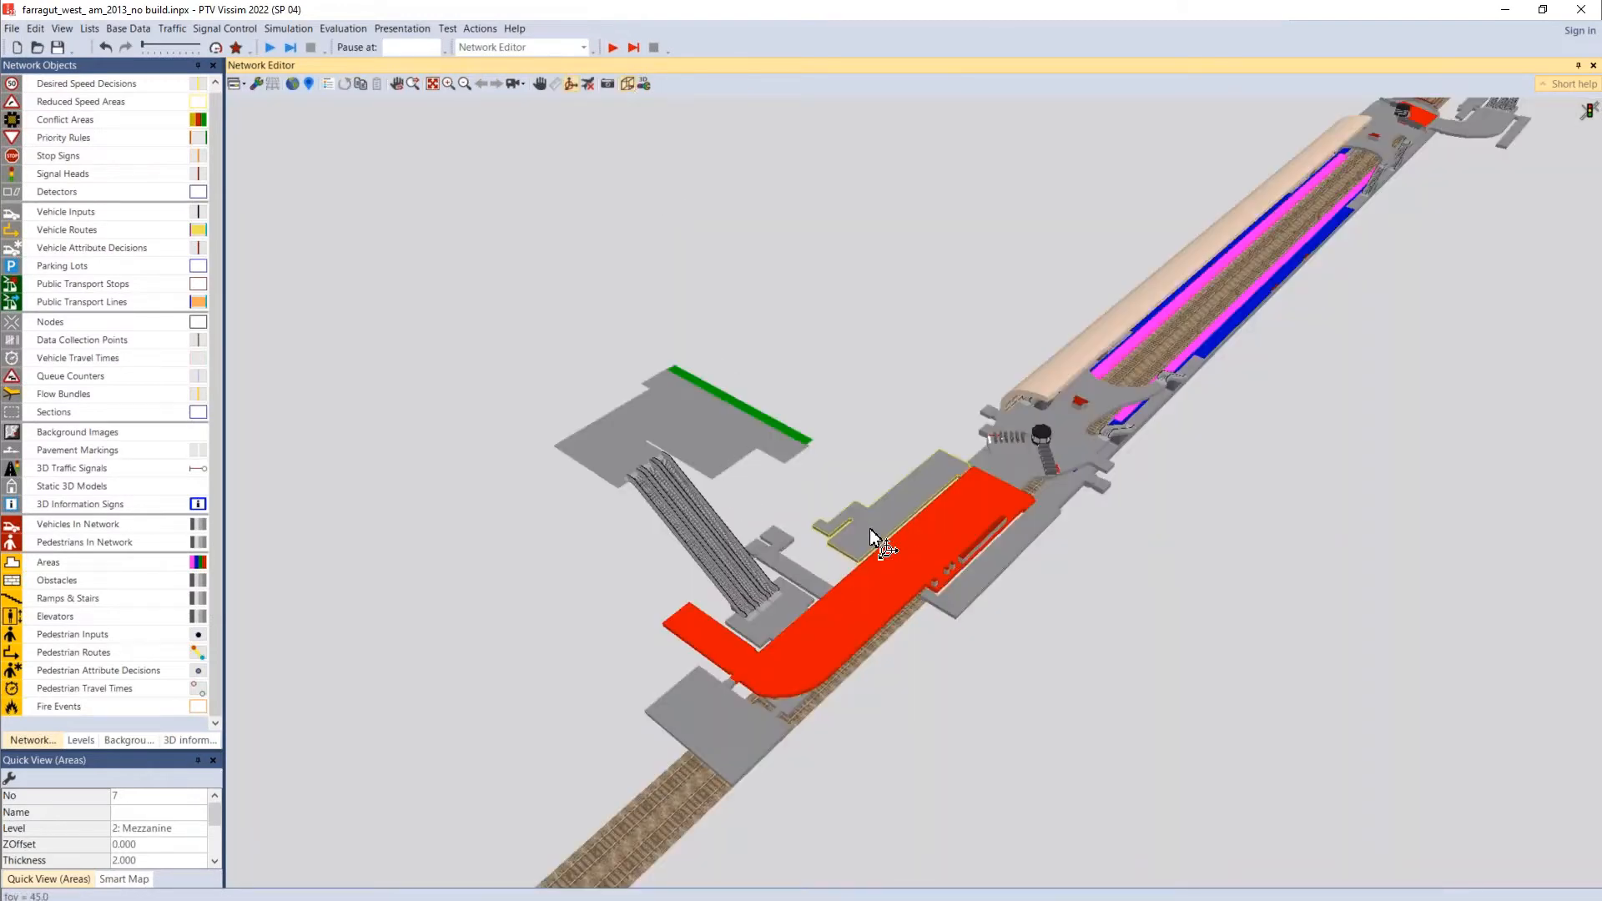
pyautogui.moveTo(949, 705); pyautogui.dragTo(698, 543)
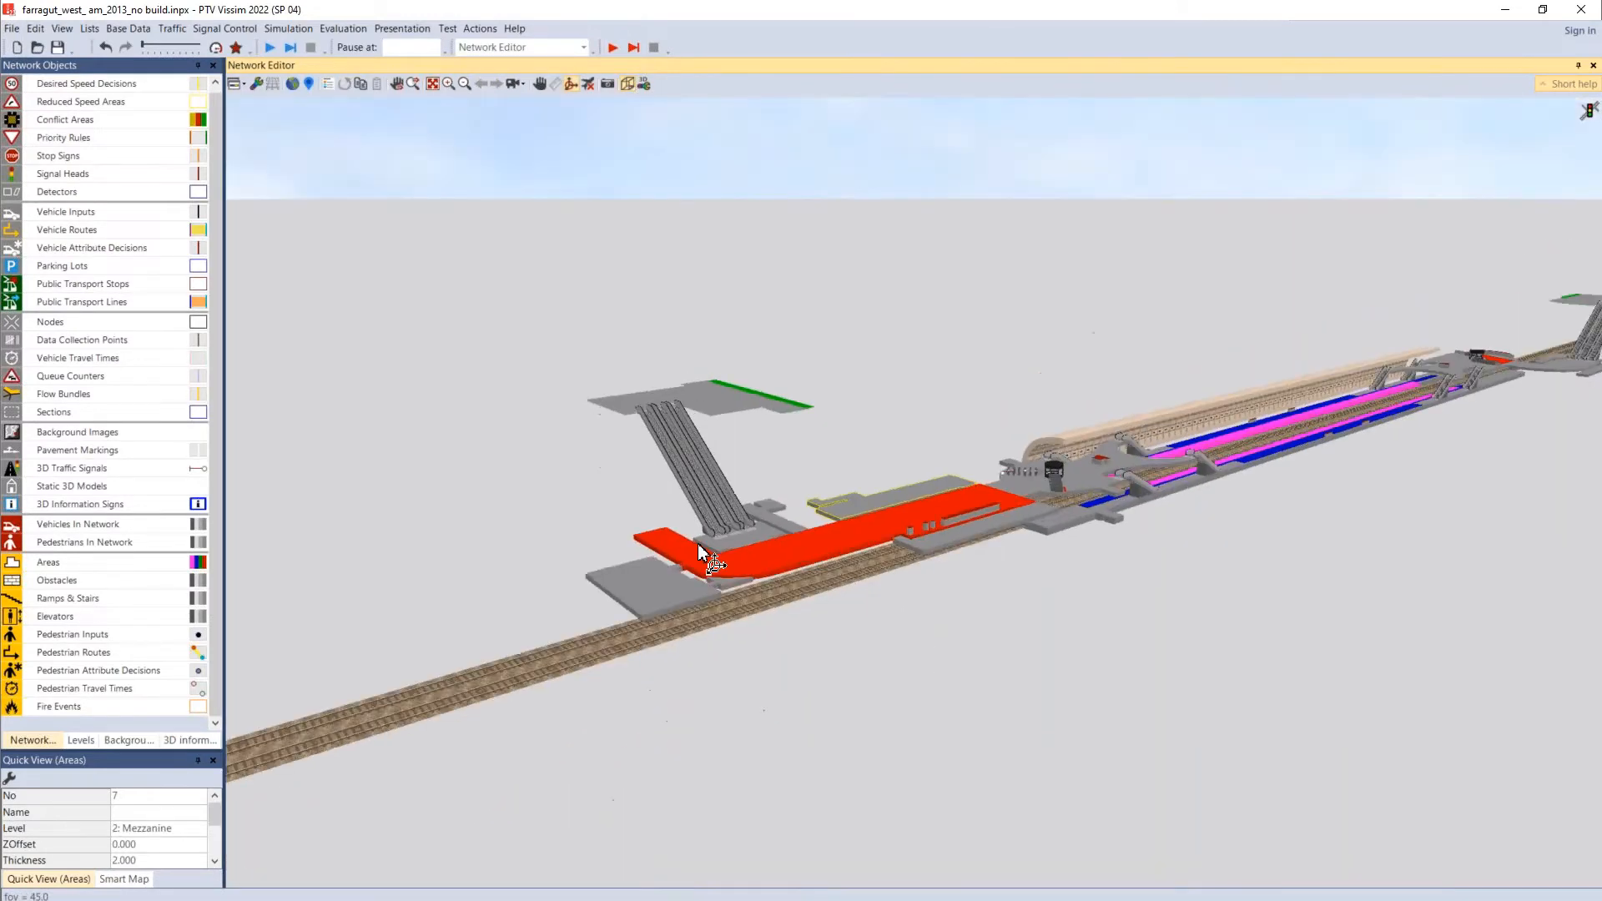
pyautogui.click(129, 32)
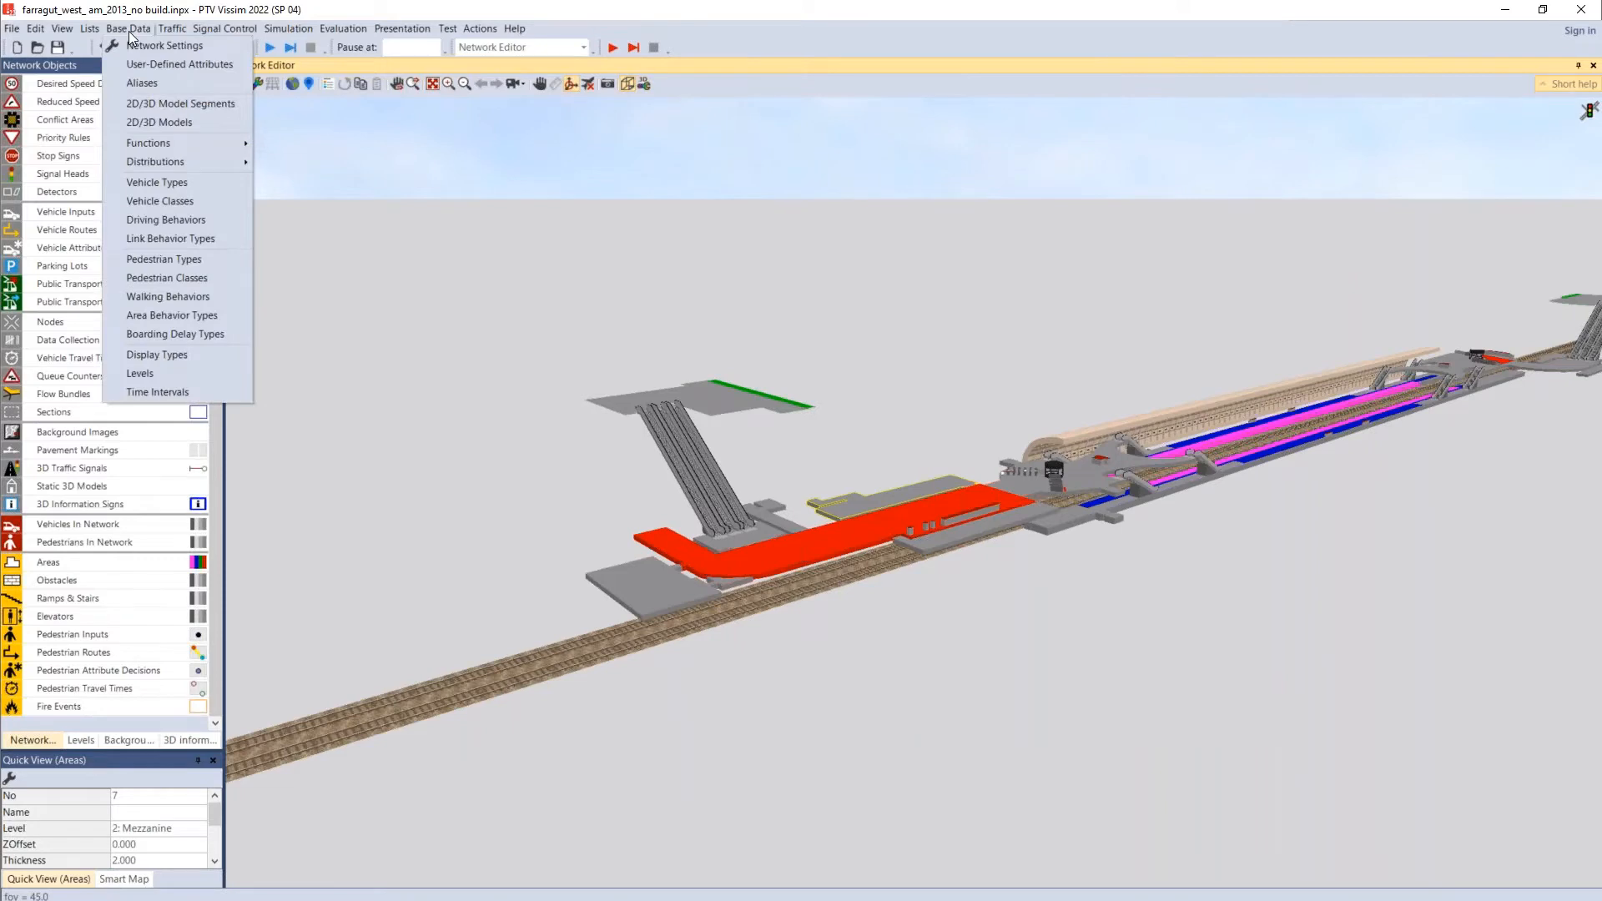
pyautogui.click(163, 372)
pyautogui.moveTo(315, 676); pyautogui.dragTo(325, 722)
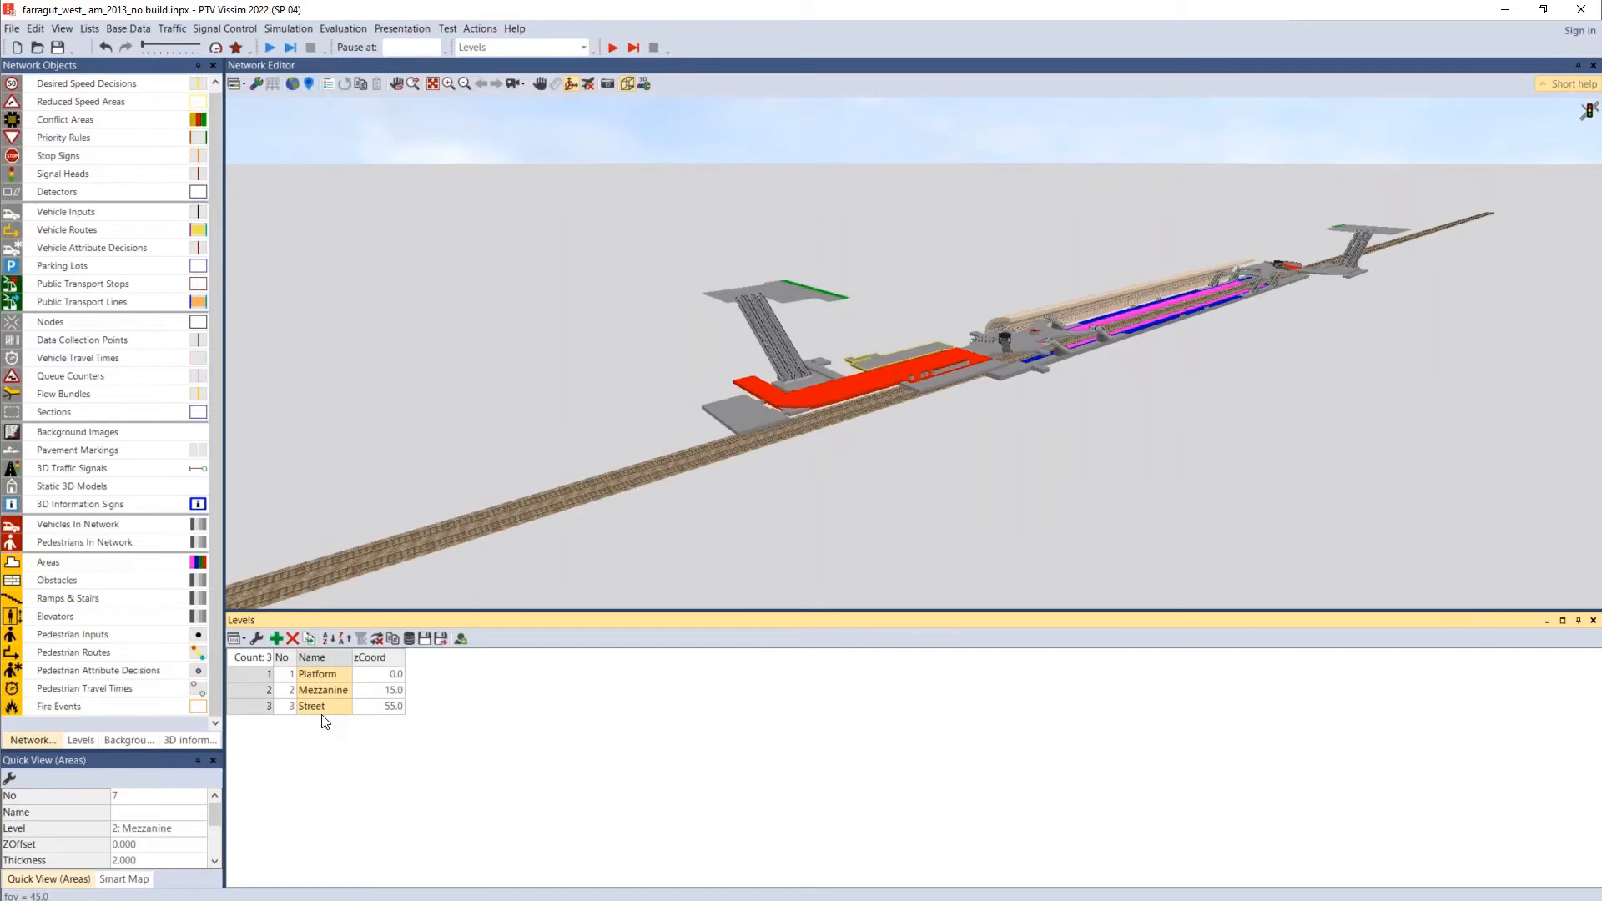
# Step: Switch back to the unsaved Vissim station model with the aerial background and open its levels list
pyautogui.hotkey('alt', 'Tab')
pyautogui.hotkey('alt', 'Tab')
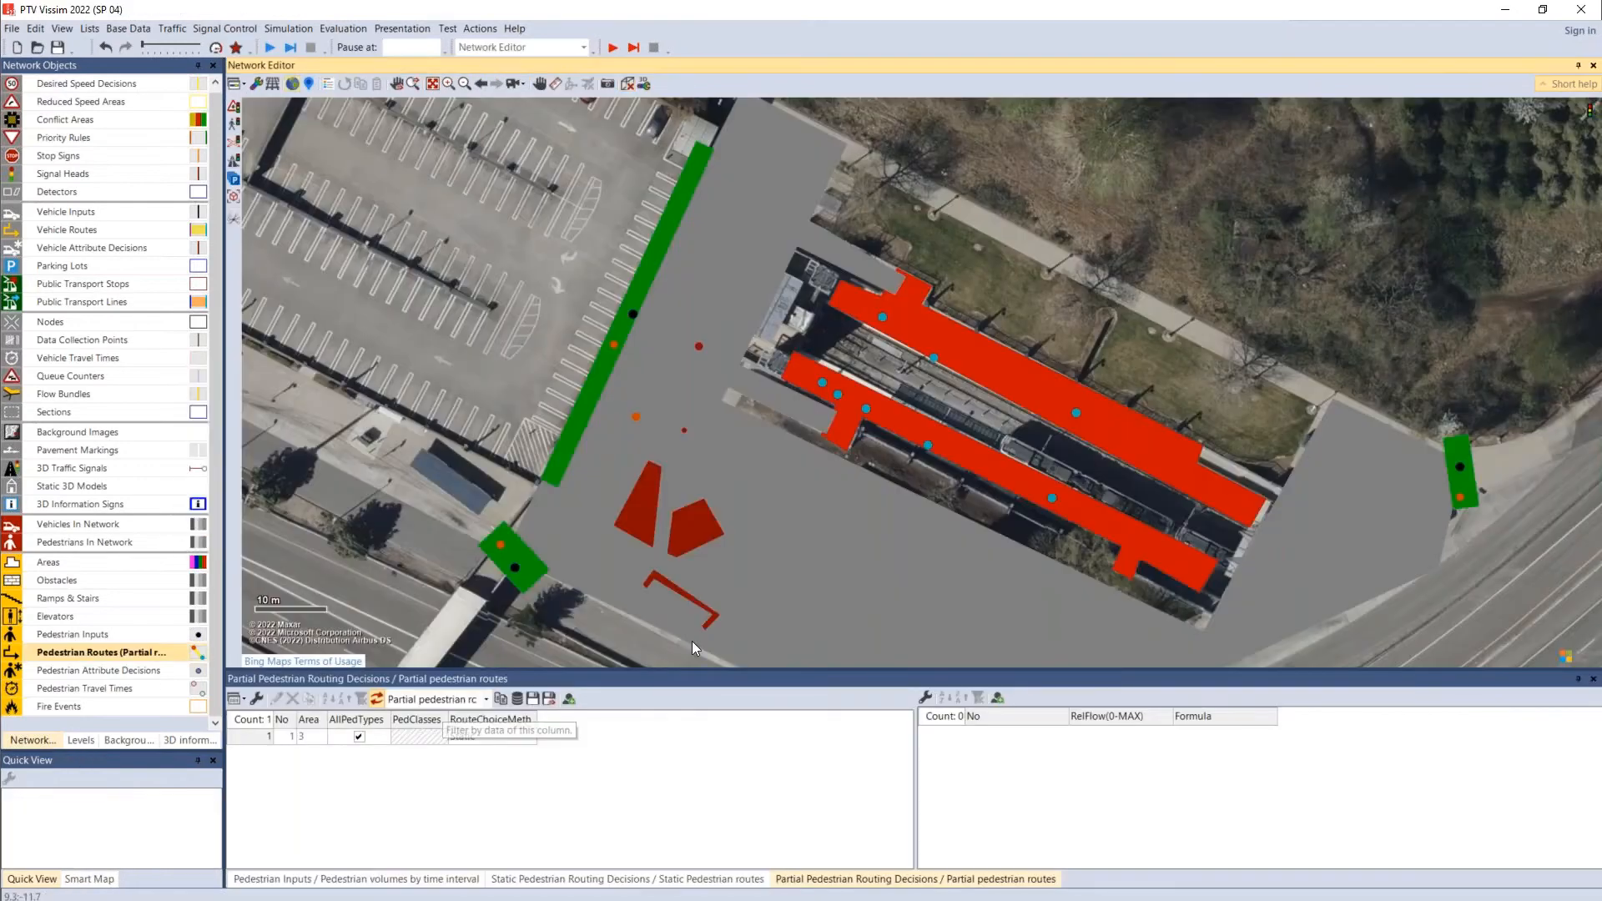
pyautogui.moveTo(836, 498); pyautogui.dragTo(706, 371)
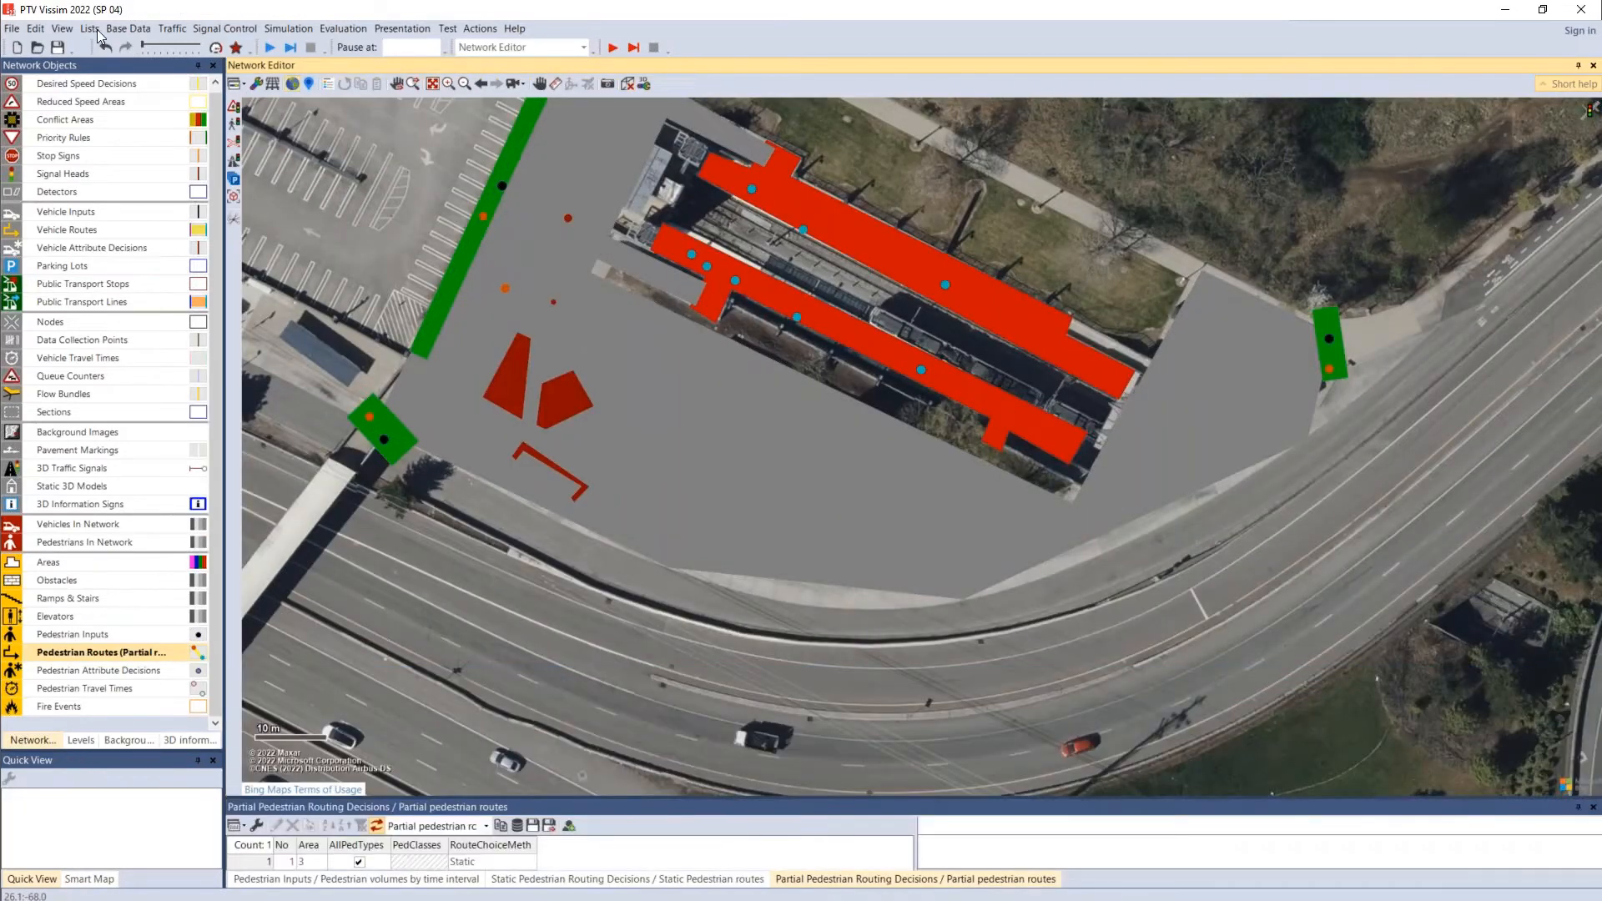
pyautogui.click(128, 29)
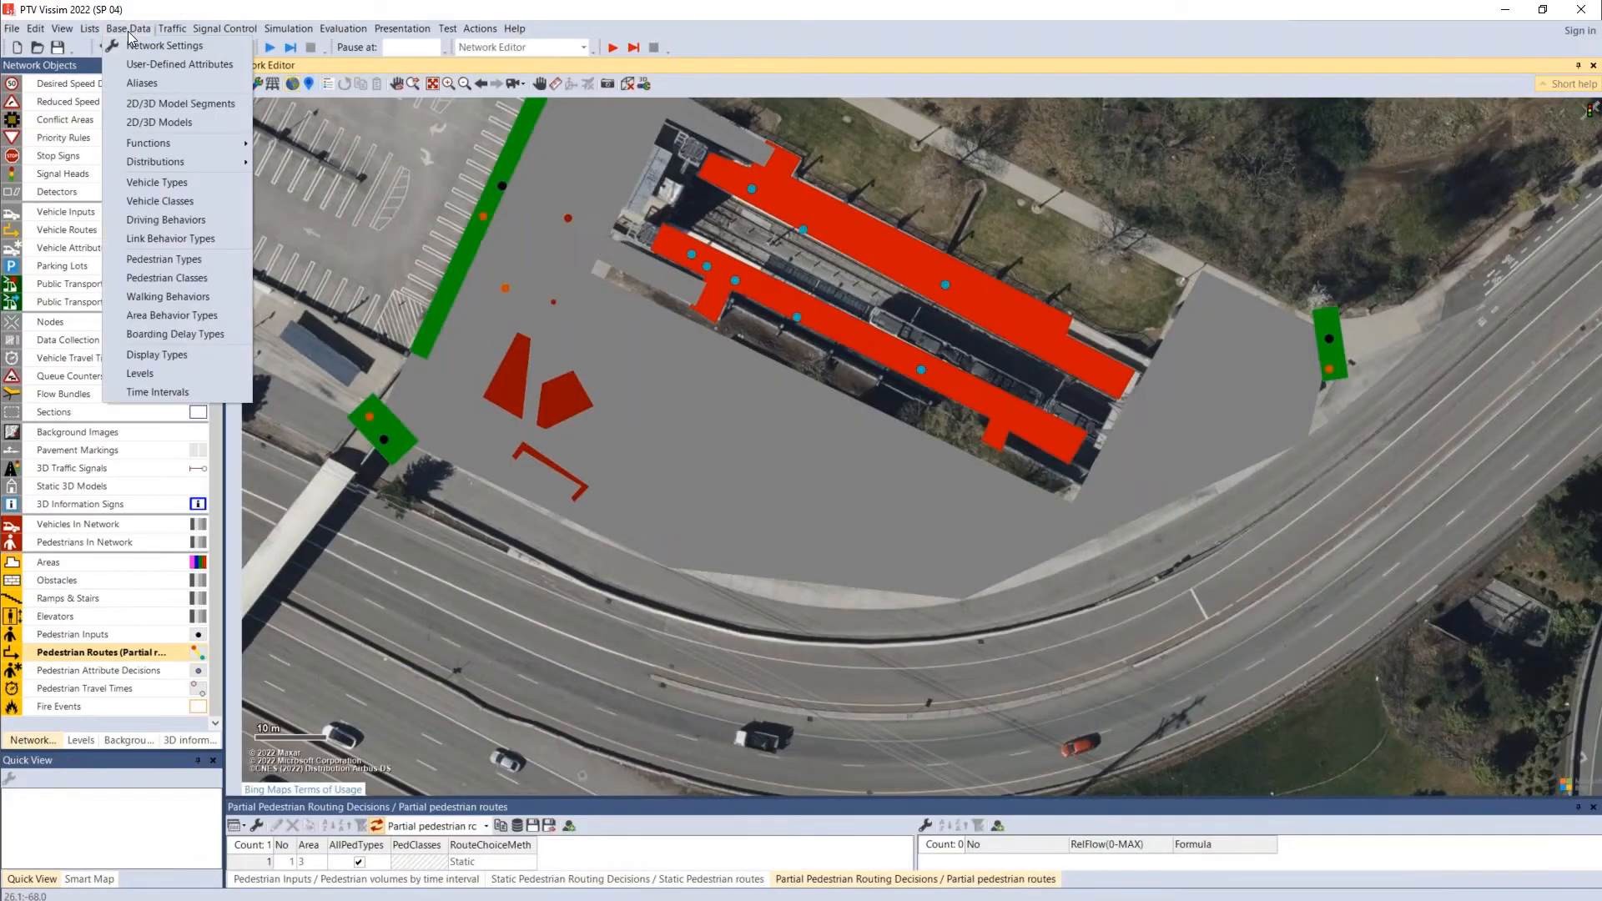
pyautogui.click(140, 374)
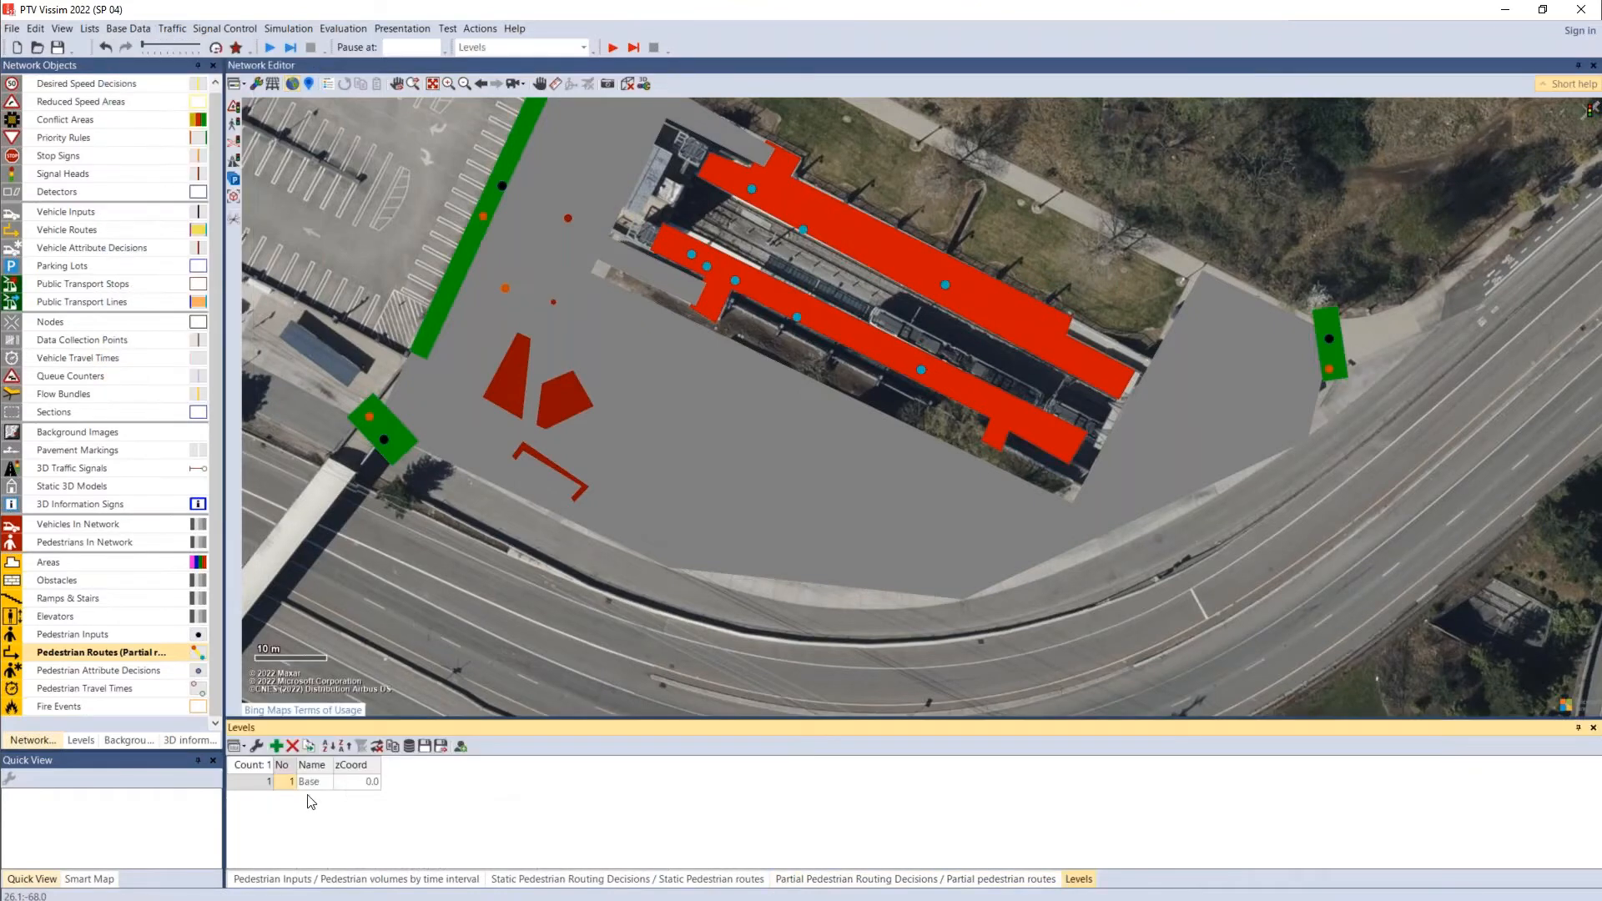
# Step: Add a second level and rename the Base level as Street
pyautogui.click(311, 782)
pyautogui.write('Street')
pyautogui.click(278, 746)
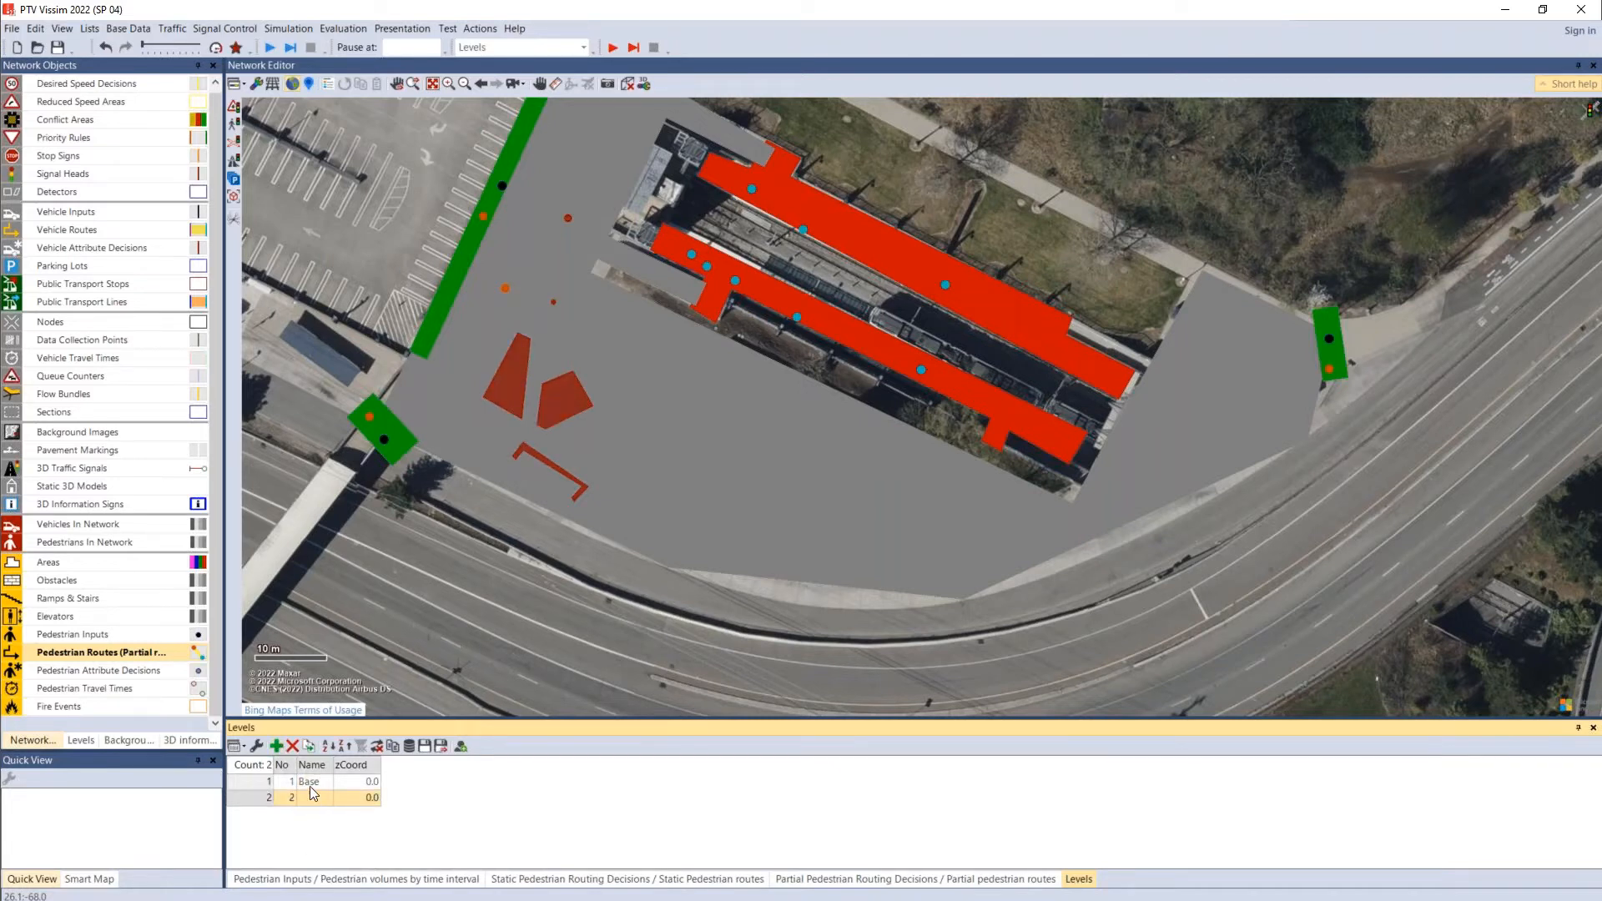
pyautogui.click(309, 785)
pyautogui.write('Street')
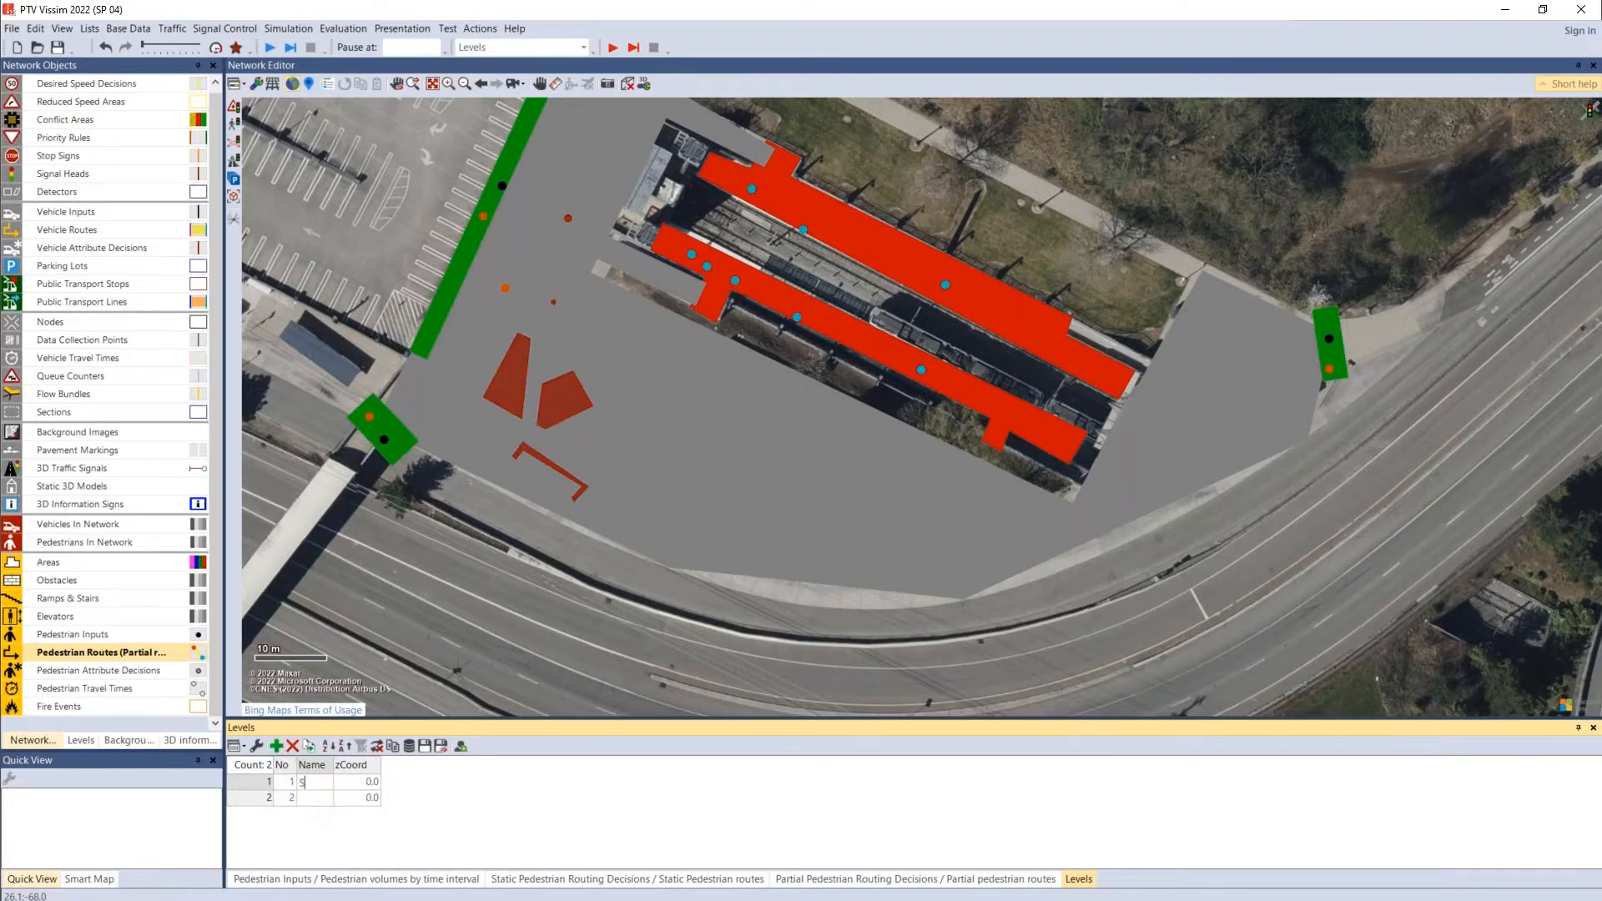
# Step: Name the second level Platform and enlarge the levels list and its name column
pyautogui.click(318, 799)
pyautogui.write('P')
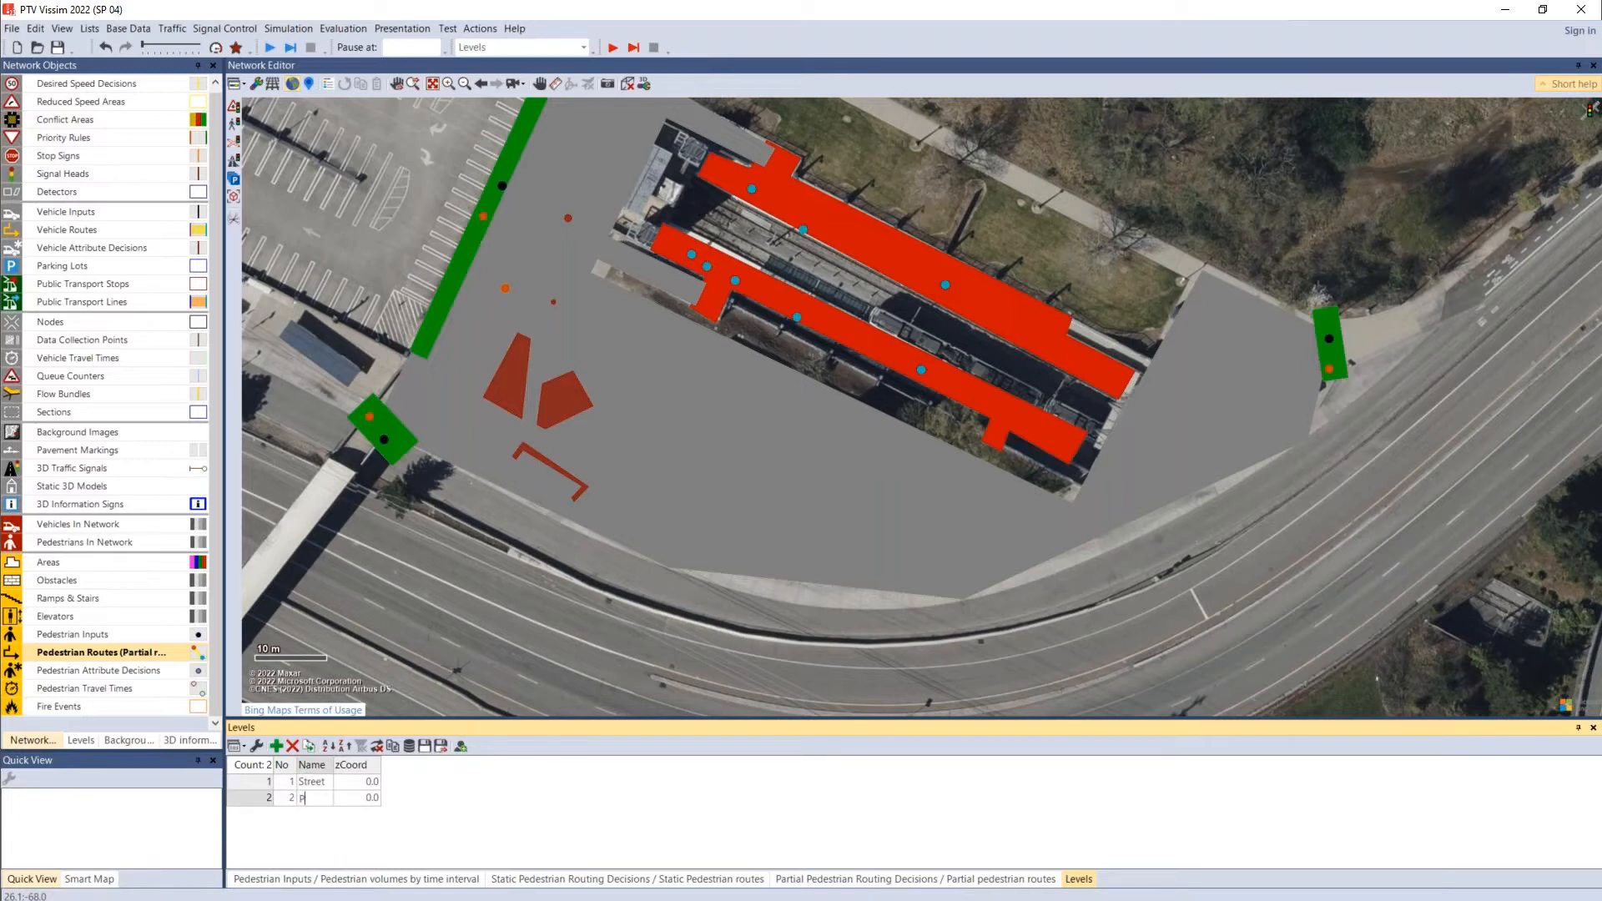
pyautogui.write('latform')
pyautogui.press('Return')
pyautogui.moveTo(364, 728); pyautogui.dragTo(439, 632)
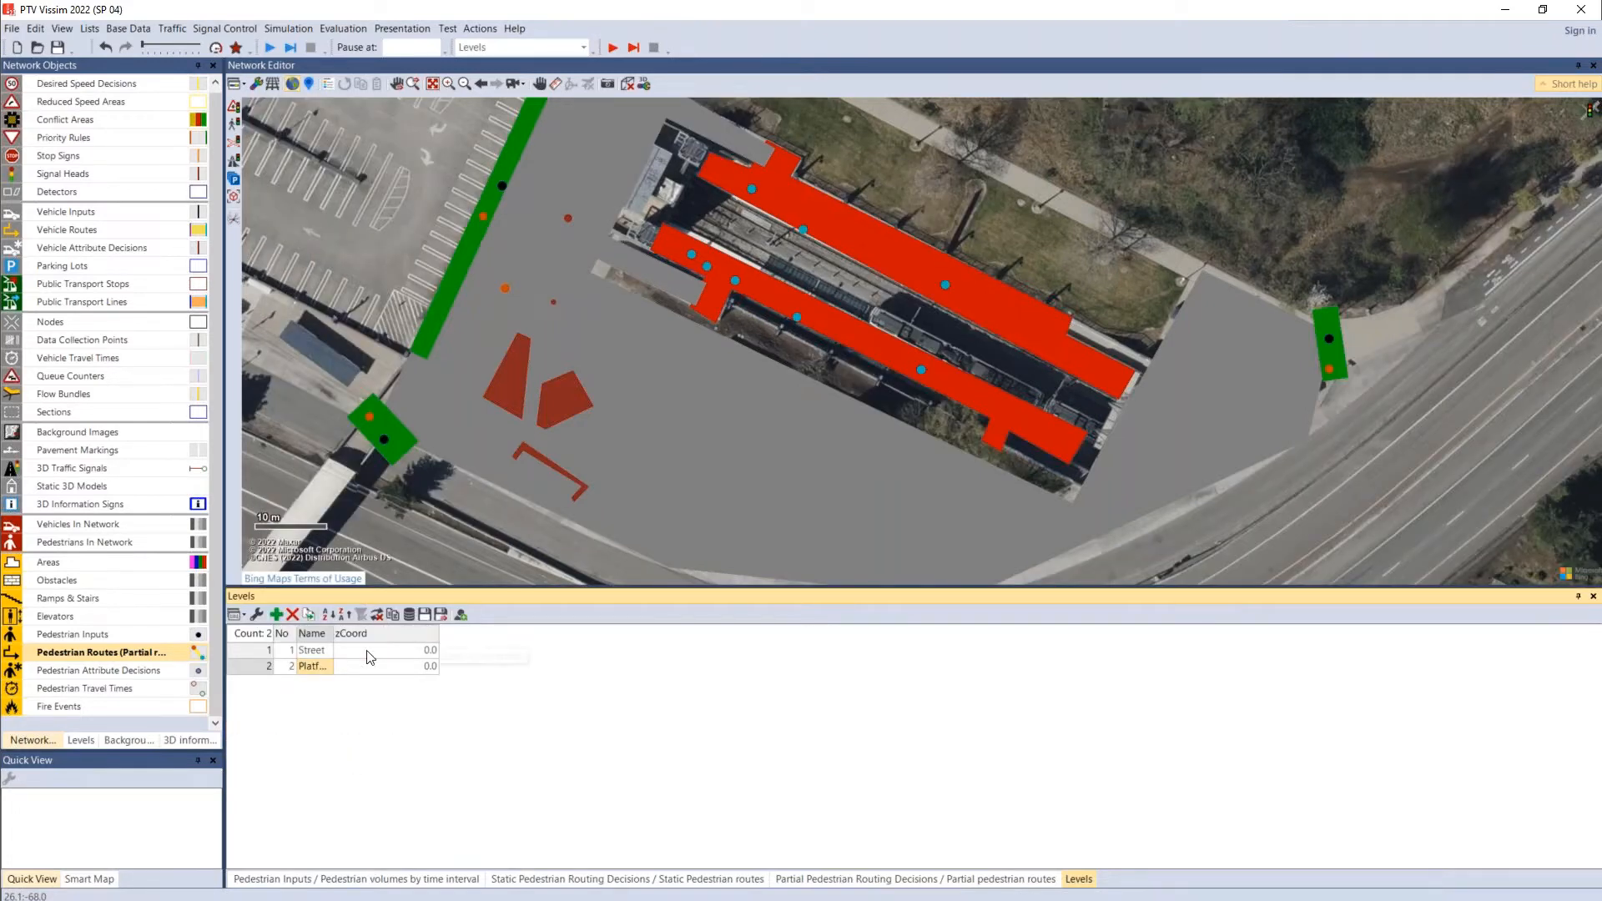
pyautogui.moveTo(333, 632); pyautogui.dragTo(387, 634)
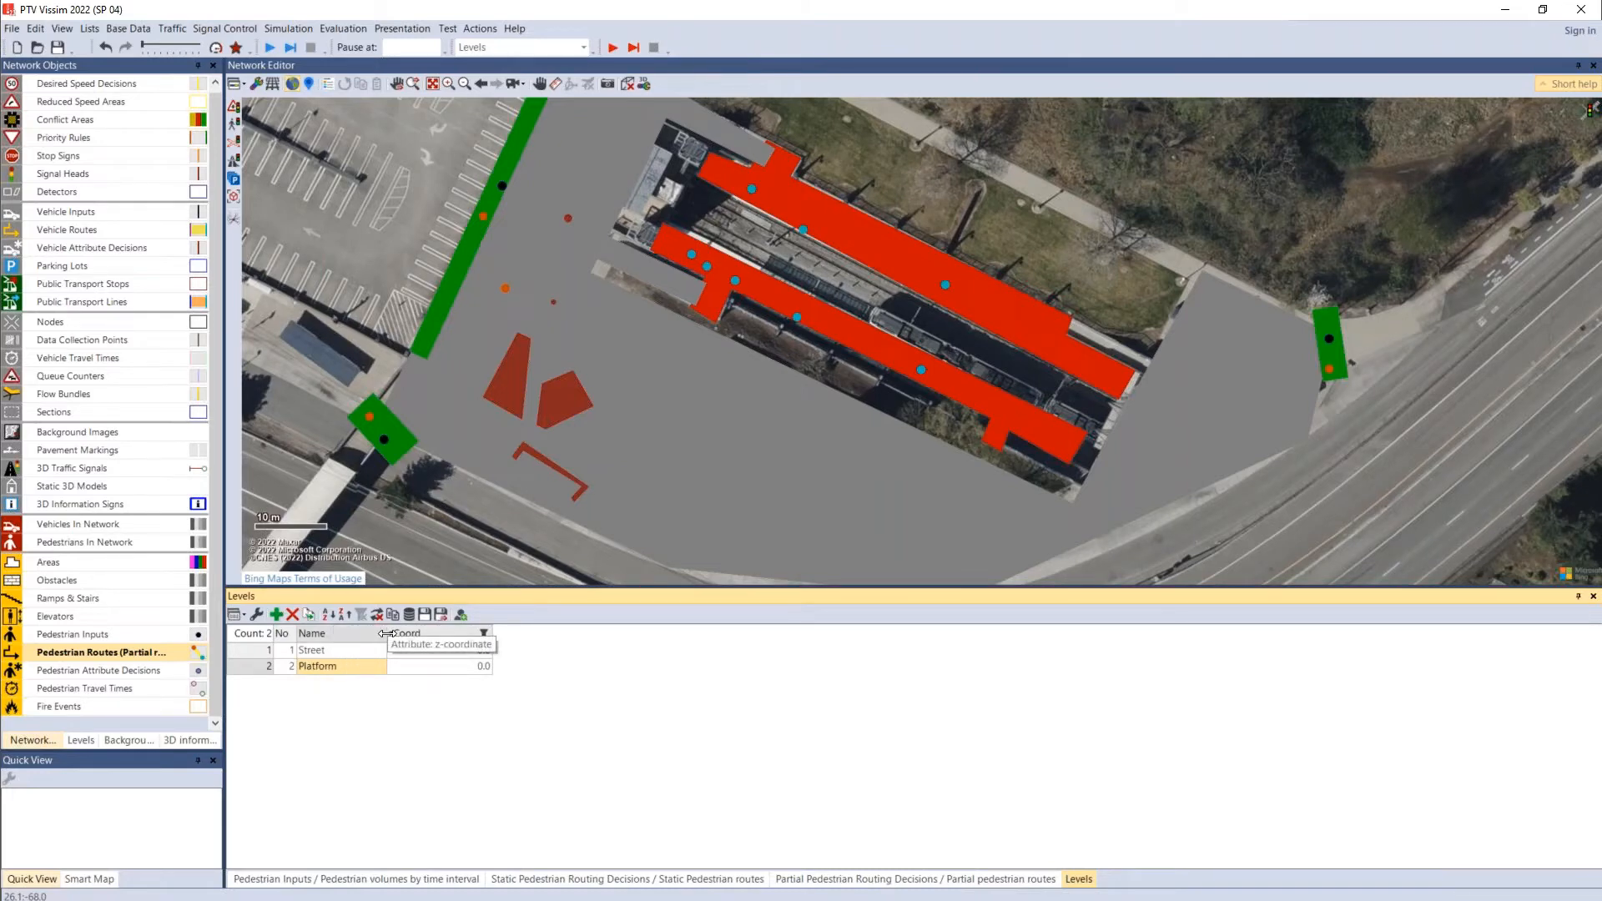
# Step: Display the station in 3D and set the z-coordinate of the Platform level to -30
pyautogui.click(627, 82)
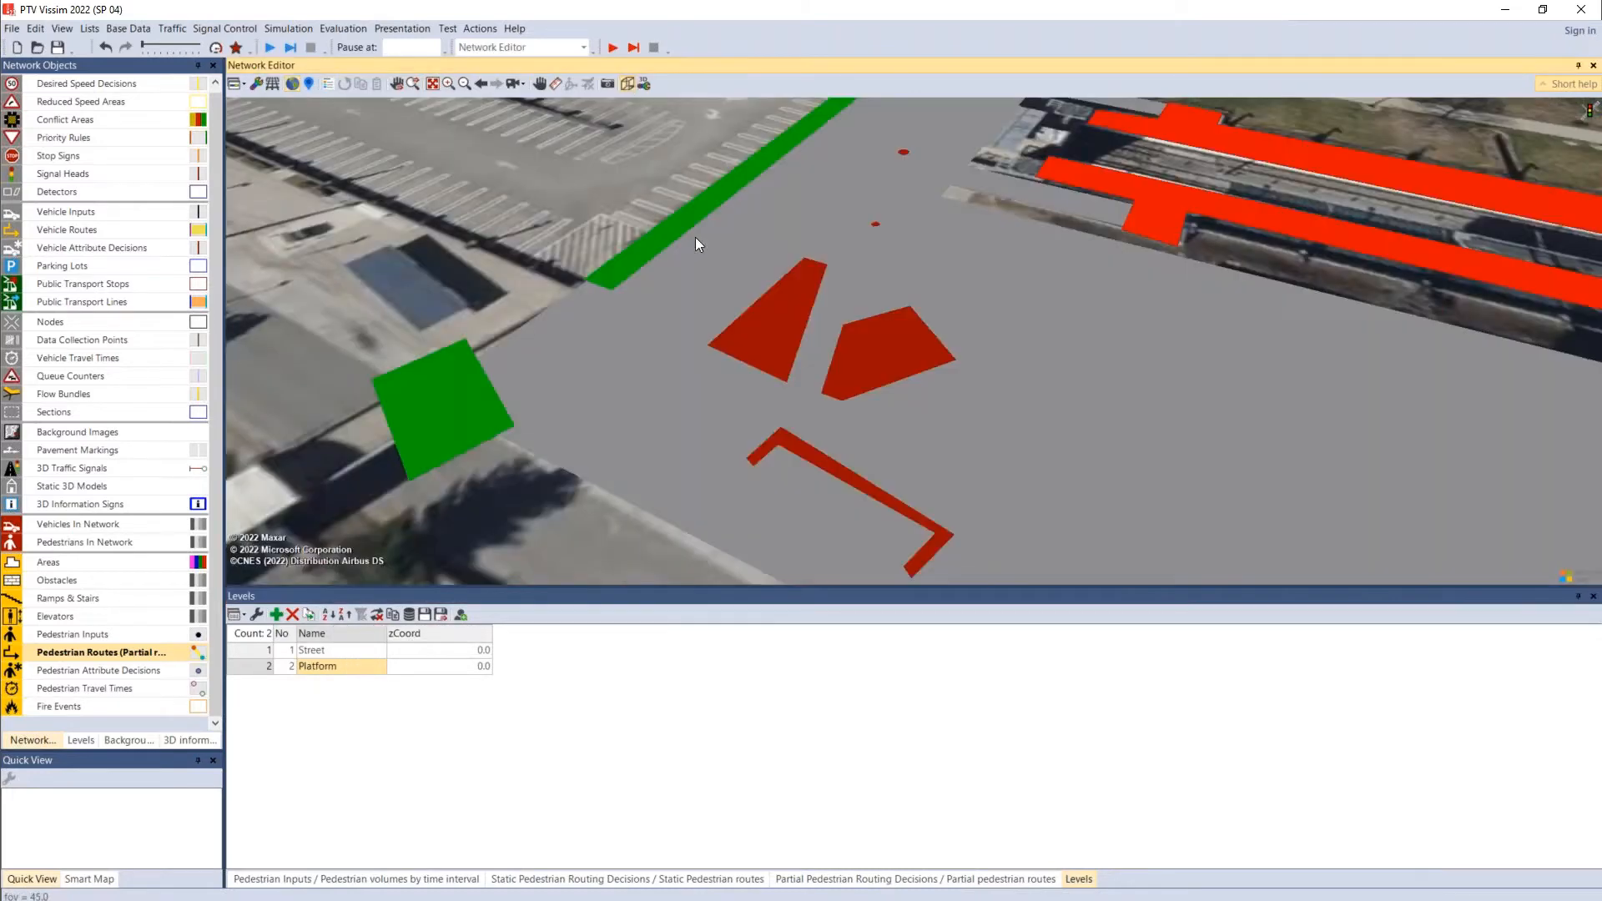
pyautogui.click(738, 343)
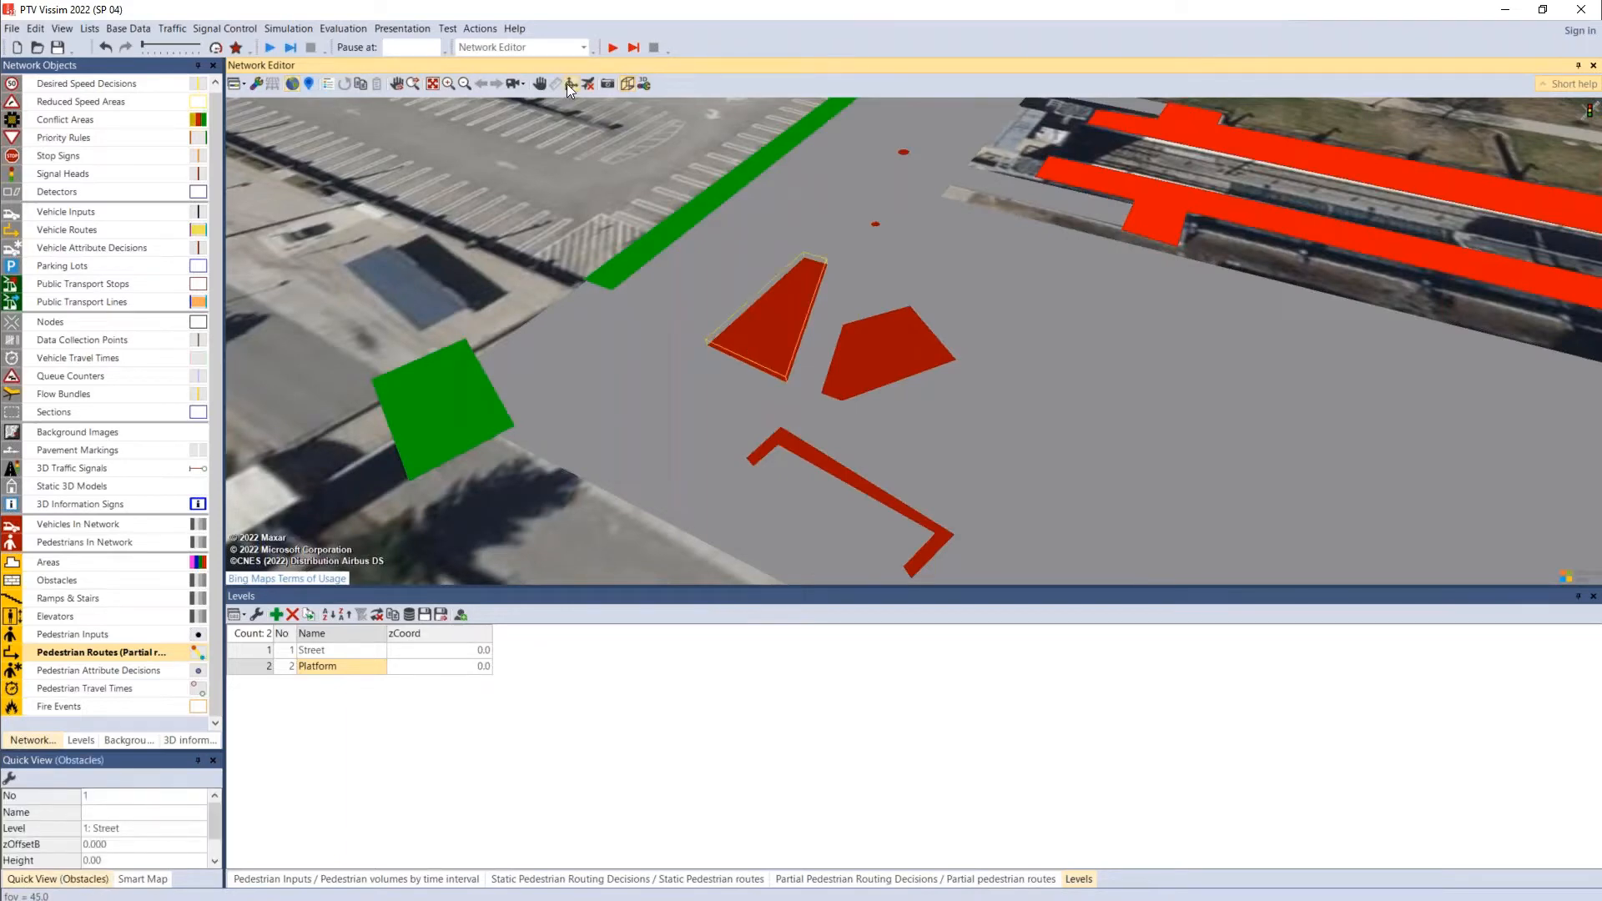
pyautogui.moveTo(444, 283); pyautogui.dragTo(573, 404)
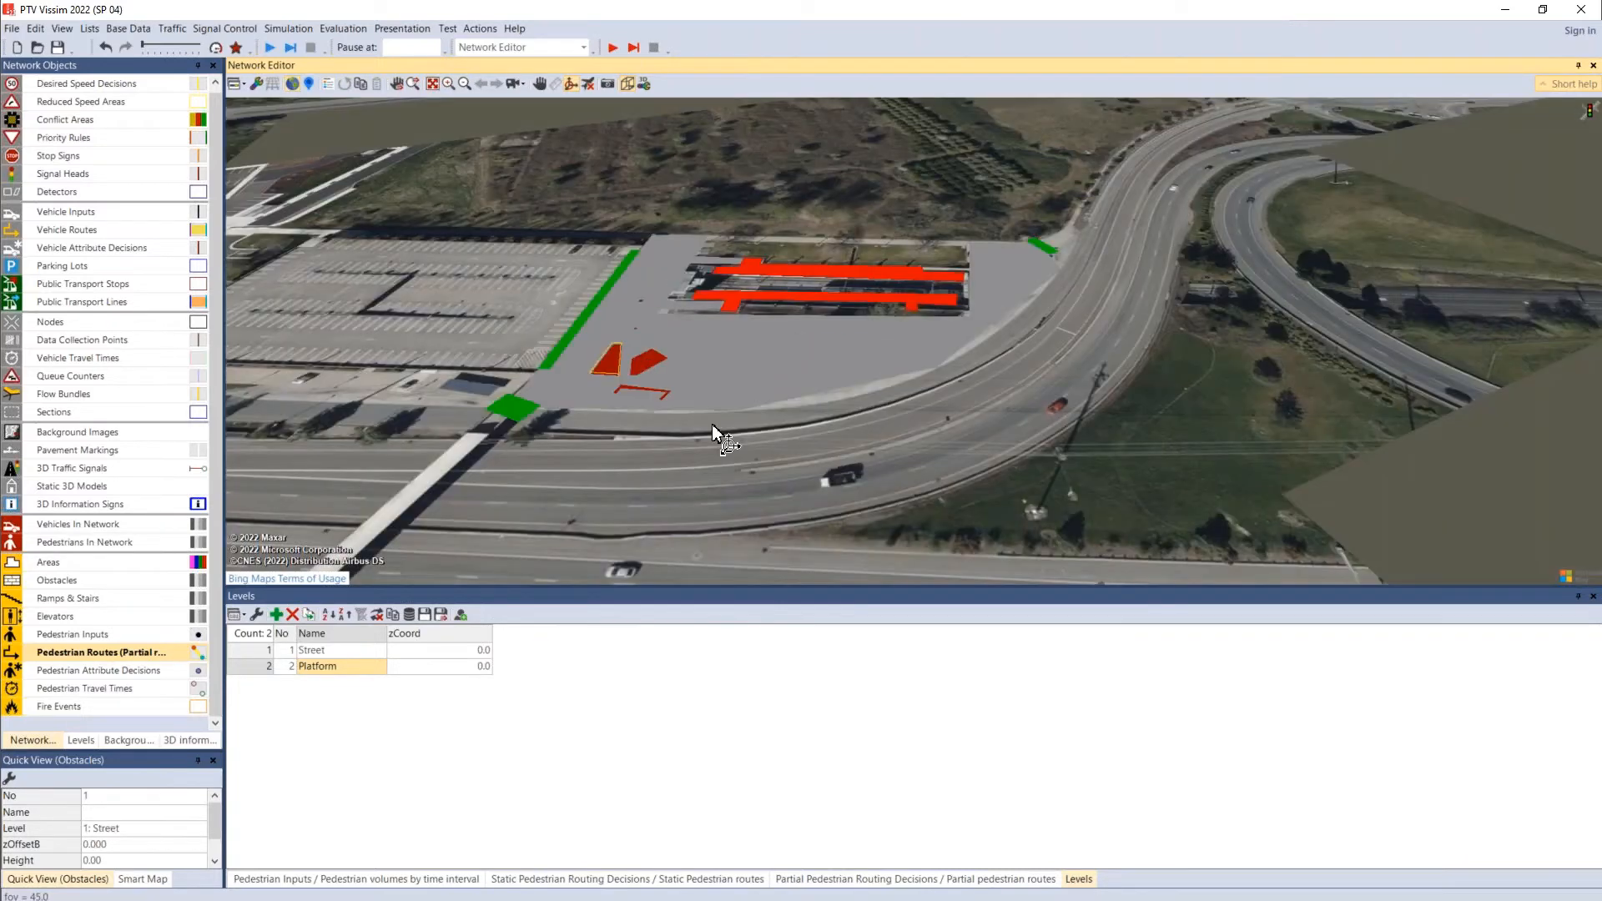
pyautogui.scroll(-3, 713, 424)
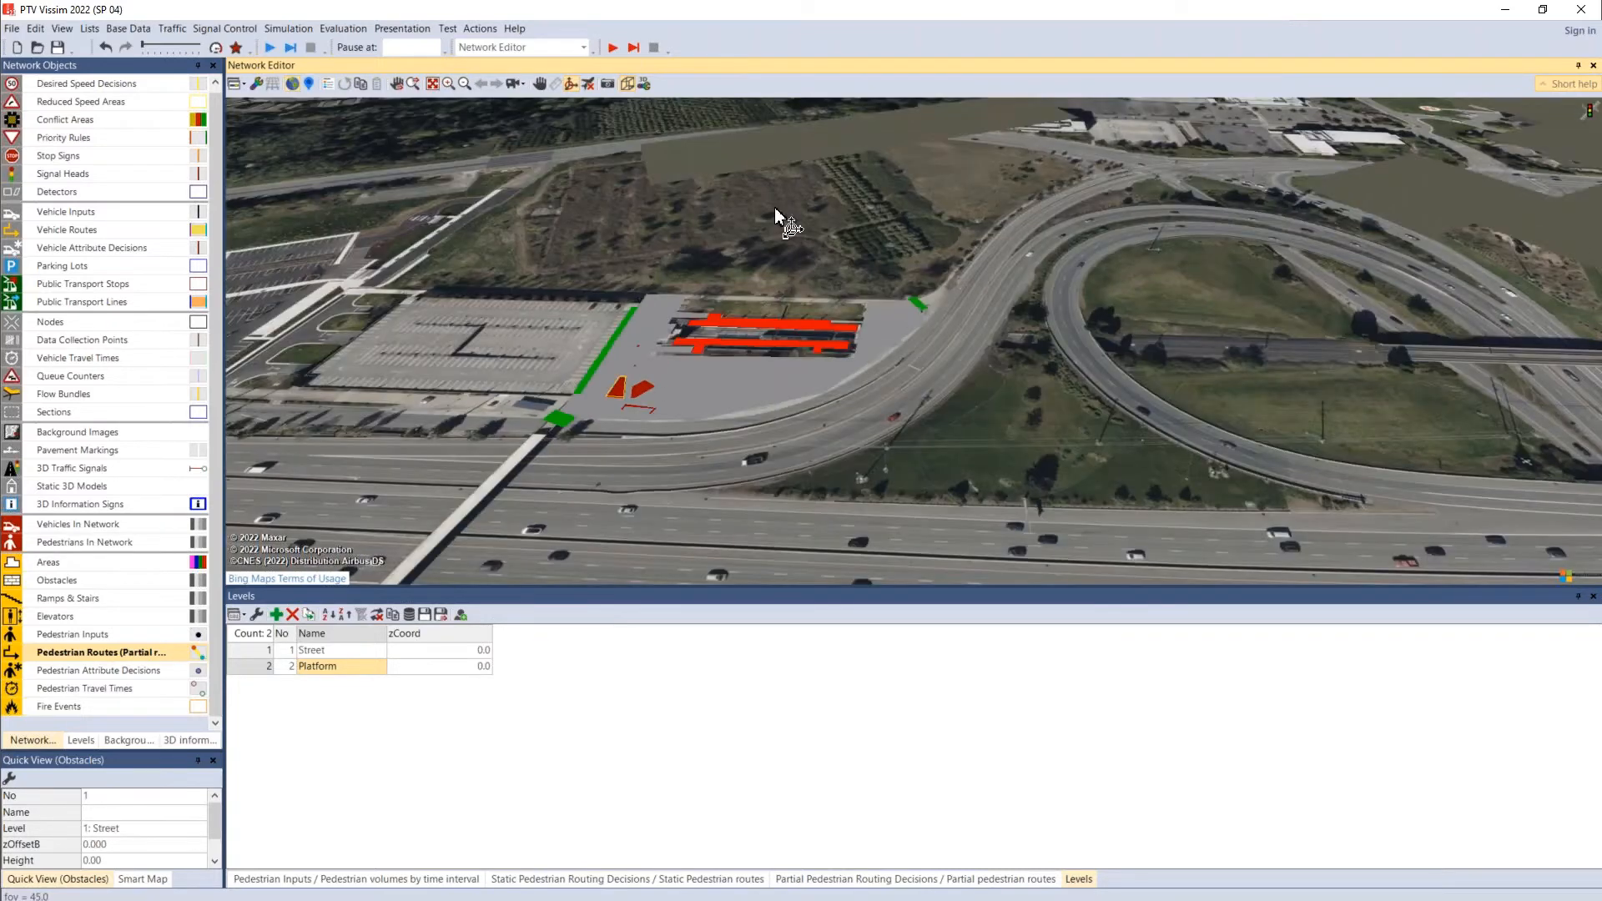
pyautogui.click(476, 668)
pyautogui.write('-30')
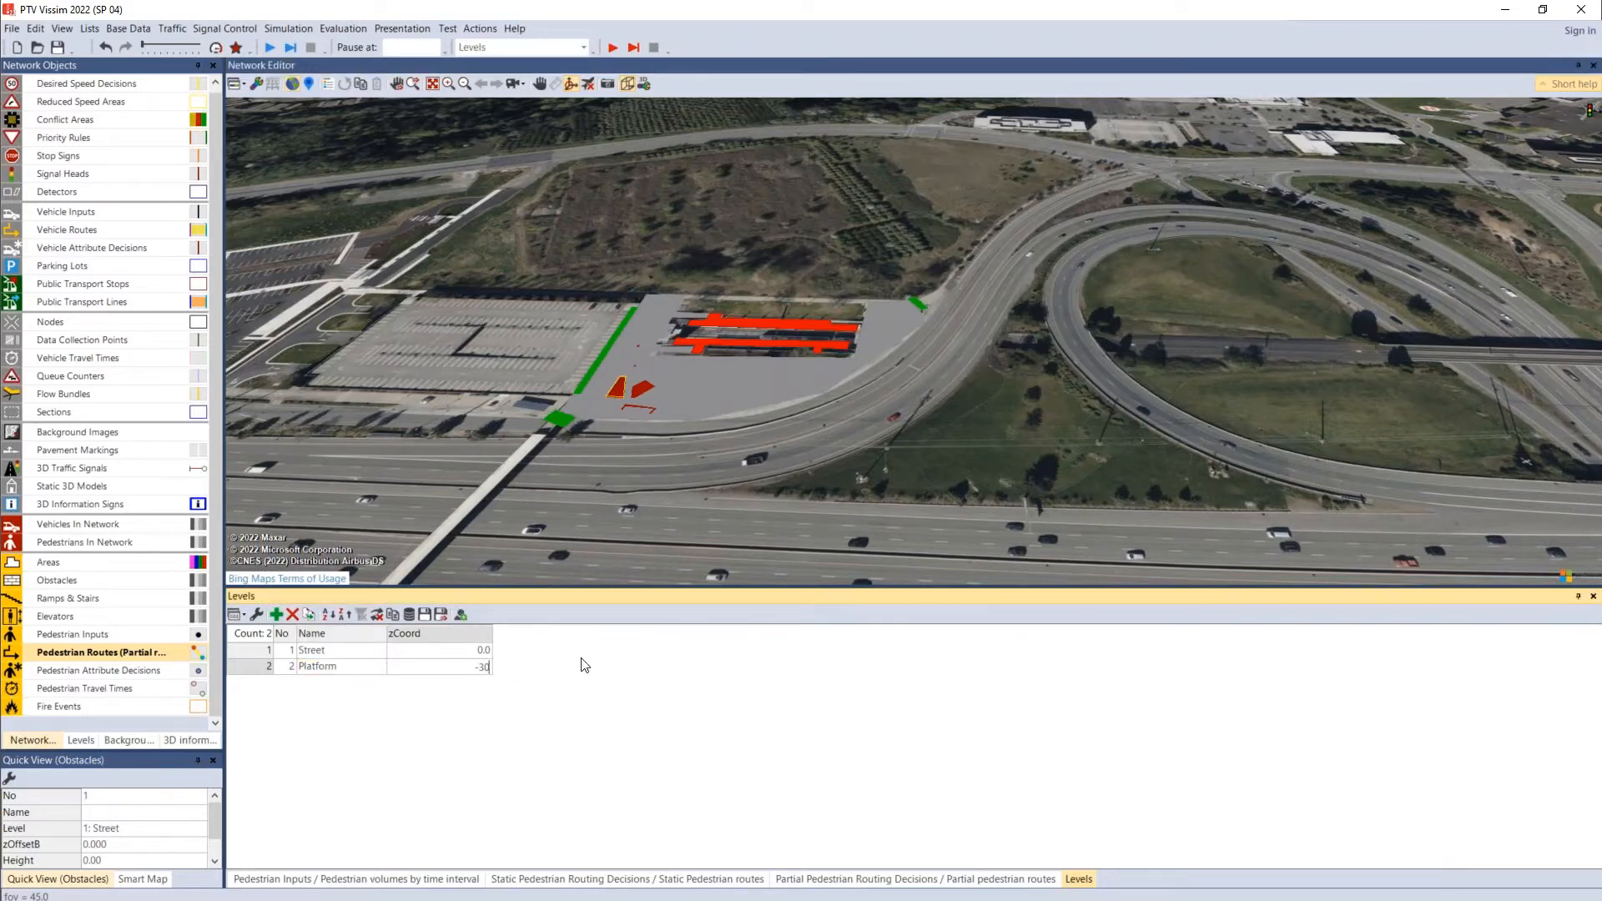
pyautogui.click(551, 528)
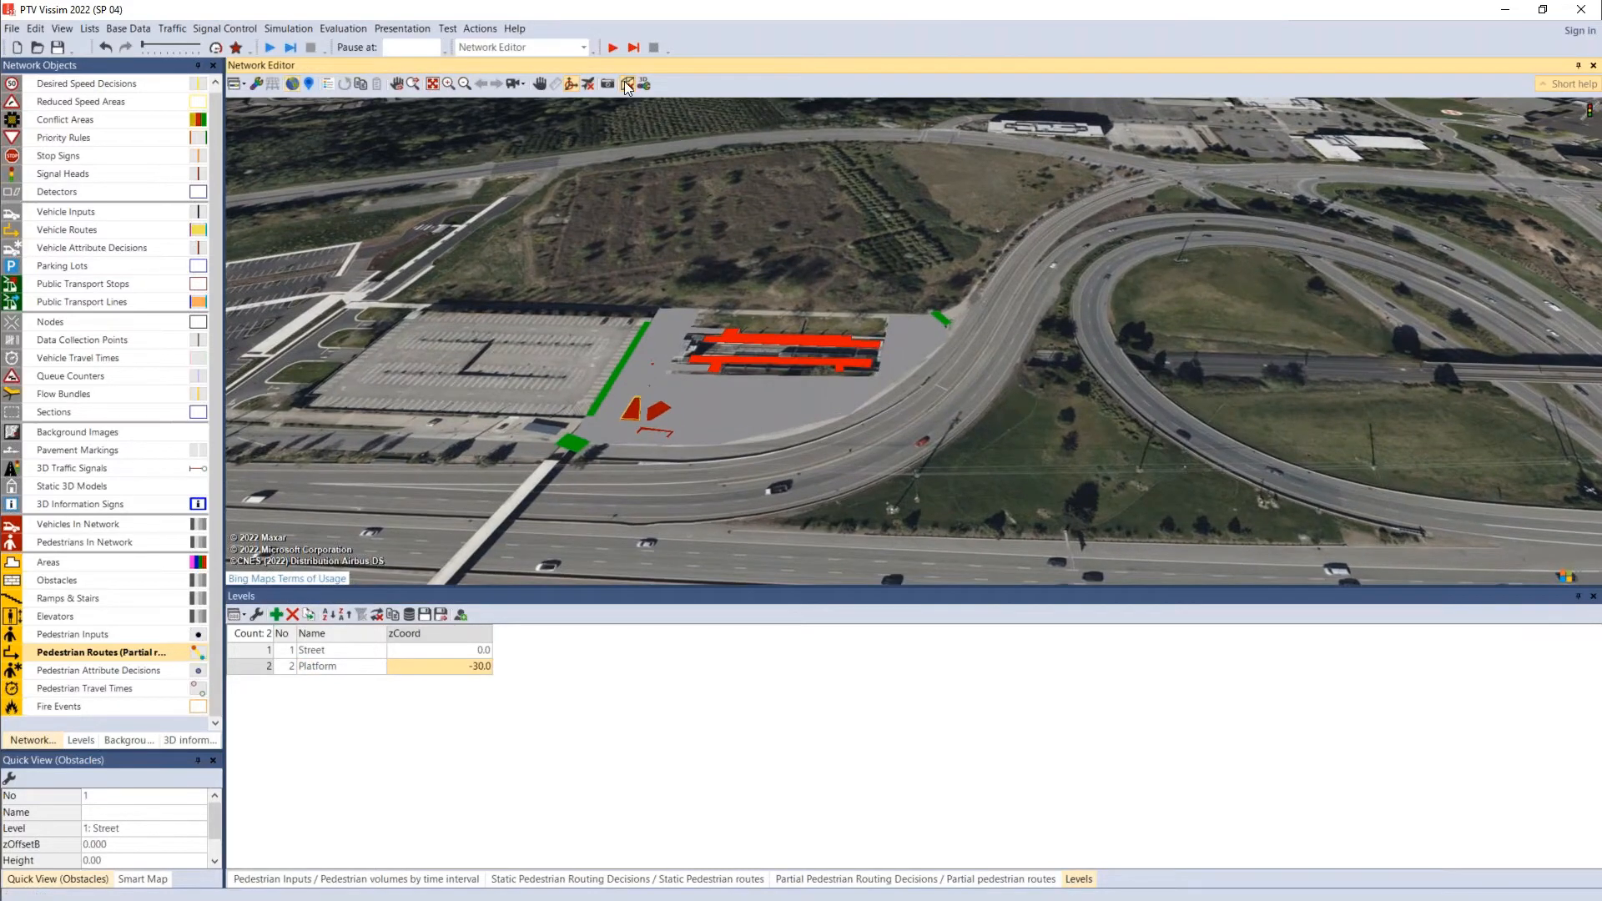
# Step: Return to the 2D view and assign the northern platform, area 1, to level 2: Platform
pyautogui.click(624, 81)
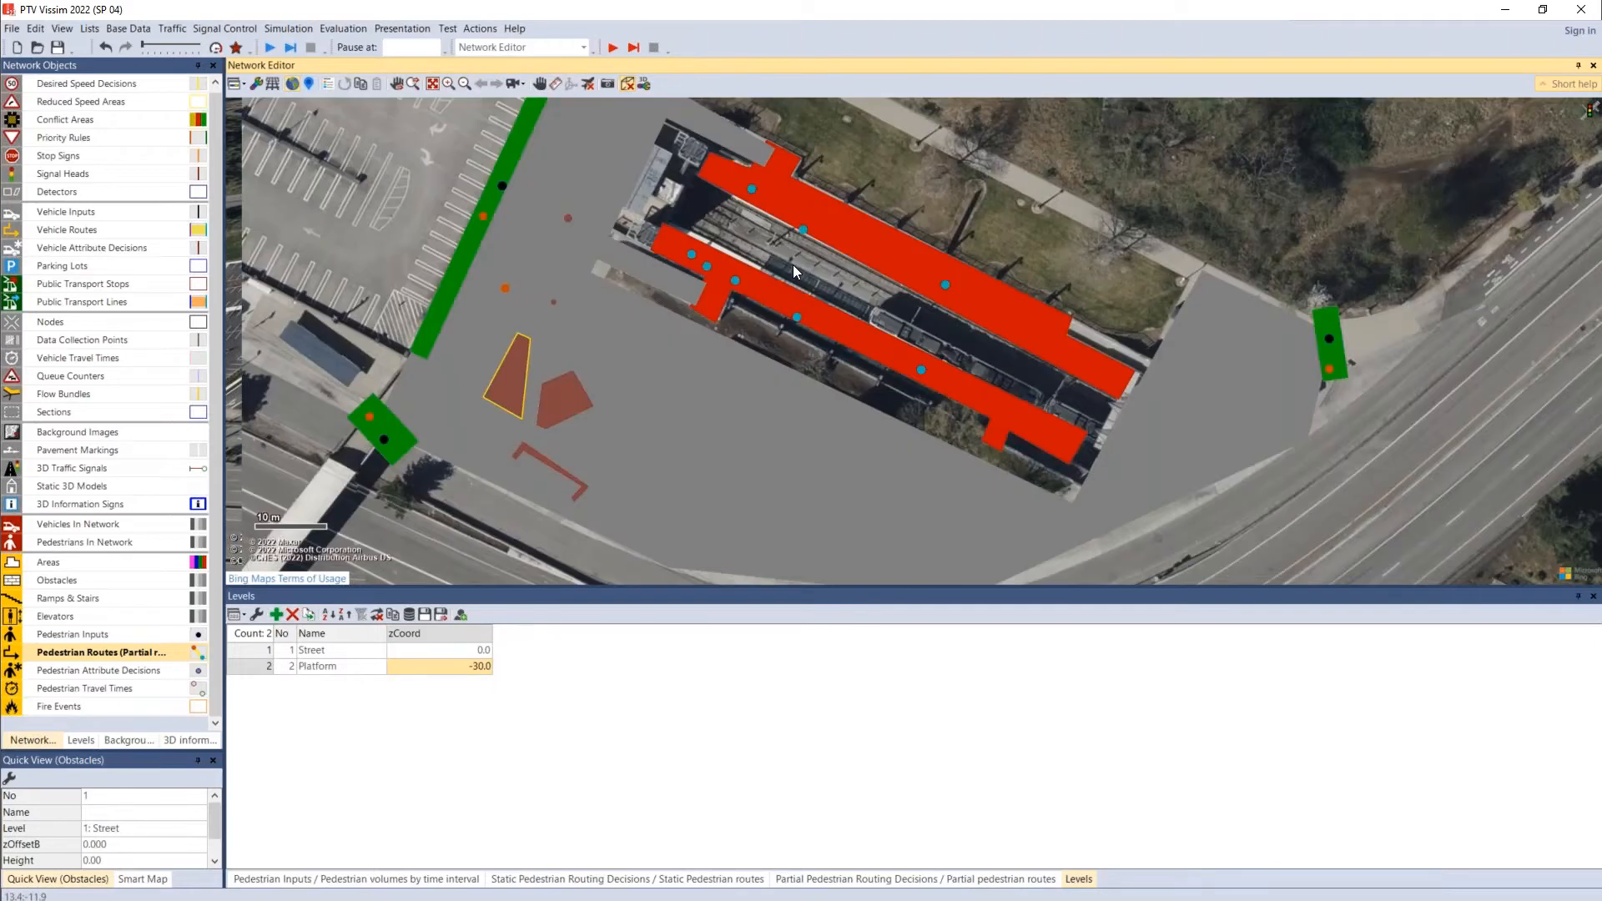
pyautogui.doubleClick(829, 239)
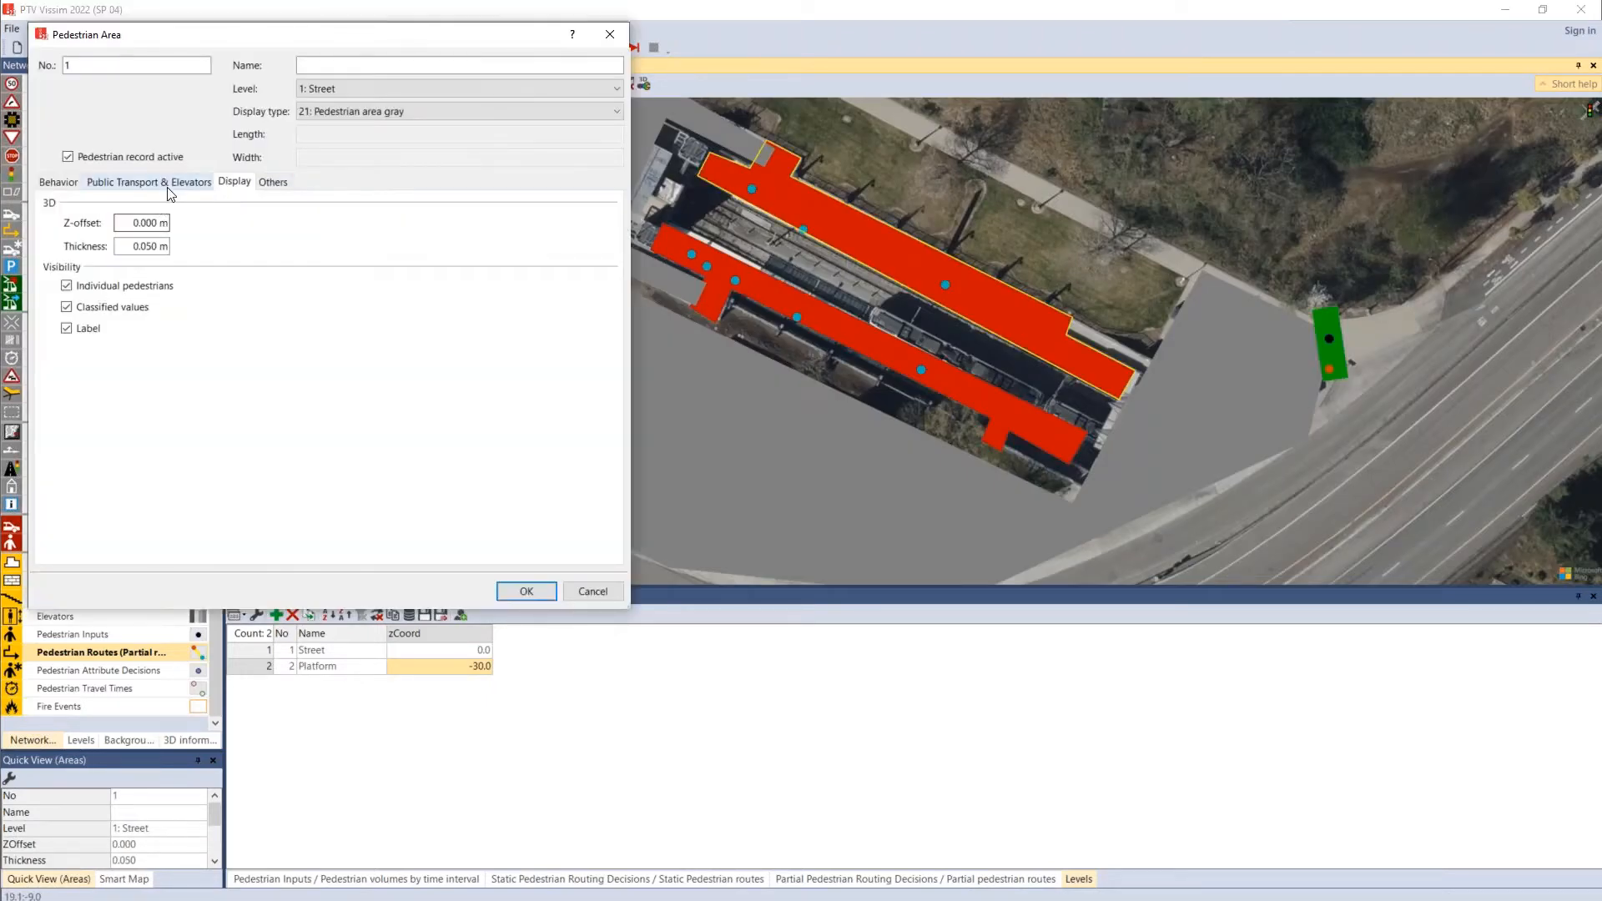
pyautogui.click(368, 93)
pyautogui.click(336, 117)
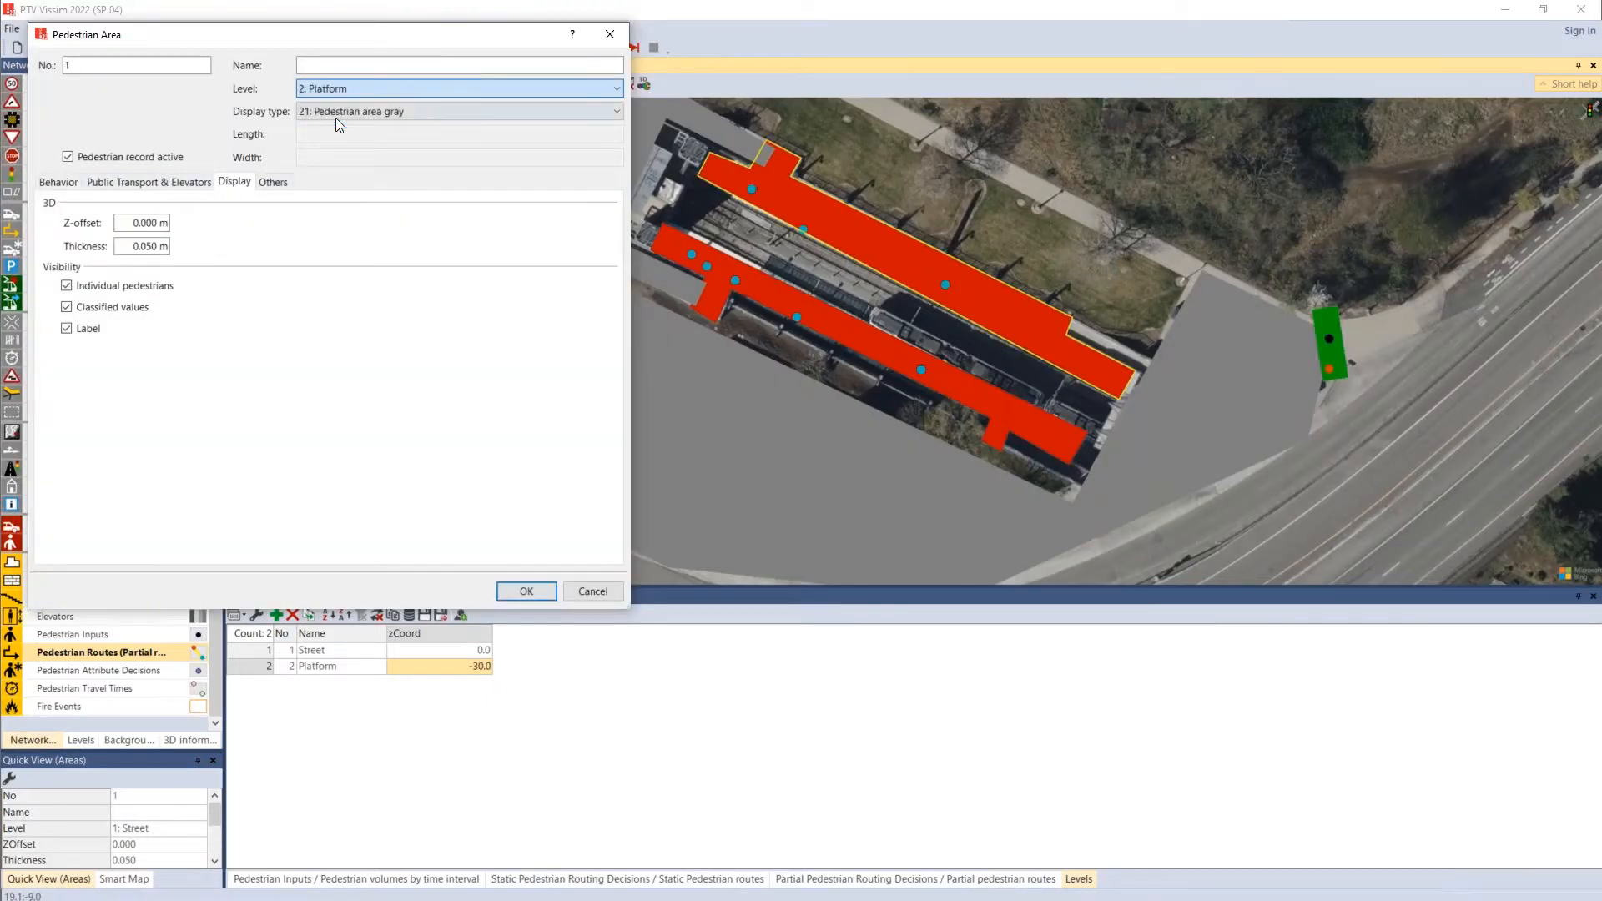
pyautogui.click(526, 592)
# Step: Assign the southern platform, area 2, to level 2: Platform and inspect the station in 3D
pyautogui.click(835, 322)
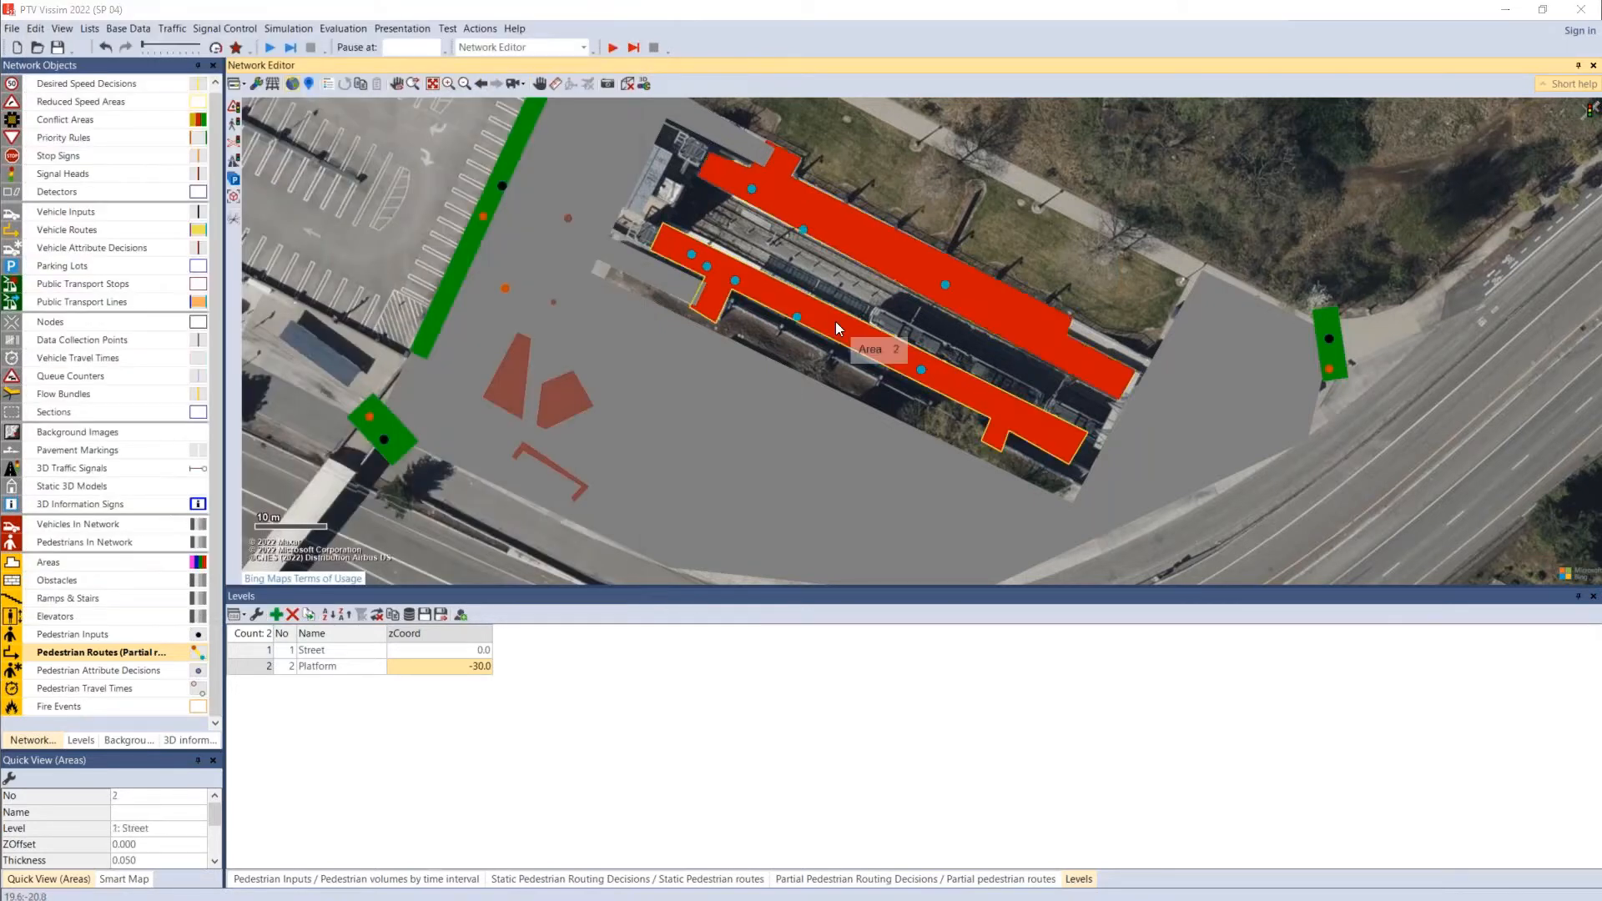
pyautogui.doubleClick(835, 322)
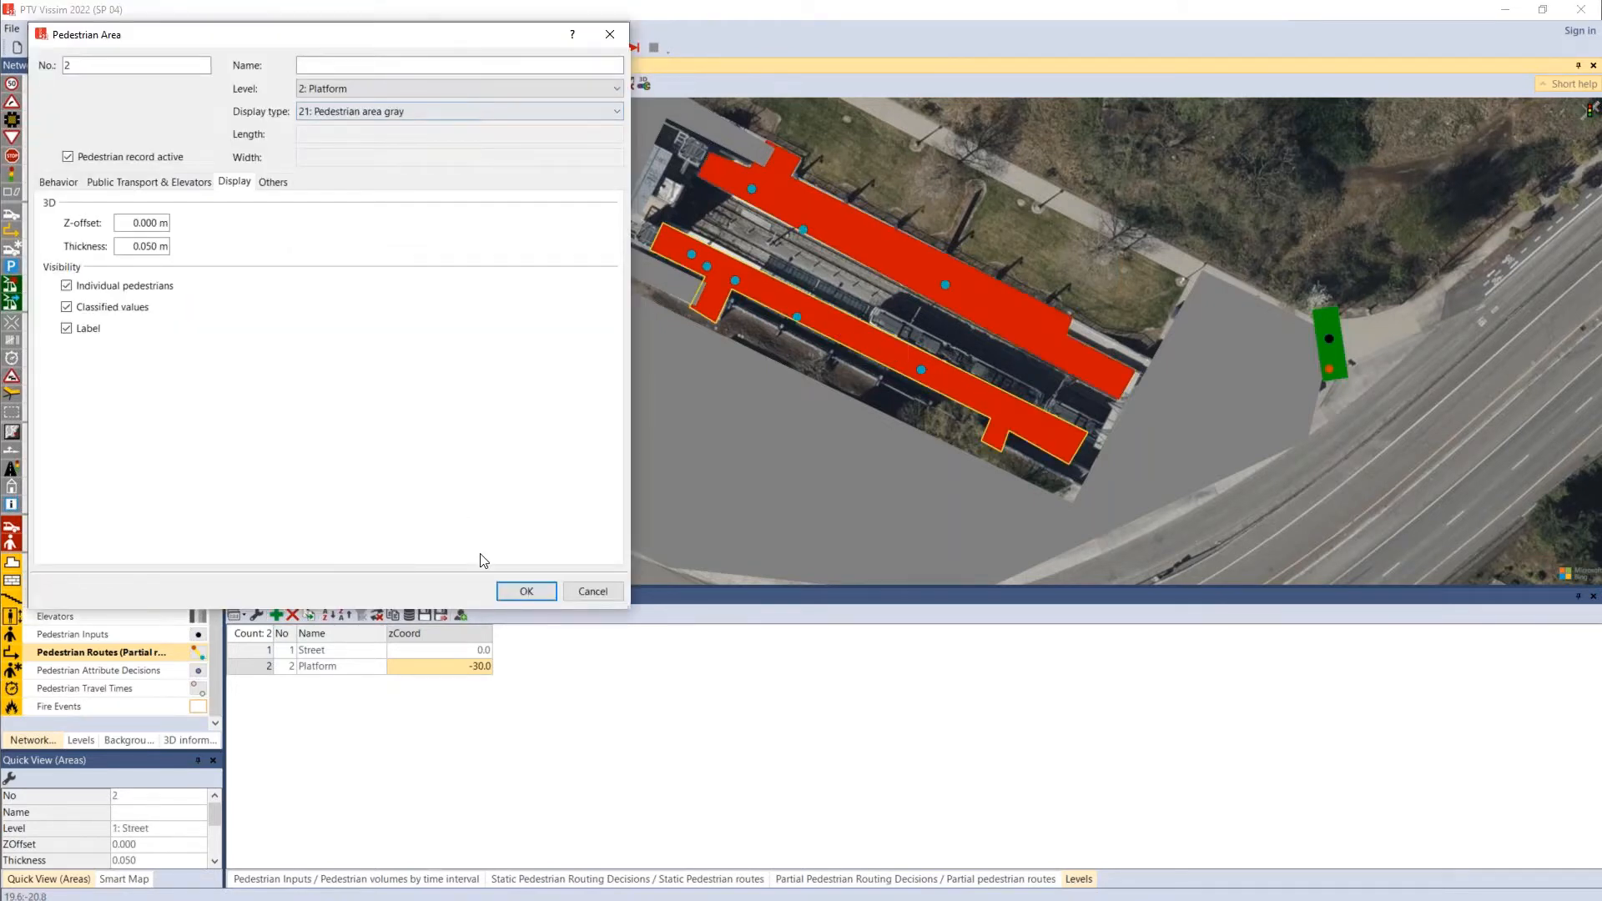
pyautogui.click(511, 593)
pyautogui.click(626, 85)
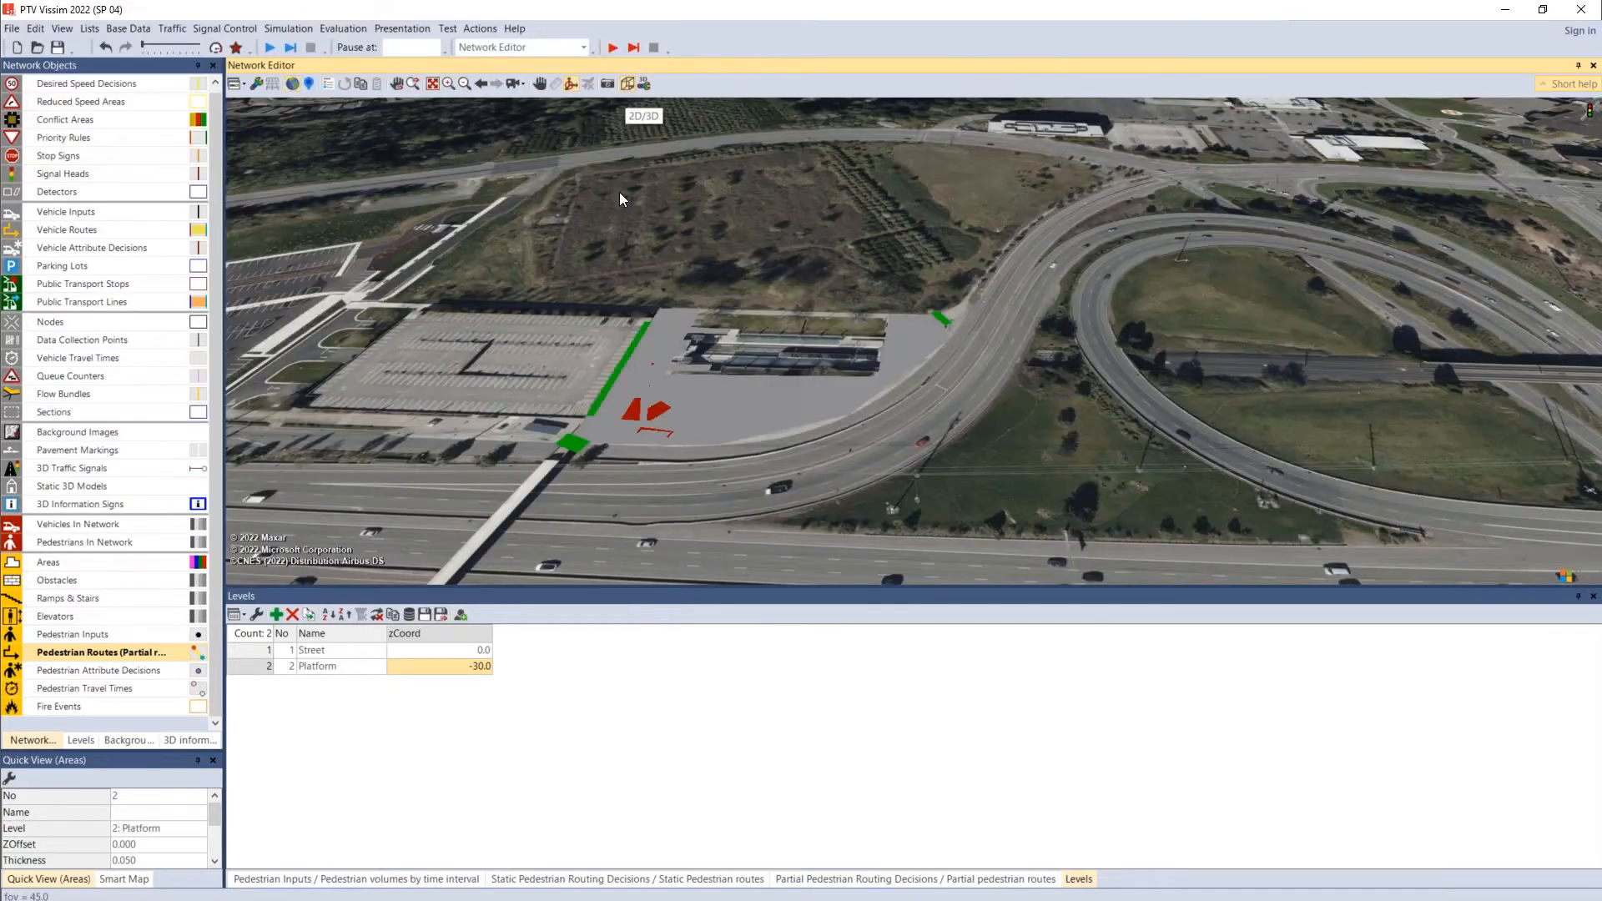
pyautogui.moveTo(663, 307); pyautogui.dragTo(779, 357)
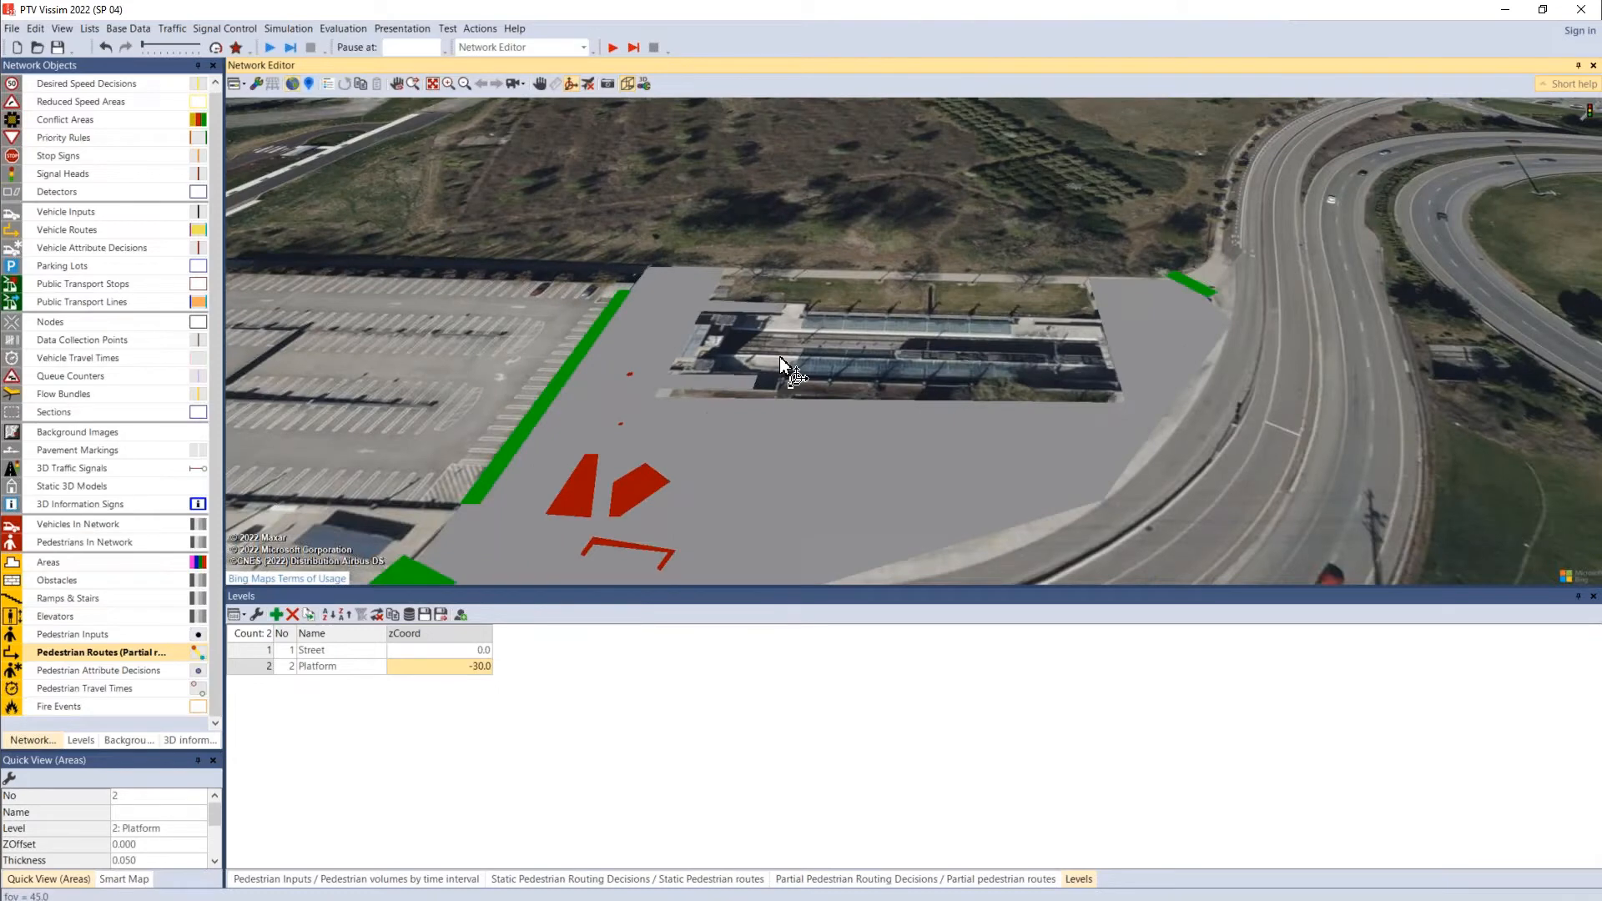
# Step: Try the alternative level heights with the Street z-coordinate at 30 and the Platform z-coordinate at 0
pyautogui.moveTo(784, 444); pyautogui.dragTo(783, 404)
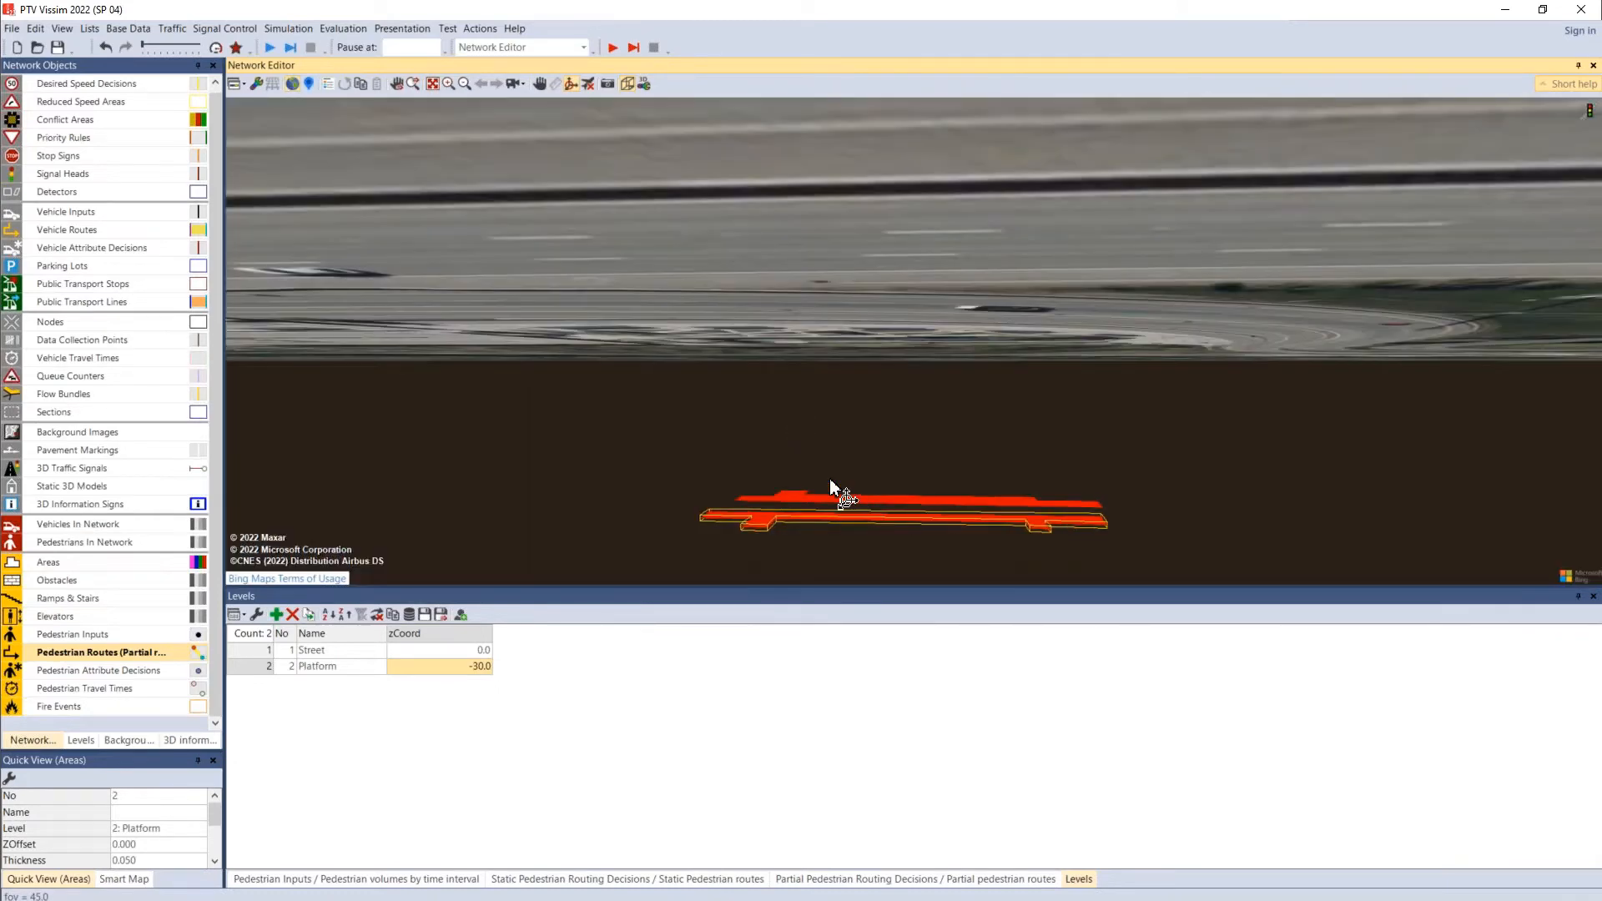
pyautogui.moveTo(834, 467); pyautogui.dragTo(445, 653)
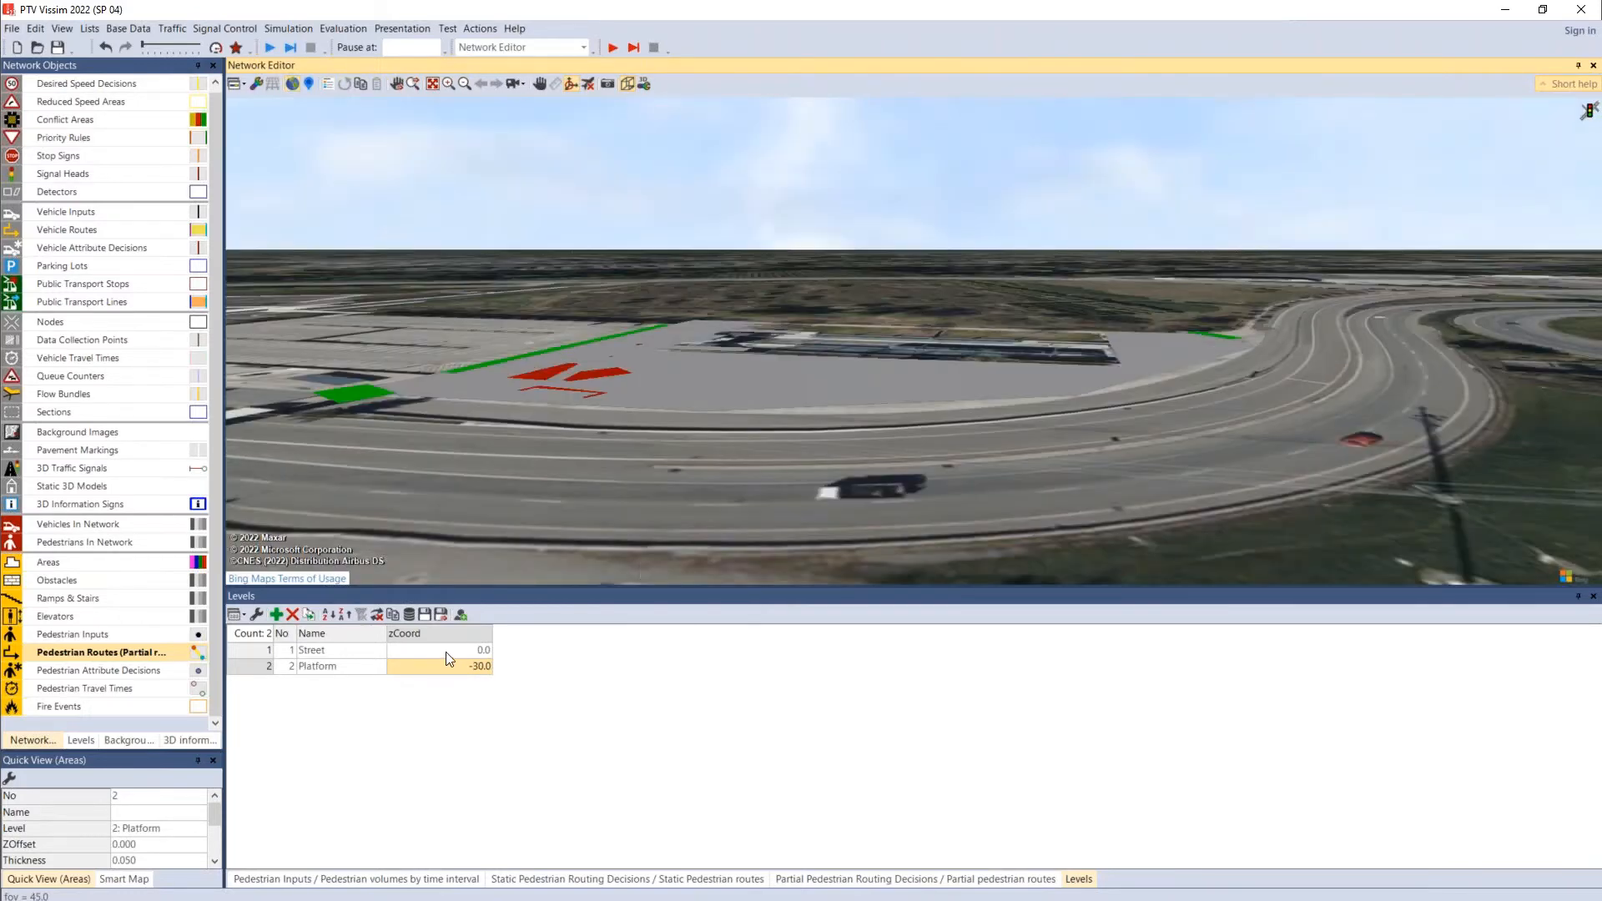
pyautogui.click(452, 650)
pyautogui.write('30')
pyautogui.click(468, 672)
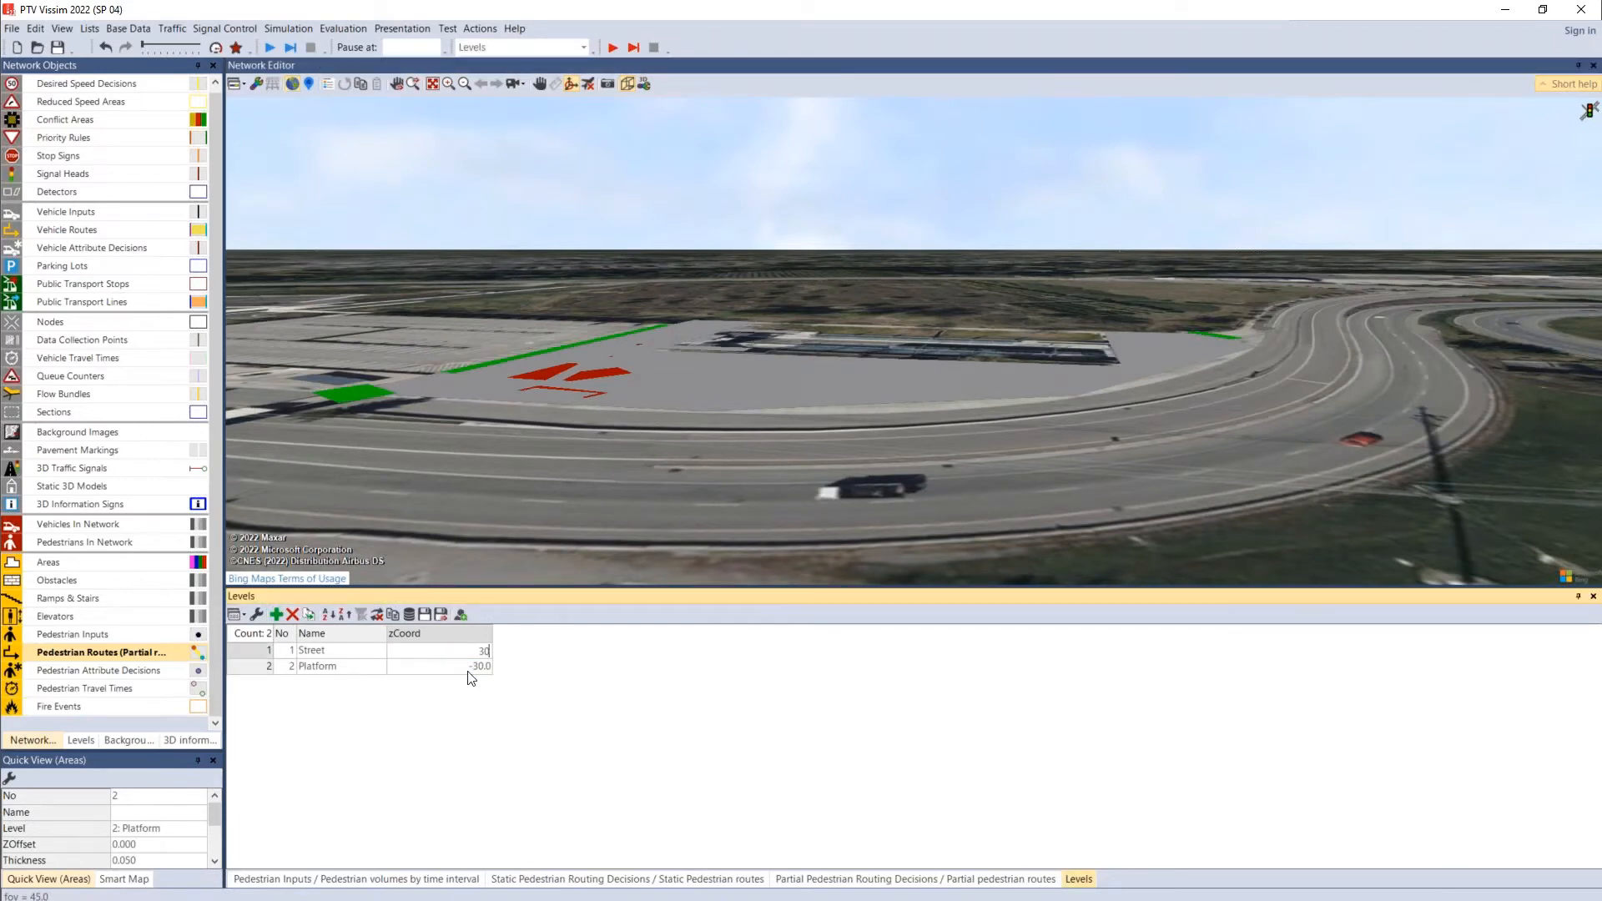
pyautogui.write('0')
pyautogui.click(474, 513)
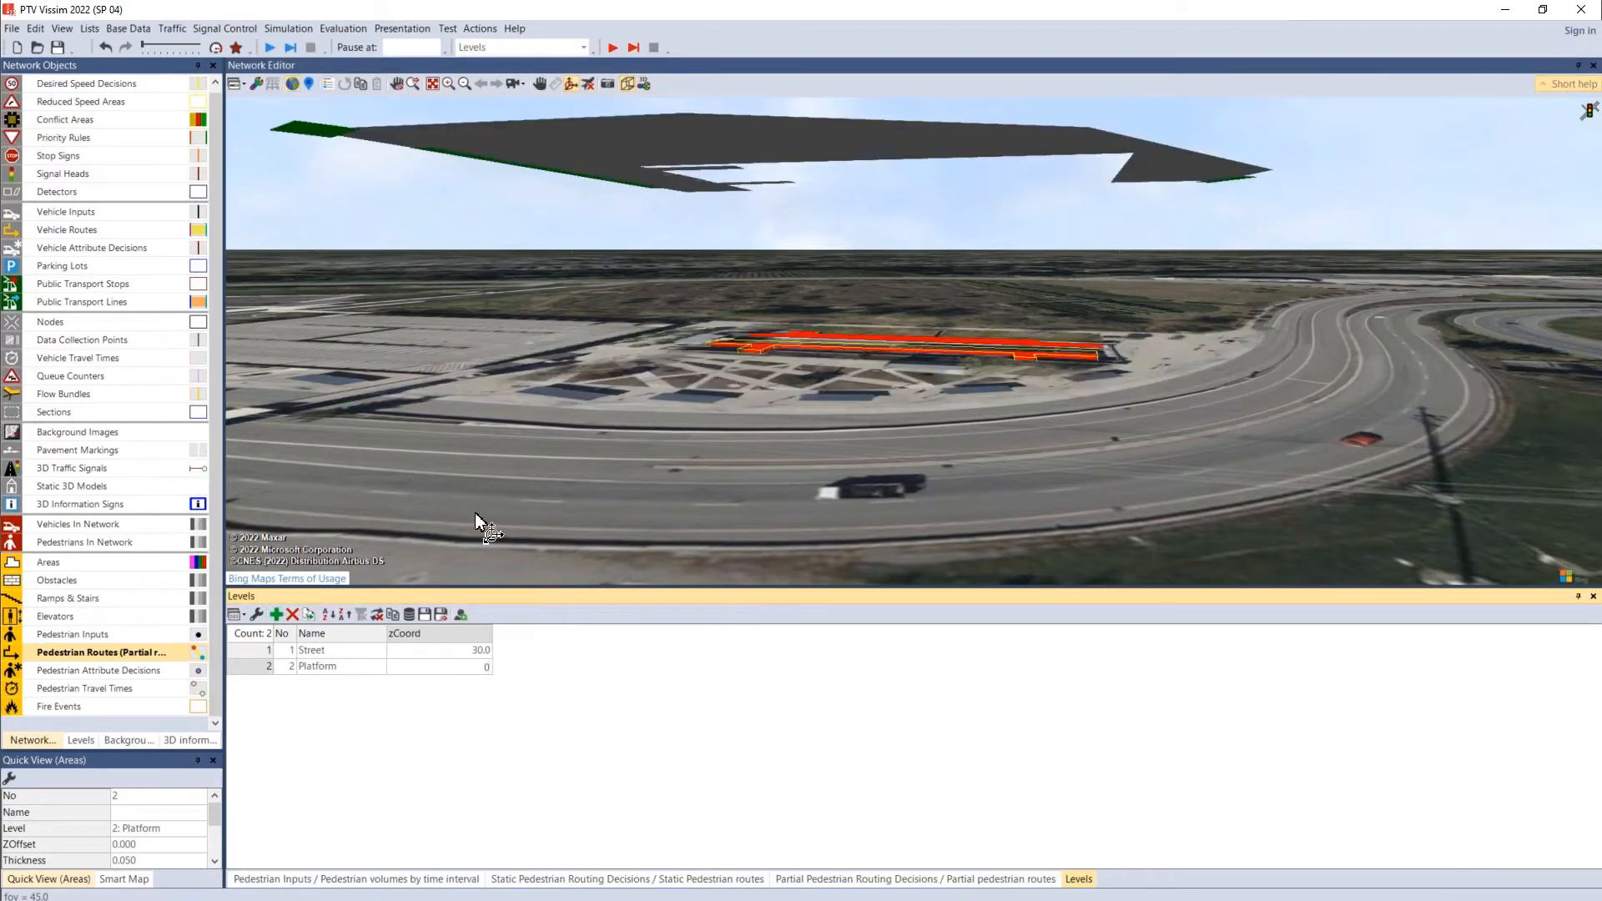
pyautogui.moveTo(574, 284); pyautogui.dragTo(663, 339)
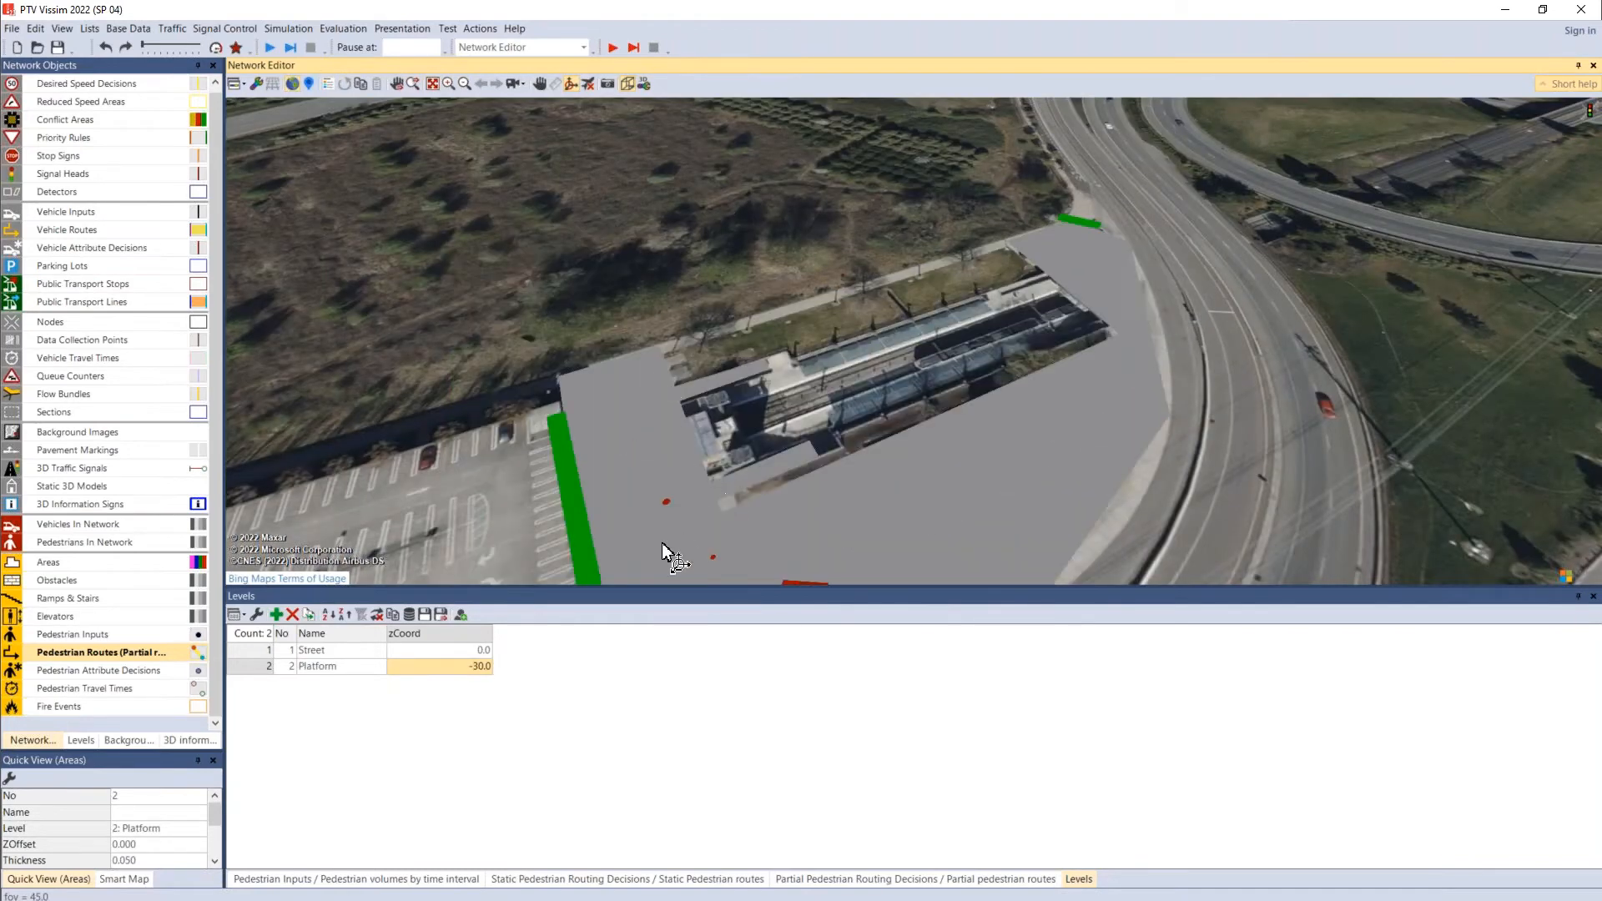
# Step: Set the z-coordinate of the Platform level to -20 and view the station from above
pyautogui.moveTo(657, 523); pyautogui.dragTo(653, 472)
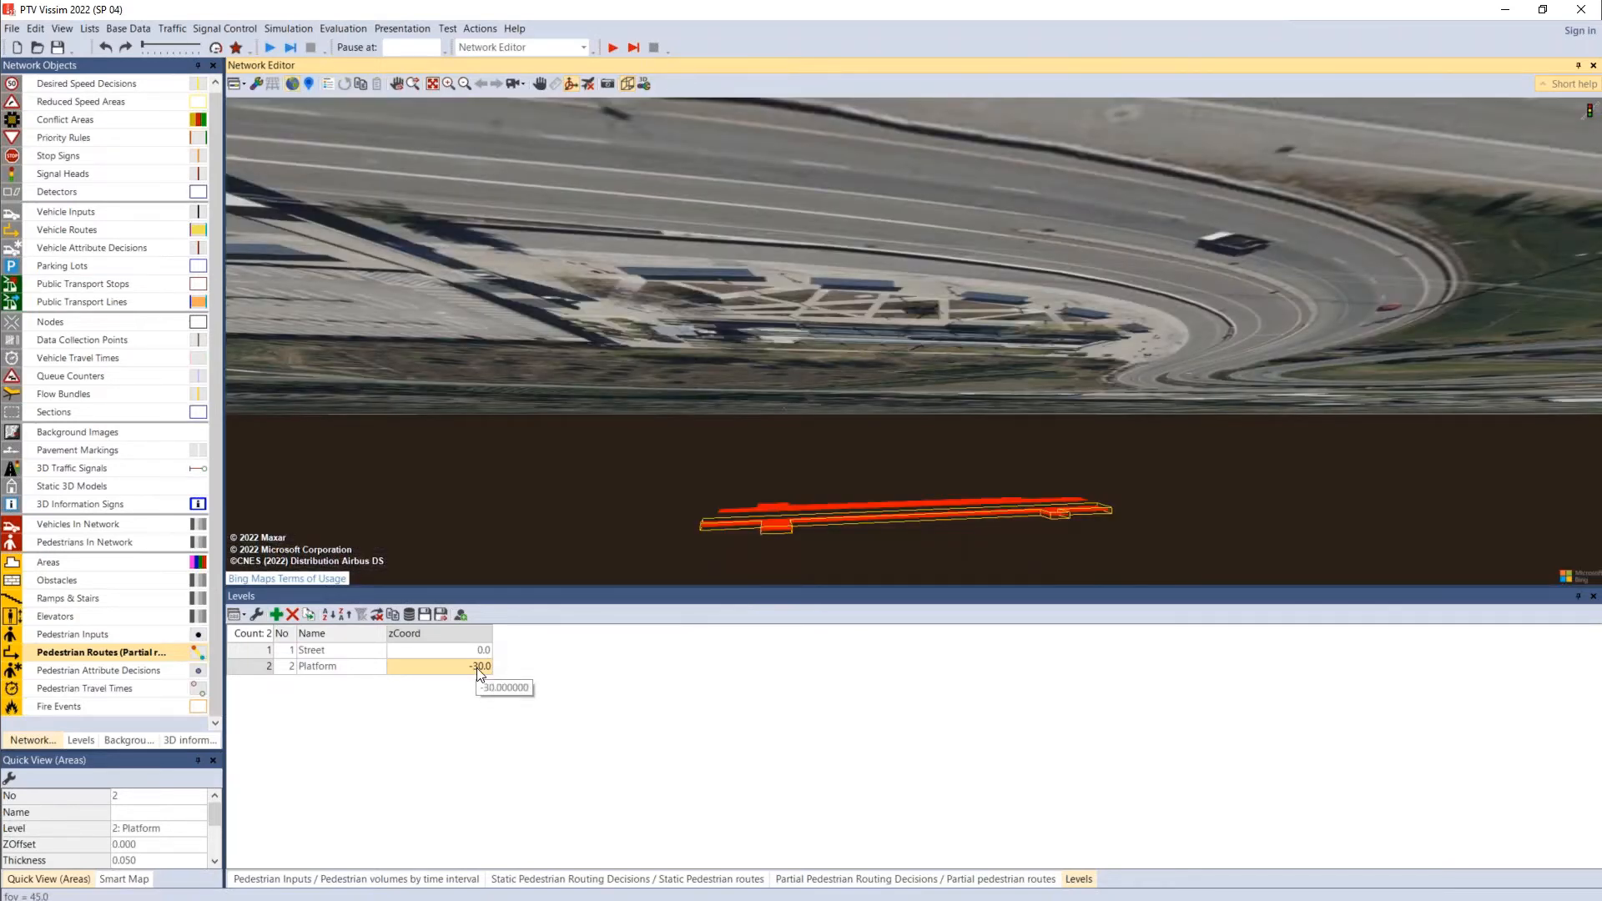
pyautogui.click(478, 669)
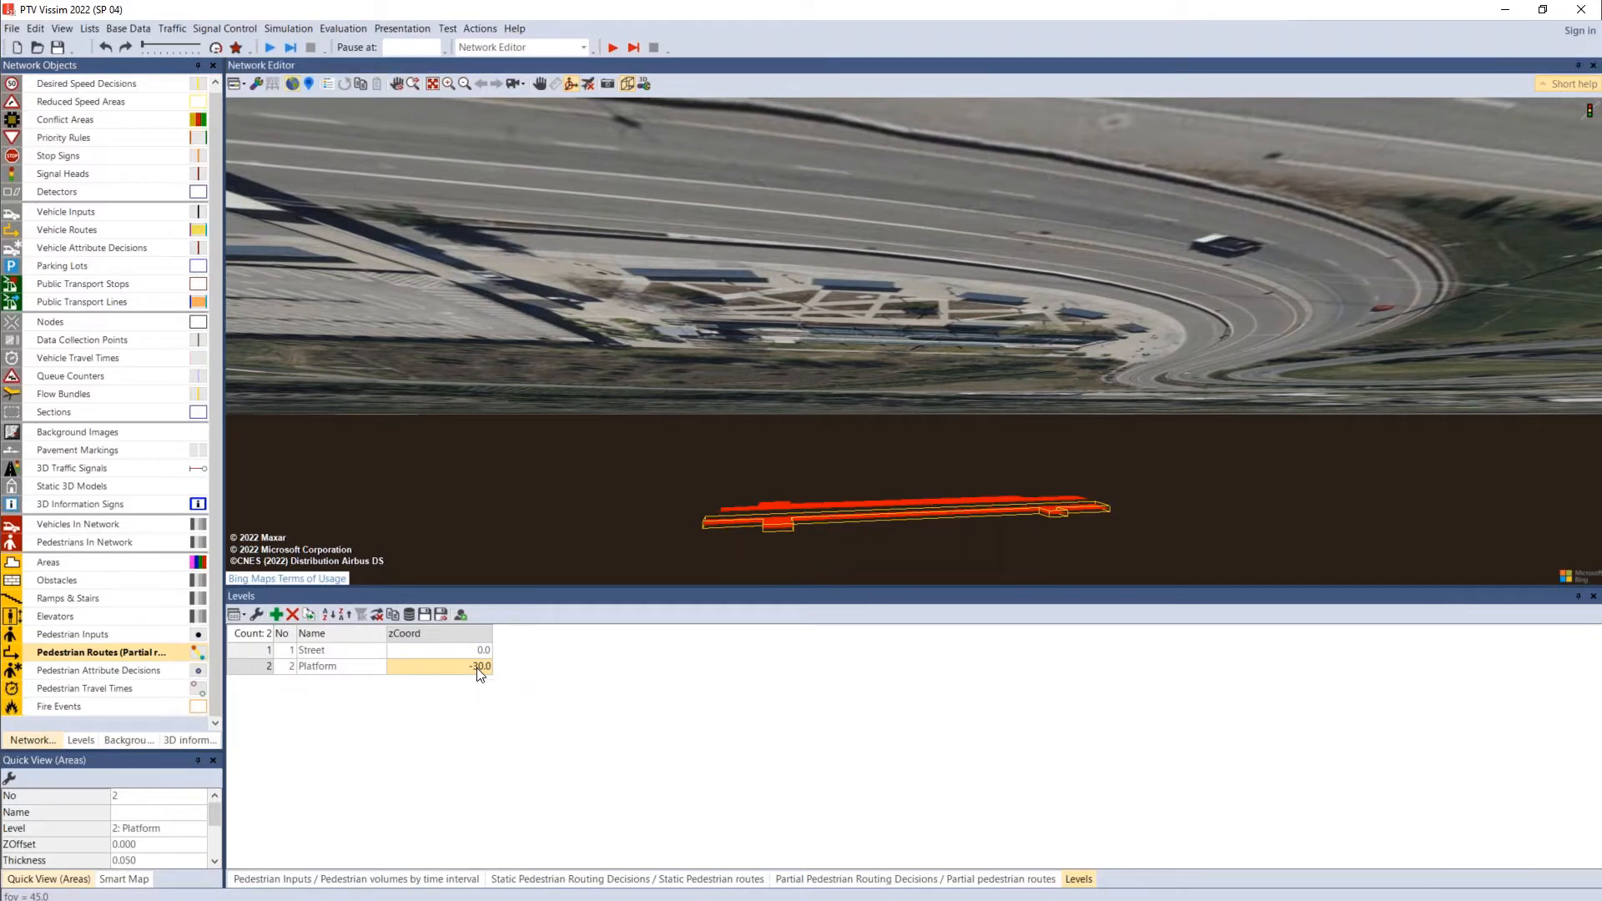
pyautogui.write('-20')
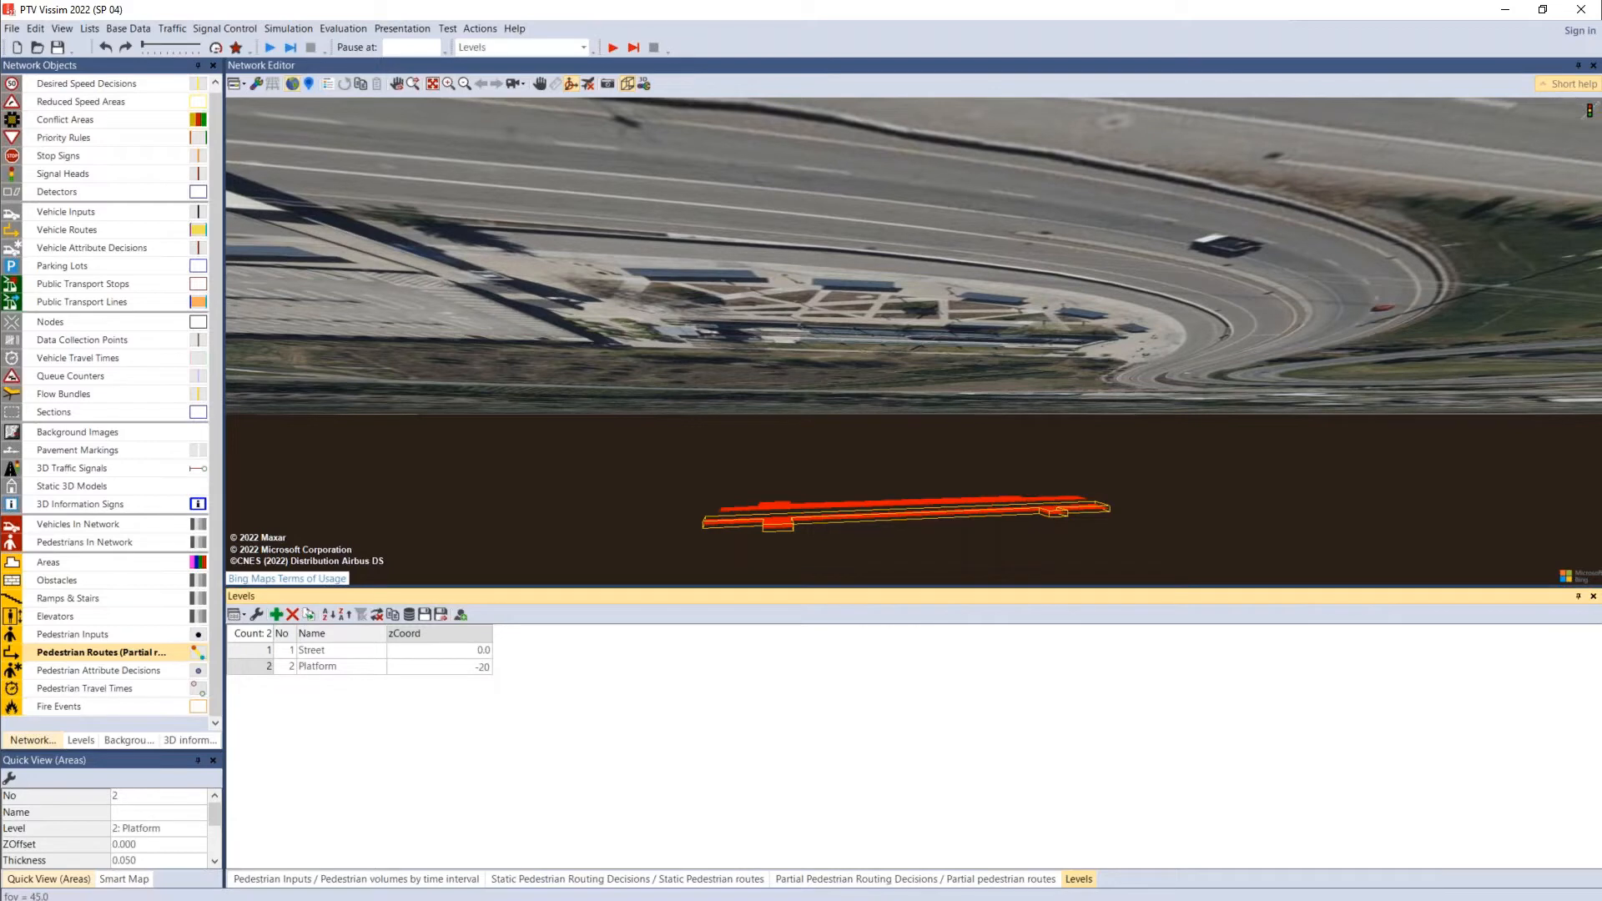
pyautogui.press('Return')
pyautogui.moveTo(651, 442); pyautogui.dragTo(604, 440)
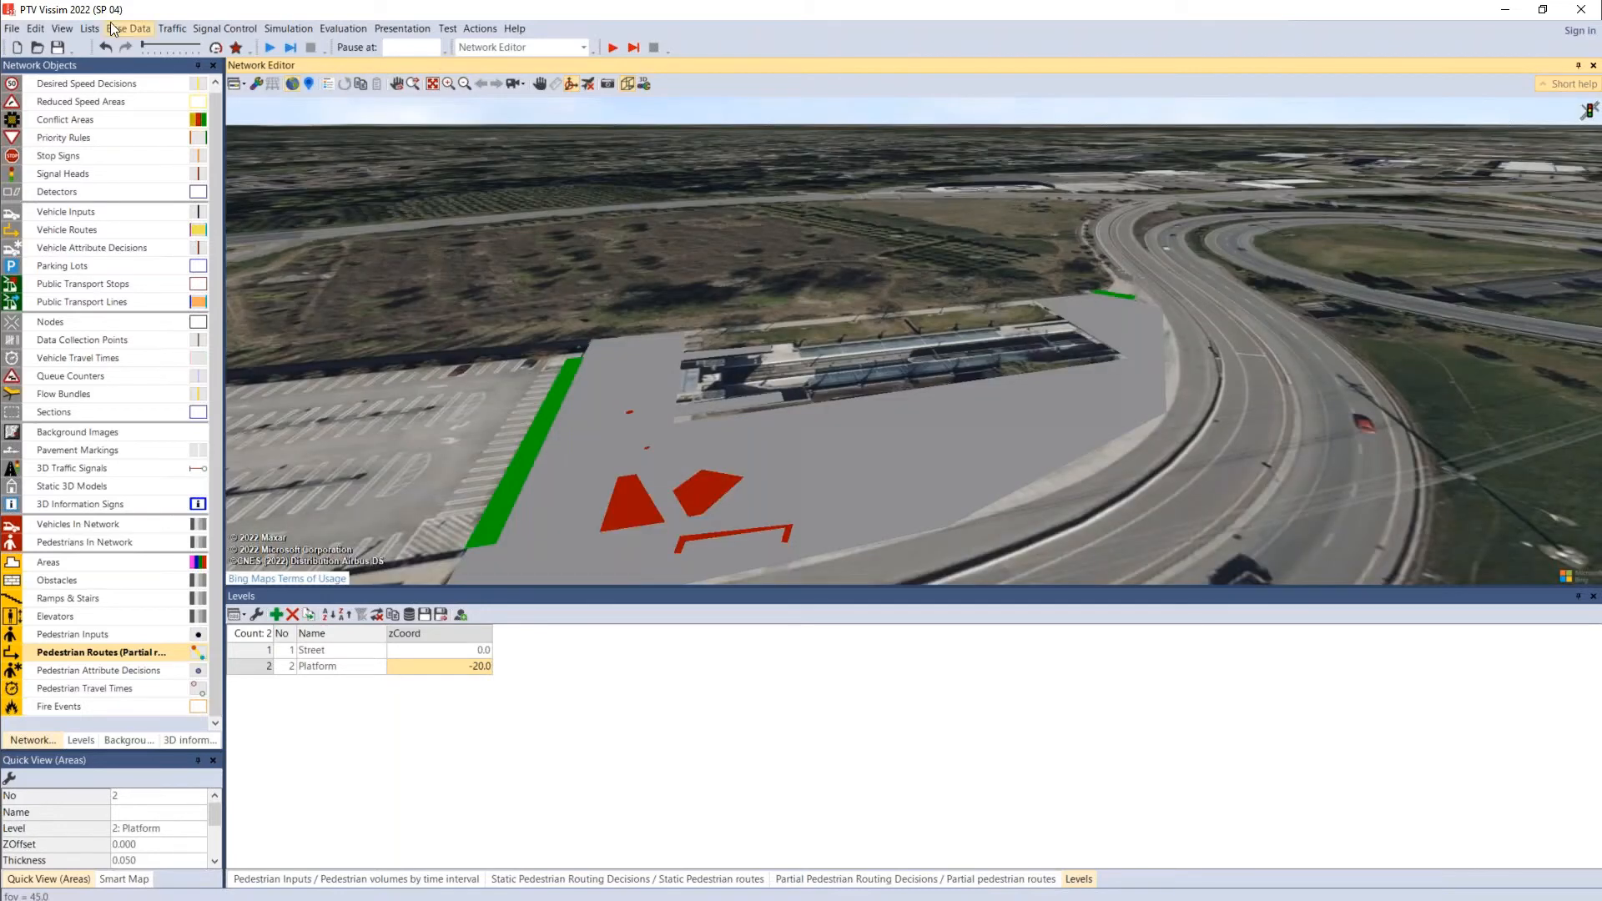
# Step: Switch all network units to imperial and set the Platform level's z-coordinate to -20 ft
pyautogui.click(114, 28)
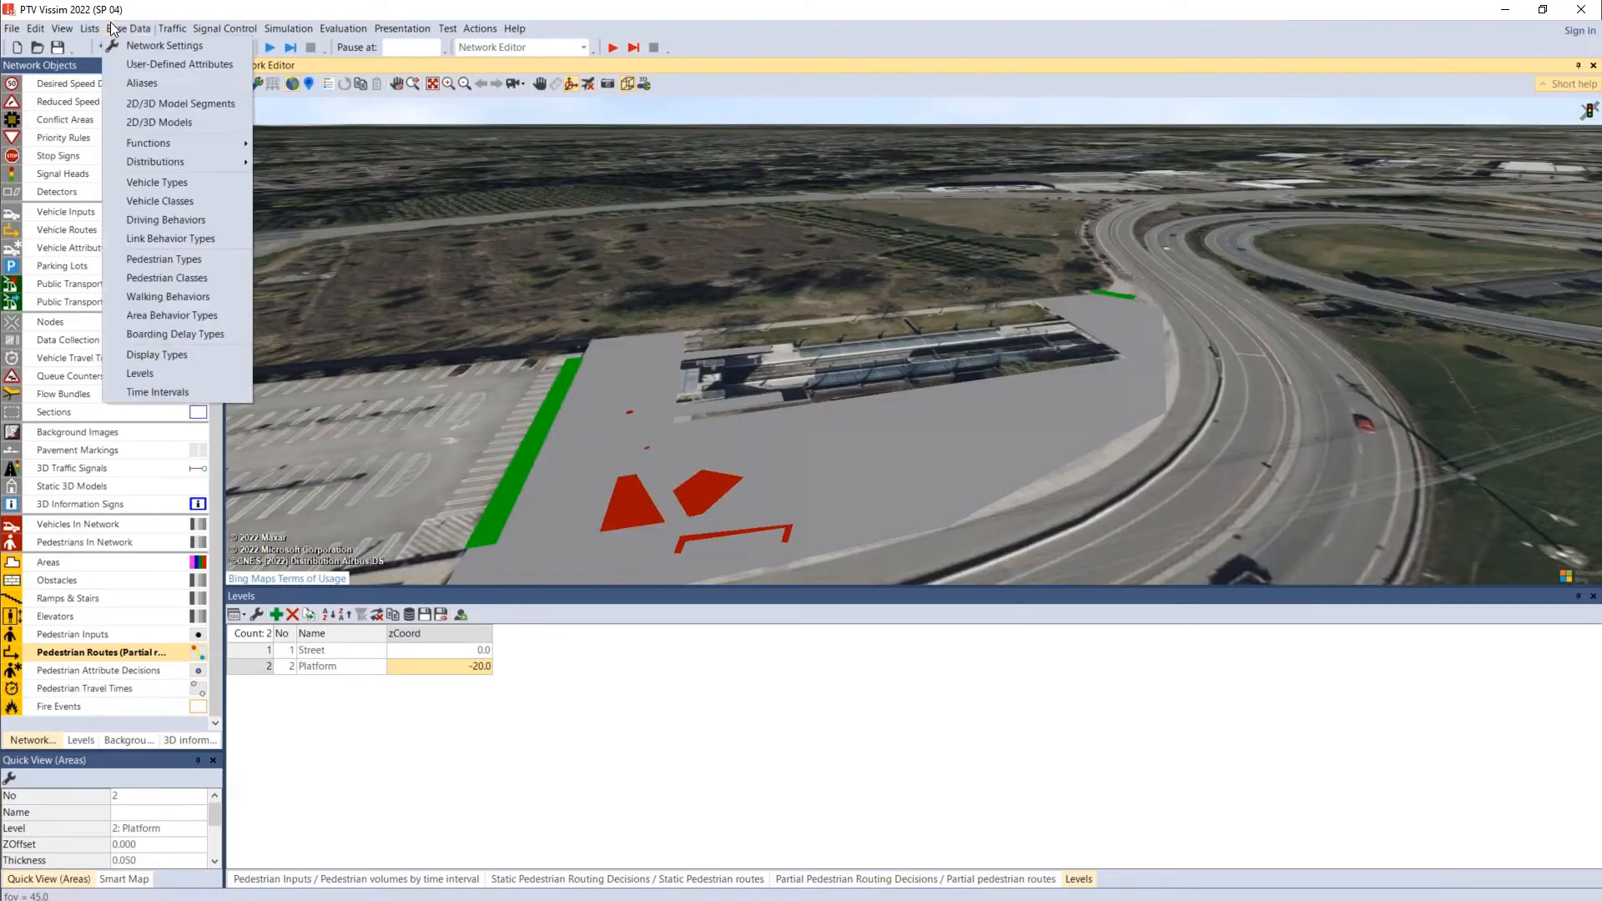
pyautogui.click(137, 45)
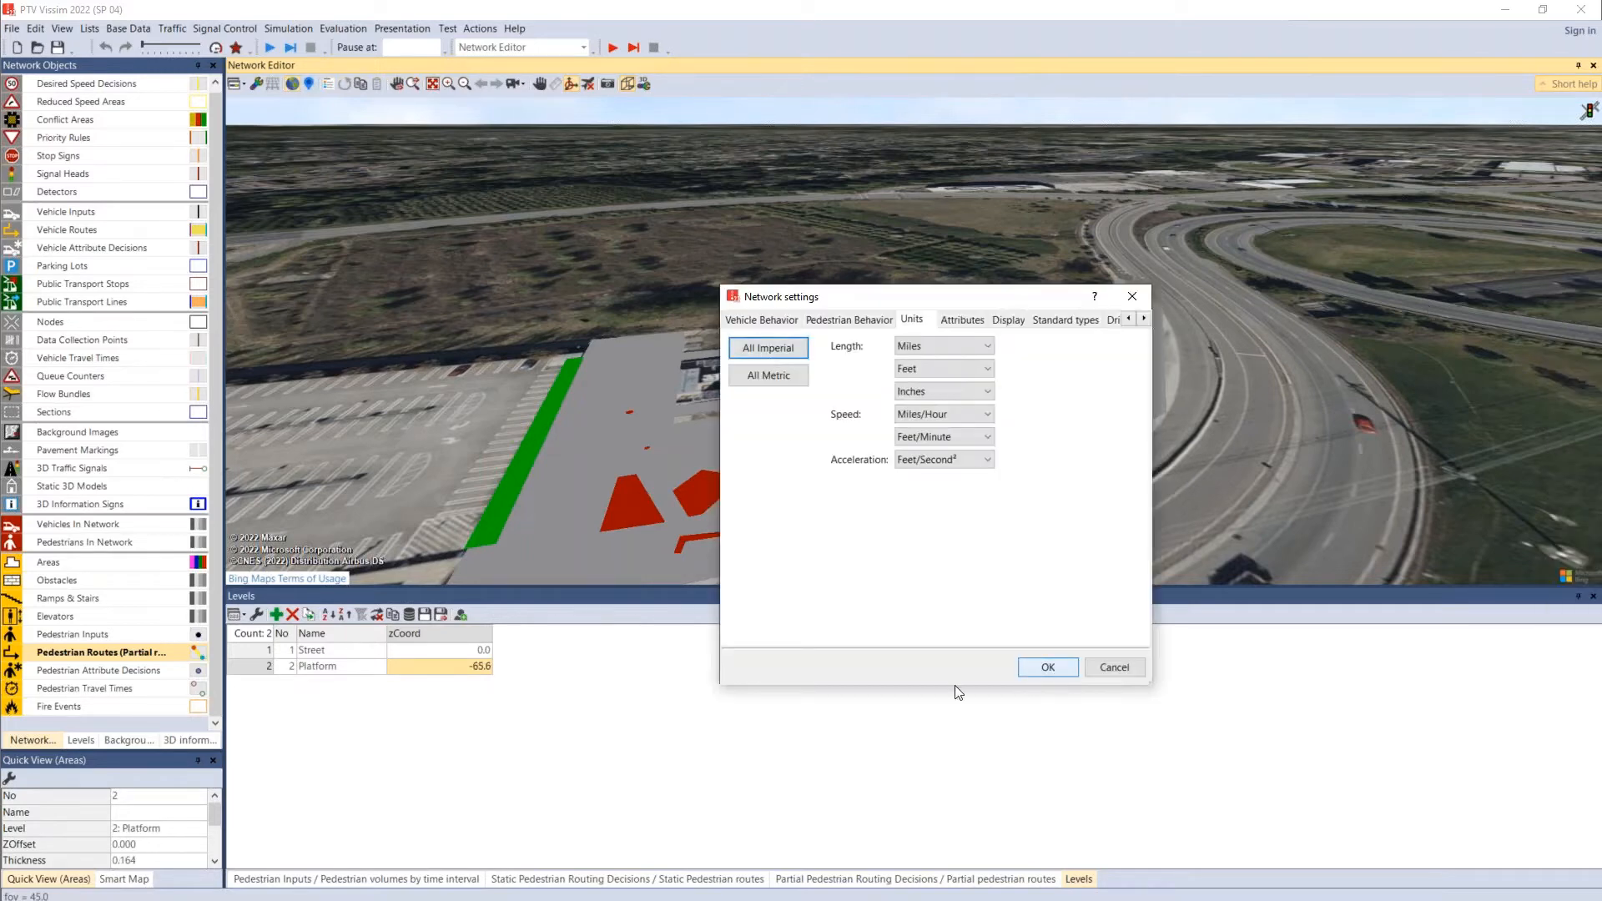
pyautogui.click(439, 666)
pyautogui.write('-20')
pyautogui.press('Return')
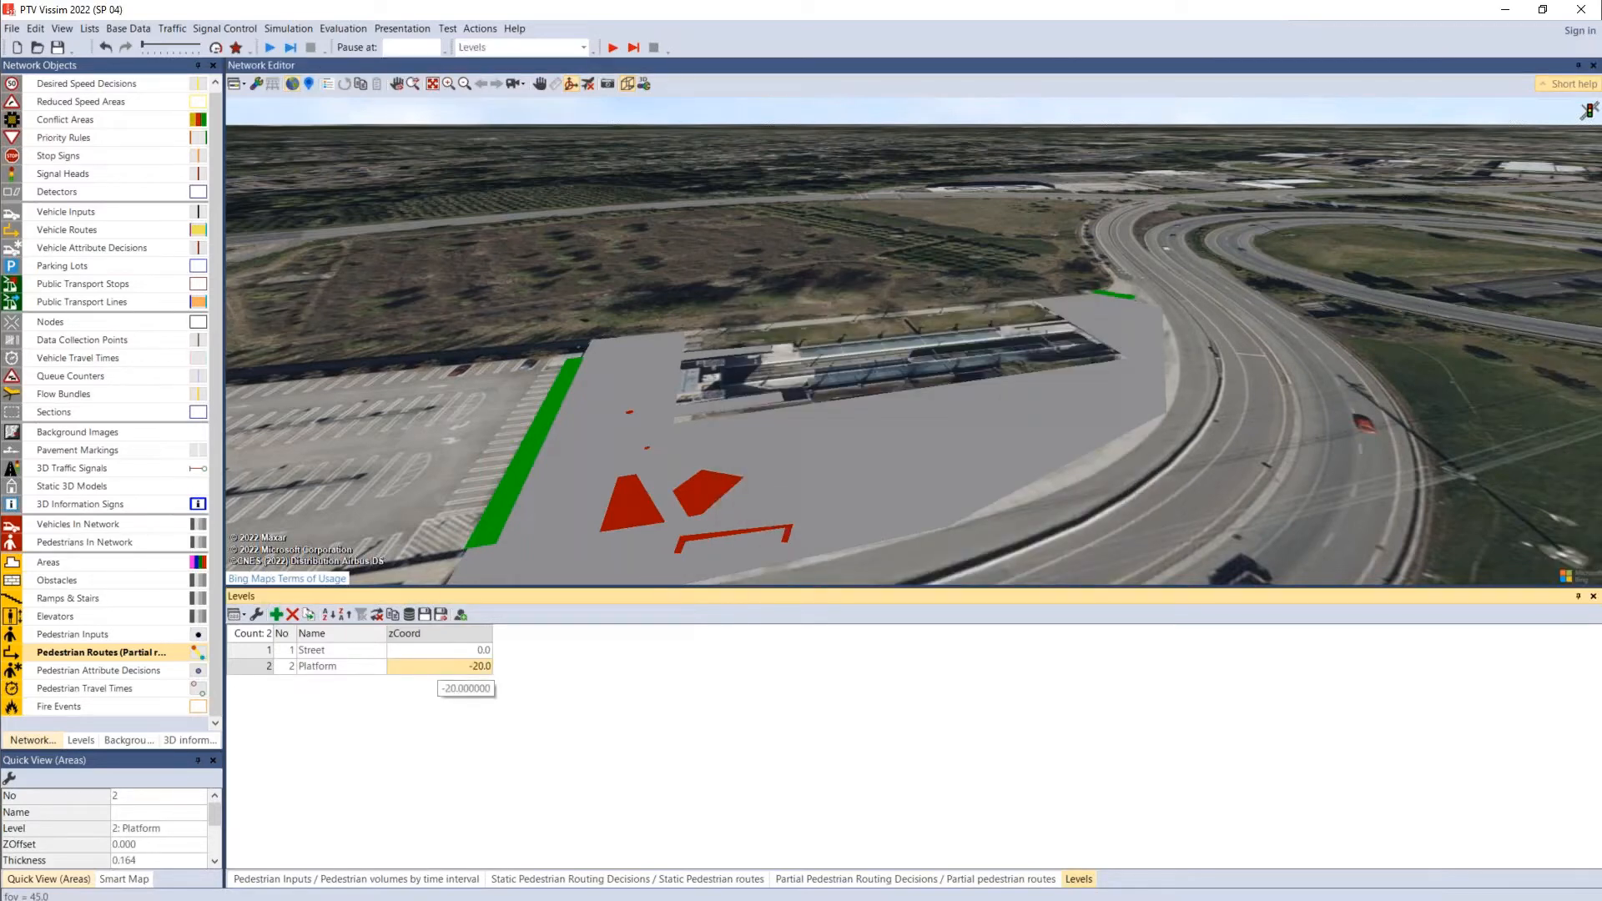
pyautogui.moveTo(457, 508); pyautogui.dragTo(433, 529)
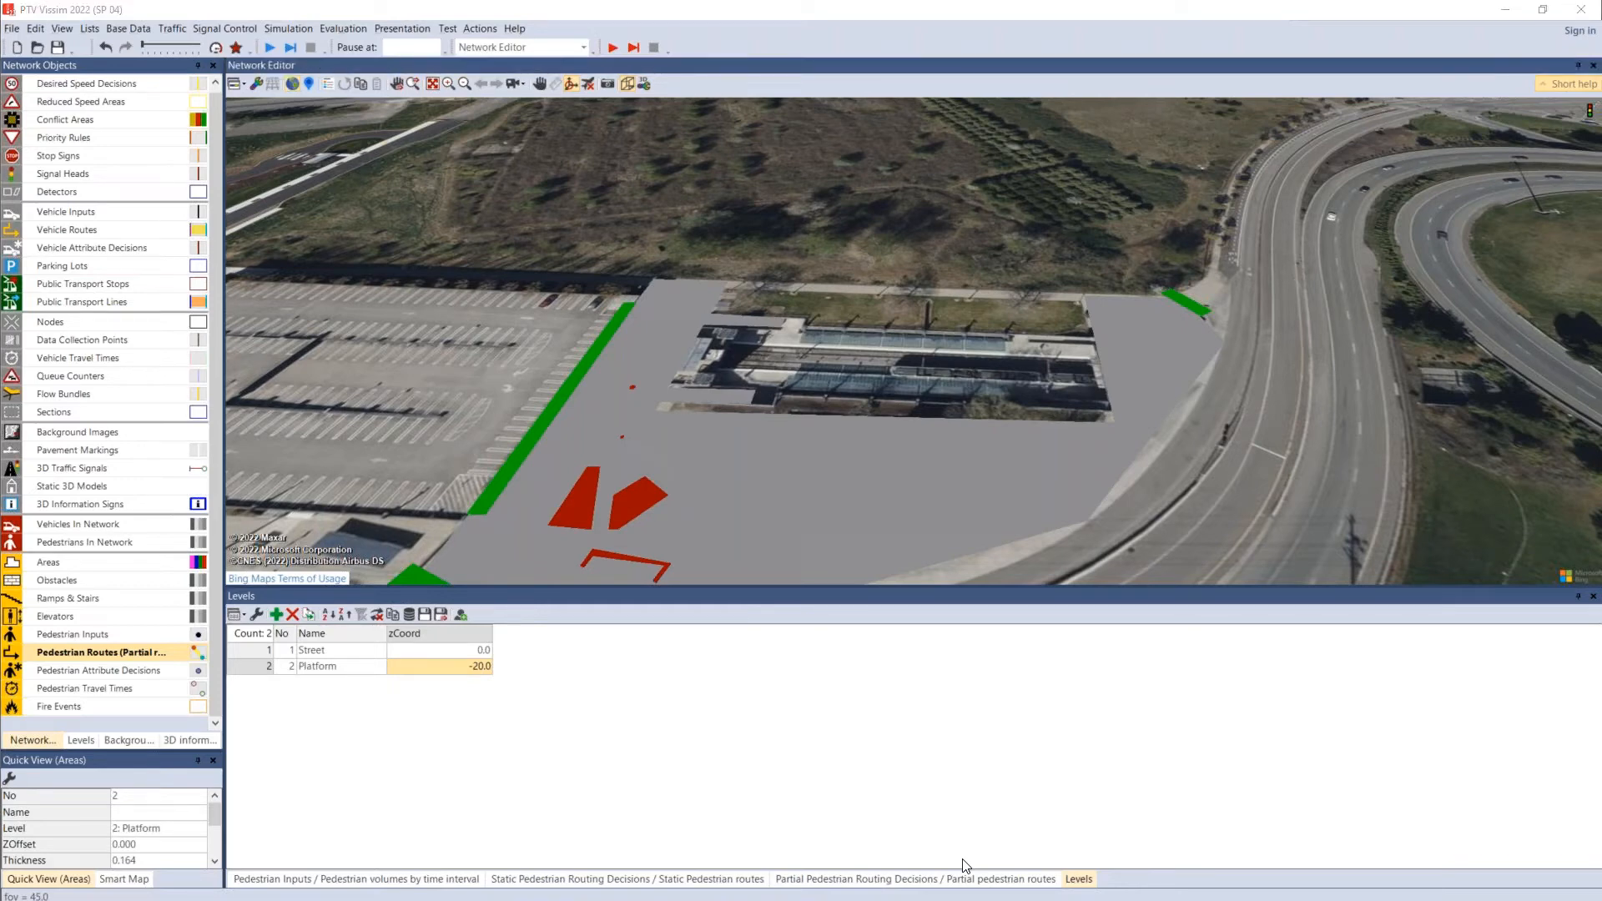
# Step: Switch to the PowerPoint slide show to review levels, vertical offsets, ramps, stairs and landings, and return to the Vissim station model
pyautogui.hotkey('alt', 'Tab')
pyautogui.hotkey('alt', 'Tab')
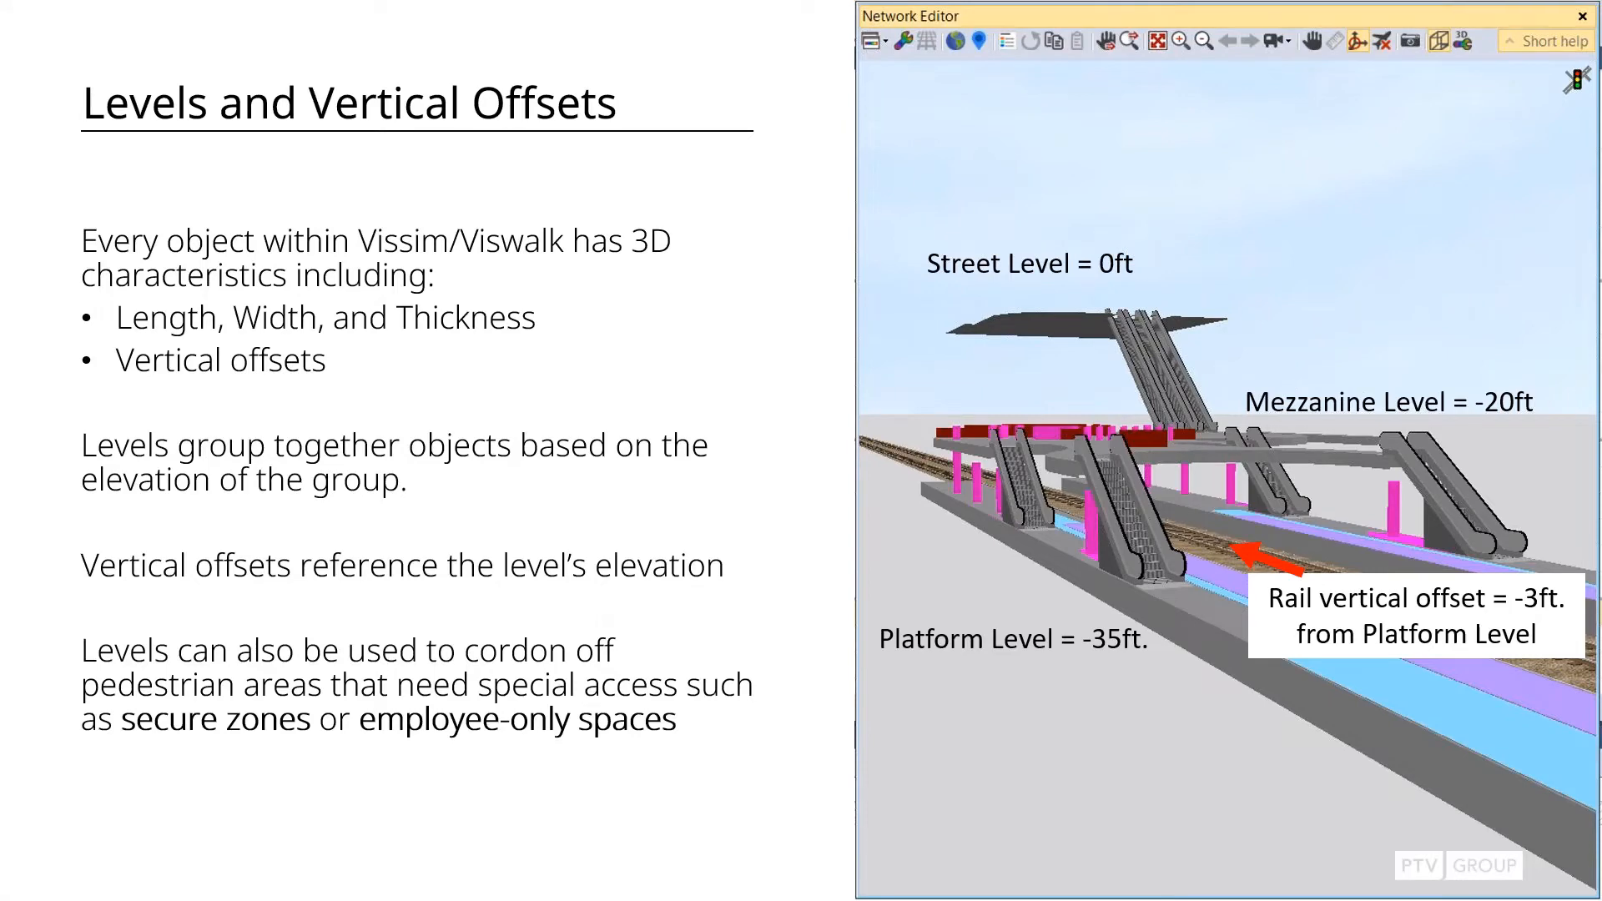
pyautogui.press('Right')
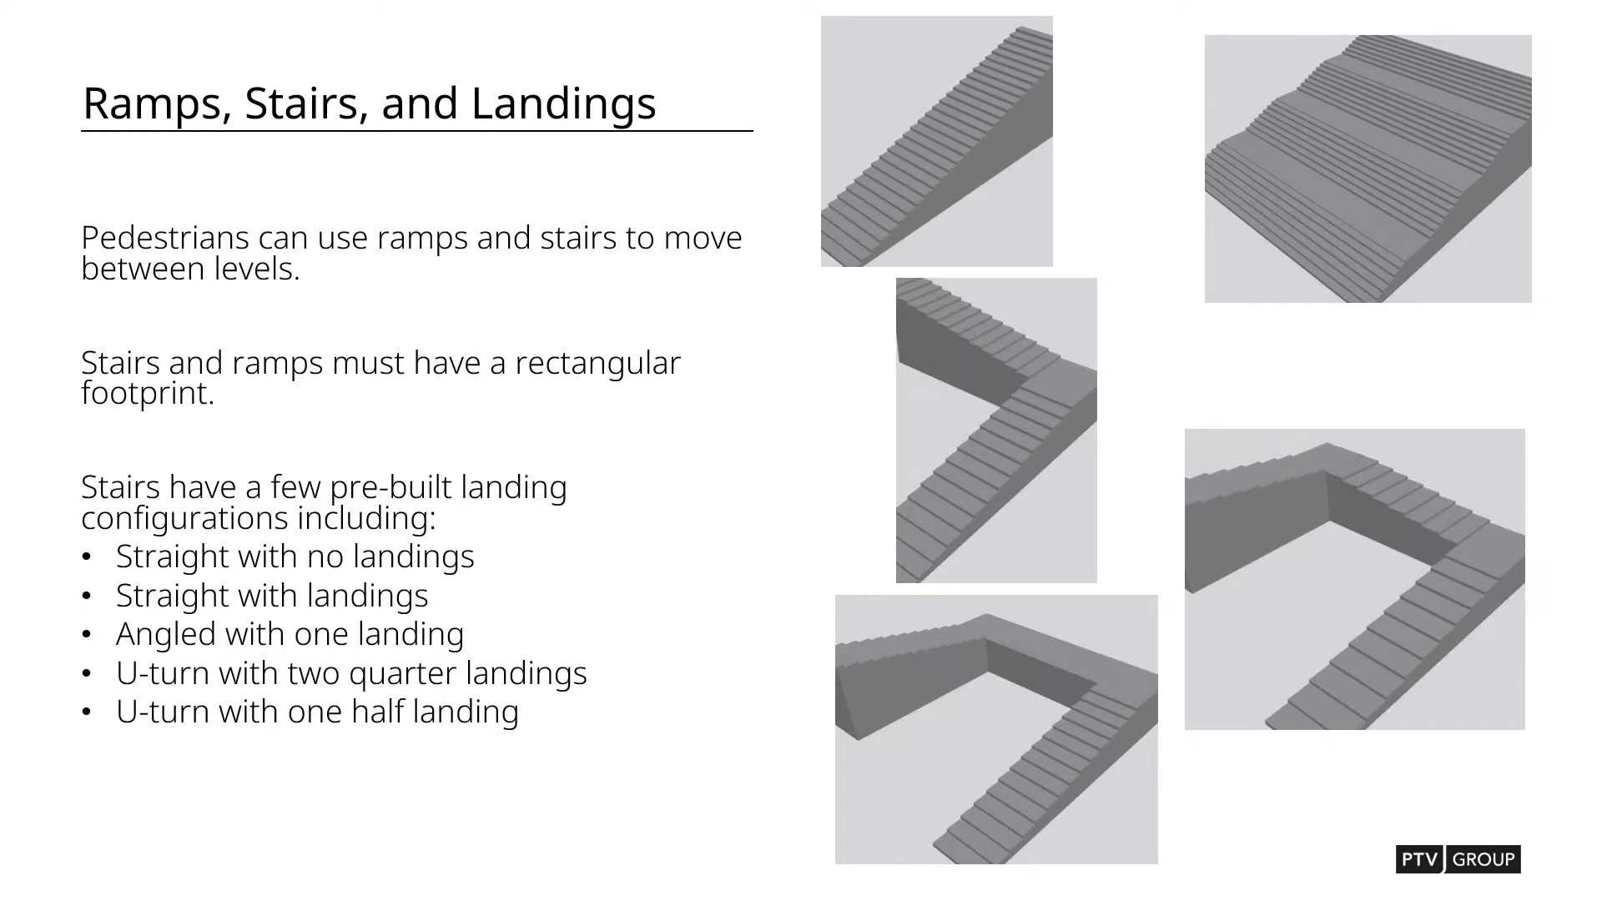
pyautogui.hotkey('alt', 'Tab')
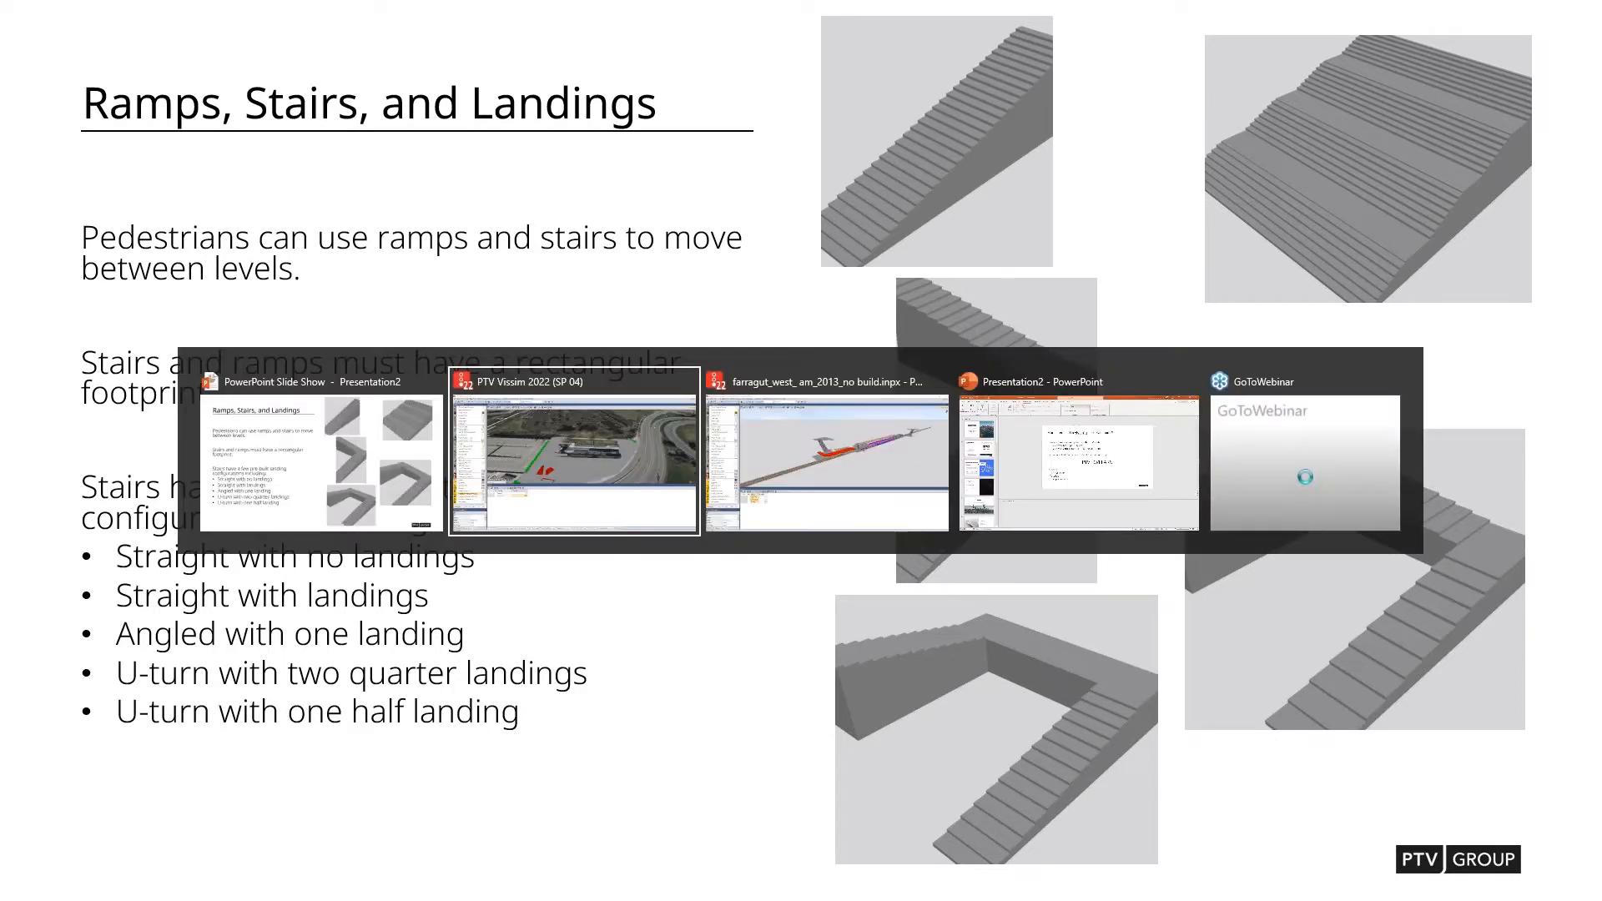
pyautogui.hotkey('alt', 'Tab')
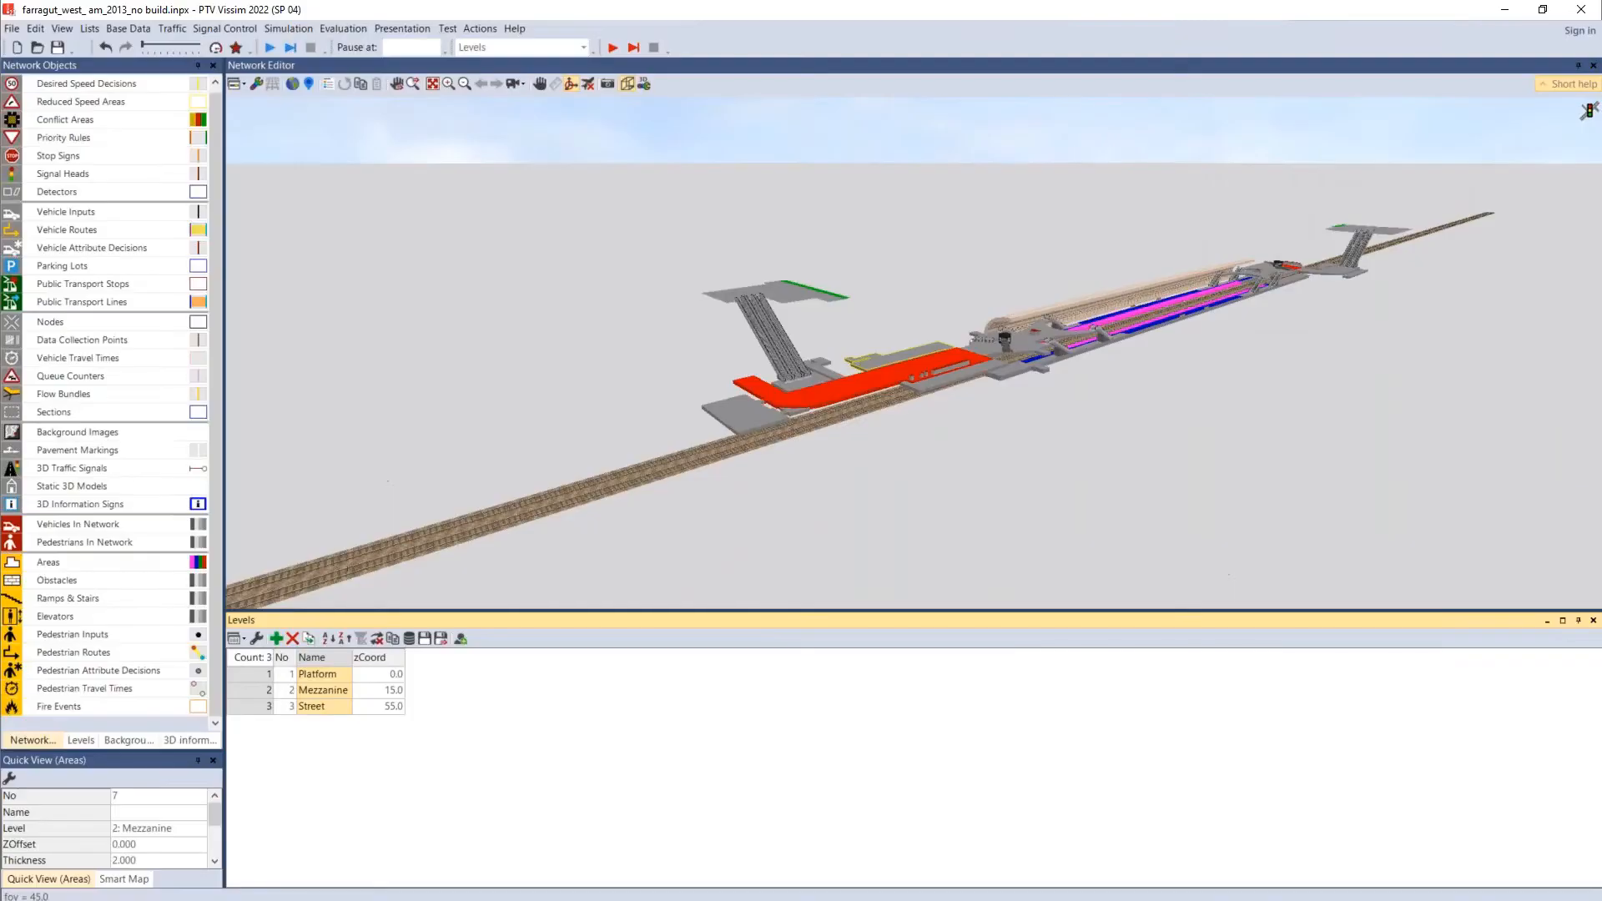
pyautogui.hotkey('alt', 'Tab')
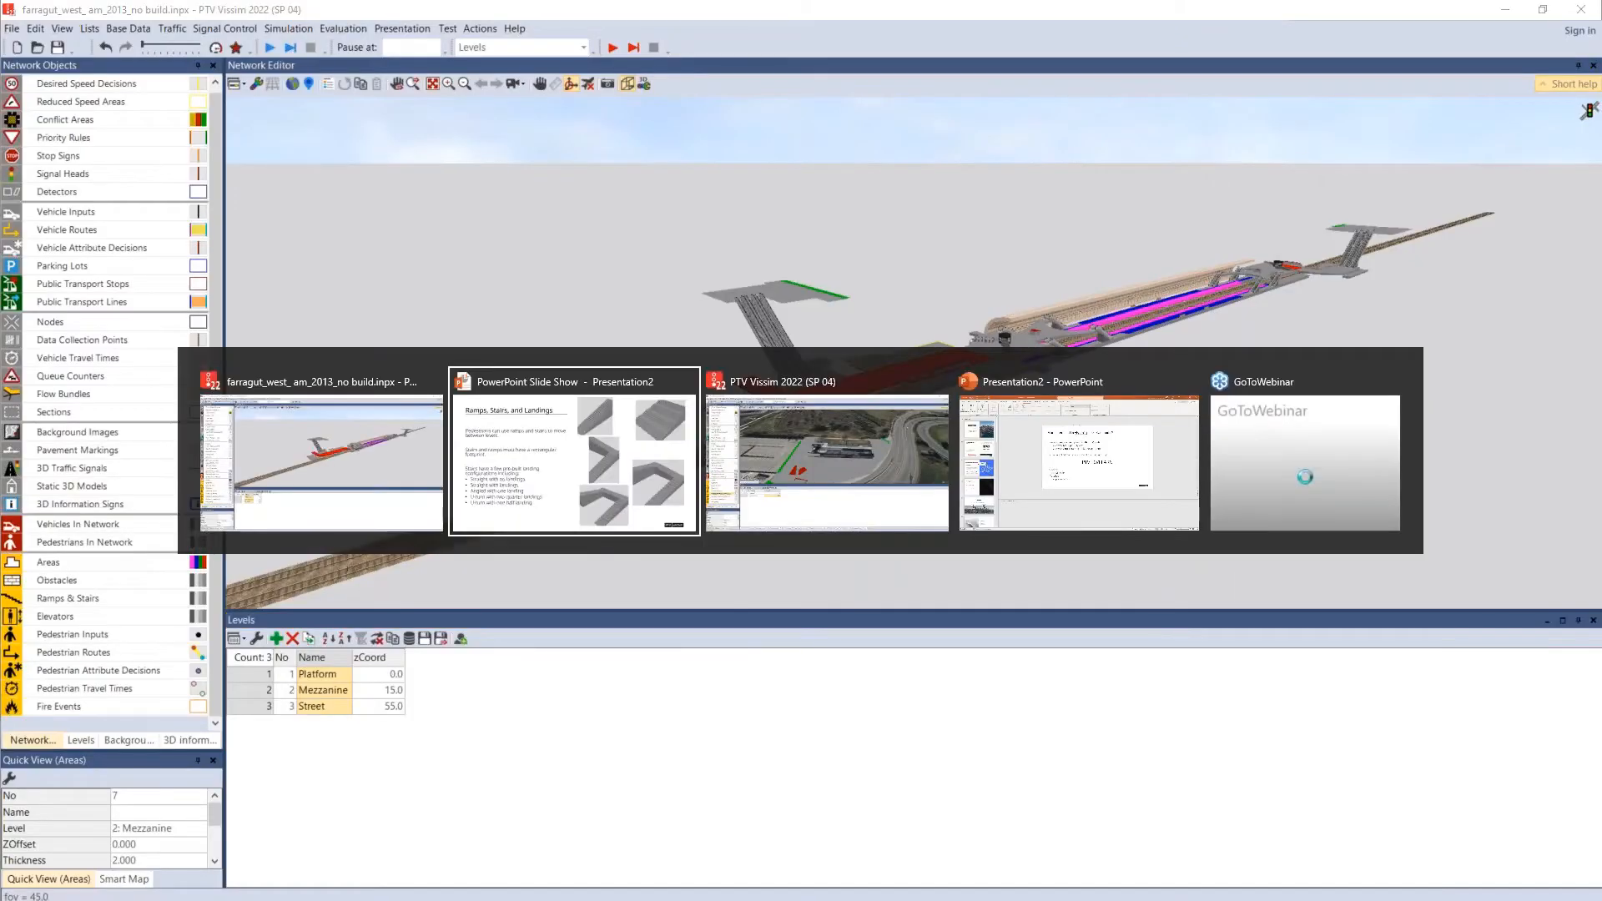
pyautogui.hotkey('alt', 'Tab')
# Step: Return to the 2D view and delete the two street-level areas beside the western ends of the platforms
pyautogui.click(630, 83)
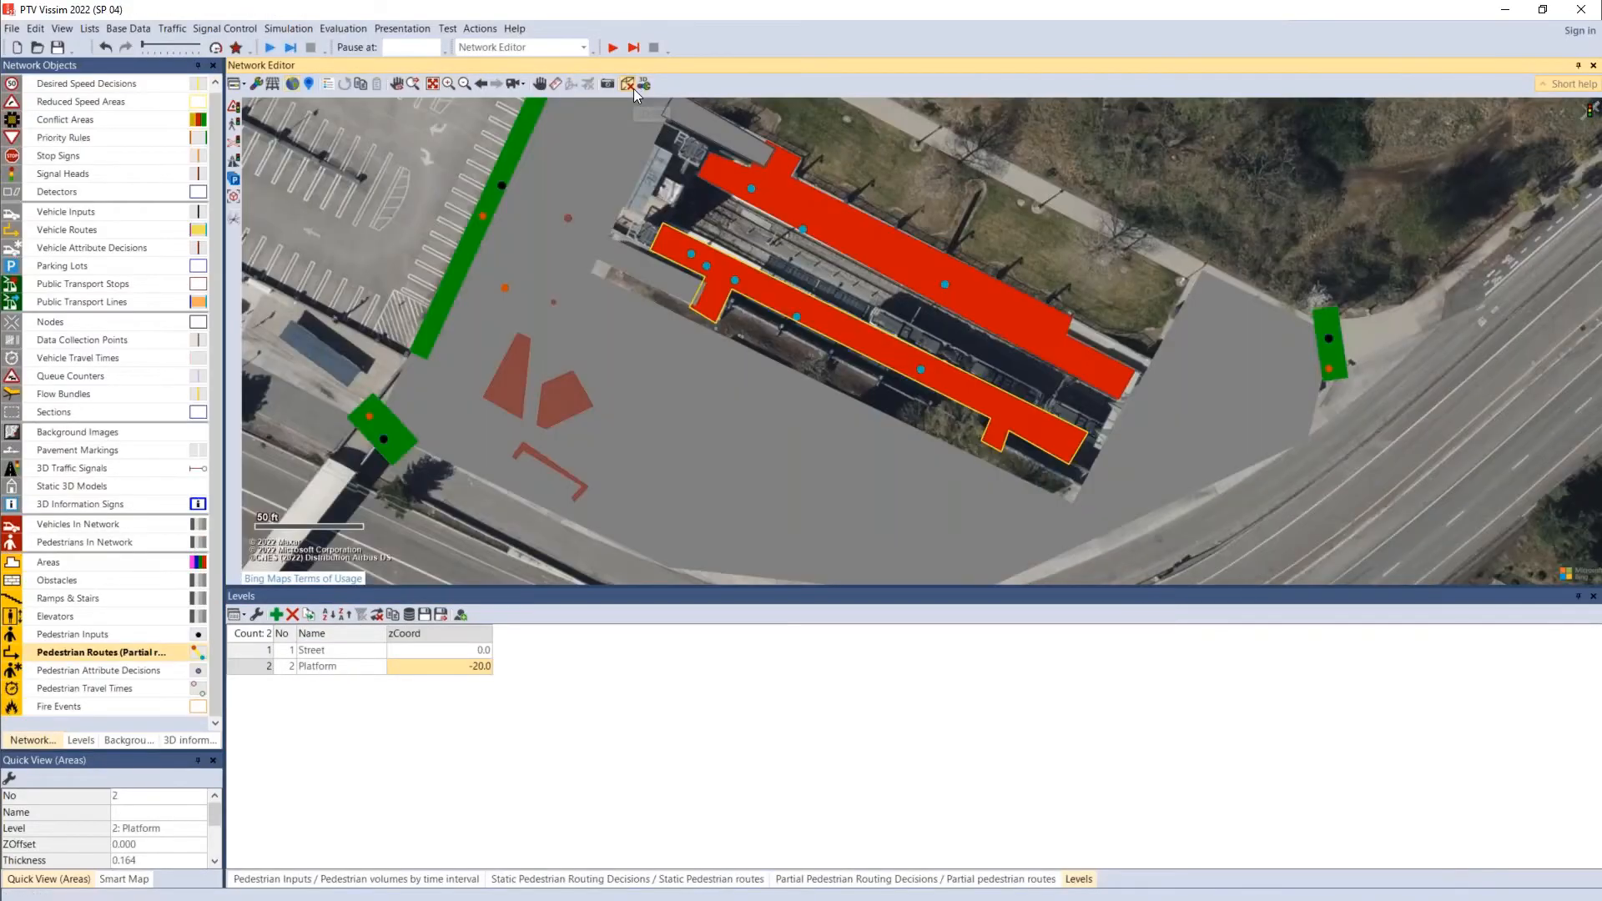
pyautogui.moveTo(761, 243); pyautogui.dragTo(836, 348)
pyautogui.click(807, 238)
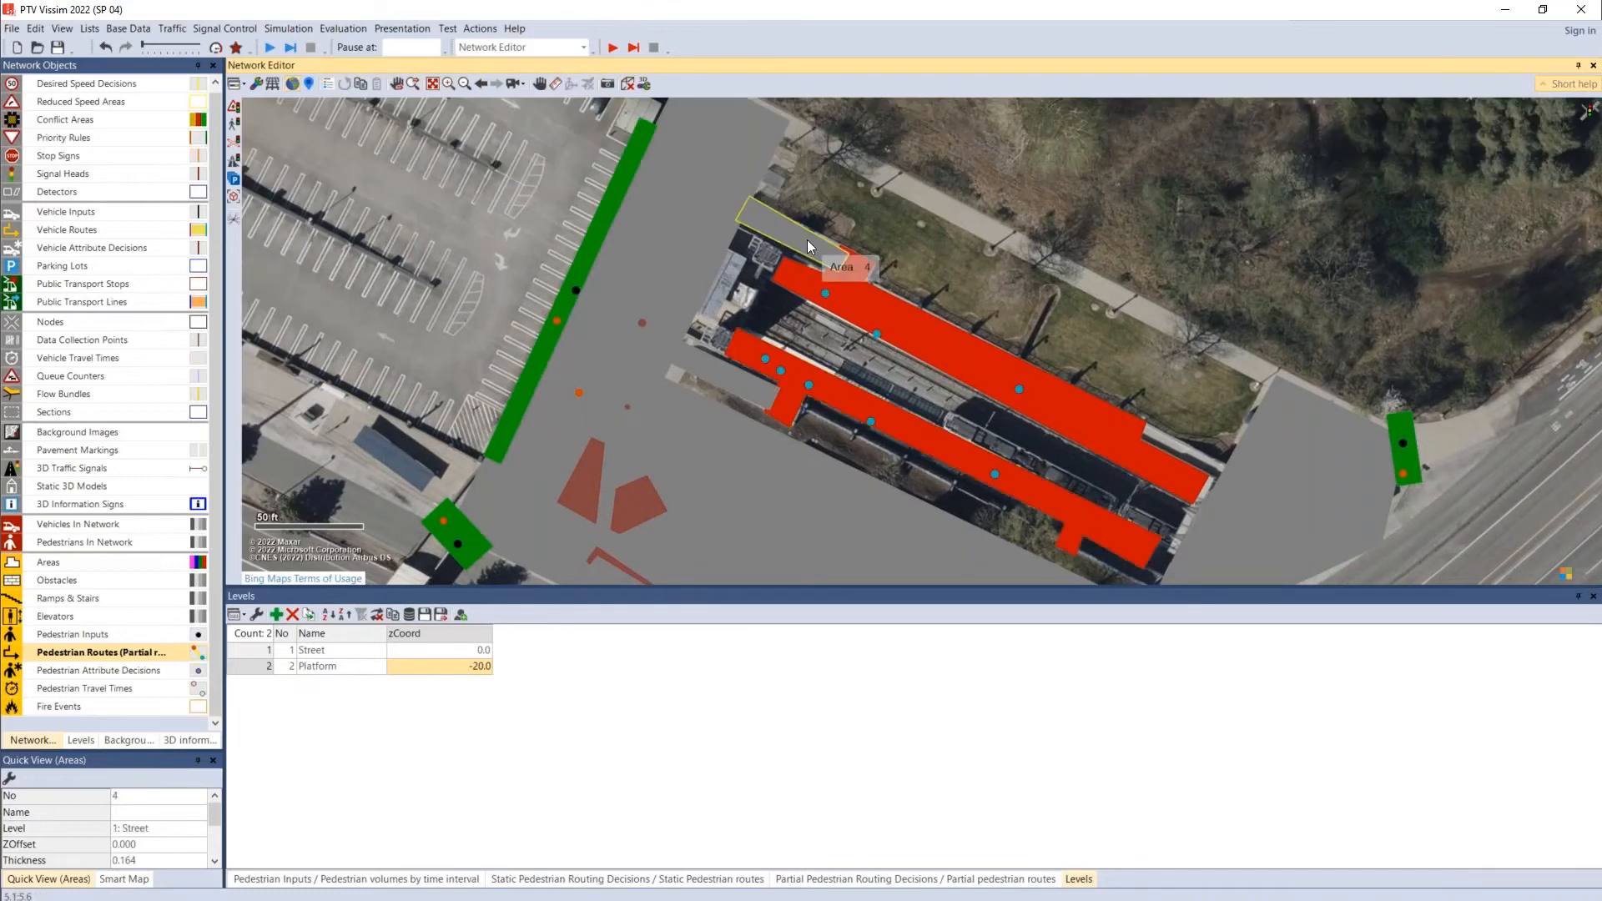
pyautogui.press('Delete')
pyautogui.press('Delete')
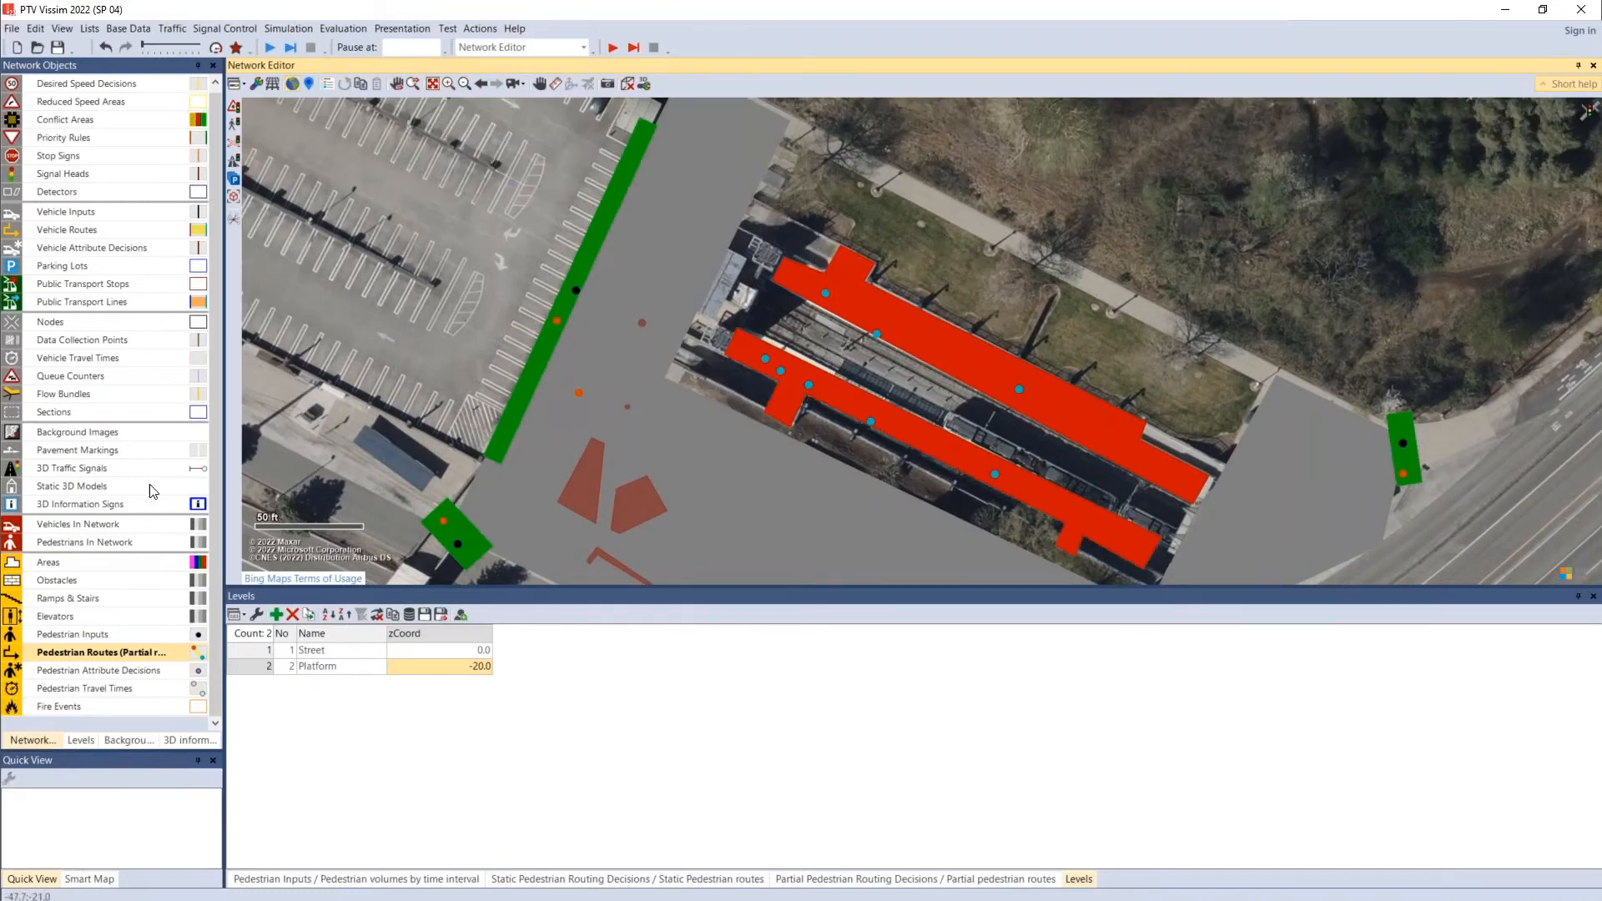
# Step: Draw a ramp about 50.3 ft long and 6.1 ft wide from the street area's edge to the southern platform's western extension
pyautogui.click(91, 603)
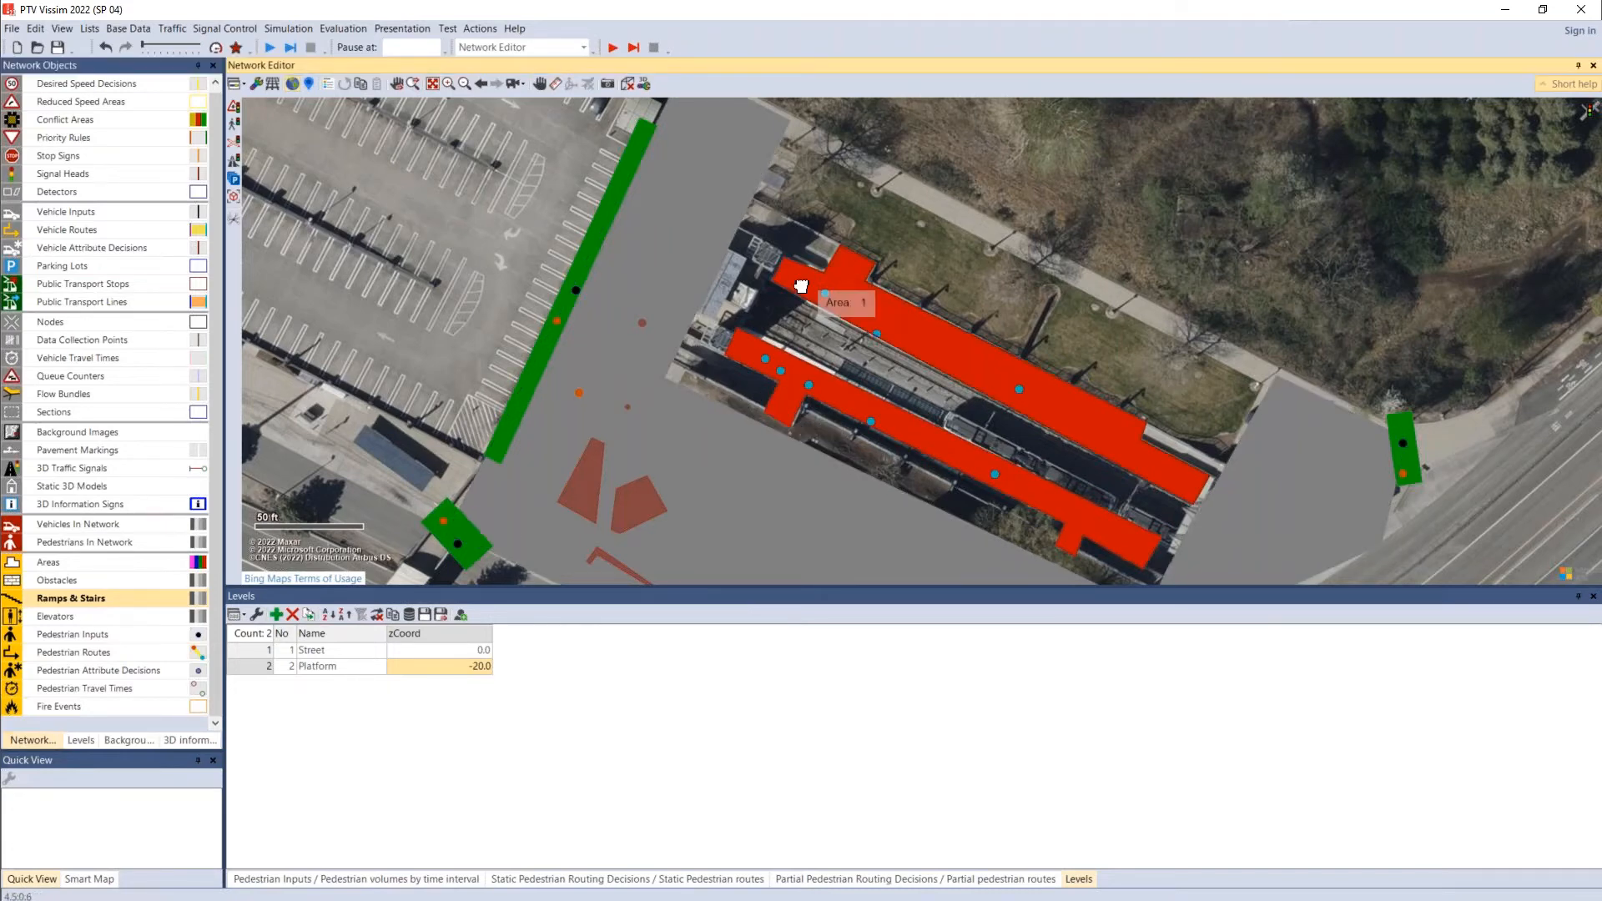
pyautogui.scroll(2, 732, 404)
pyautogui.scroll(2, 733, 404)
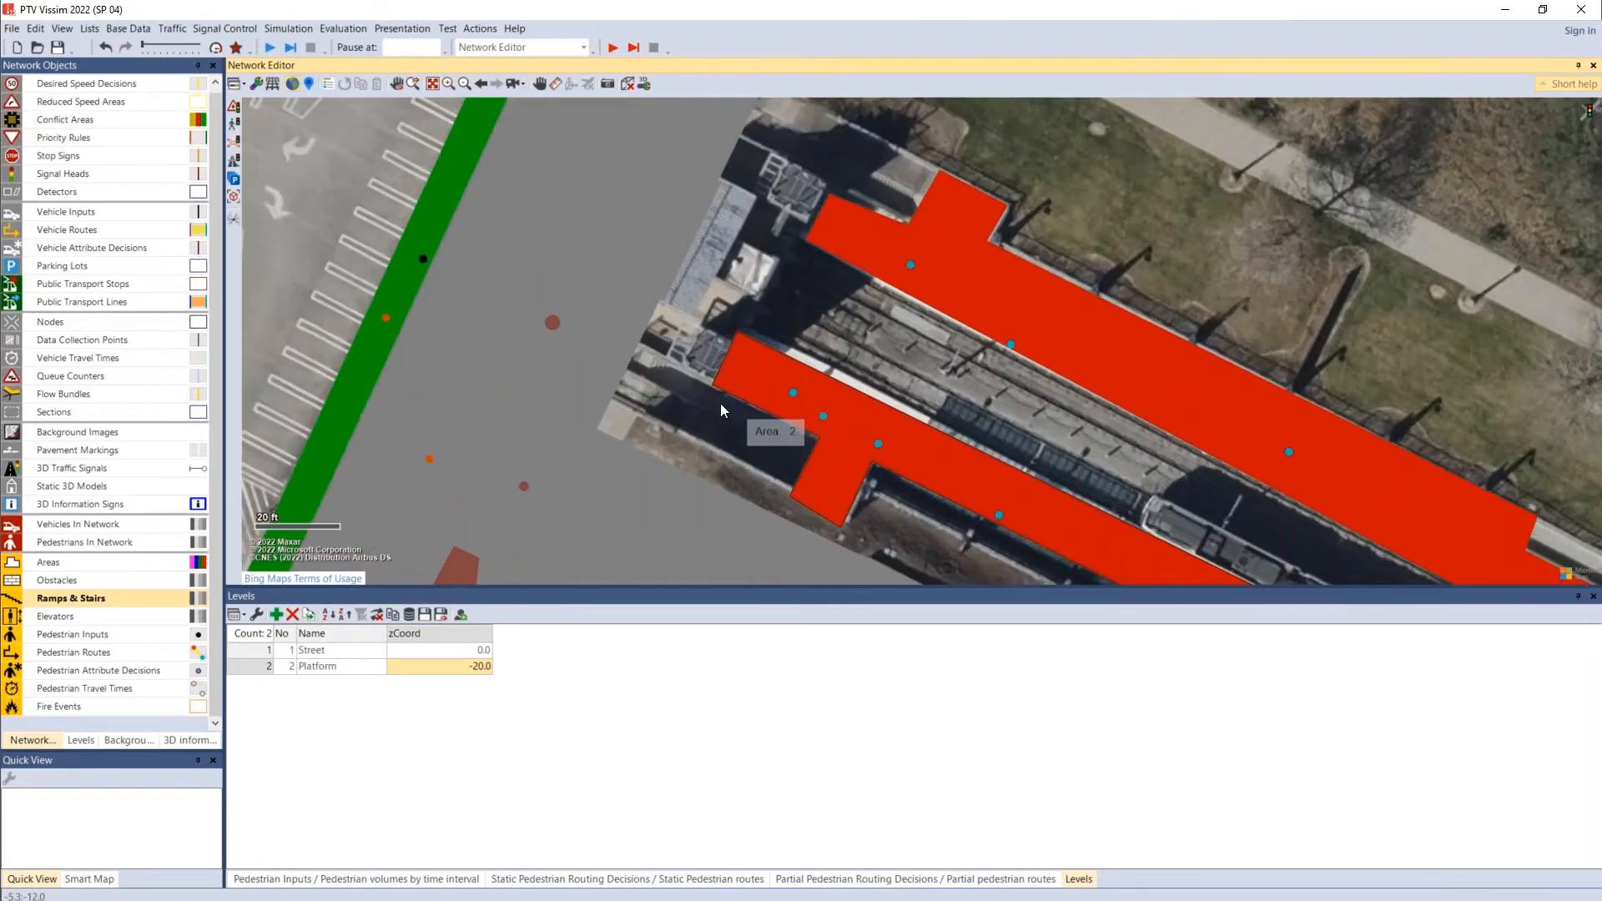
pyautogui.scroll(2, 668, 404)
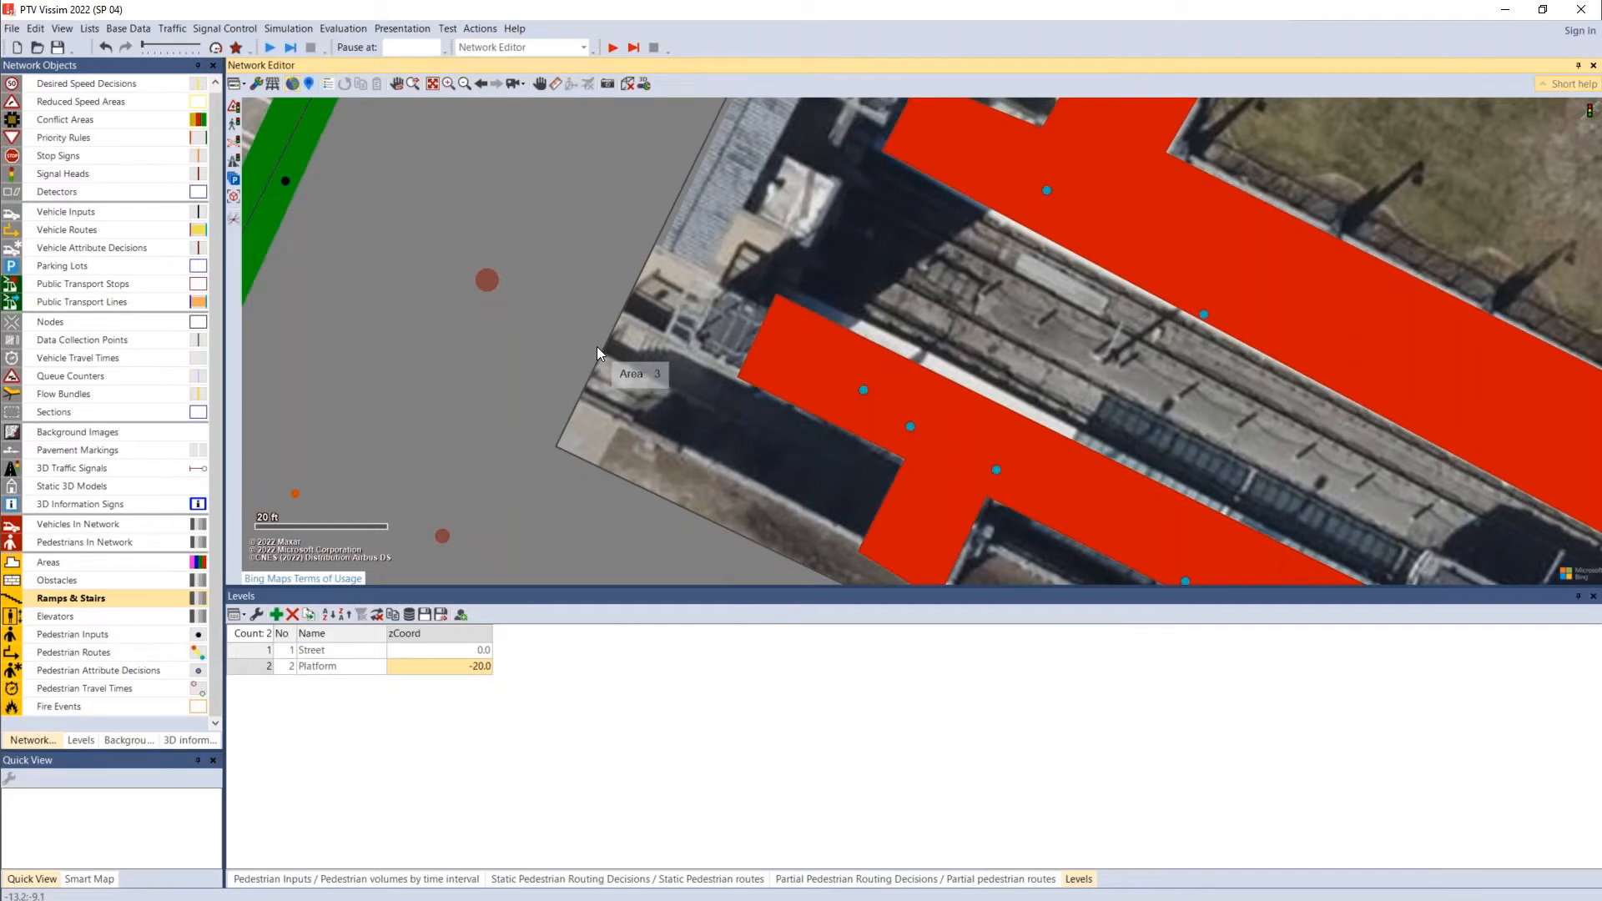
pyautogui.moveTo(597, 347); pyautogui.dragTo(889, 499)
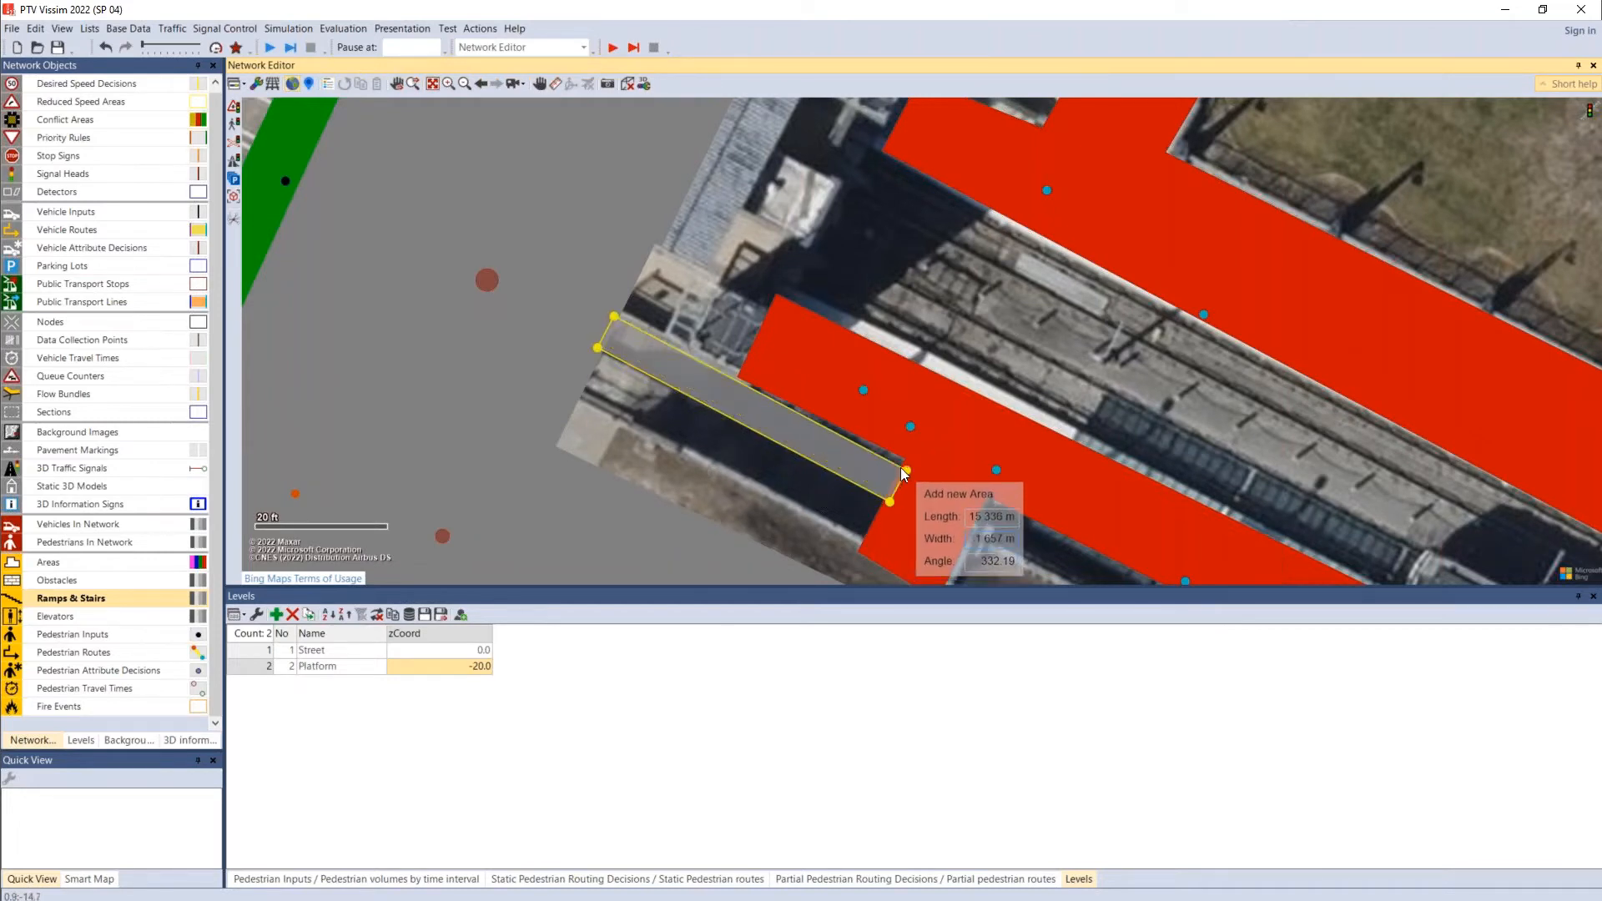
pyautogui.click(910, 478)
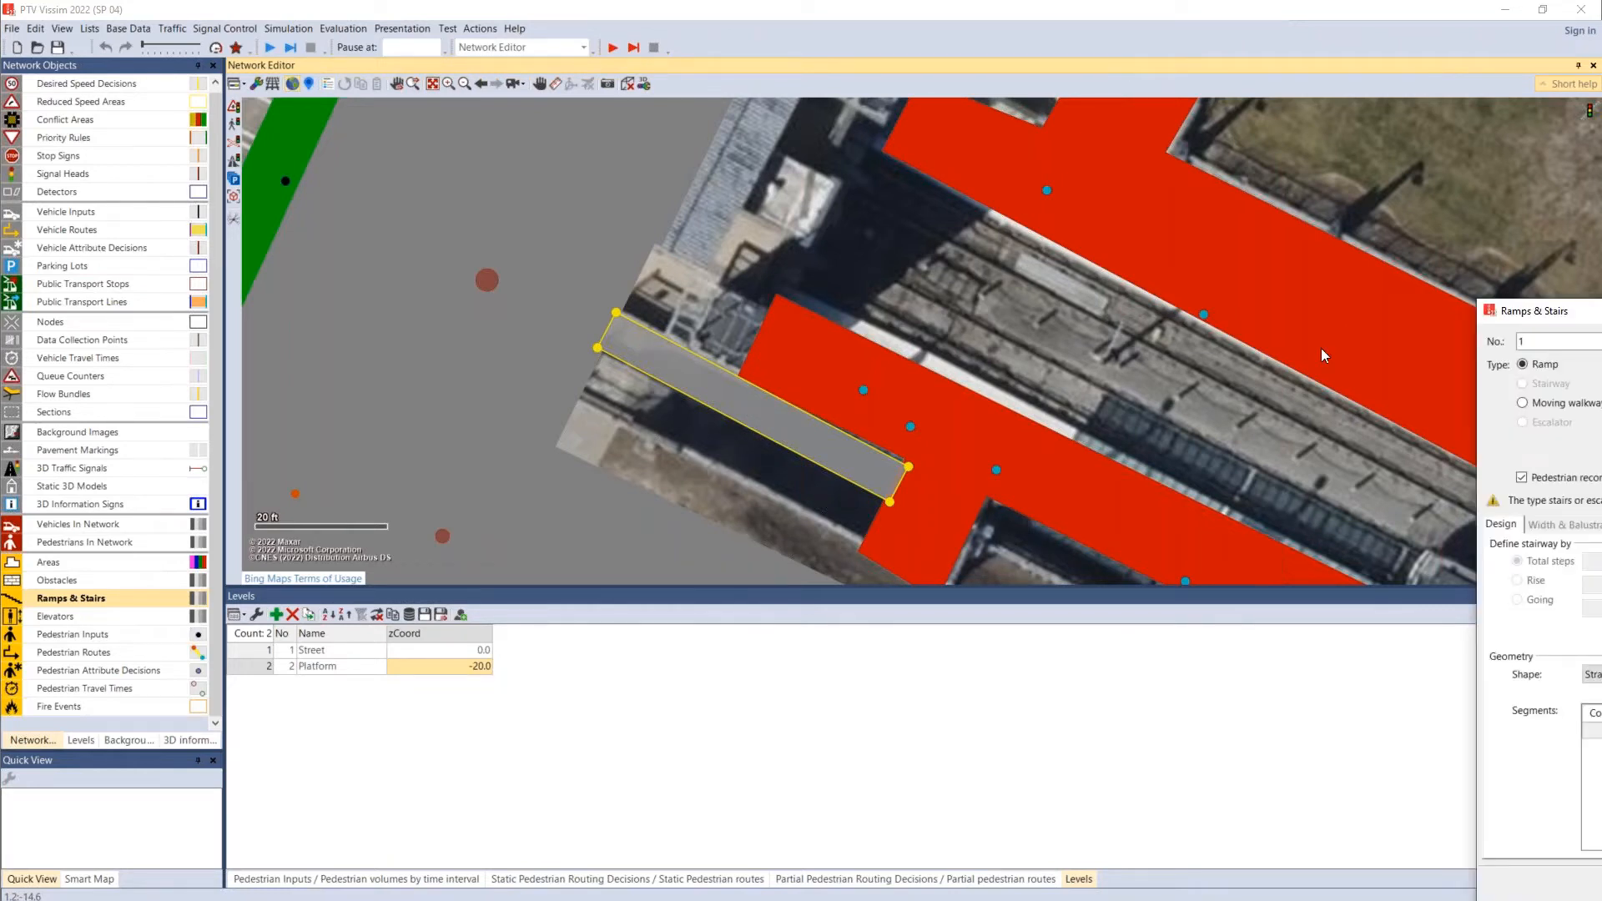
# Step: Keep the ramp's start level at 1: Street and set its end level to 2: Platform
pyautogui.click(1274, 279)
pyautogui.click(1273, 280)
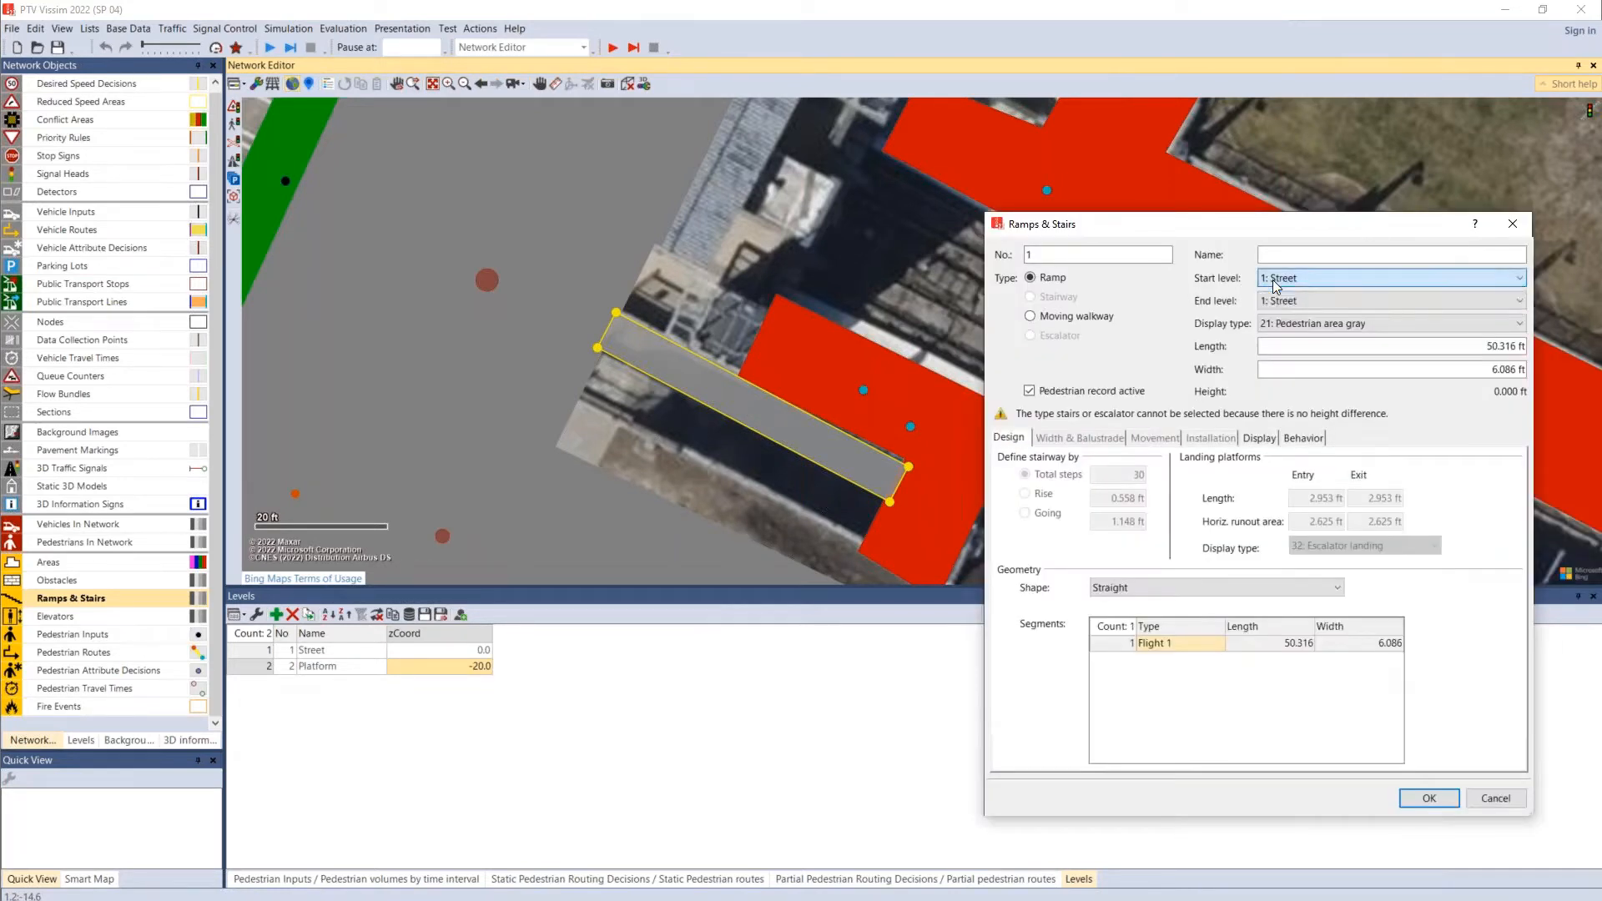
pyautogui.click(1277, 301)
pyautogui.click(1280, 296)
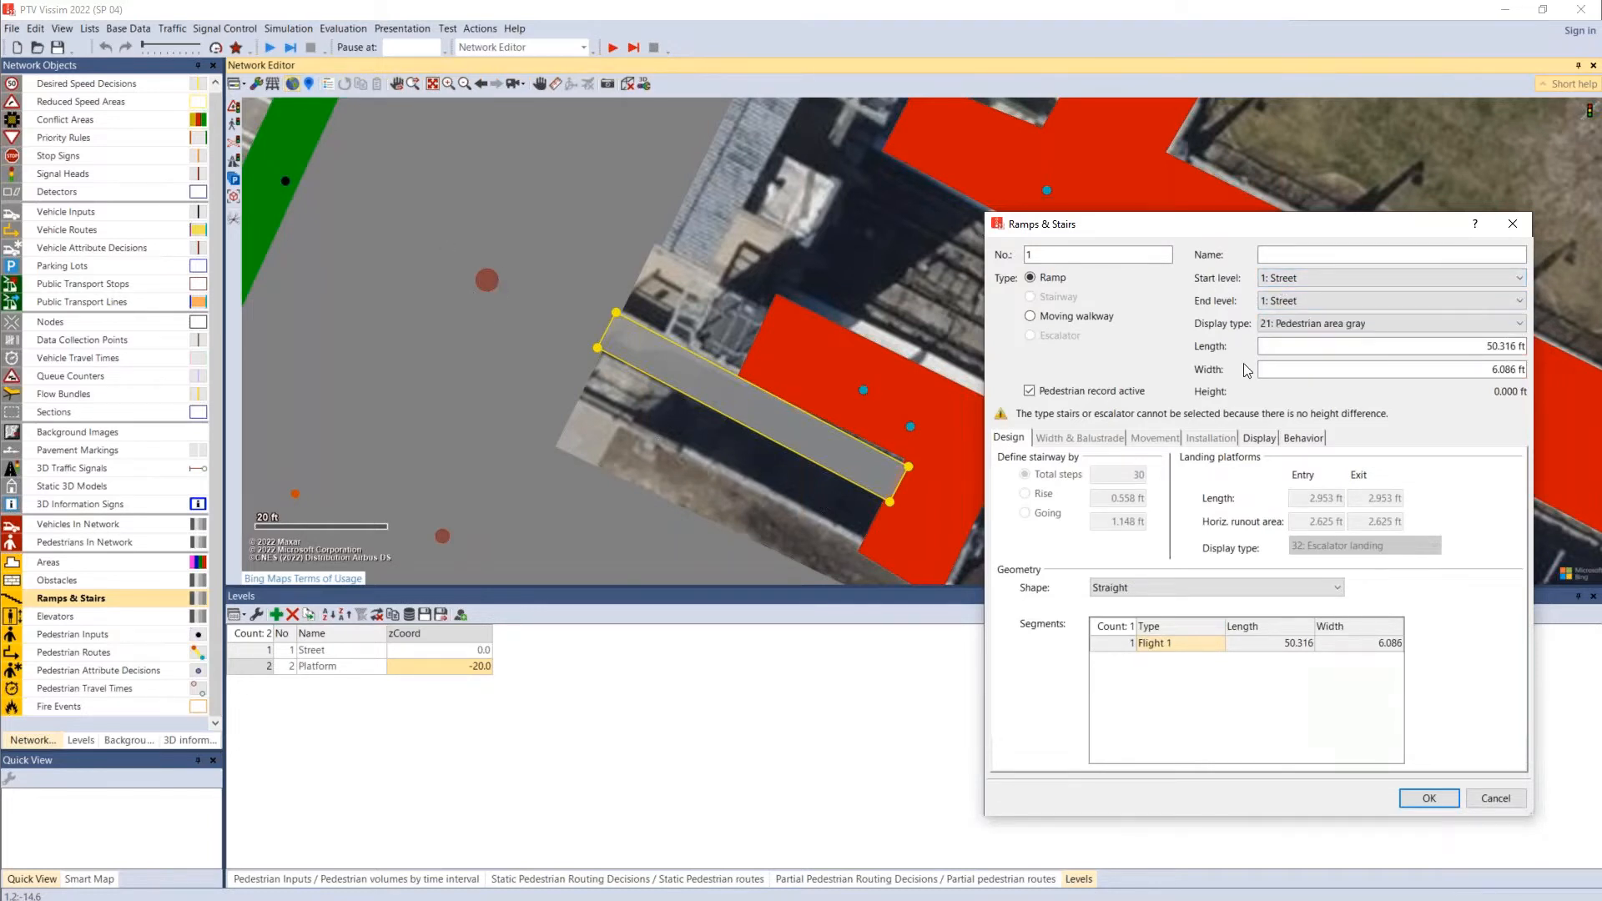
pyautogui.click(1284, 299)
pyautogui.click(1291, 328)
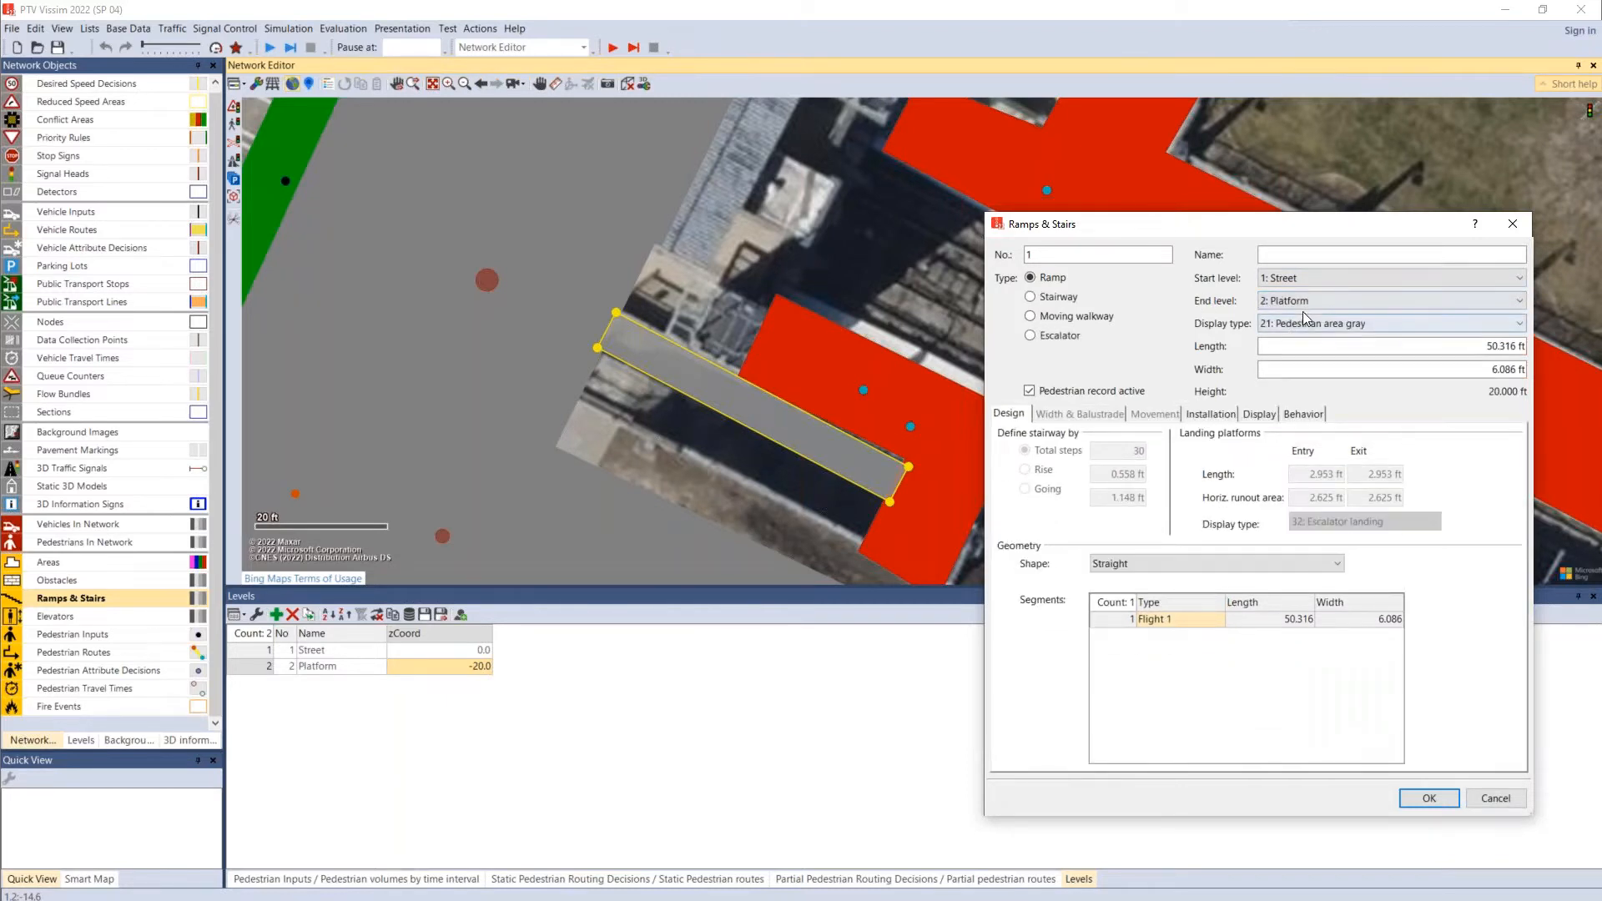
# Step: Switch the element's type to Stairway and back to Ramp, and set its end level back to 1: Street
pyautogui.click(1285, 303)
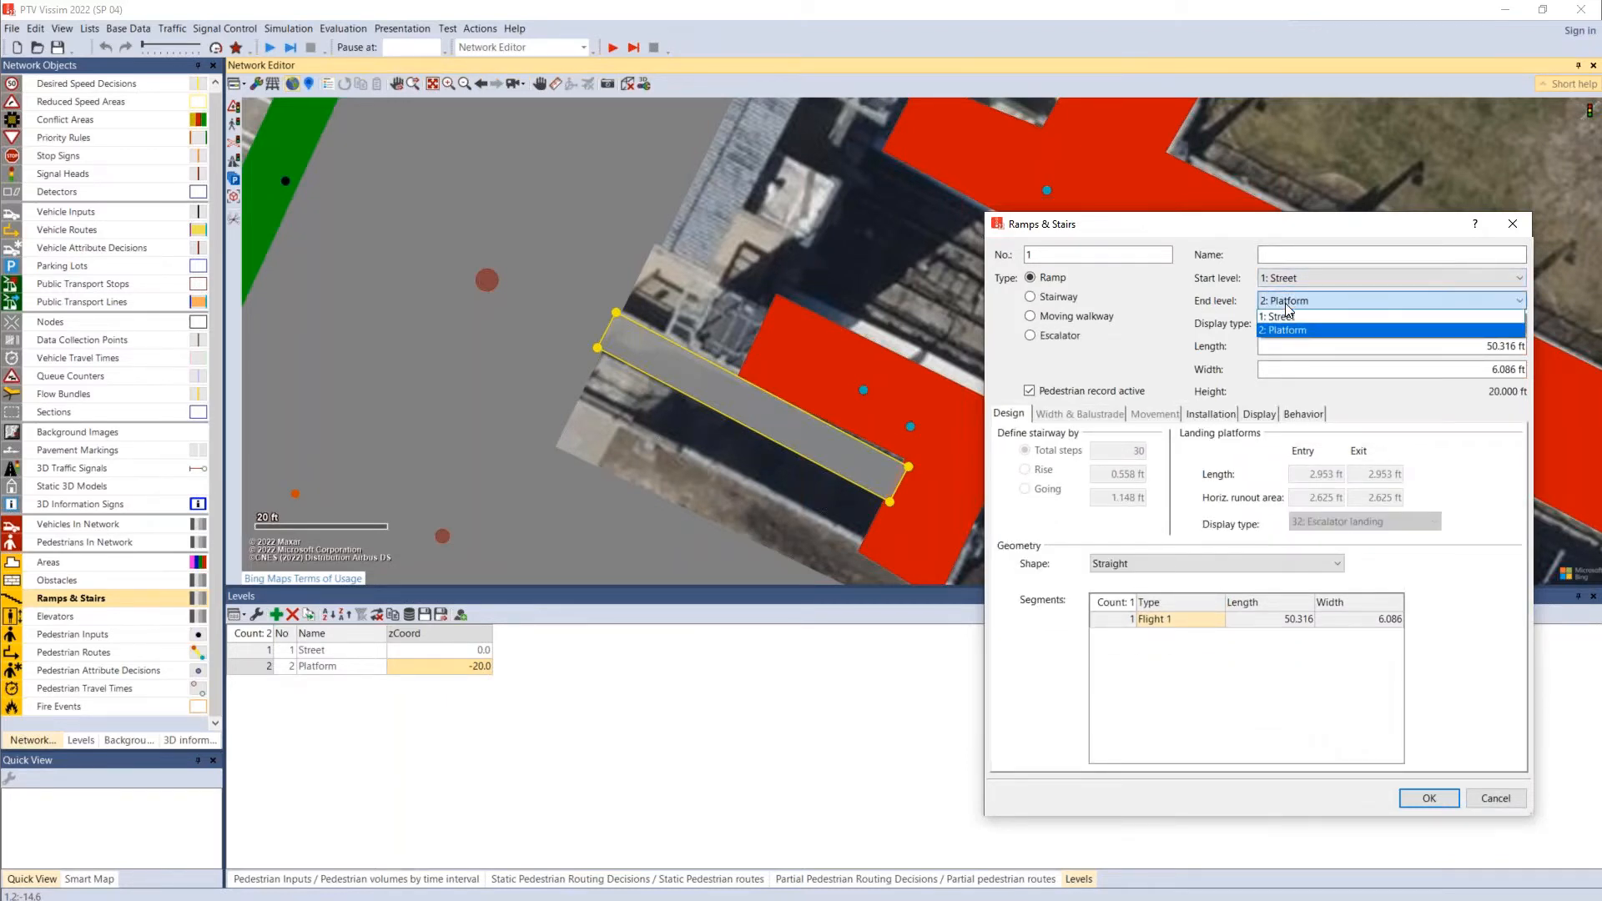
pyautogui.click(1033, 301)
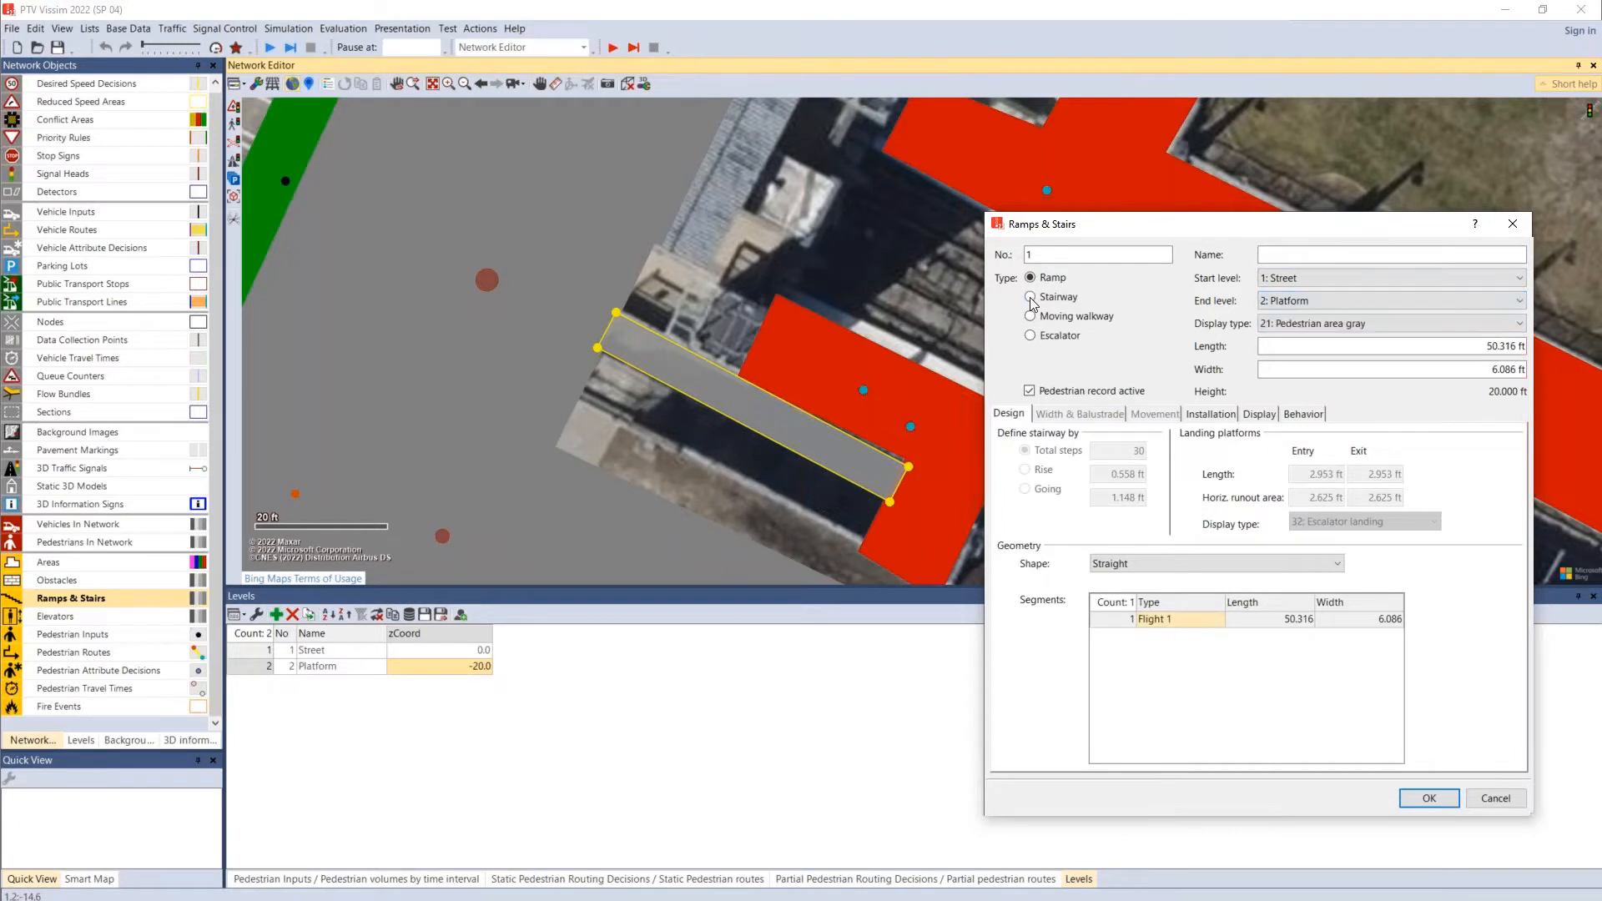
pyautogui.click(1032, 298)
pyautogui.click(1031, 280)
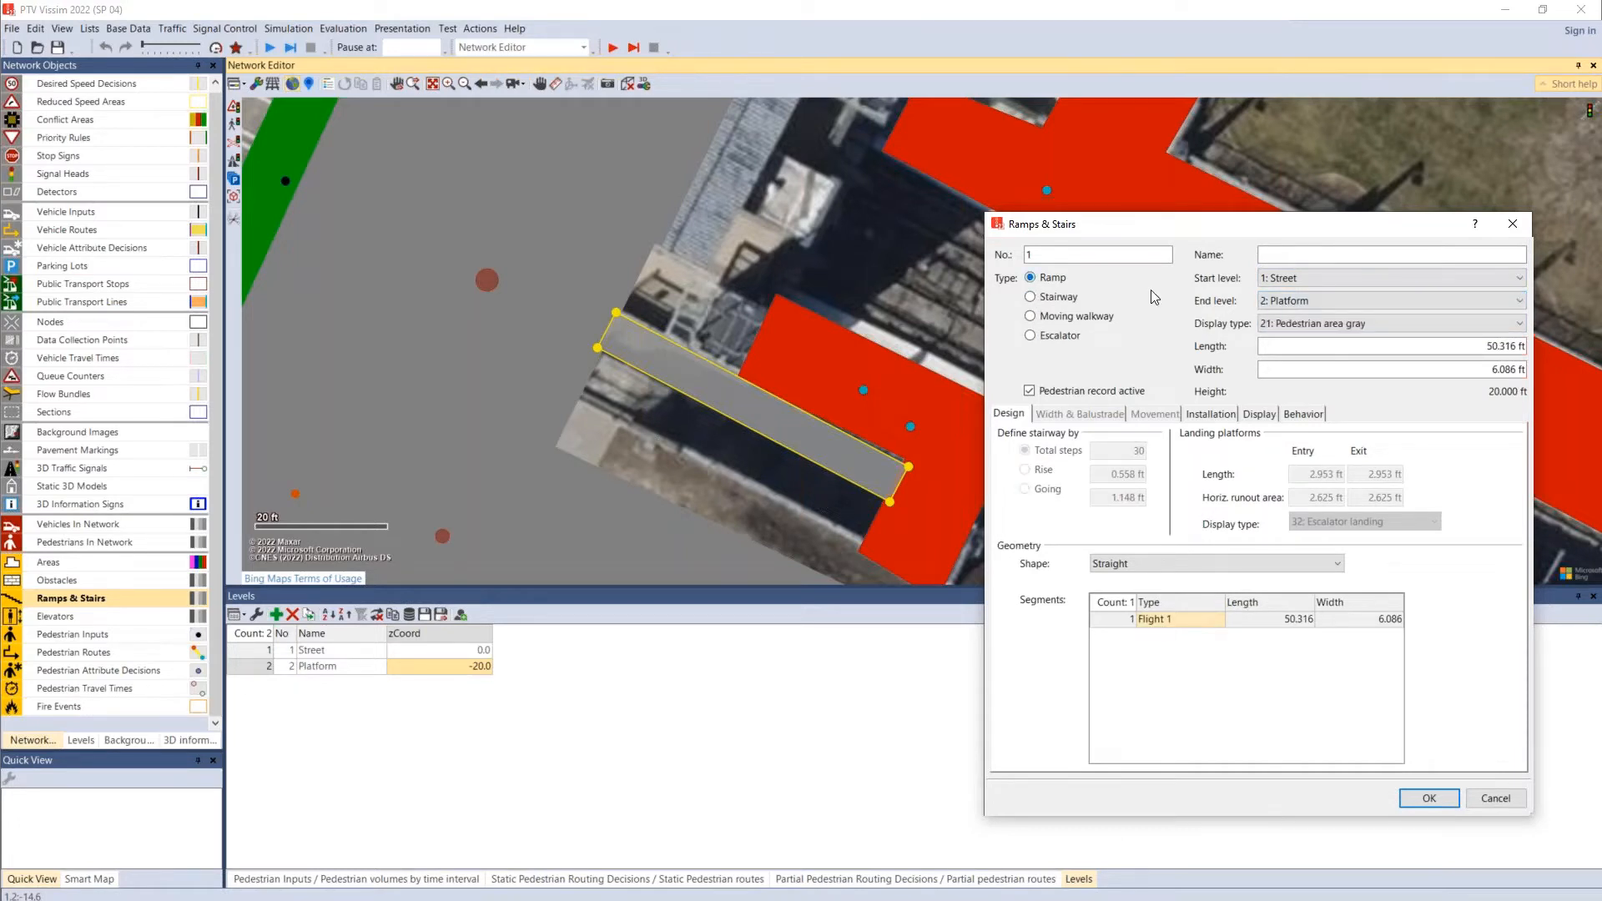
pyautogui.click(1297, 302)
pyautogui.click(1289, 315)
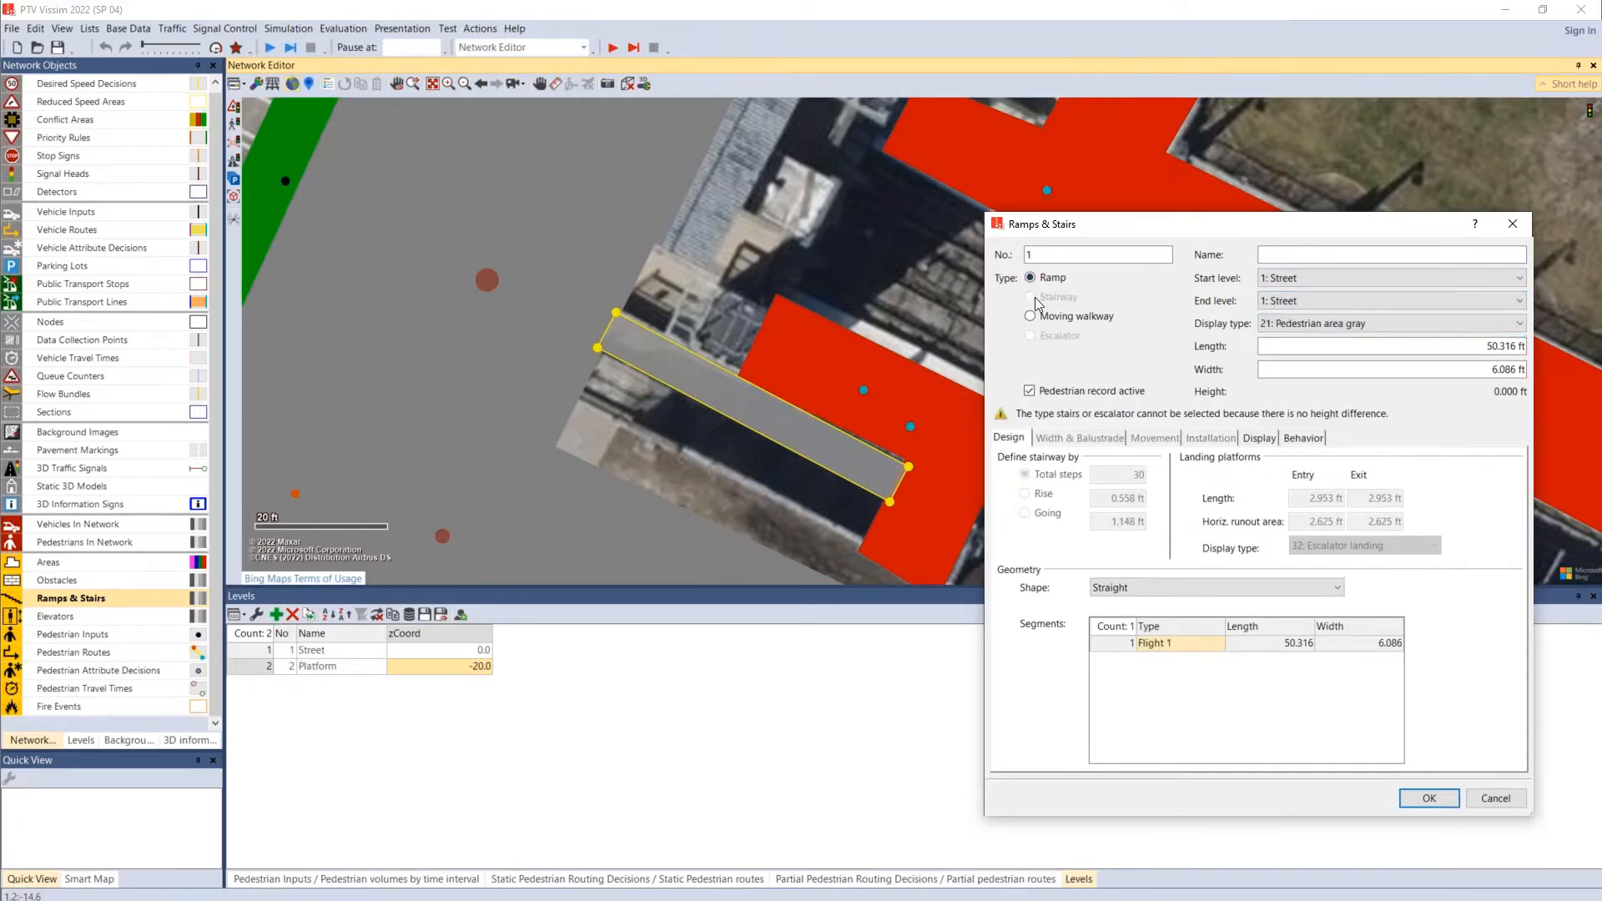
# Step: Set the element's end level to 2: Platform and its type to Stairway
pyautogui.click(1269, 304)
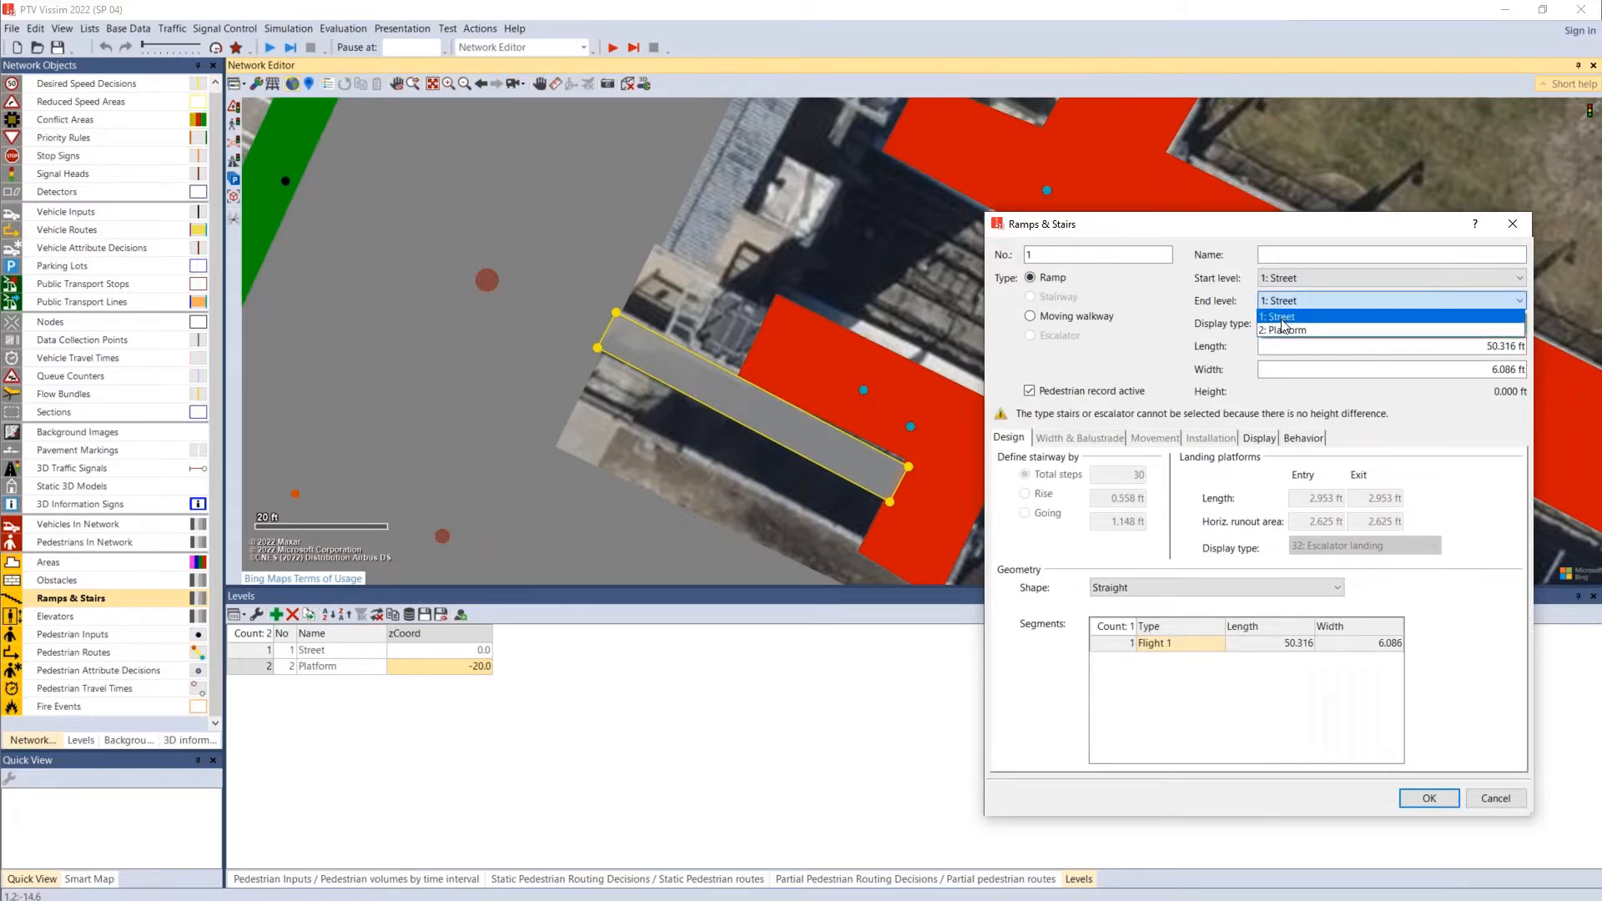
pyautogui.click(1284, 327)
pyautogui.click(1032, 298)
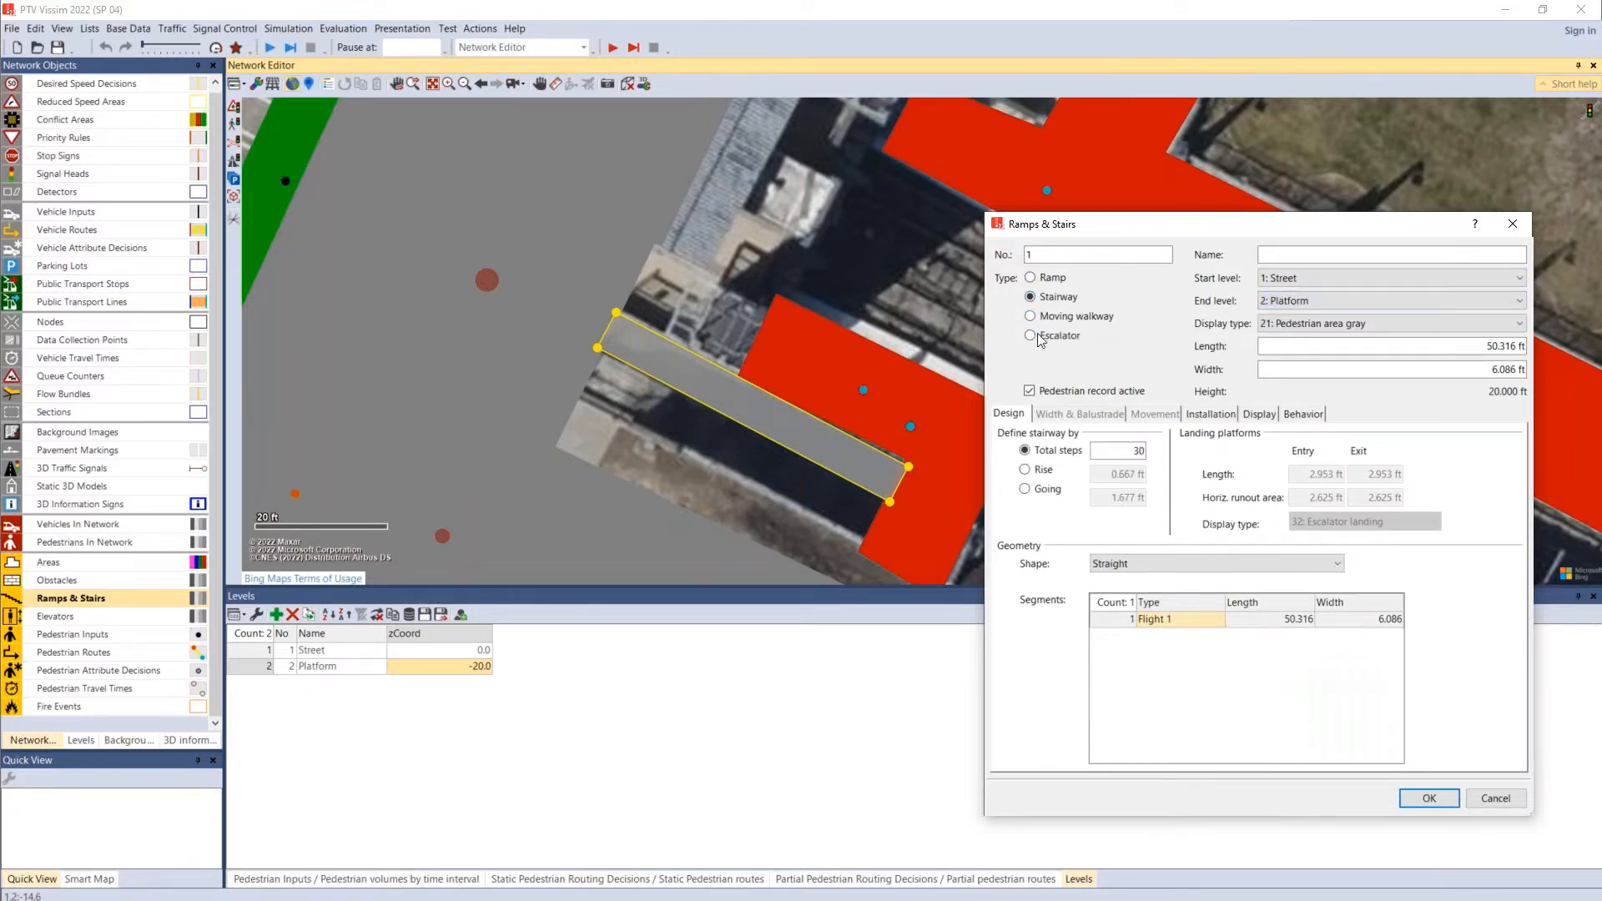
# Step: Define the stairway by a rise of 0.587 ft per step and accept its settings
pyautogui.click(1027, 471)
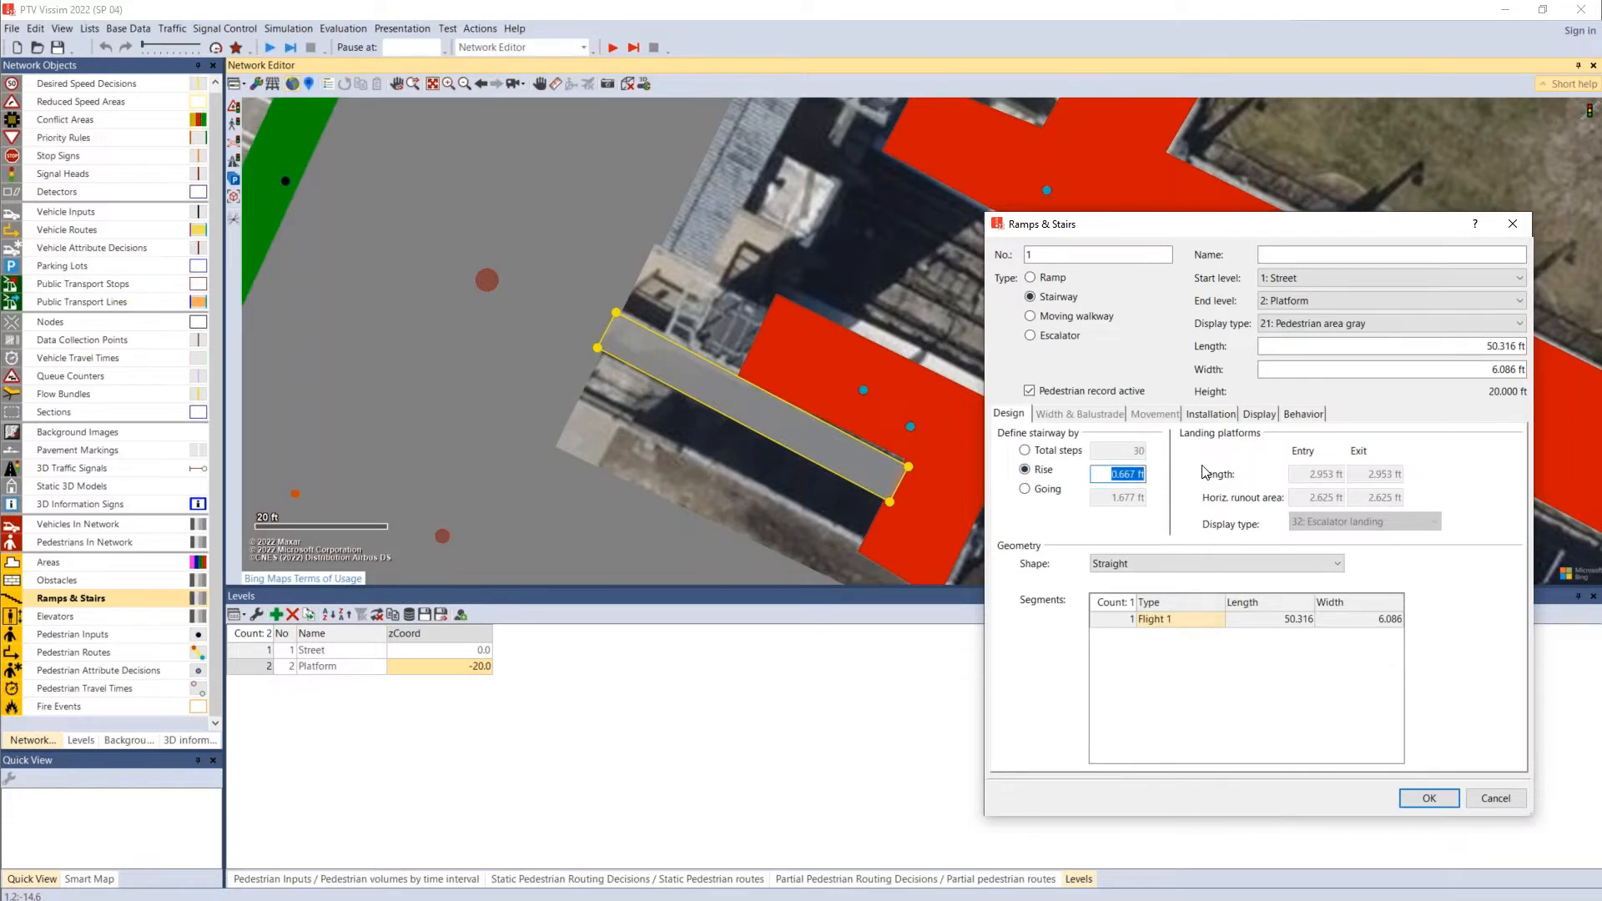
pyautogui.write('.587')
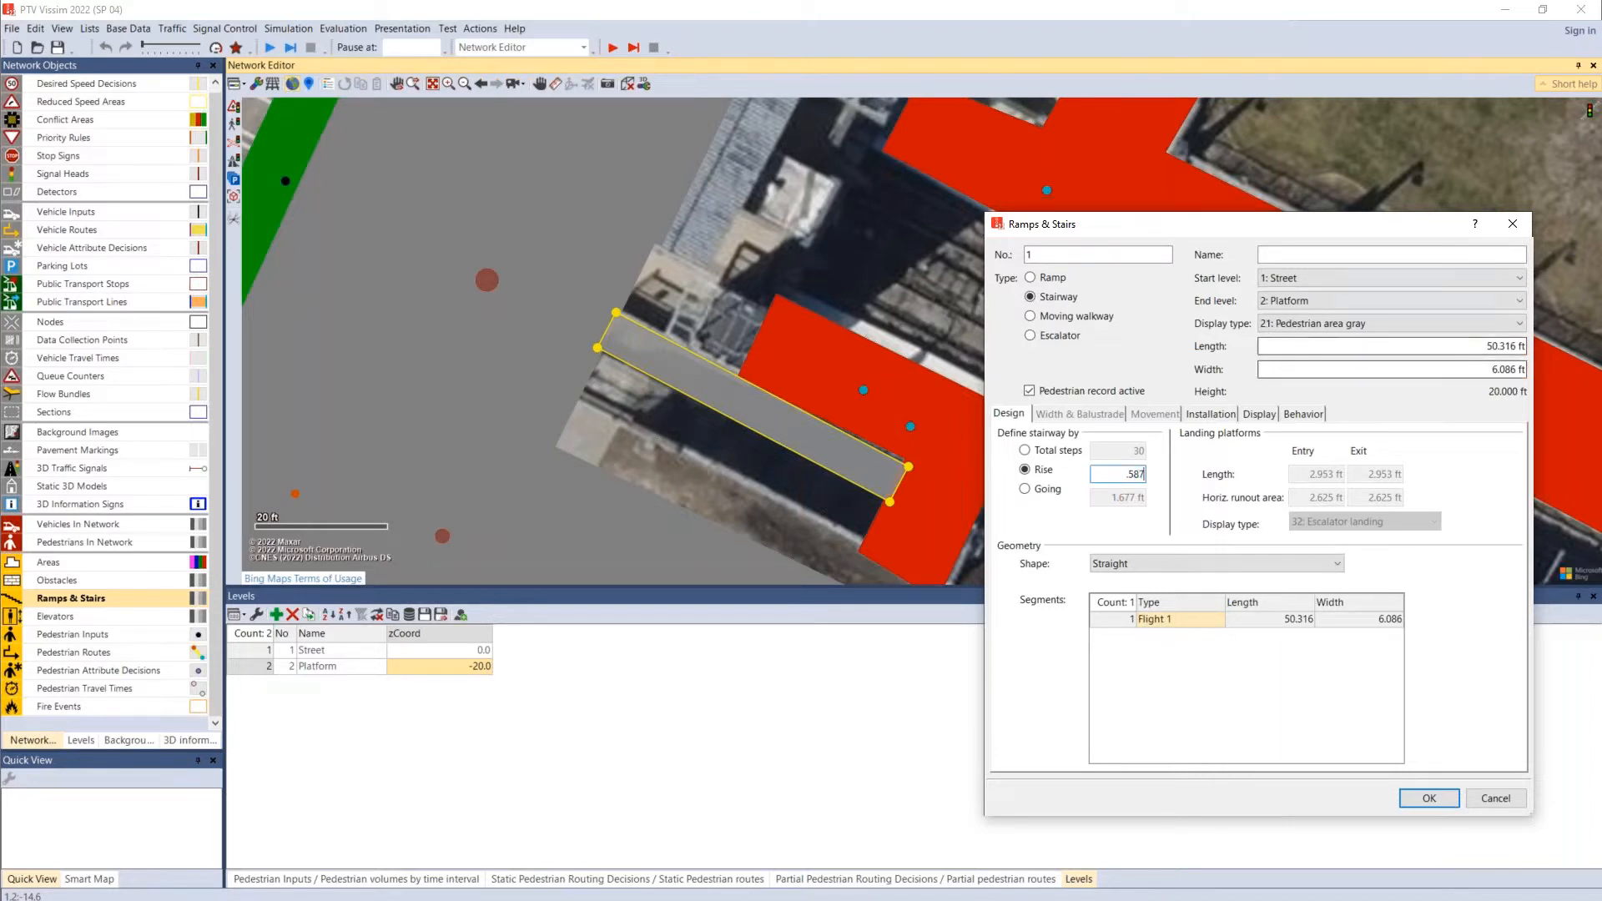
pyautogui.click(1285, 345)
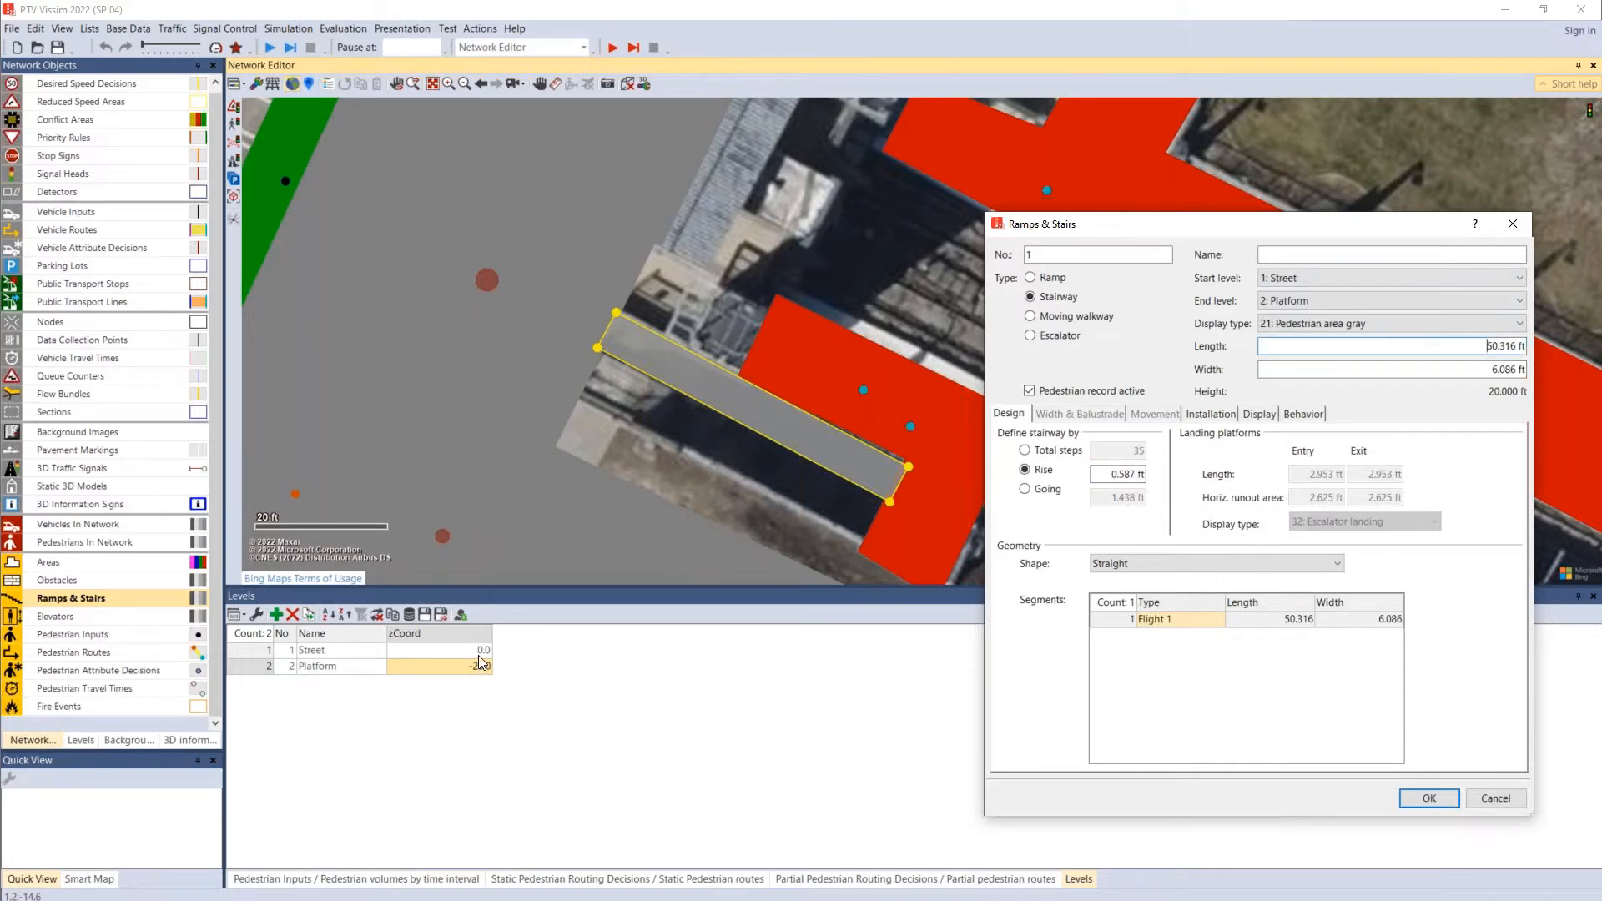
pyautogui.doubleClick(1119, 474)
pyautogui.click(1428, 798)
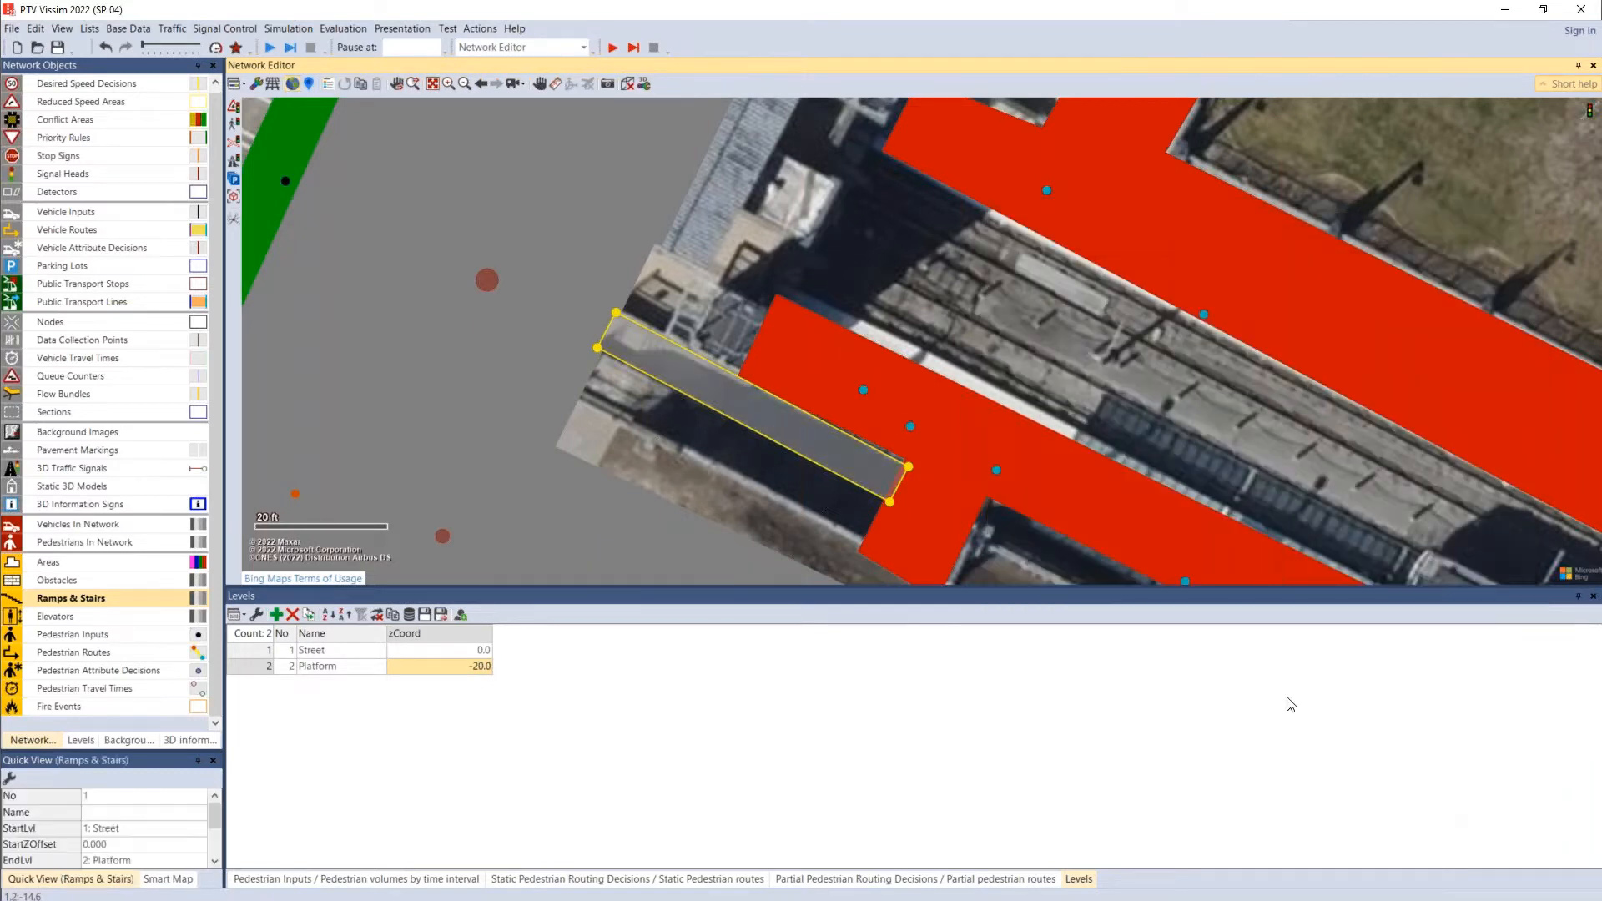
# Step: Inspect the new stairway between the street and the platform in 3D, and return to the 2D view
pyautogui.click(628, 85)
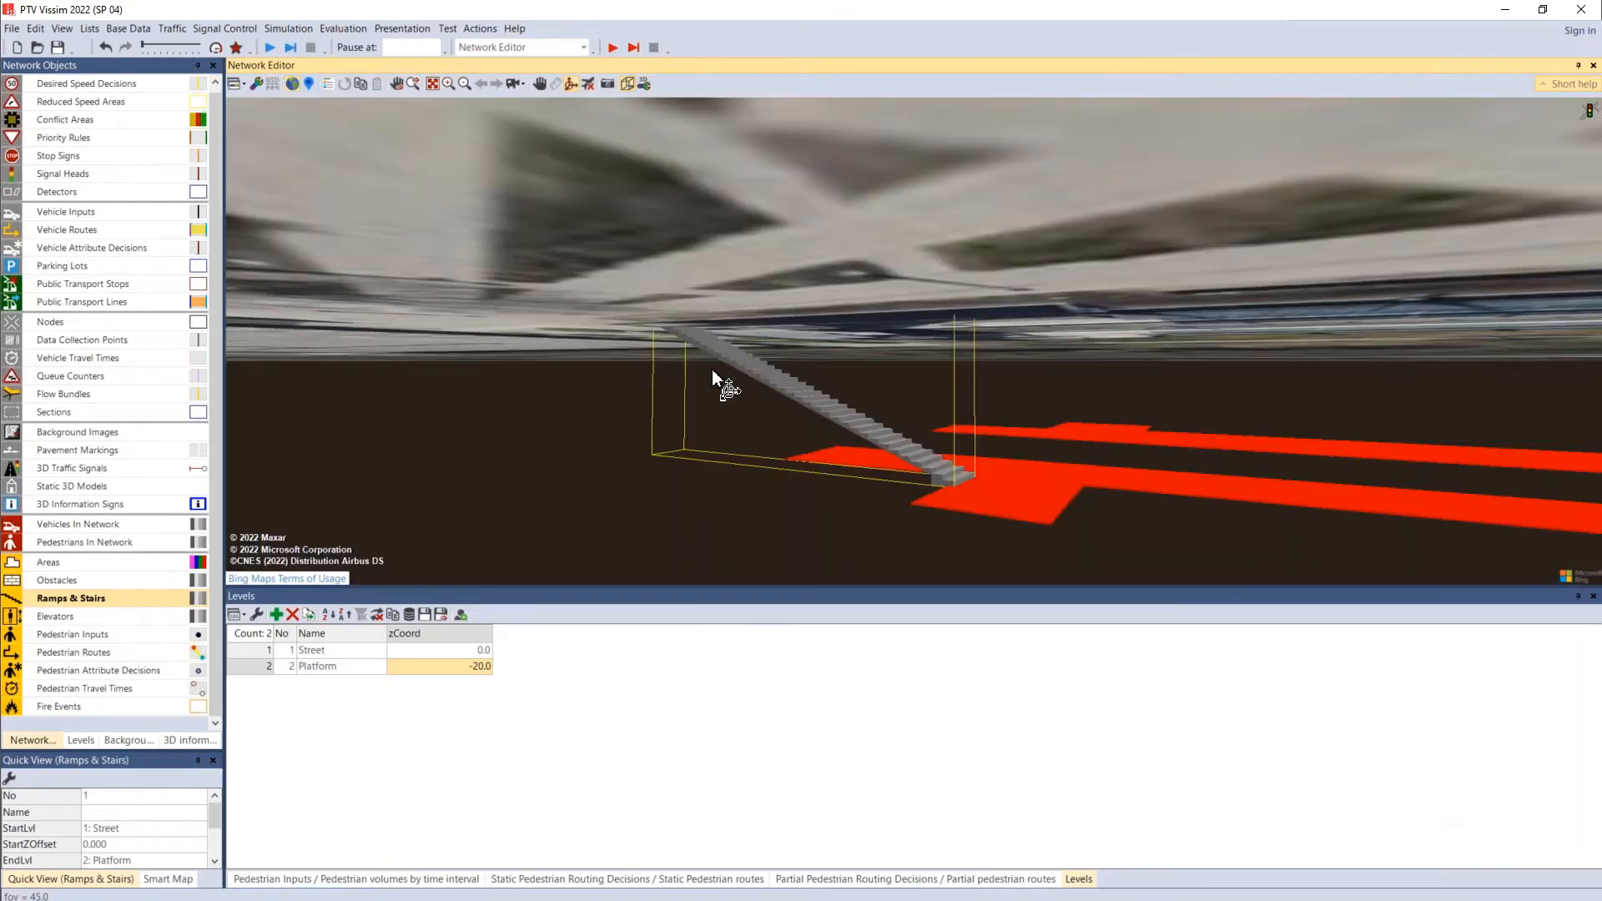
pyautogui.moveTo(712, 368); pyautogui.dragTo(815, 397)
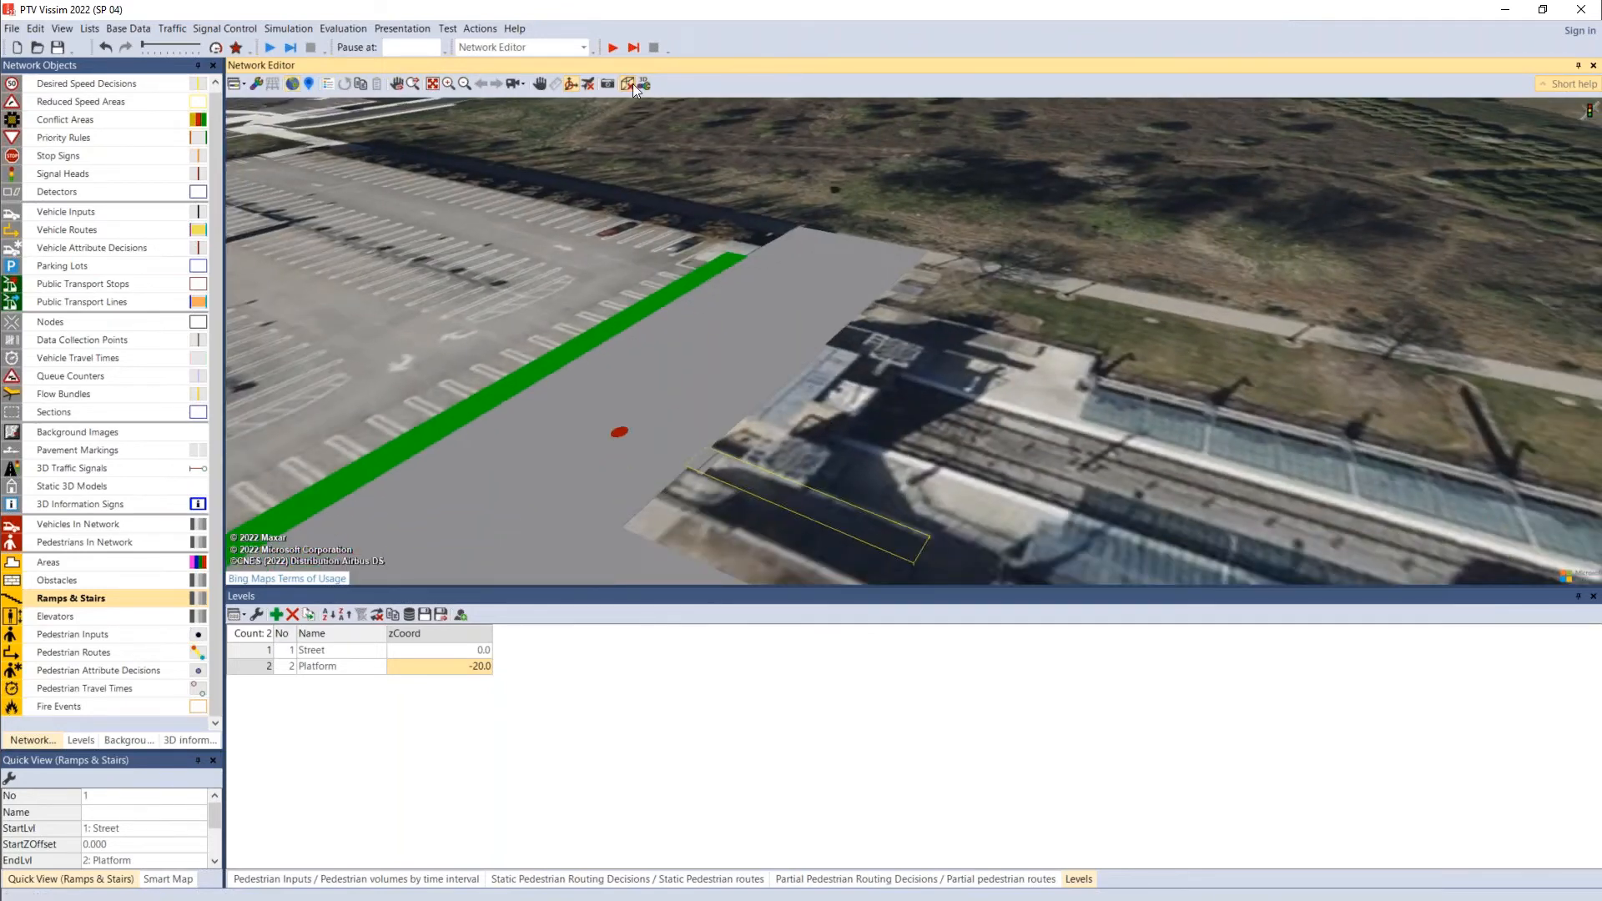
pyautogui.click(632, 83)
# Step: Copy the stairway to the northern platform's western extension, connecting it to the western street area
pyautogui.moveTo(731, 220); pyautogui.dragTo(726, 312)
pyautogui.scroll(-1, 726, 311)
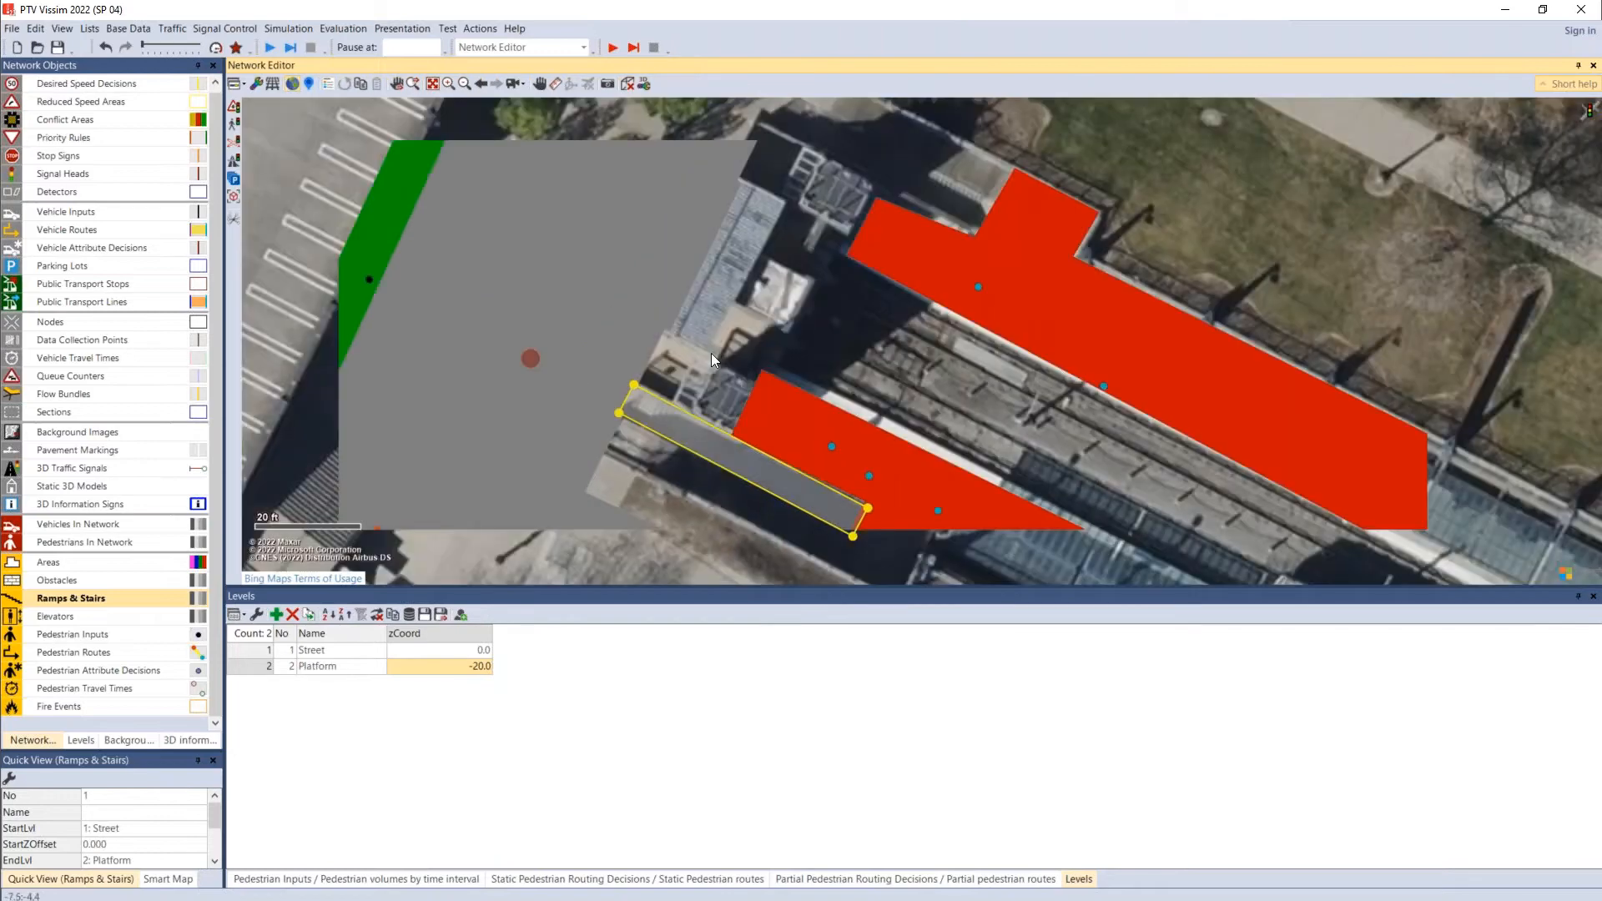
pyautogui.scroll(-1, 711, 359)
pyautogui.moveTo(689, 426); pyautogui.dragTo(785, 235)
# Step: Draw a ramp about 43.5 ft long and 5.6 ft wide from the eastern street area's edge to the notch in the northern platform
pyautogui.moveTo(953, 447); pyautogui.dragTo(759, 327)
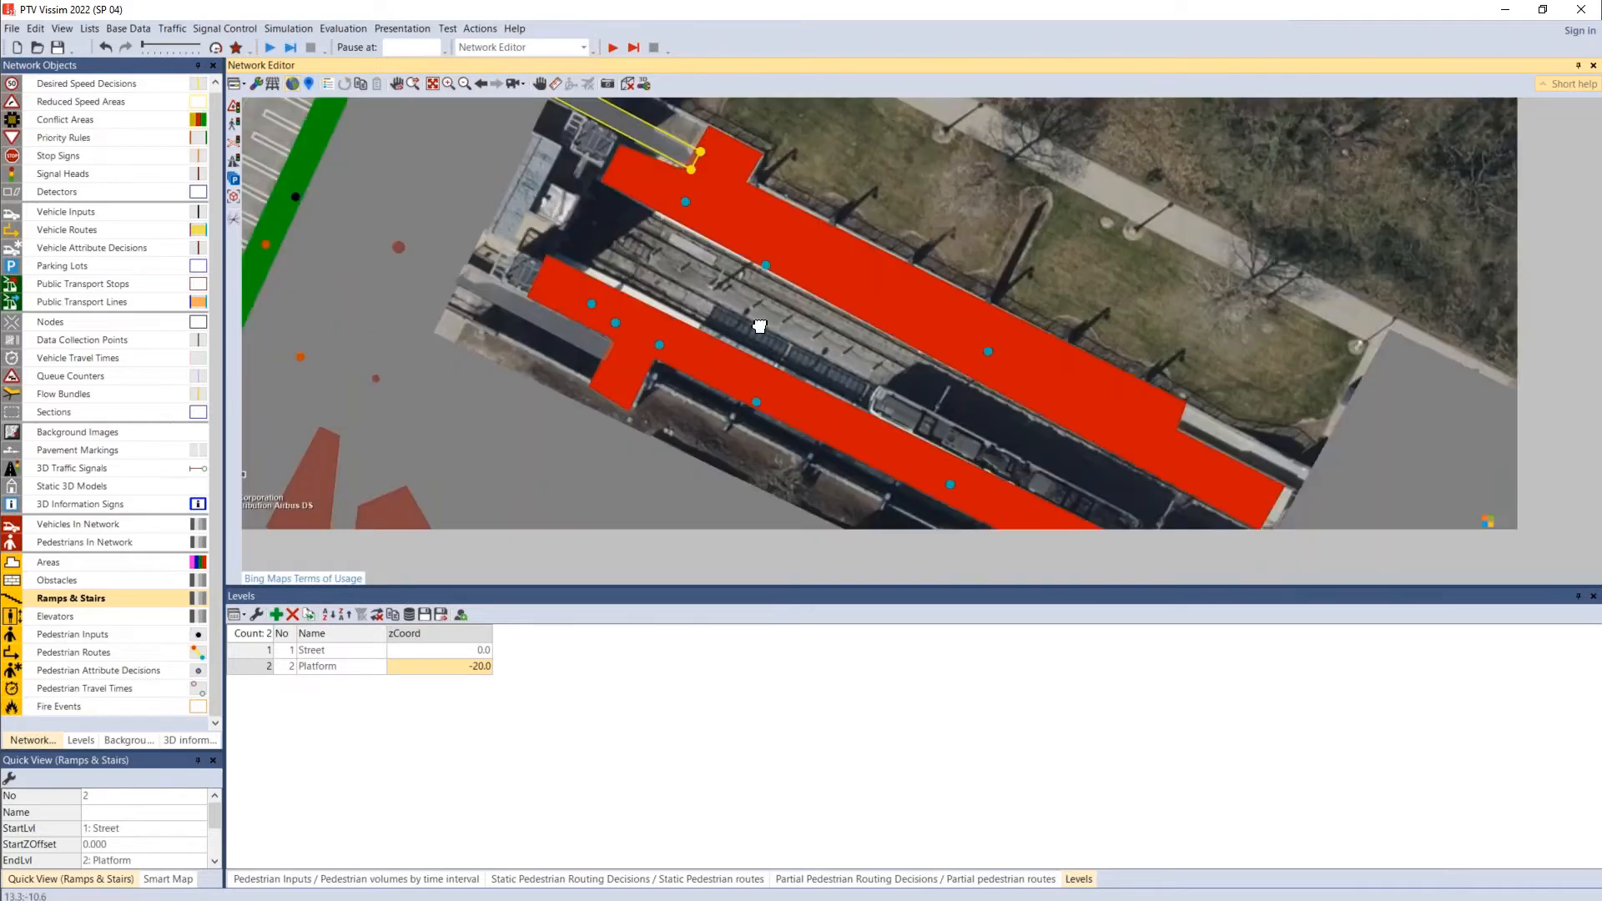
pyautogui.scroll(4, 1124, 397)
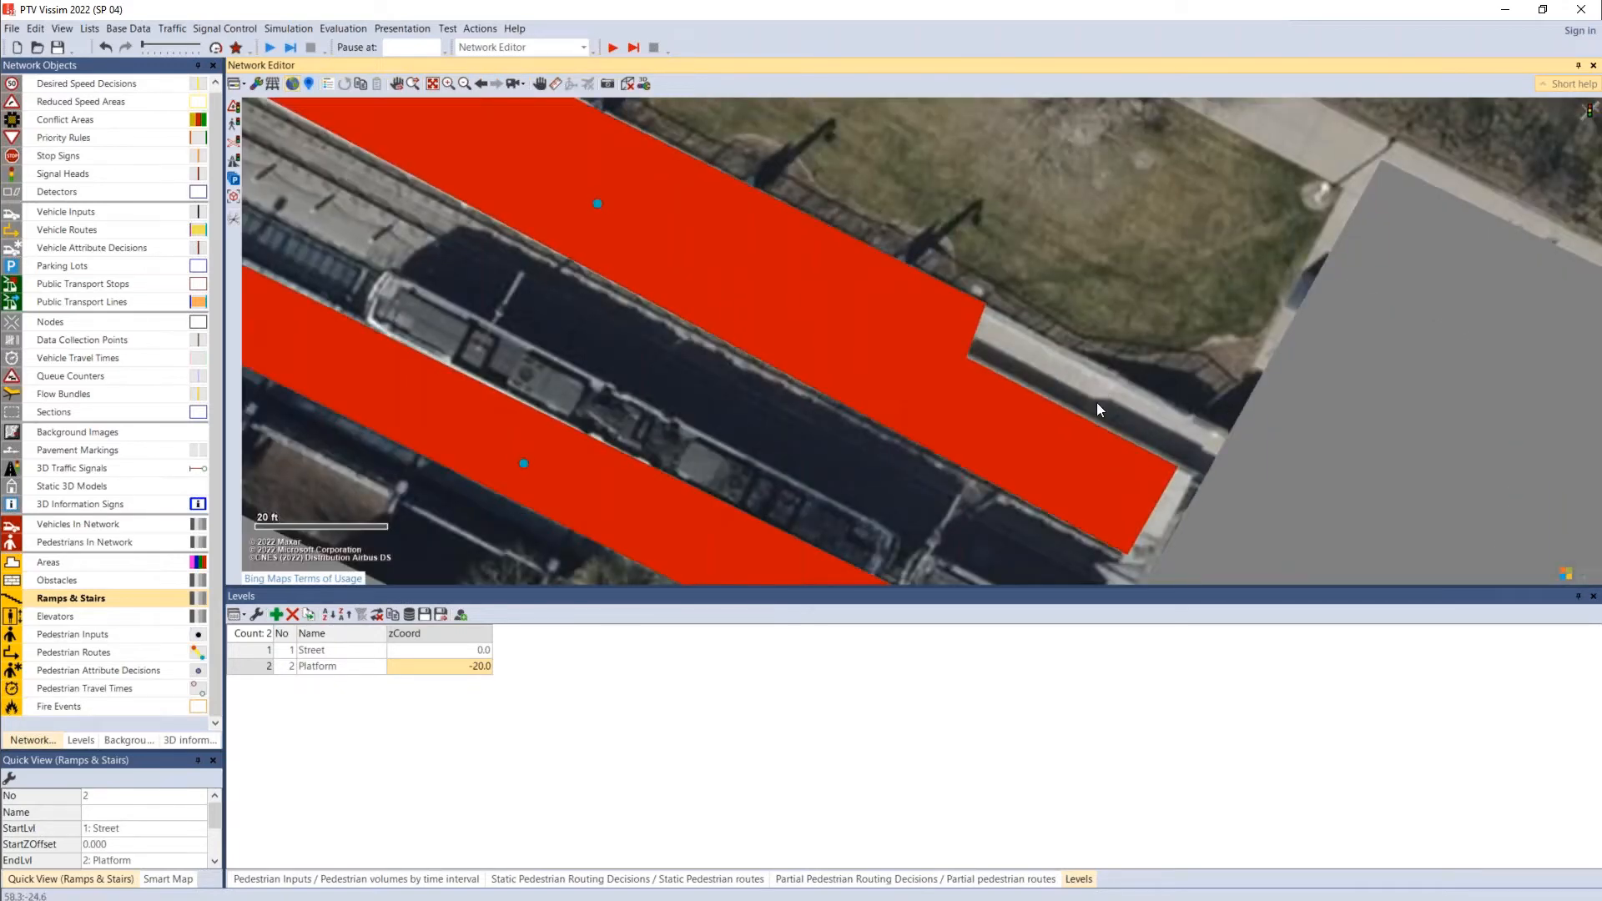
pyautogui.scroll(-1, 1096, 402)
pyautogui.scroll(-1, 1097, 402)
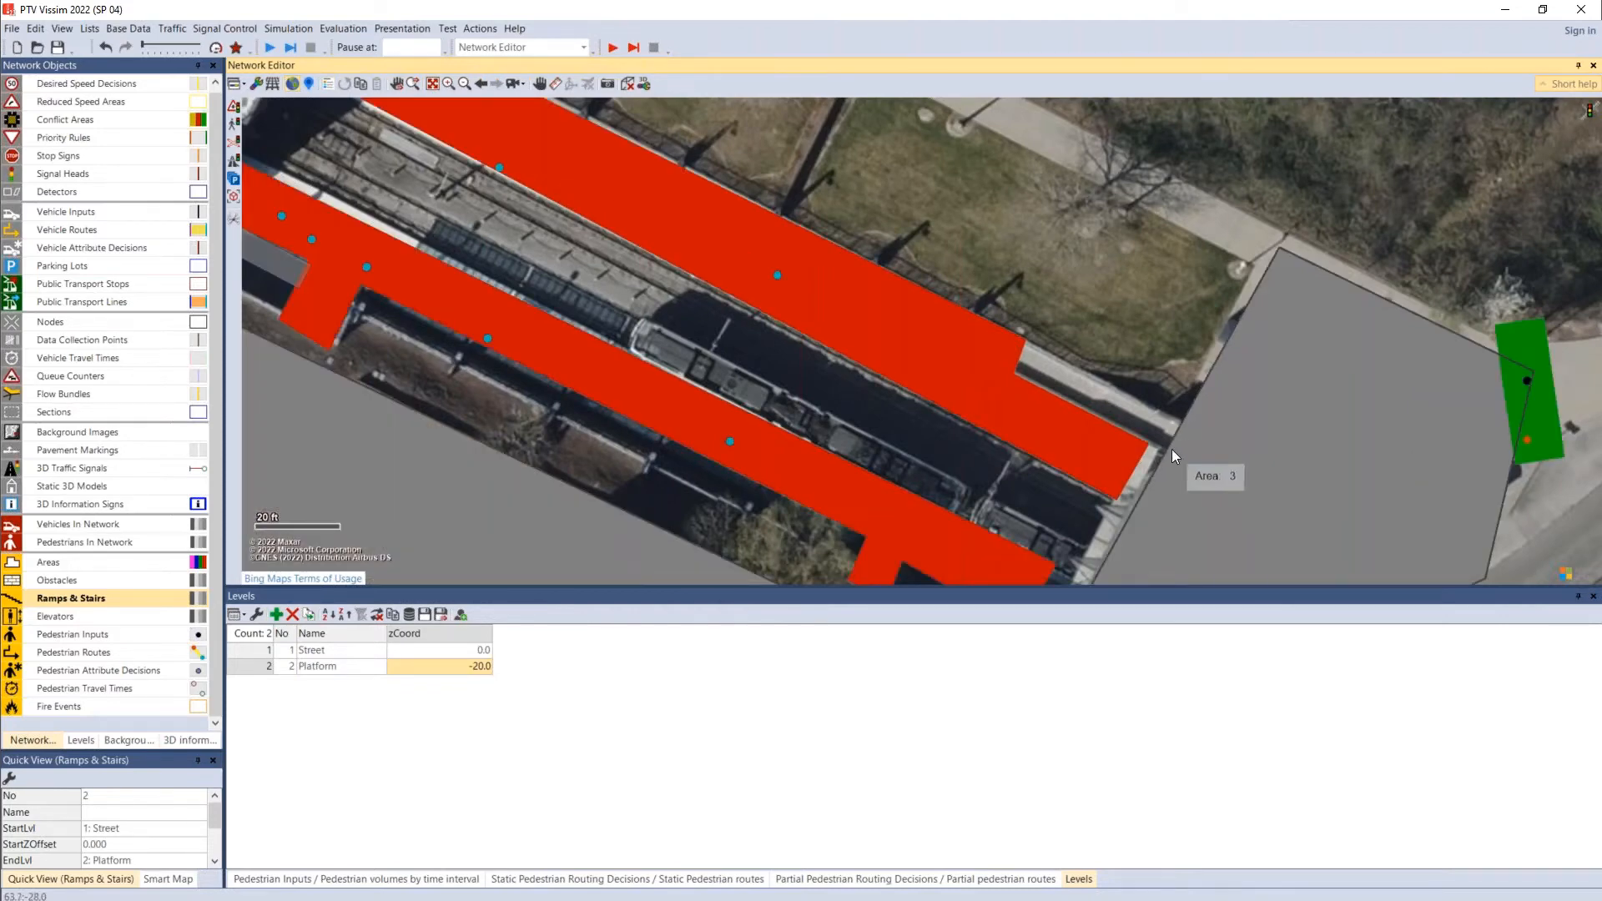
pyautogui.moveTo(1172, 449); pyautogui.dragTo(1012, 363)
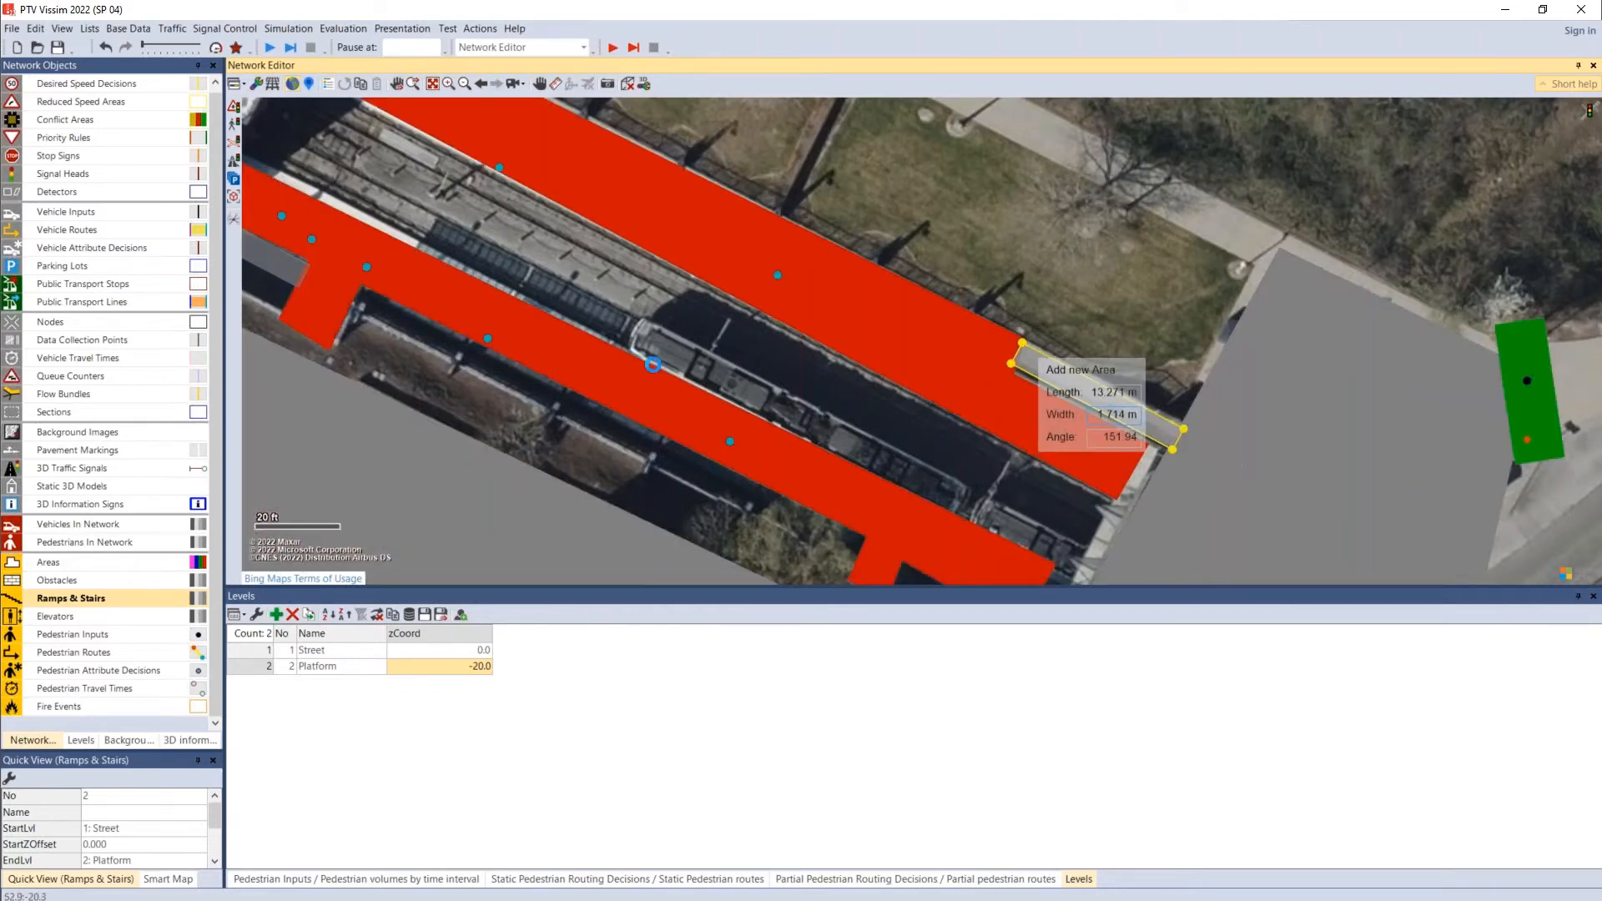
pyautogui.click(1023, 343)
# Step: Set the new element's end level to 2: Platform and its type to Stairway
pyautogui.click(1274, 302)
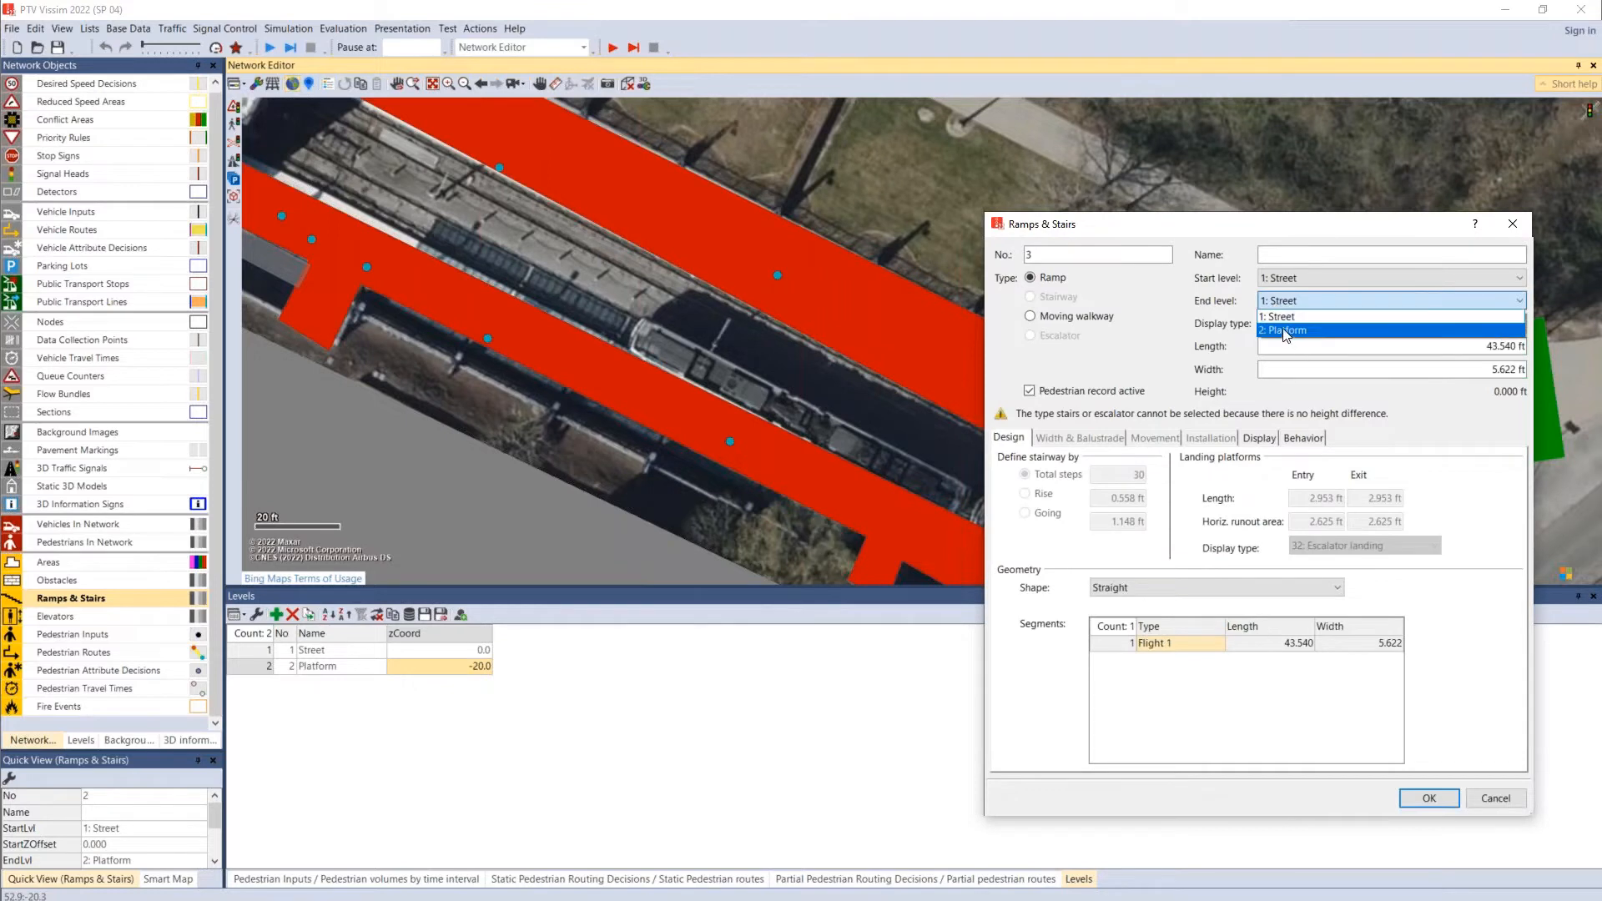
pyautogui.click(1285, 330)
pyautogui.click(1031, 297)
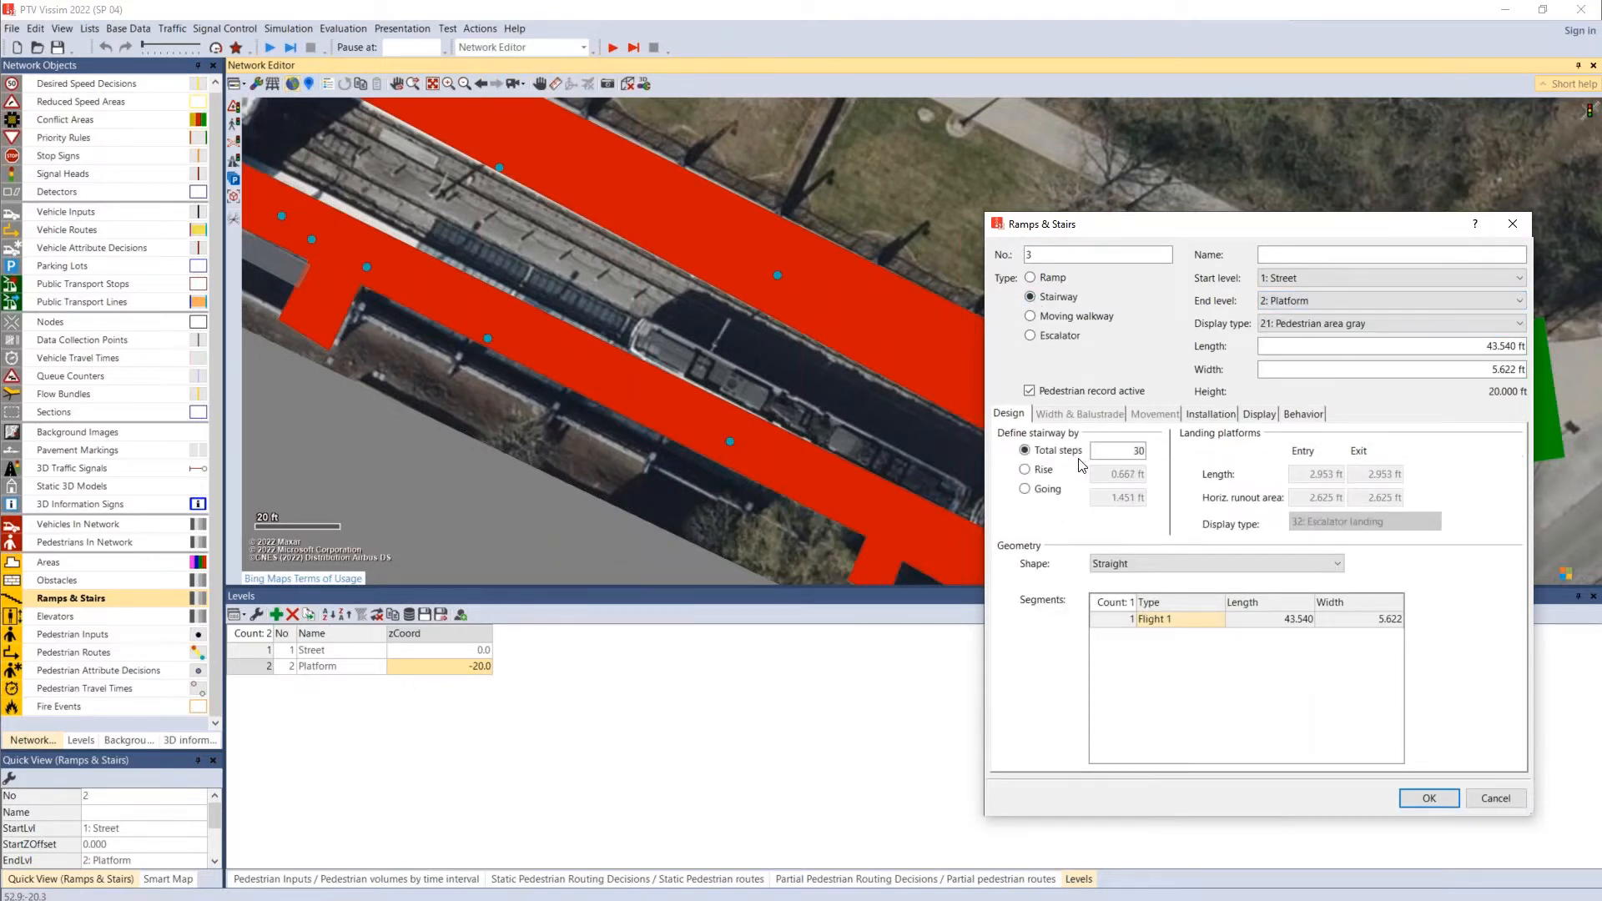
# Step: Define the northern platform's eastern stairway by a rise of 0.588 ft
pyautogui.click(1025, 471)
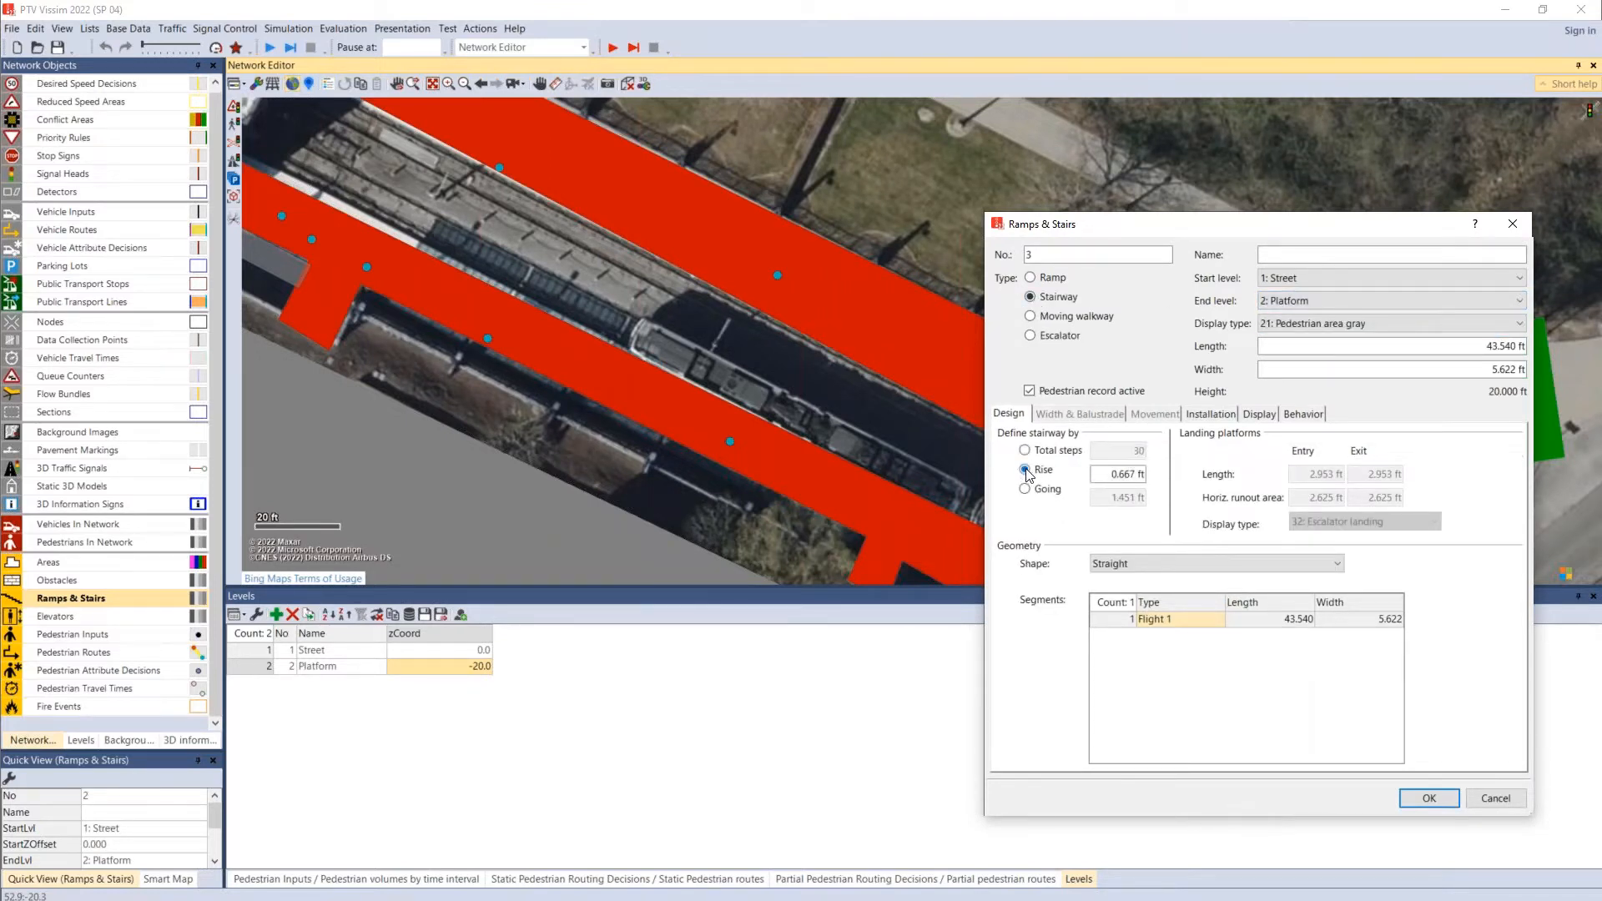
pyautogui.moveTo(1114, 473); pyautogui.dragTo(1291, 484)
pyautogui.write('.588')
pyautogui.click(1289, 367)
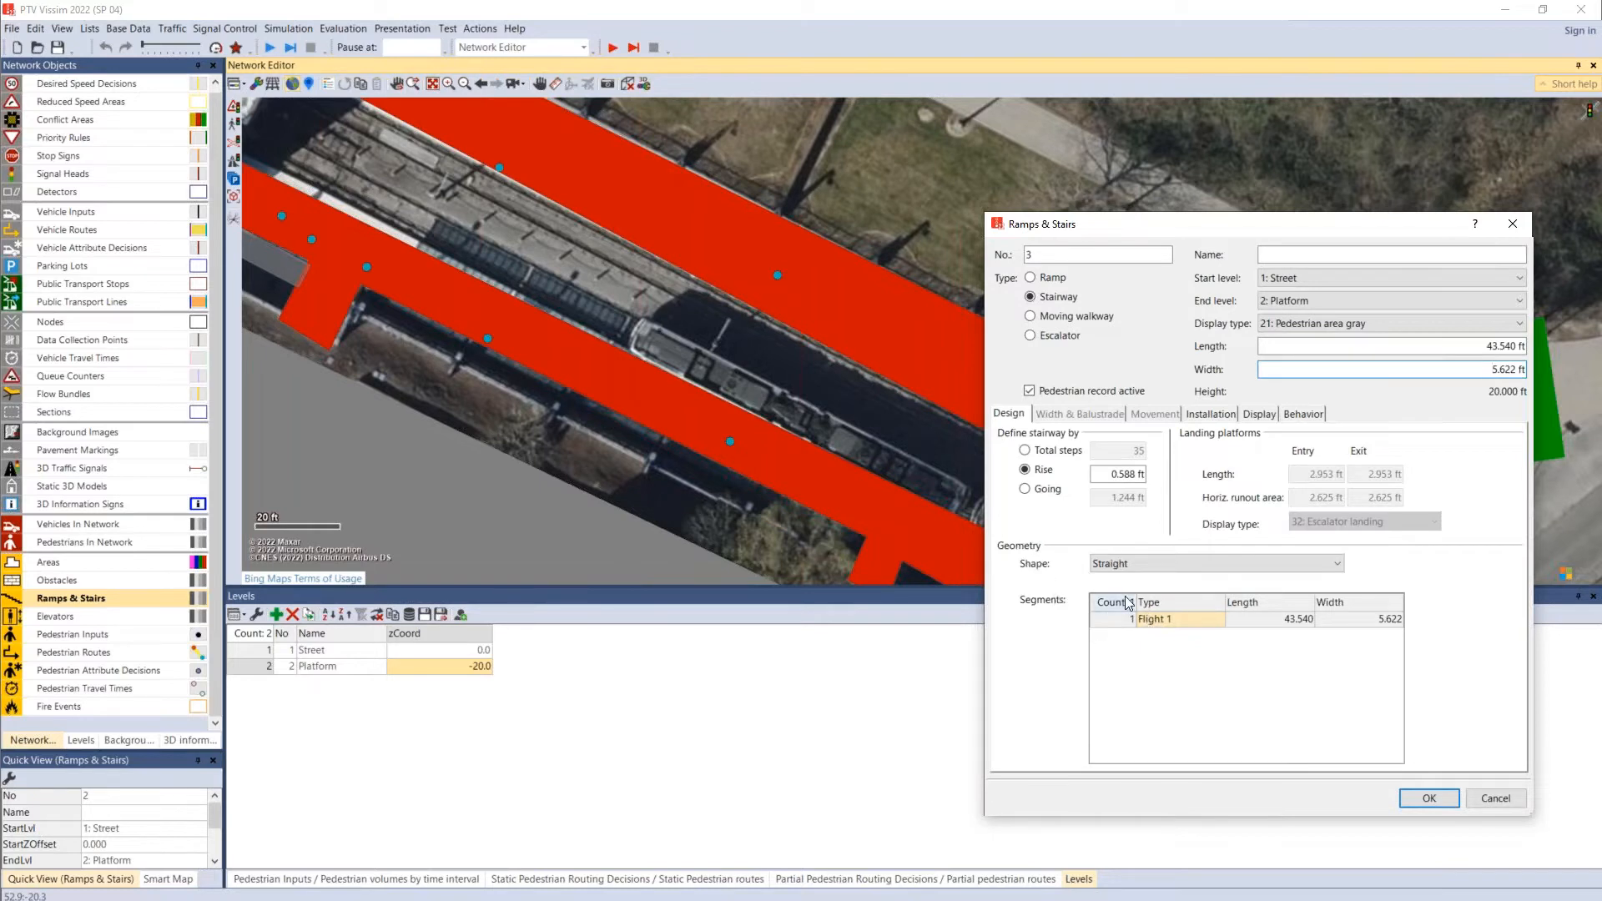
# Step: Set the stairway's shape to Straight with 1 landing, keep the segment lengths, and accept its settings
pyautogui.click(1128, 565)
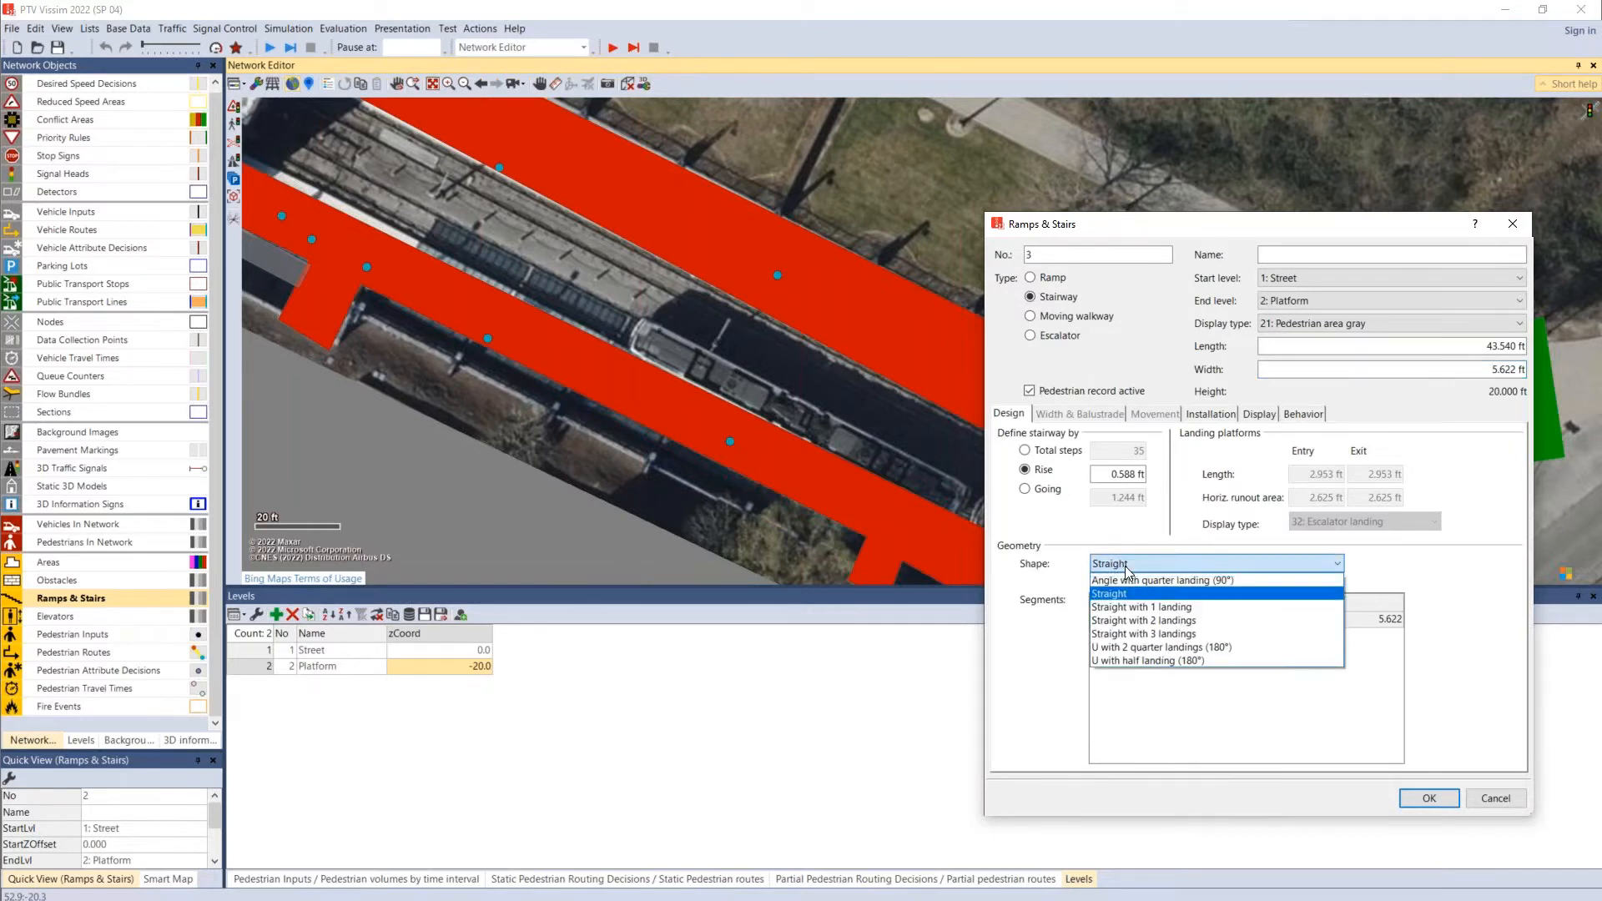
pyautogui.click(1199, 610)
pyautogui.moveTo(1183, 230); pyautogui.dragTo(502, 103)
pyautogui.click(587, 498)
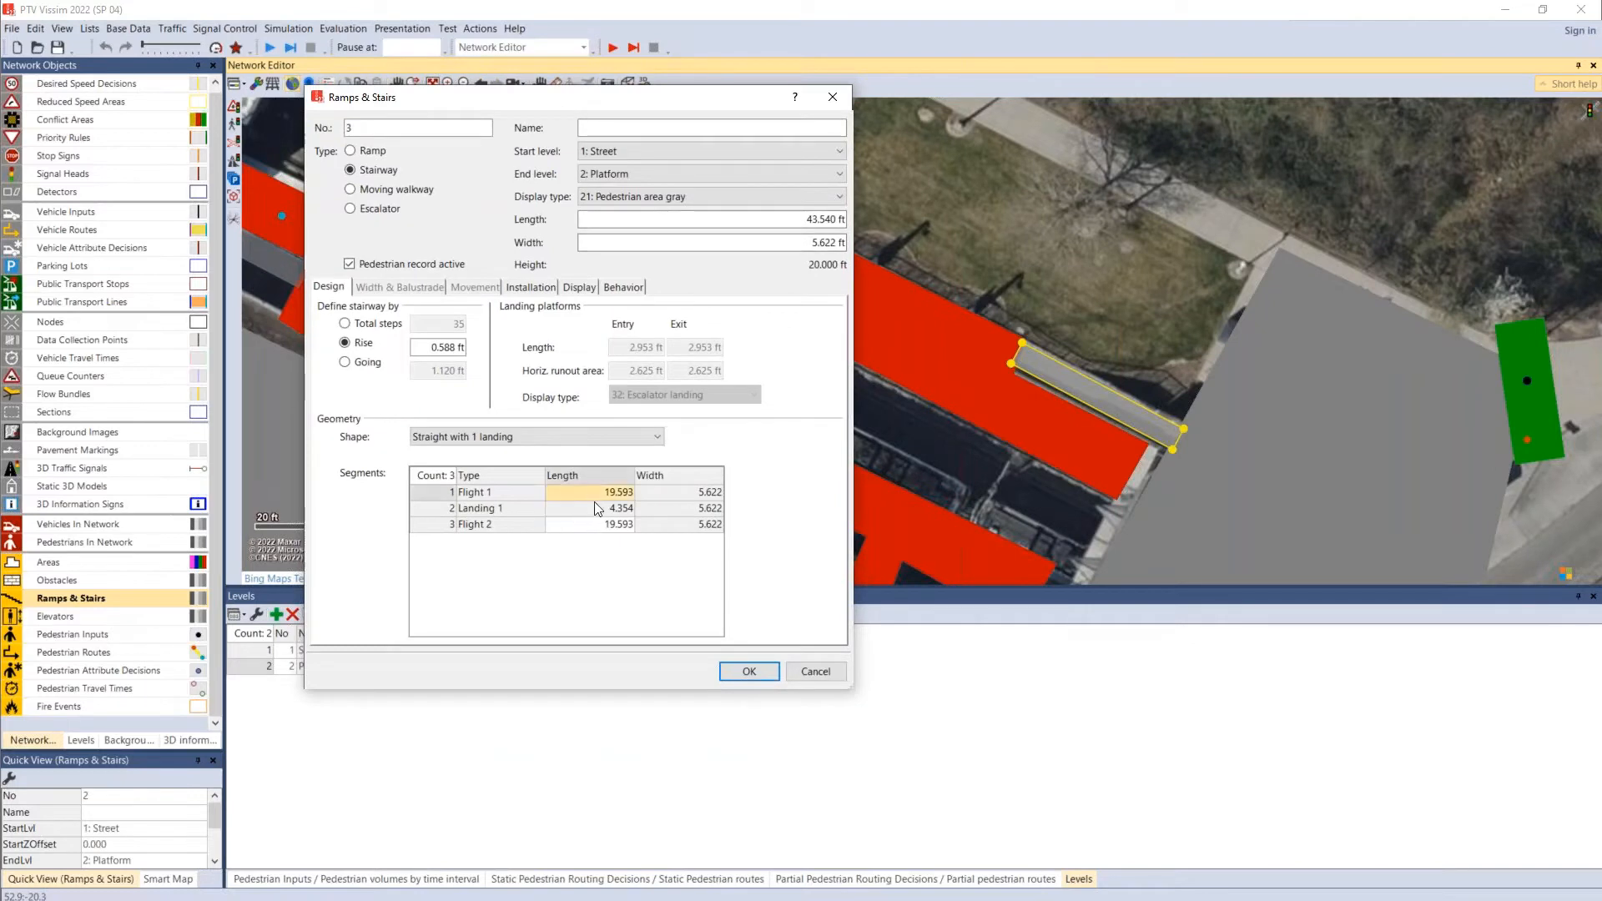
pyautogui.click(592, 524)
pyautogui.click(597, 496)
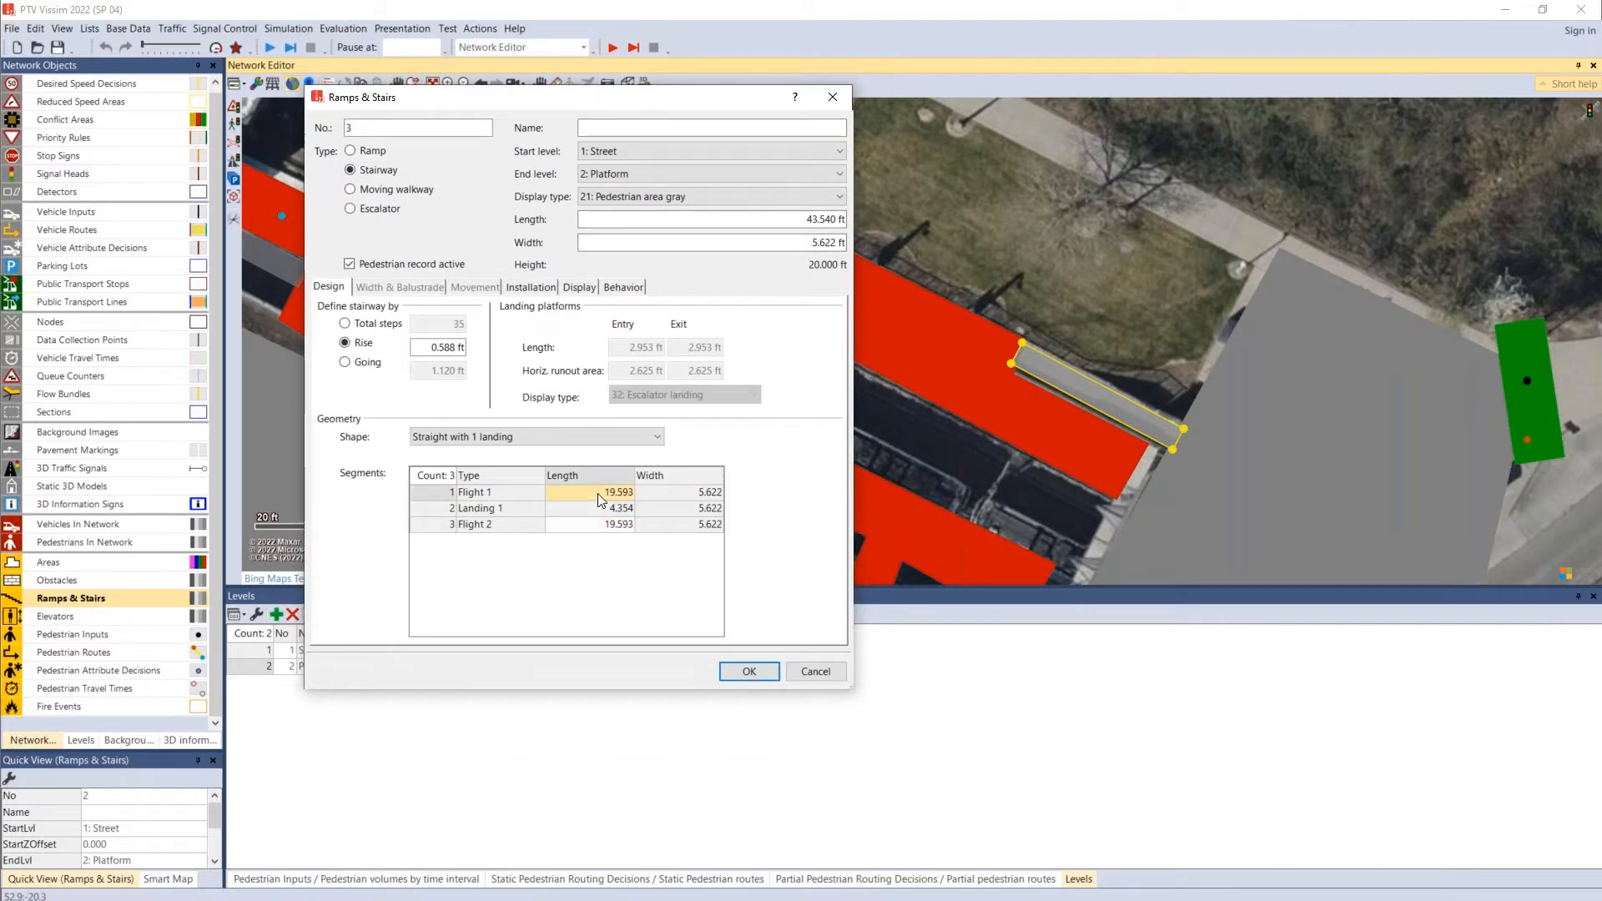
pyautogui.click(747, 672)
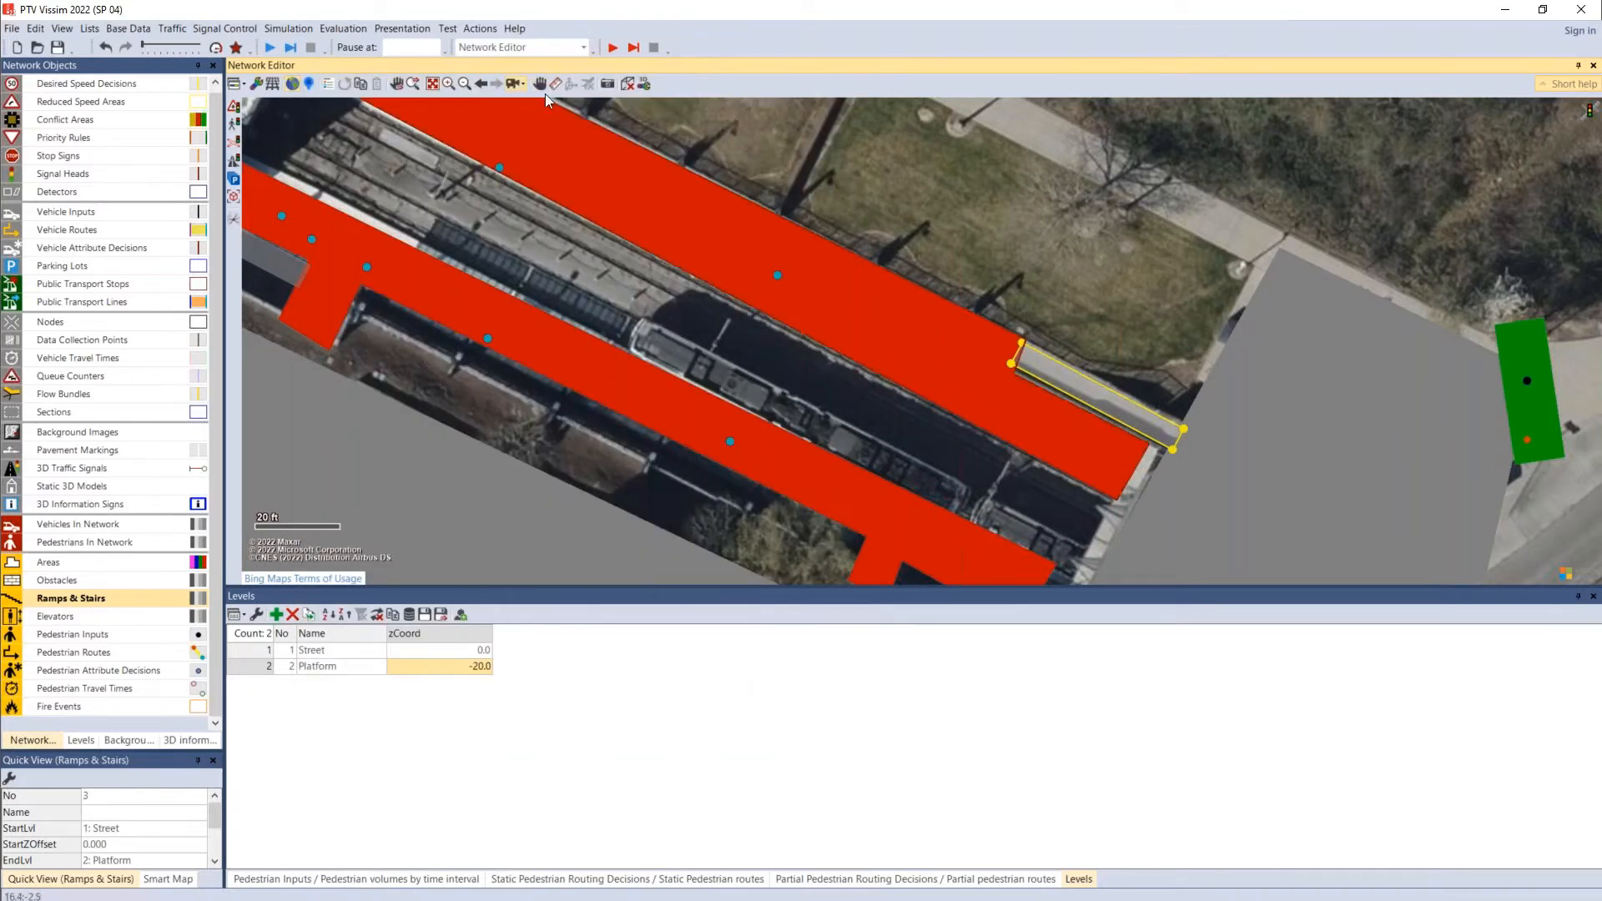
# Step: Show the network in 3D, and set the zCoord of the Street level to 20 and of the Platform level to 0
pyautogui.click(643, 83)
pyautogui.moveTo(663, 137); pyautogui.dragTo(1160, 389)
pyautogui.click(469, 651)
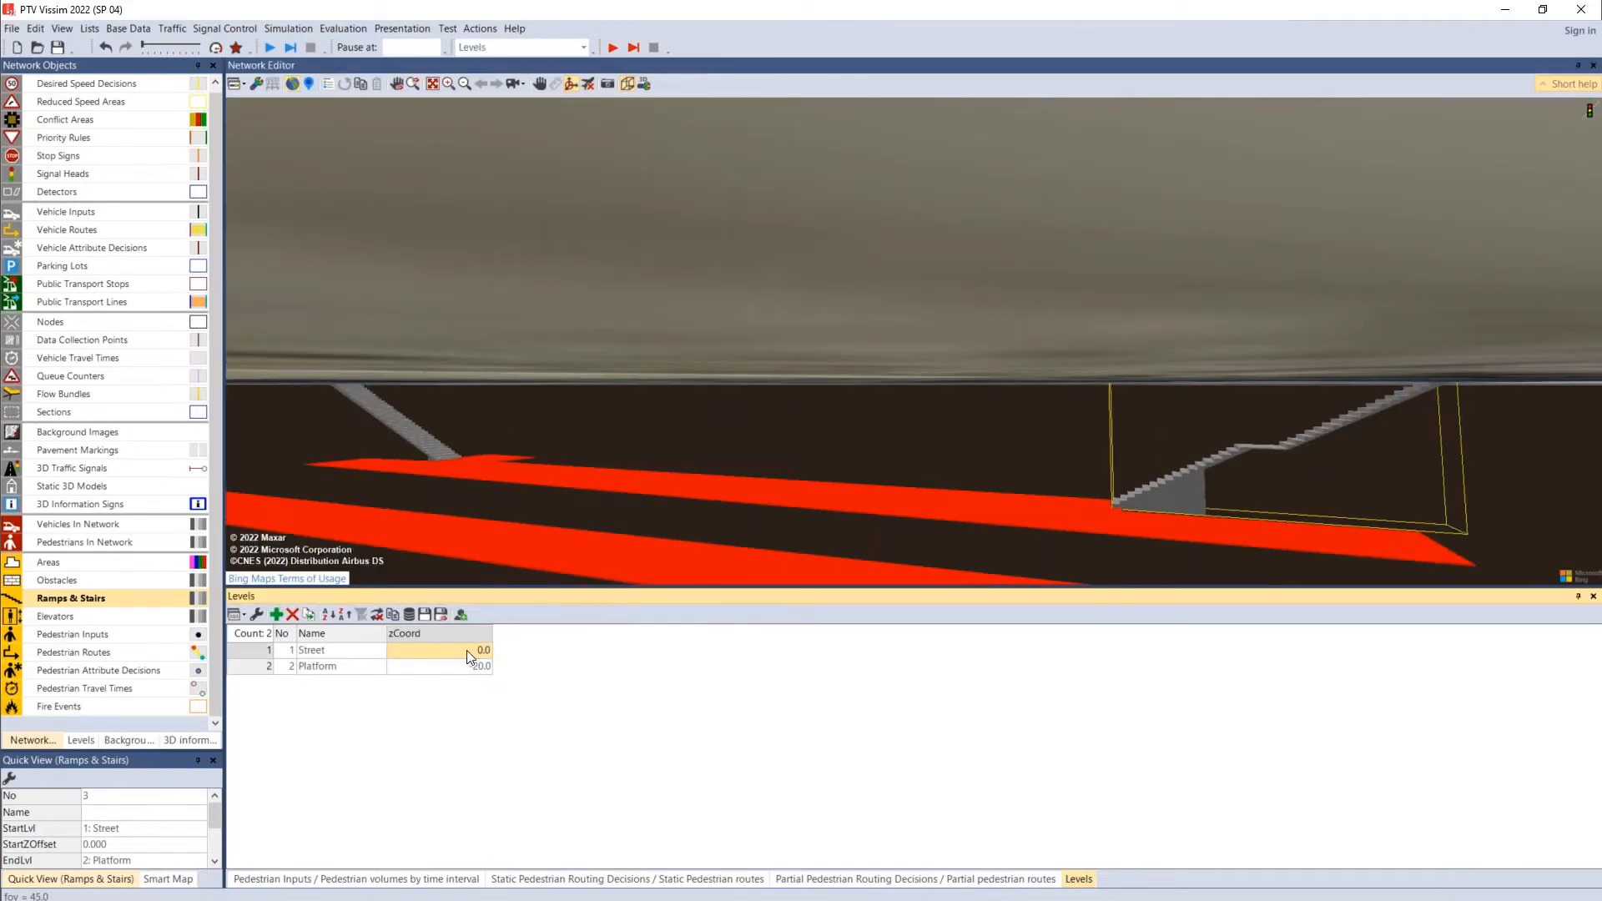
pyautogui.write('20')
pyautogui.press('Return')
pyautogui.write('0')
pyautogui.press('Return')
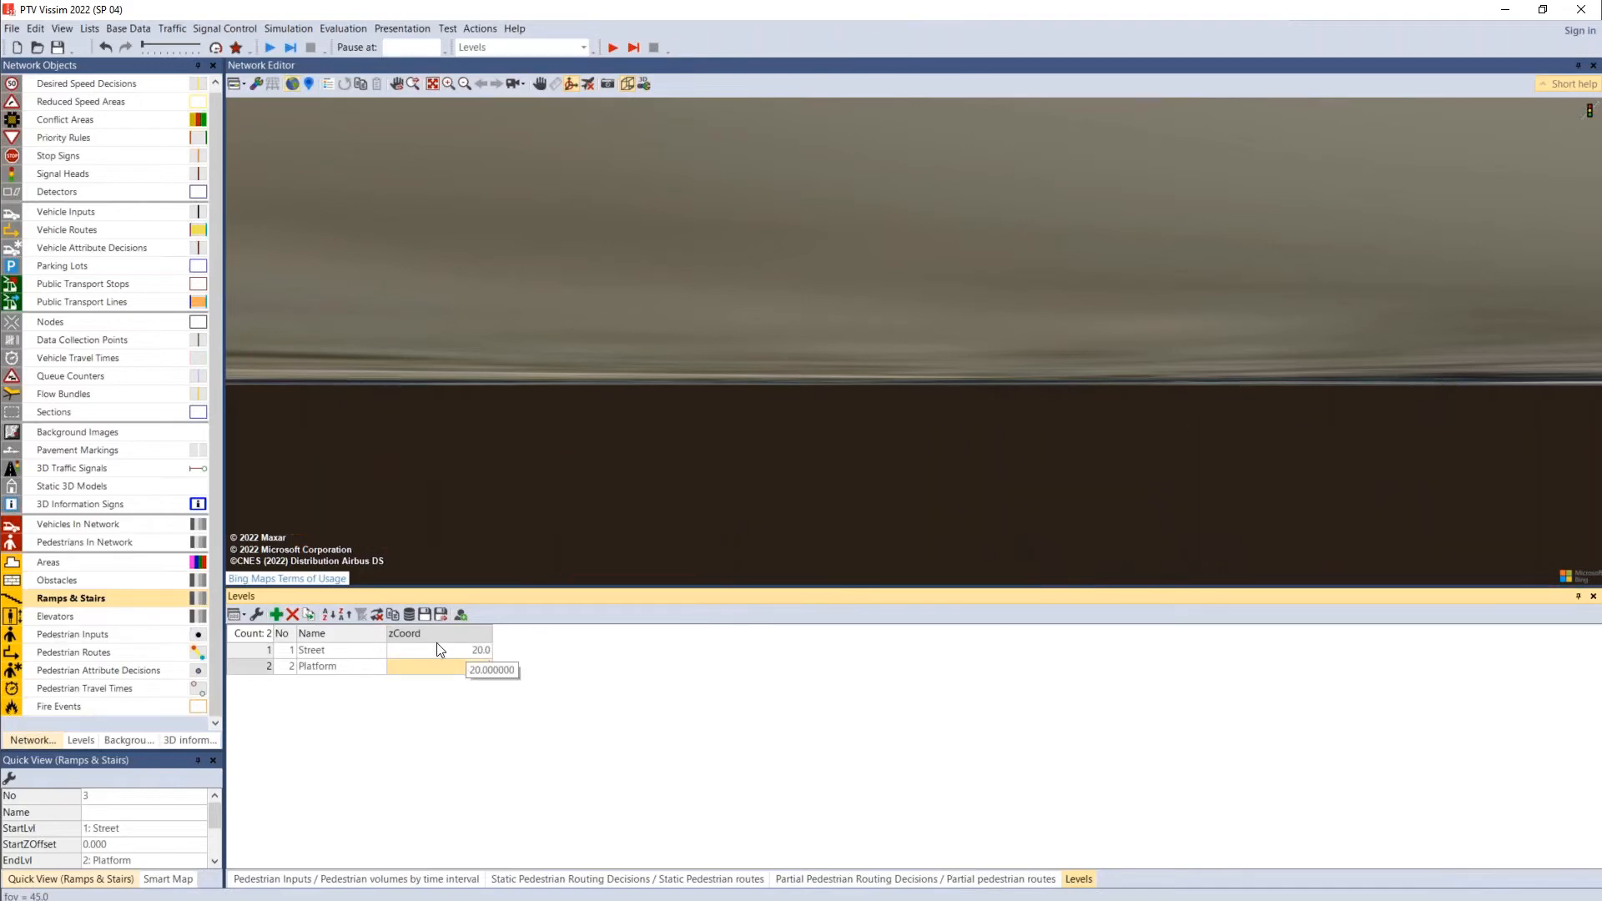
# Step: Examine the stairway with the landing and the raised street areas from above in 3D
pyautogui.scroll(-3, 545, 213)
pyautogui.scroll(-3, 546, 213)
pyautogui.moveTo(545, 213); pyautogui.dragTo(721, 234)
pyautogui.scroll(-3, 628, 262)
pyautogui.scroll(5, 724, 236)
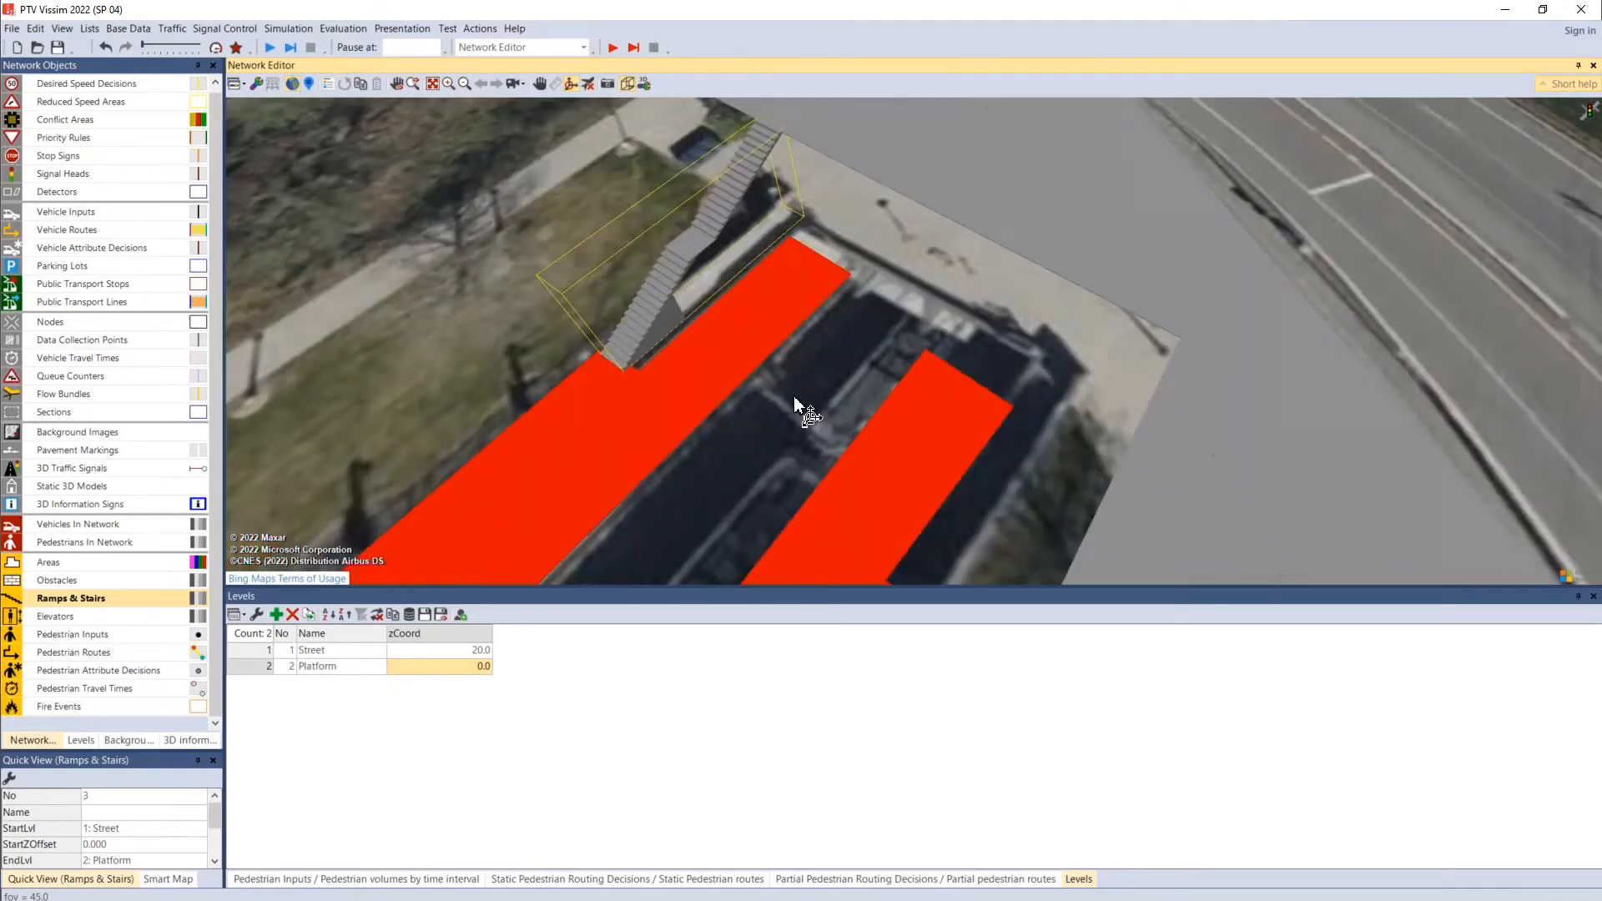
pyautogui.moveTo(794, 396); pyautogui.dragTo(668, 538)
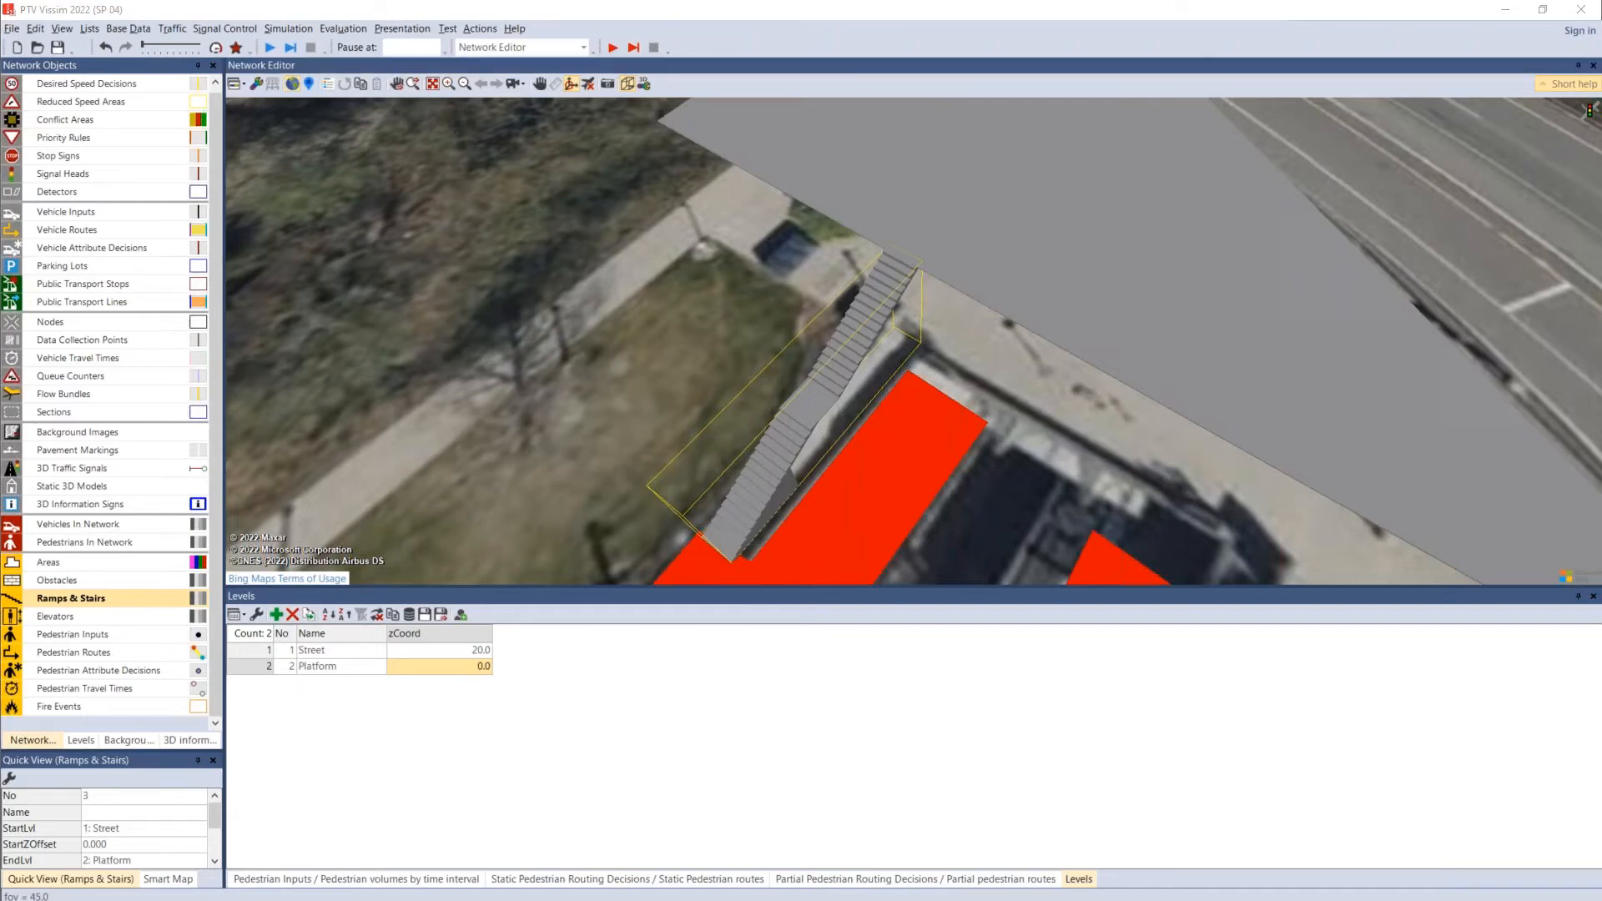
# Step: Switch to the Ramps, Stairs, and Landings slide, view the escalators in the farragut_west model, and return to the station model
pyautogui.hotkey('alt', 'Tab')
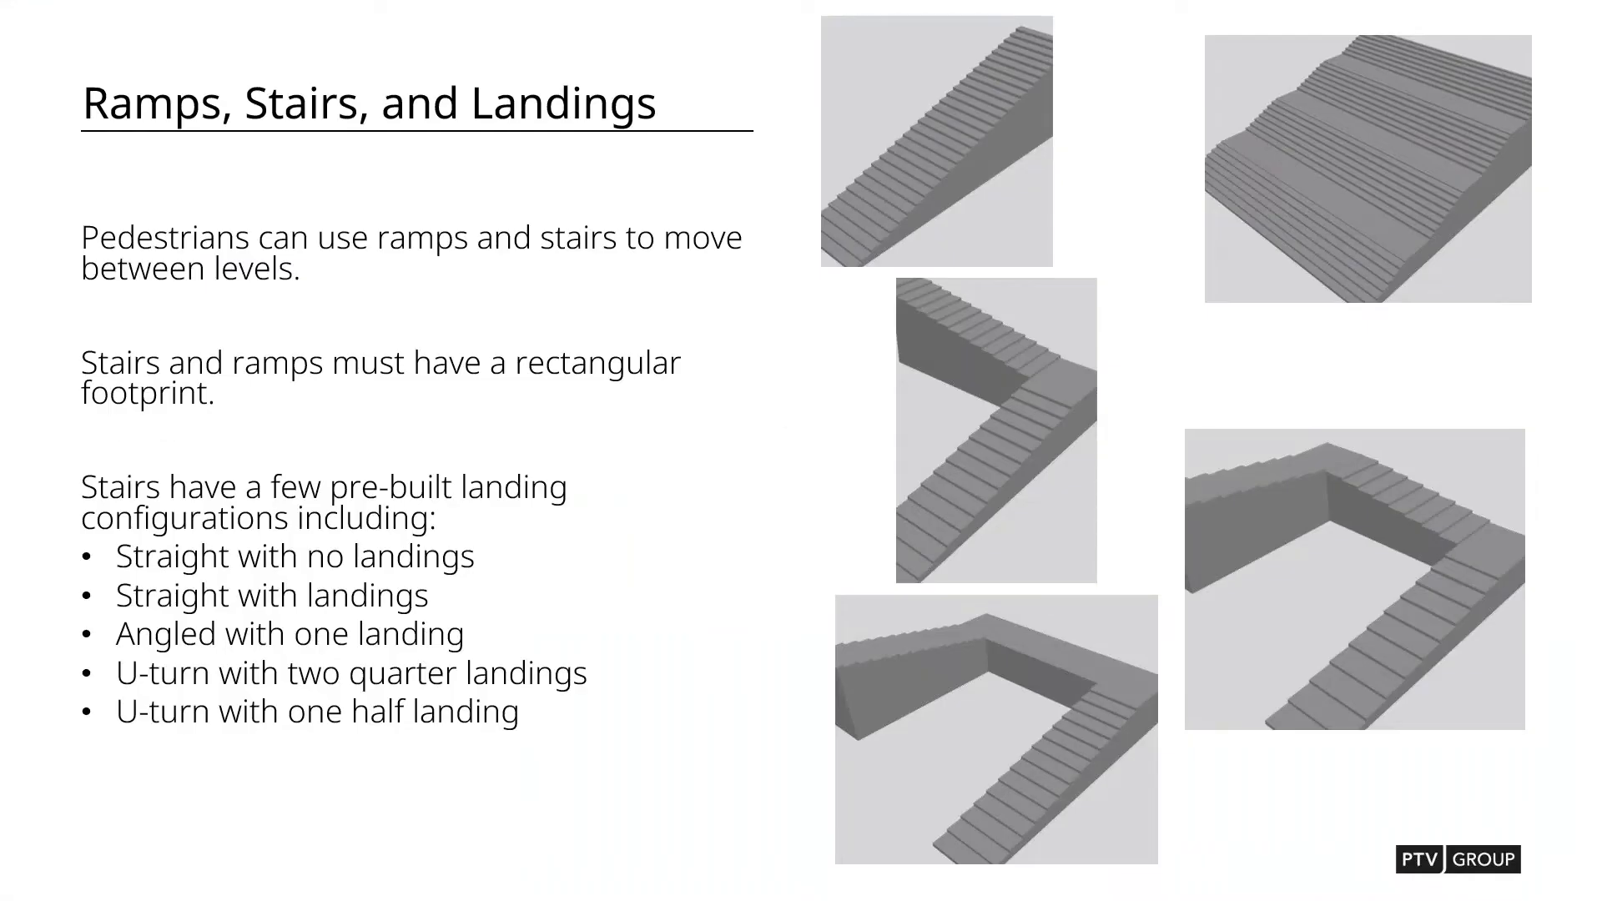
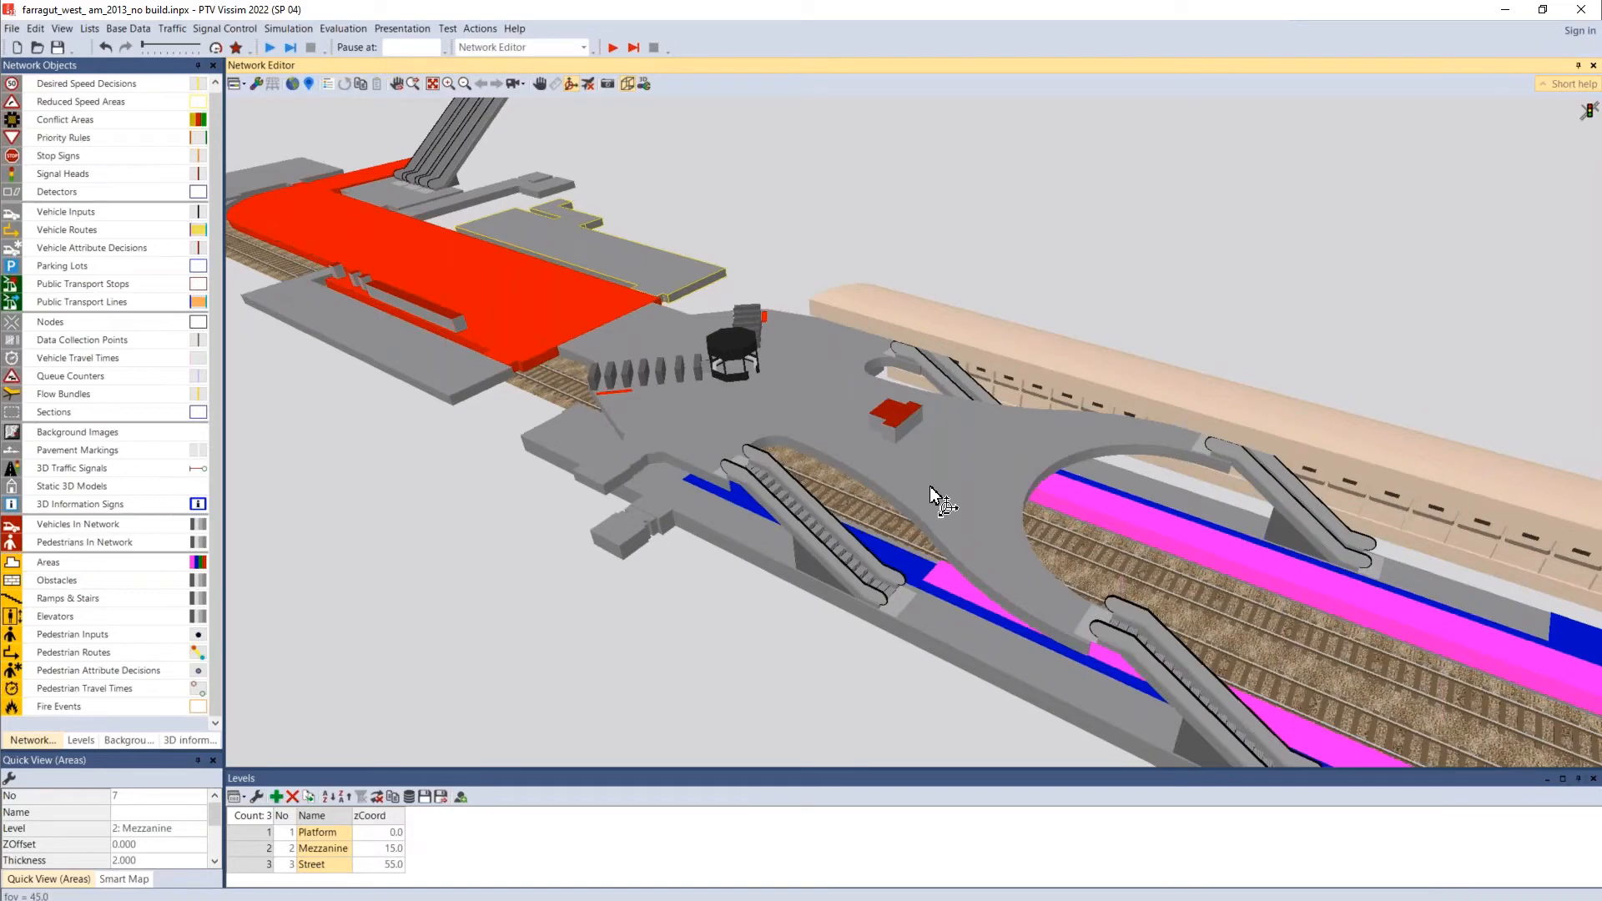
pyautogui.moveTo(922, 497); pyautogui.dragTo(984, 515)
pyautogui.press('alt')
pyautogui.hotkey('alt', 'Tab')
pyautogui.hotkey('alt', 'Tab')
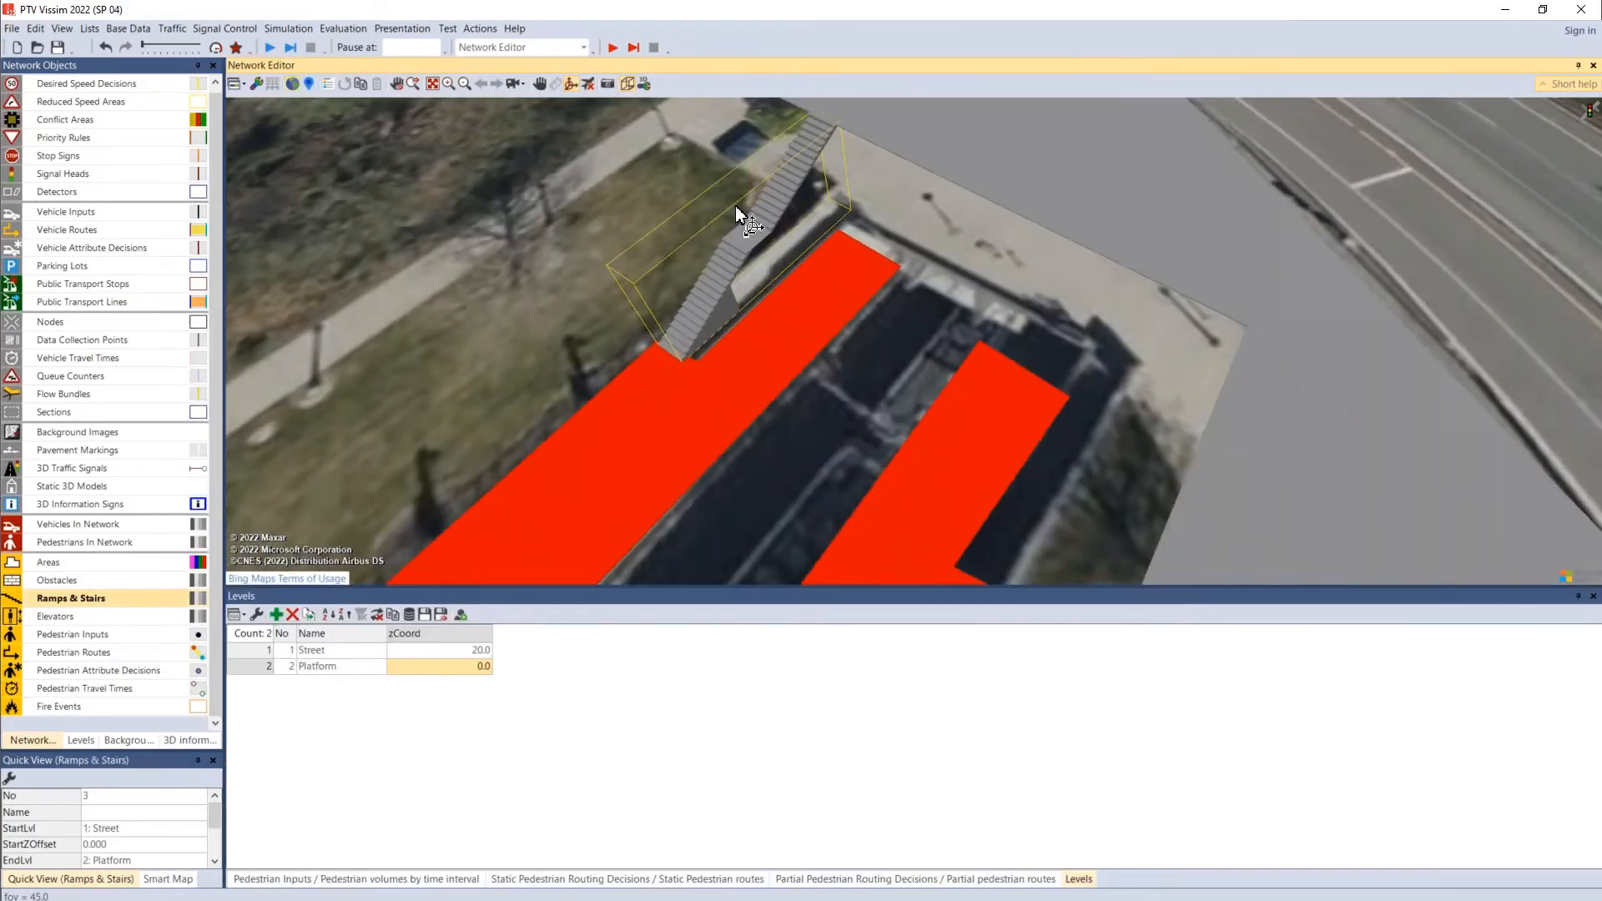
# Step: Return to 2D and draw a ramp about 45.1 ft long and 7.1 ft wide from the eastern street area to the southern platform's eastern extension
pyautogui.click(629, 83)
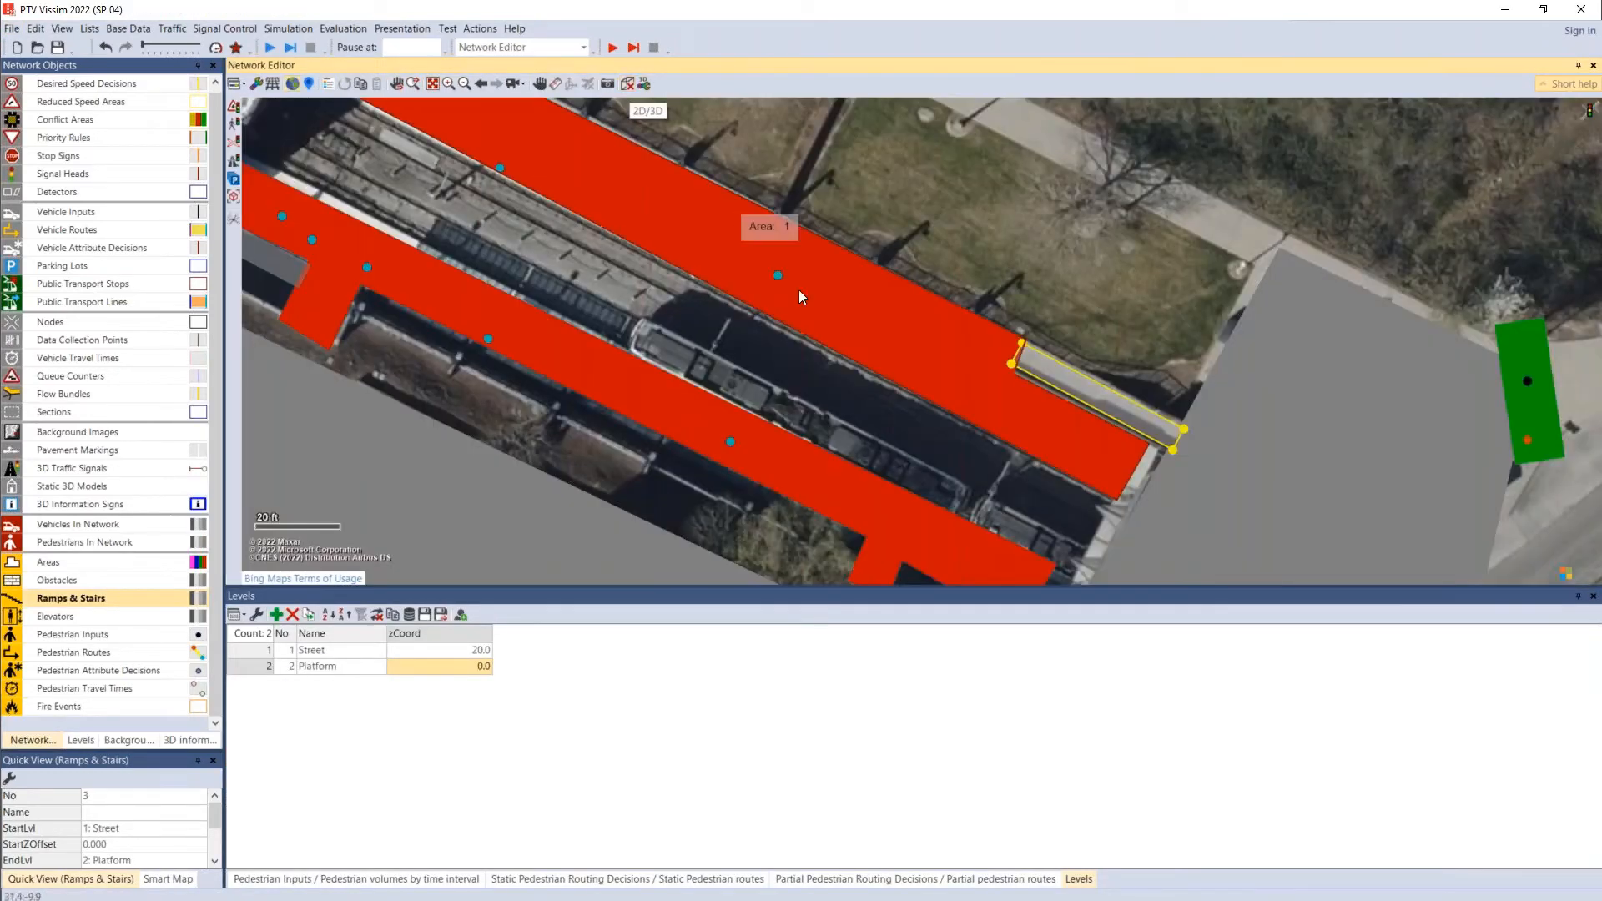
pyautogui.click(913, 438)
pyautogui.moveTo(913, 438); pyautogui.dragTo(816, 233)
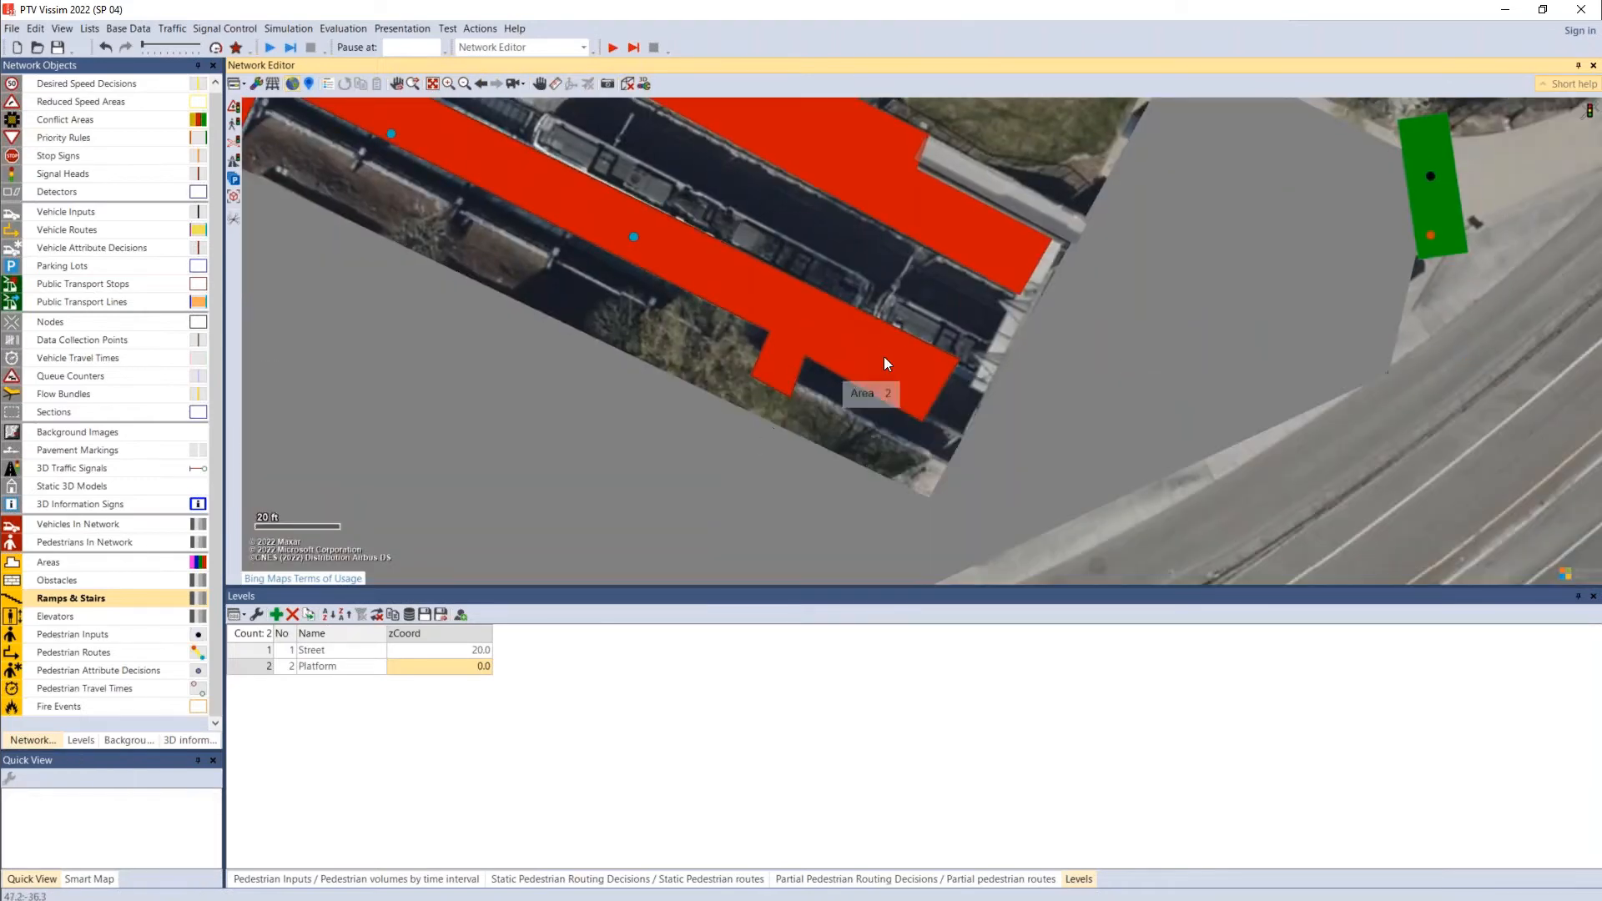
pyautogui.moveTo(963, 457); pyautogui.dragTo(789, 382)
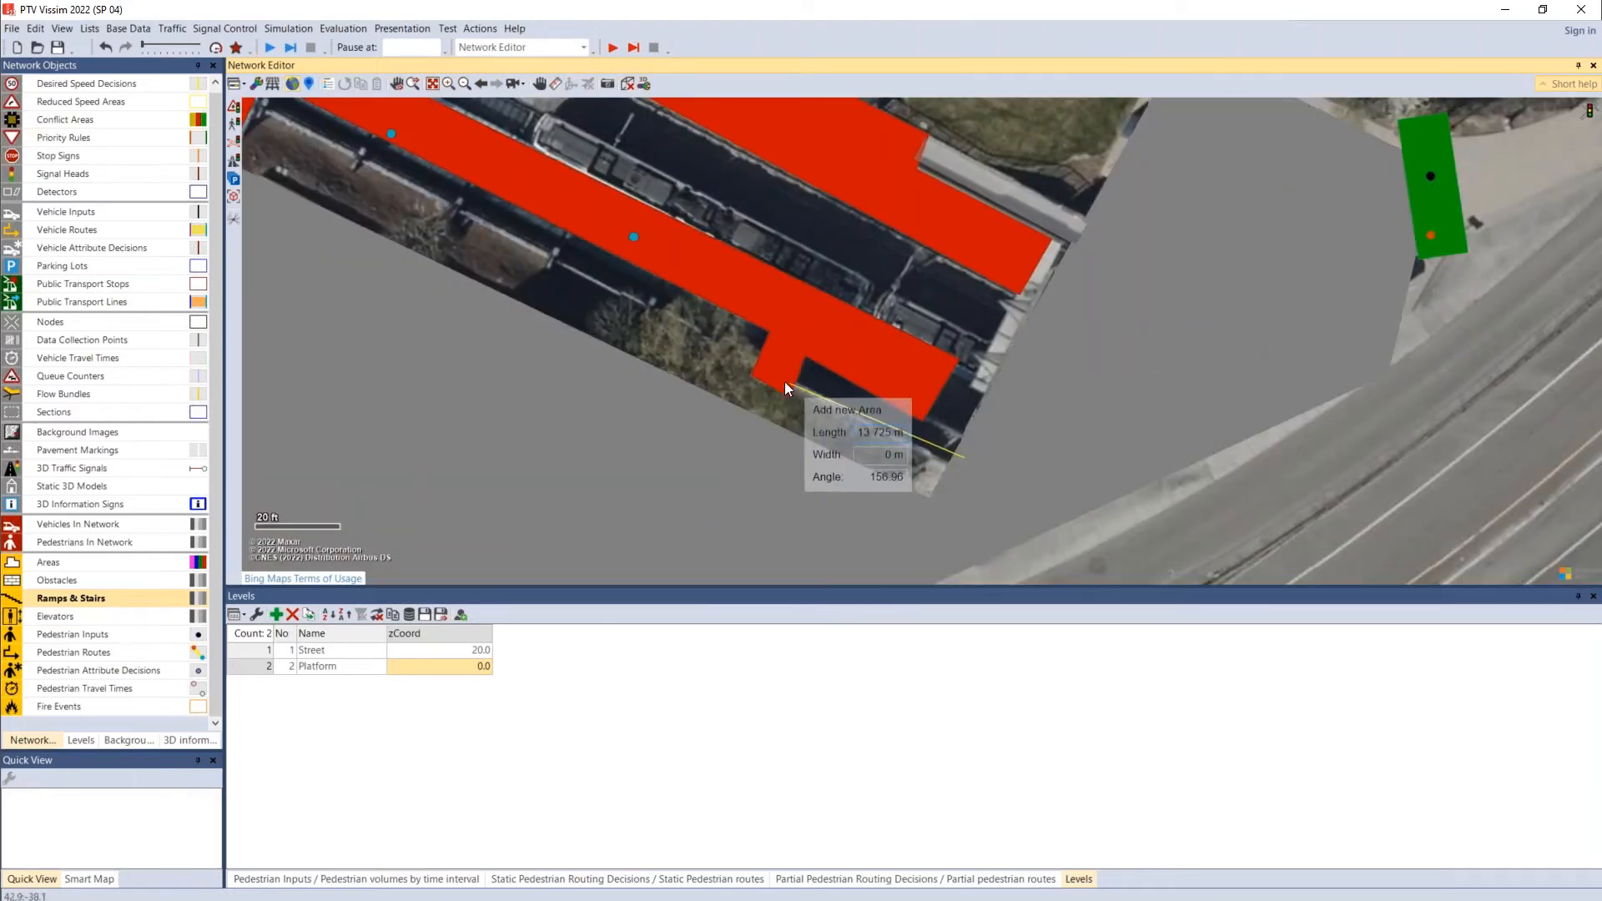
pyautogui.click(803, 354)
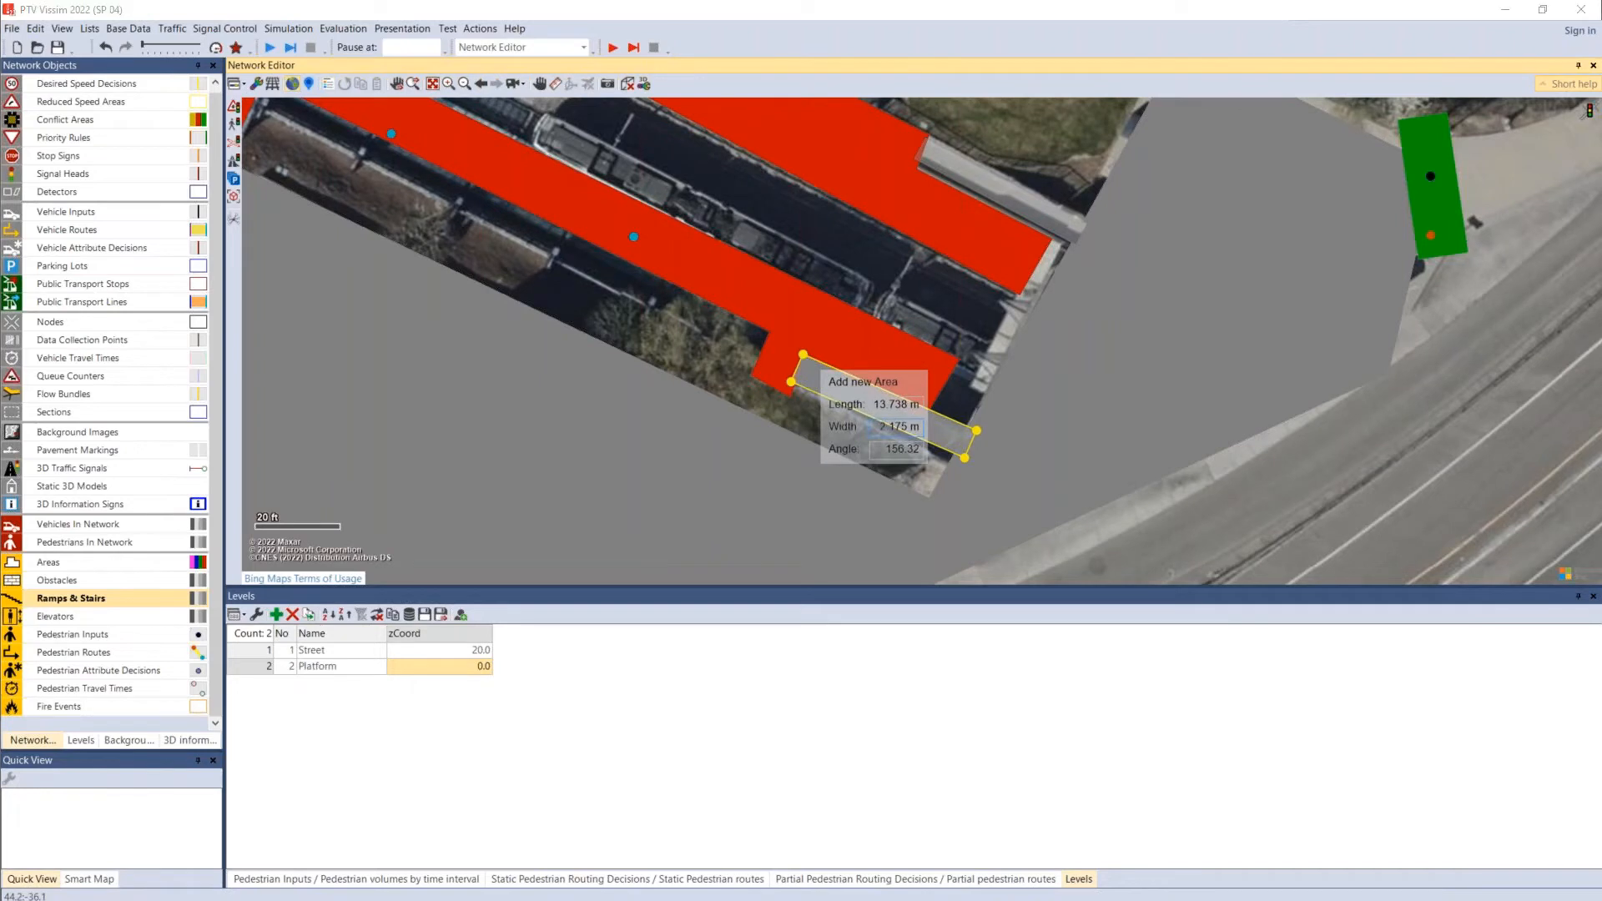
# Step: Set the southern ramp's end level to 2: Platform and its type to Escalator
pyautogui.click(609, 173)
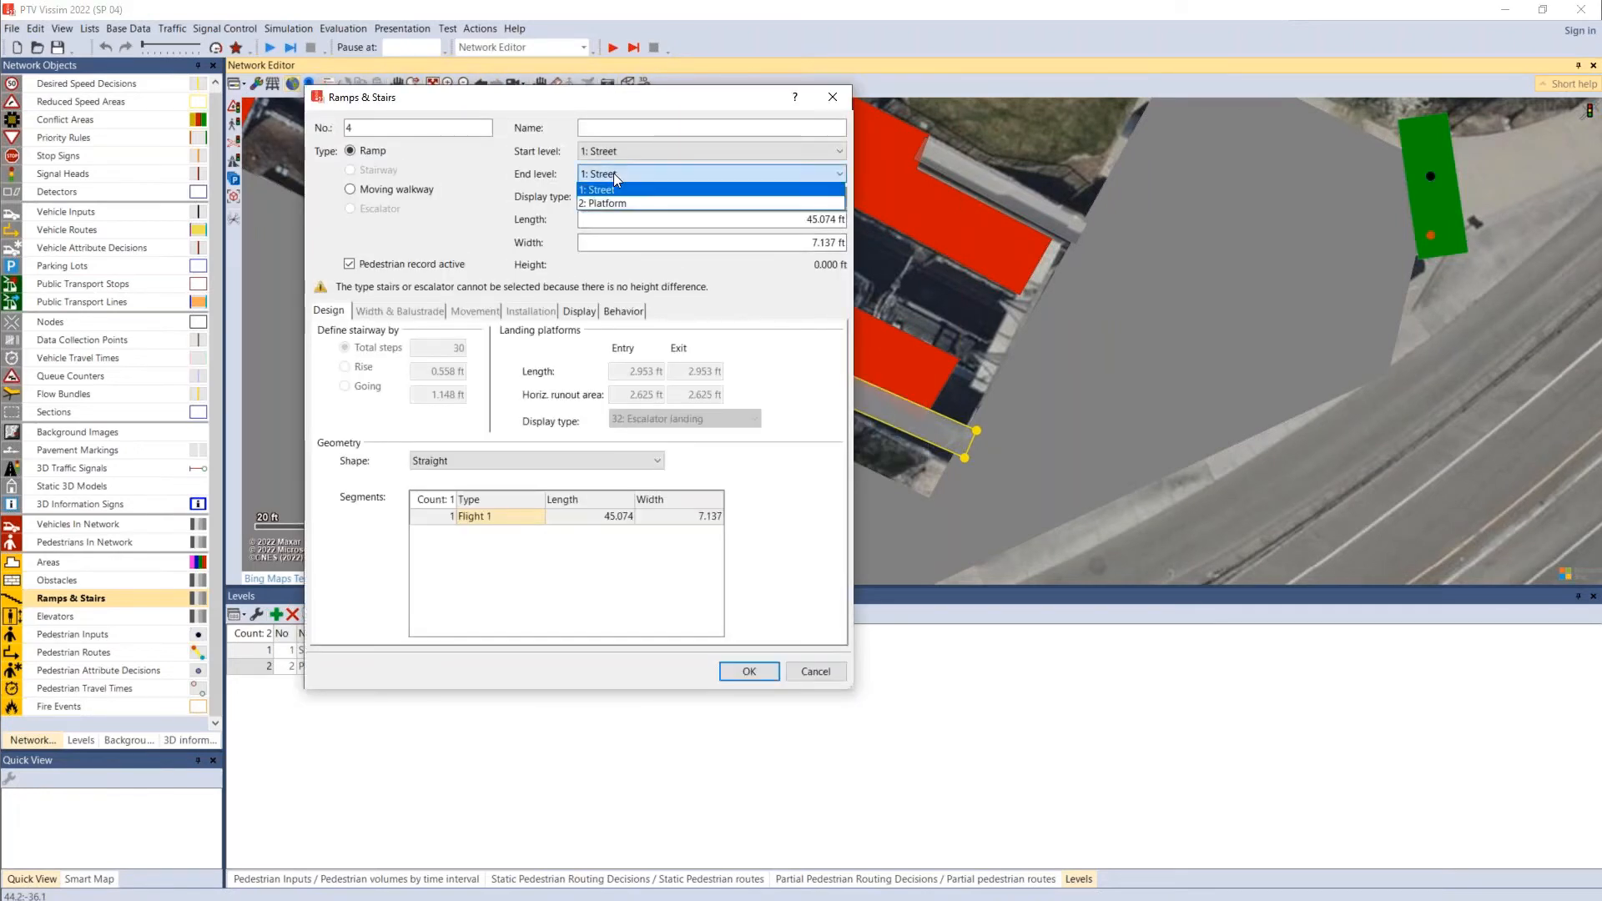
pyautogui.click(617, 205)
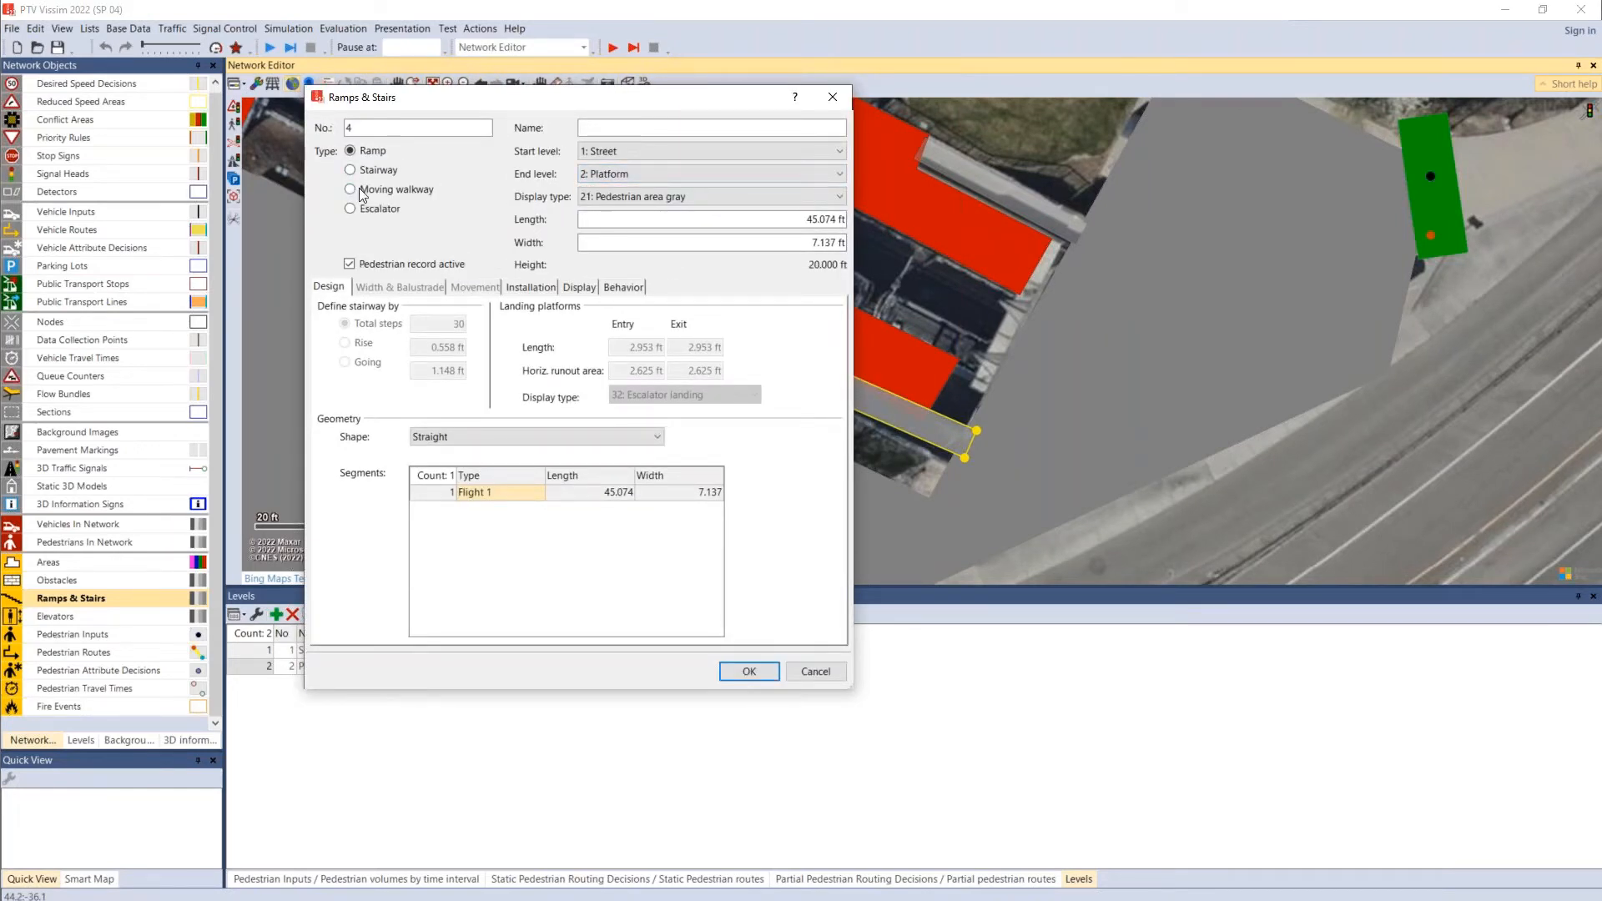
pyautogui.click(350, 209)
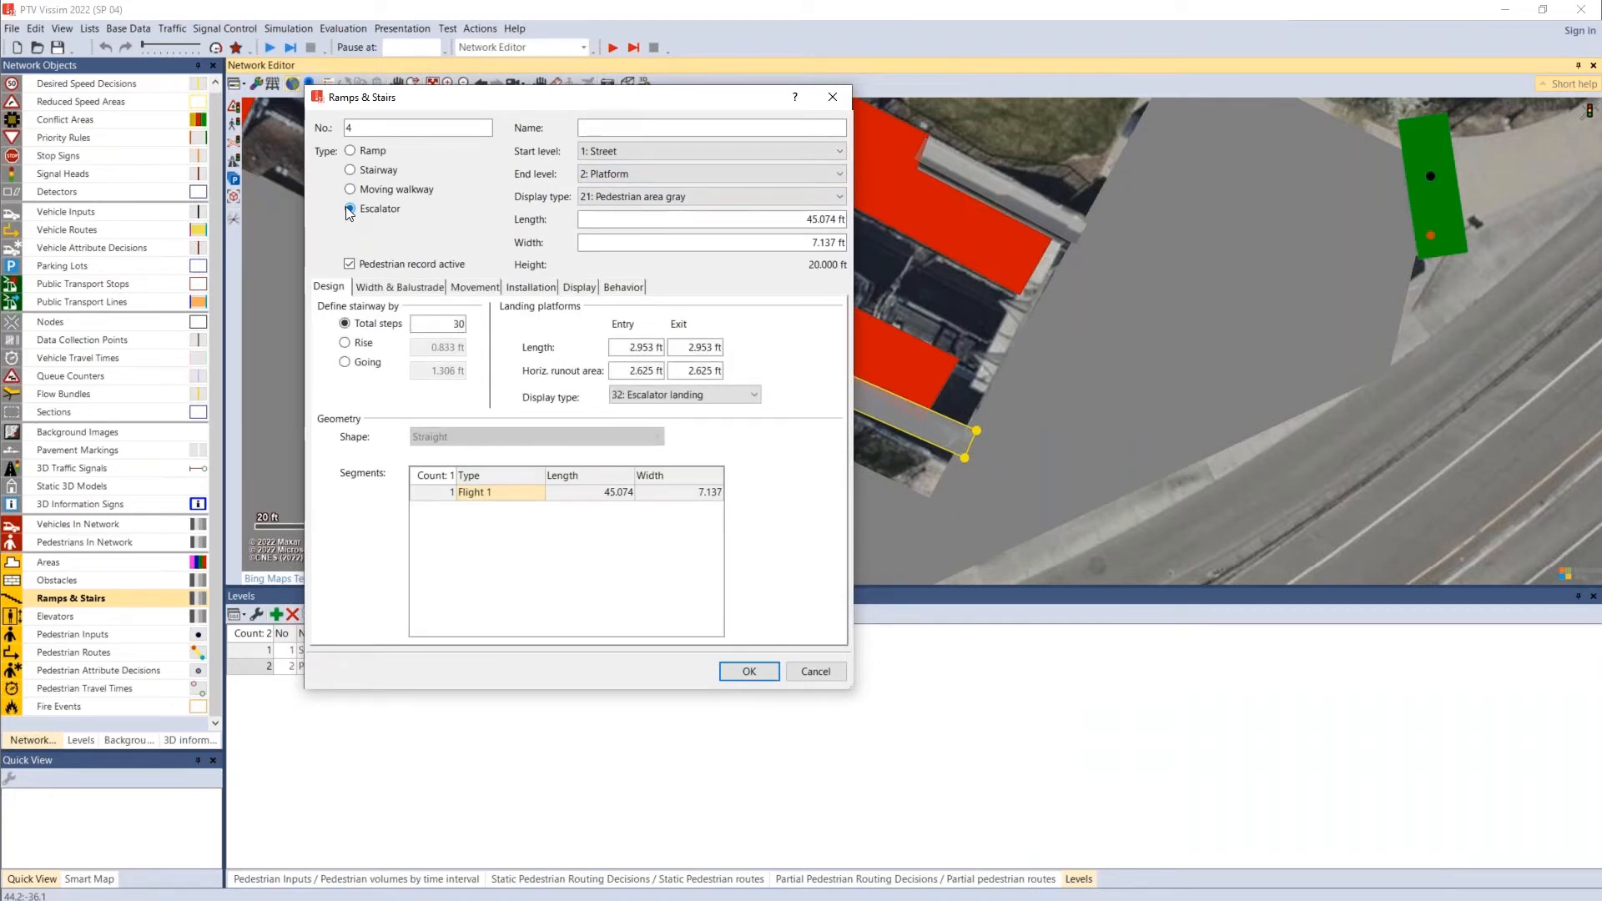
# Step: Define the escalator's steps by a rise of 0.588 ft
pyautogui.click(345, 343)
pyautogui.write('0.588')
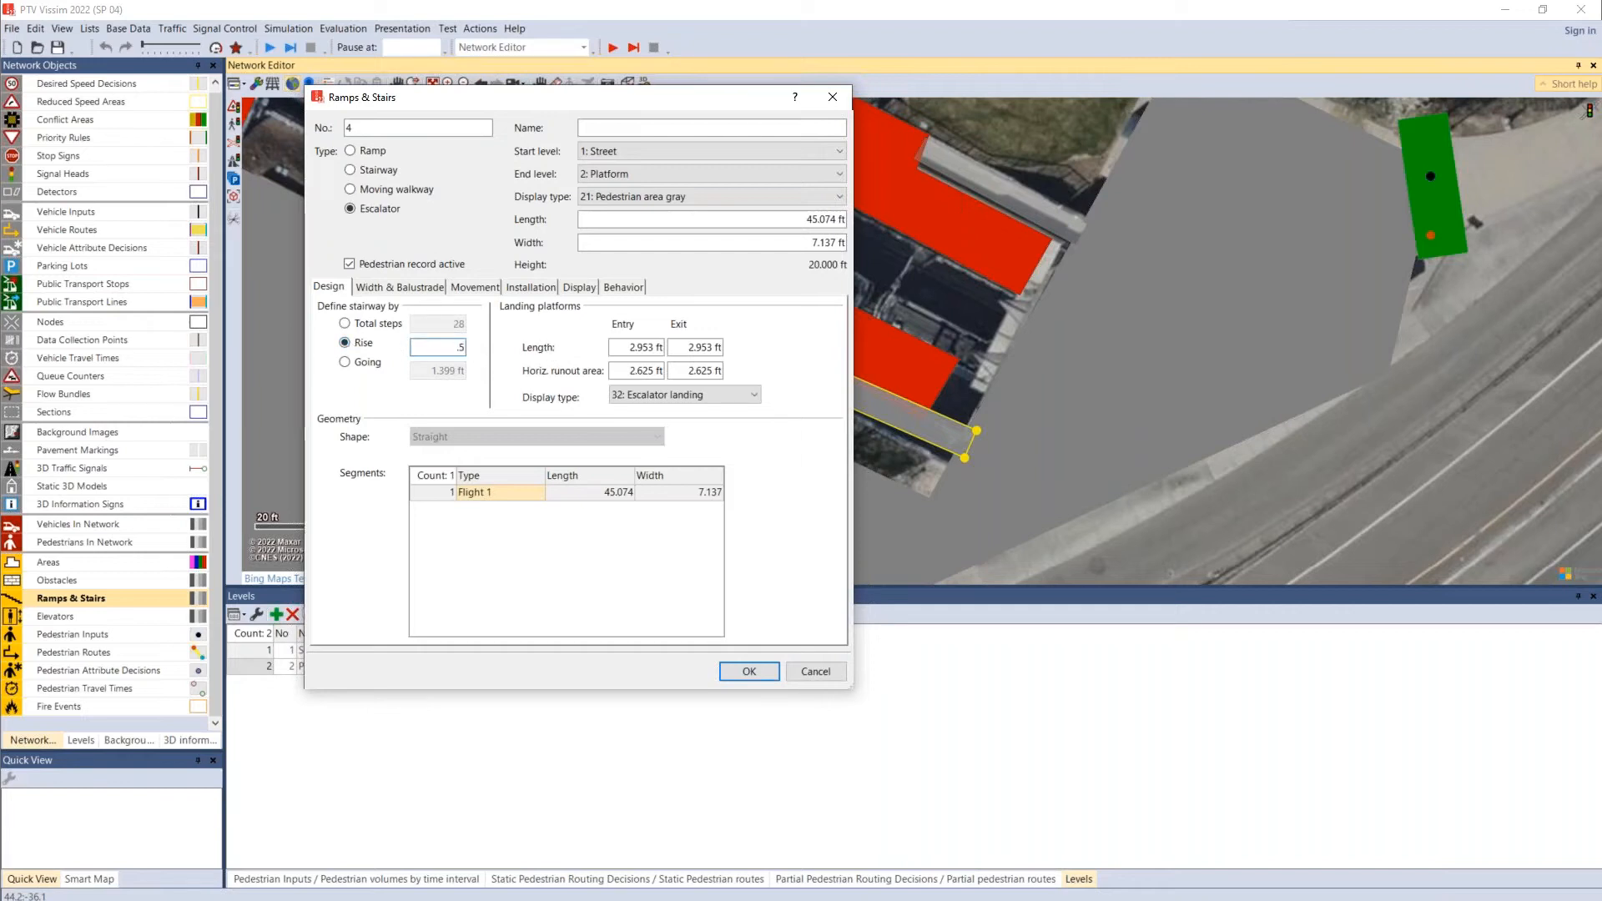
pyautogui.click(721, 226)
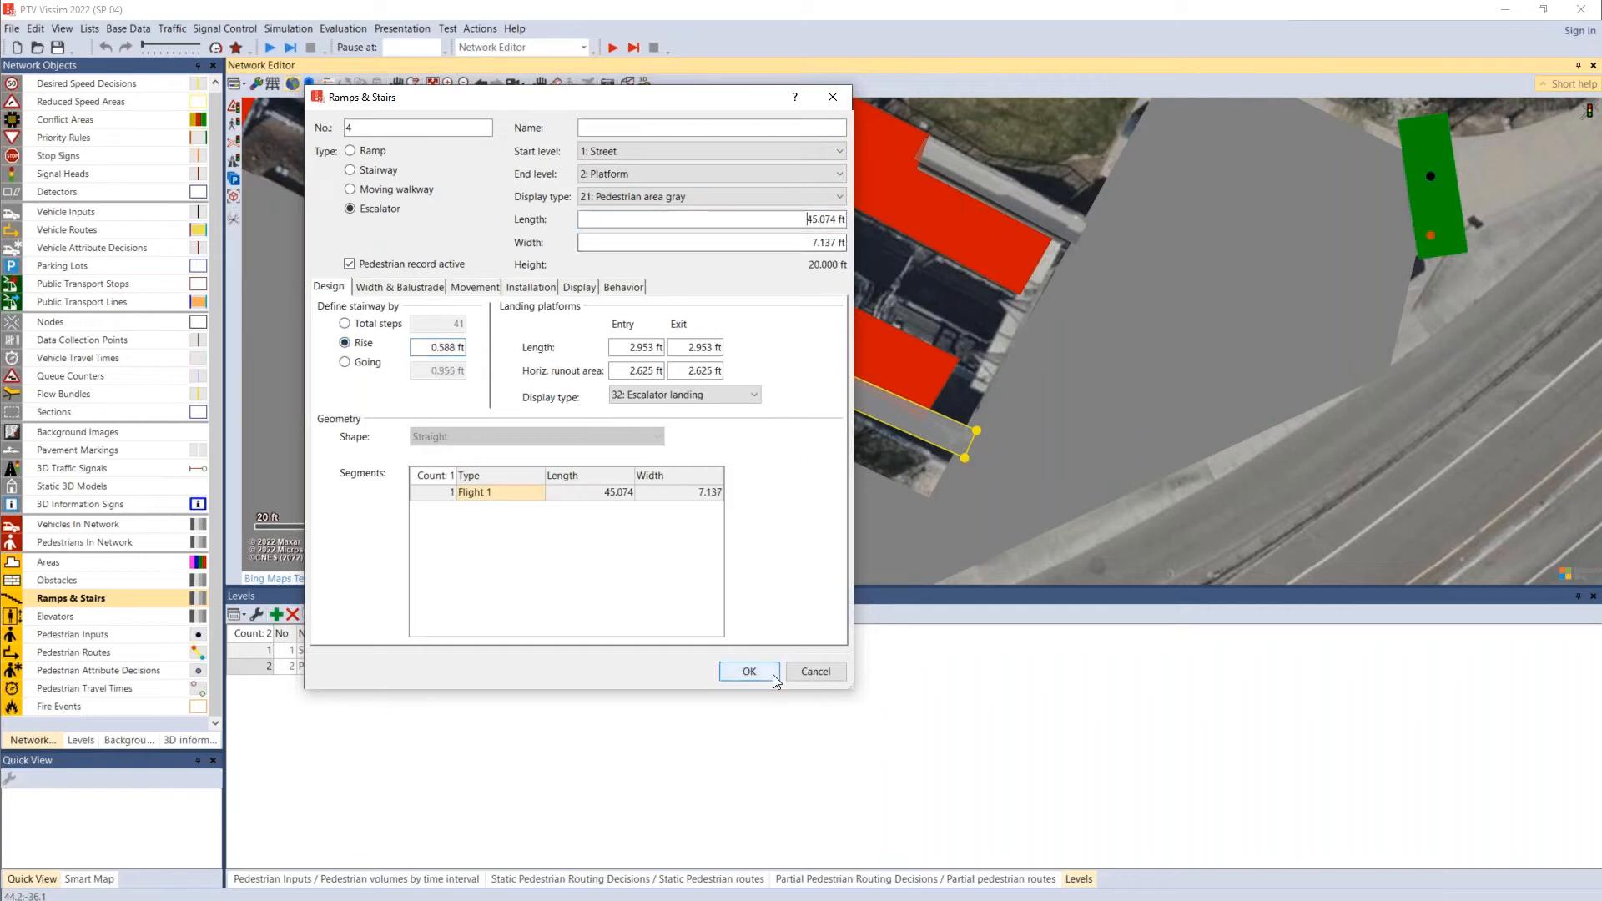
# Step: Review the escalator's width, balustrade and movement settings, and confirm it with the direction of travel set to Forward
pyautogui.click(403, 288)
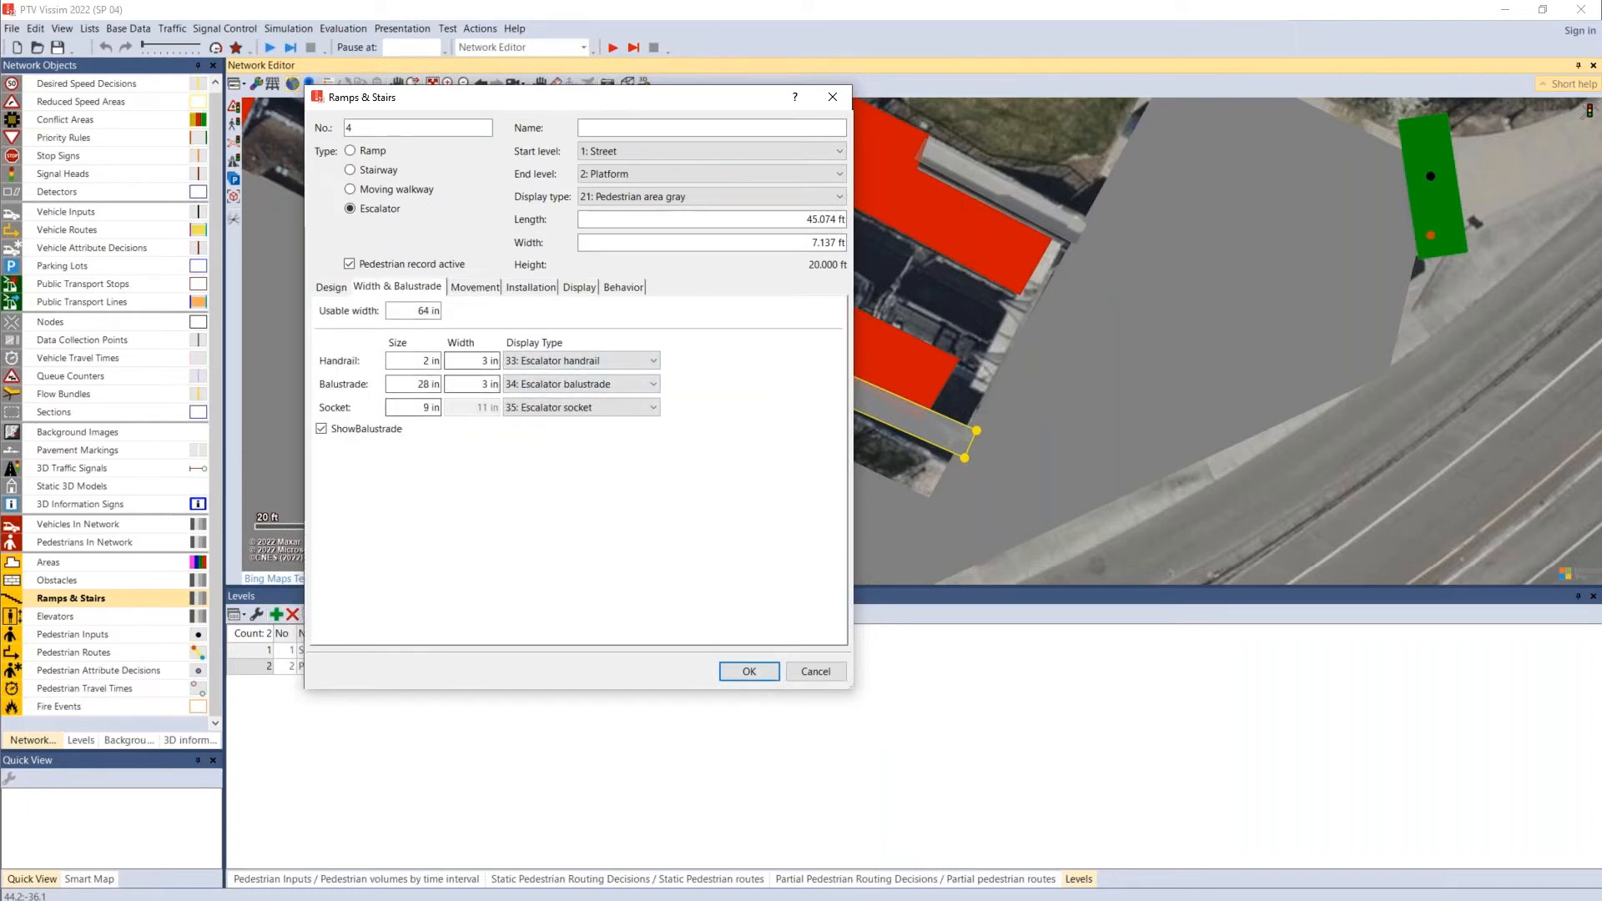
pyautogui.click(476, 287)
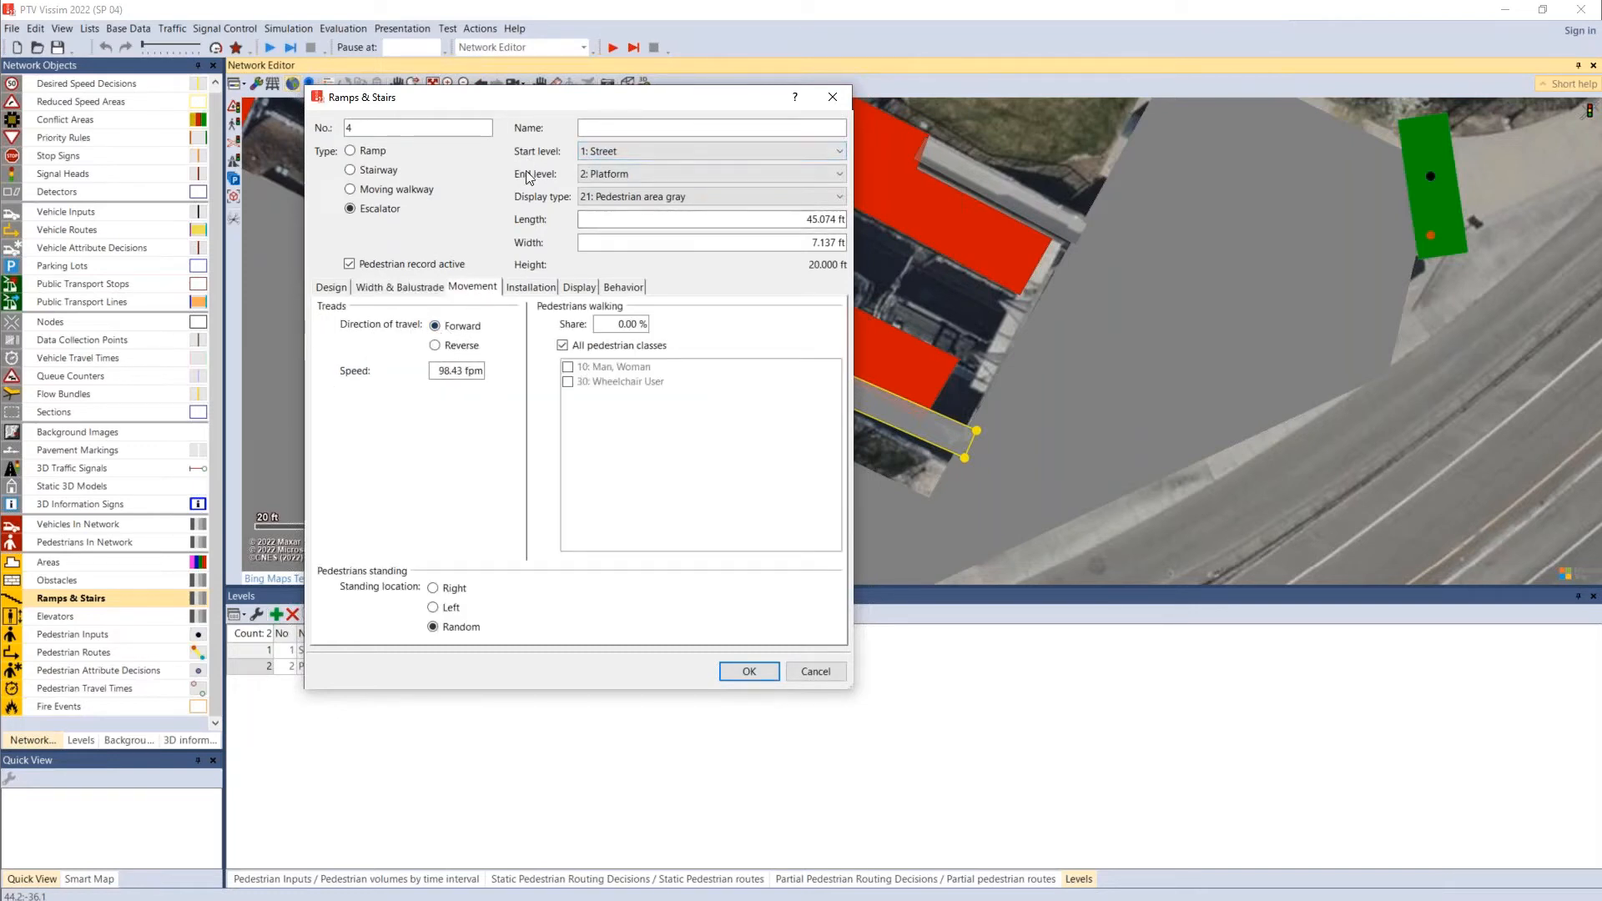
pyautogui.click(437, 346)
pyautogui.click(435, 326)
pyautogui.click(732, 672)
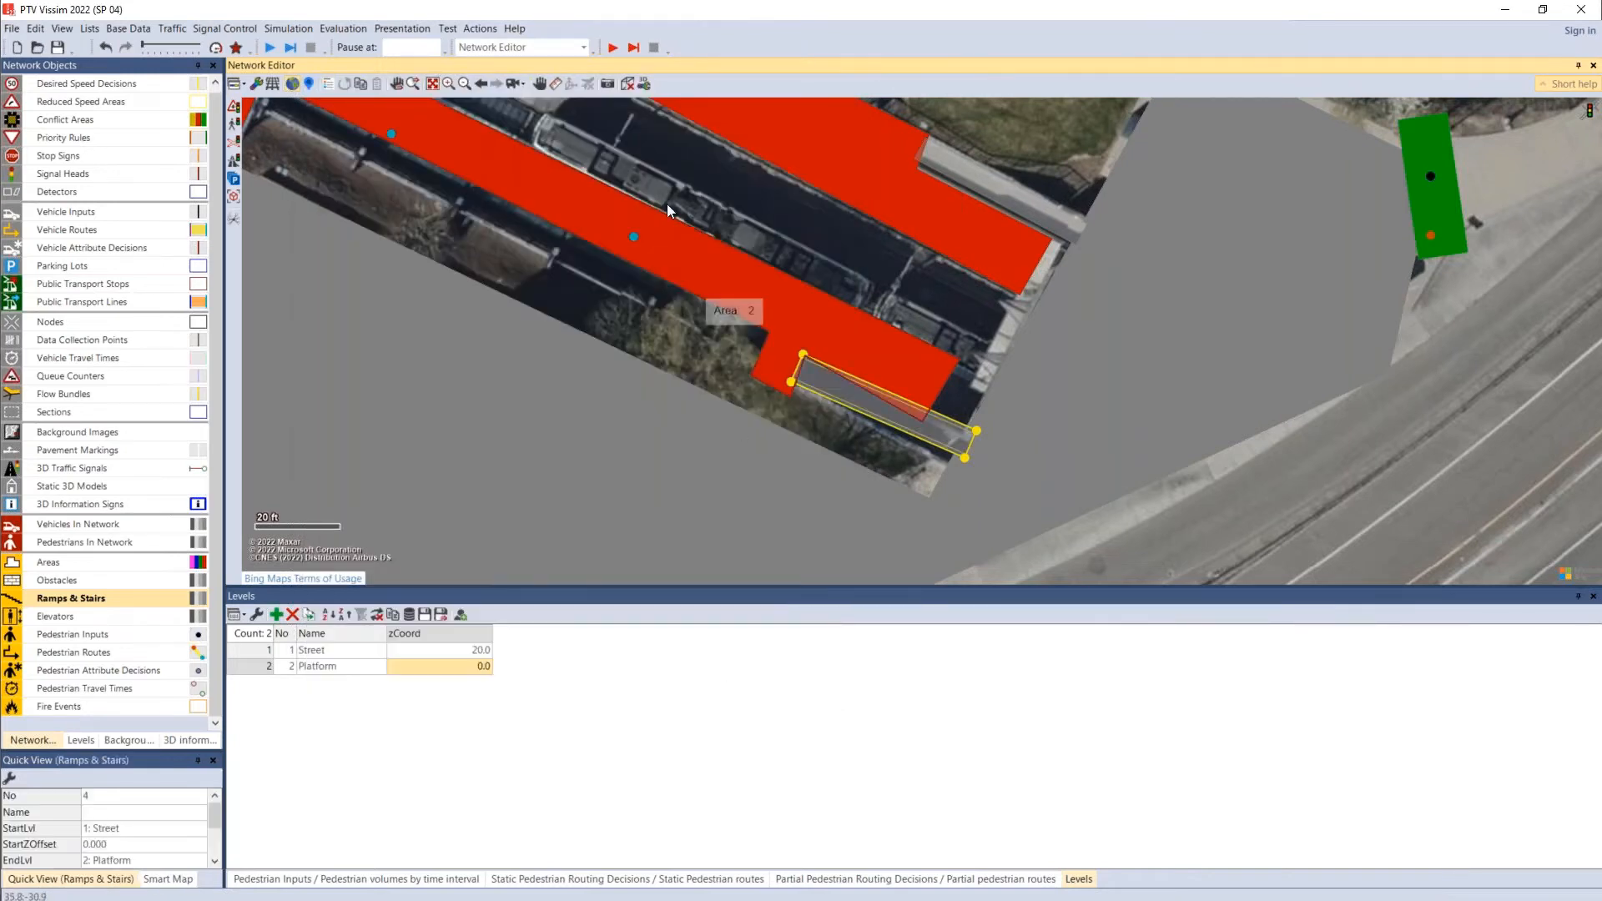
# Step: View the new escalator in 3D, and switch to the farragut_west model to examine its three parallel escalators
pyautogui.click(627, 83)
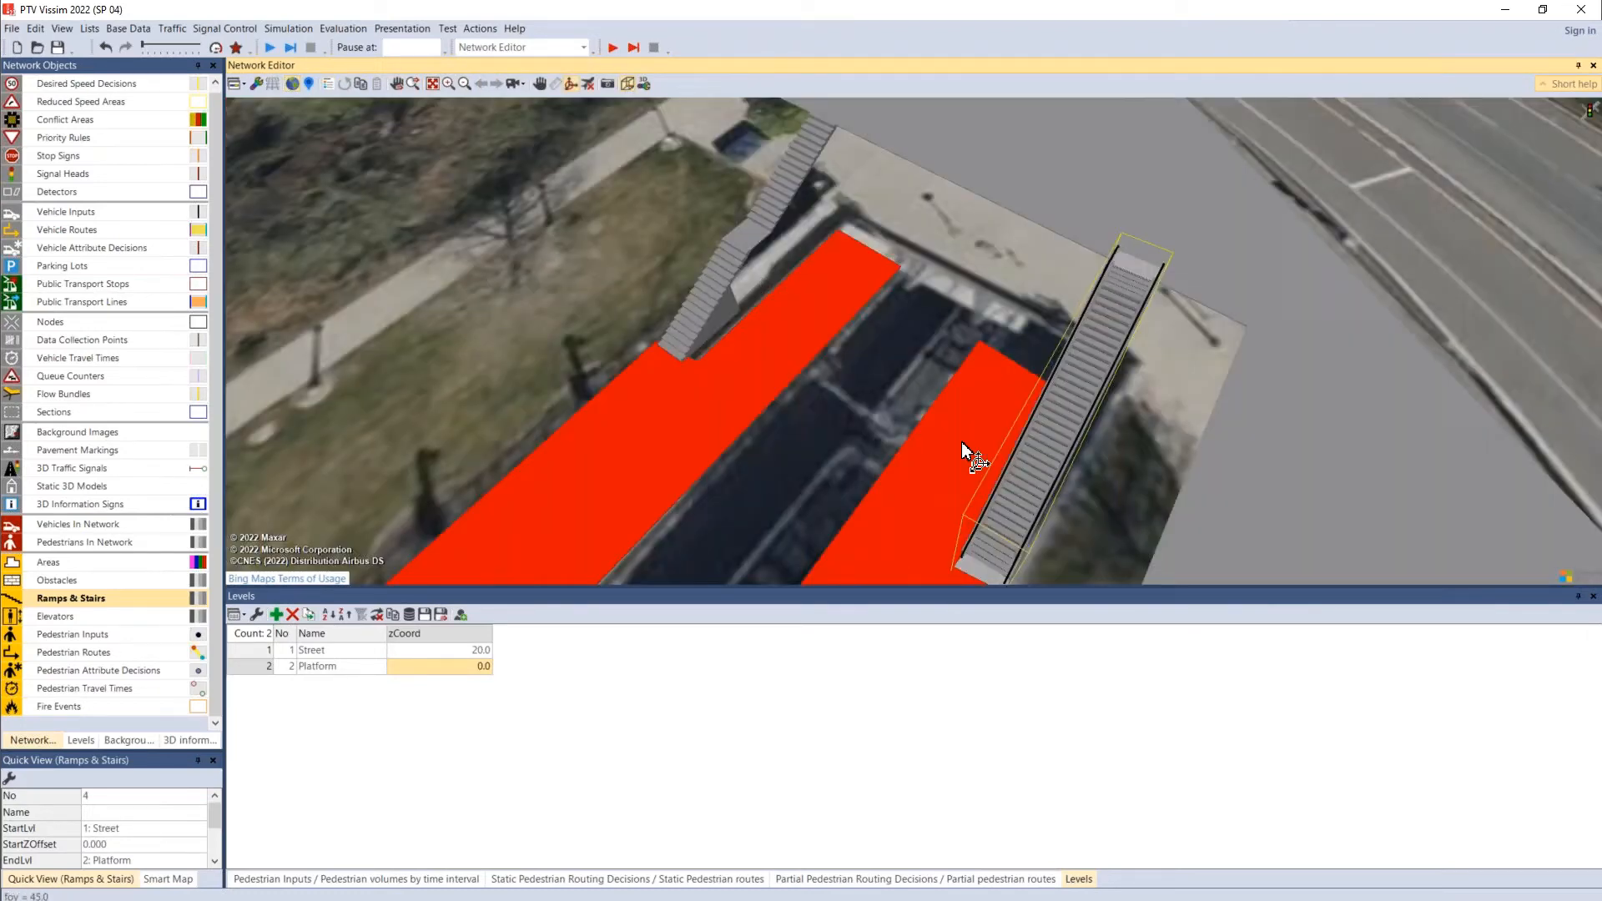
pyautogui.hotkey('alt', 'Tab')
pyautogui.hotkey('alt', 'Tab')
pyautogui.hotkey('alt', 'Tab')
pyautogui.hotkey('alt', 'Tab')
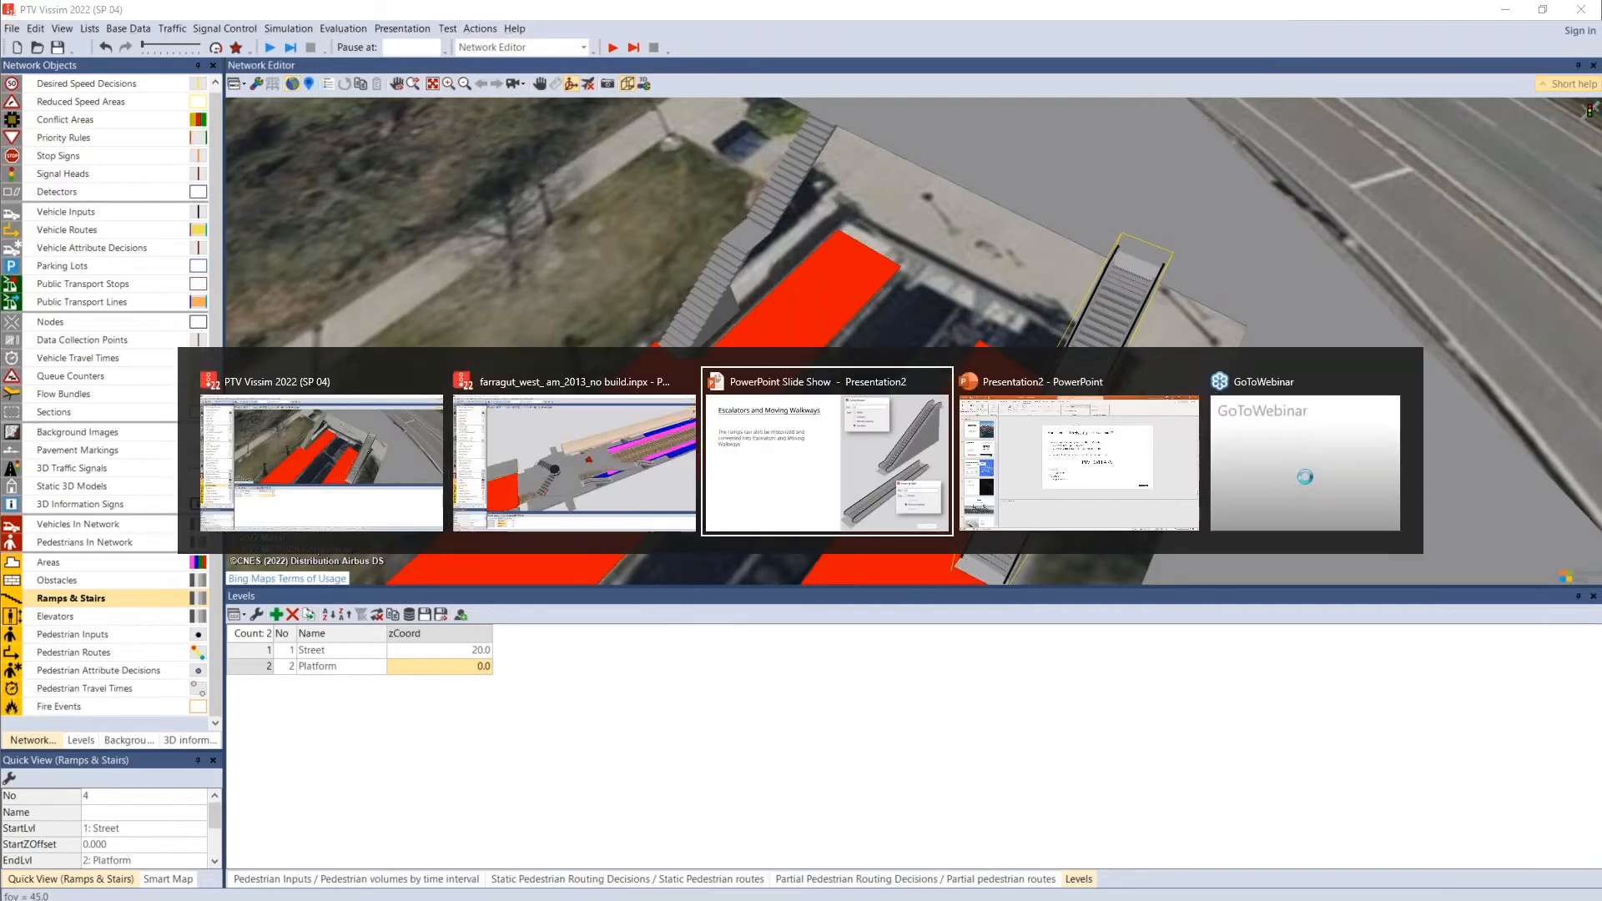
pyautogui.hotkey('alt', 'Tab')
pyautogui.hotkey('alt', 'Tab')
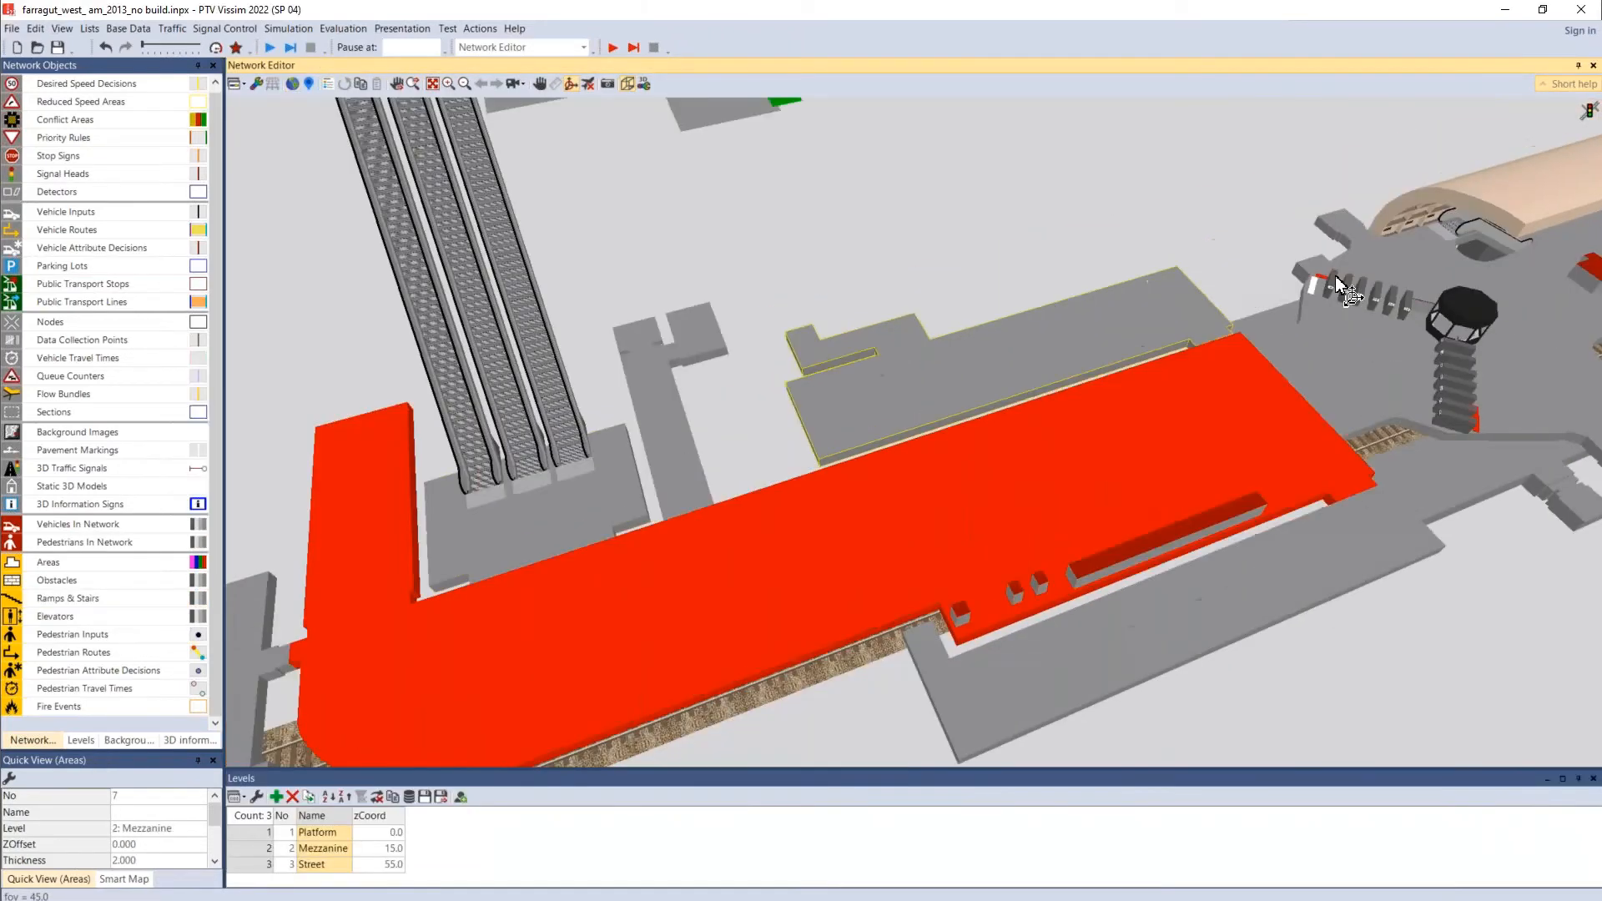
pyautogui.moveTo(767, 489); pyautogui.dragTo(918, 591)
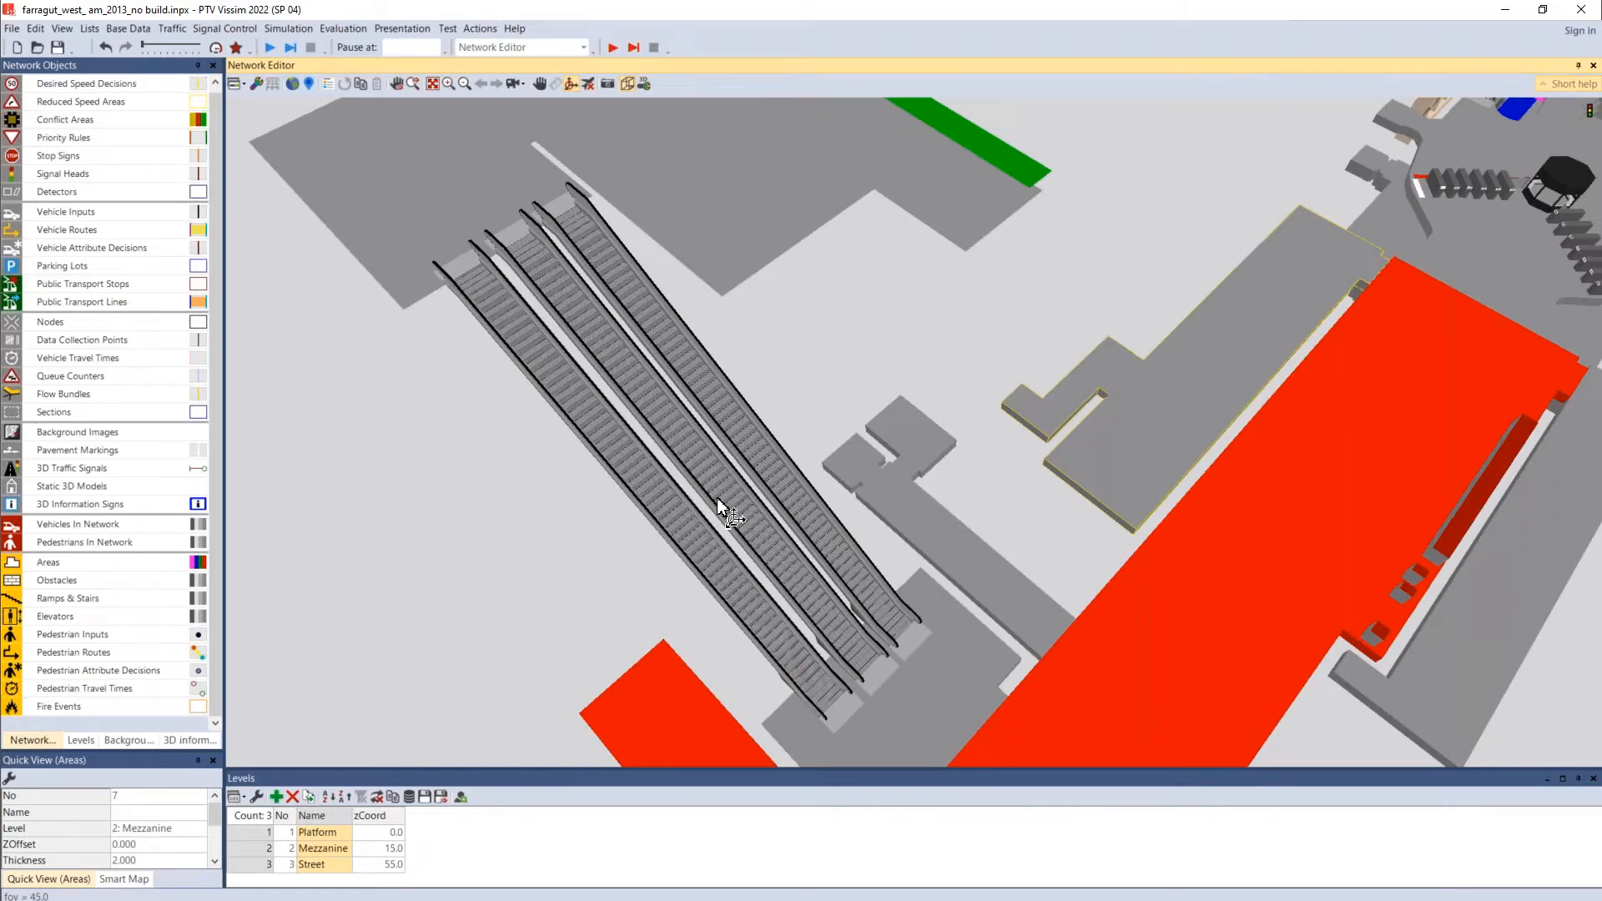
# Step: Return to the station model and inspect the southern escalator in 3D from the side
pyautogui.hotkey('alt', 'Tab')
pyautogui.hotkey('alt', 'Tab')
pyautogui.hotkey('alt', 'Tab')
pyautogui.hotkey('alt', 'Tab')
pyautogui.hotkey('alt', 'Tab')
pyautogui.hotkey('alt', 'Tab')
pyautogui.moveTo(1071, 424); pyautogui.dragTo(1028, 527)
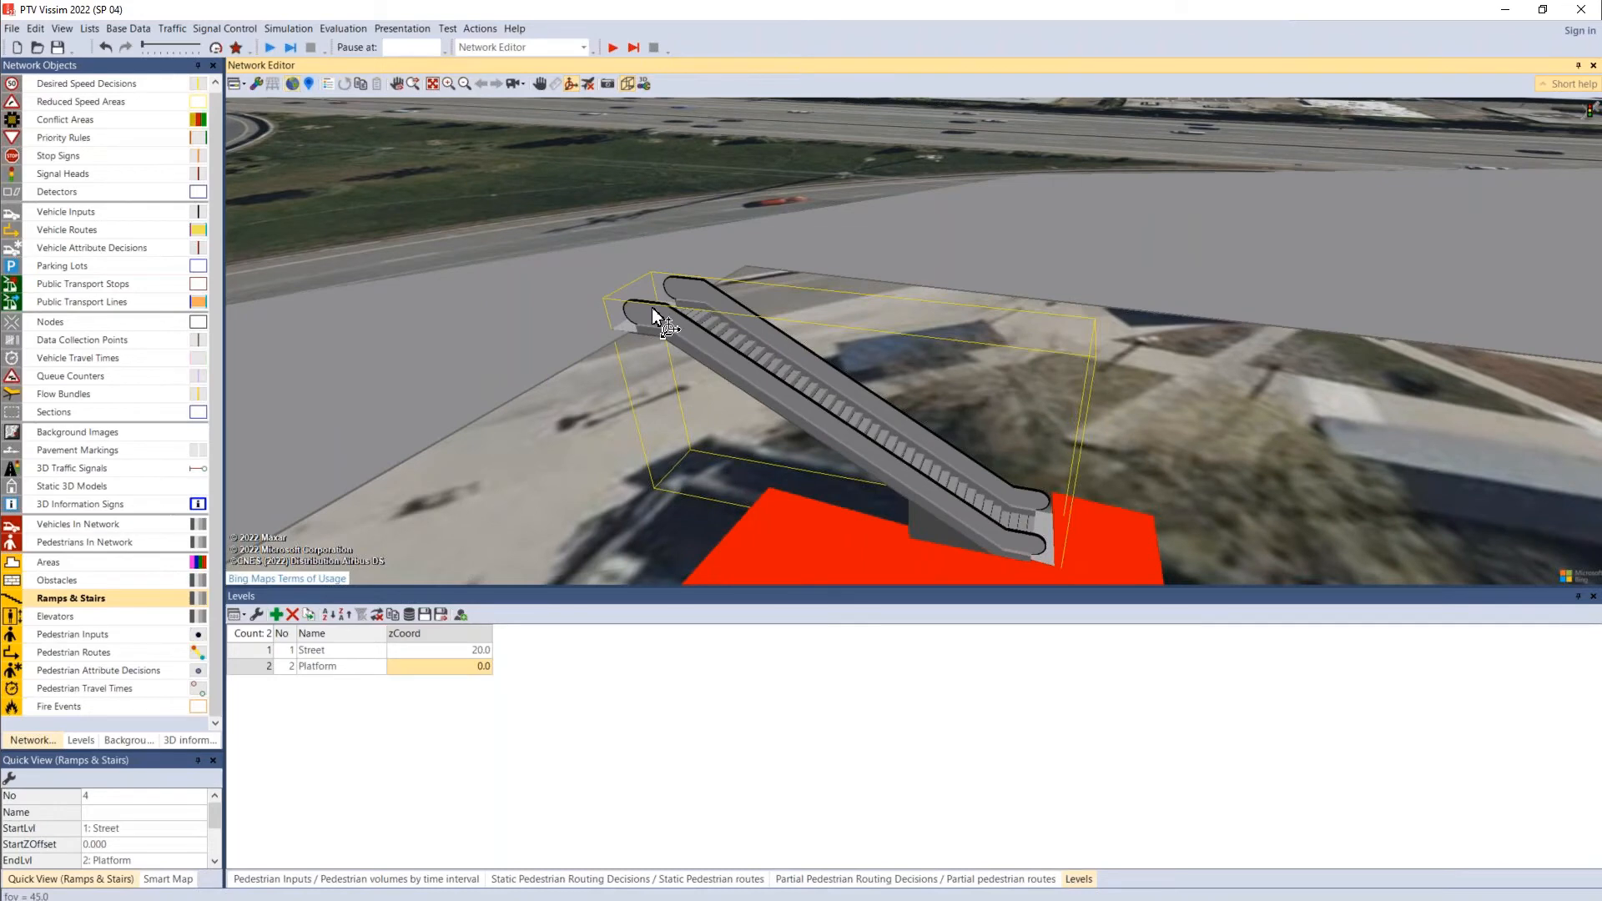
# Step: Return to 2D and review the escalator's walking share and standing location options, keeping the standing location Random
pyautogui.click(628, 84)
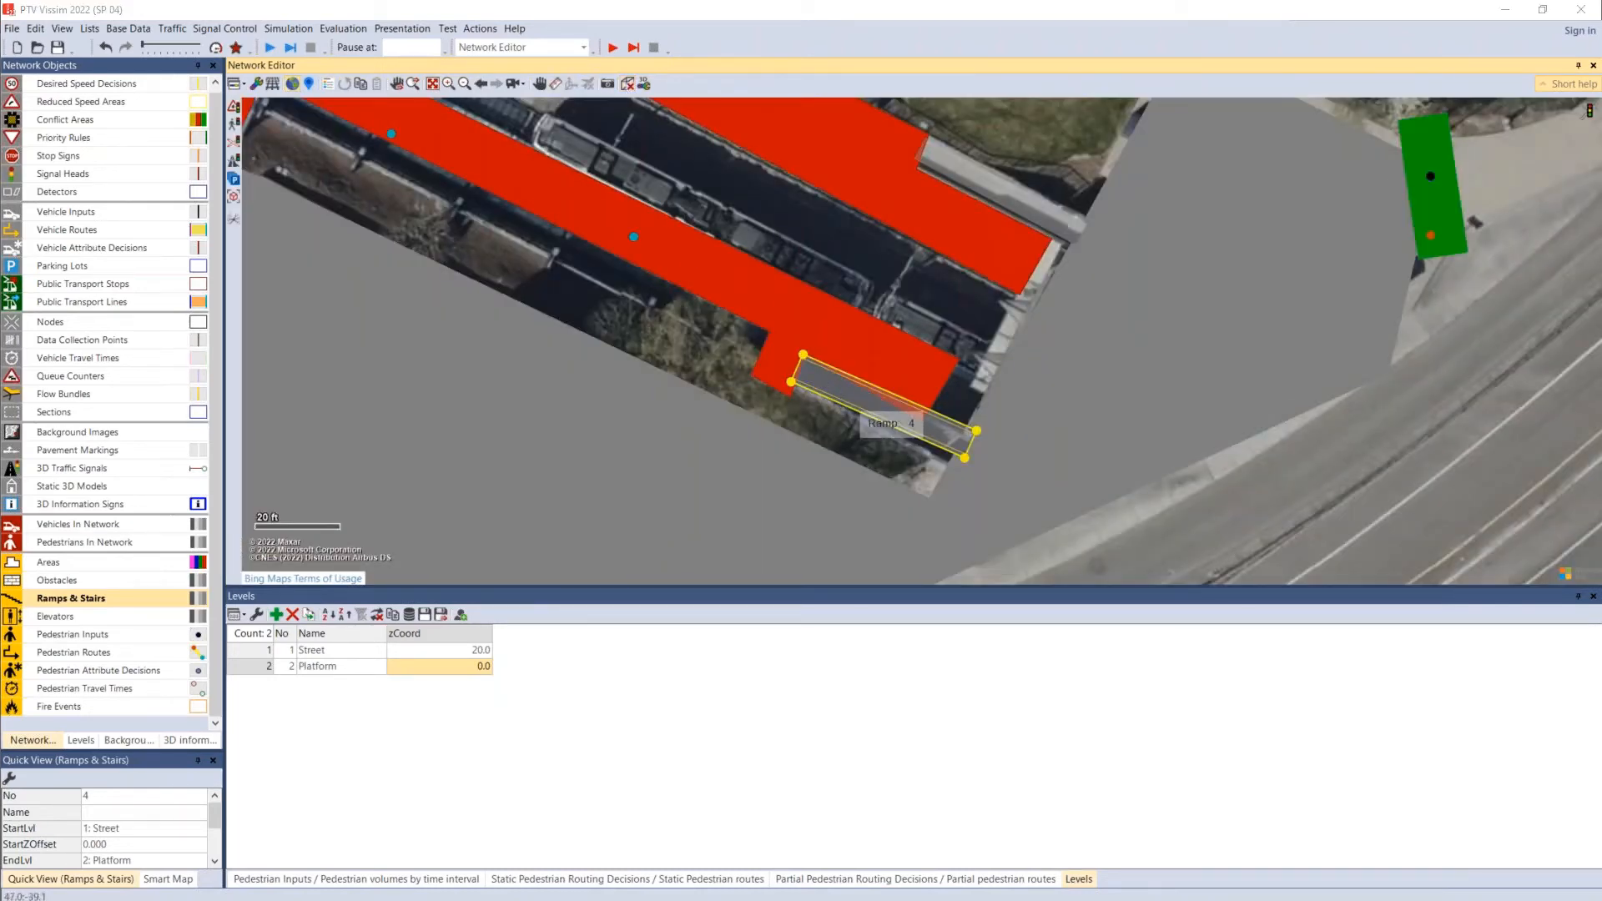
pyautogui.doubleClick(862, 395)
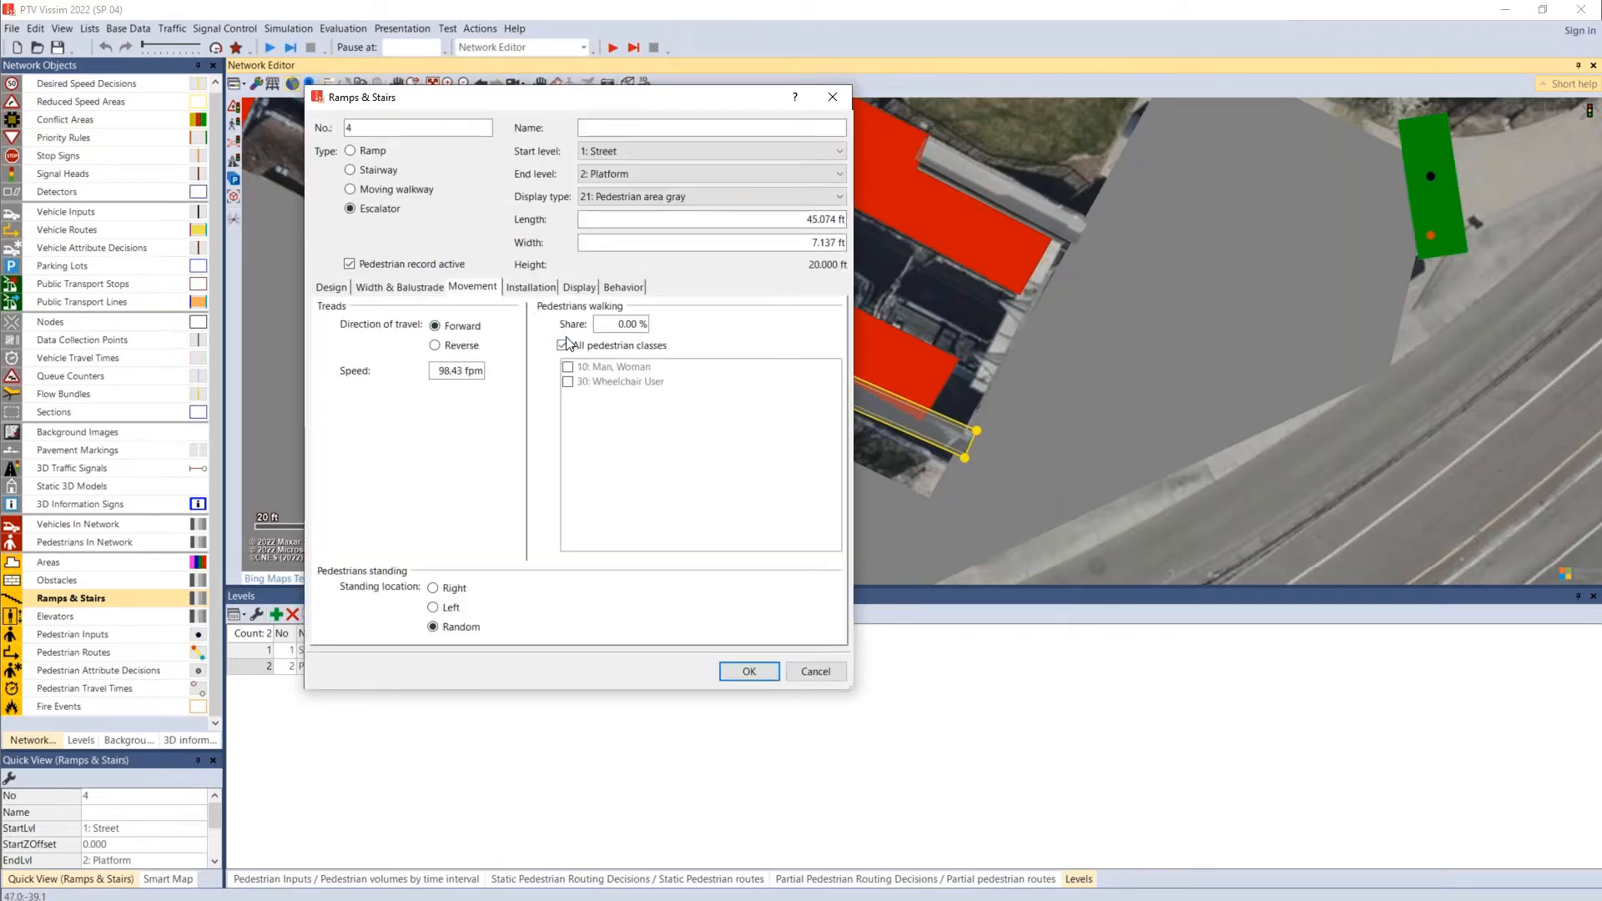
pyautogui.moveTo(596, 324); pyautogui.dragTo(804, 324)
pyautogui.click(434, 628)
pyautogui.click(433, 588)
pyautogui.click(433, 608)
pyautogui.click(432, 628)
pyautogui.click(749, 672)
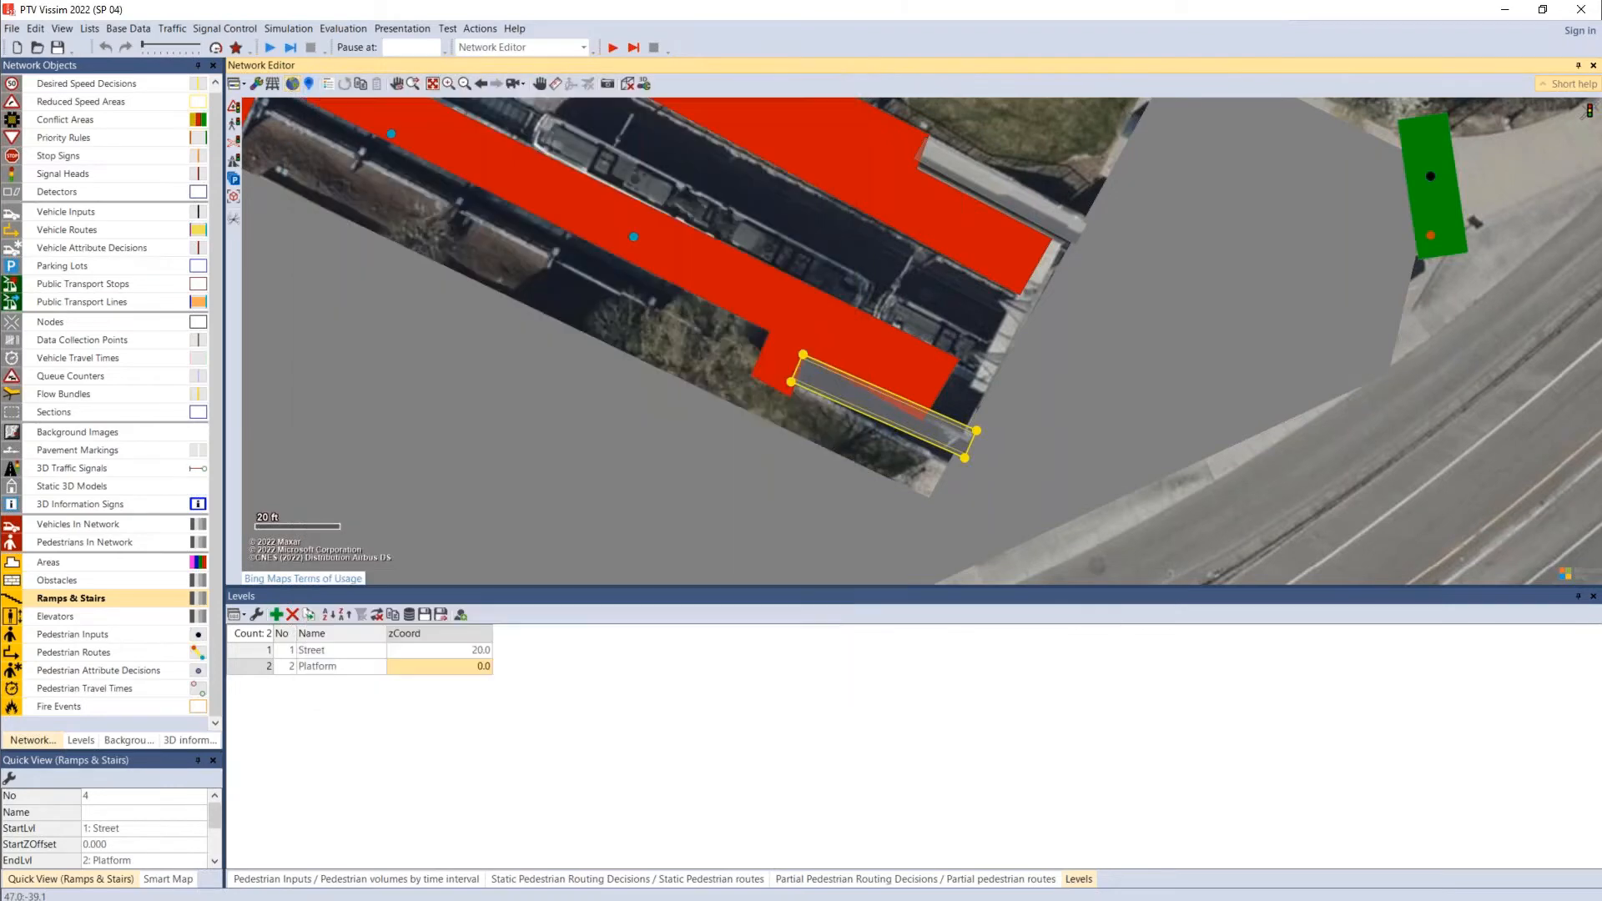
# Step: Draw a ramp about 86 ft long and 14.6 ft wide in the street area south of the southern platform
pyautogui.scroll(-5, 714, 438)
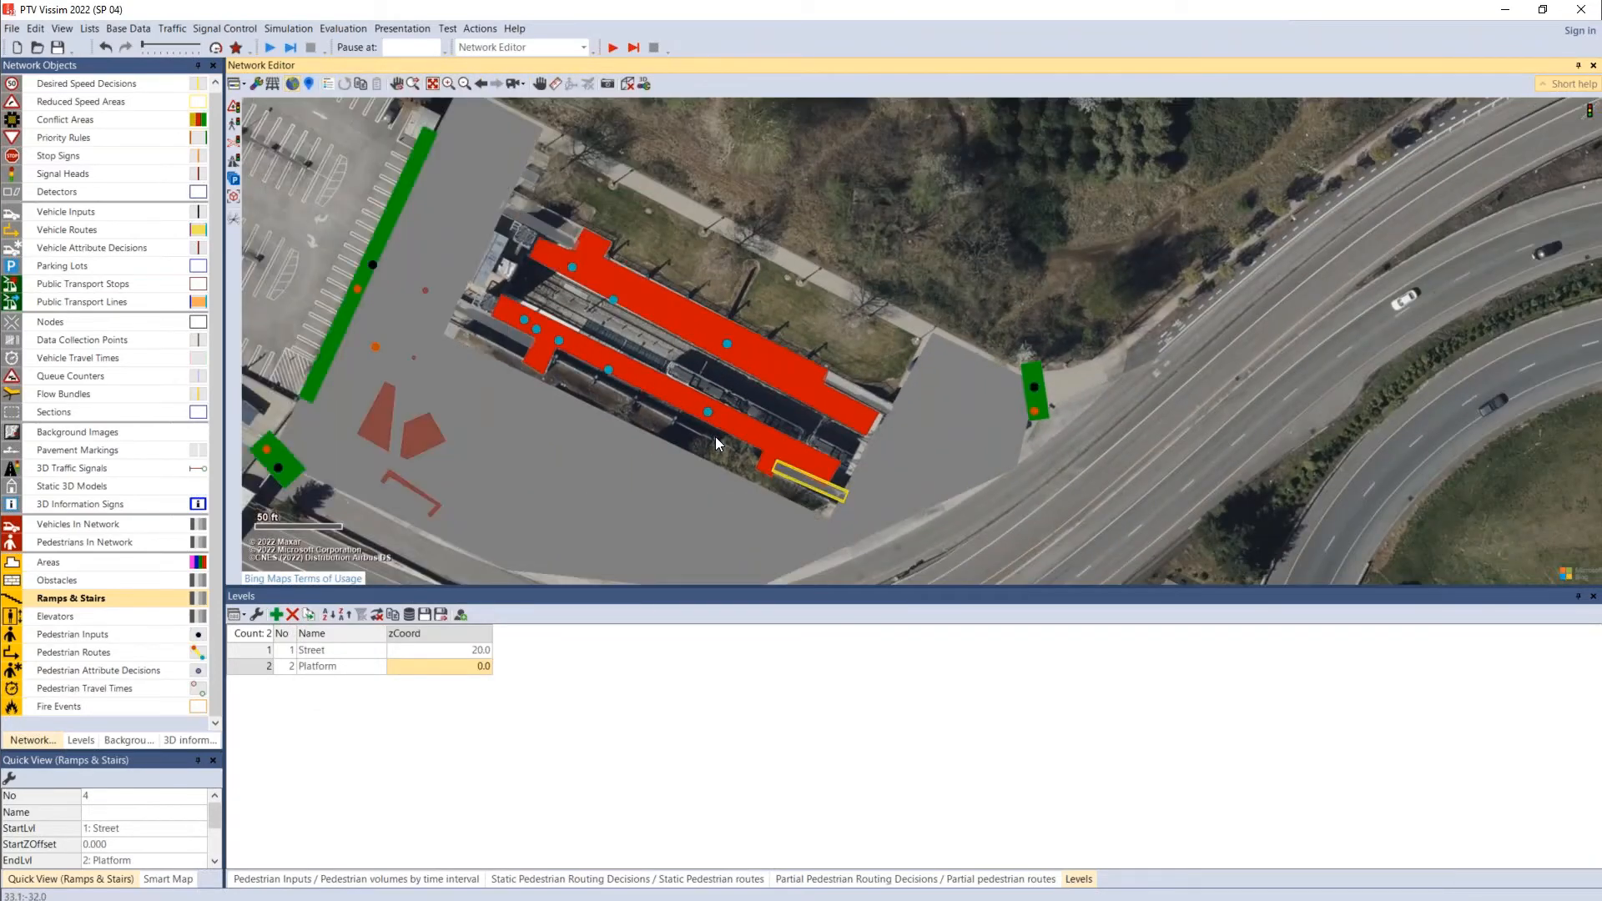
pyautogui.moveTo(626, 465); pyautogui.dragTo(758, 393)
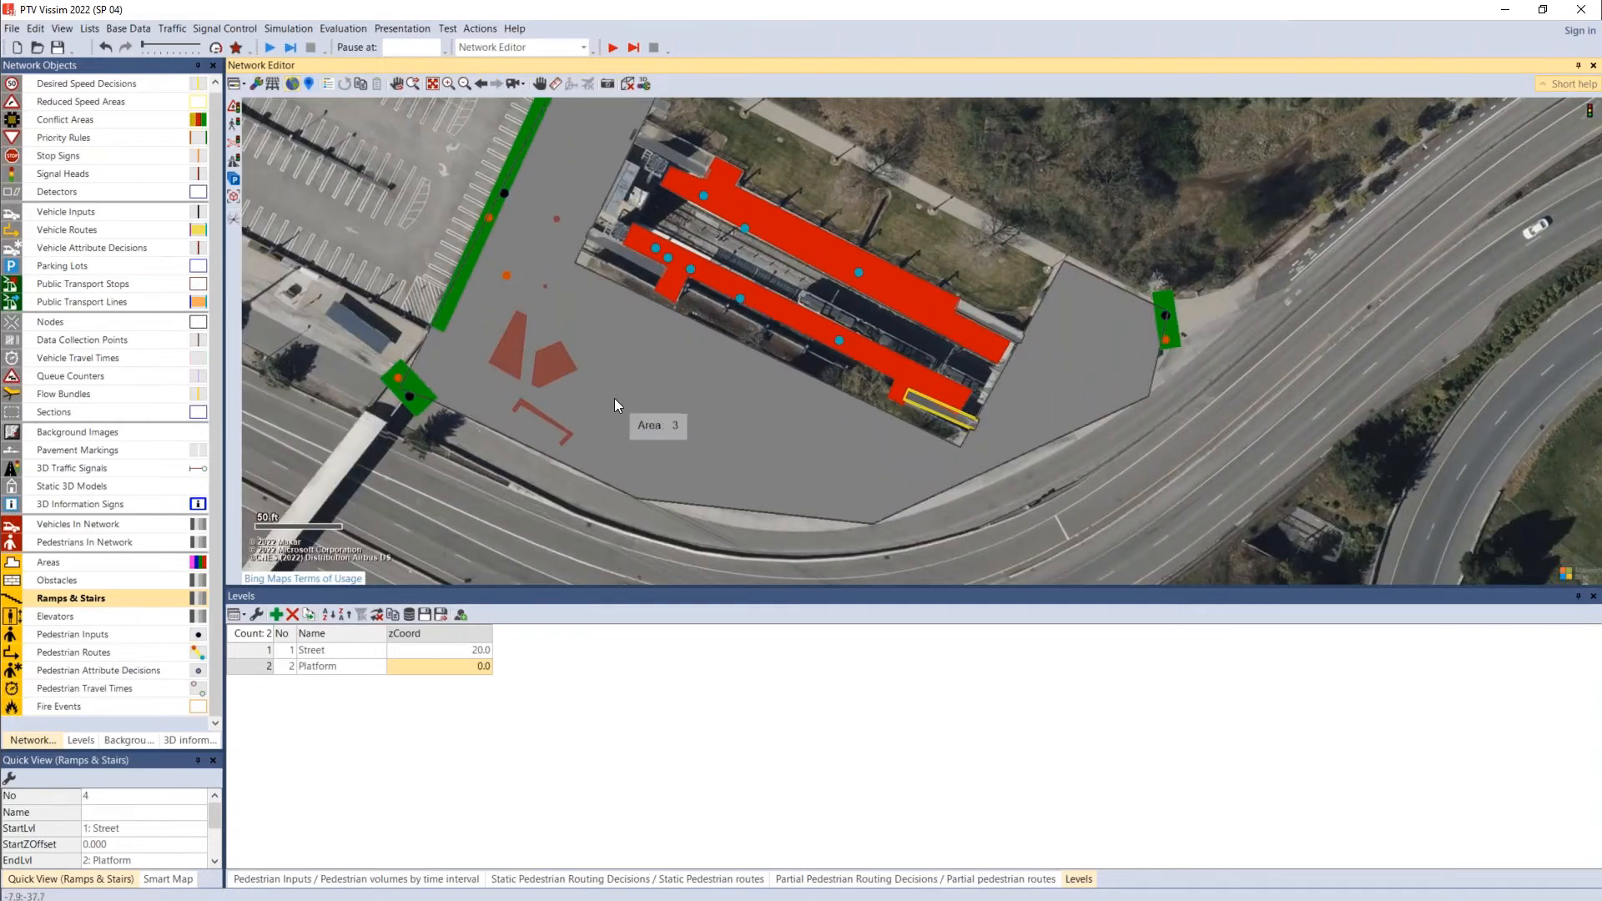
pyautogui.moveTo(633, 358); pyautogui.dragTo(767, 424)
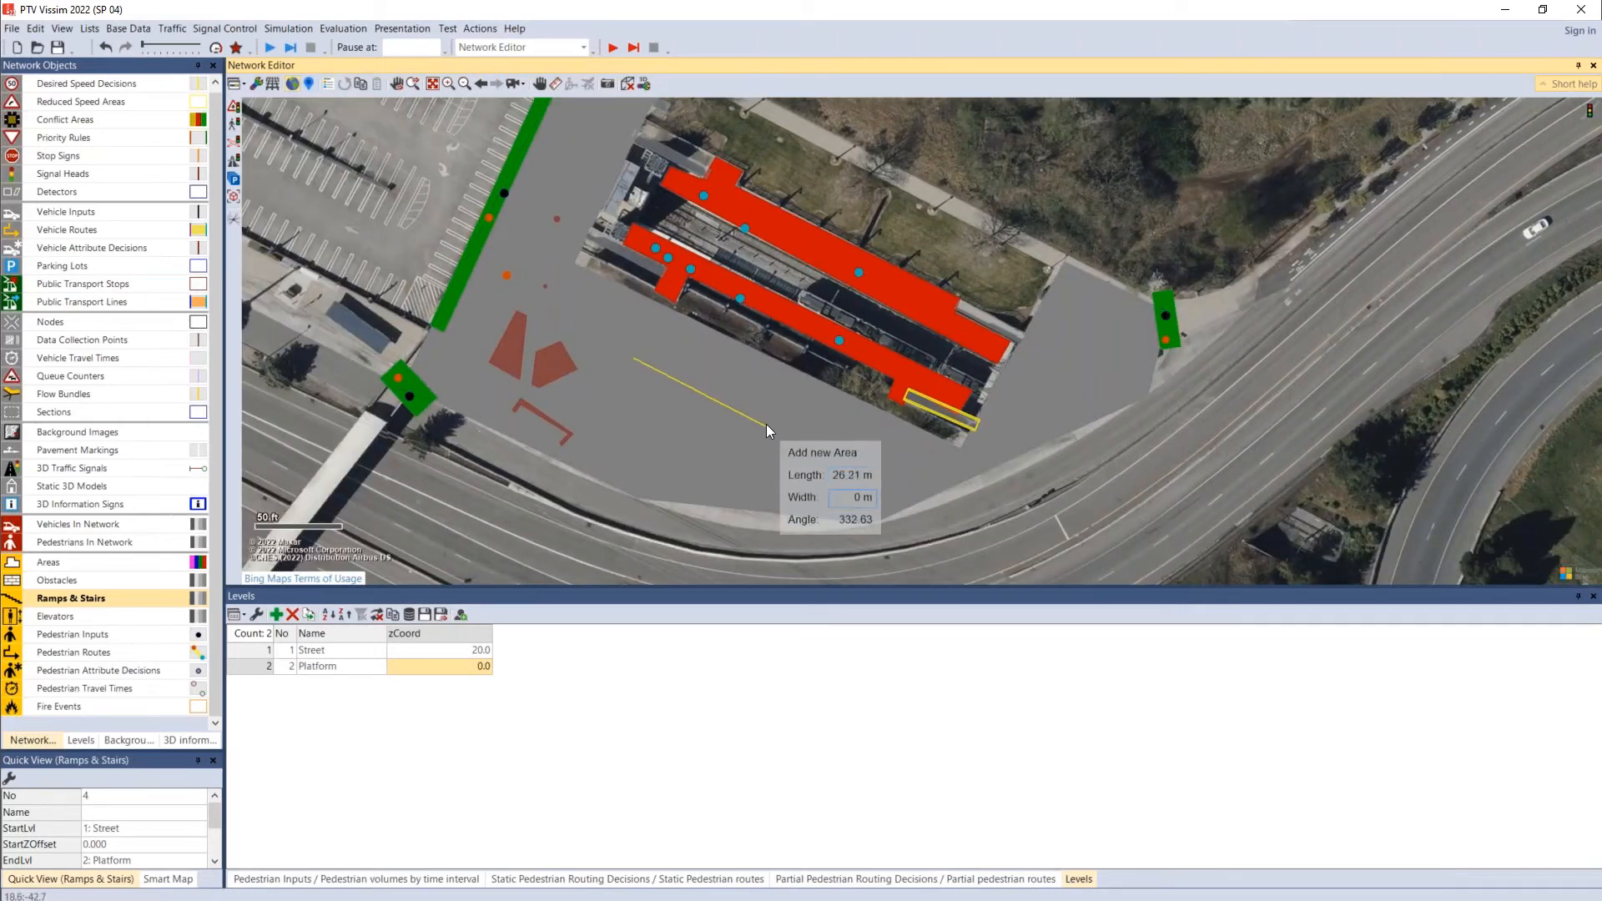
pyautogui.click(785, 410)
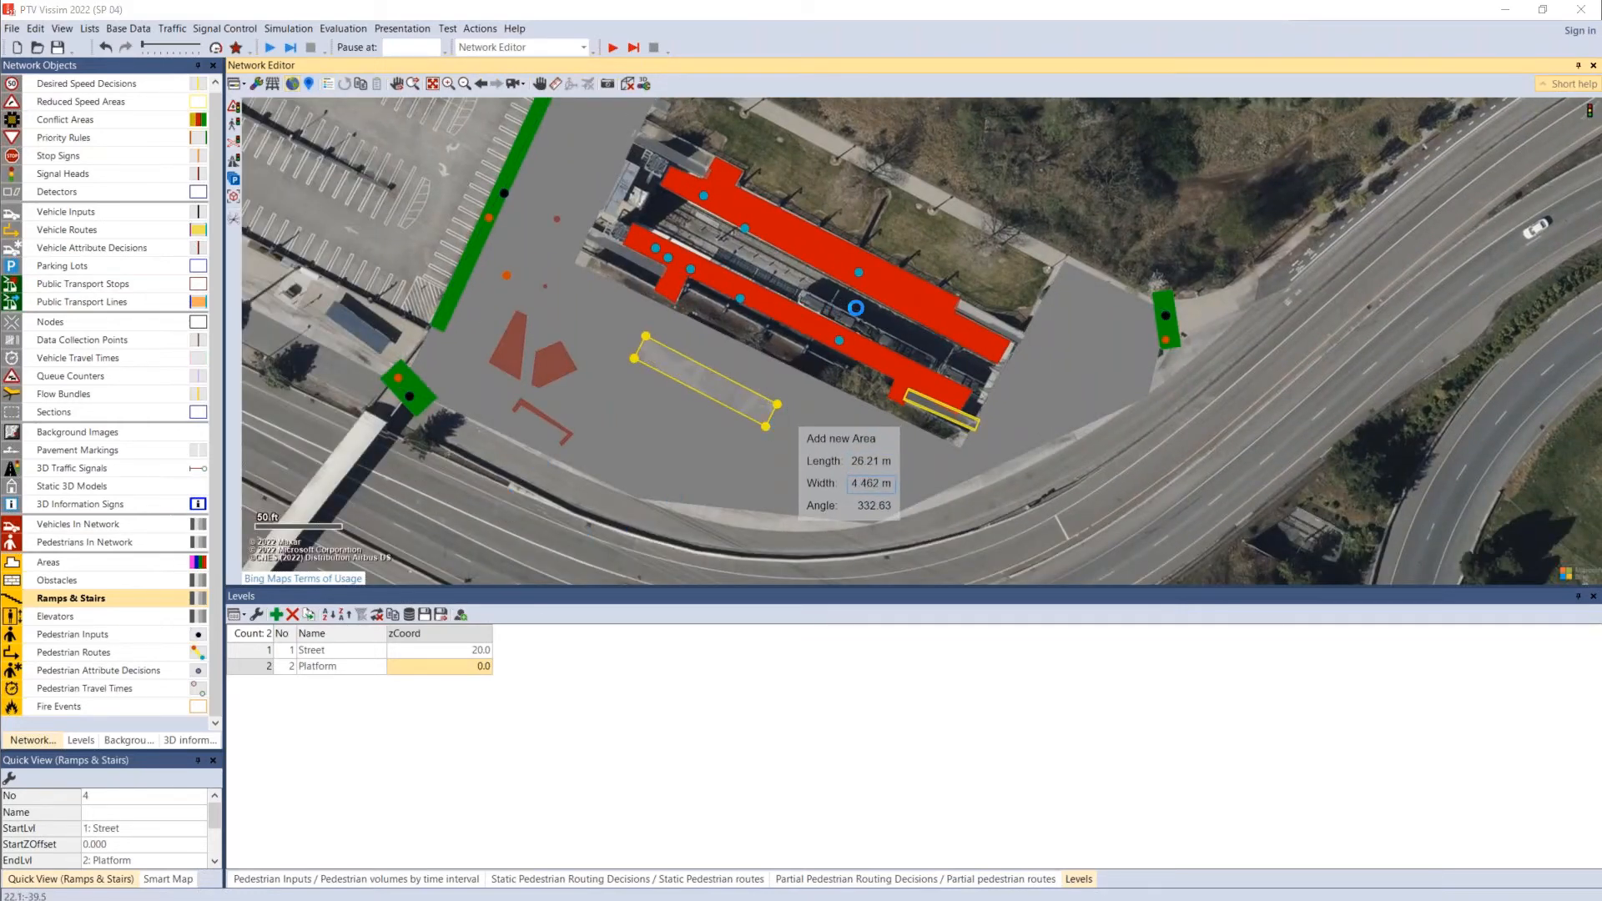
# Step: Set the new street-level ramp's type to Moving walkway, check its movement settings, and view it in 3D
pyautogui.click(364, 190)
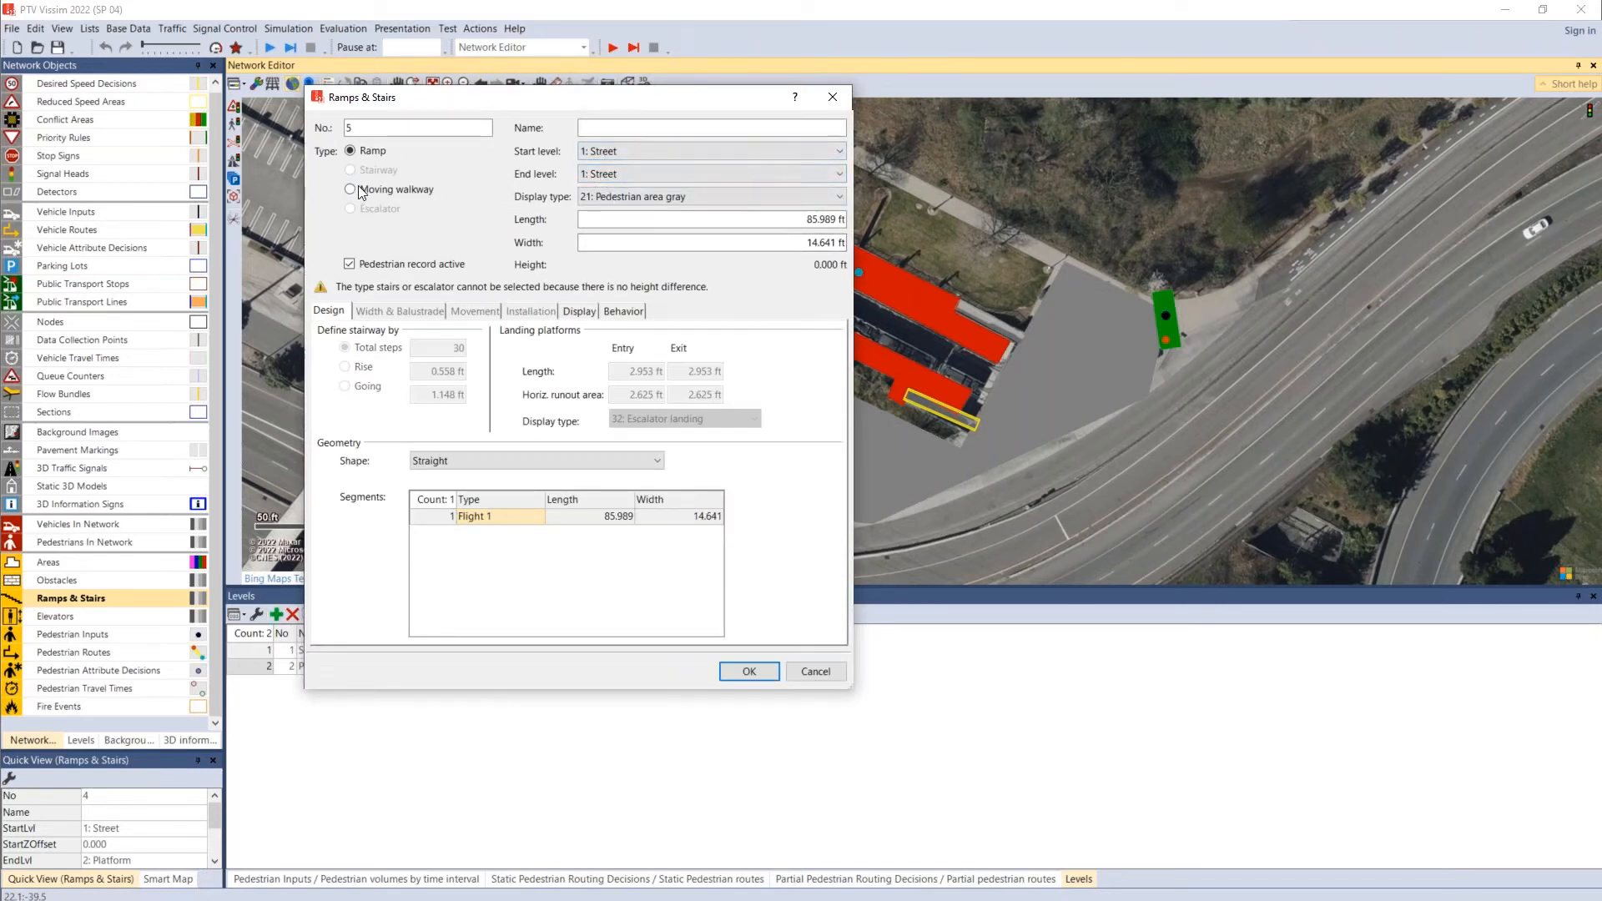
pyautogui.click(429, 311)
pyautogui.click(473, 311)
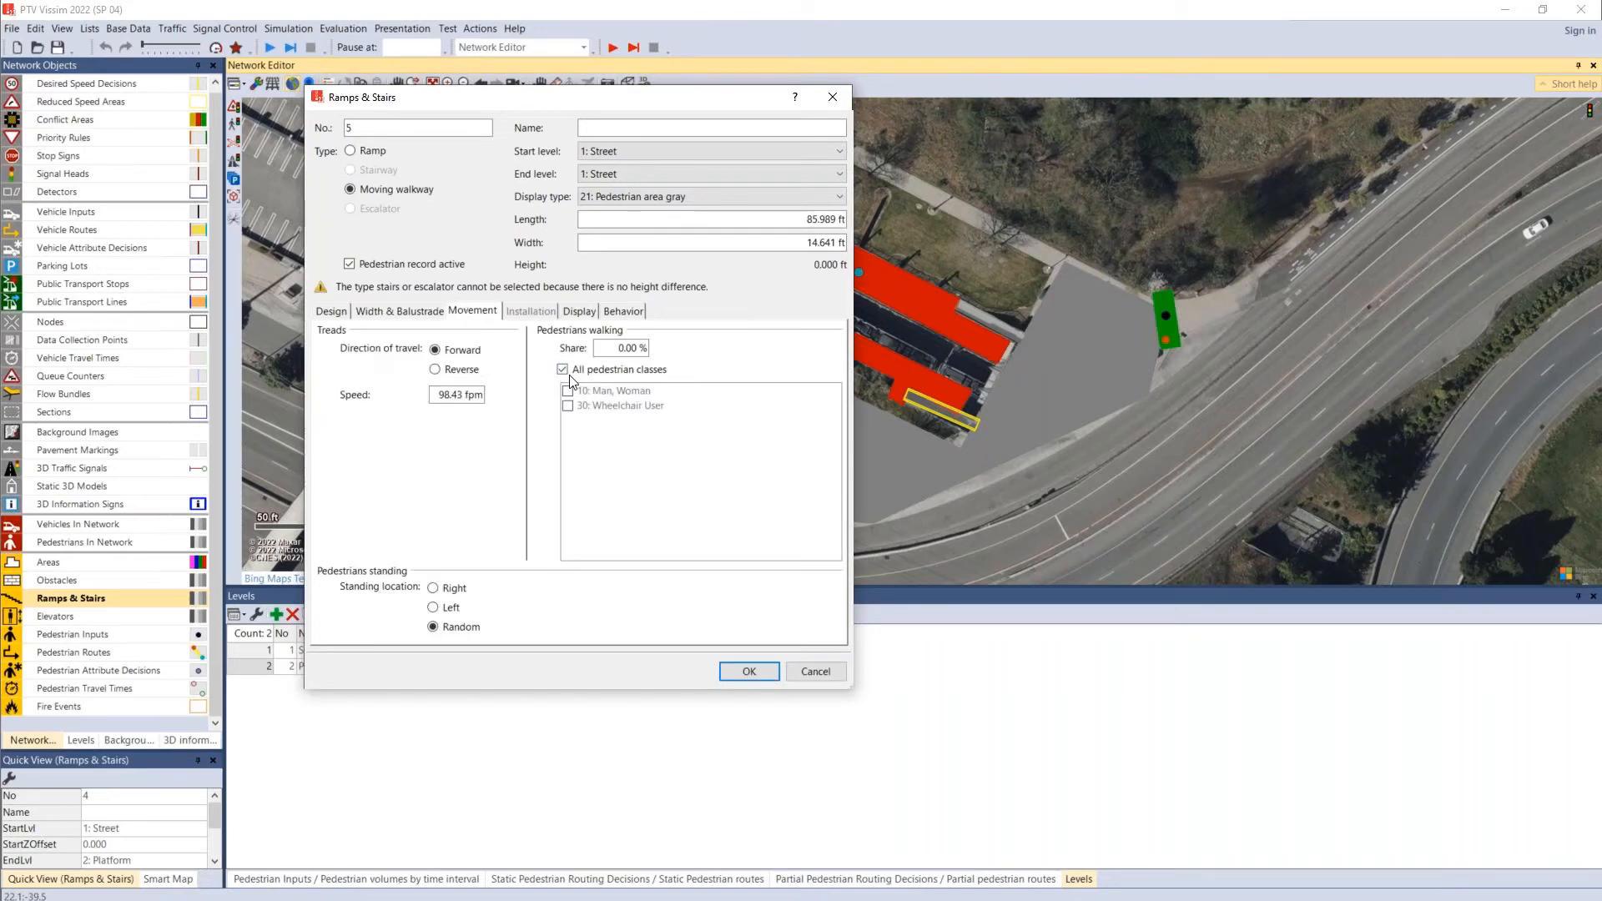
pyautogui.click(750, 672)
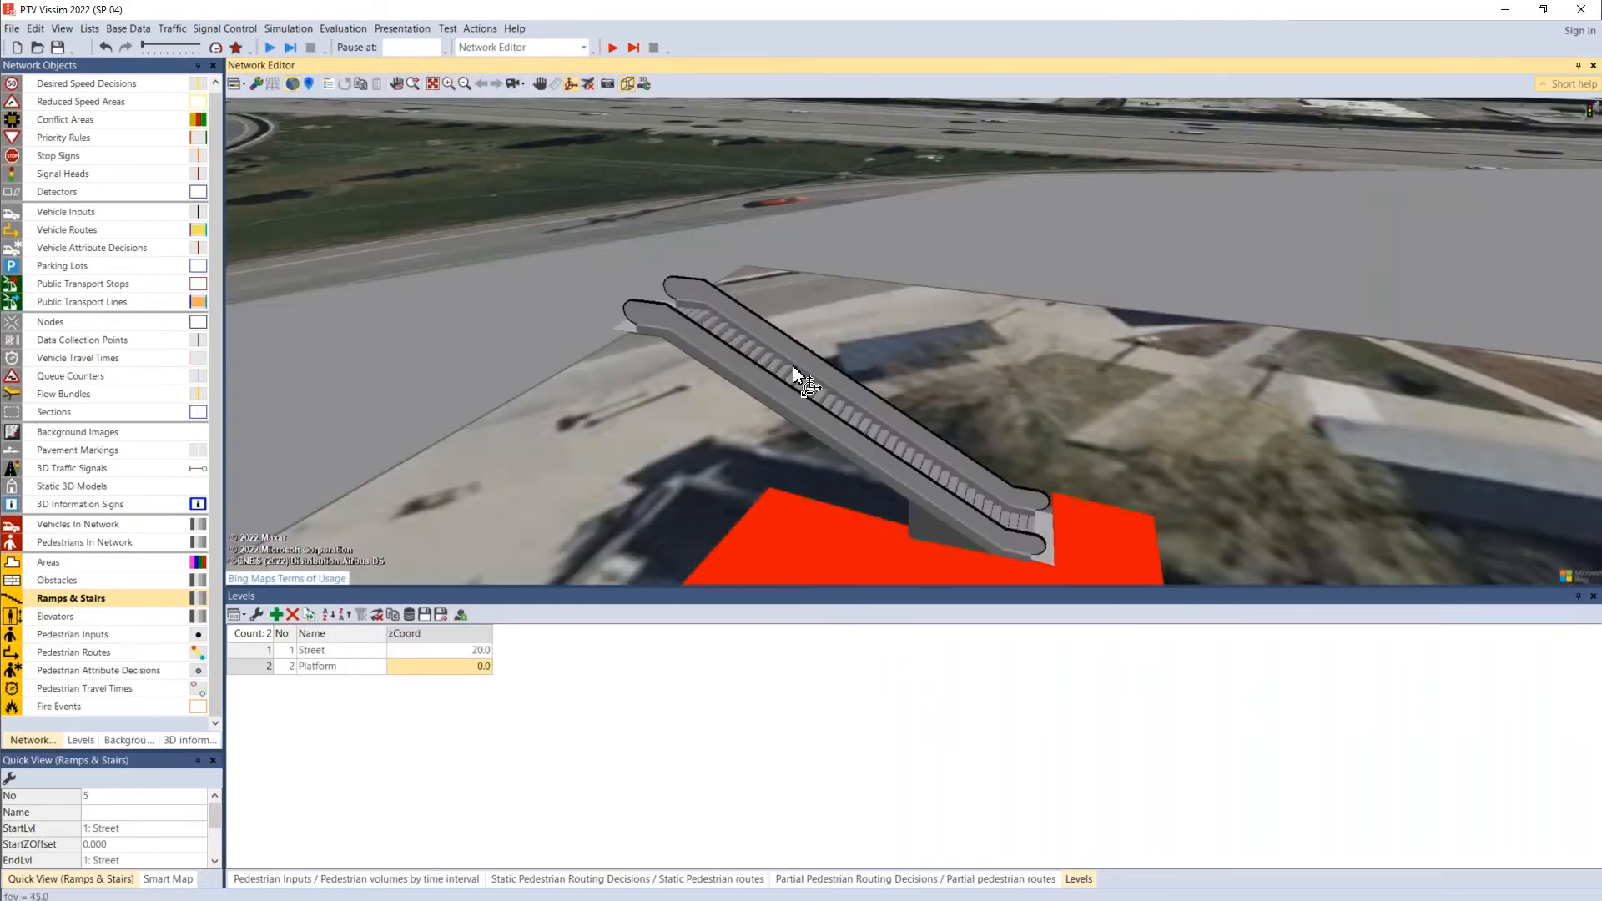
pyautogui.moveTo(777, 364); pyautogui.dragTo(584, 359)
pyautogui.moveTo(1080, 321); pyautogui.dragTo(865, 249)
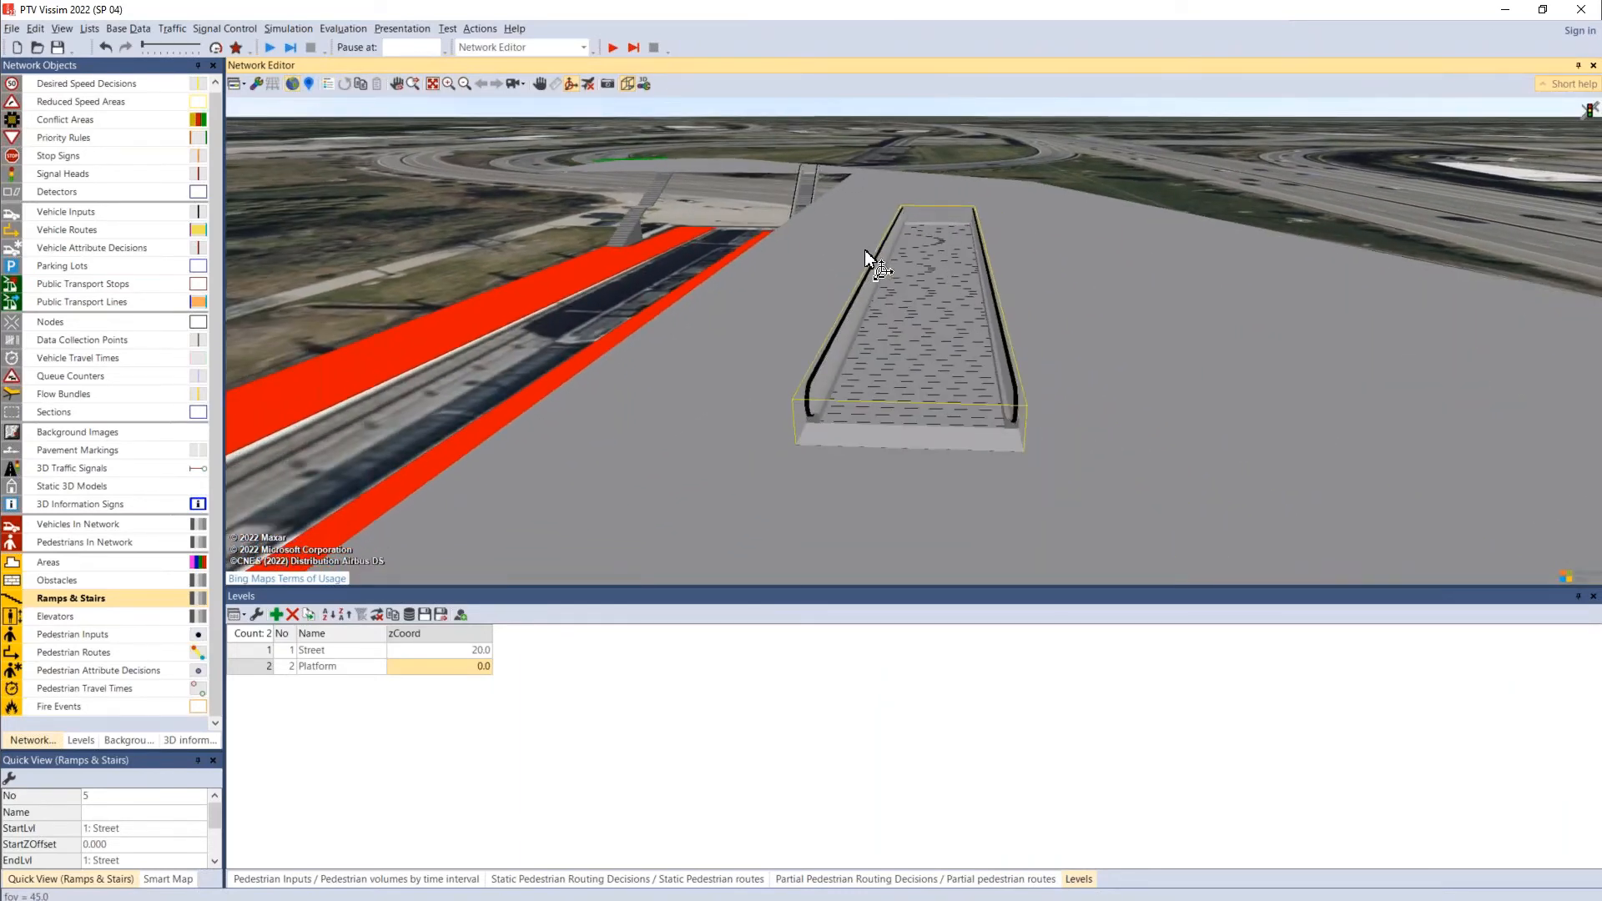
# Step: Switch to the slide show, advance from the Escalators and Moving Walkways slide to the Elevators slide, and return to the station model
pyautogui.hotkey('alt', 'Tab')
pyautogui.press('Tab')
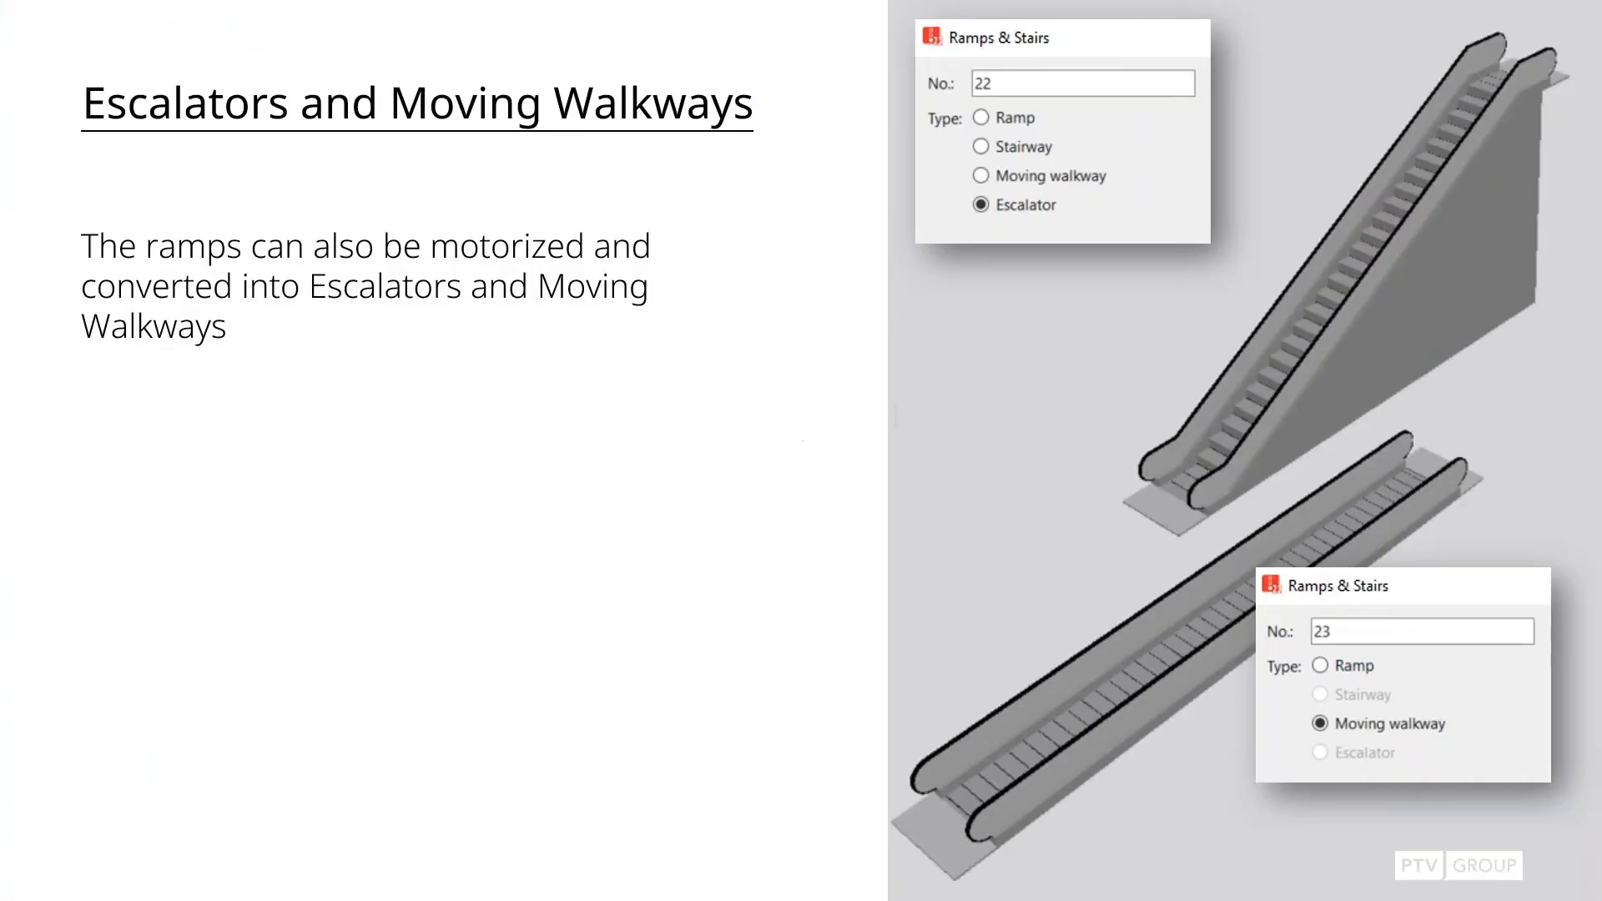
pyautogui.press('Right')
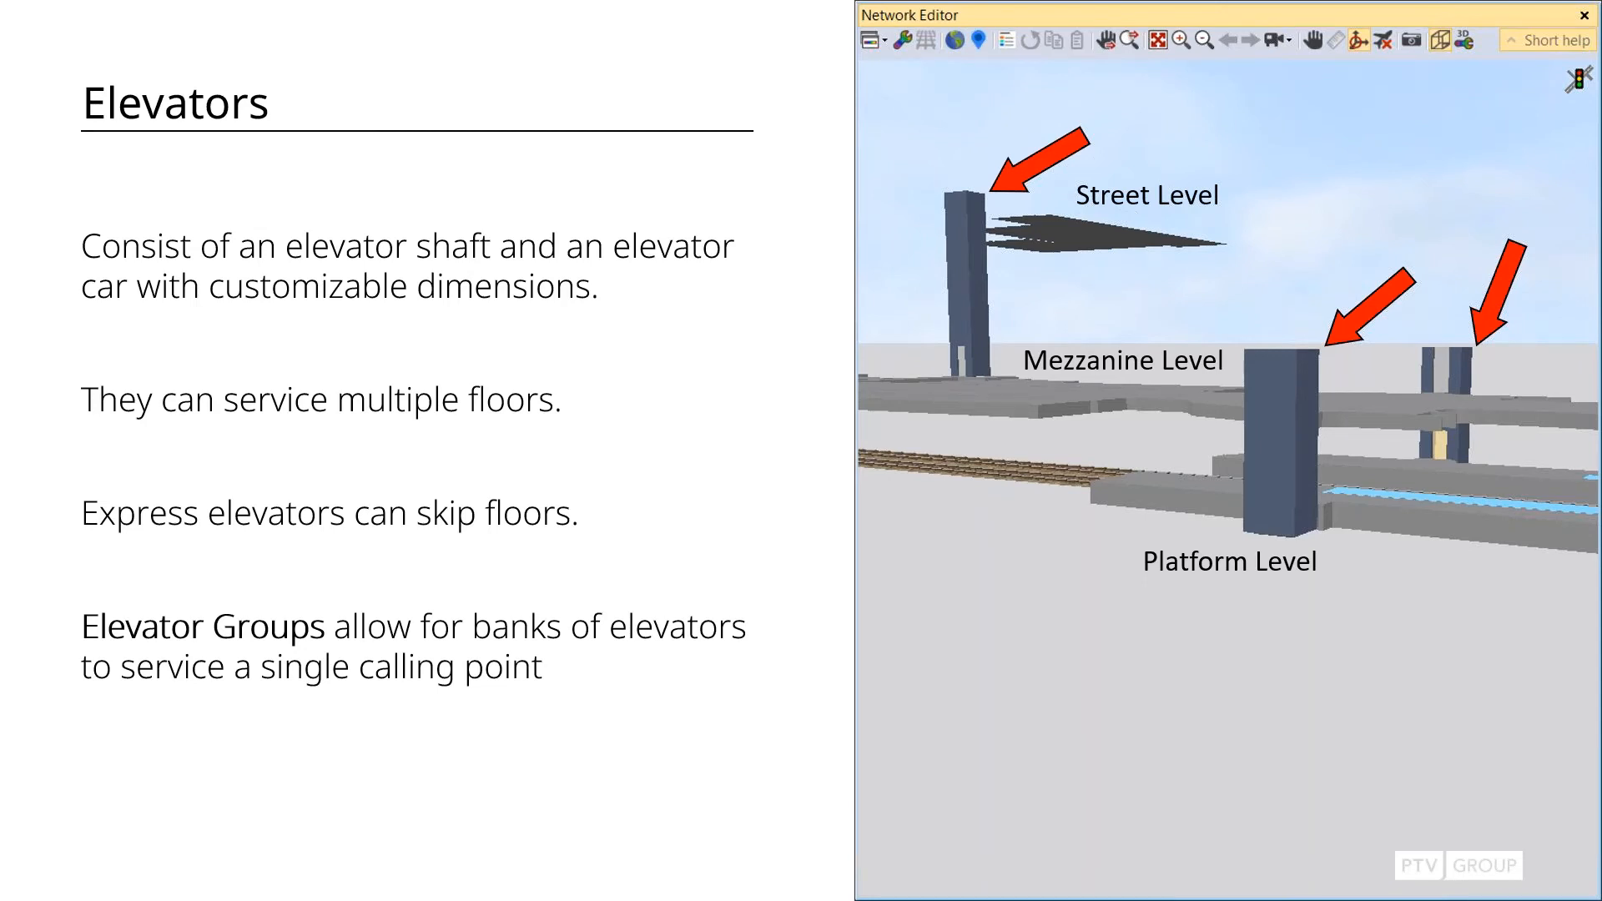
pyautogui.hotkey('alt', 'Tab')
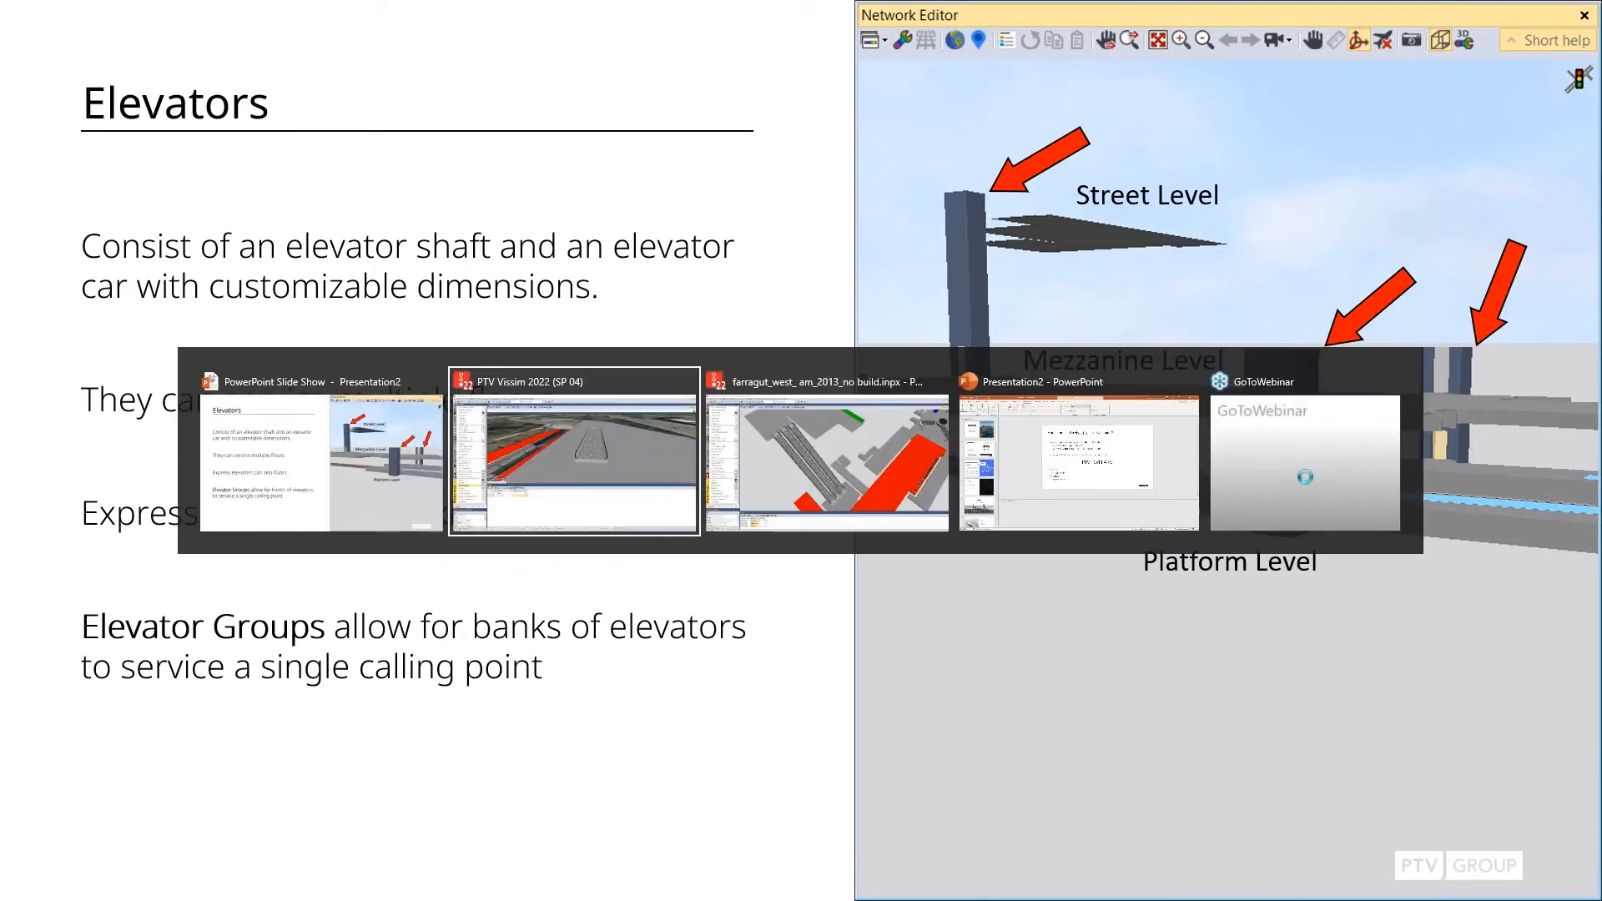
pyautogui.press('Tab')
pyautogui.press('Tab')
pyautogui.press('Tab')
pyautogui.press('Tab')
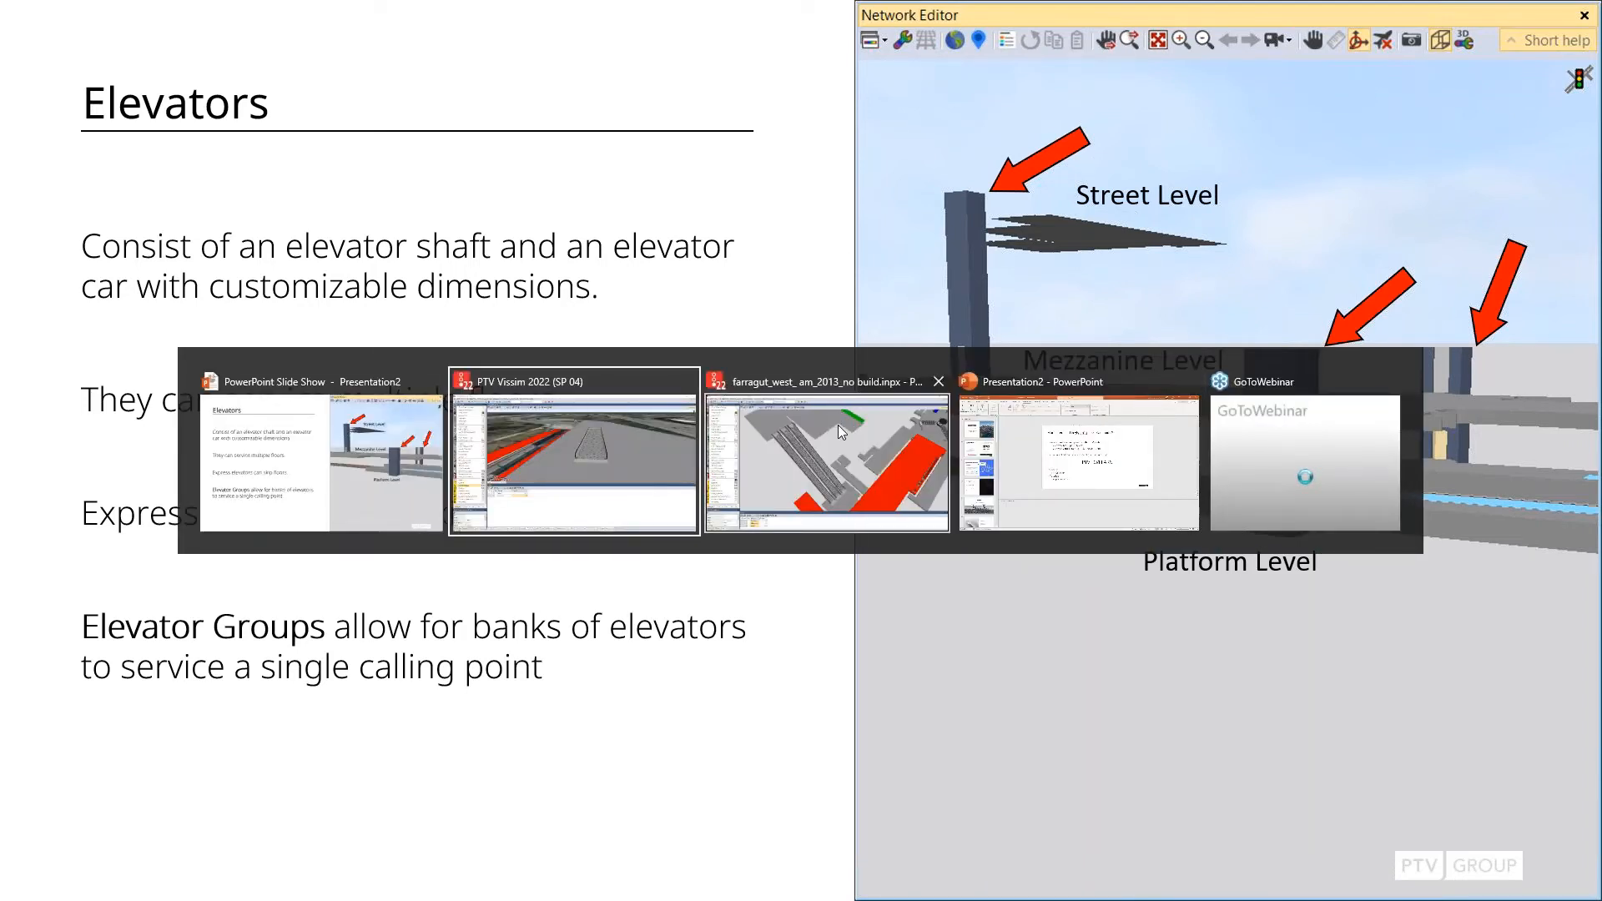
pyautogui.hotkey('alt', 'Tab')
# Step: Return to 2D and draw an elevator about 3.8 m long between the western street area and the northern platform's west end
pyautogui.click(628, 87)
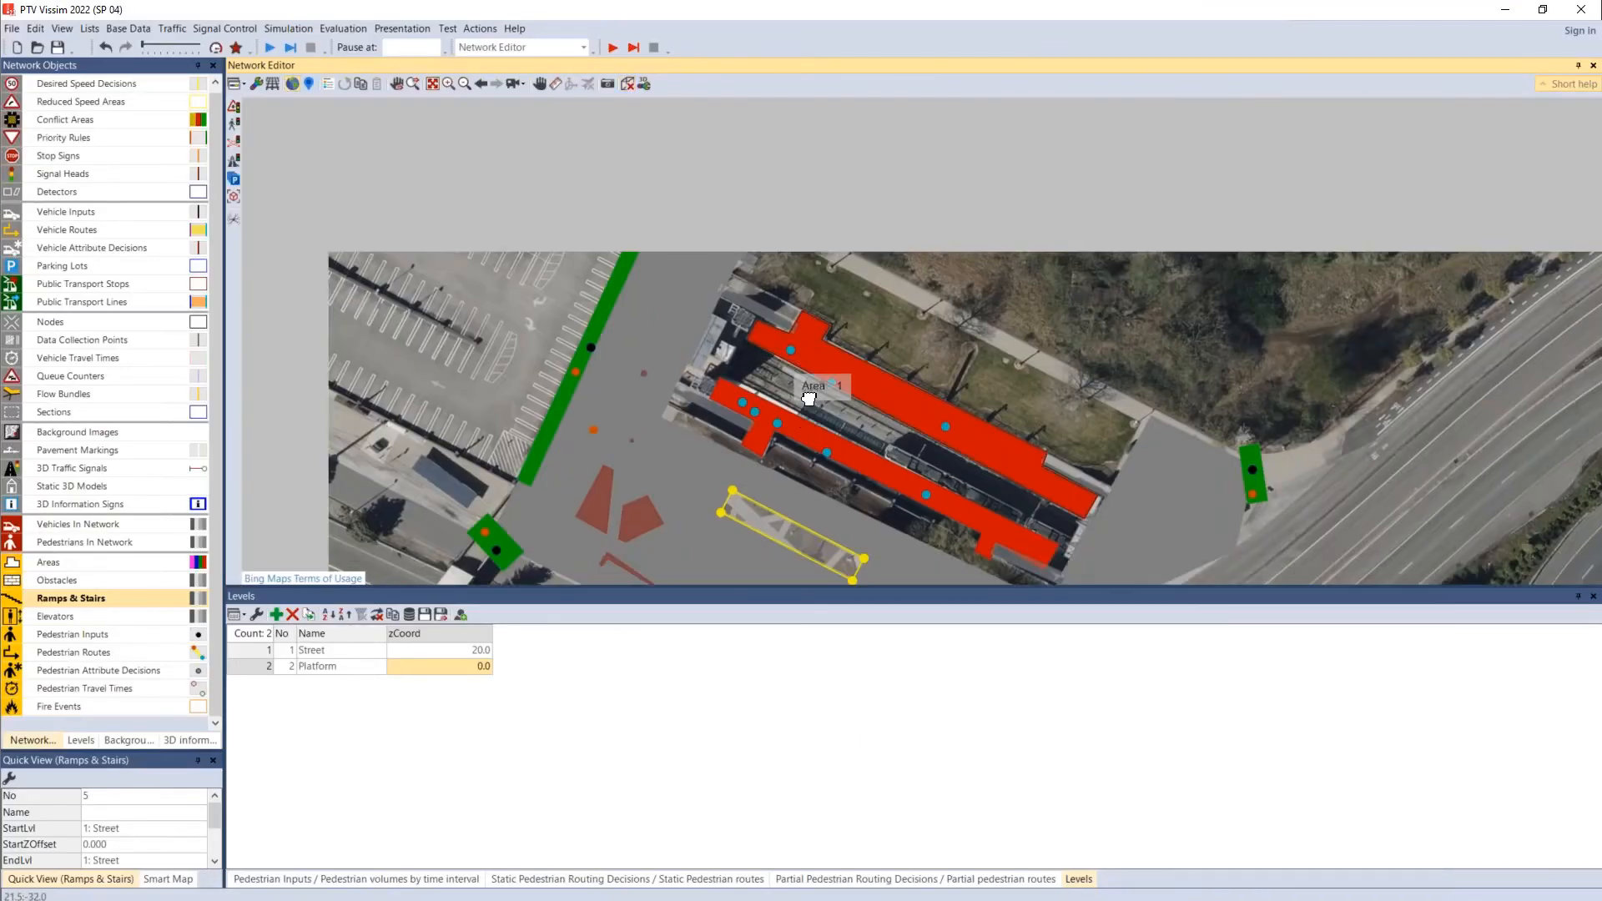
pyautogui.moveTo(809, 399); pyautogui.dragTo(838, 431)
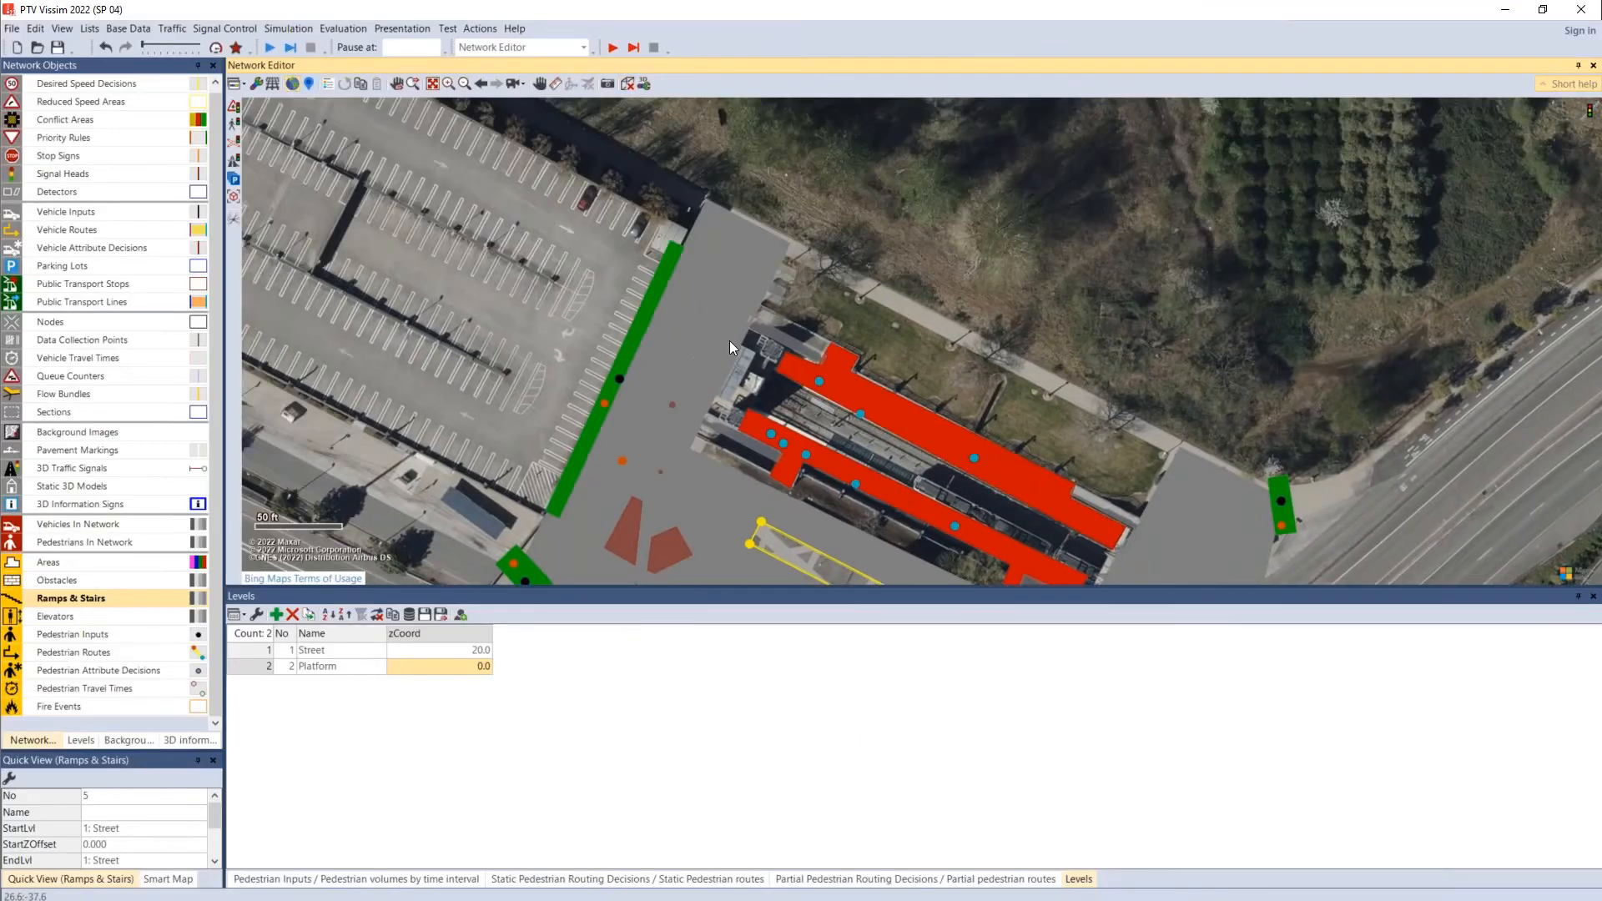
pyautogui.scroll(1, 753, 348)
pyautogui.scroll(3, 753, 348)
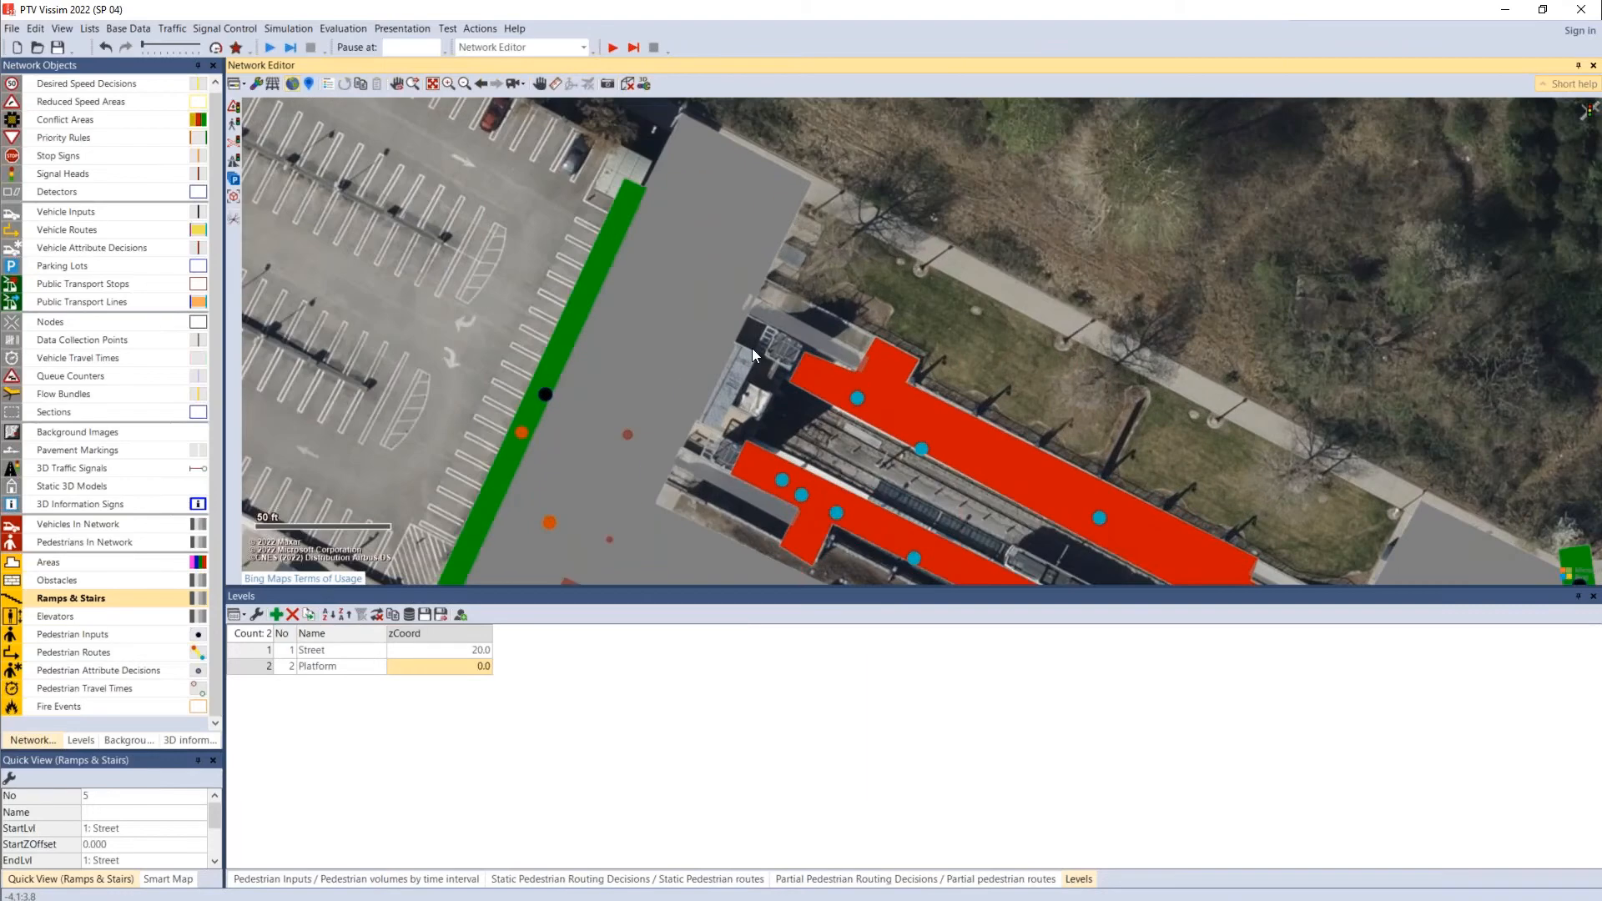
pyautogui.click(38, 617)
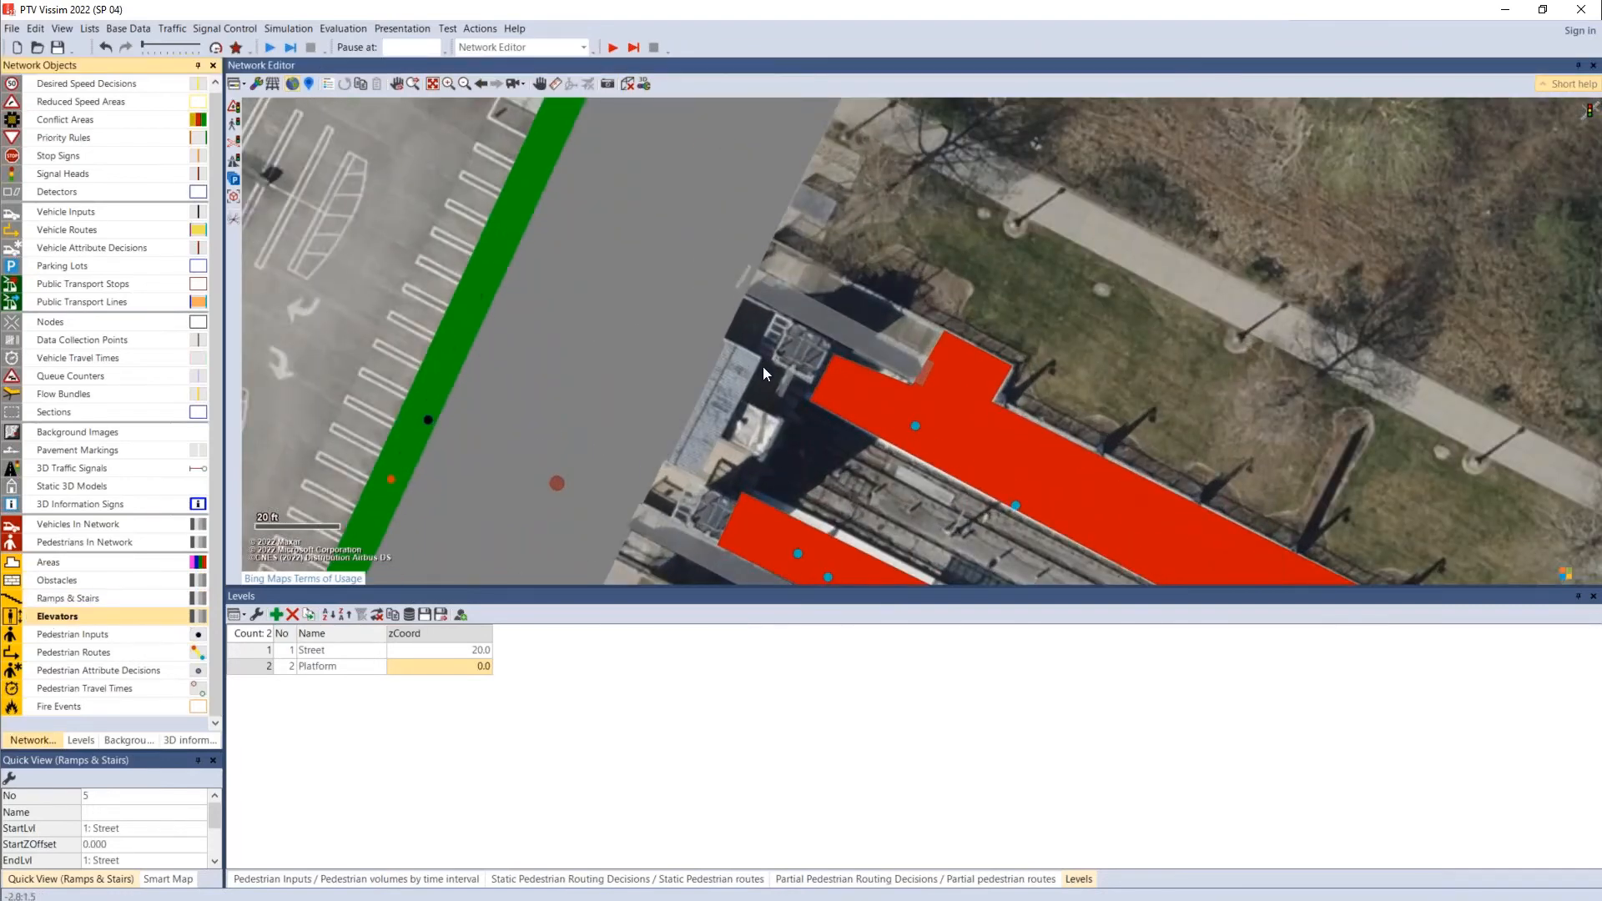
pyautogui.moveTo(767, 352); pyautogui.dragTo(722, 327)
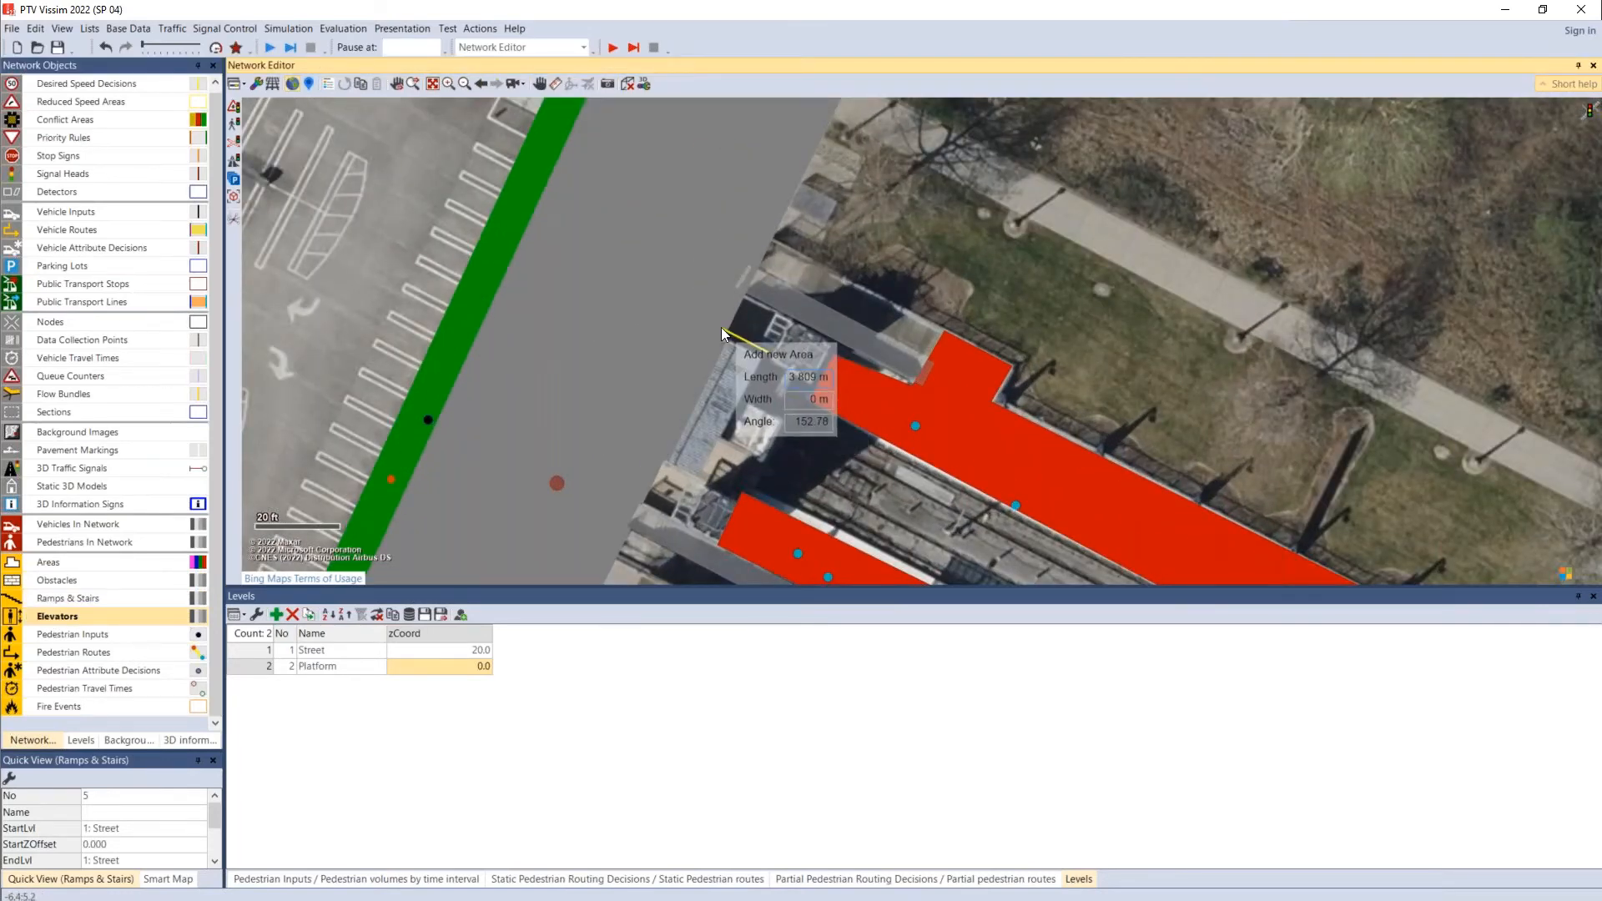
pyautogui.click(741, 292)
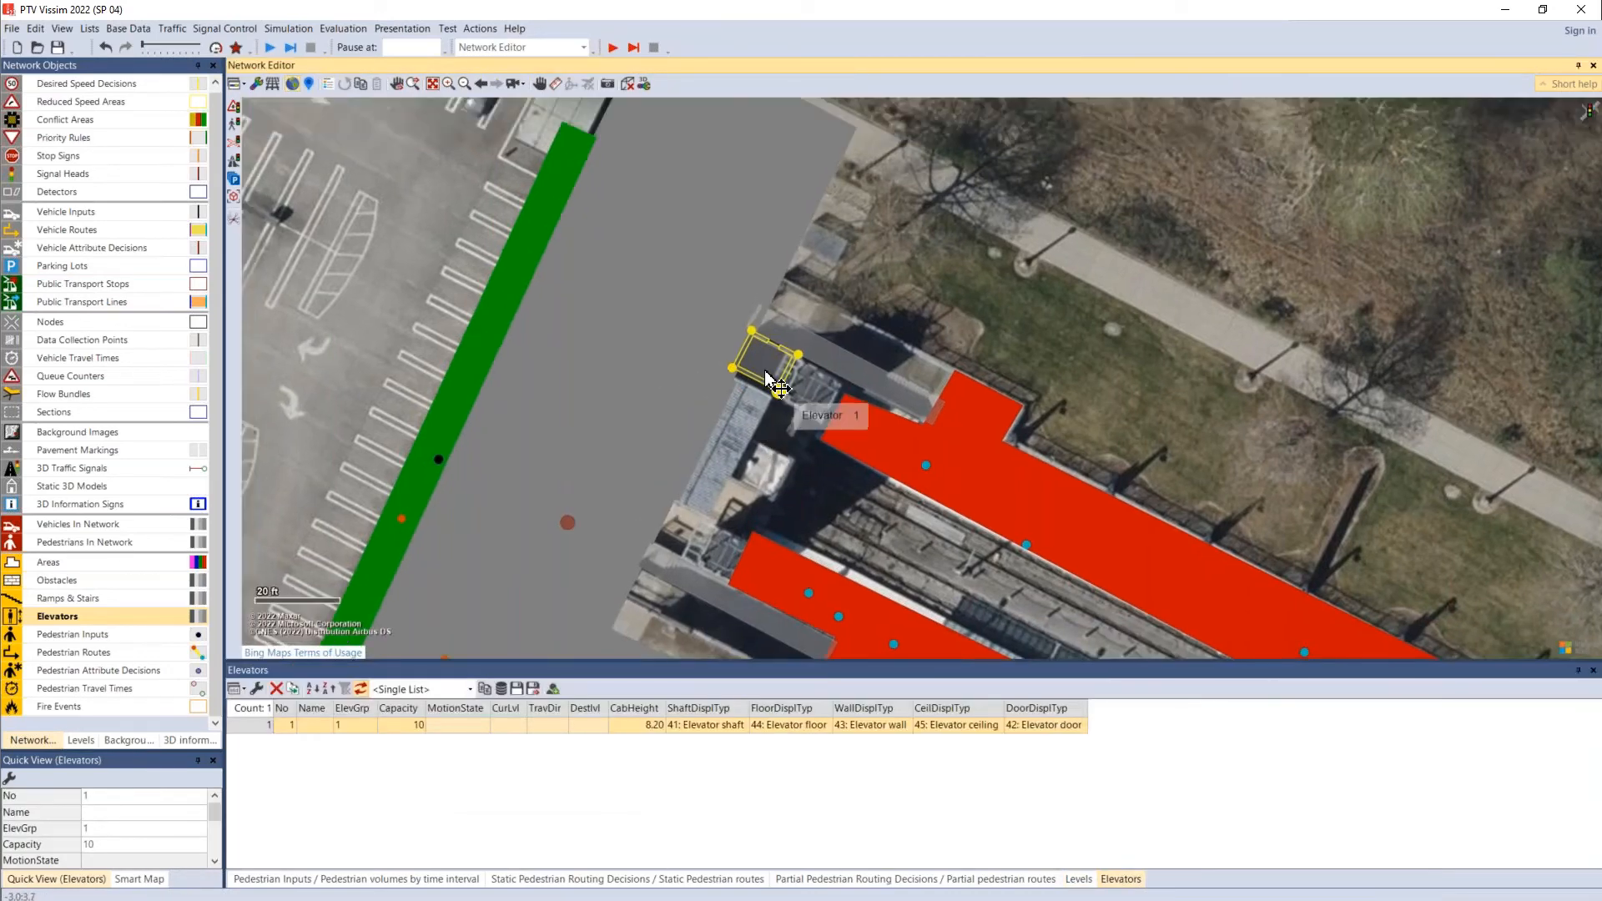
# Step: Display the new elevator's doors and set the door's edge index to 2
pyautogui.scroll(3, 760, 359)
pyautogui.scroll(1, 774, 338)
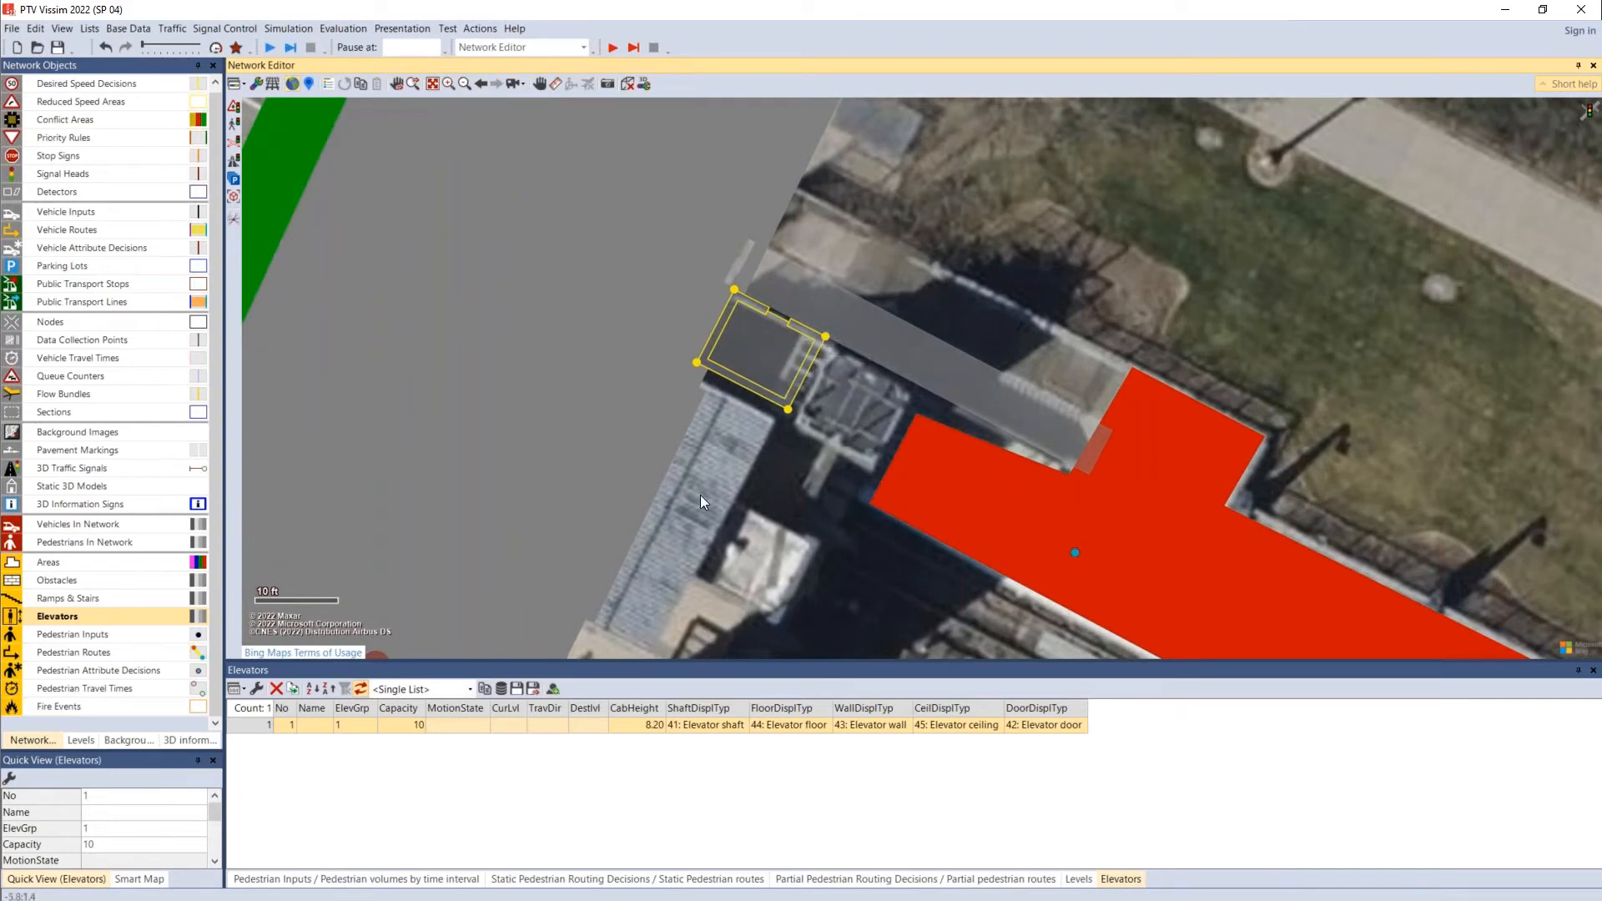
pyautogui.click(469, 690)
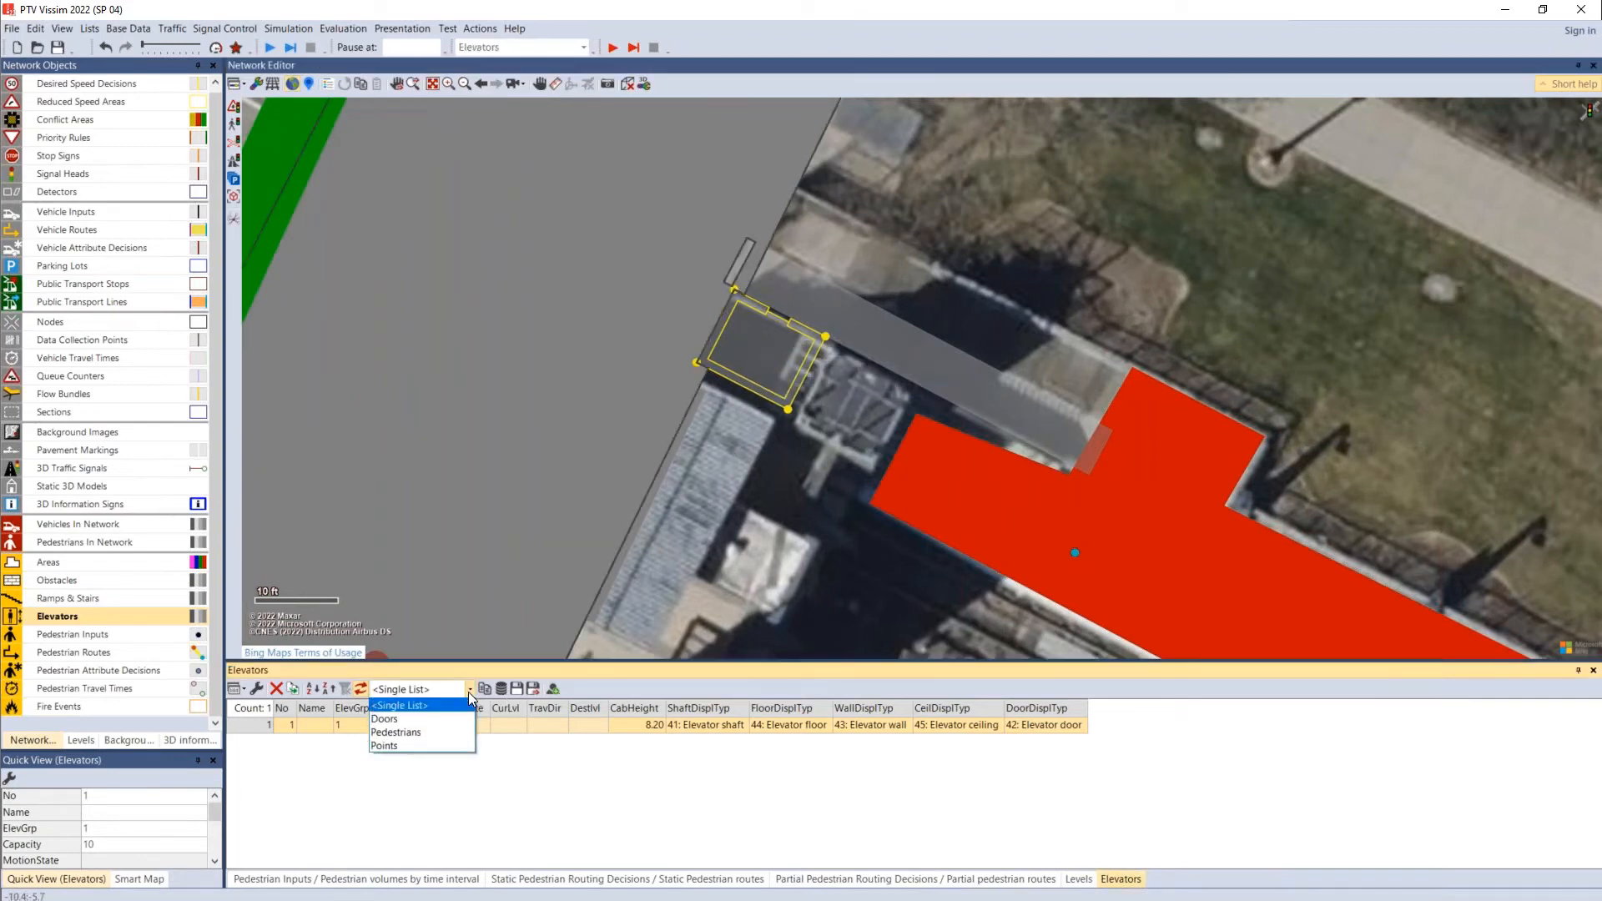
pyautogui.click(388, 719)
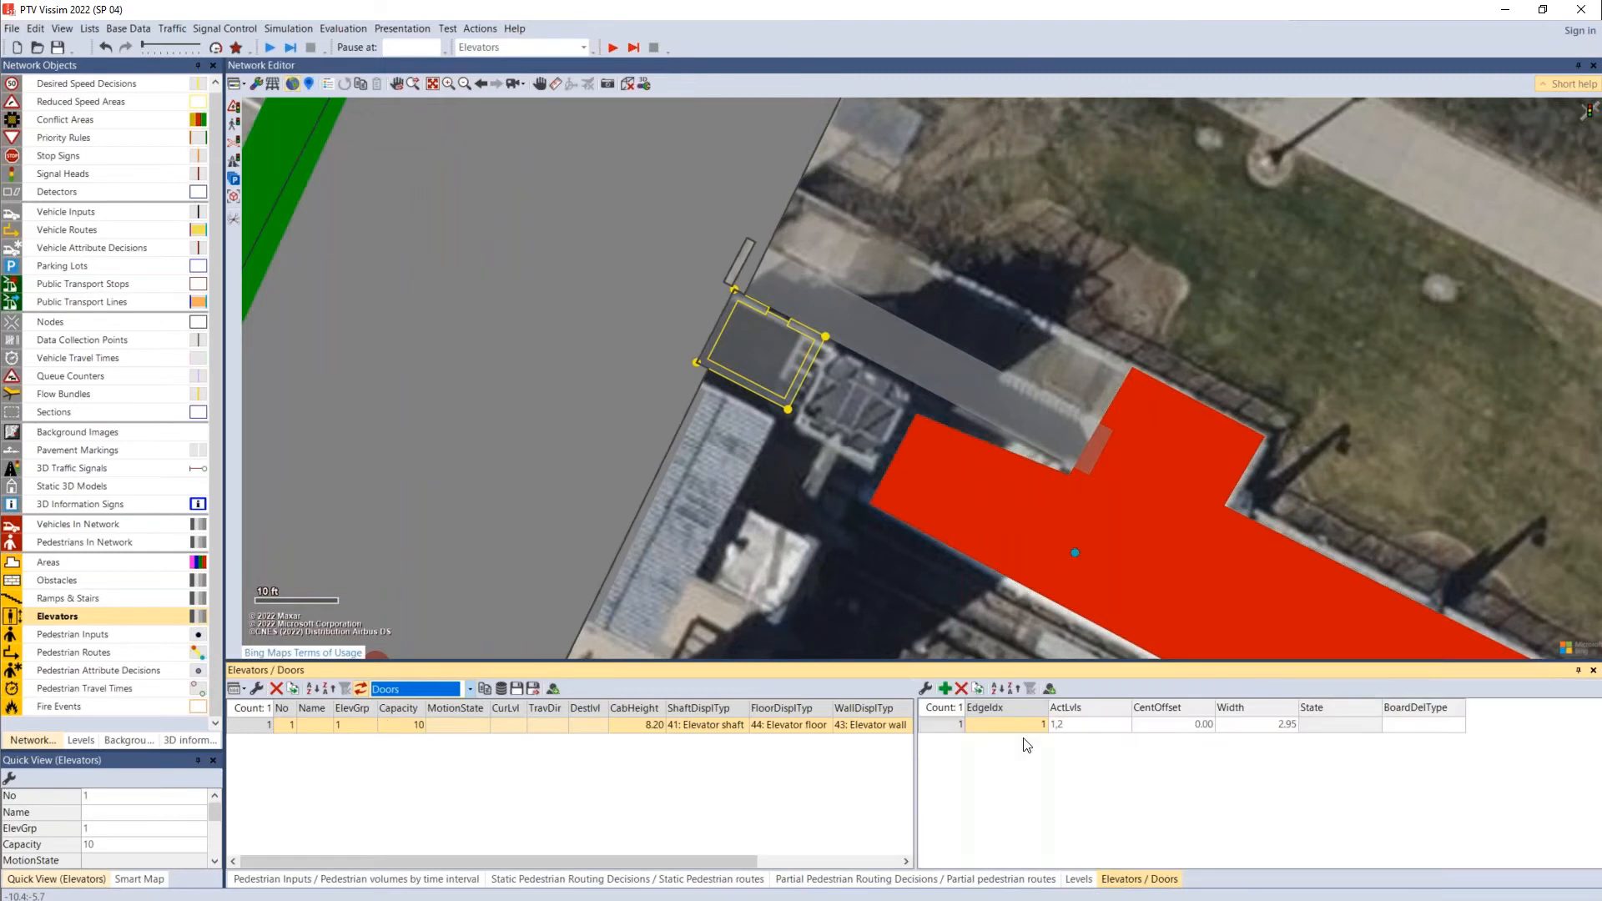
pyautogui.click(1001, 730)
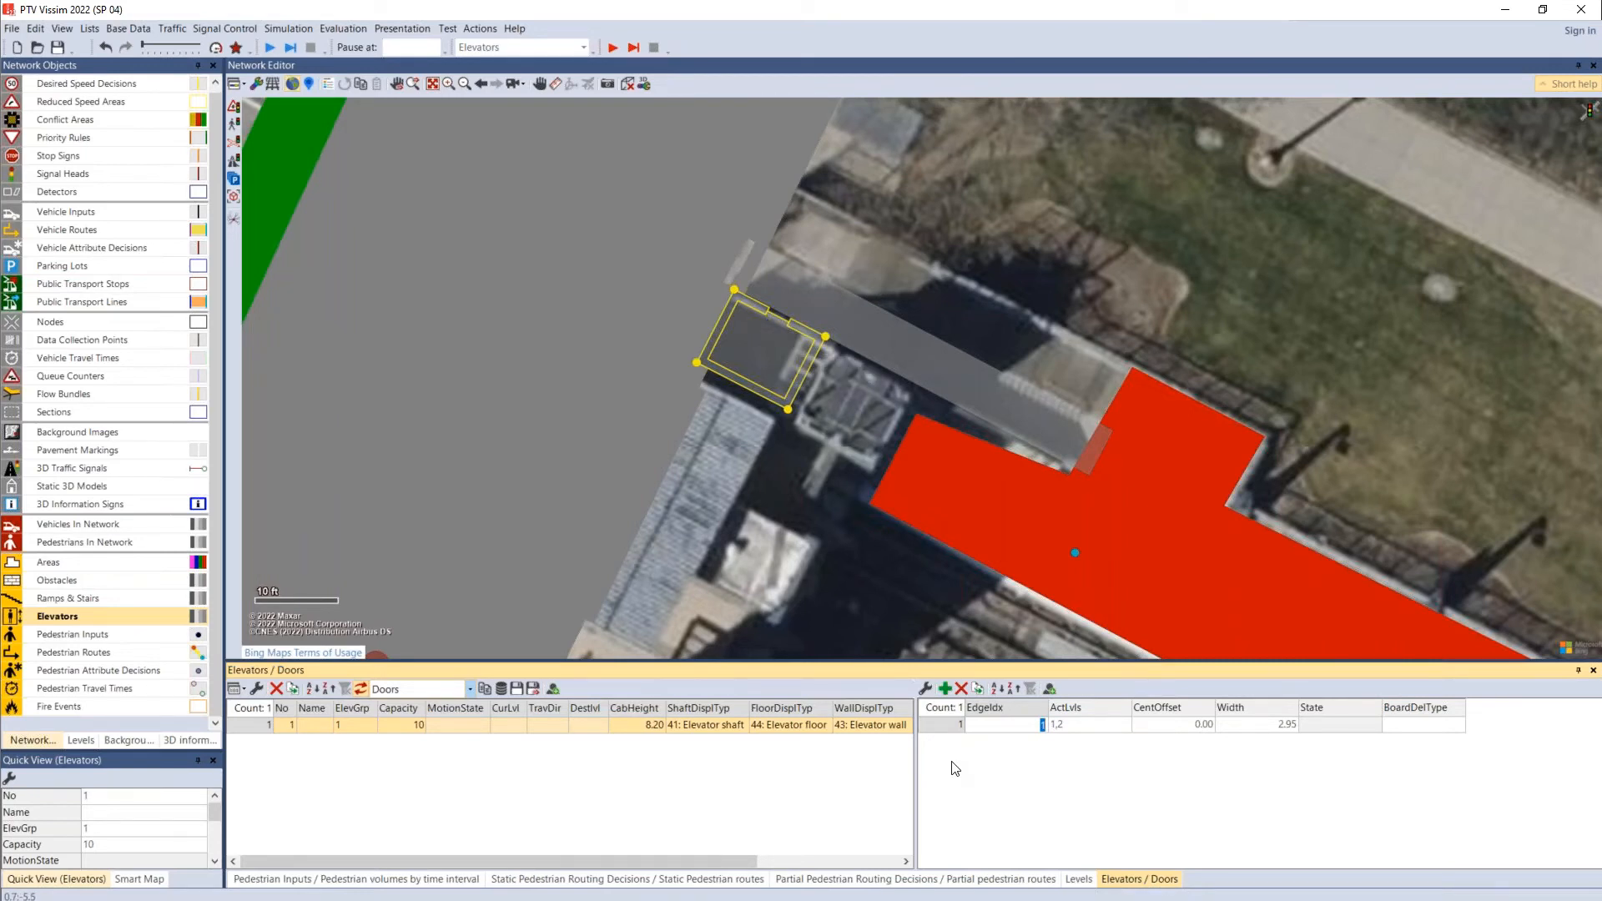
pyautogui.click(1052, 727)
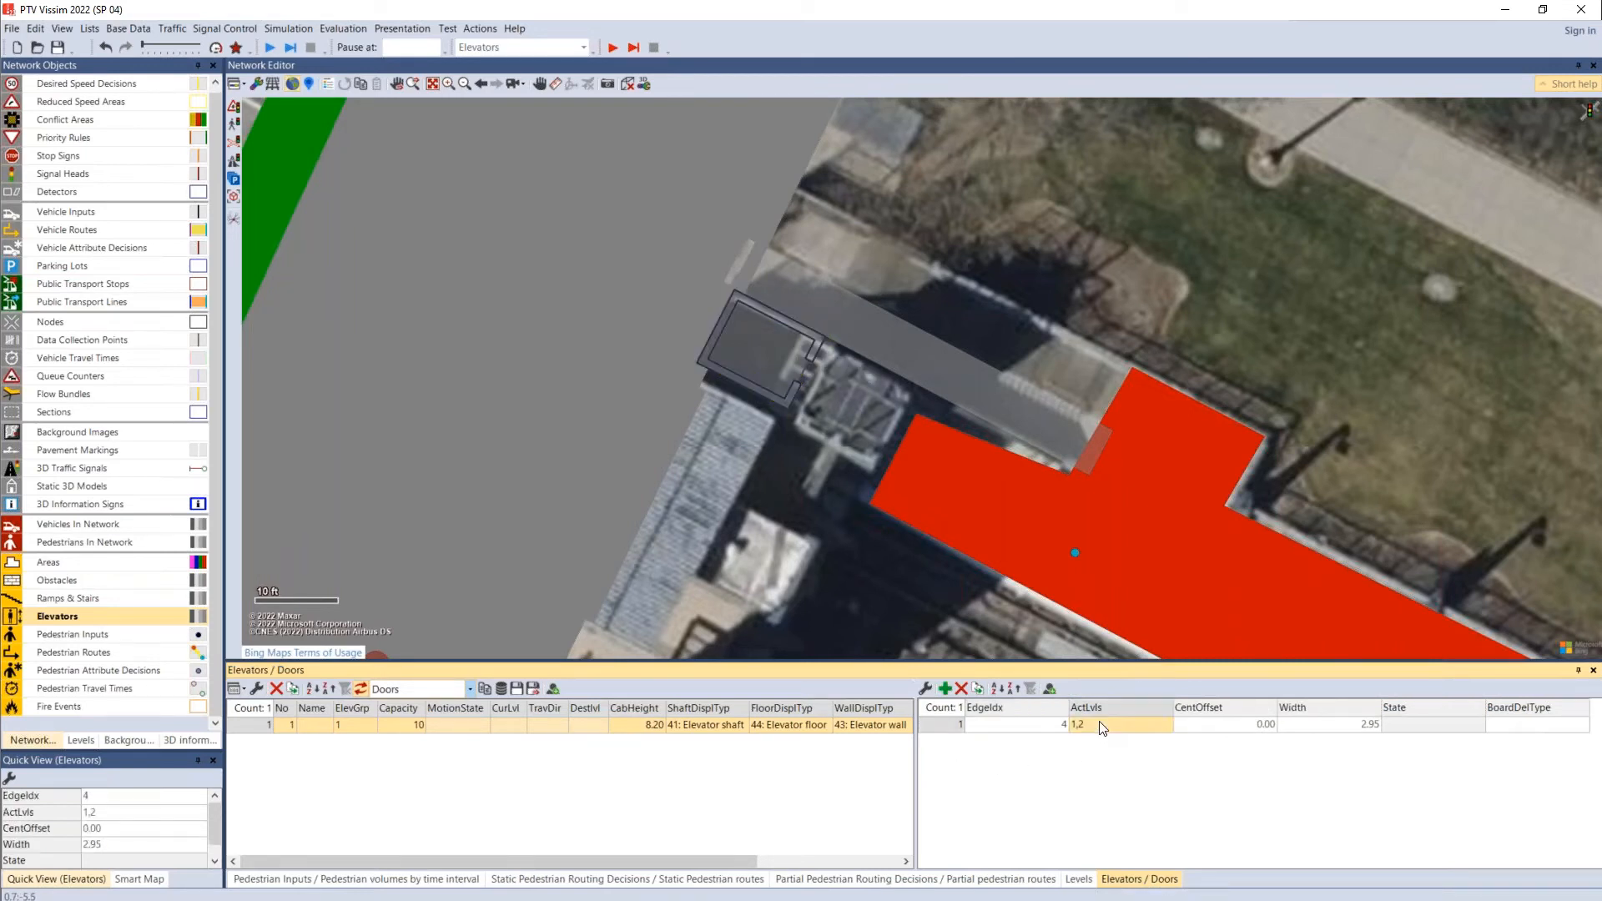
pyautogui.write('2')
pyautogui.press('Tab')
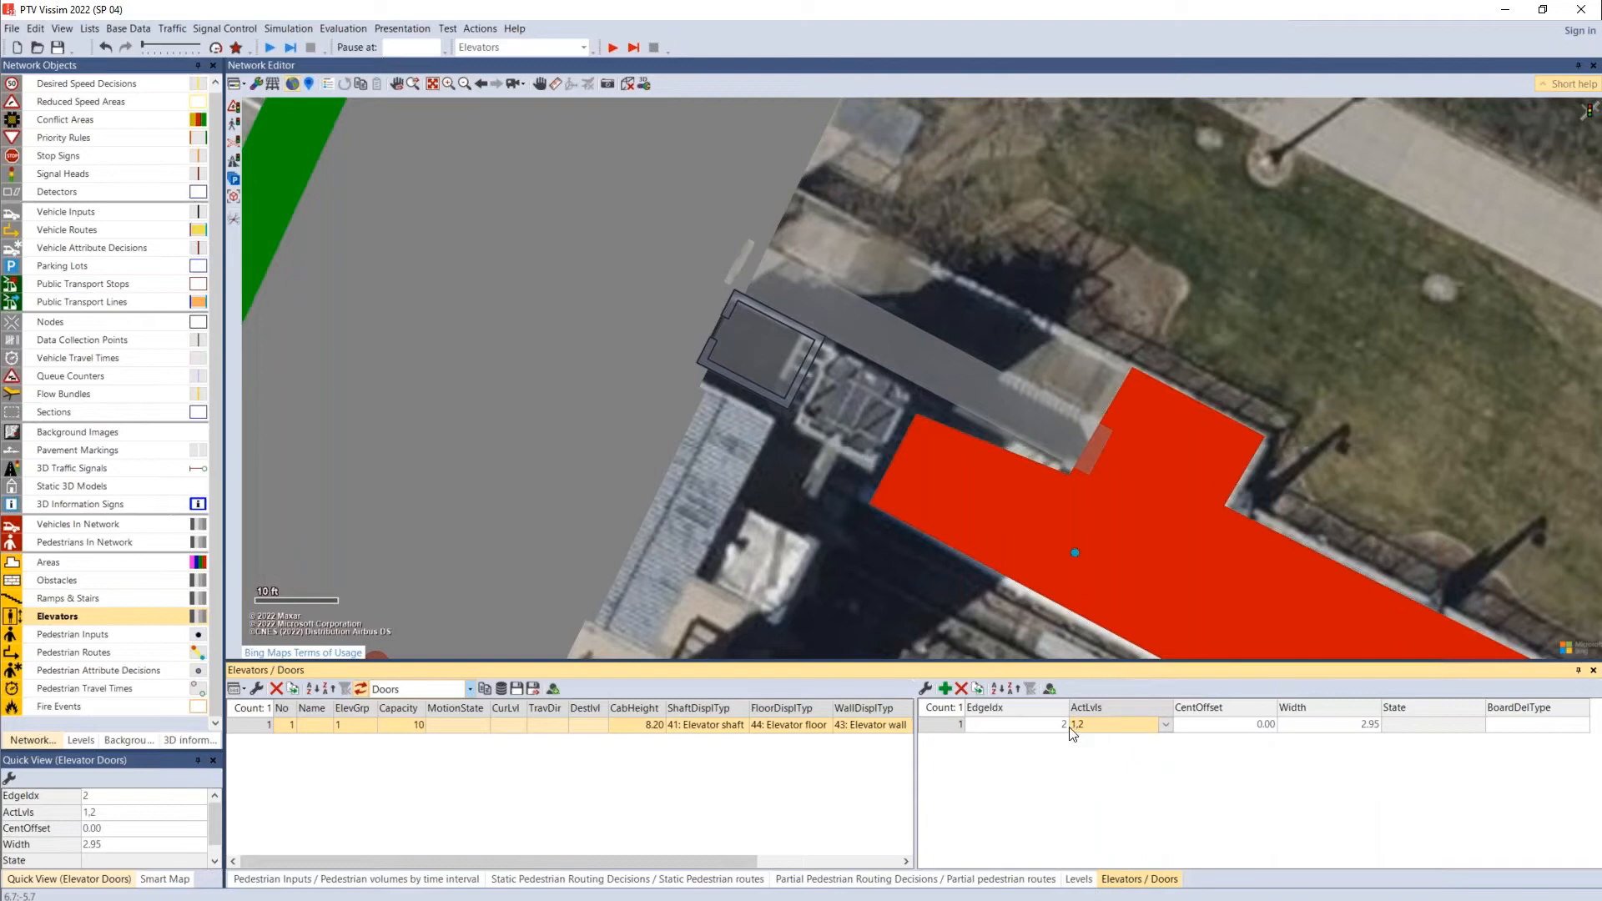
# Step: Switch to 3D and view the new elevator and its door from the parking-lot side
pyautogui.moveTo(729, 533); pyautogui.dragTo(750, 608)
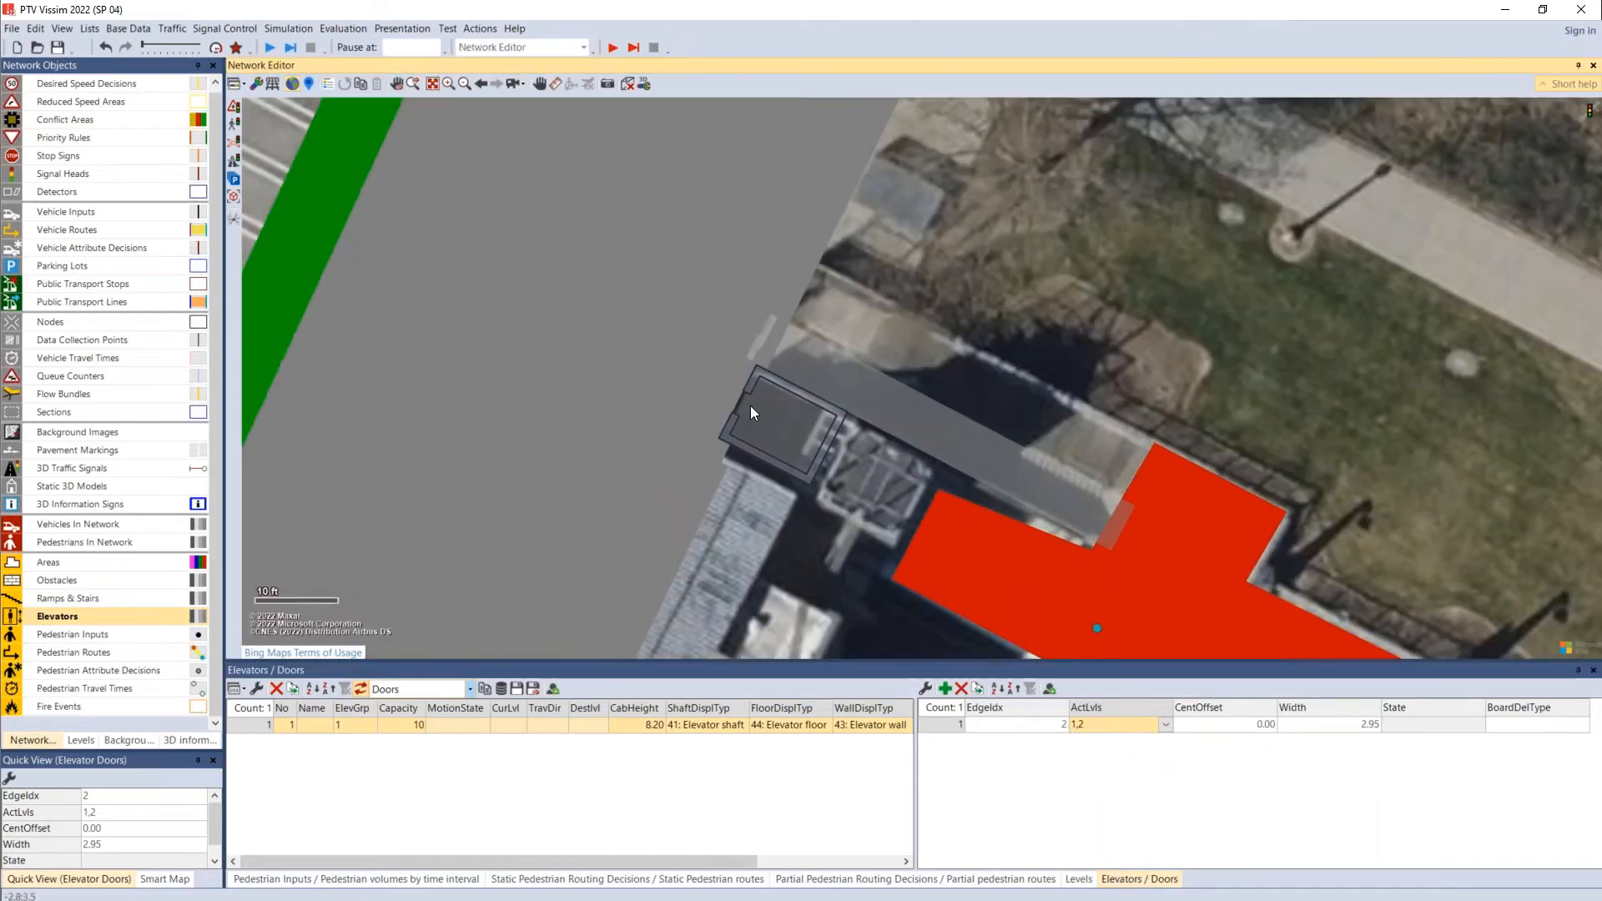
pyautogui.click(1060, 730)
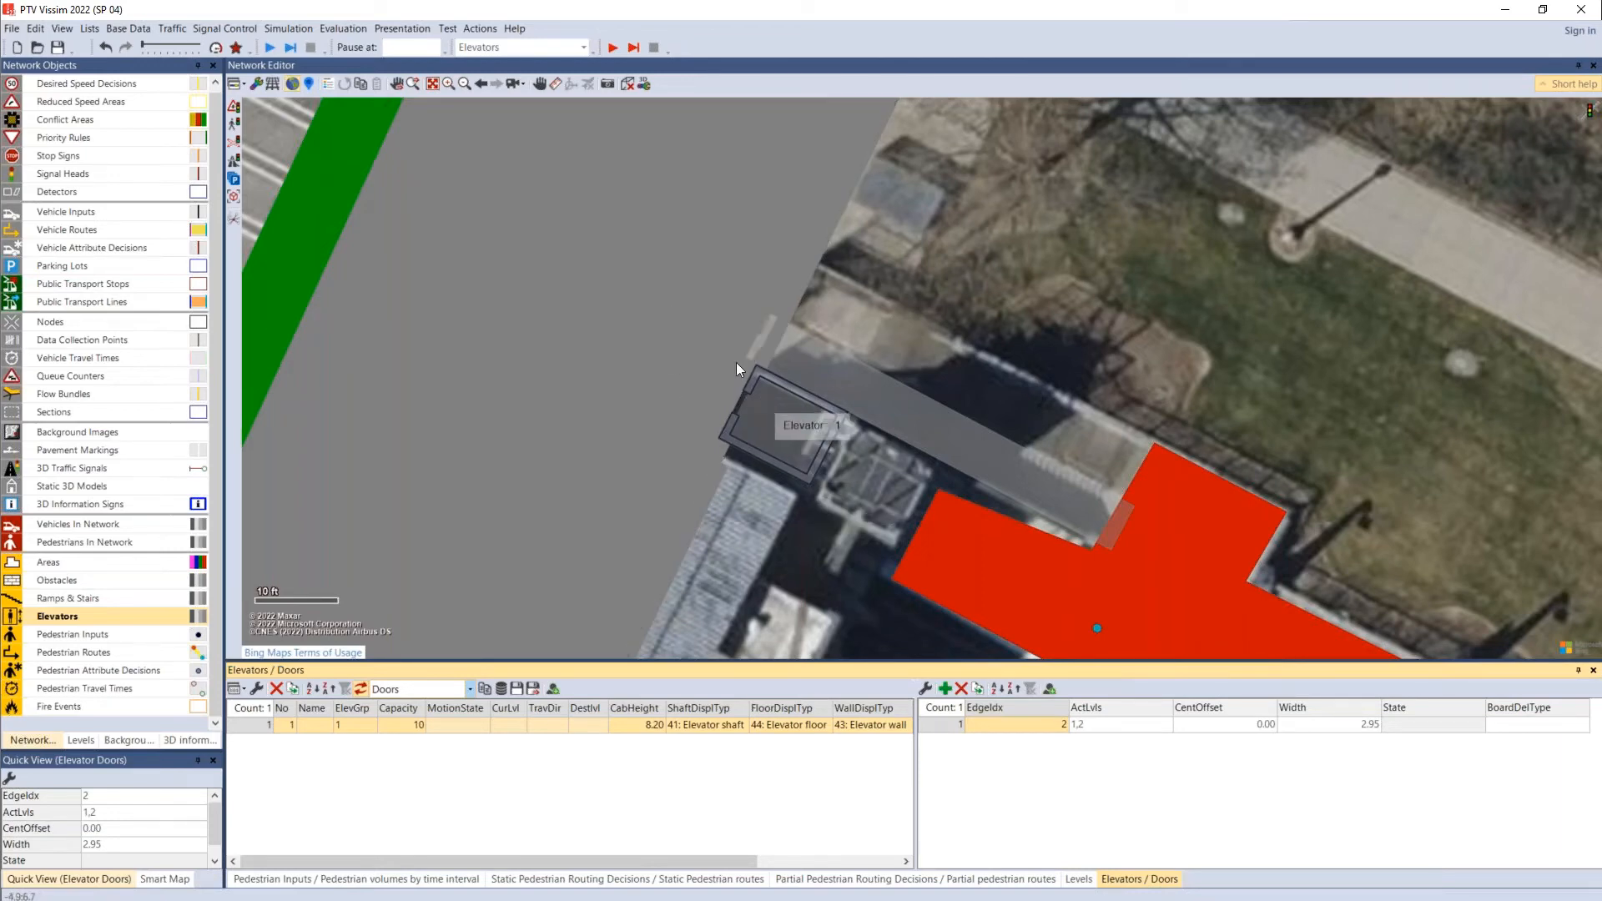
pyautogui.click(624, 80)
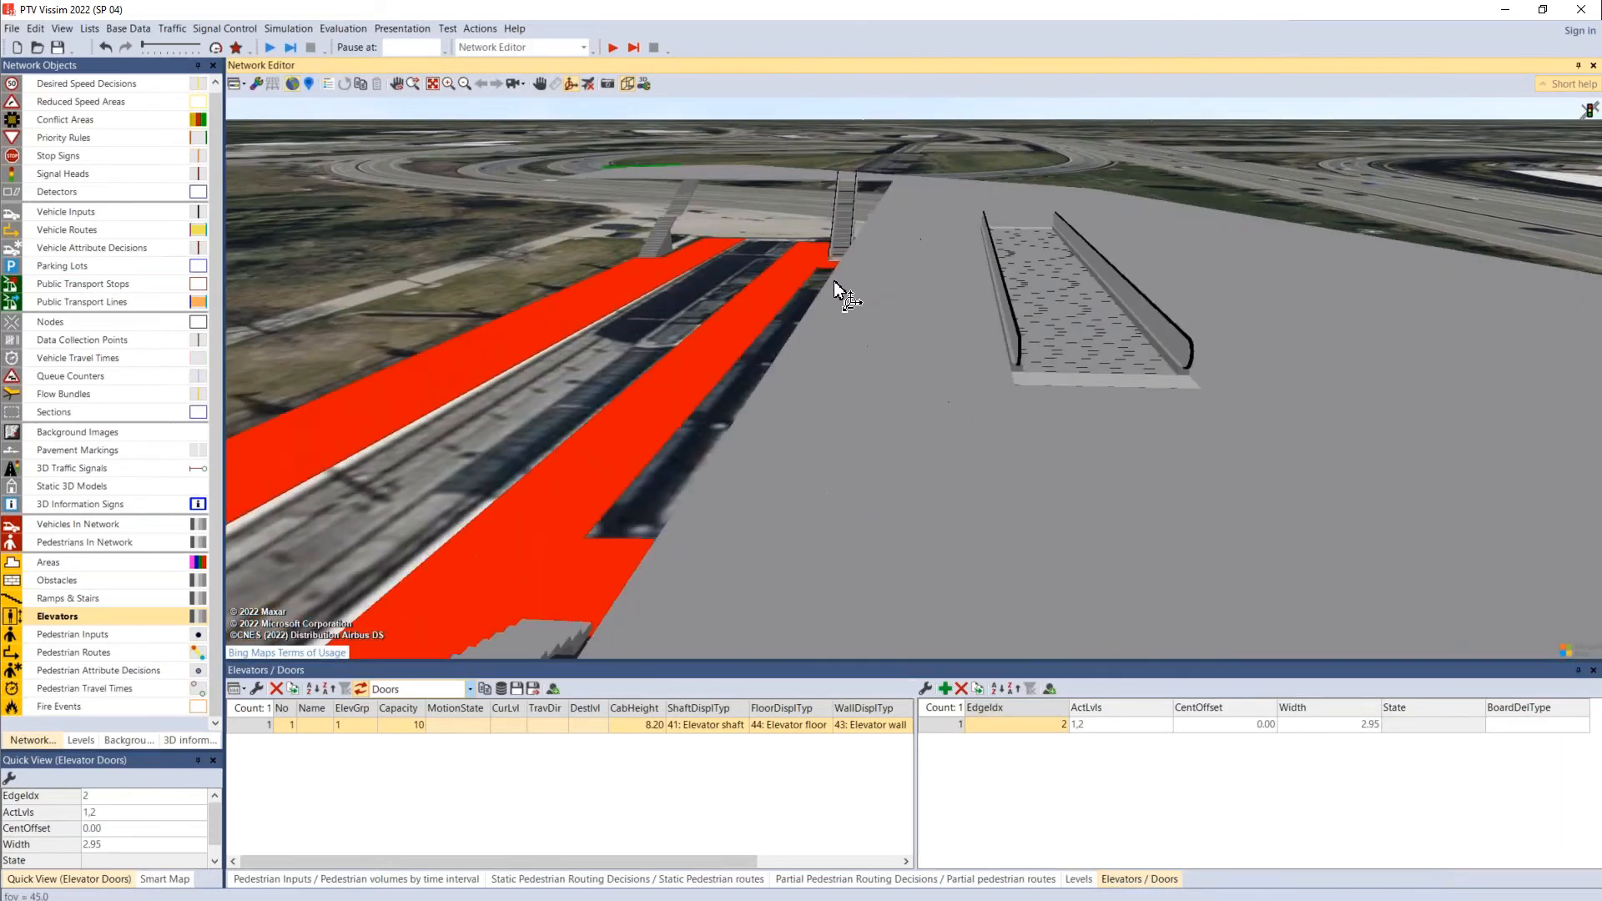
pyautogui.scroll(-8, 834, 280)
pyautogui.scroll(4, 1045, 218)
pyautogui.moveTo(1015, 267); pyautogui.dragTo(980, 324)
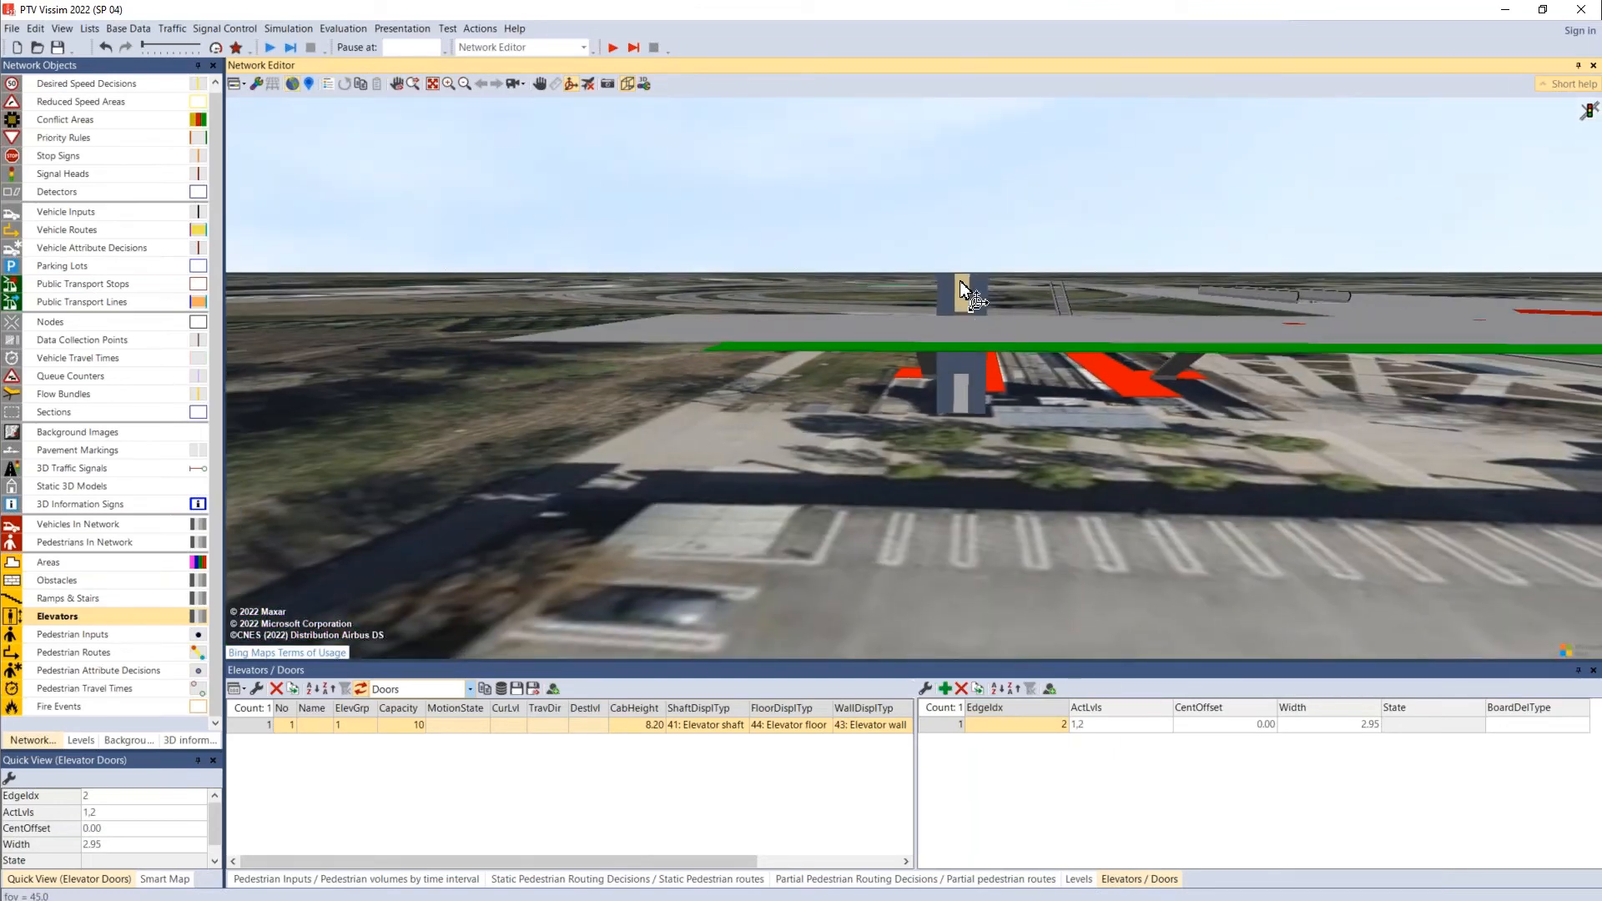
# Step: Add a second door to the elevator with edge index 4, active only on the Platform level
pyautogui.click(946, 690)
pyautogui.click(1053, 725)
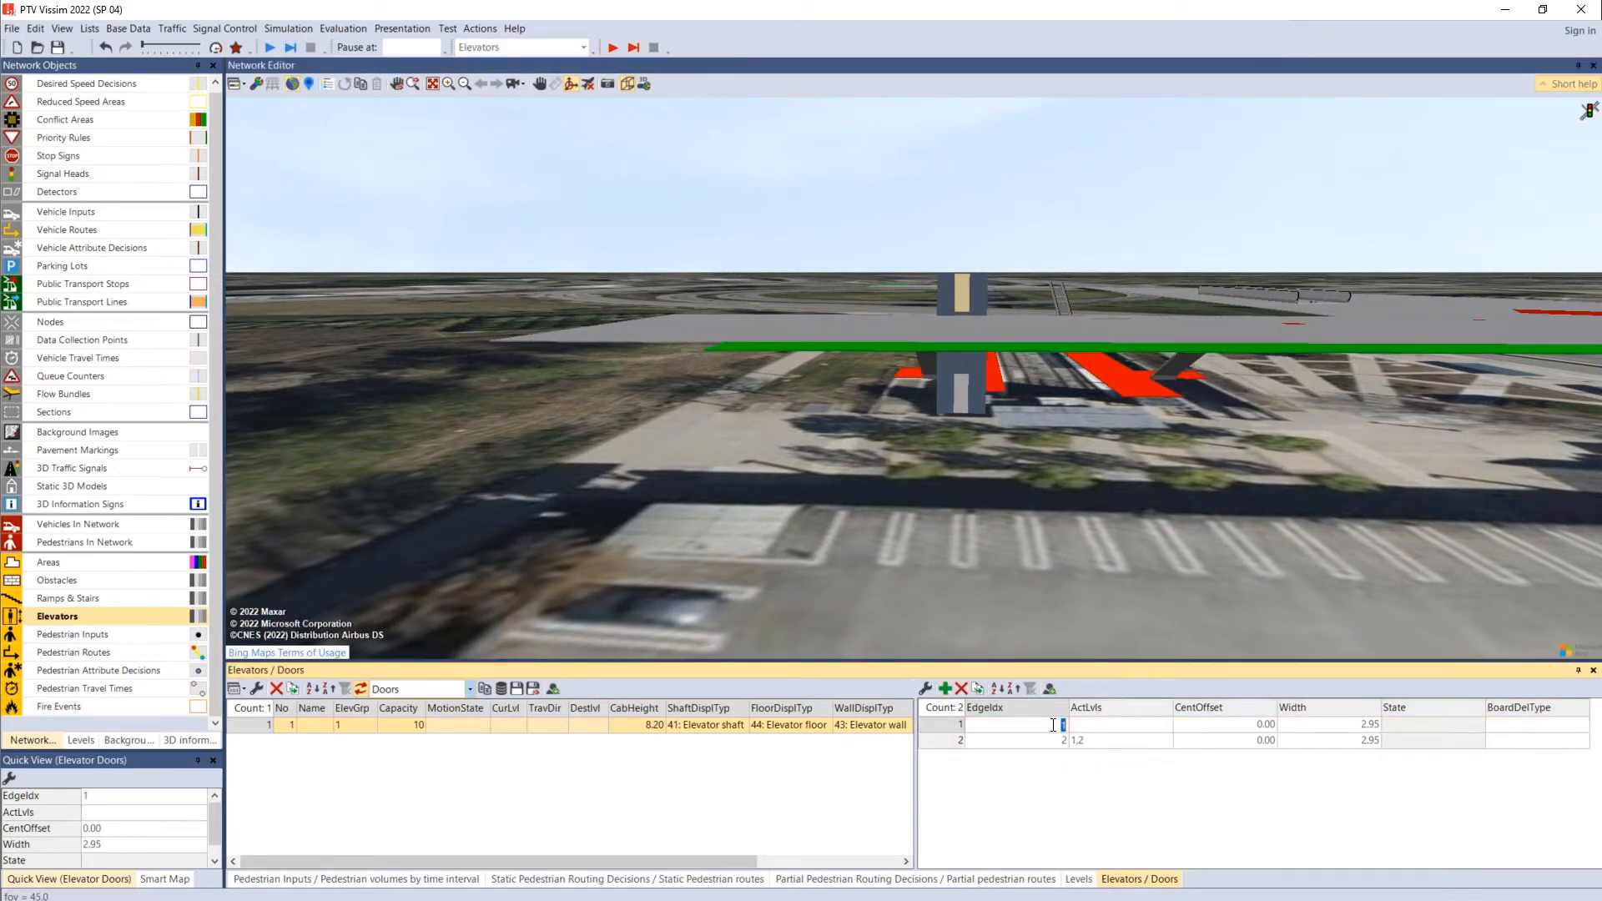
pyautogui.write('4')
pyautogui.click(1166, 740)
pyautogui.click(1168, 740)
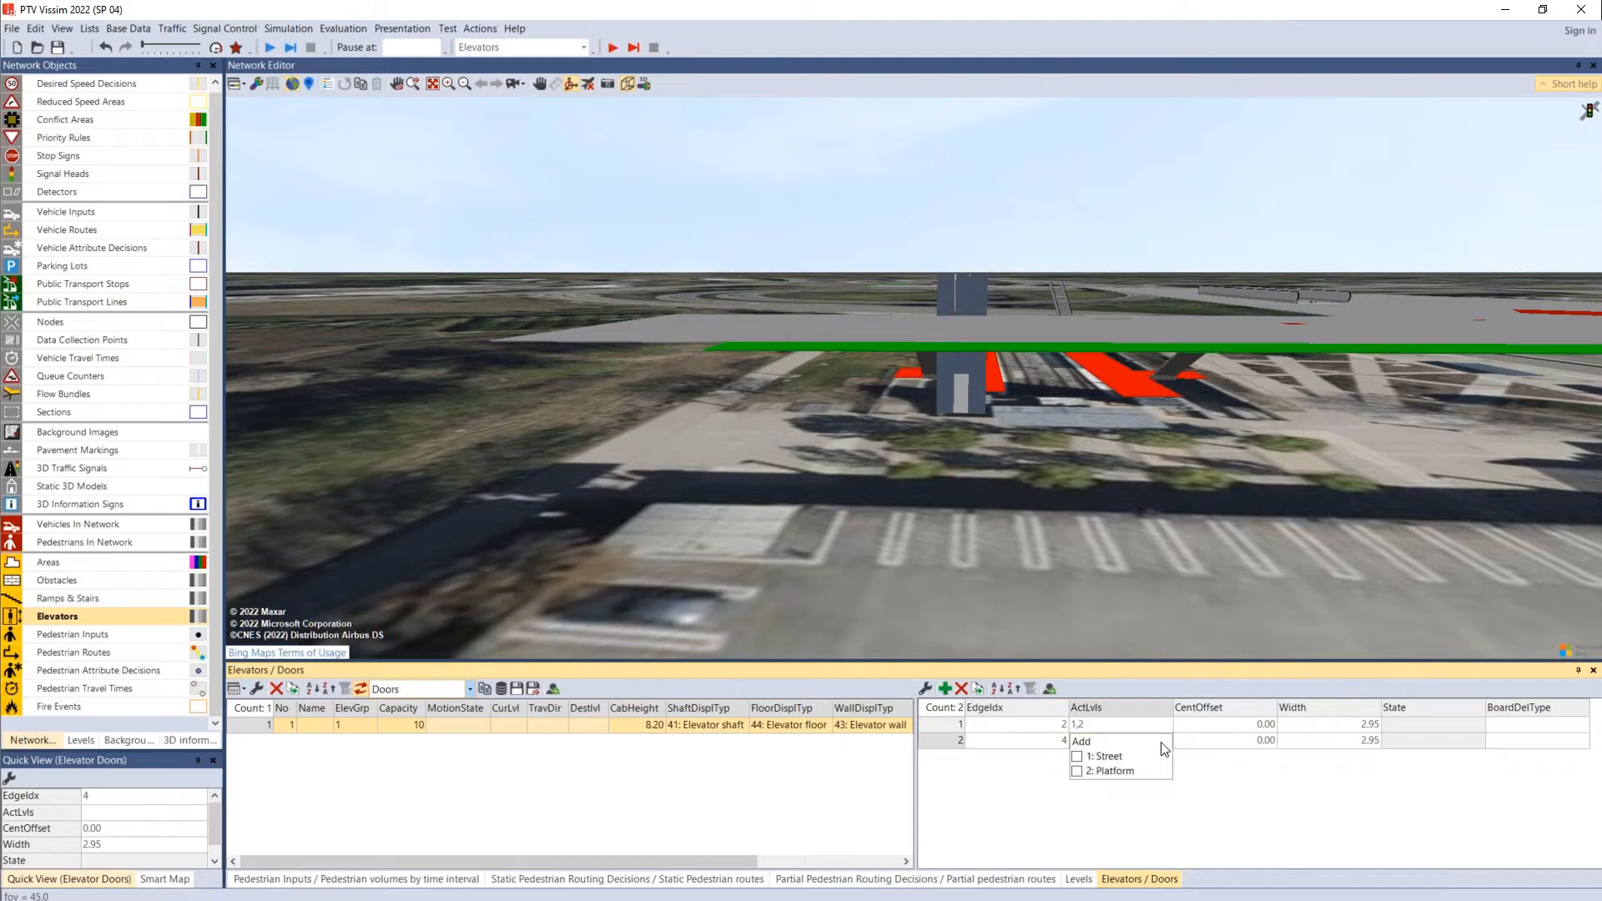
pyautogui.click(1079, 770)
pyautogui.click(1198, 802)
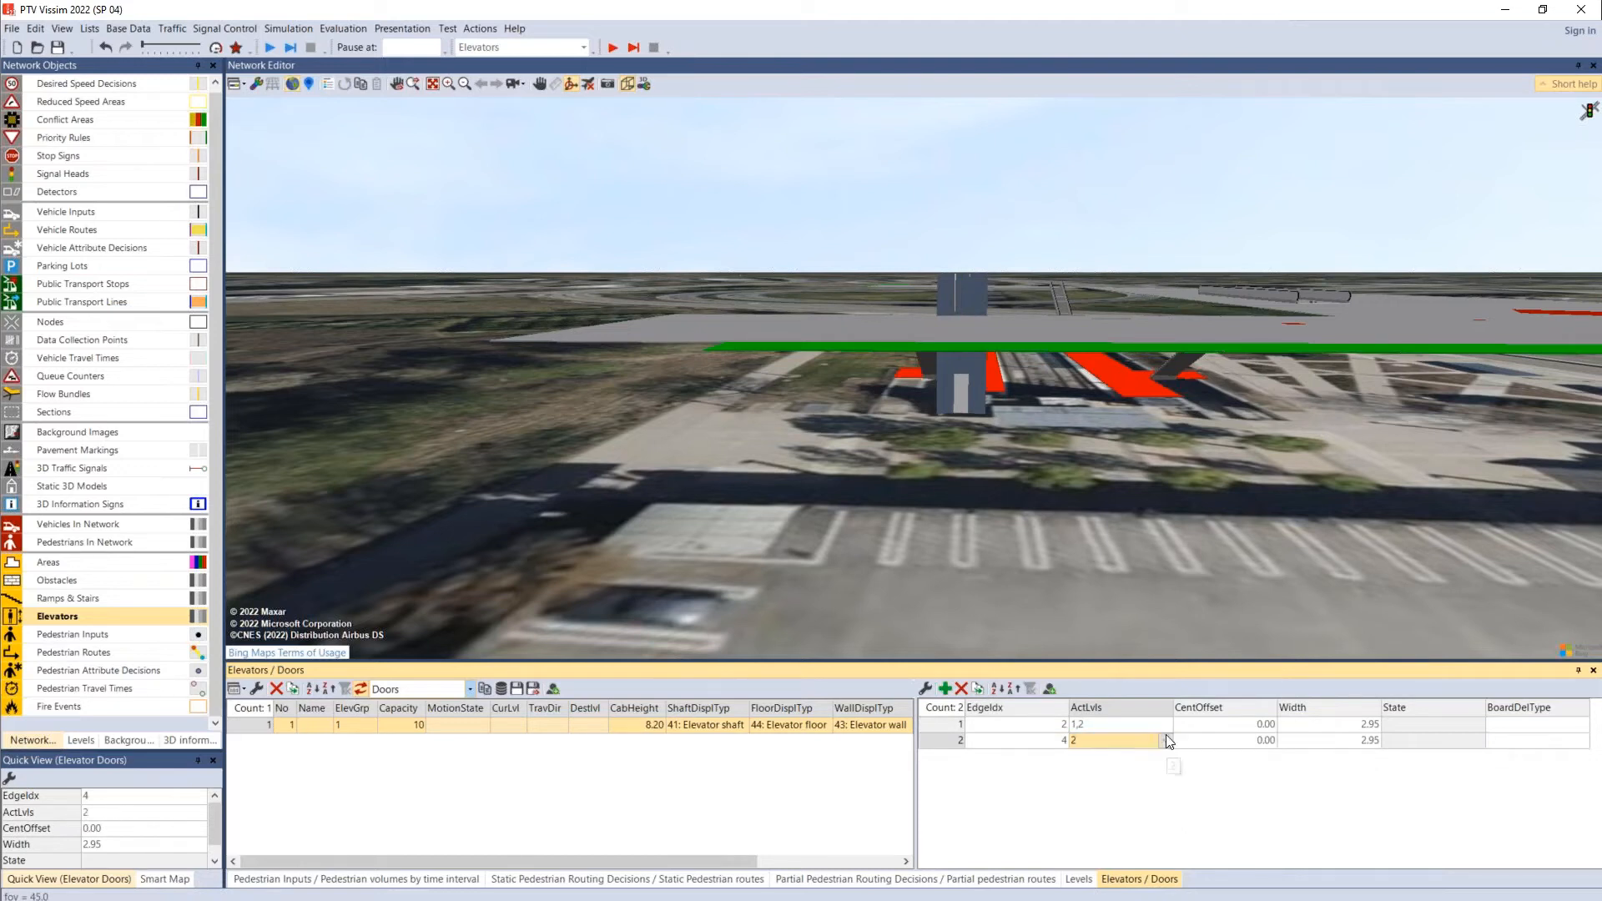
# Step: Make the door on edge index 2 active only on the Street level and view the elevator from the platform side
pyautogui.click(1162, 727)
pyautogui.click(1165, 727)
pyautogui.click(1078, 741)
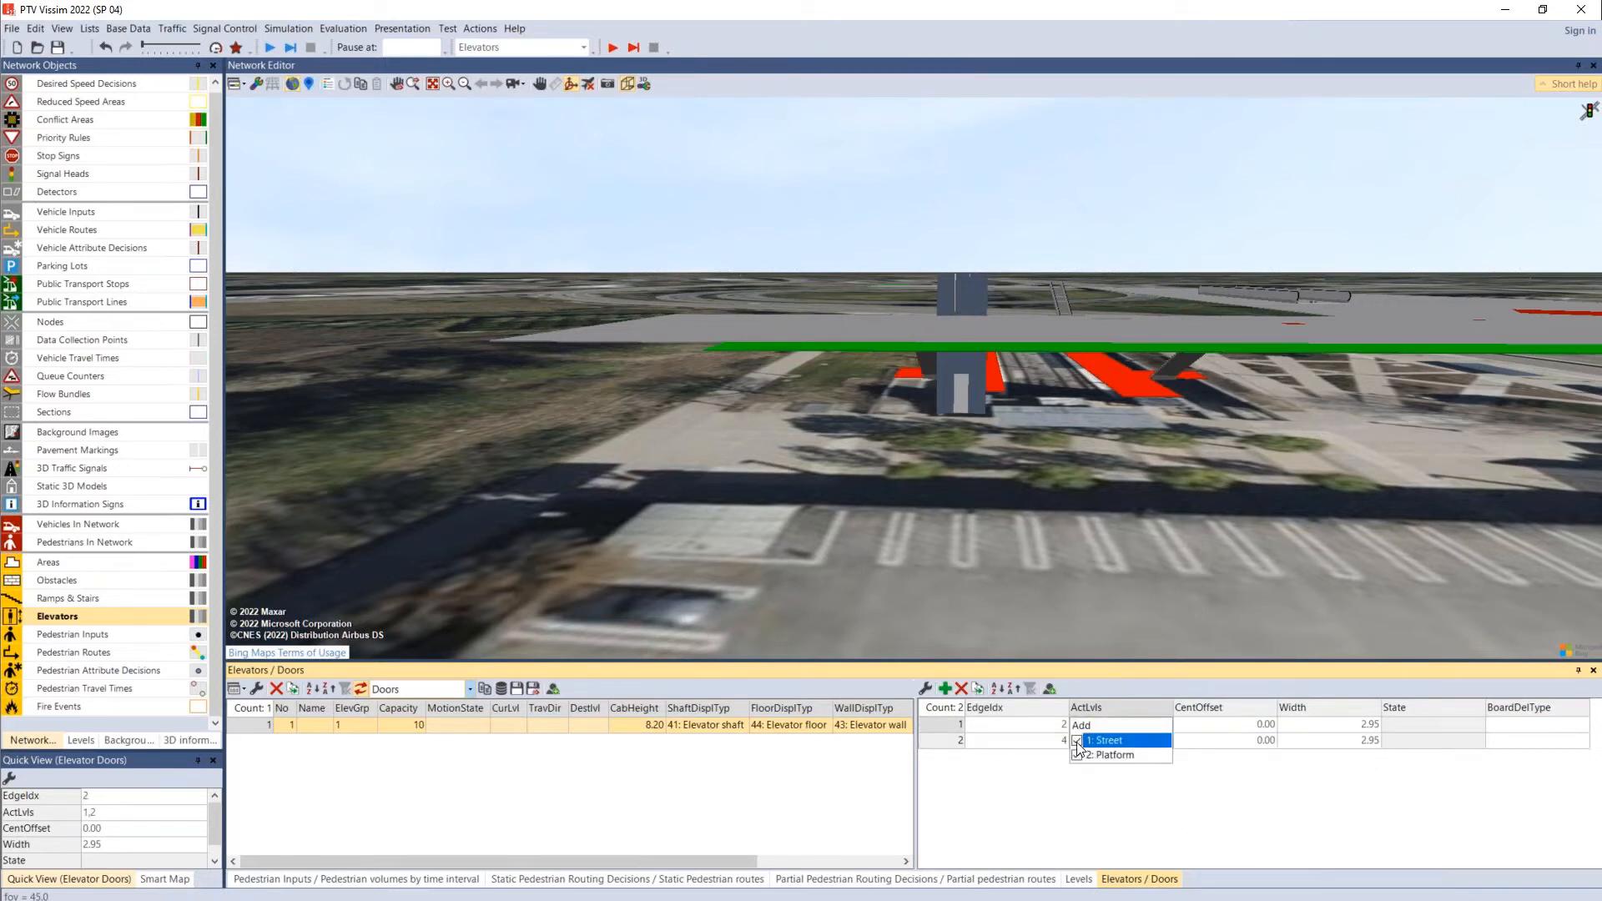
pyautogui.click(967, 599)
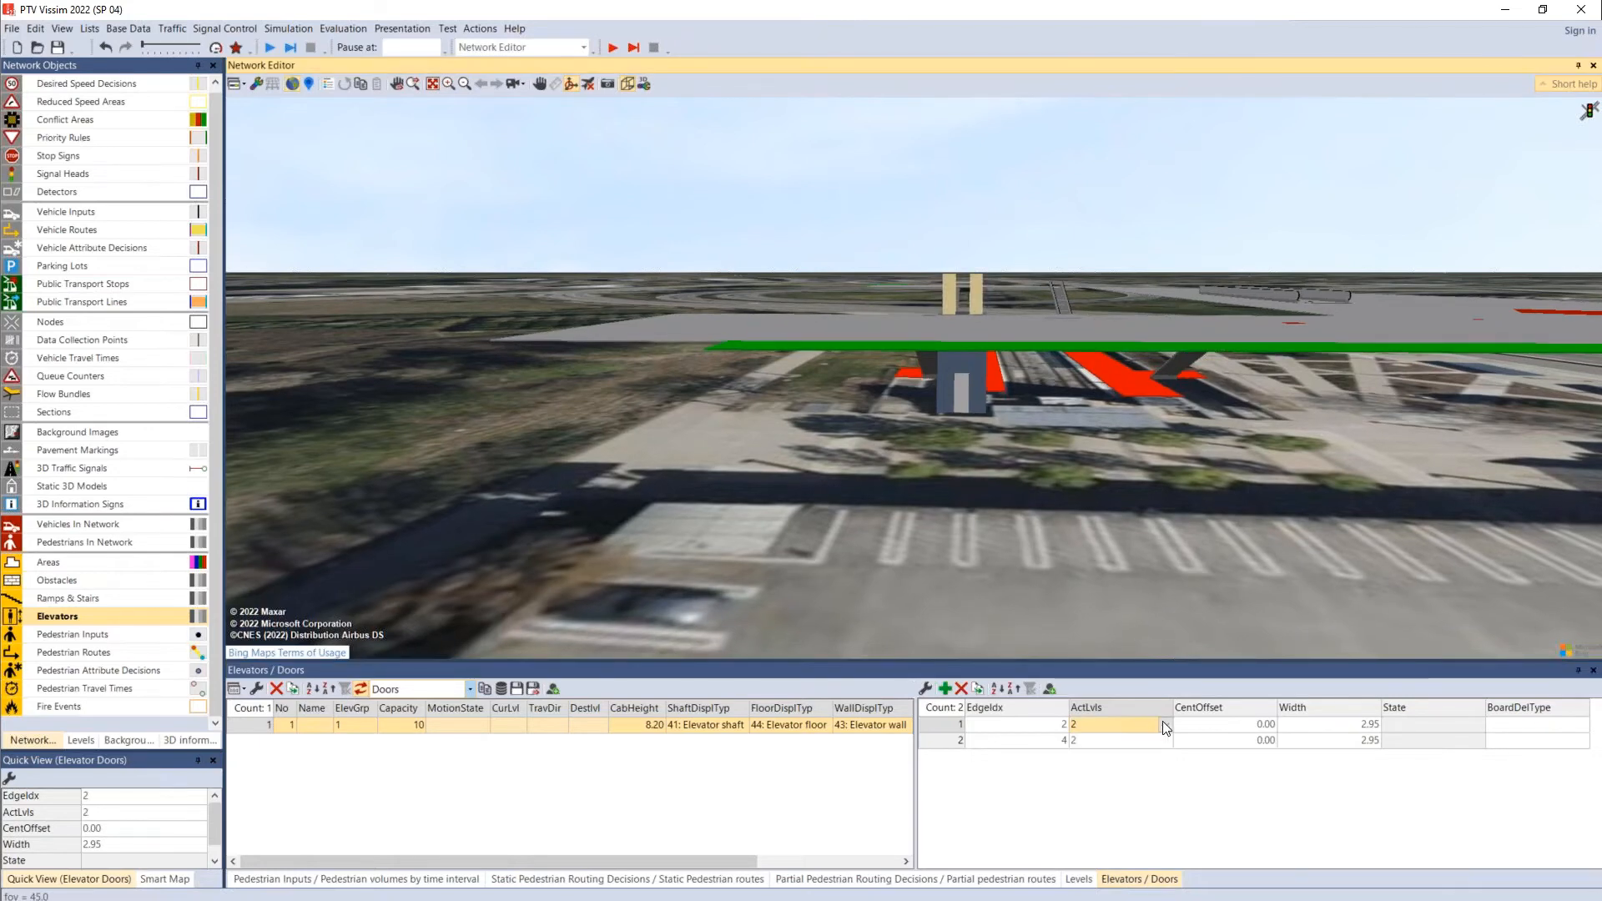
pyautogui.click(1165, 724)
pyautogui.click(1078, 755)
pyautogui.click(1077, 741)
pyautogui.click(971, 582)
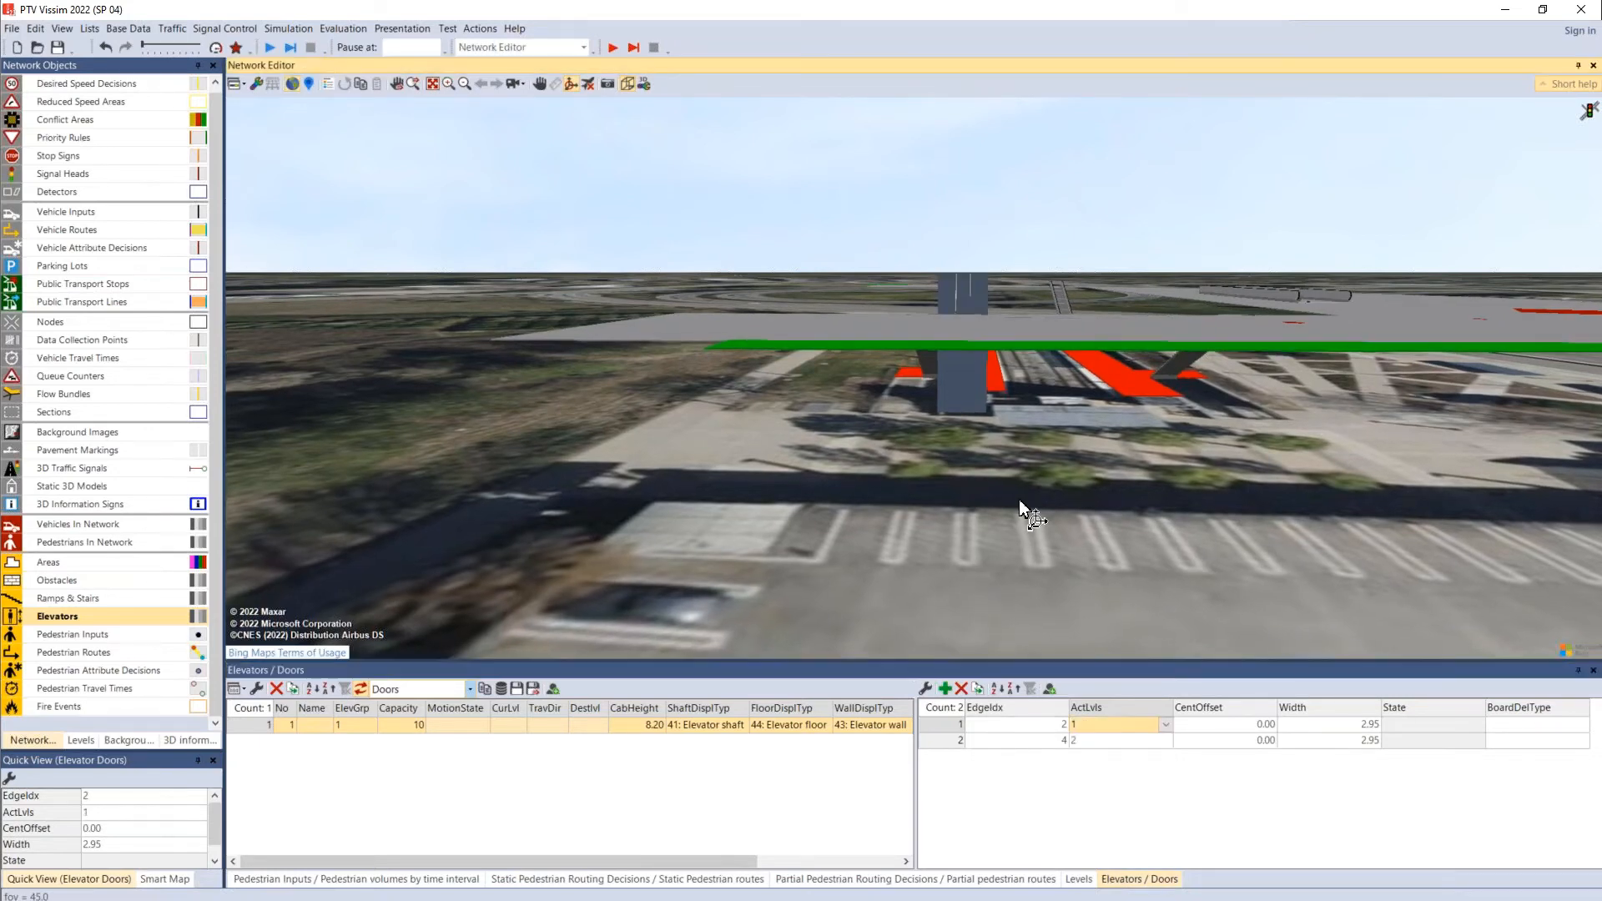
pyautogui.moveTo(1021, 493); pyautogui.dragTo(816, 348)
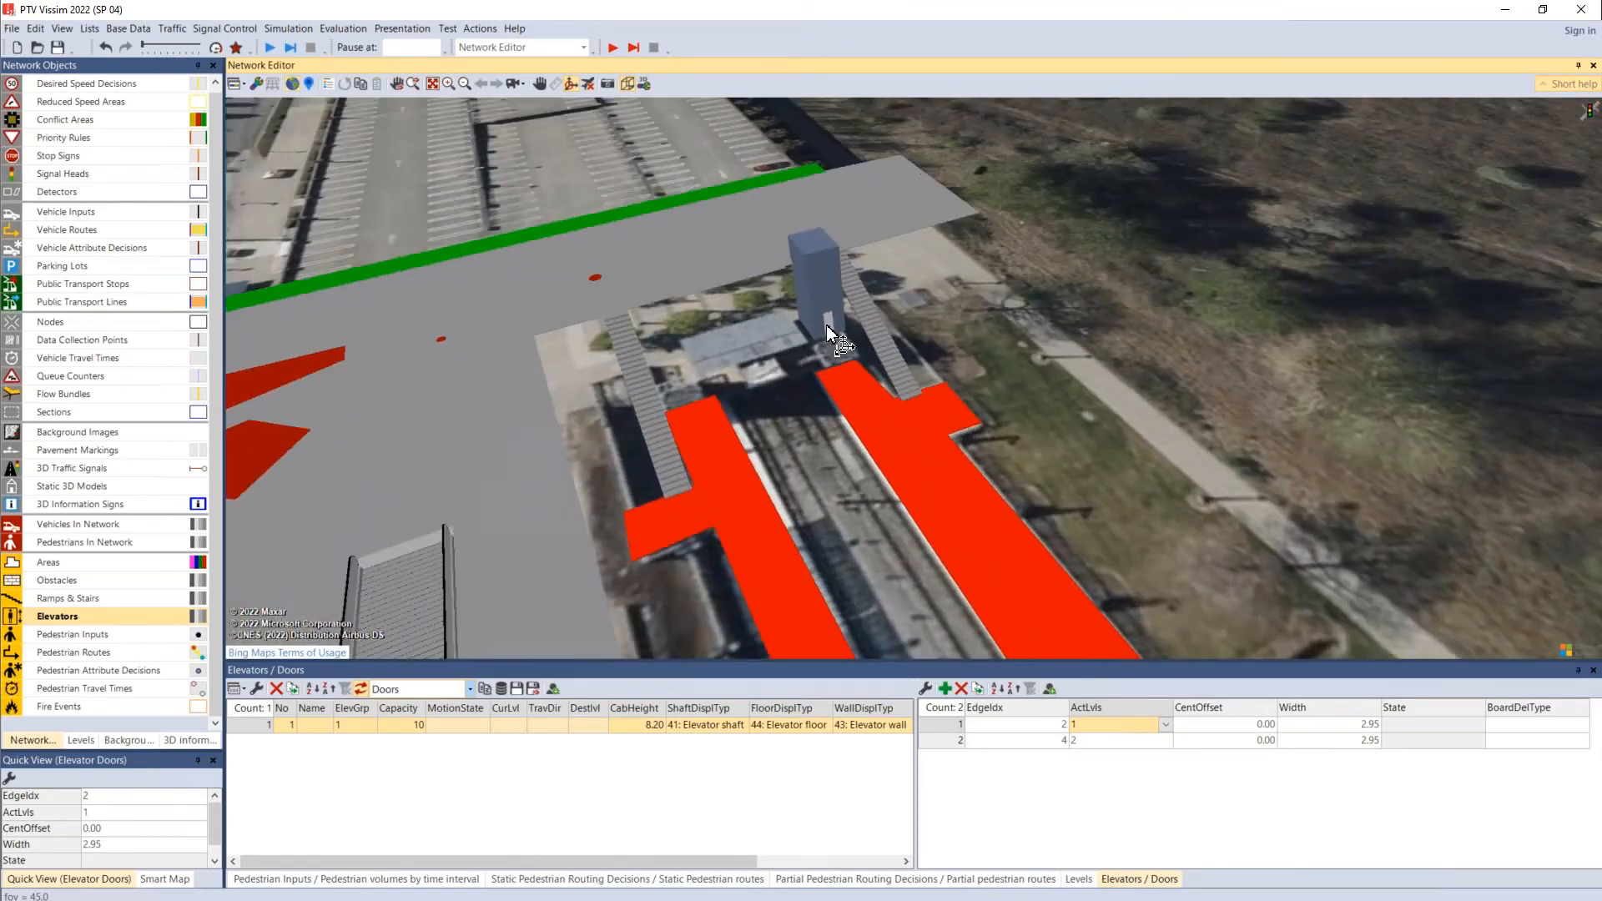
# Step: Return to 2D and extend the northern platform area's west end up to the elevator by moving its two end corners
pyautogui.click(627, 85)
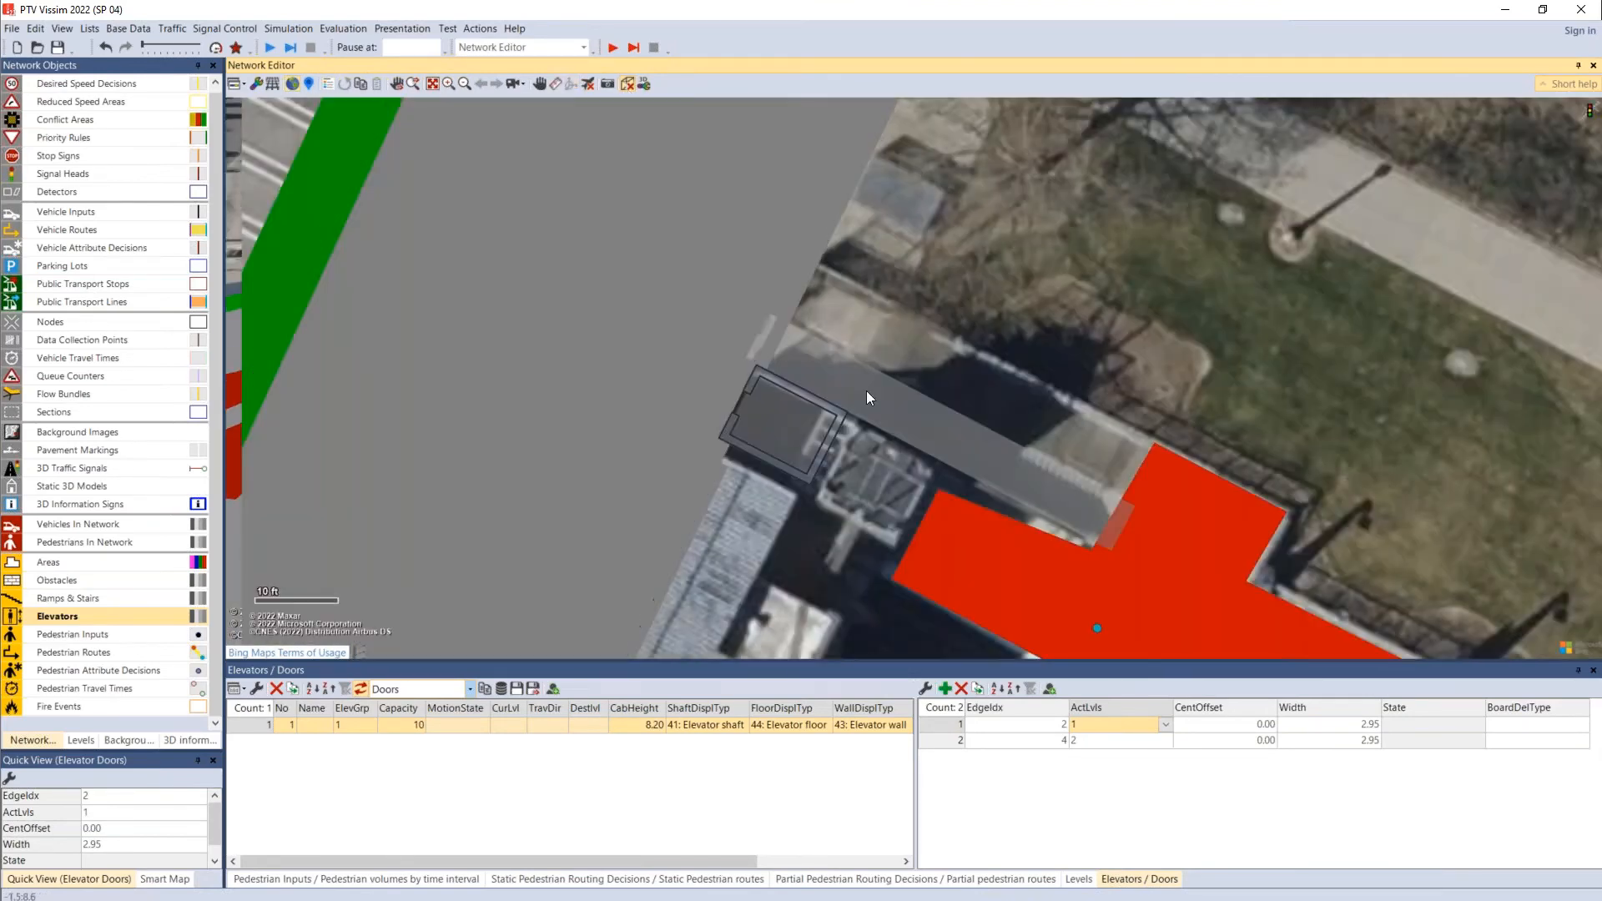
pyautogui.click(924, 573)
pyautogui.click(67, 562)
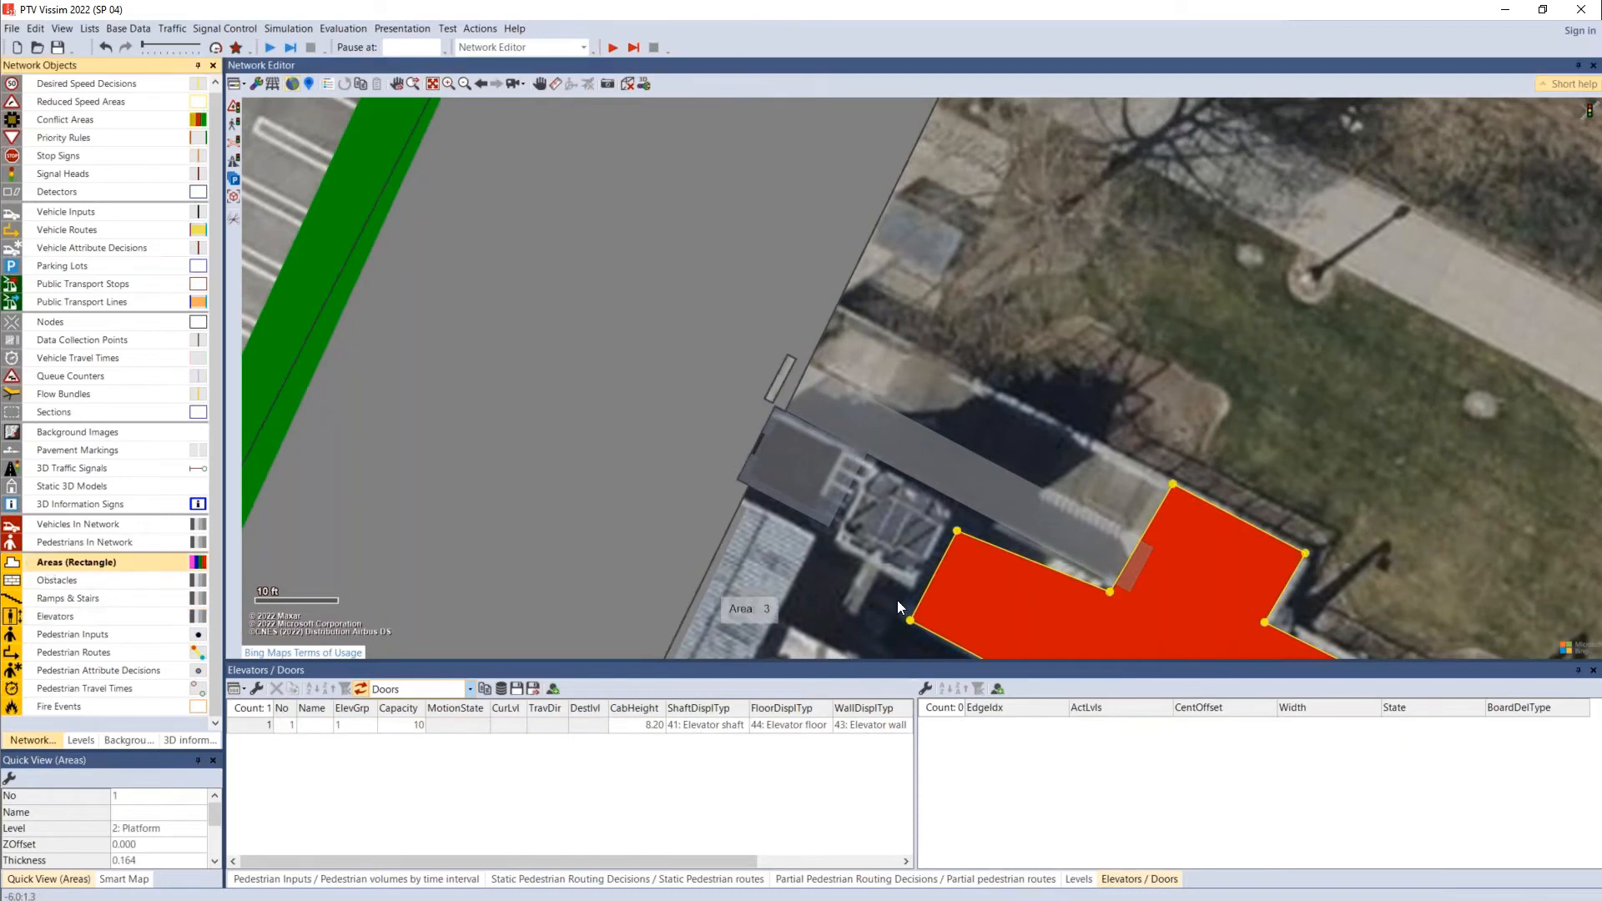
pyautogui.moveTo(955, 531); pyautogui.dragTo(862, 450)
pyautogui.moveTo(911, 621); pyautogui.dragTo(803, 549)
pyautogui.click(682, 389)
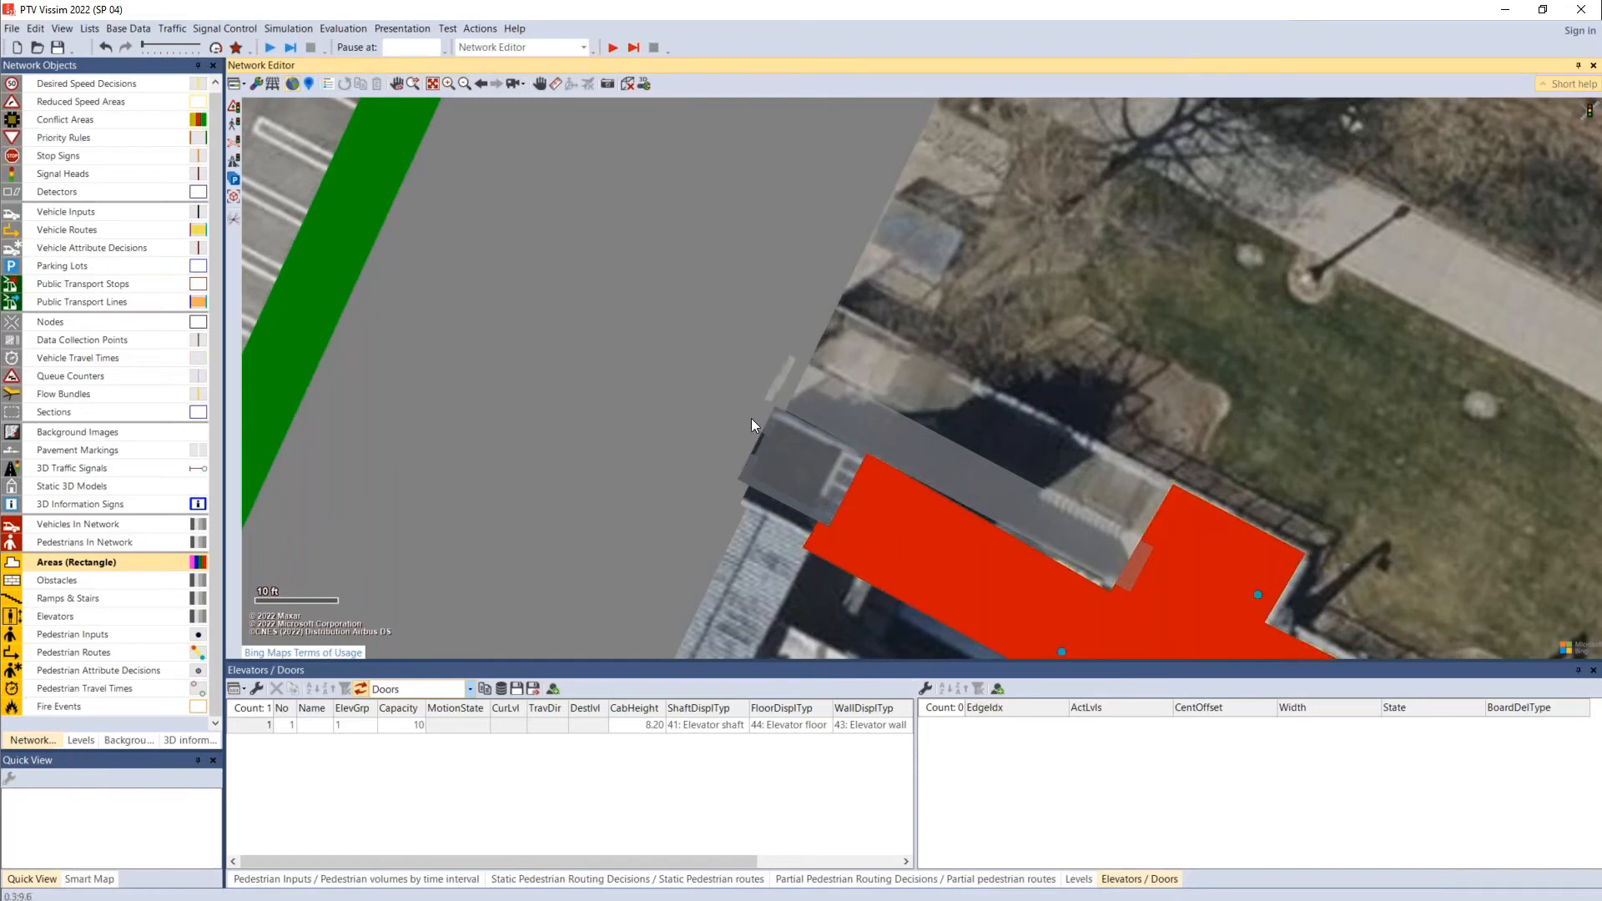
# Step: Draw a rectangular street-level pedestrian area about 7.8 ft by 5.8 ft in front of the elevator's western door
pyautogui.moveTo(758, 419); pyautogui.dragTo(733, 469)
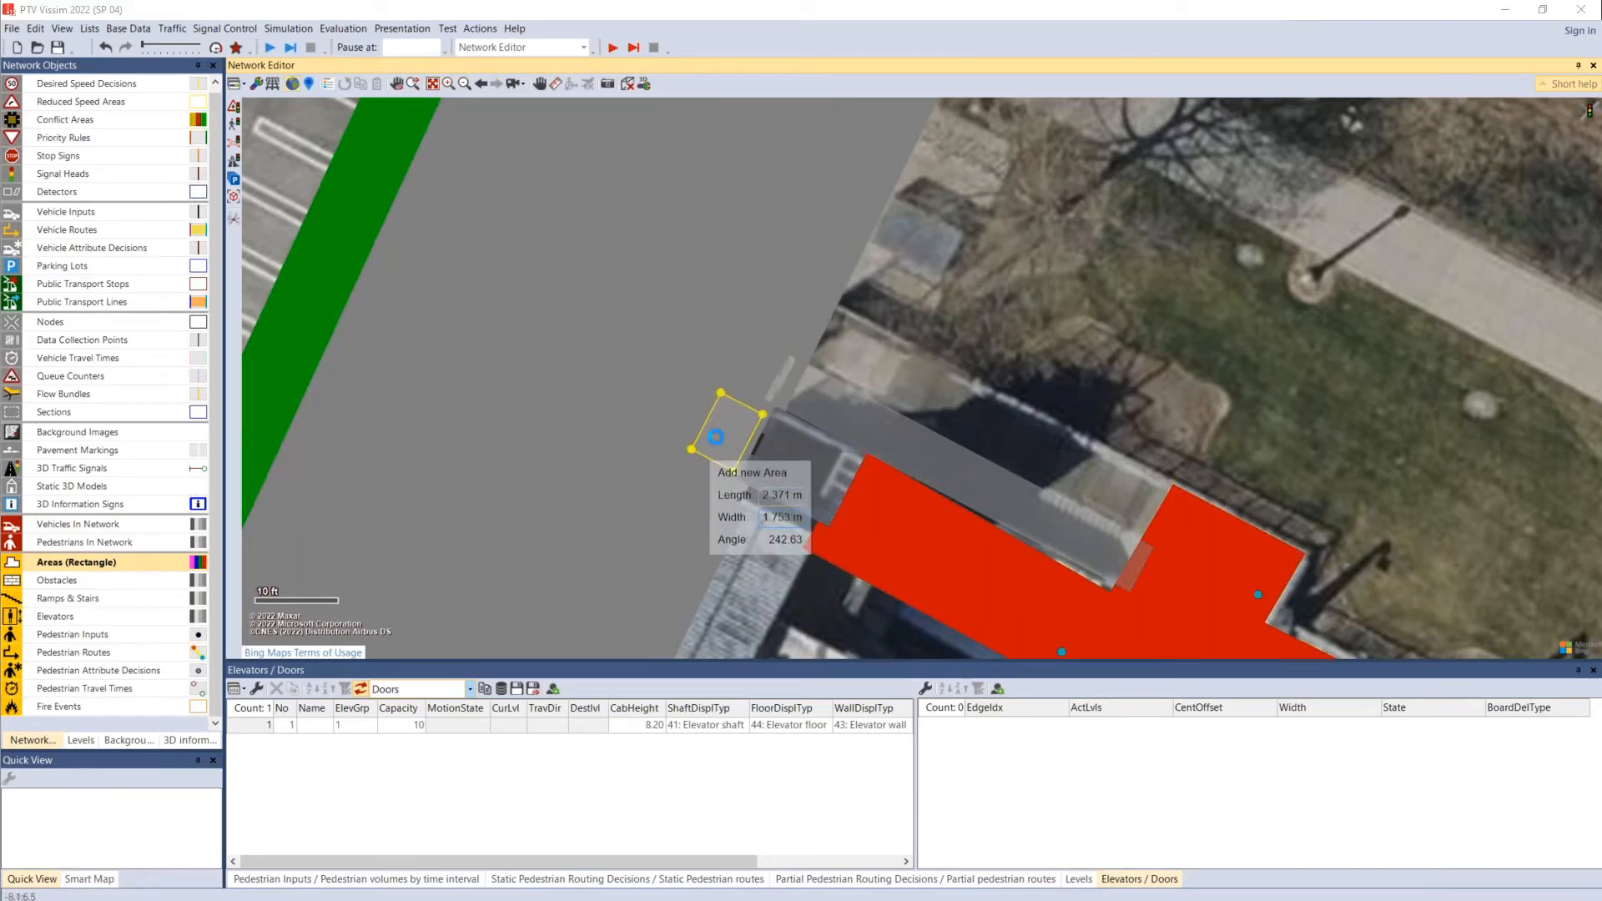
pyautogui.click(692, 448)
pyautogui.click(529, 593)
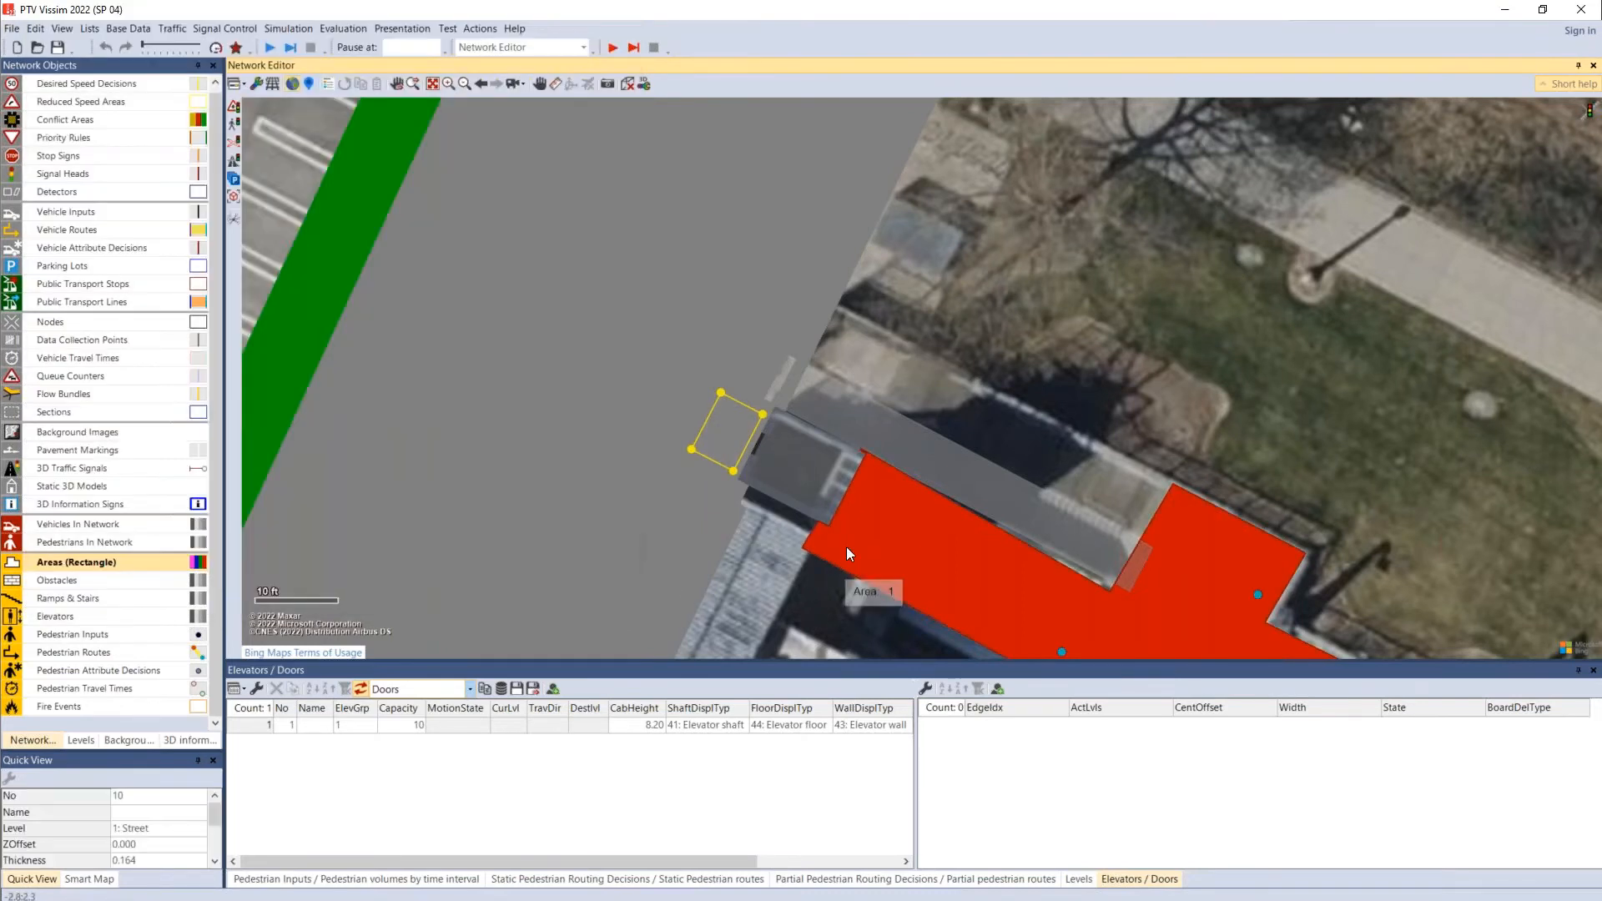
# Step: Draw a pedestrian area about 6.7 ft by 5.3 ft on the platform beside the elevator and assign it to level 2: Platform
pyautogui.moveTo(868, 473); pyautogui.dragTo(844, 519)
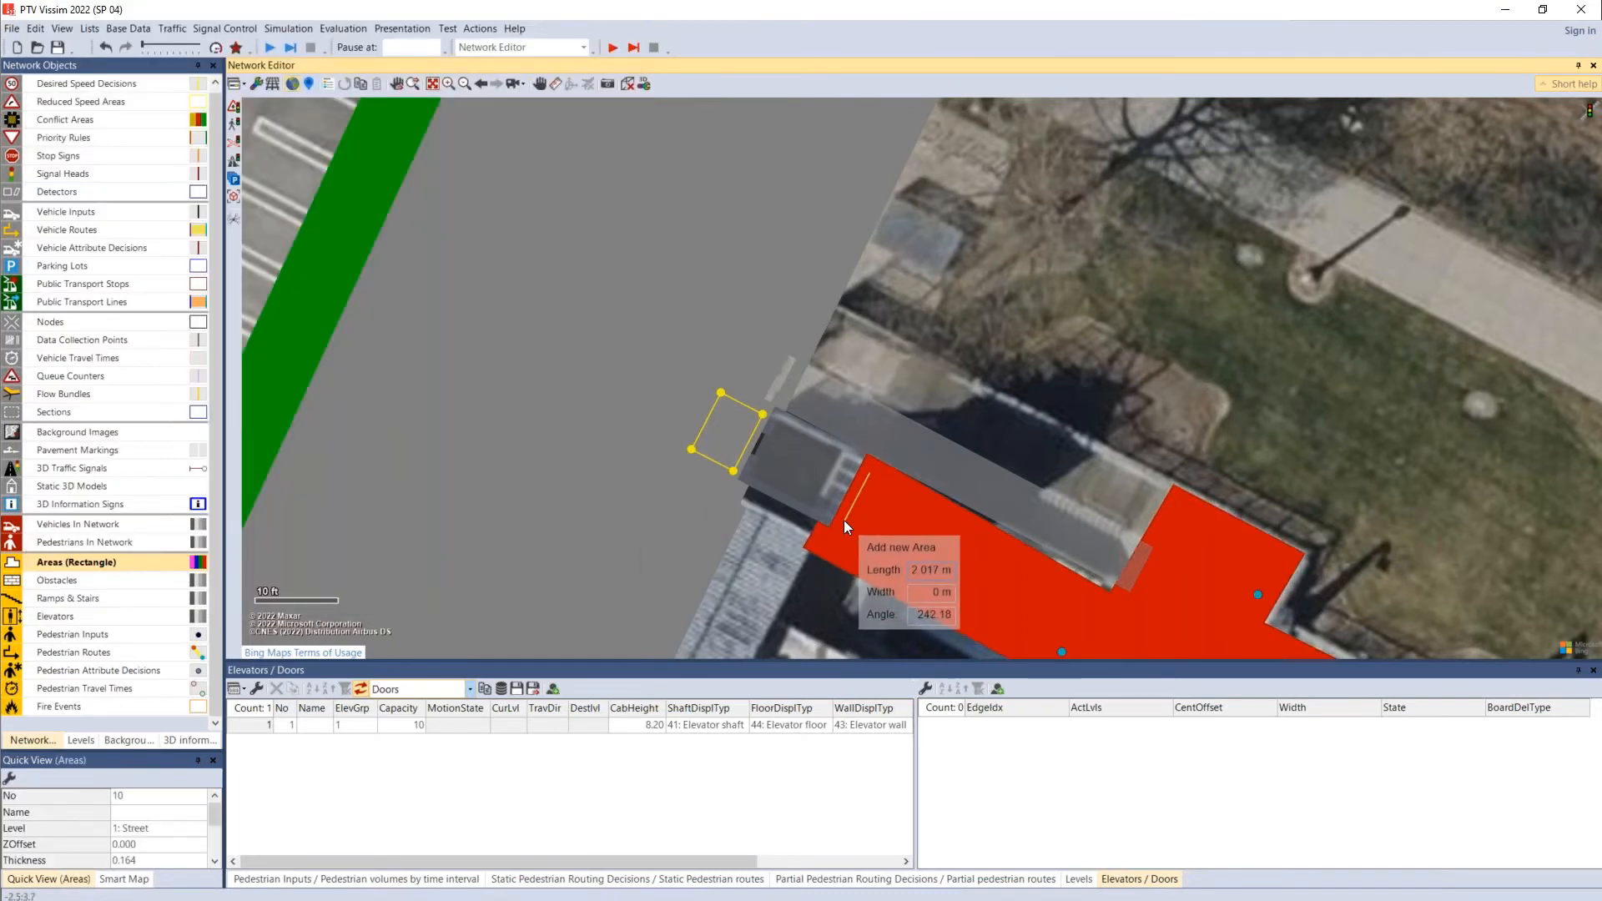
pyautogui.click(884, 541)
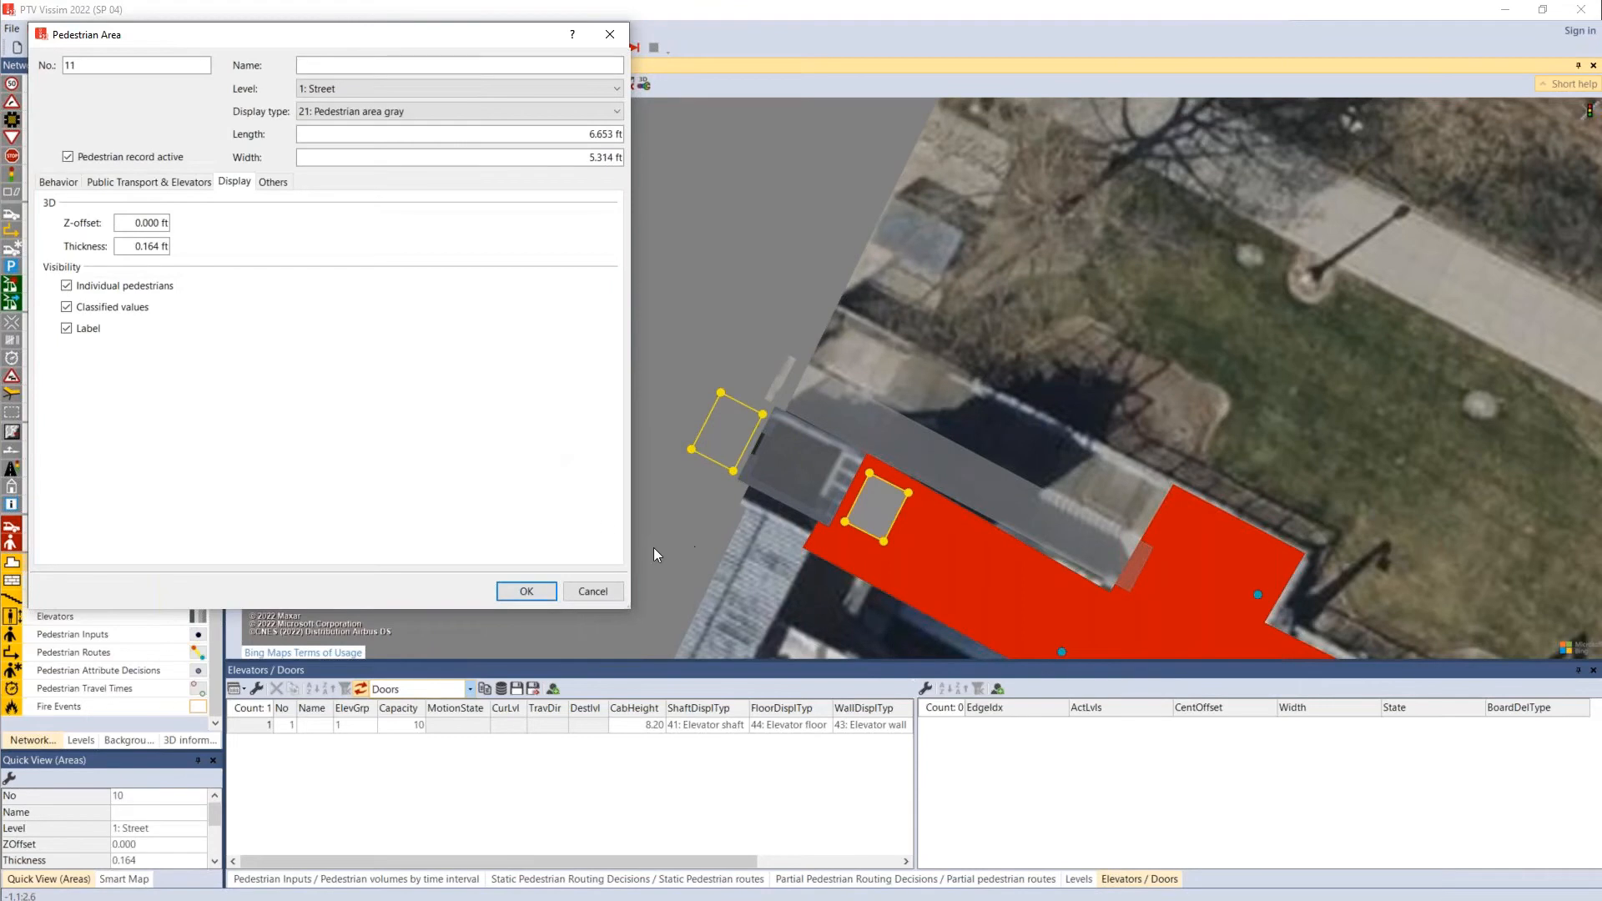
pyautogui.click(344, 89)
pyautogui.click(344, 109)
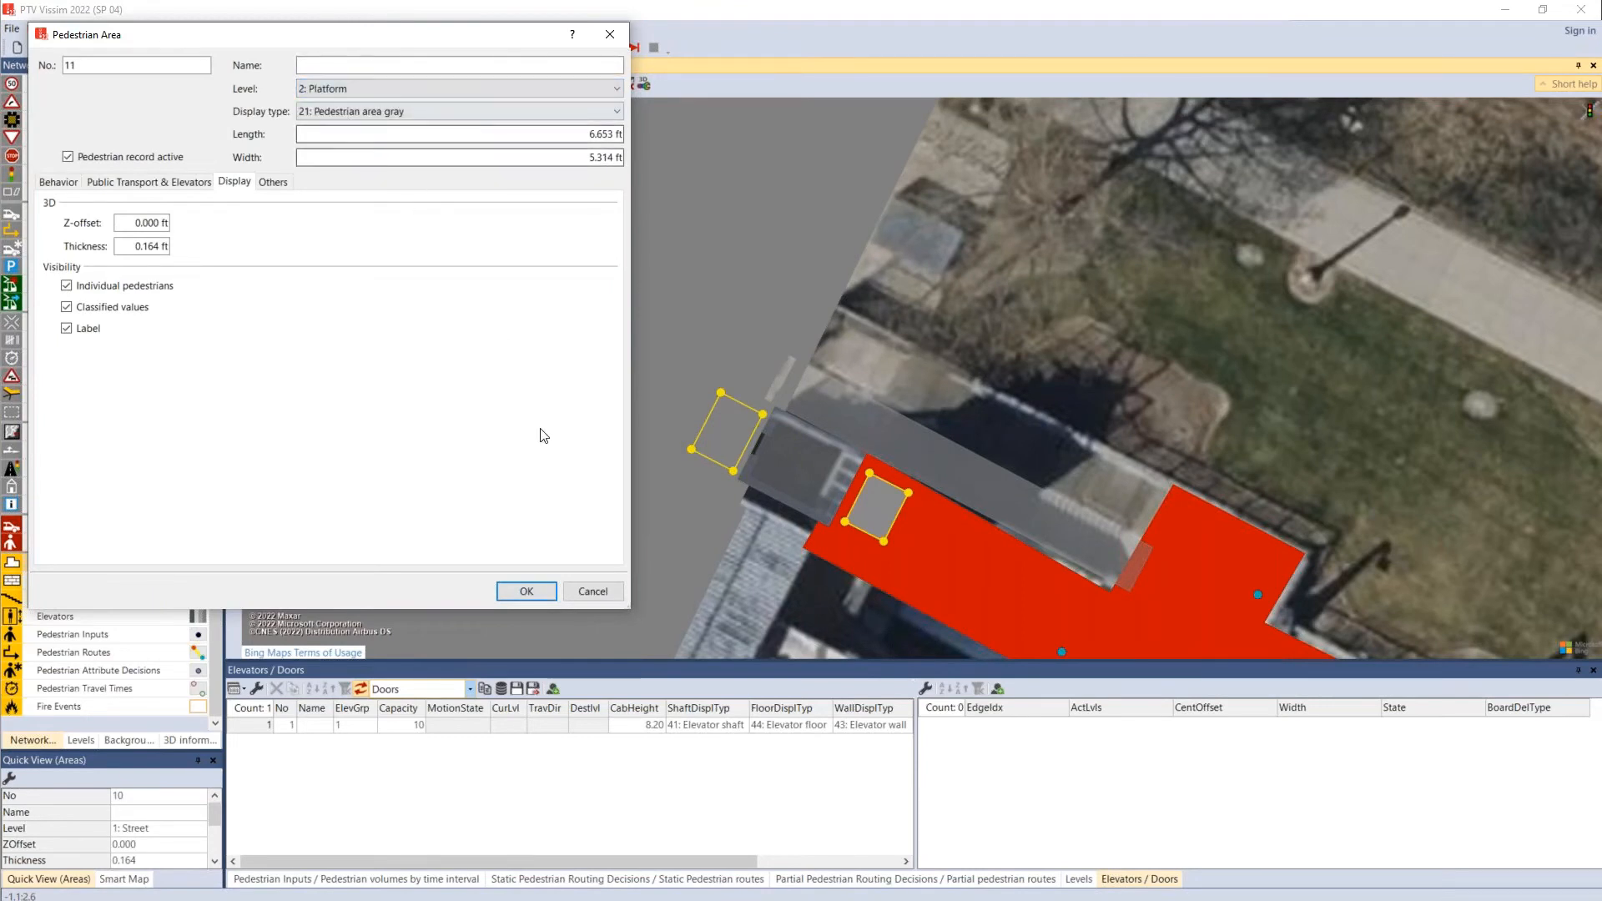
pyautogui.click(527, 591)
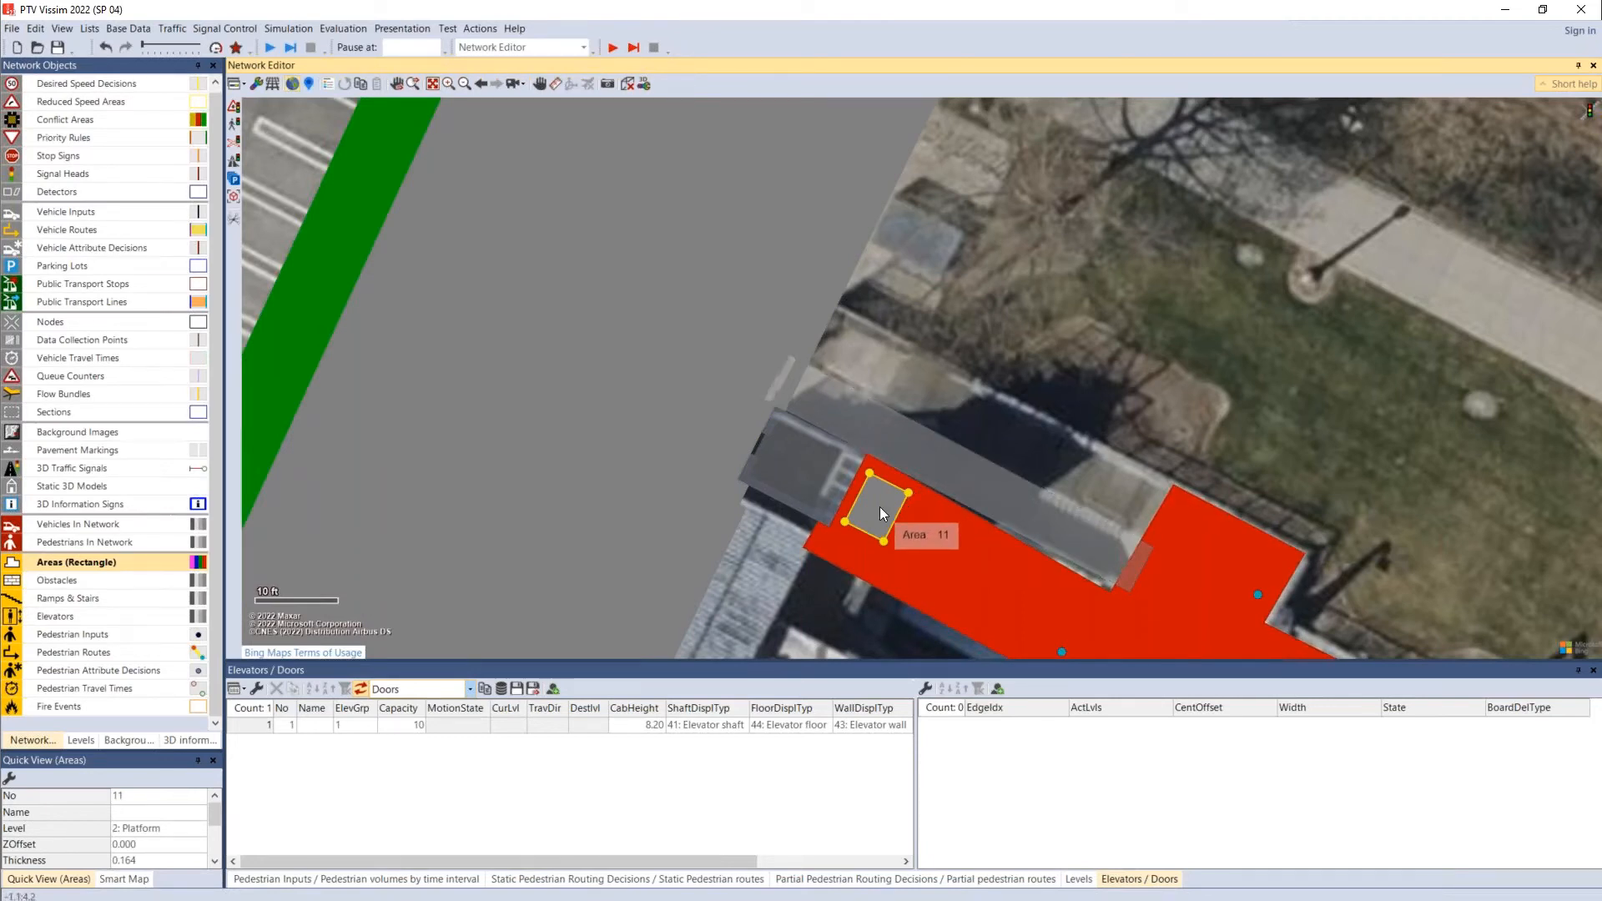
# Step: Make the small platform-level area the waiting area for elevator group 1
pyautogui.doubleClick(880, 507)
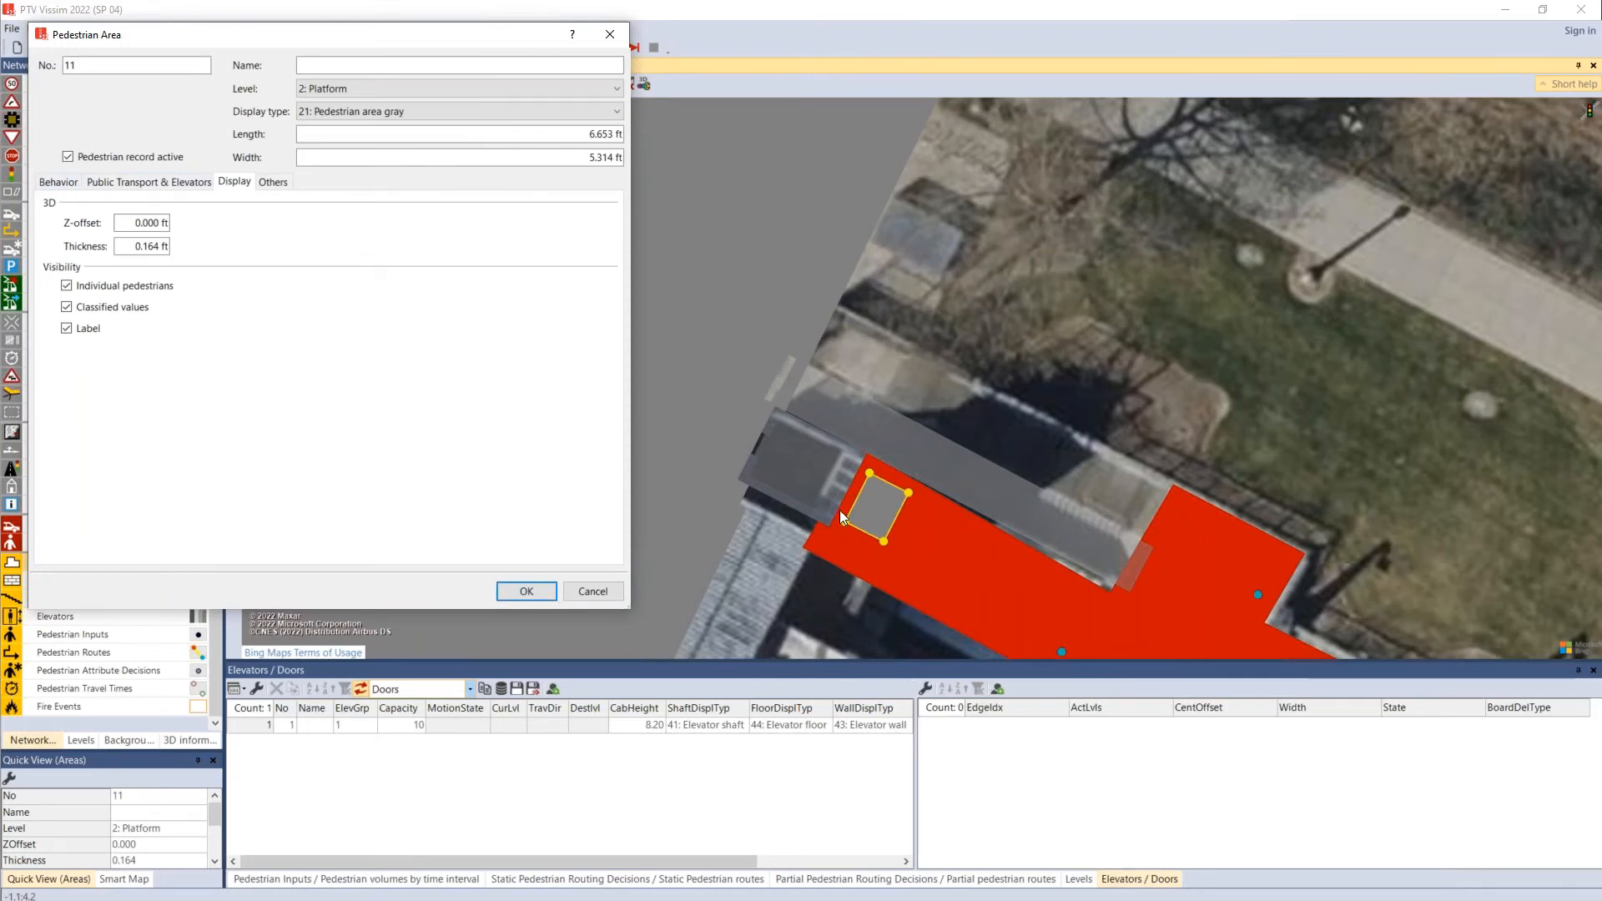
pyautogui.click(58, 182)
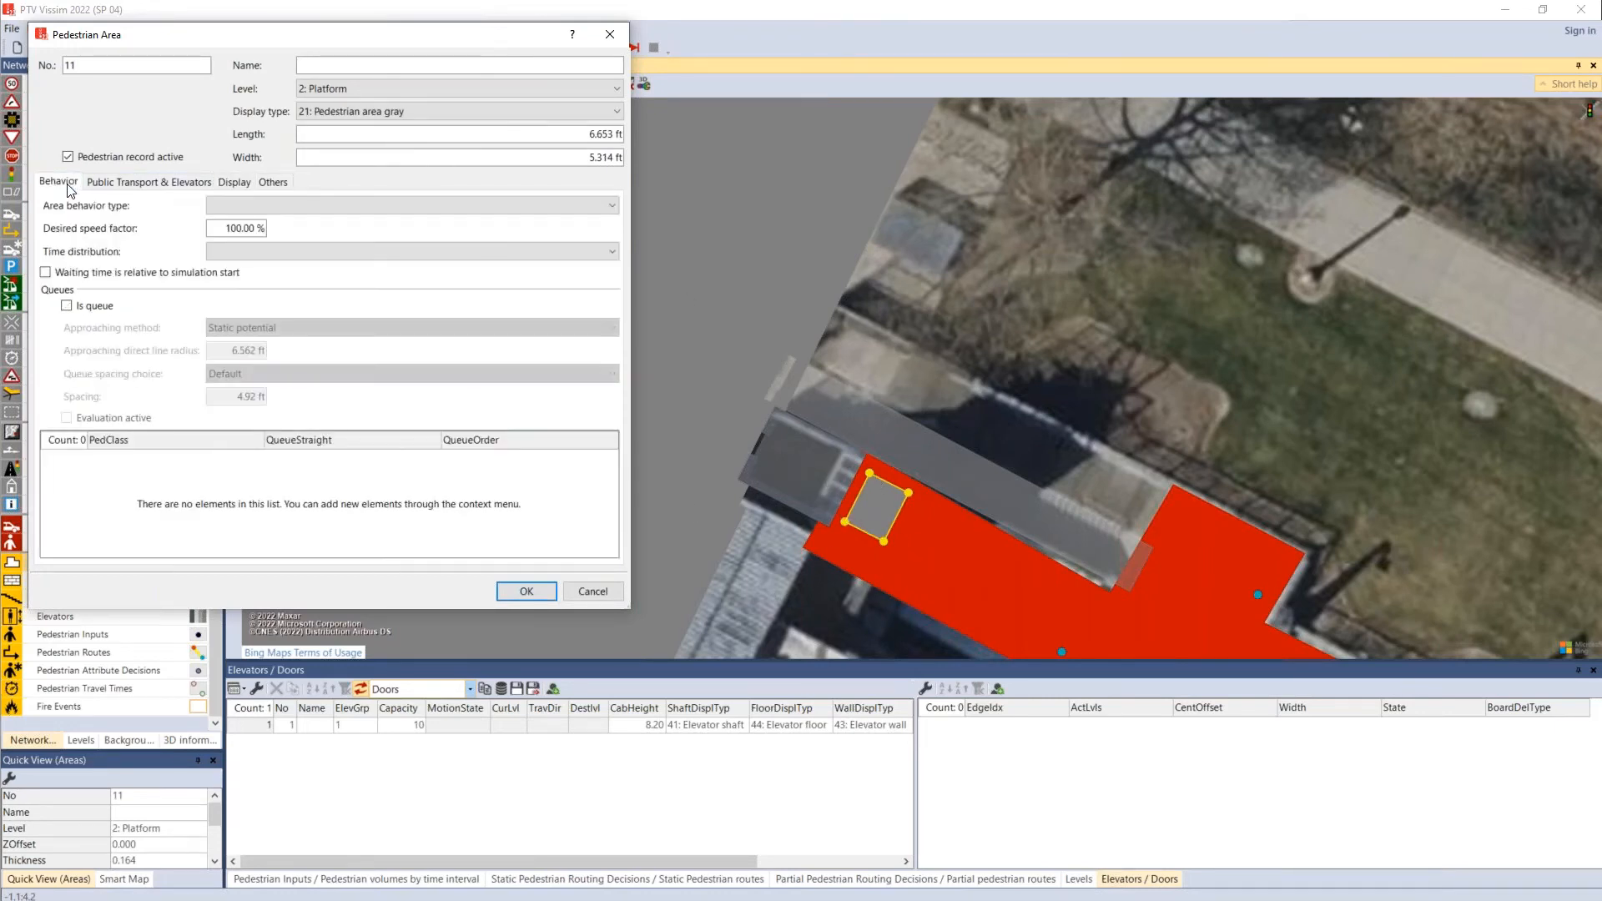
pyautogui.click(115, 185)
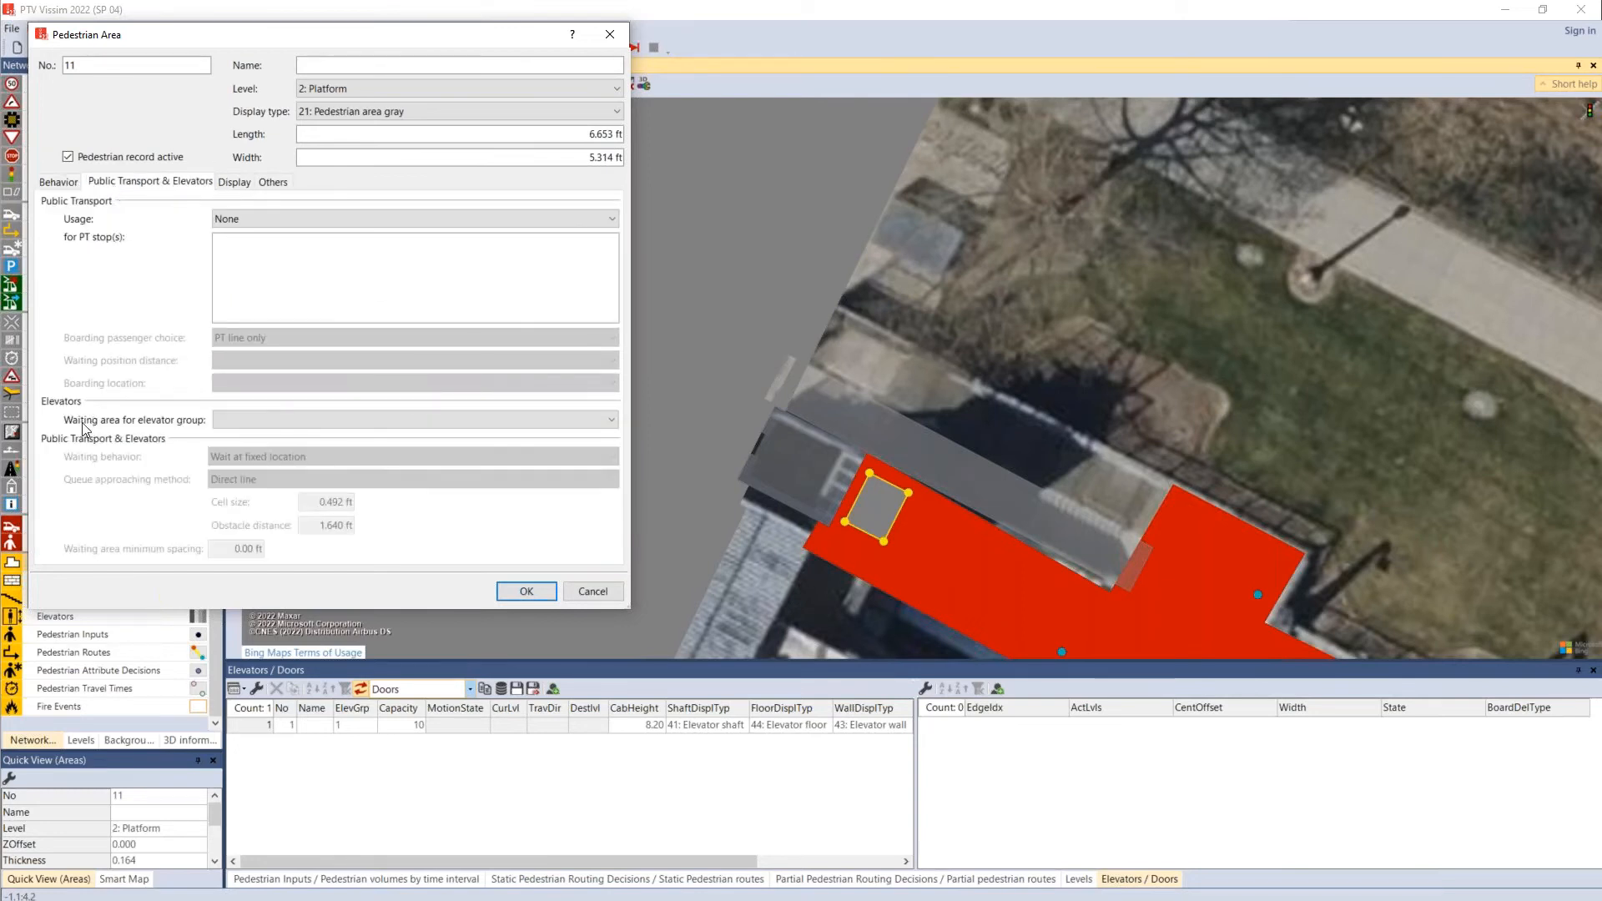
pyautogui.click(264, 422)
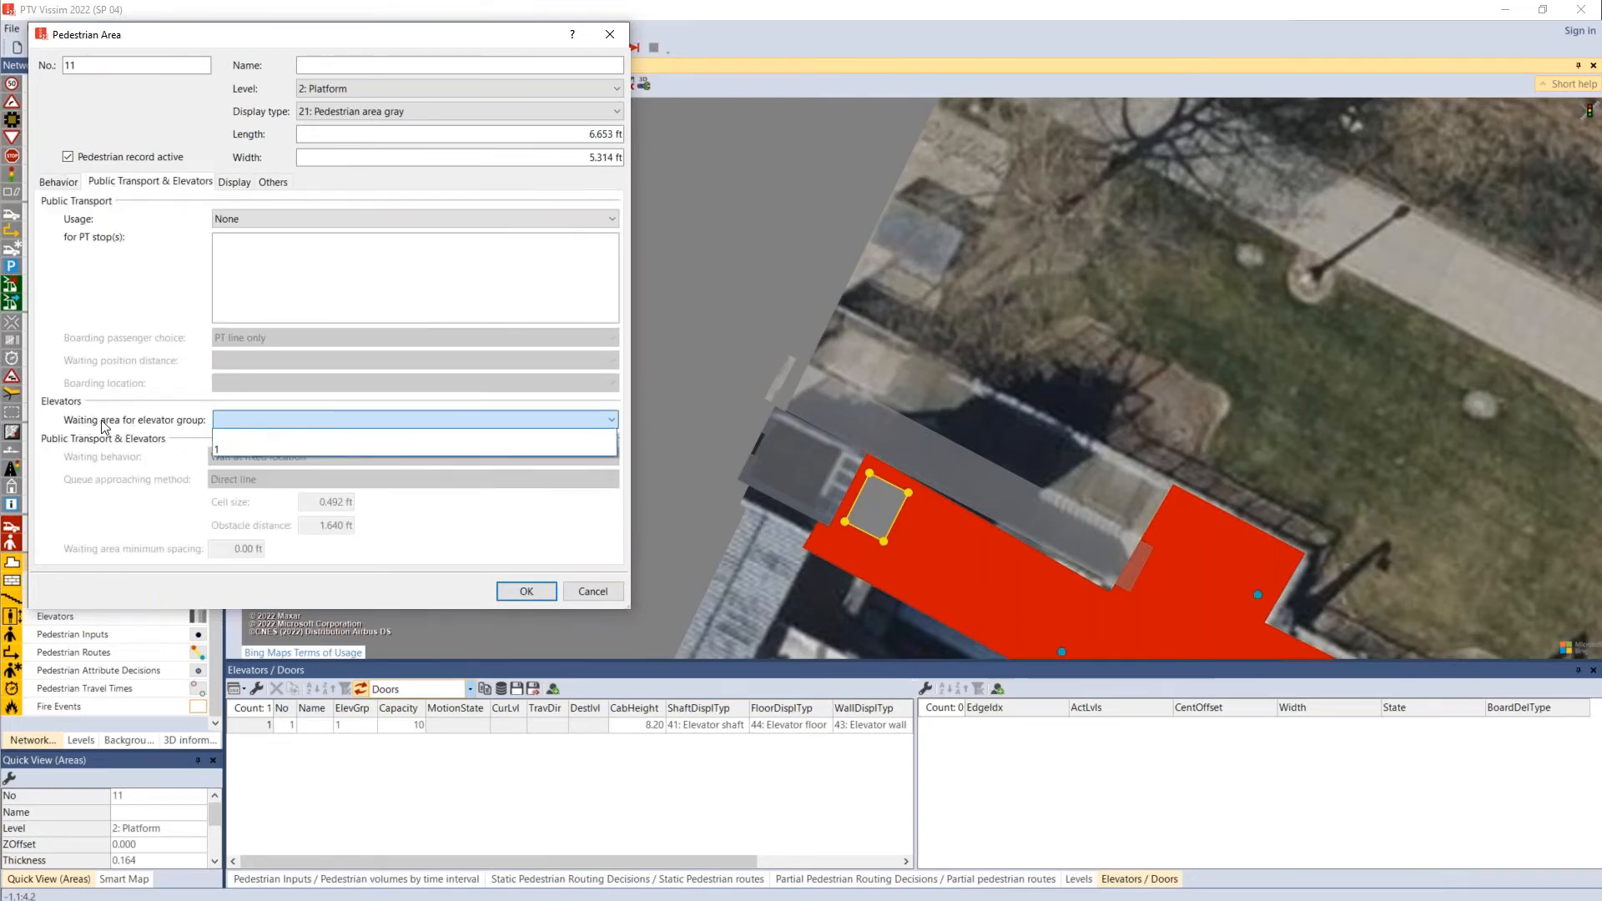
pyautogui.press('Down')
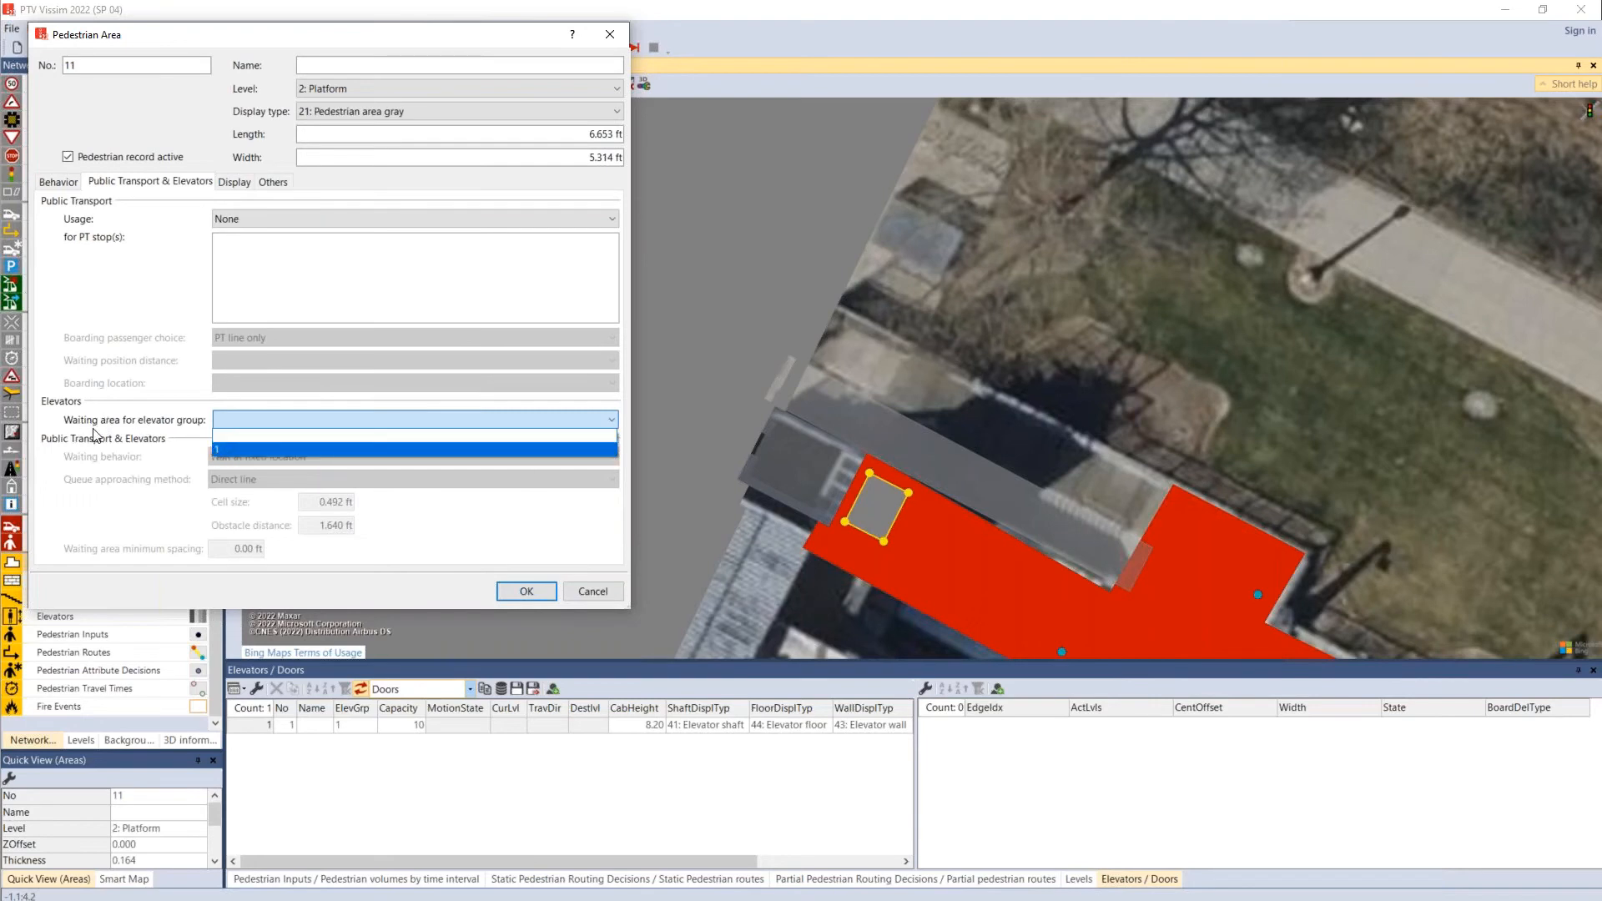
pyautogui.click(219, 452)
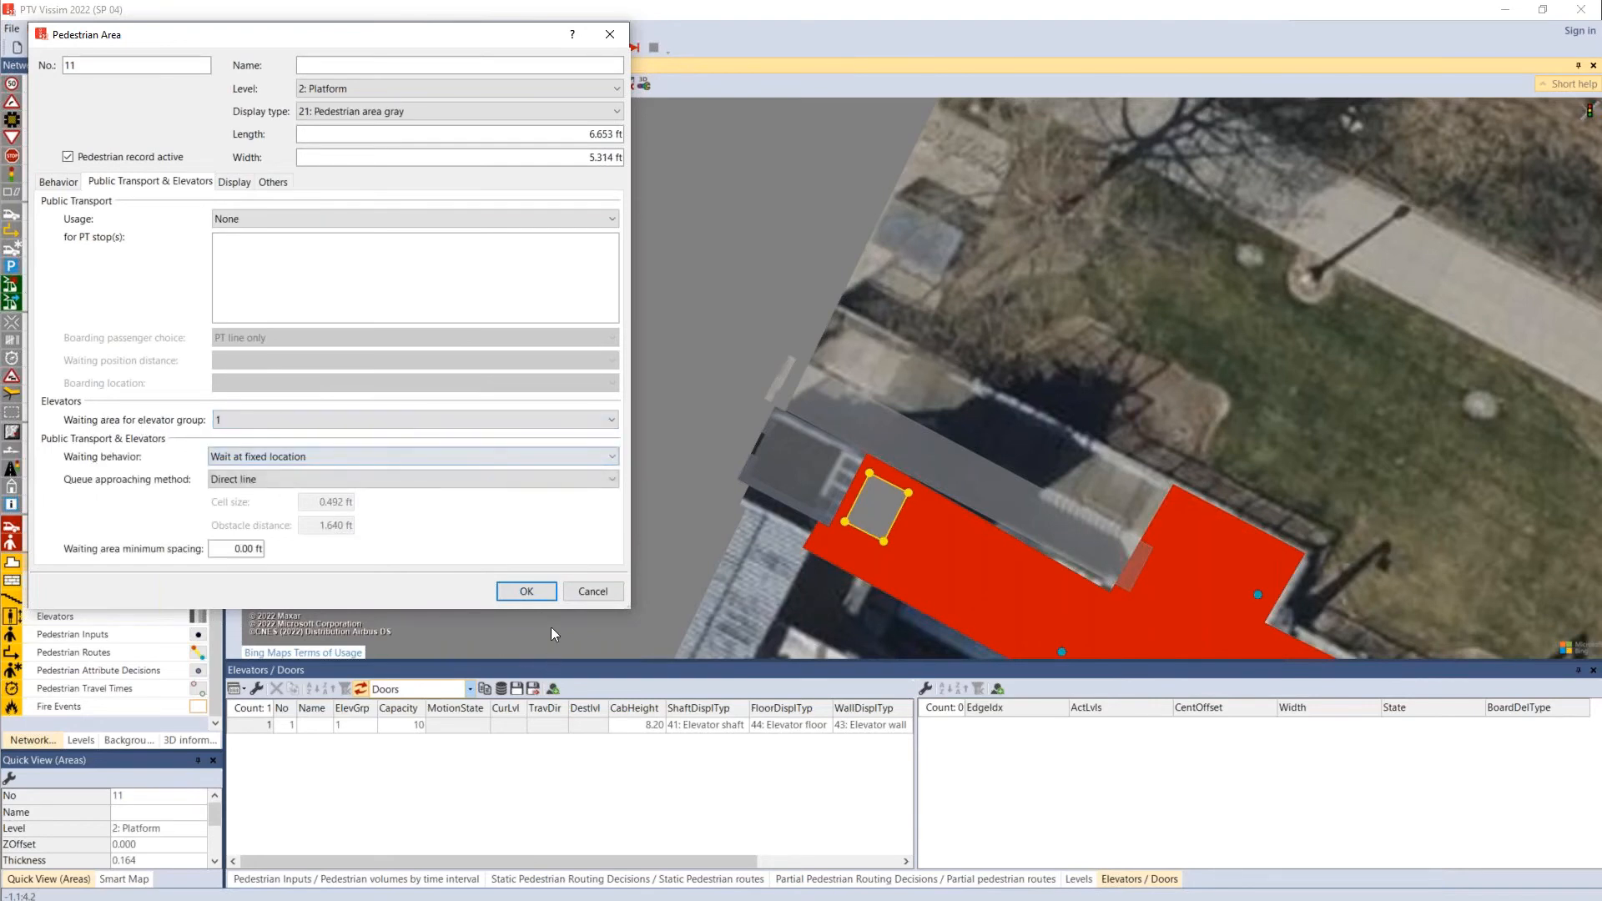
pyautogui.click(525, 591)
# Step: Make the small street-level area in front of the elevator the waiting area for elevator group 1
pyautogui.doubleClick(738, 428)
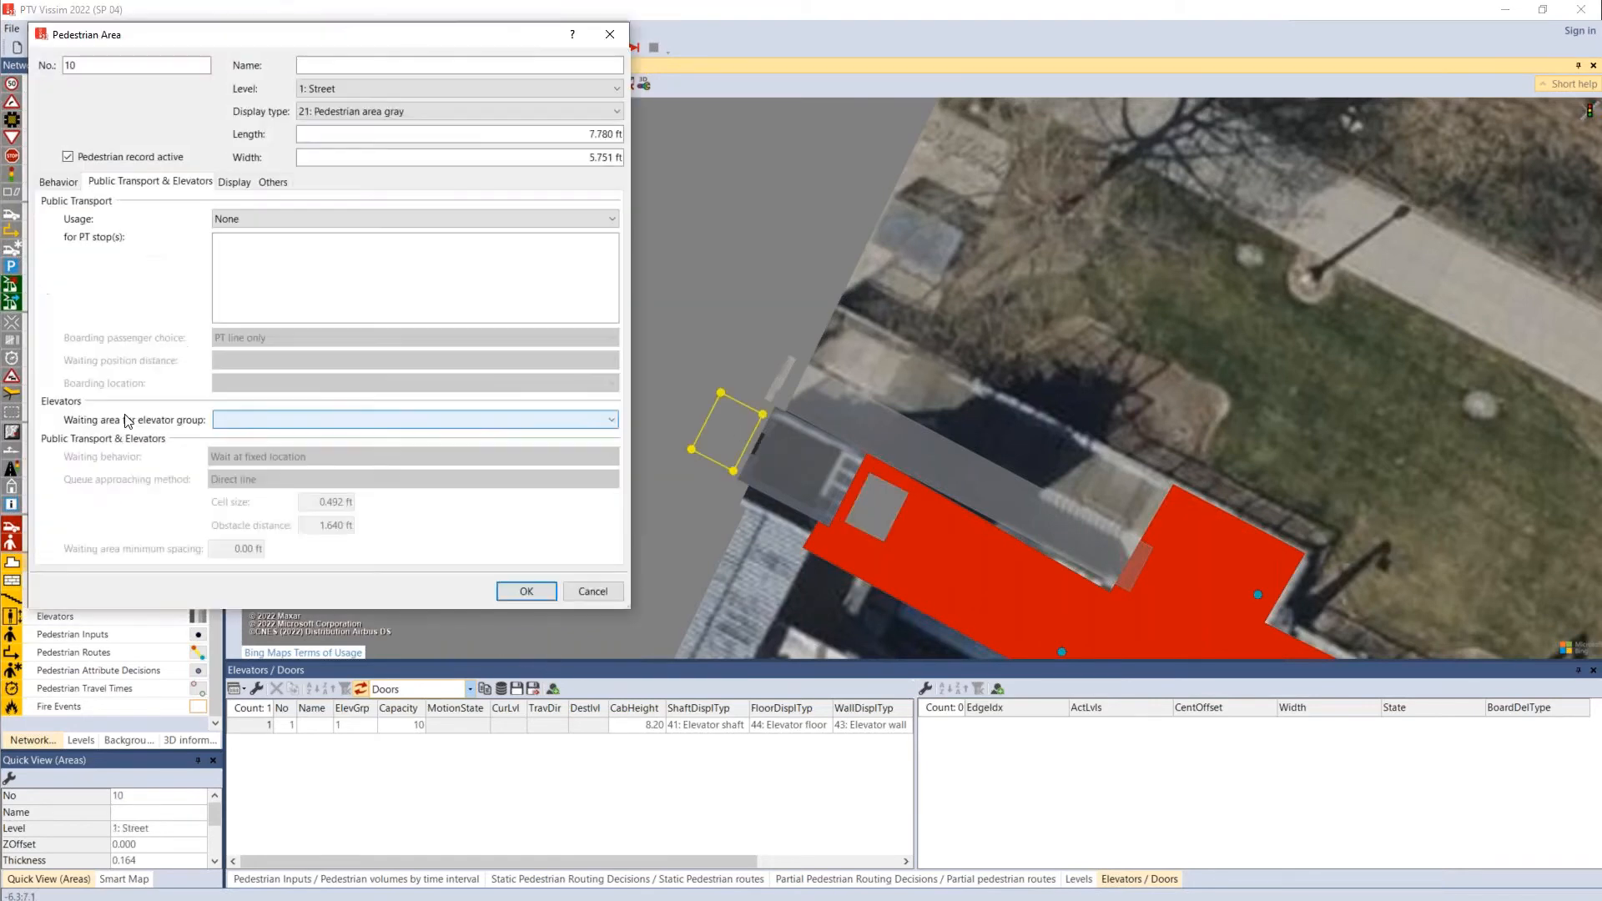
pyautogui.click(239, 421)
pyautogui.click(223, 449)
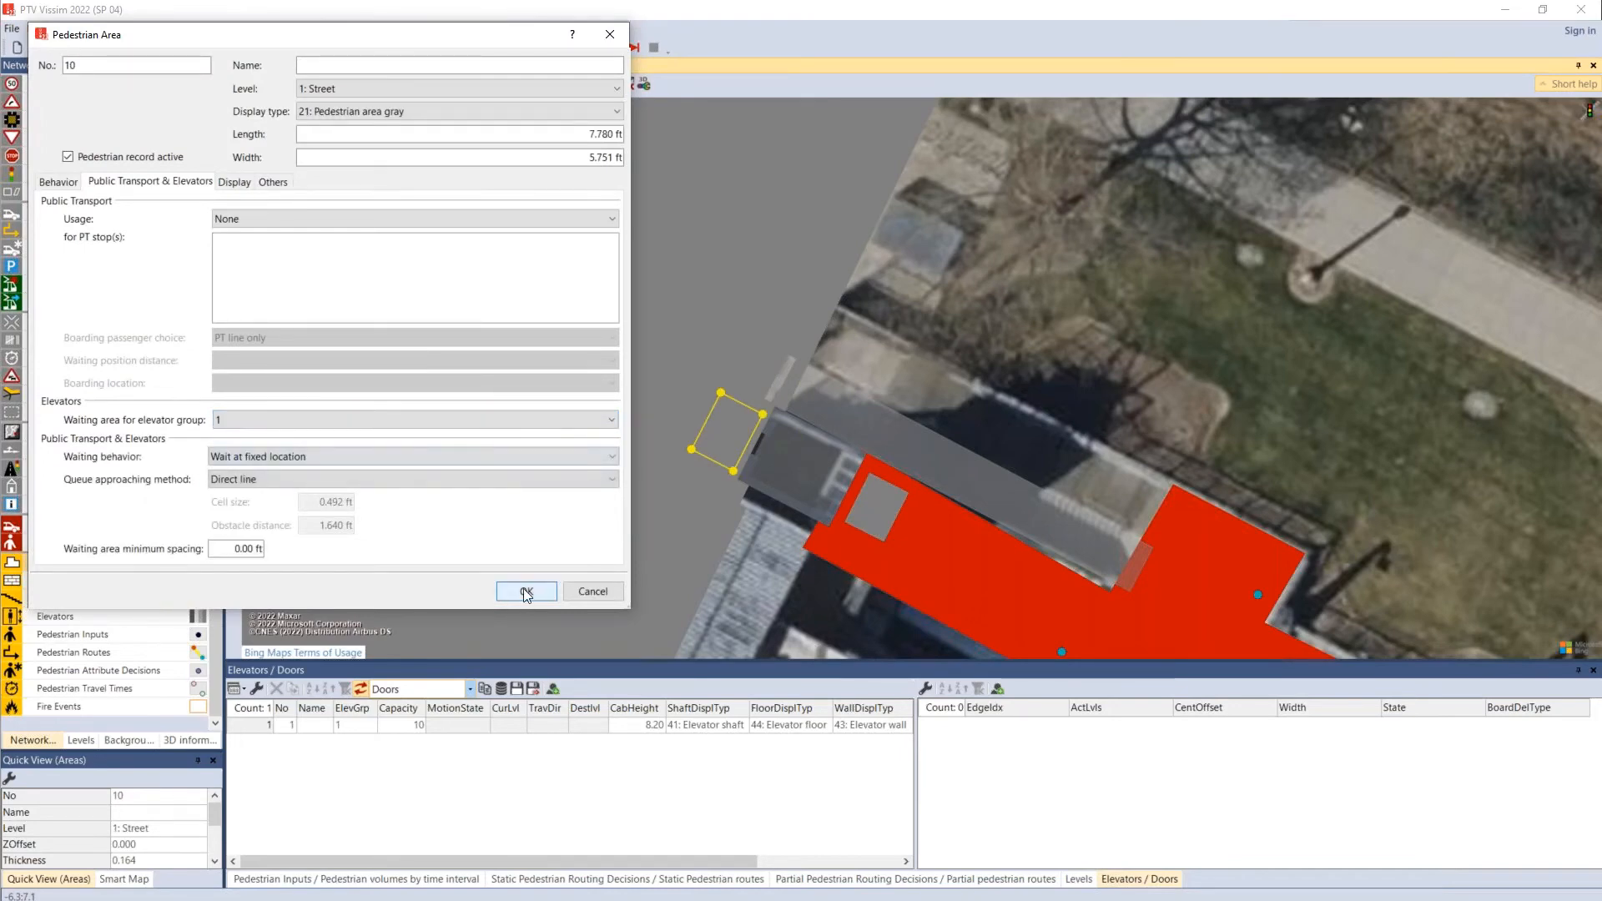
pyautogui.click(526, 591)
# Step: Try placing a copy of the elevator directly southwest of the original
pyautogui.scroll(-4, 830, 526)
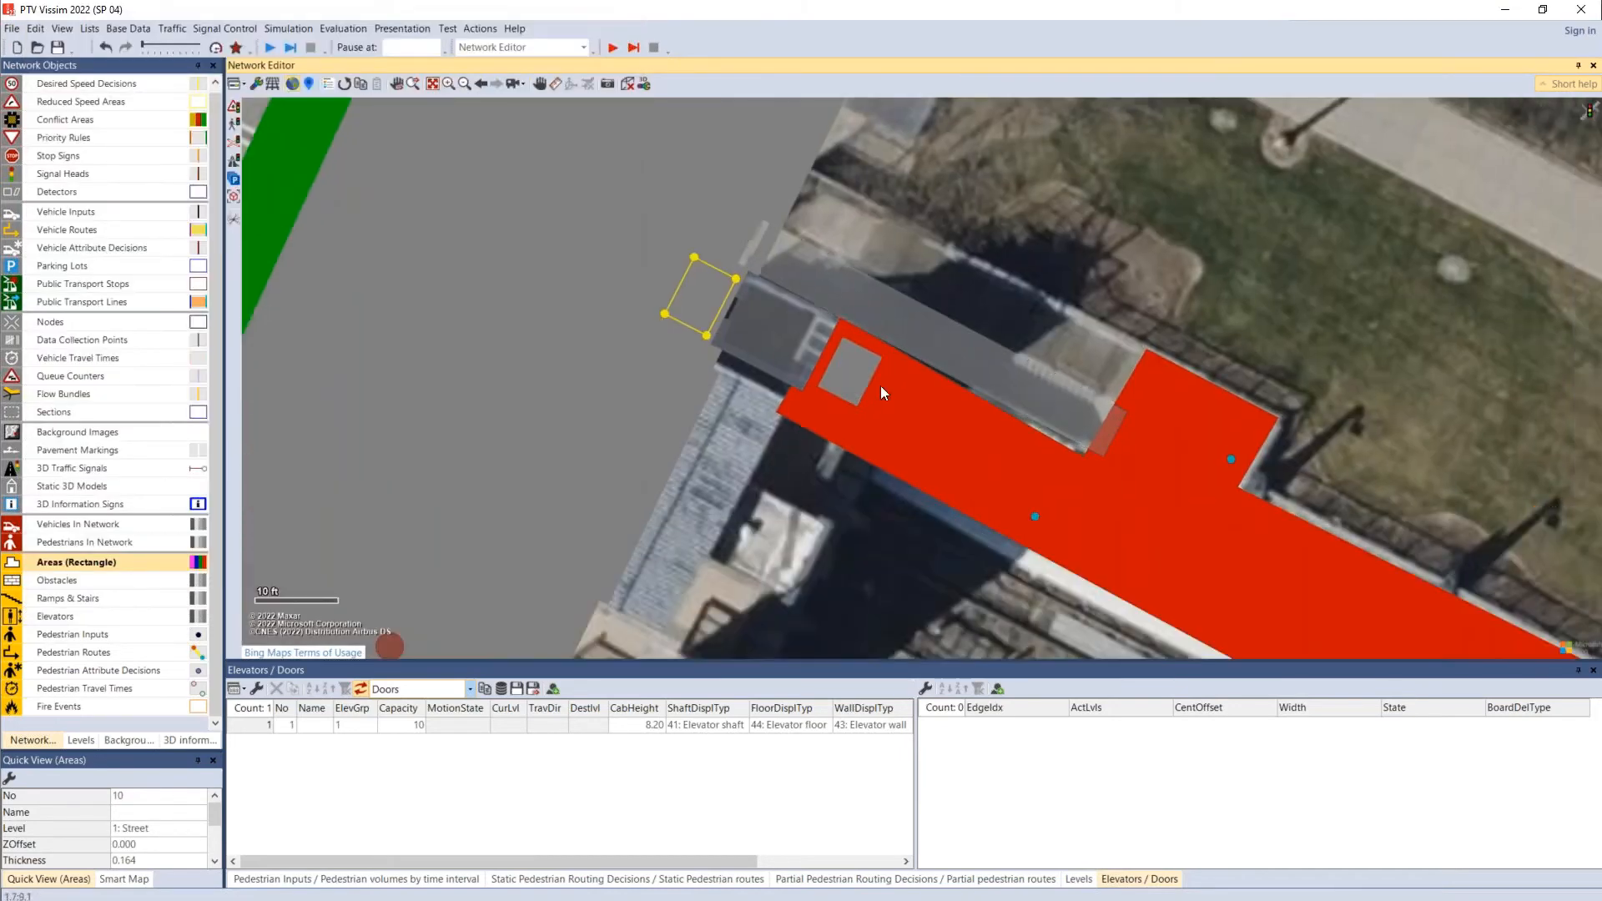
pyautogui.scroll(-1, 1070, 477)
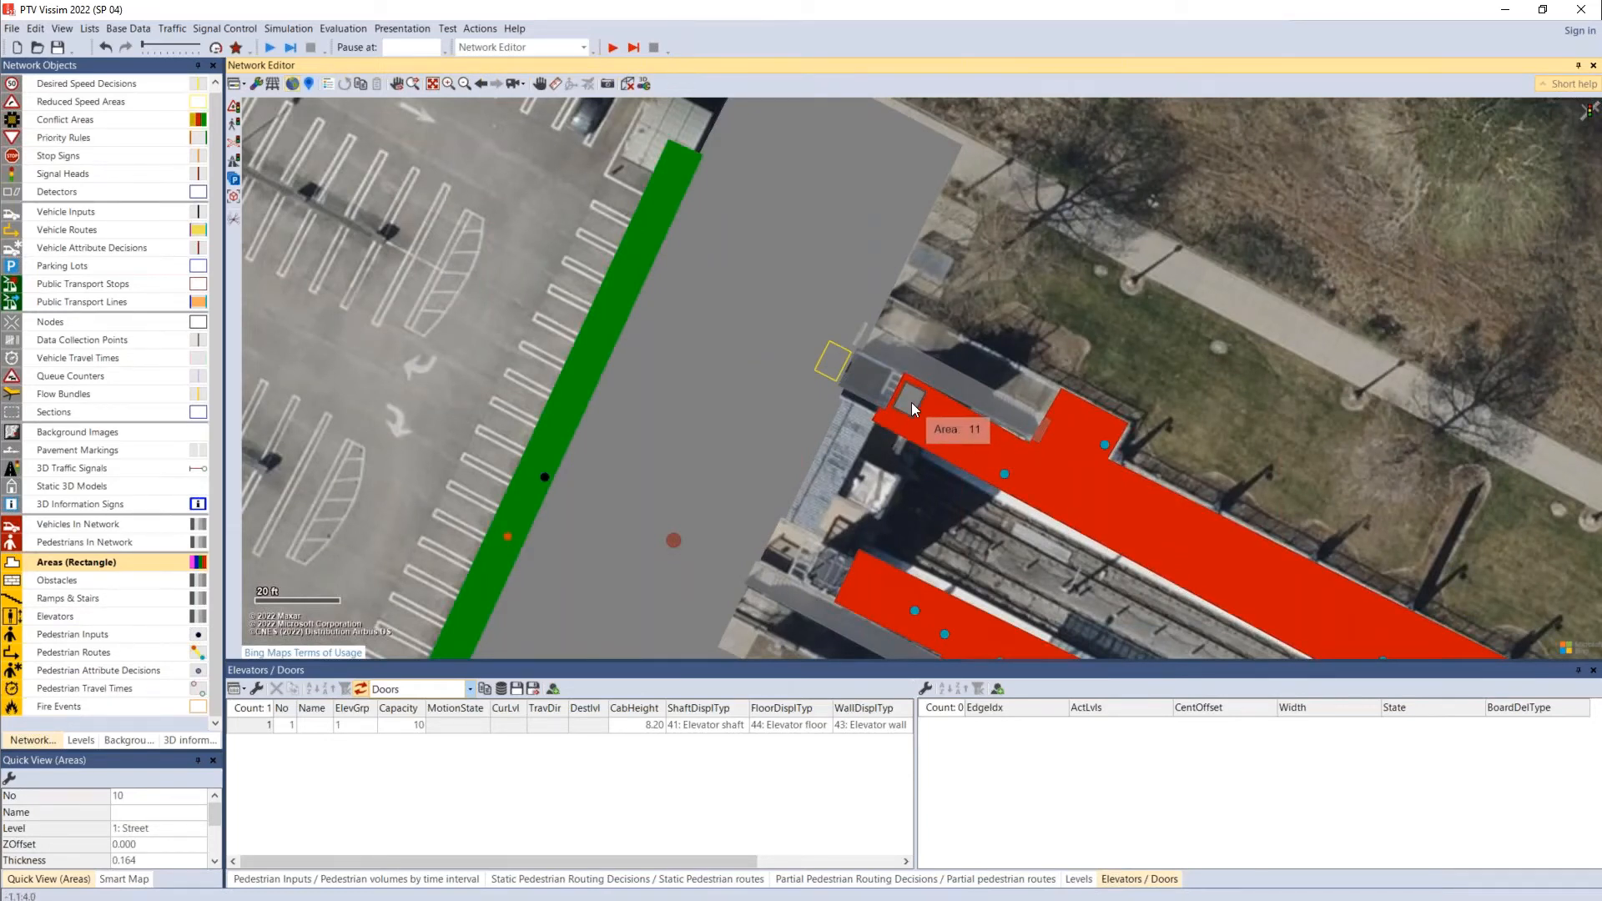
pyautogui.click(869, 379)
pyautogui.moveTo(869, 379); pyautogui.dragTo(845, 429)
pyautogui.click(761, 471)
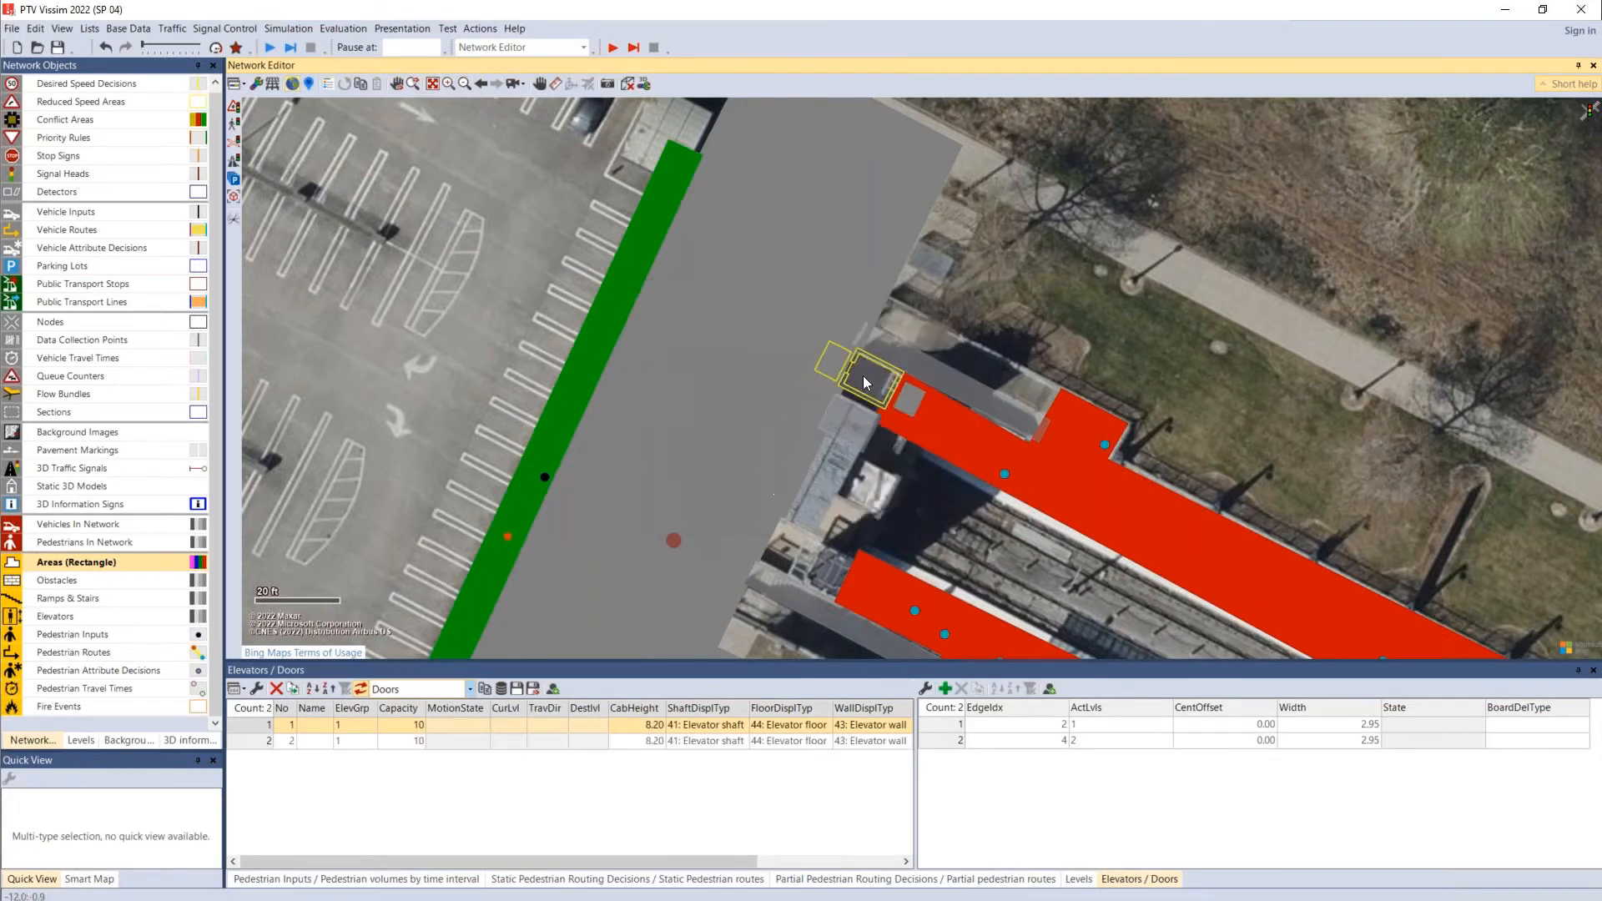
pyautogui.click(1025, 289)
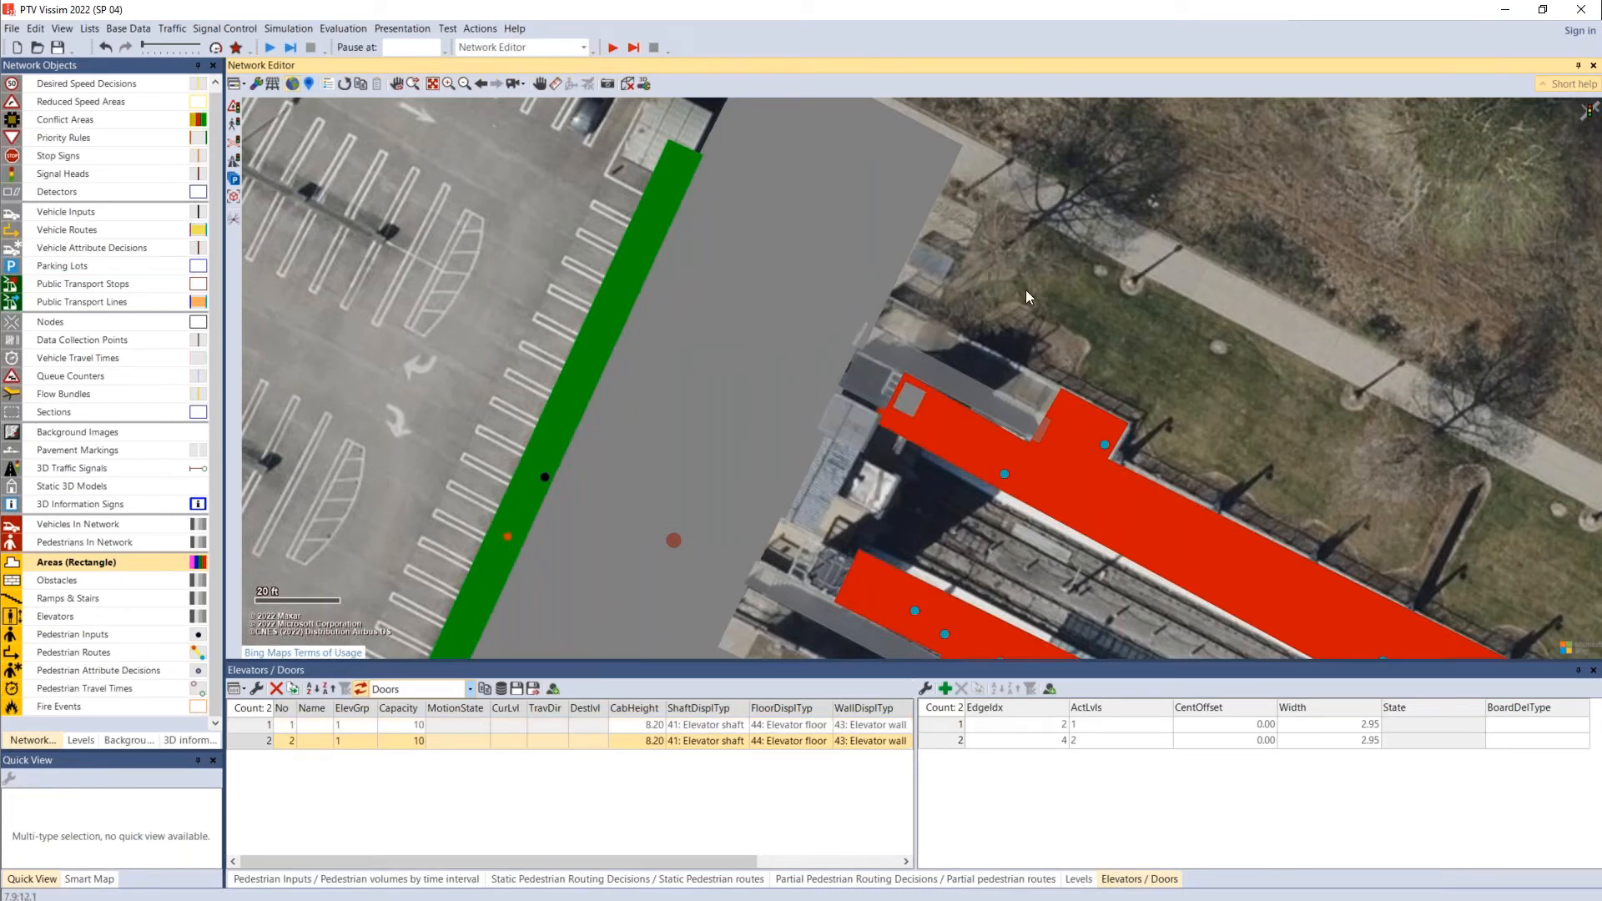
# Step: Try shifting the street waiting area toward the duplicate elevator, then undo the move and remove the duplicate
pyautogui.click(820, 397)
pyautogui.press('Delete')
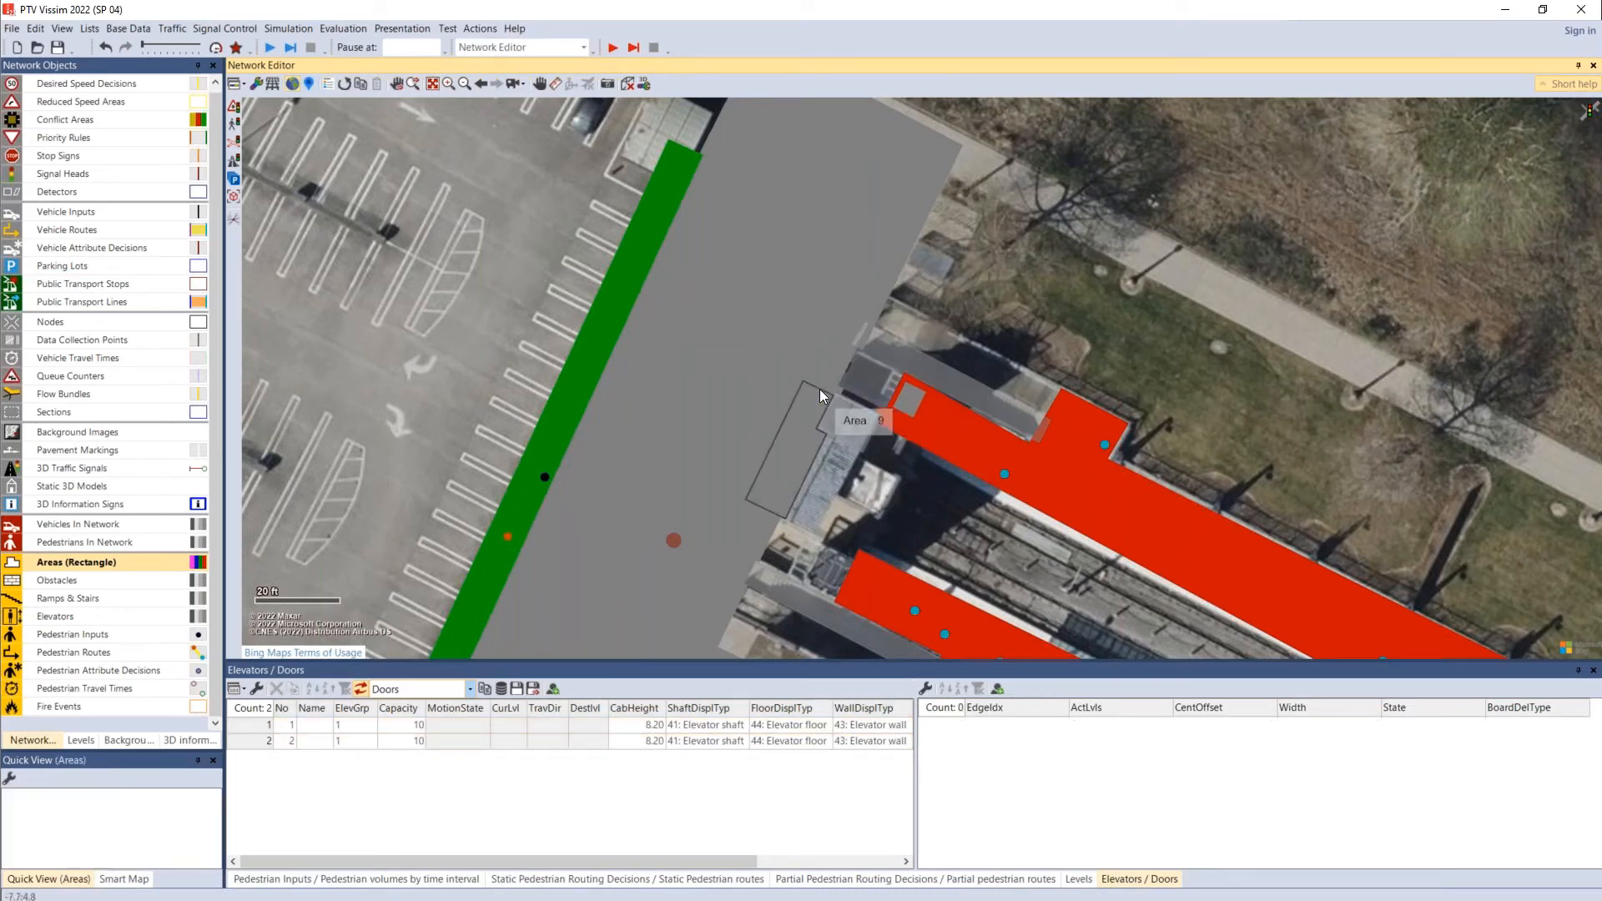
pyautogui.moveTo(832, 369); pyautogui.dragTo(818, 389)
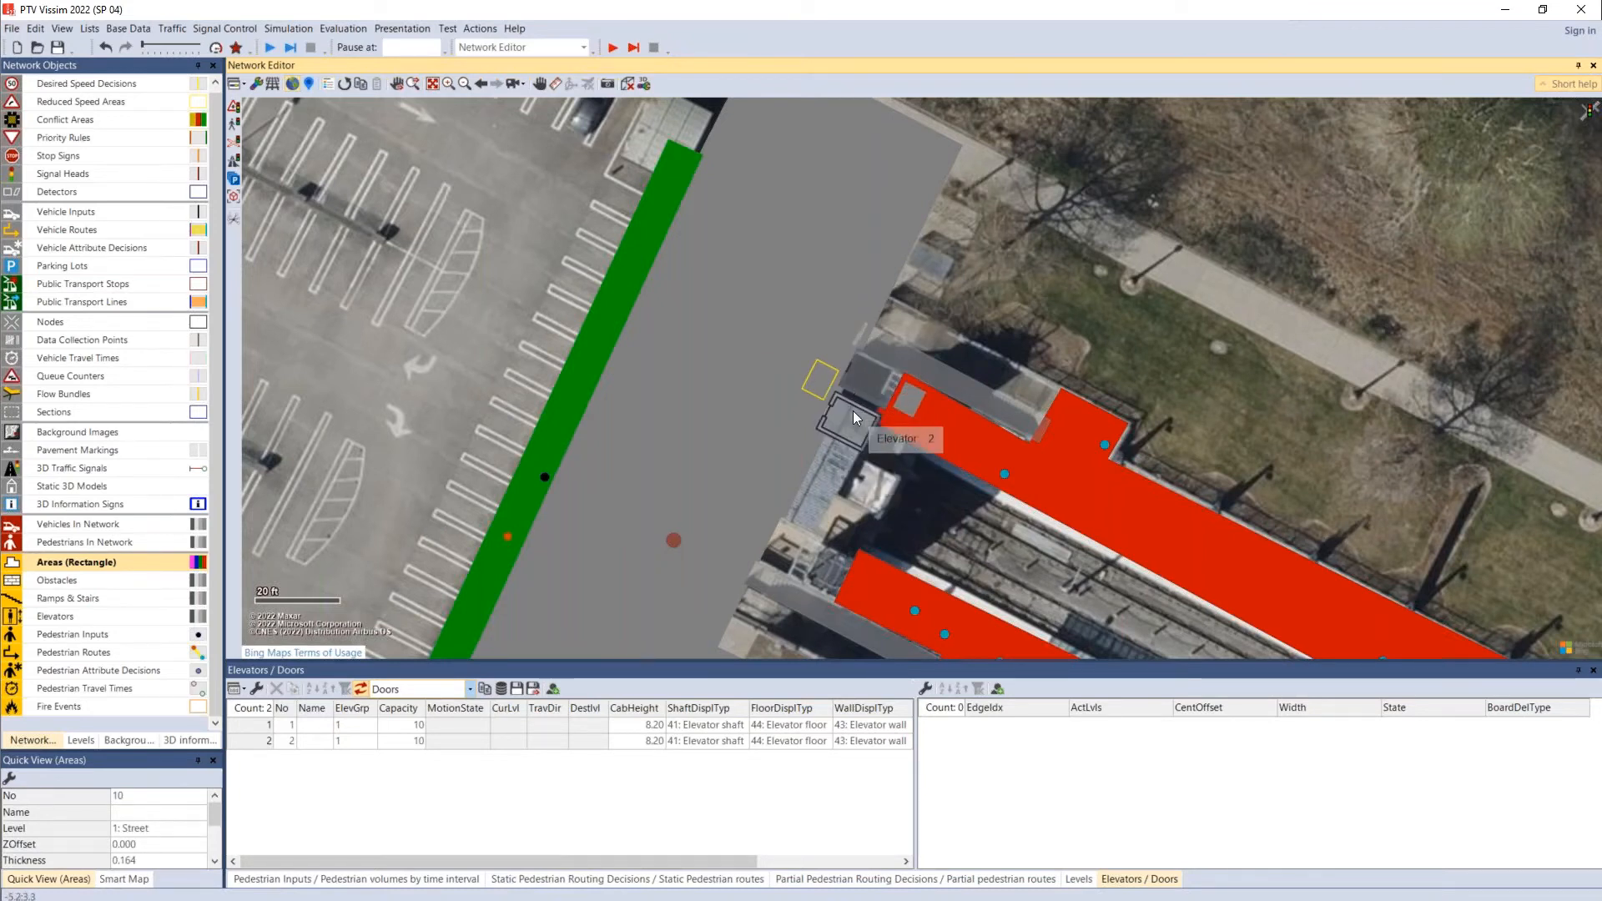
pyautogui.hotkey('ctrl', 'z')
pyautogui.press('Delete')
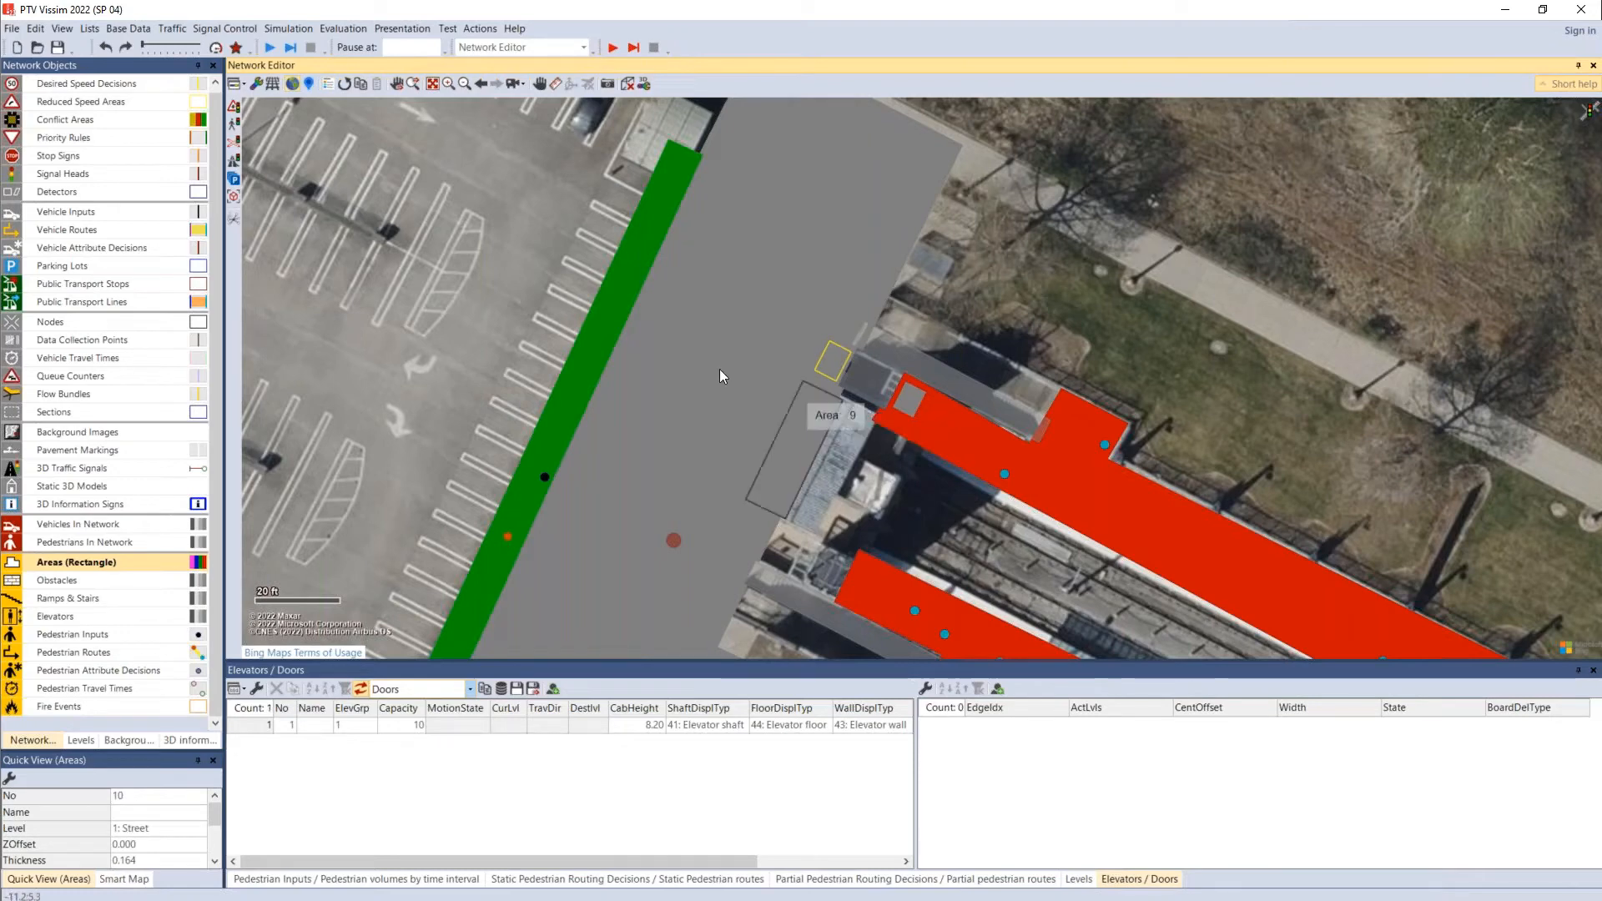
pyautogui.moveTo(775, 456); pyautogui.dragTo(783, 278)
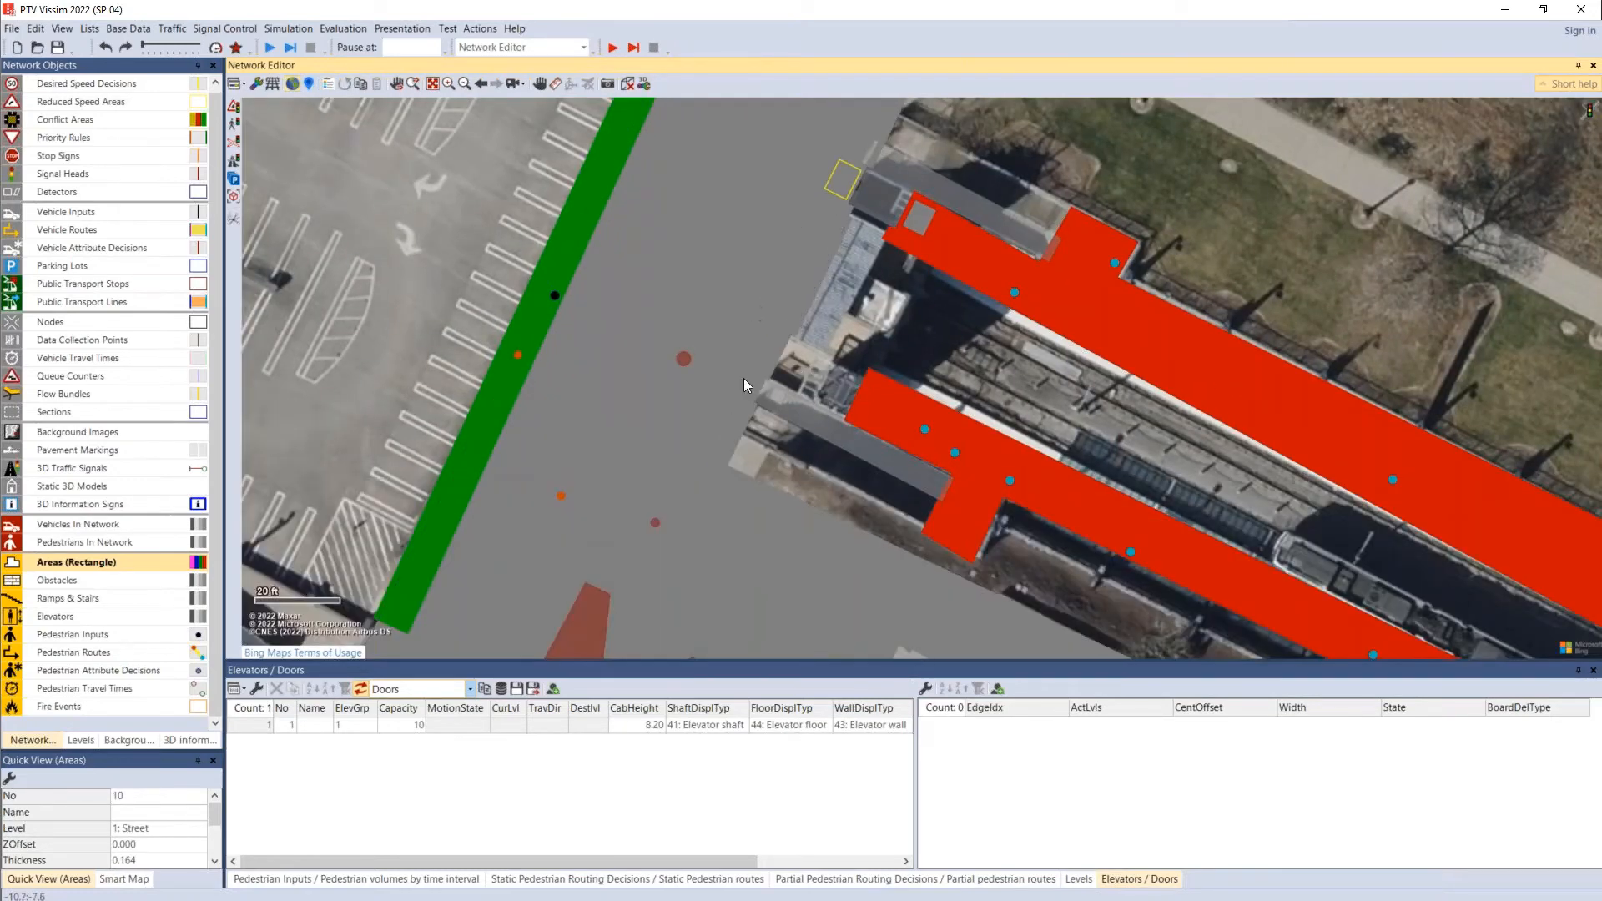
pyautogui.click(130, 30)
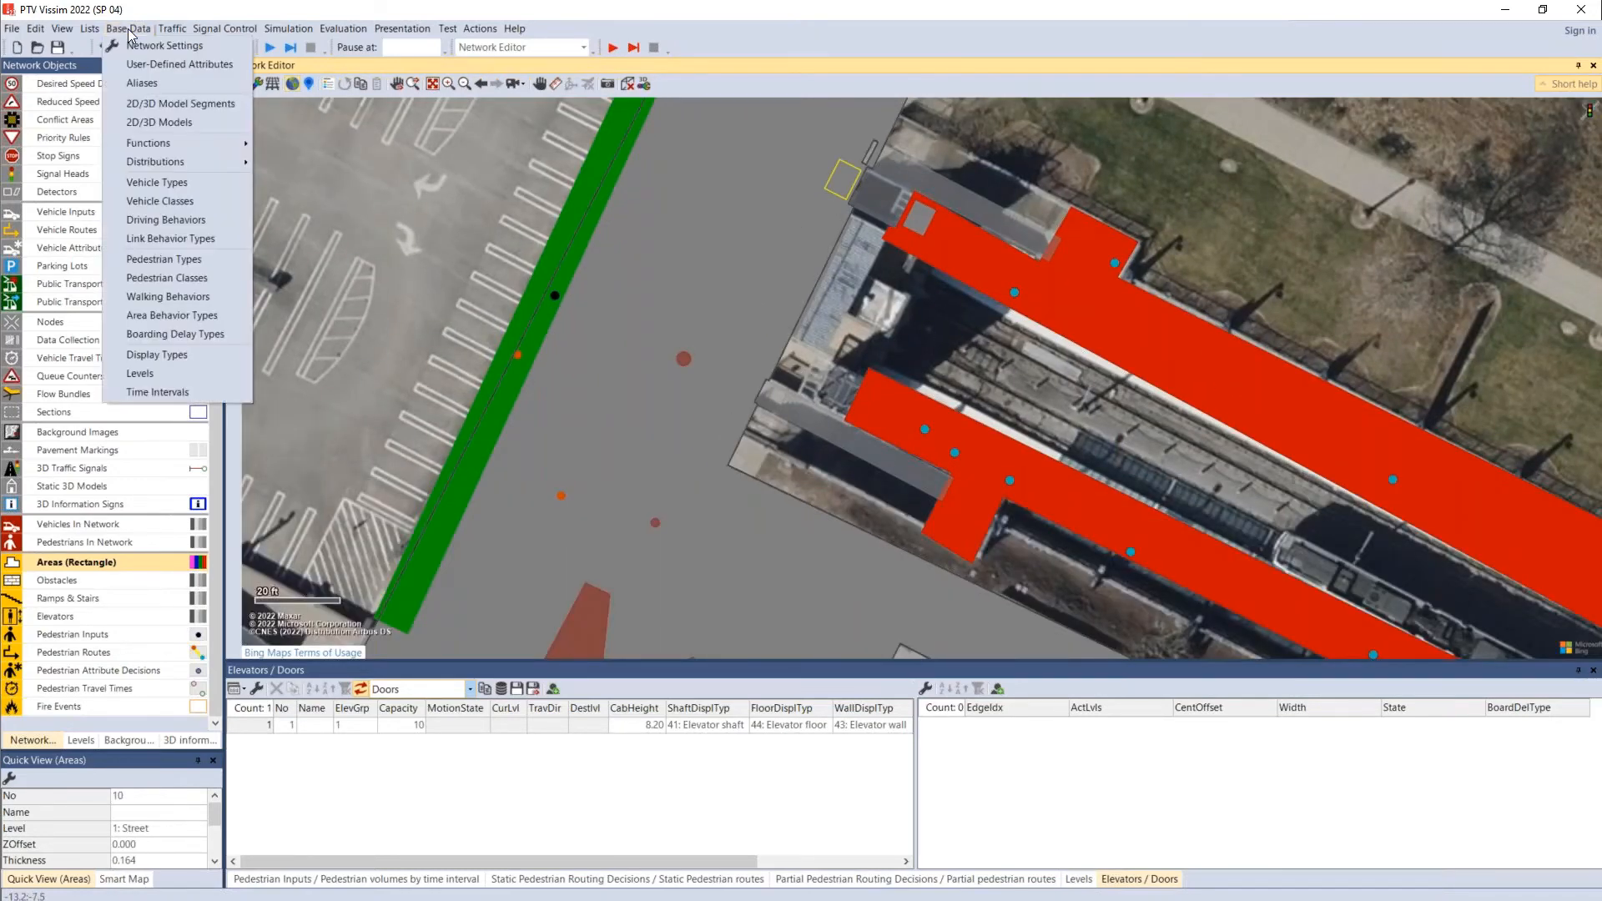
pyautogui.moveTo(96, 35)
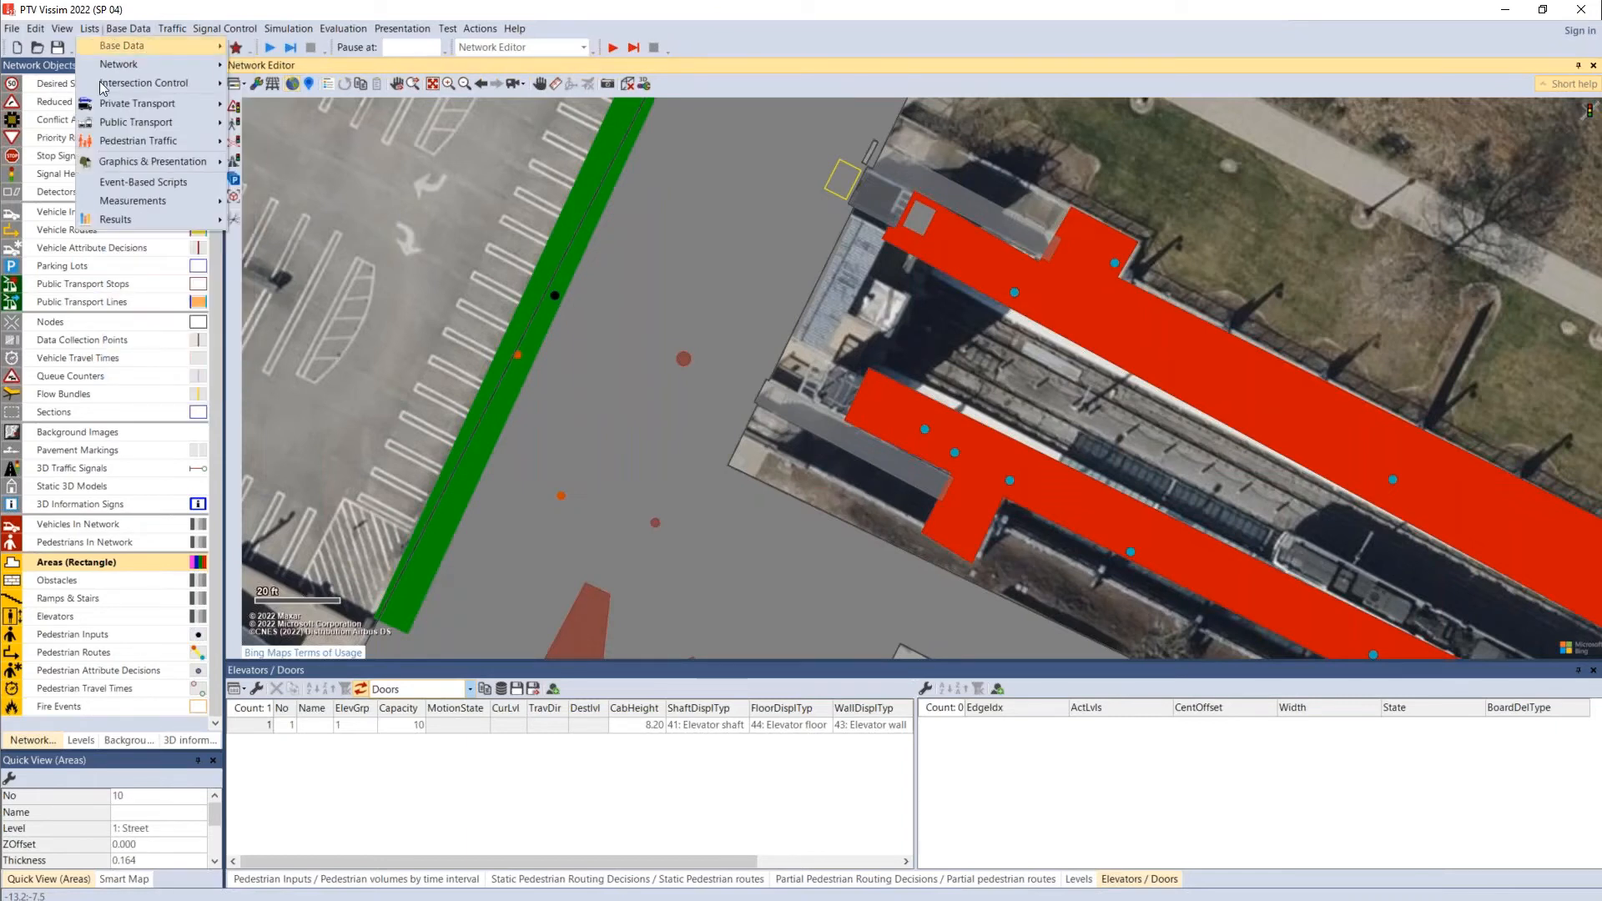
pyautogui.moveTo(109, 143)
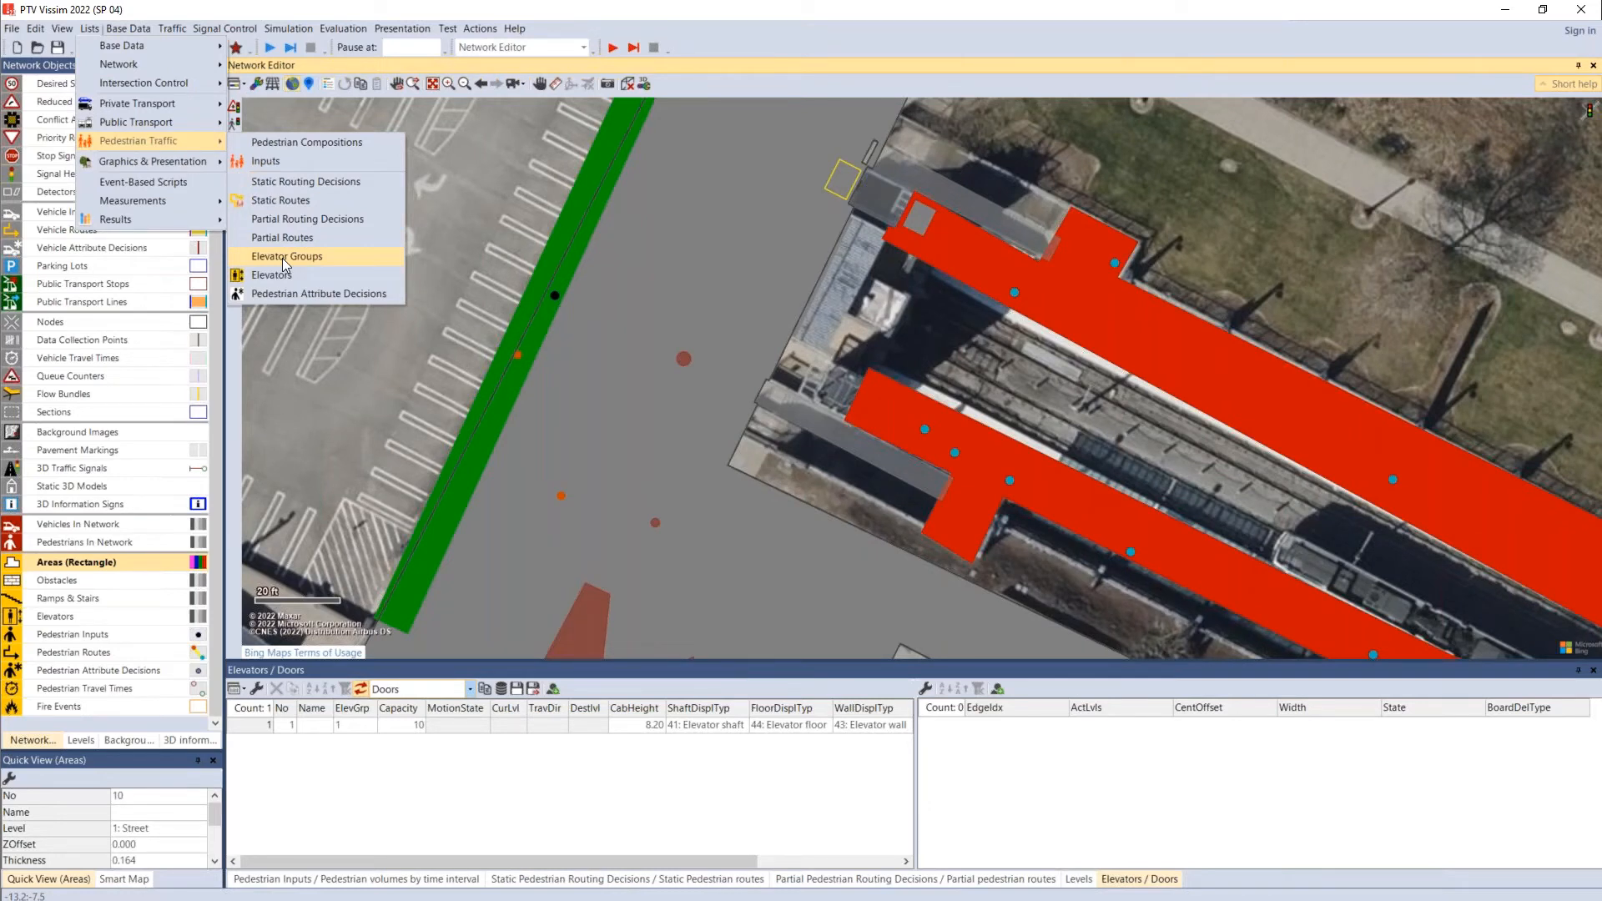
pyautogui.click(1066, 413)
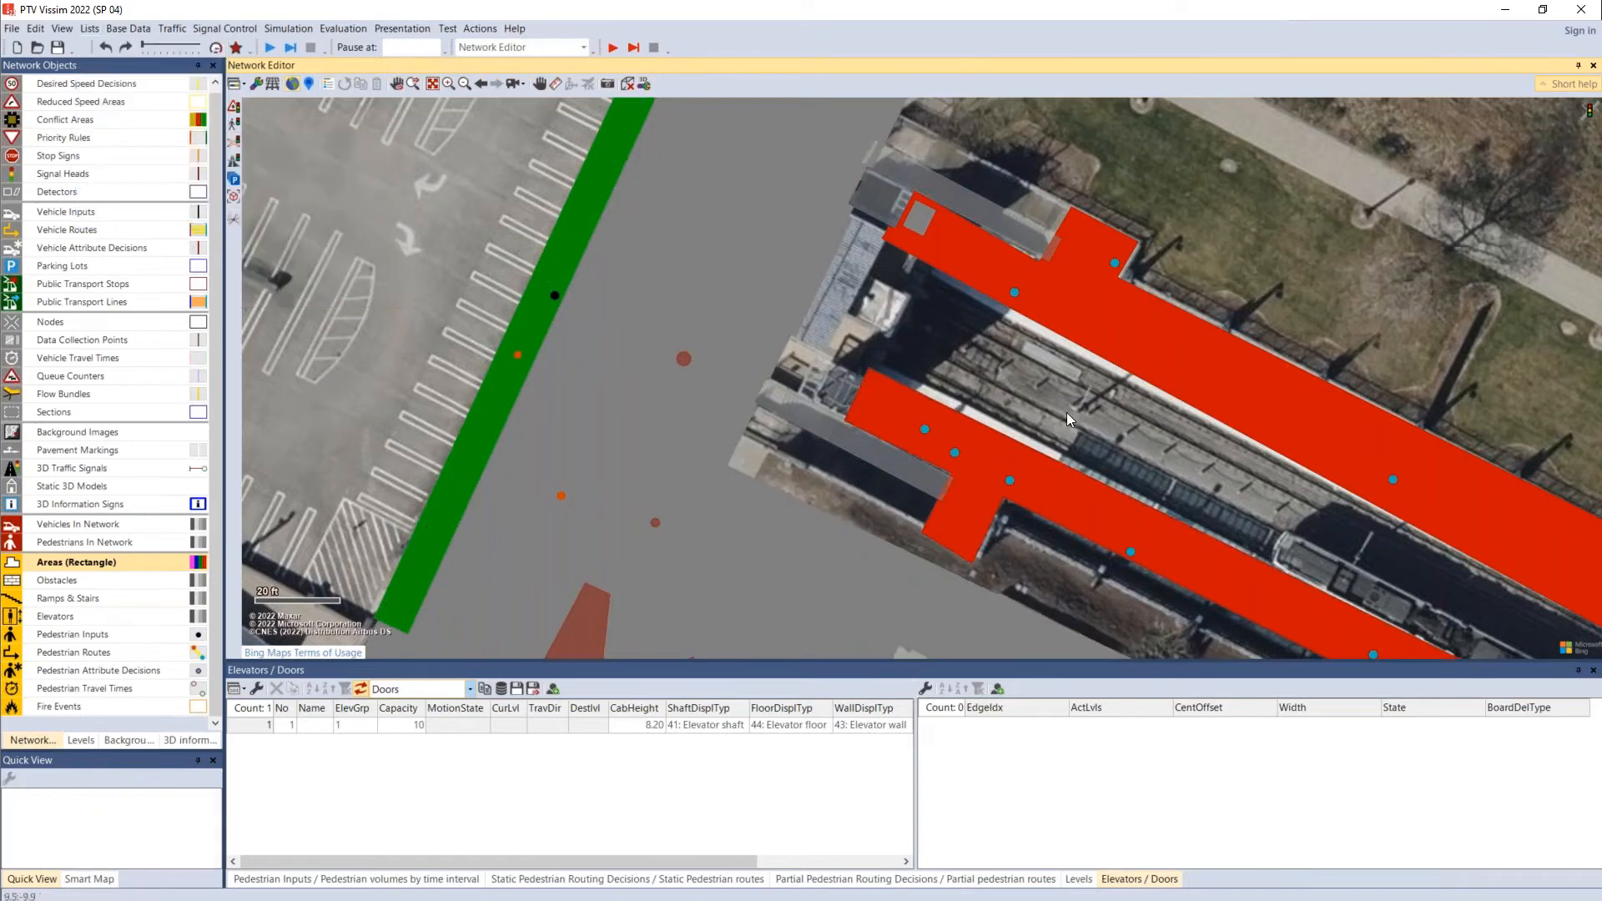
pyautogui.hotkey('alt', 'Tab')
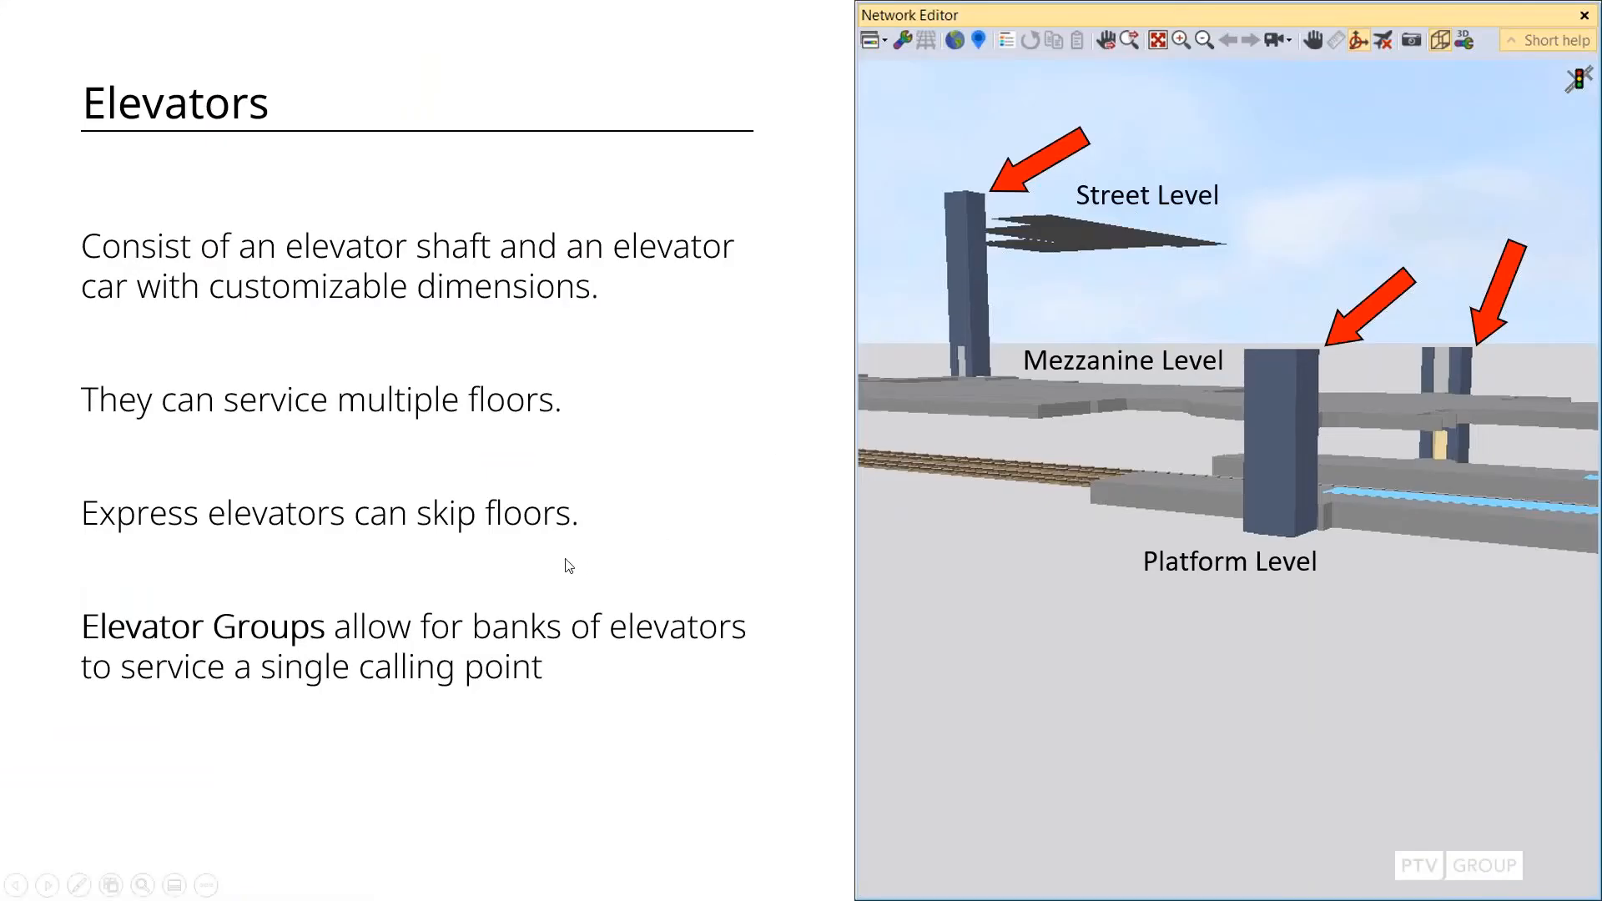
pyautogui.click(568, 565)
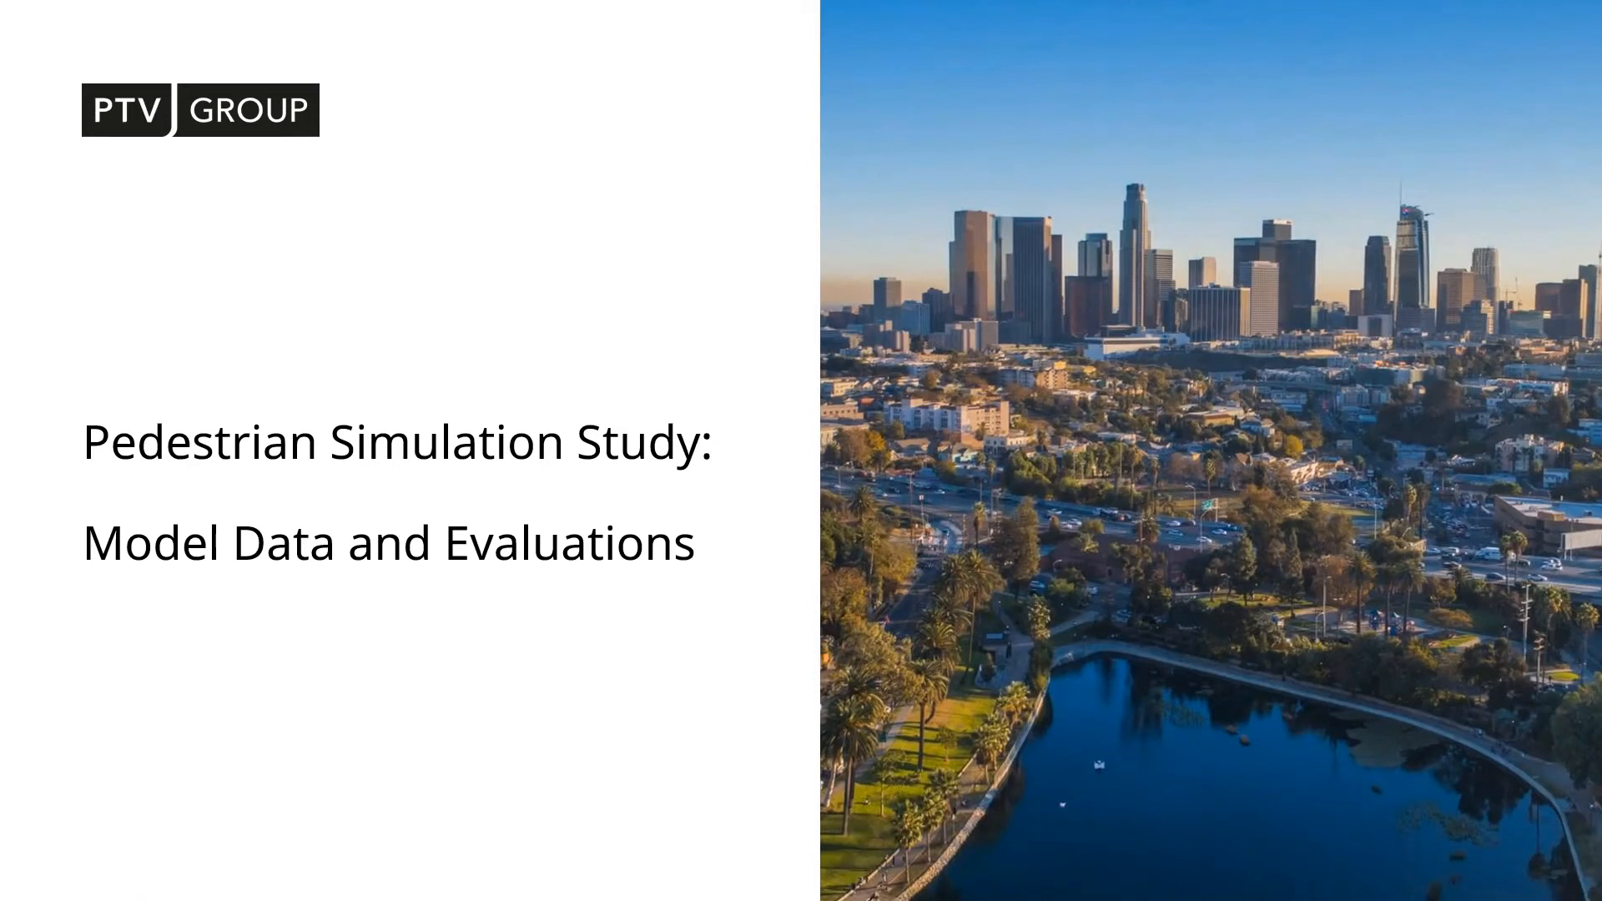
pyautogui.press('Right')
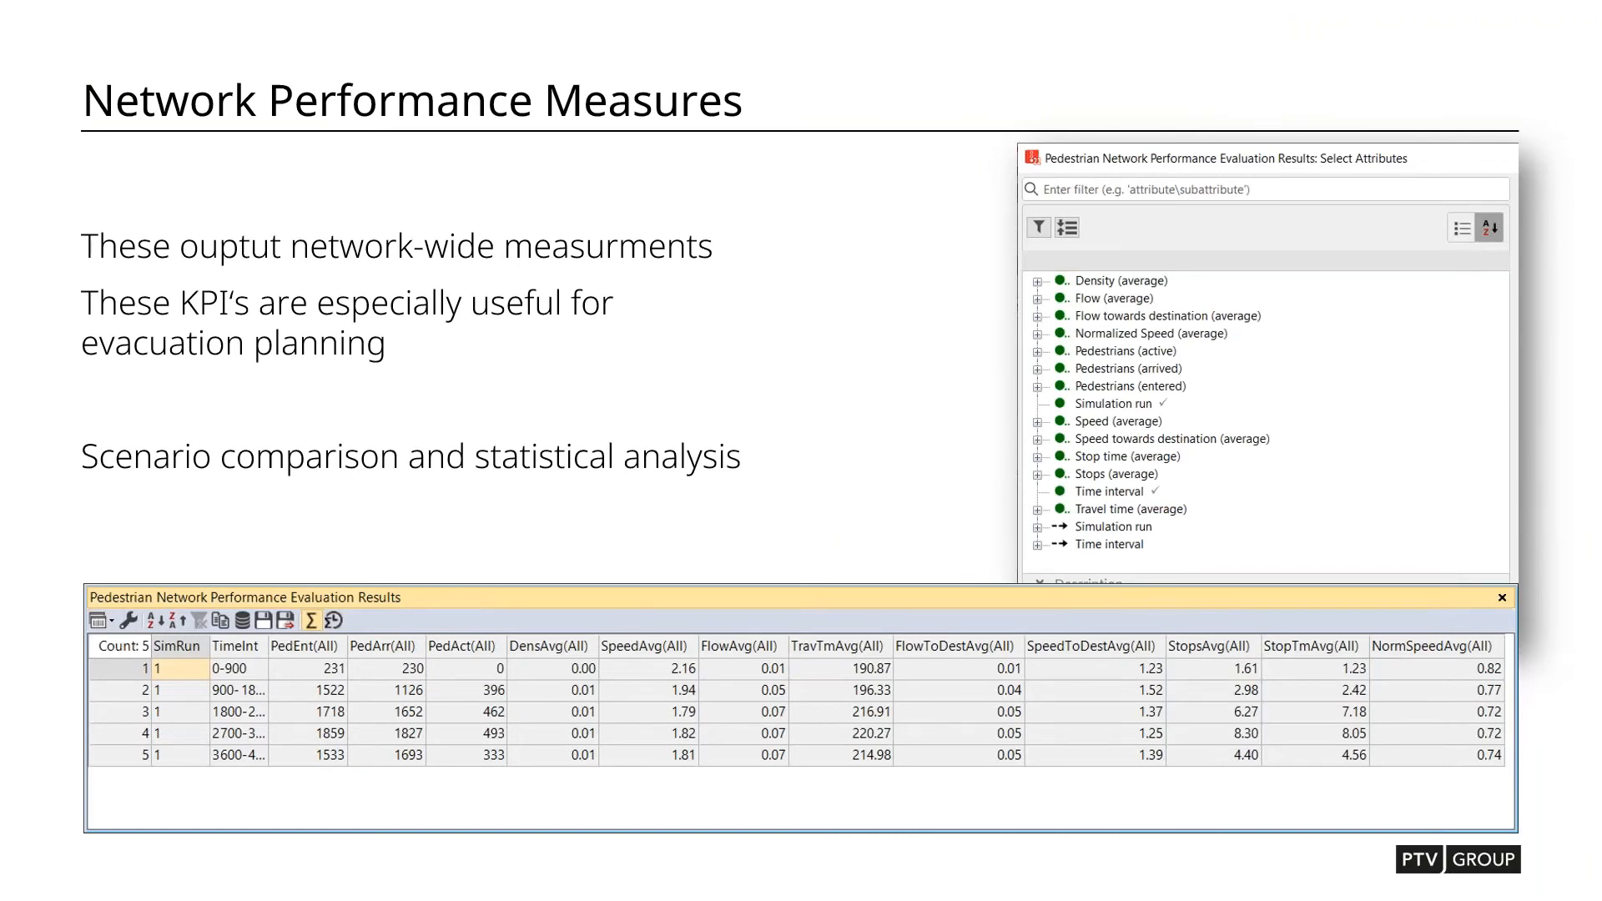
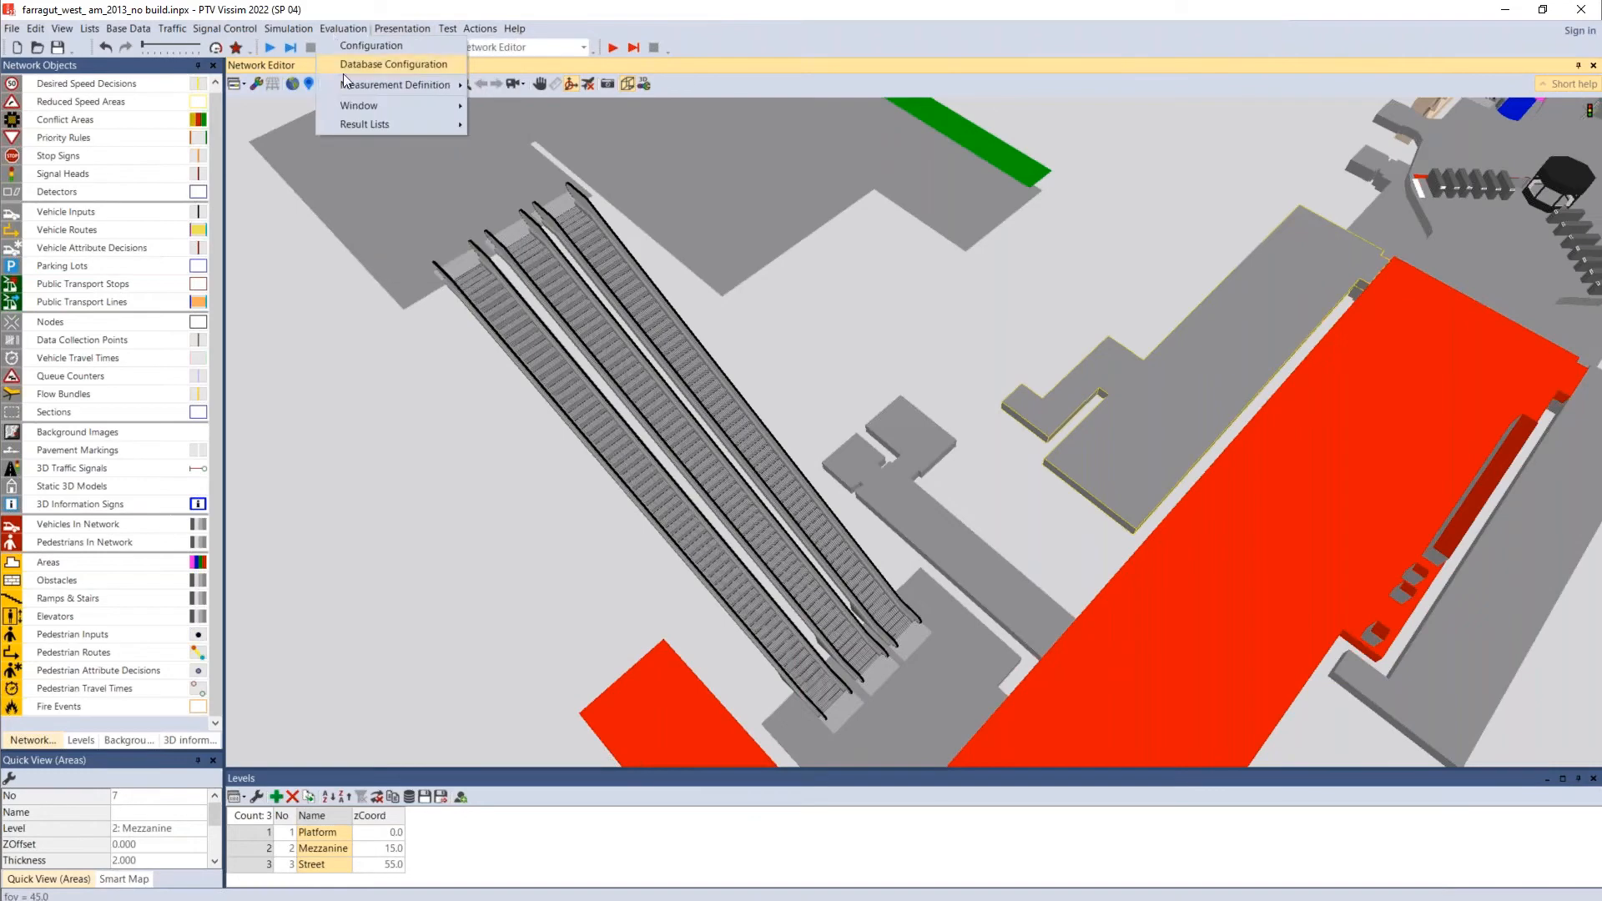
# Step: Show the pedestrian network performance results and examine average flow and average travel time across all time intervals
pyautogui.moveTo(366, 130)
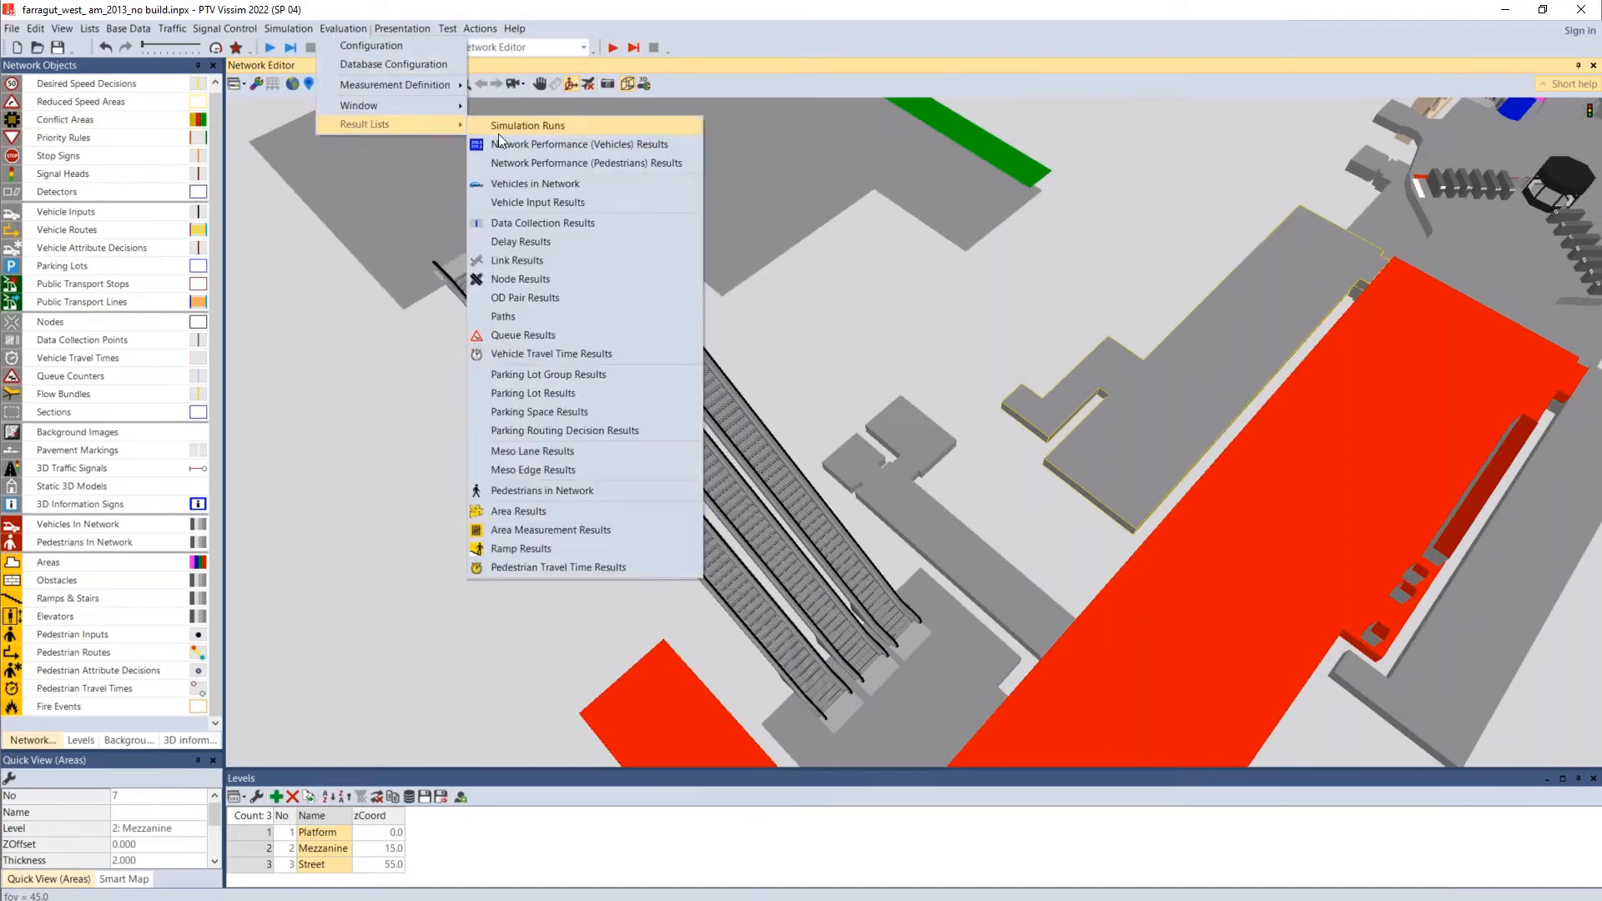
pyautogui.click(534, 163)
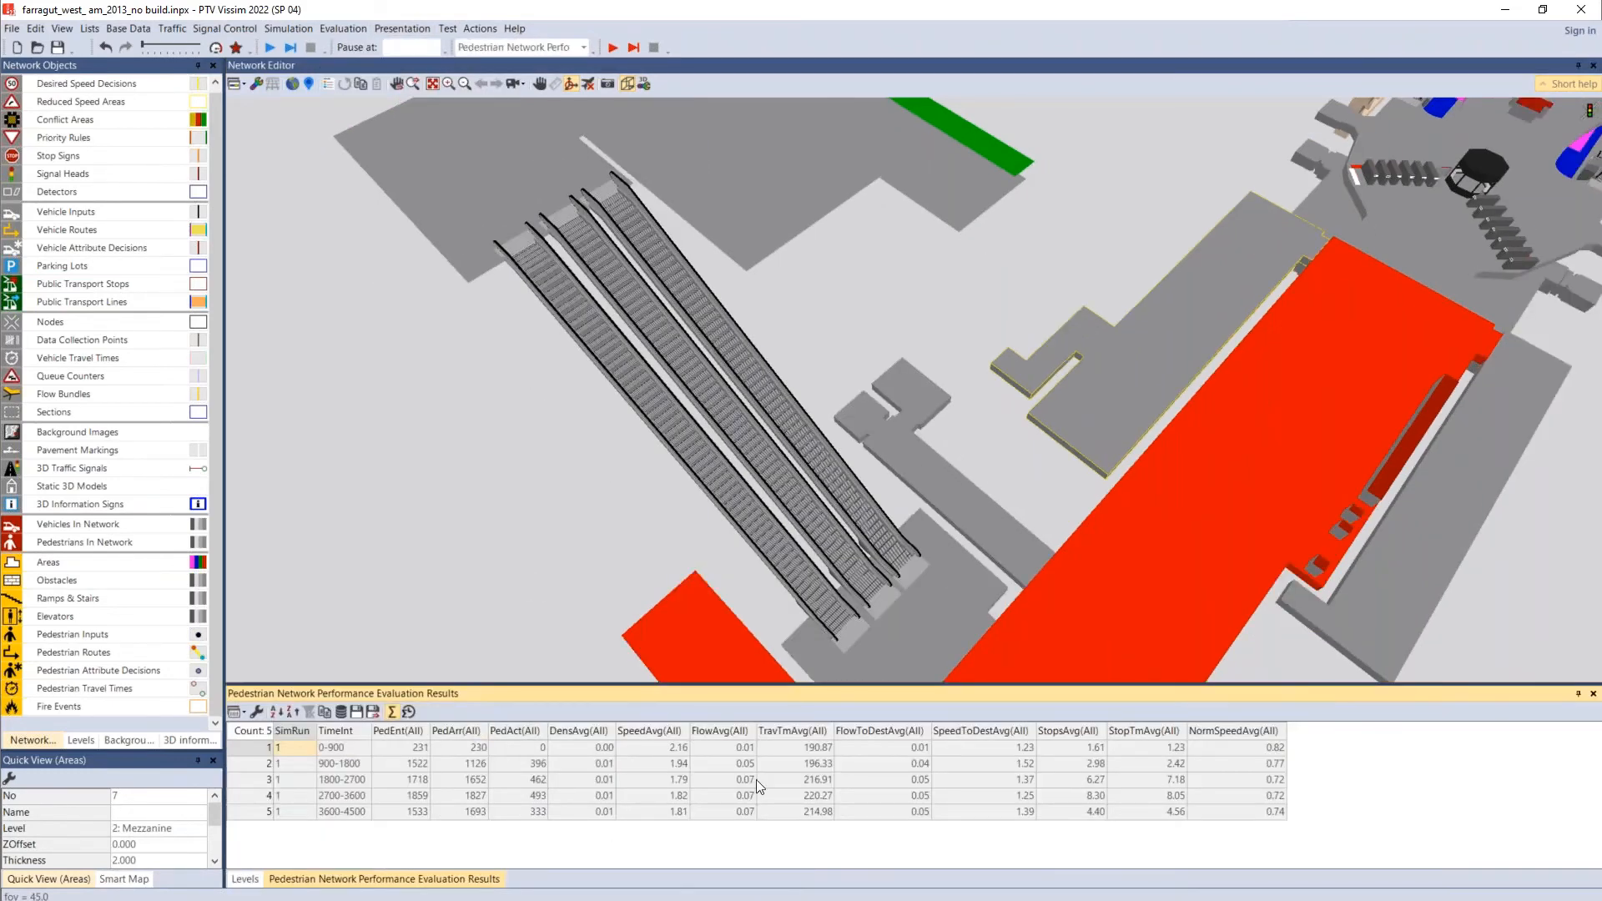
pyautogui.moveTo(702, 751); pyautogui.dragTo(716, 826)
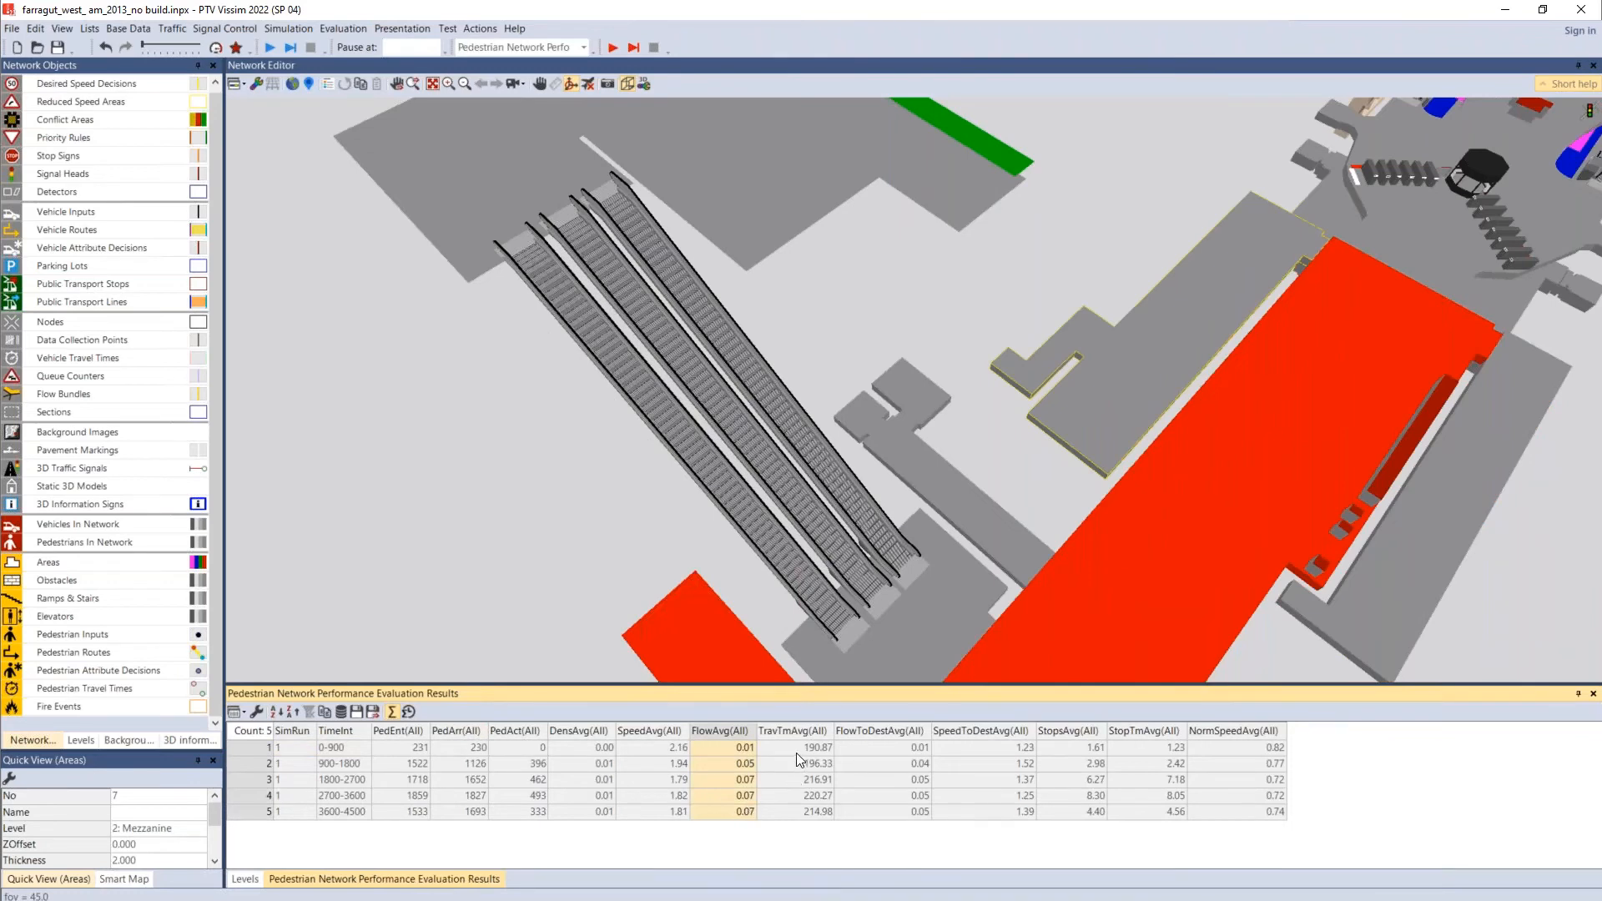
pyautogui.moveTo(796, 751); pyautogui.dragTo(793, 817)
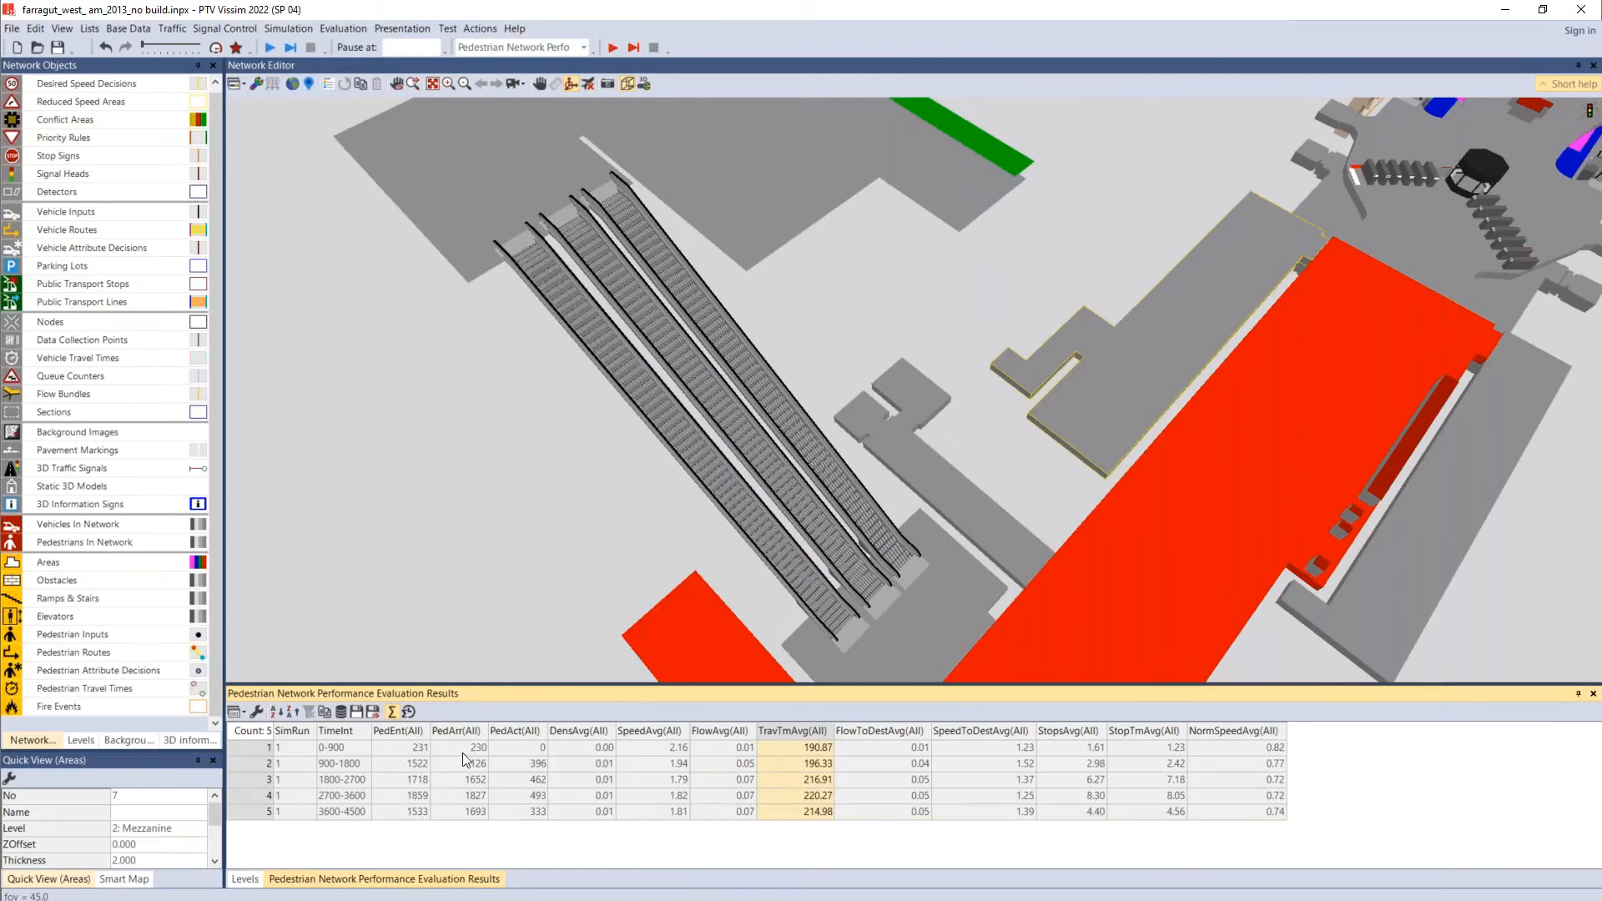
# Step: Examine the counts of entered, arrived and active pedestrians for every time interval in the network performance results
pyautogui.moveTo(464, 751); pyautogui.dragTo(472, 821)
pyautogui.moveTo(423, 749); pyautogui.dragTo(422, 814)
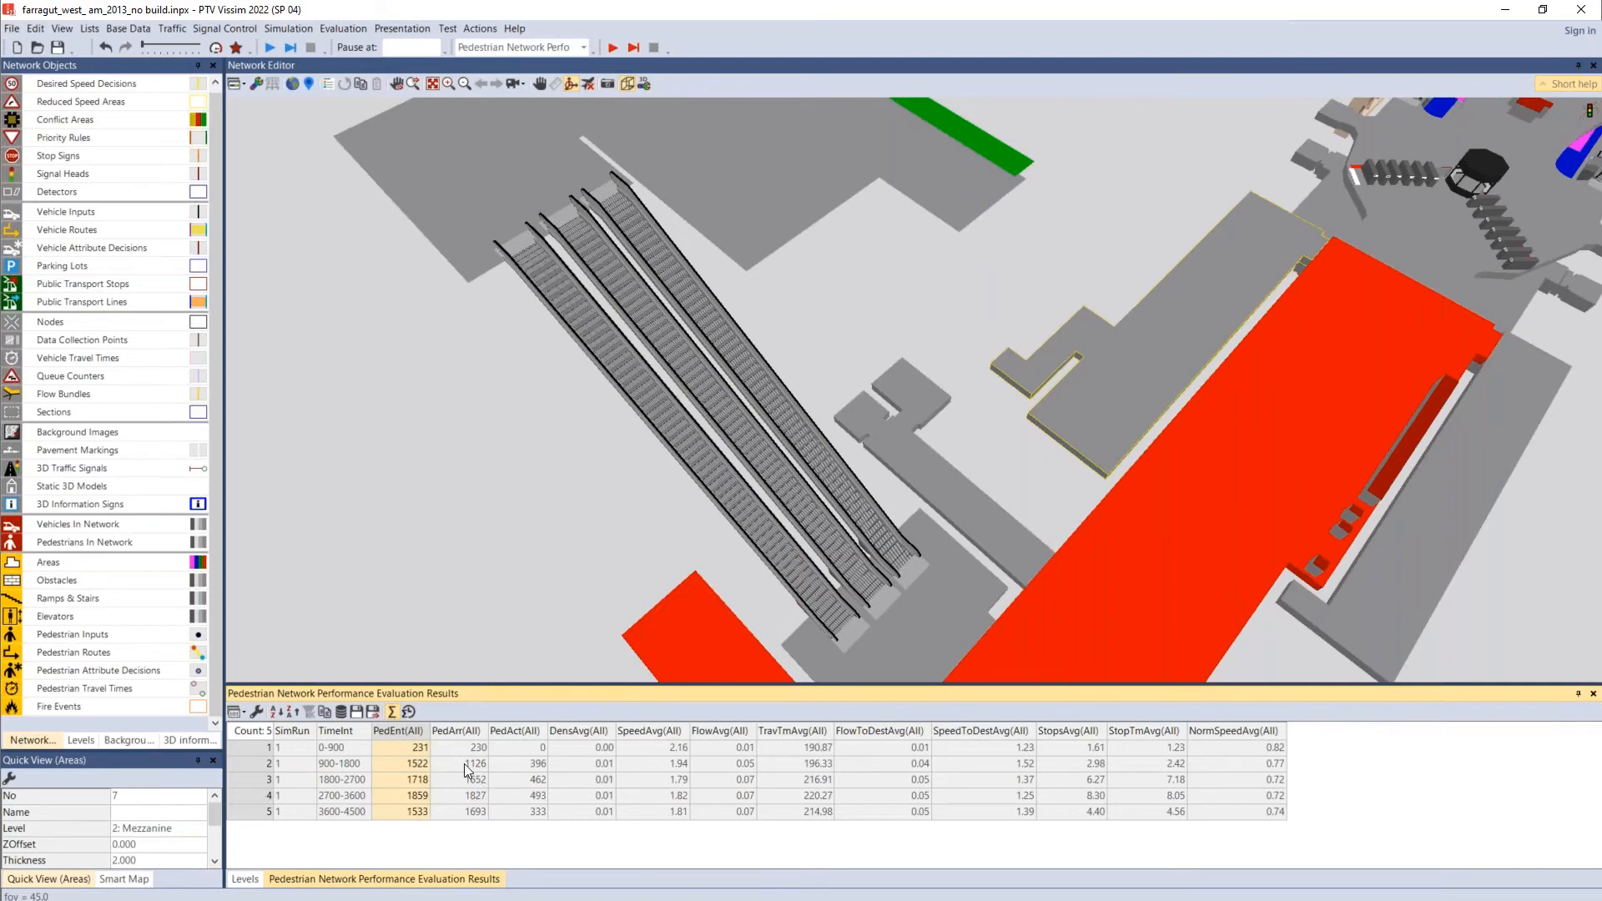
pyautogui.moveTo(458, 752); pyautogui.dragTo(474, 831)
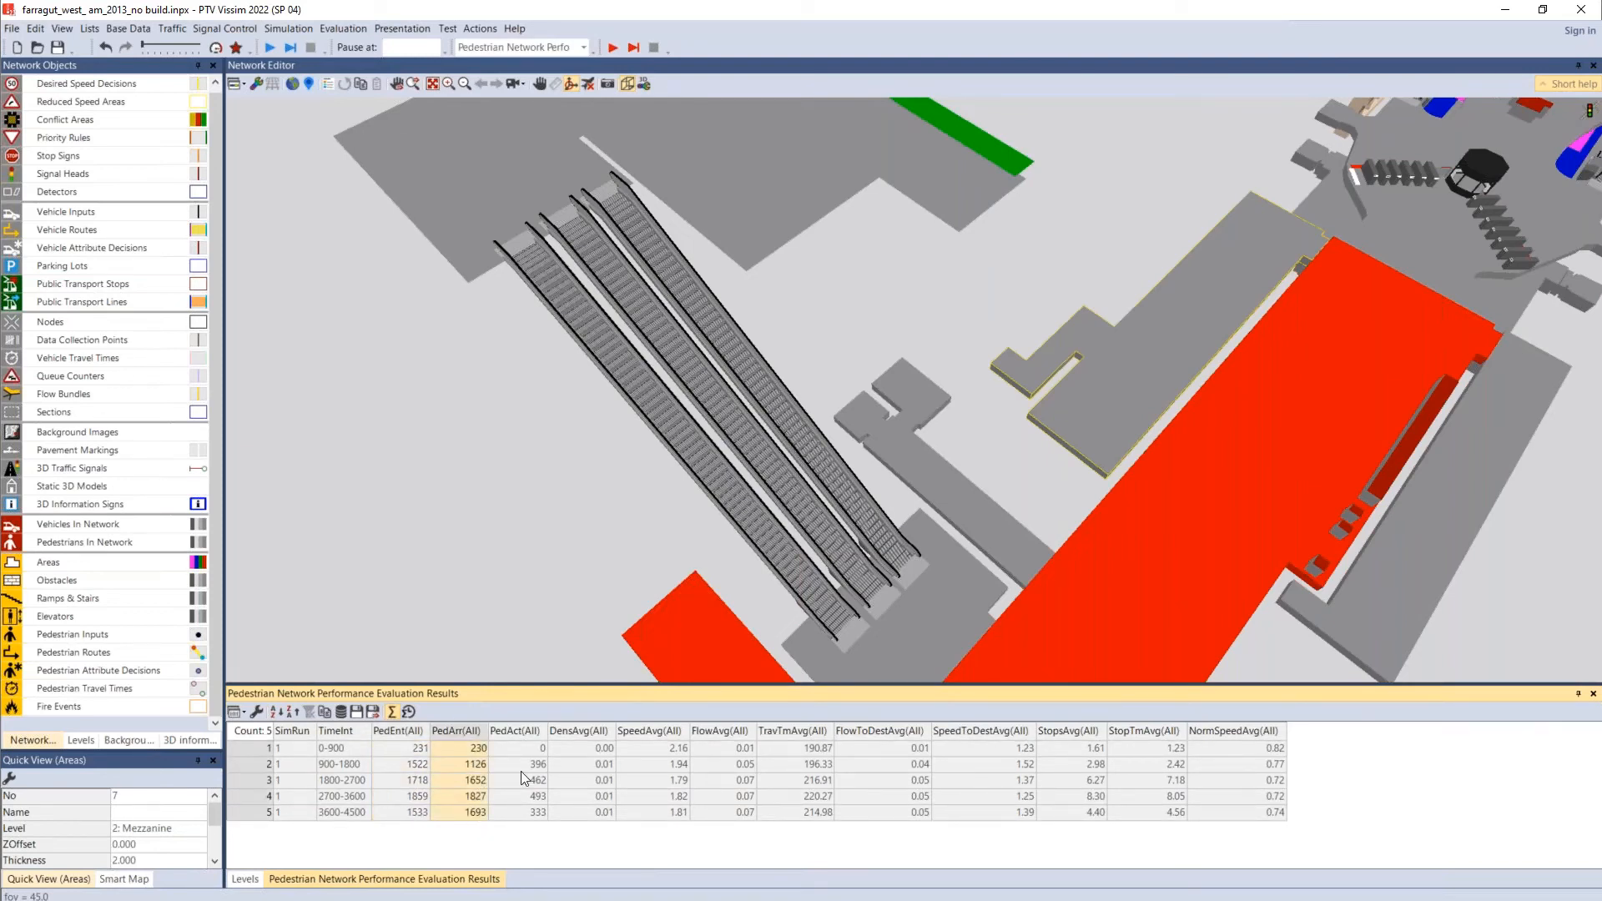
pyautogui.moveTo(531, 748); pyautogui.dragTo(531, 814)
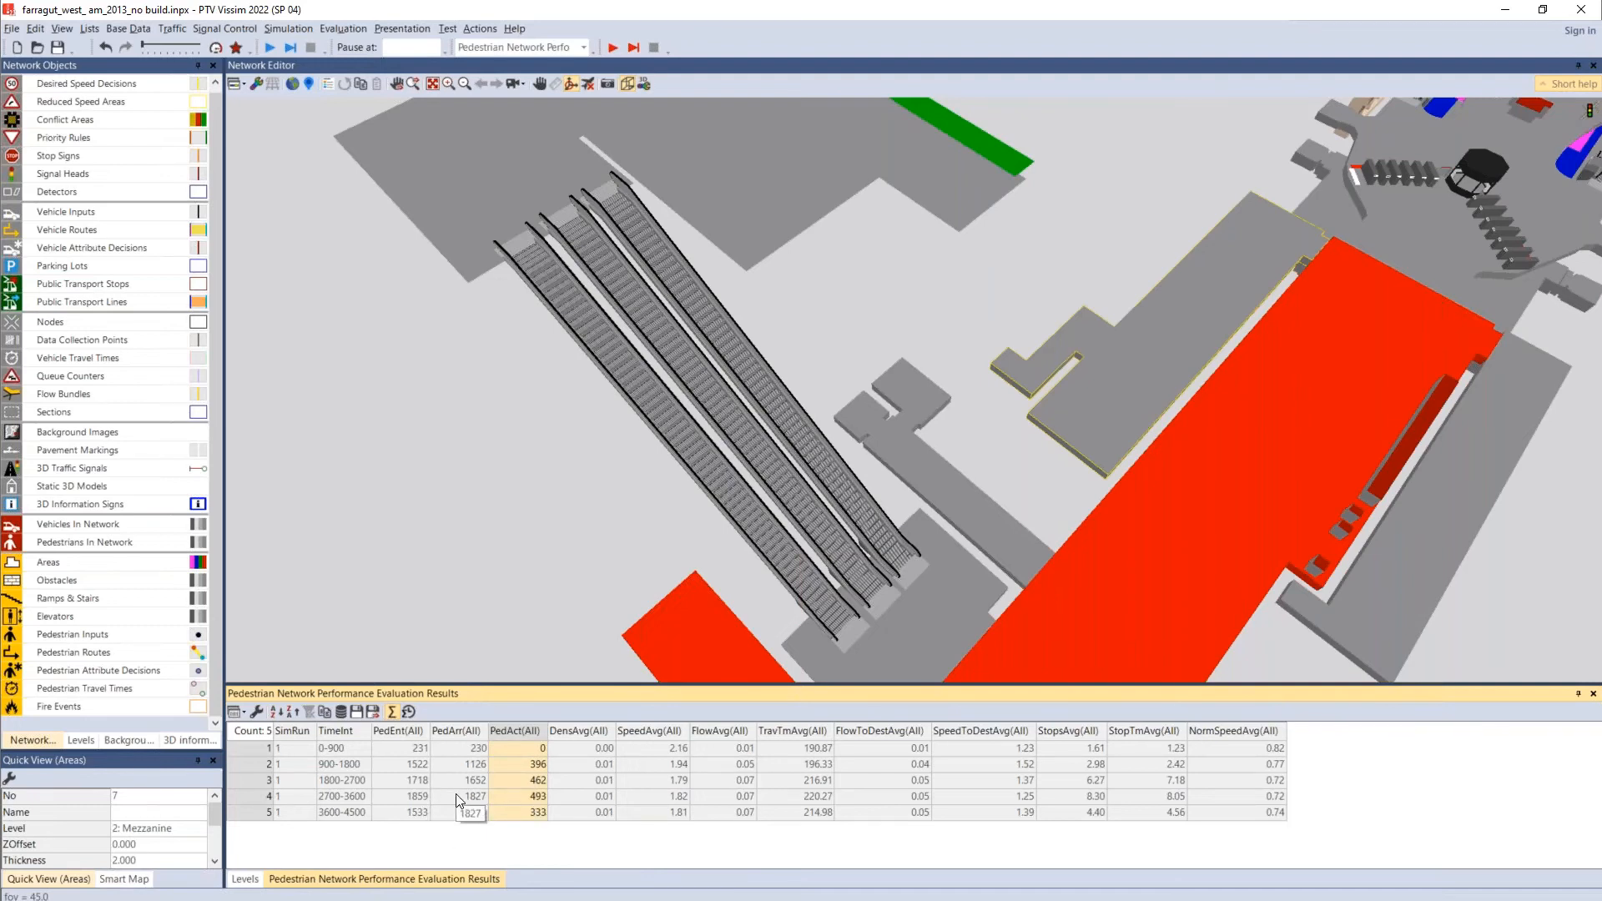
pyautogui.hotkey('alt', 'Tab')
pyautogui.press('Right')
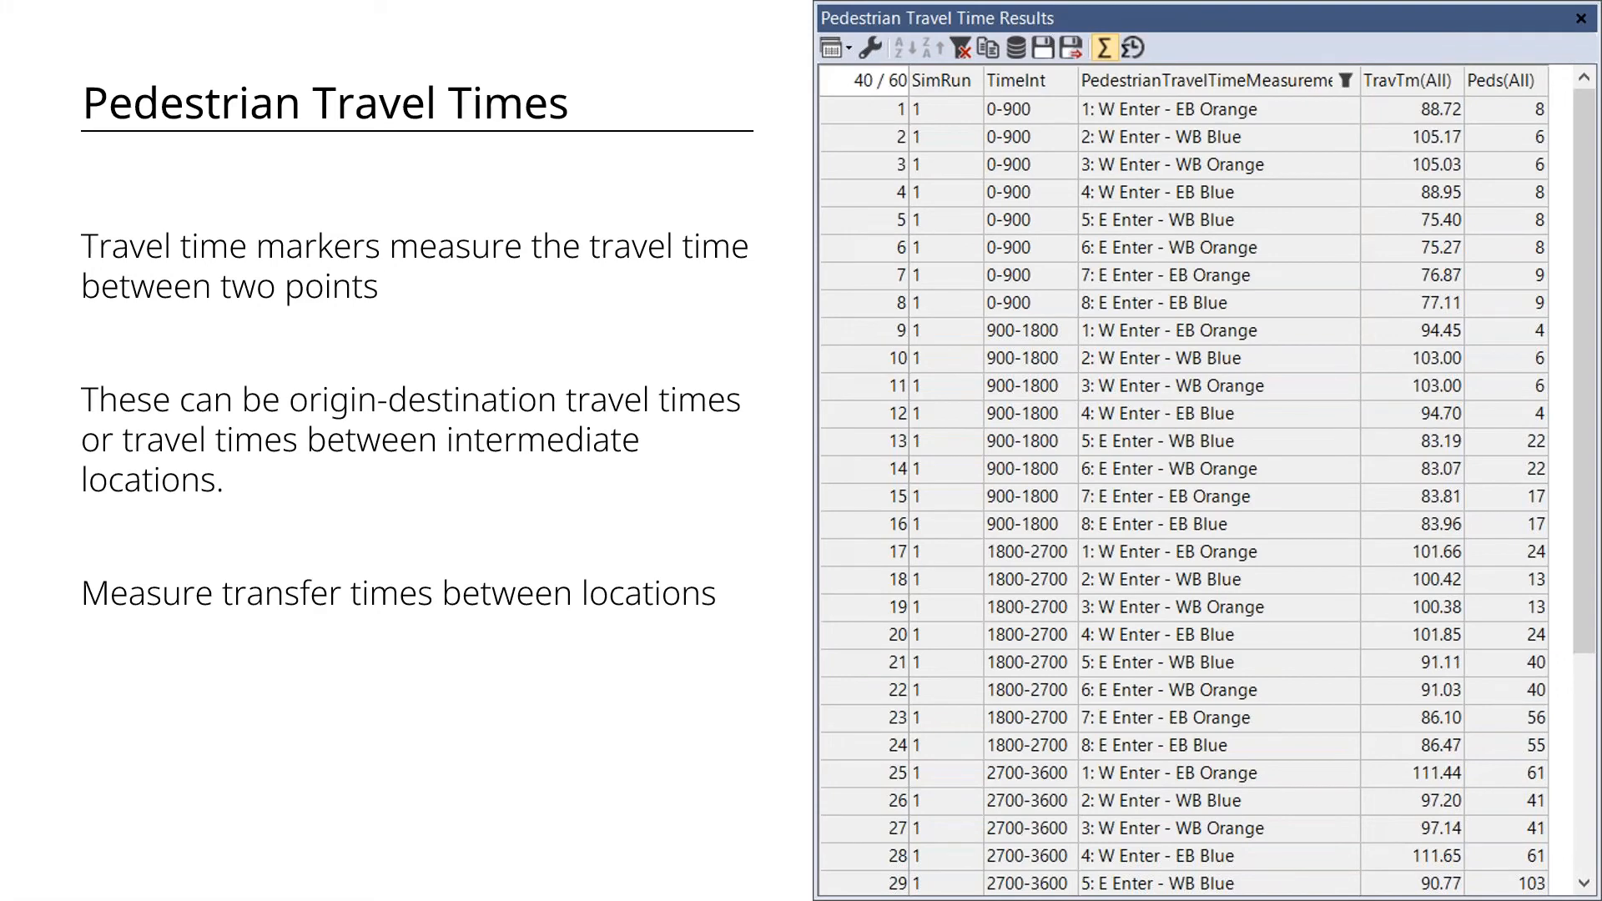
pyautogui.hotkey('alt', 'Tab')
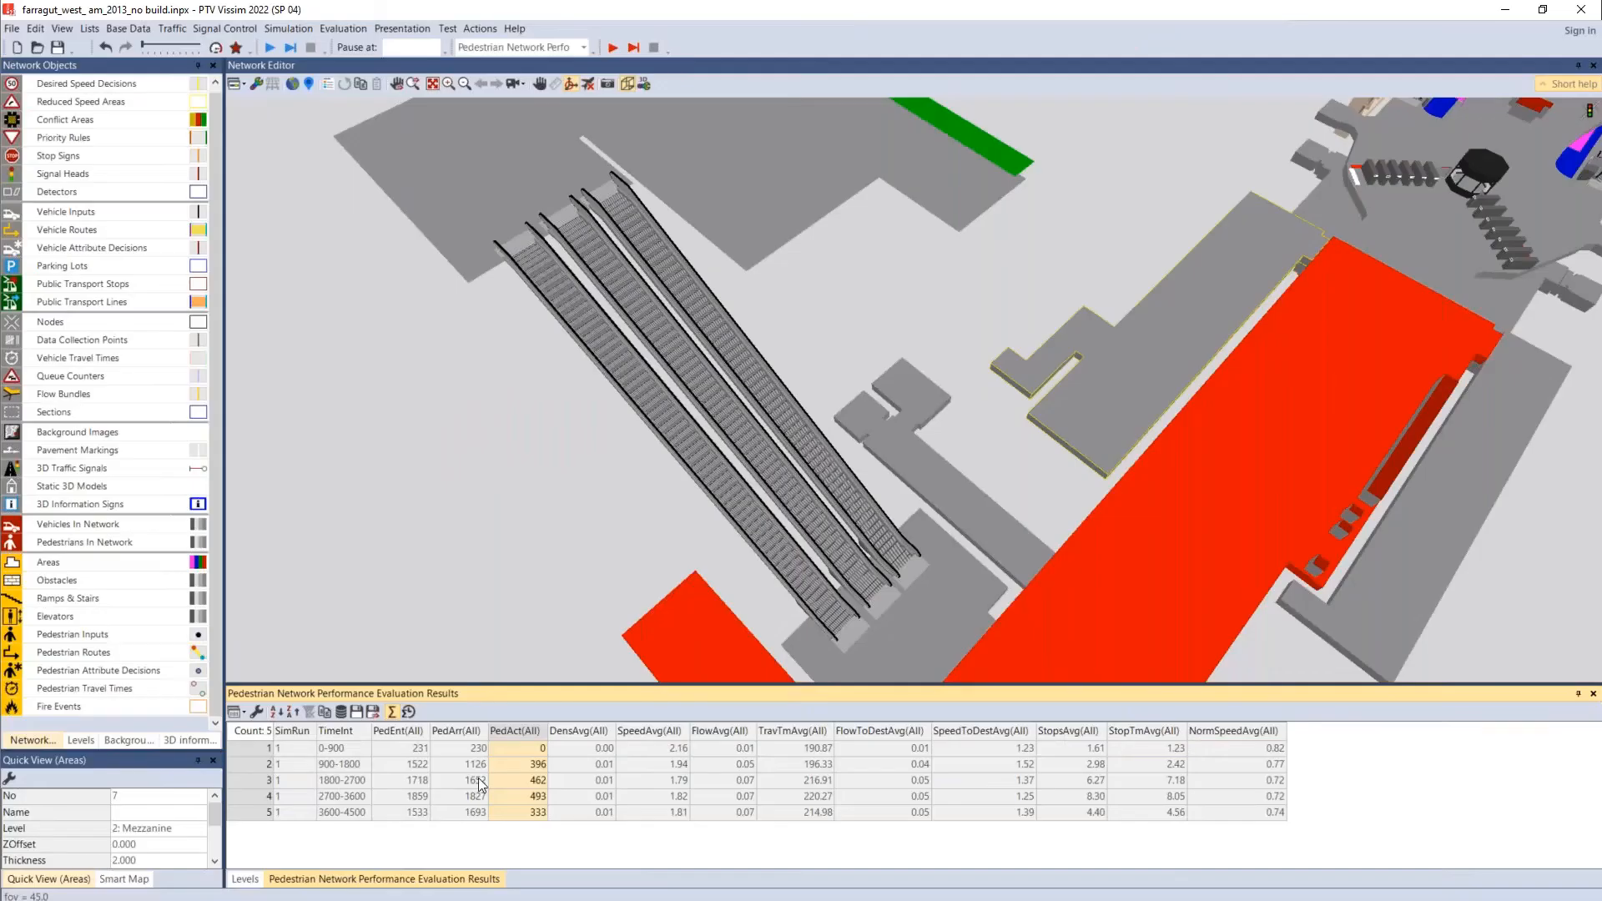
# Step: Show the station in 2D and inspect the W Enter - EB Orange pedestrian travel time measurement from the west entrance to the platform waiting area
pyautogui.scroll(-6, 534, 368)
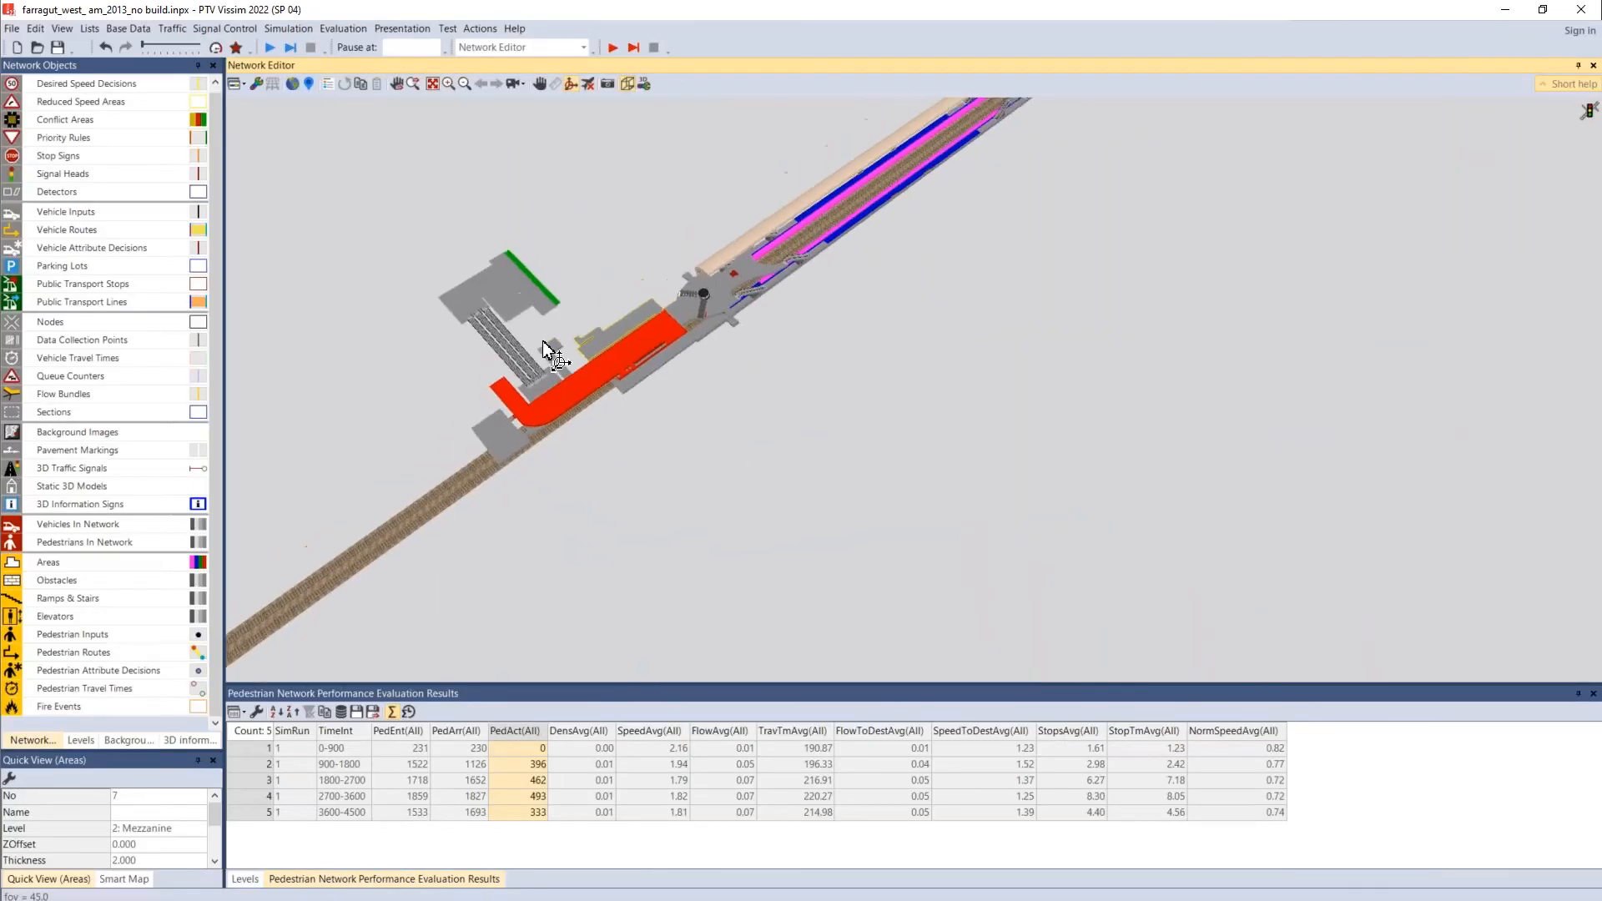
pyautogui.scroll(1, 551, 351)
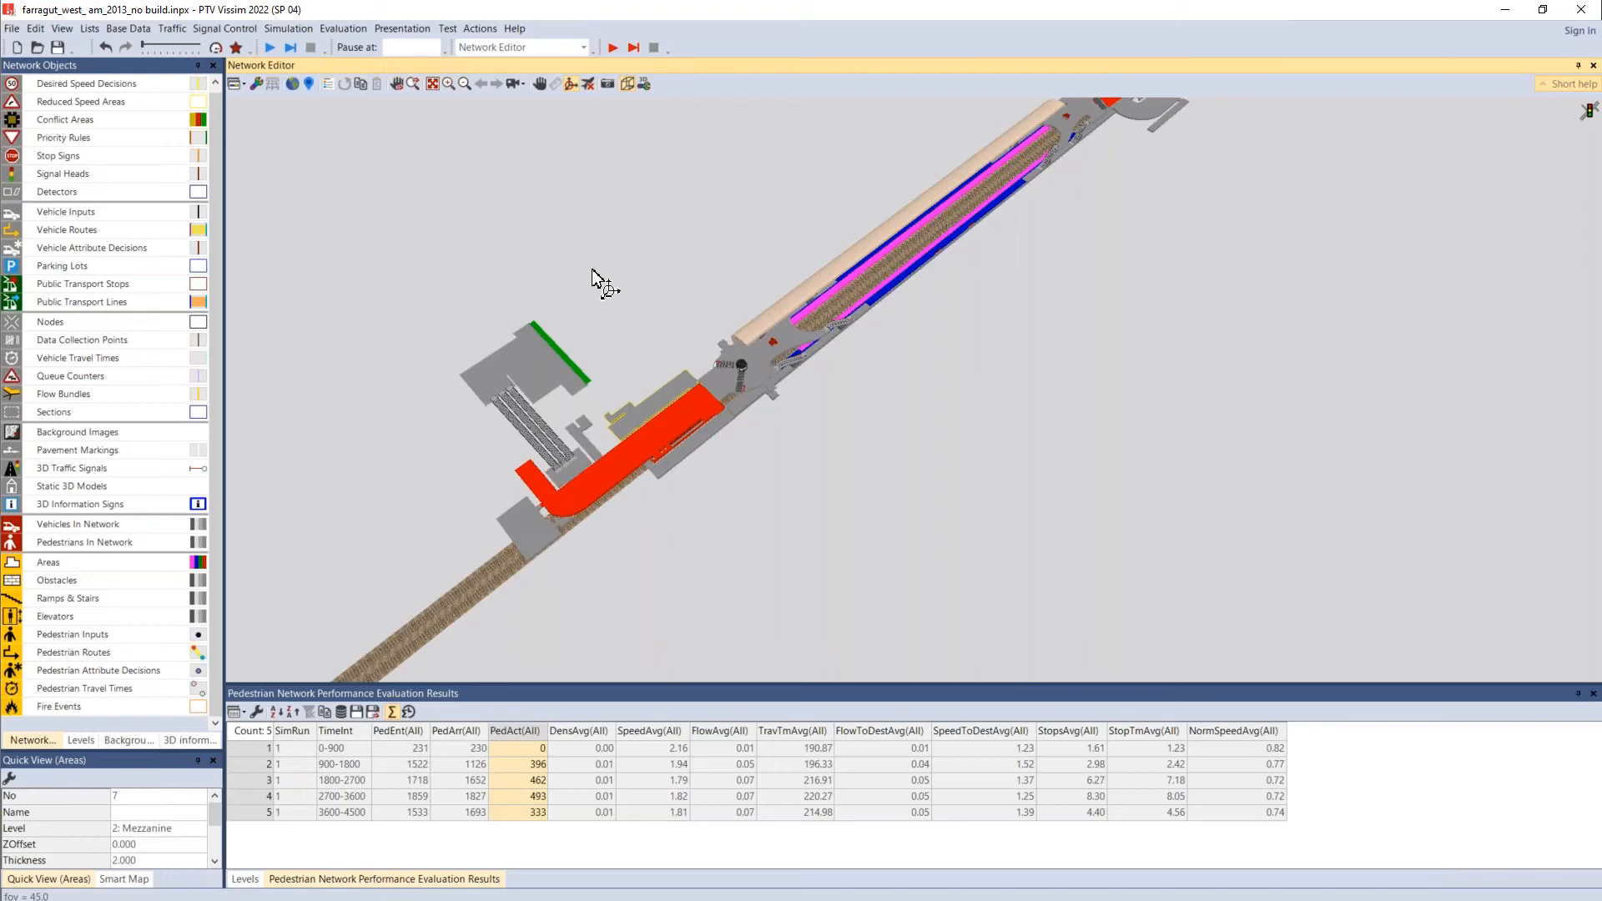
pyautogui.click(626, 83)
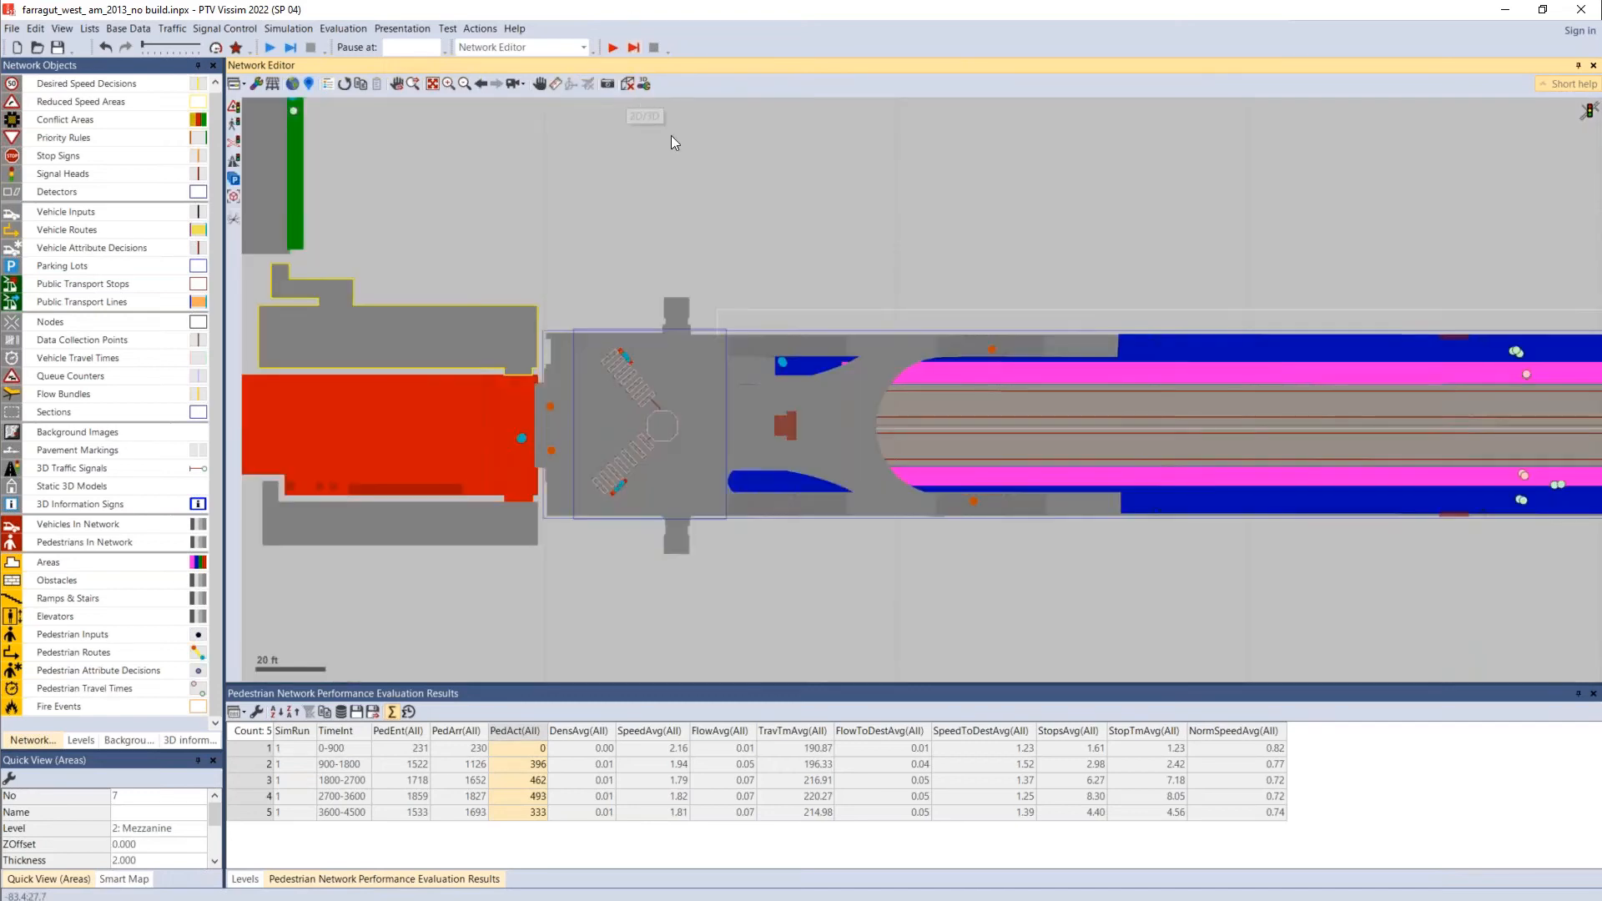
pyautogui.scroll(-2, 675, 259)
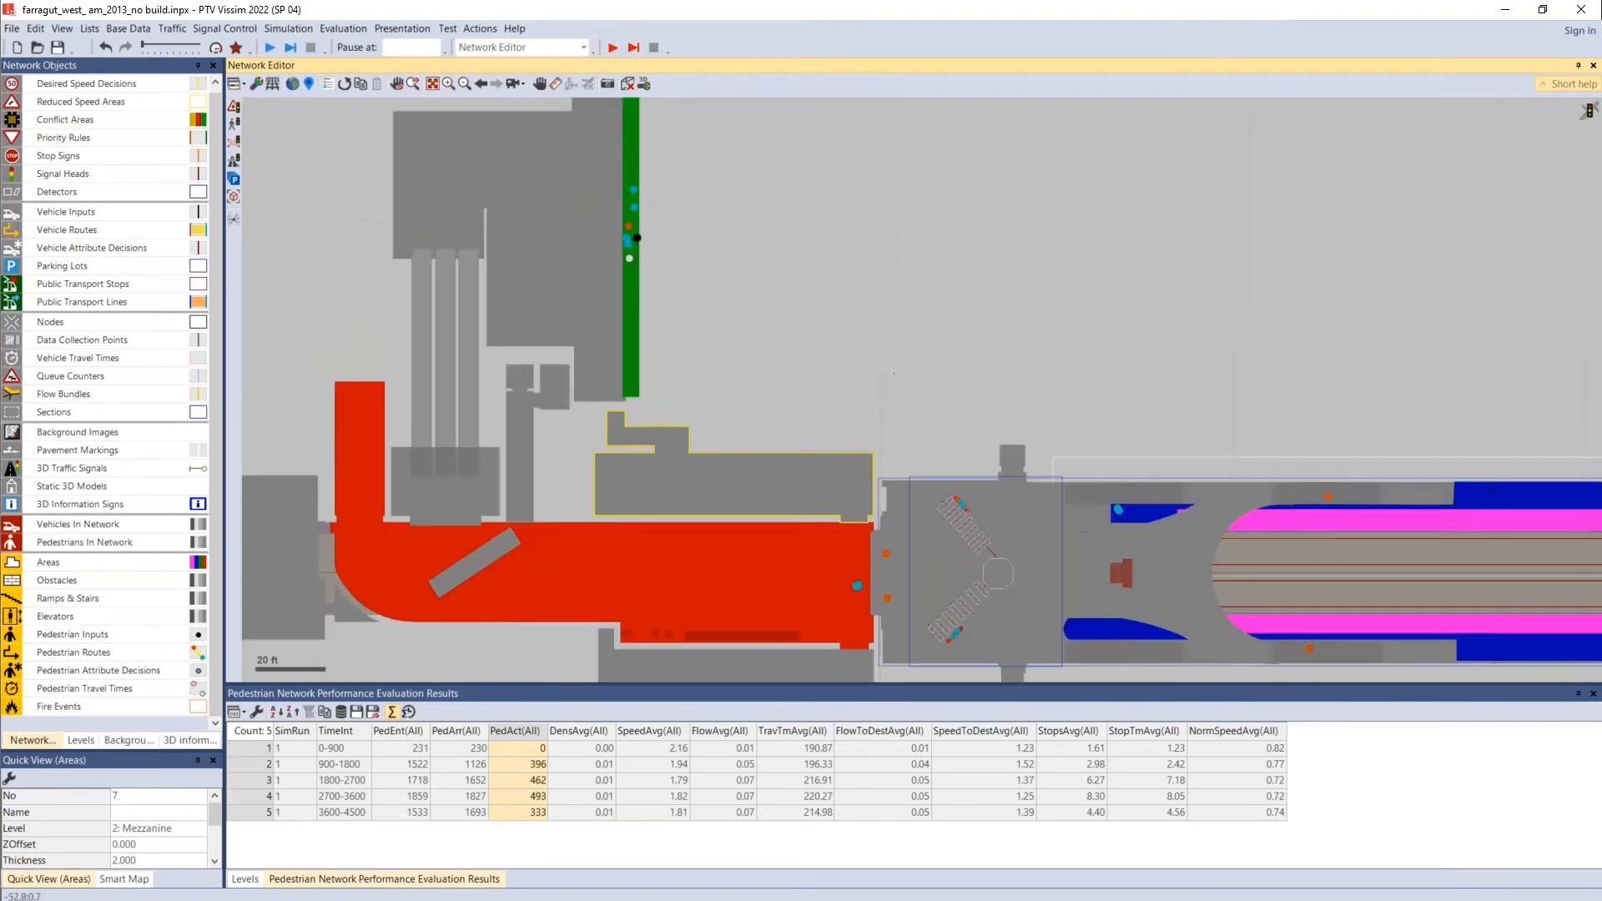
pyautogui.click(632, 264)
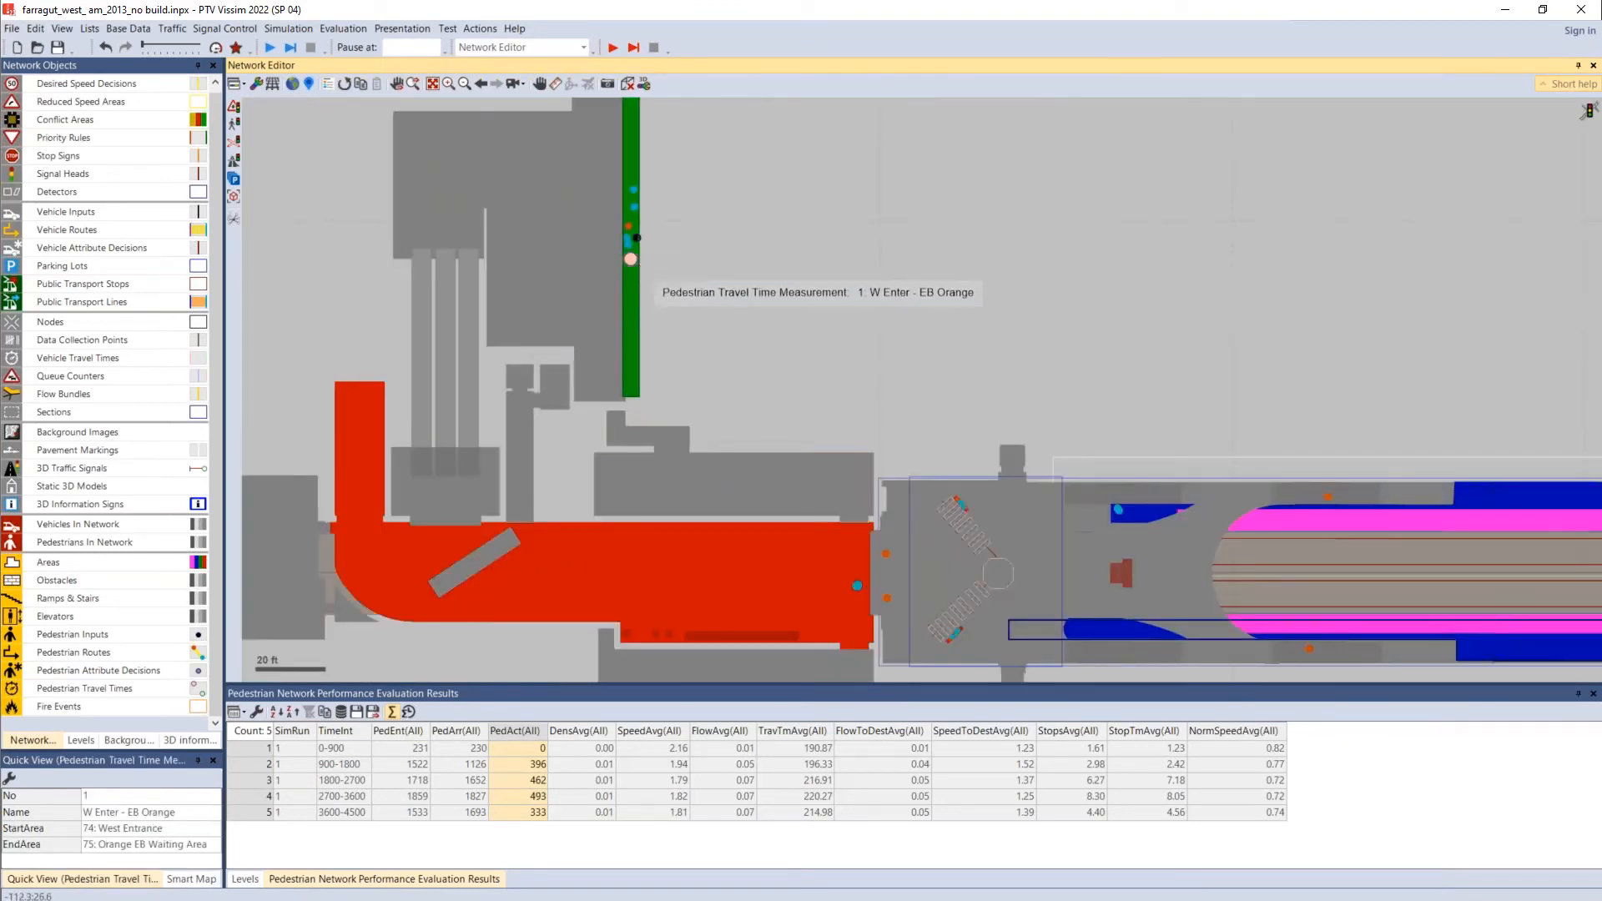
pyautogui.moveTo(1110, 442); pyautogui.dragTo(710, 273)
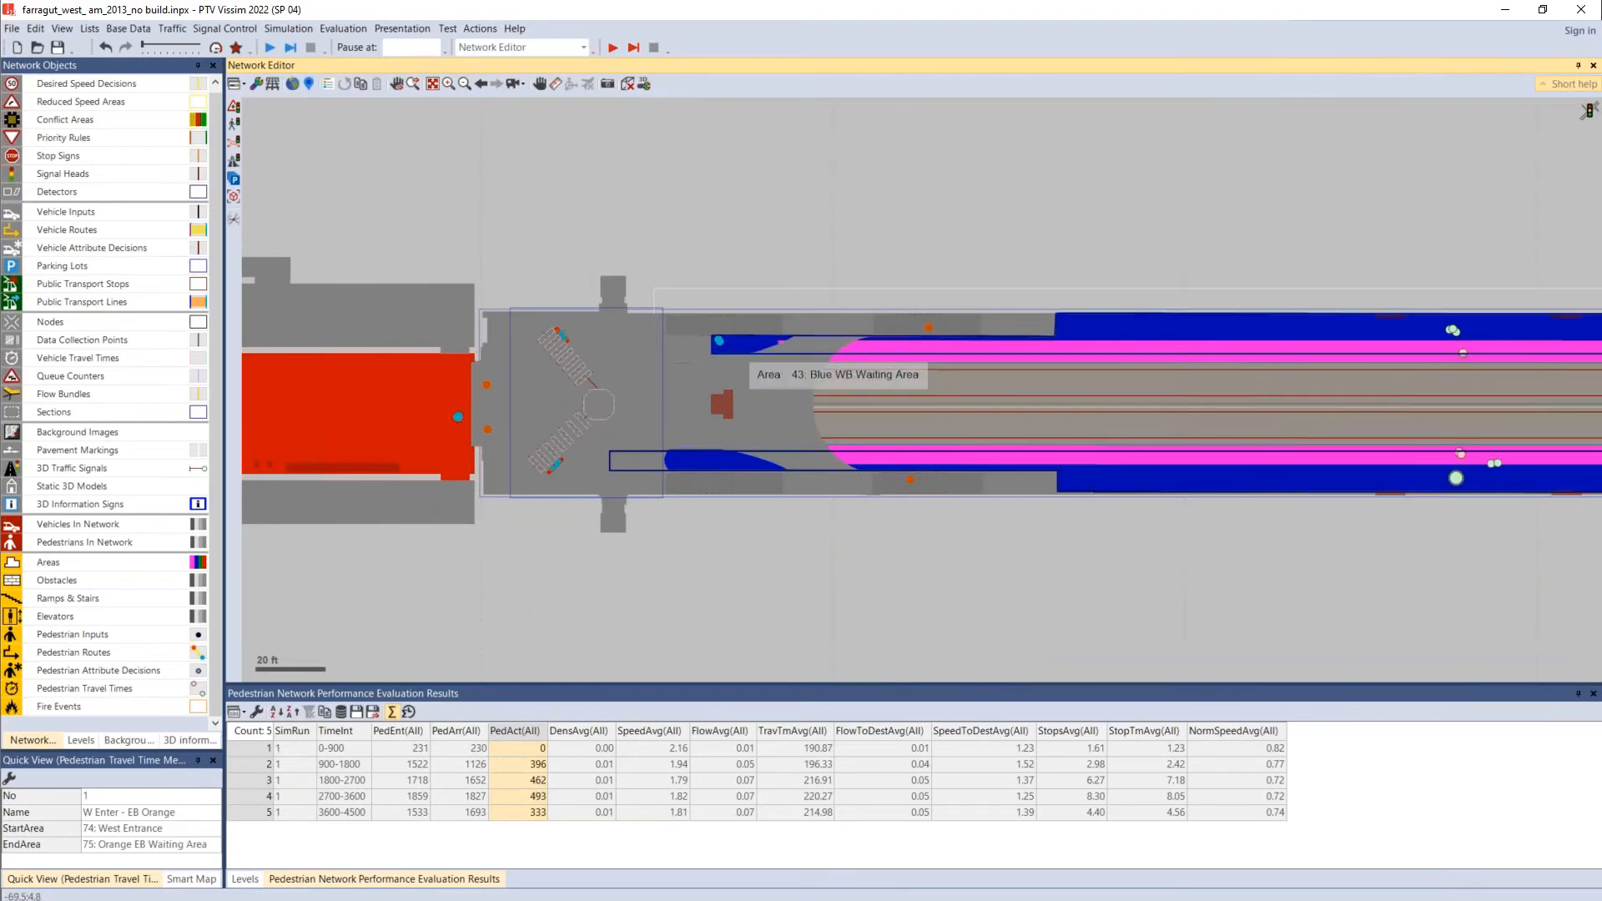
pyautogui.moveTo(723, 340); pyautogui.dragTo(1264, 556)
pyautogui.moveTo(1095, 570); pyautogui.dragTo(859, 476)
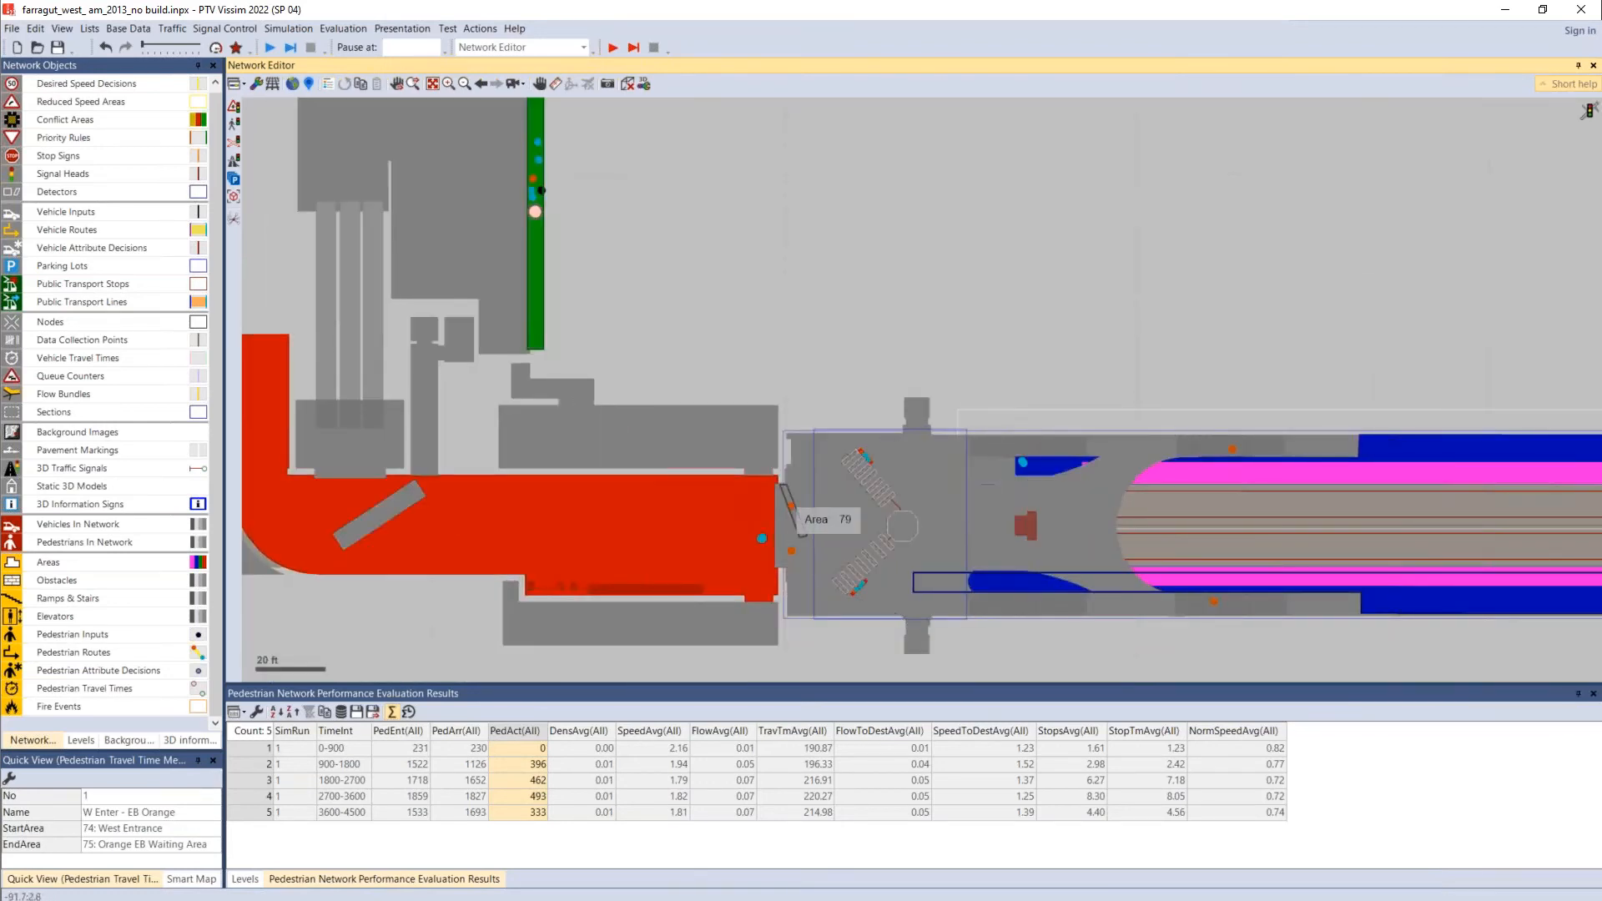
# Step: Show the pedestrian travel time results and enlarge the list to display more measurements
pyautogui.click(343, 28)
pyautogui.moveTo(354, 129)
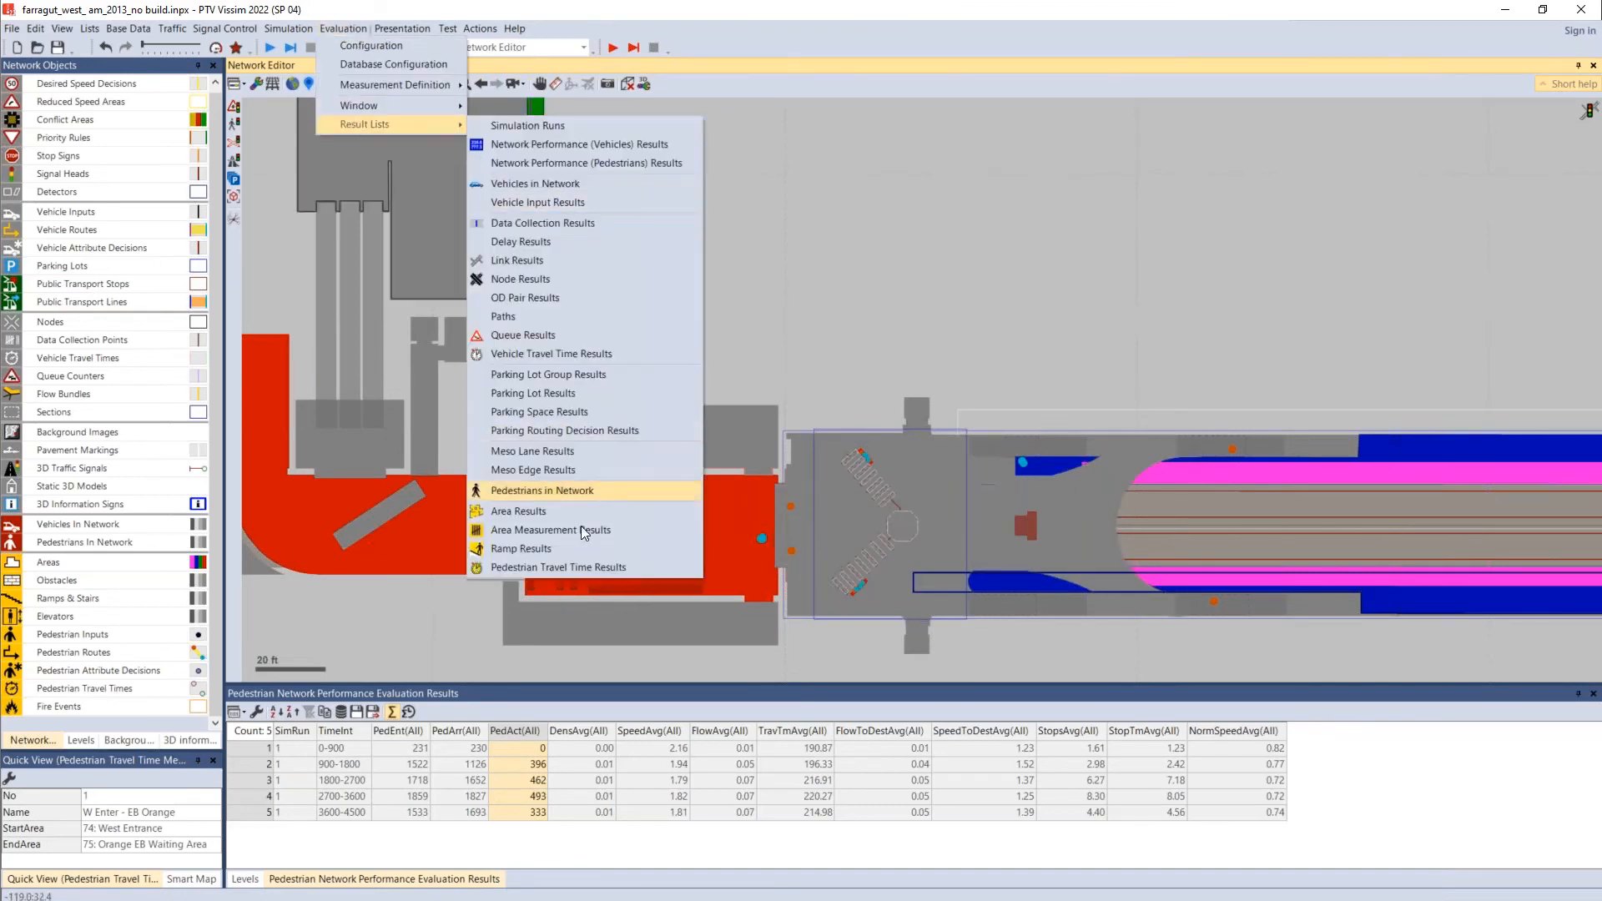
pyautogui.click(558, 567)
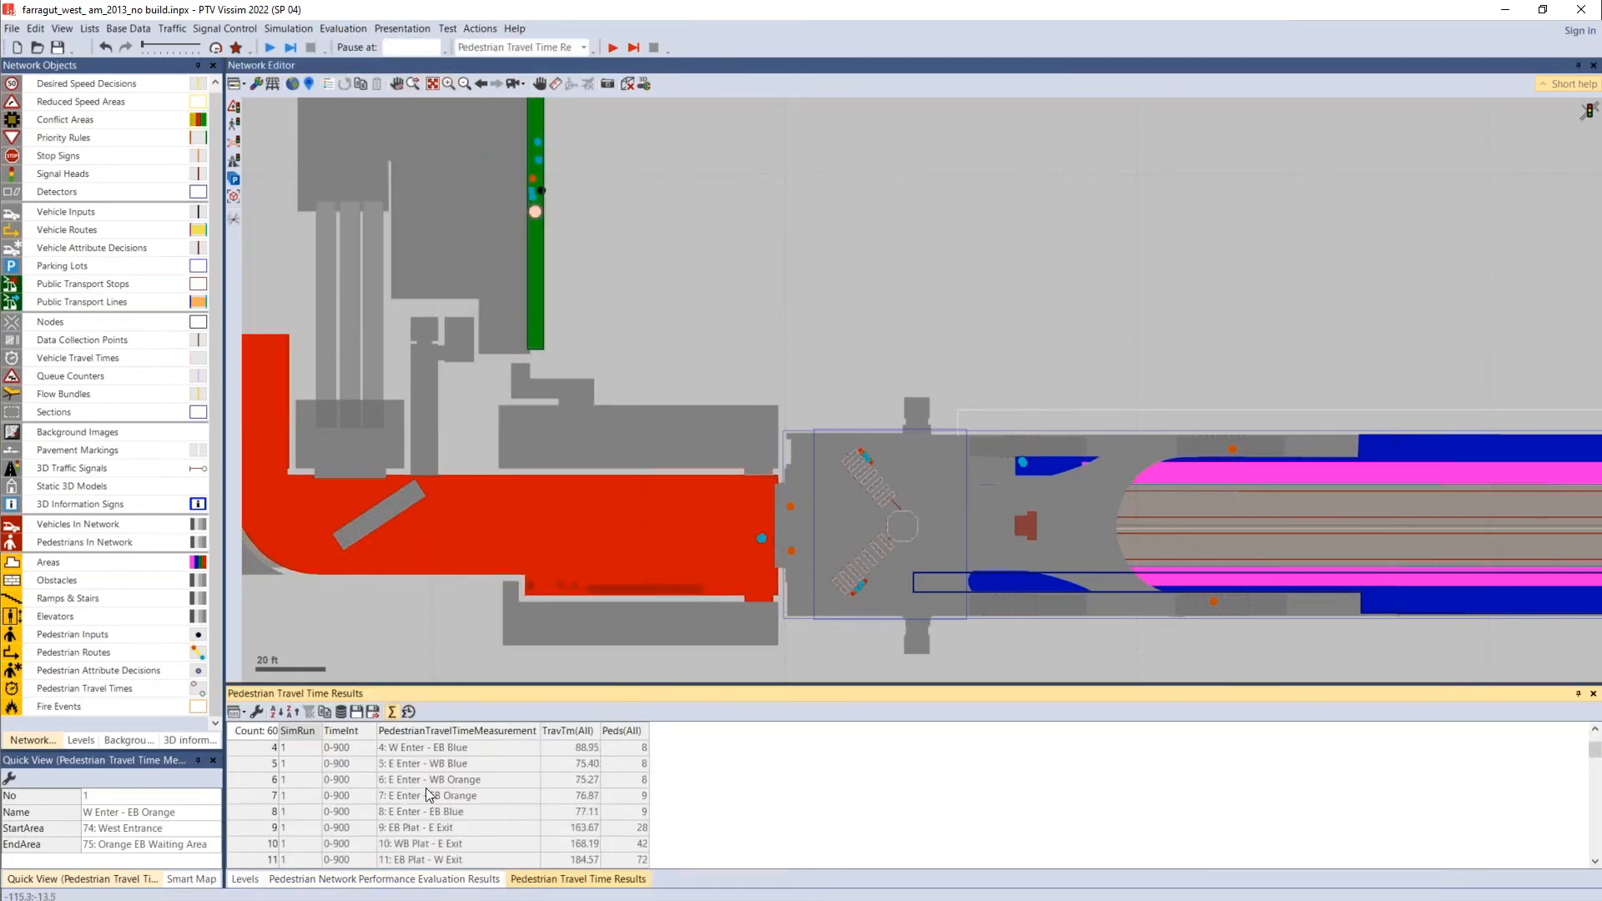
pyautogui.scroll(1, 430, 792)
pyautogui.moveTo(407, 684); pyautogui.dragTo(450, 373)
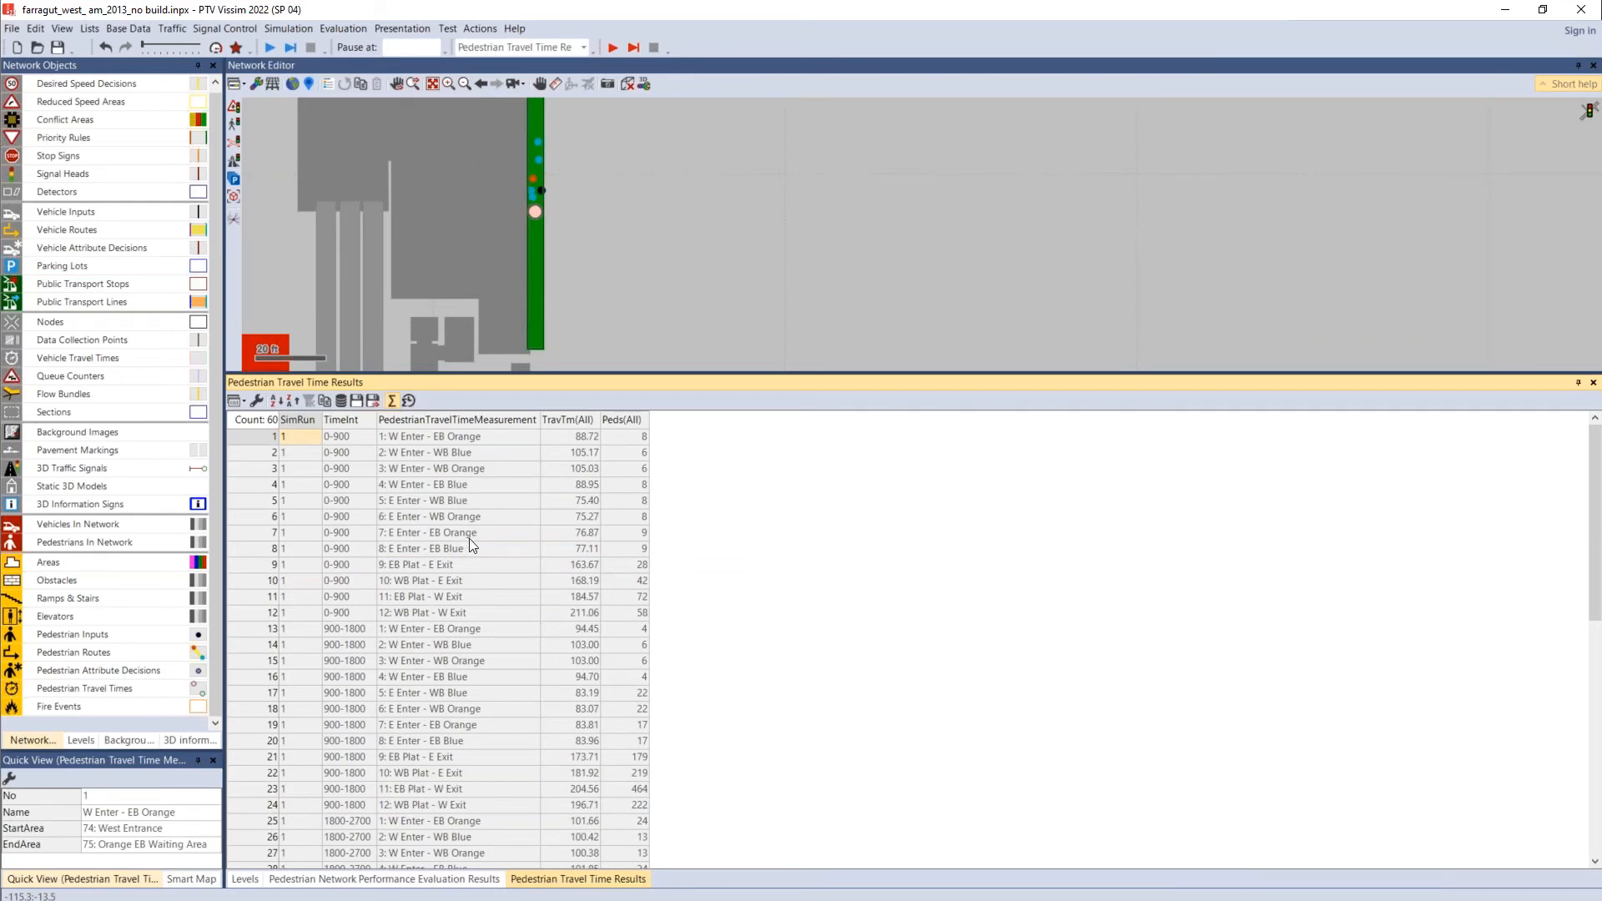
# Step: Examine pedestrian counts and travel times of the individual measurements, and shrink the results list to reveal more of the network
pyautogui.click(643, 437)
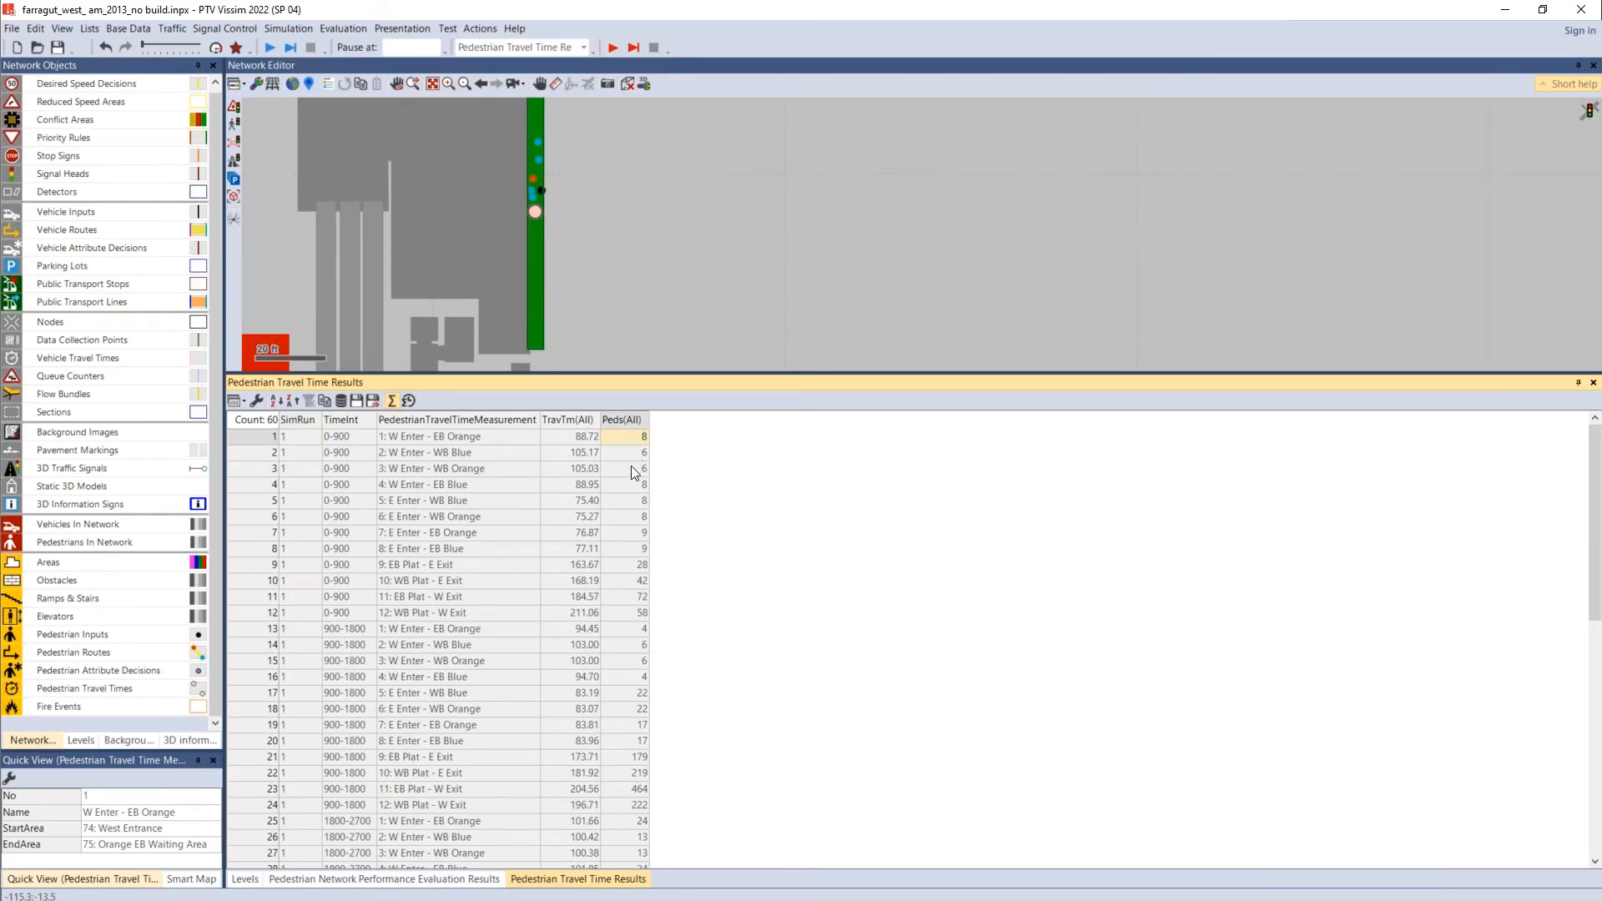
pyautogui.click(632, 469)
pyautogui.click(633, 529)
pyautogui.moveTo(591, 438); pyautogui.dragTo(593, 644)
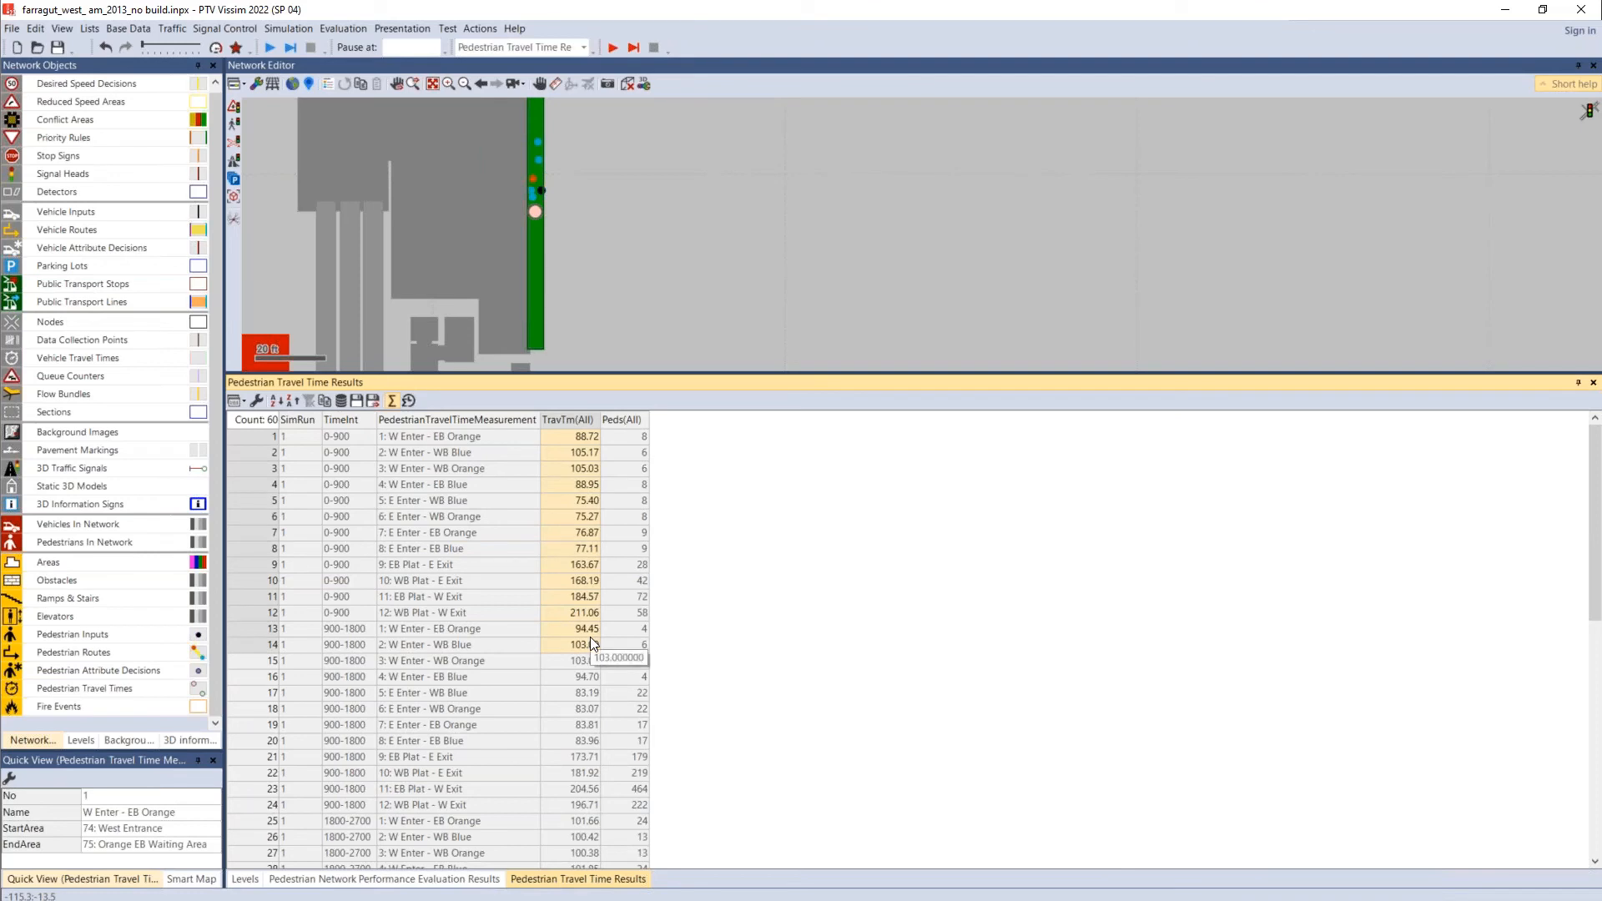
pyautogui.moveTo(548, 378); pyautogui.dragTo(548, 536)
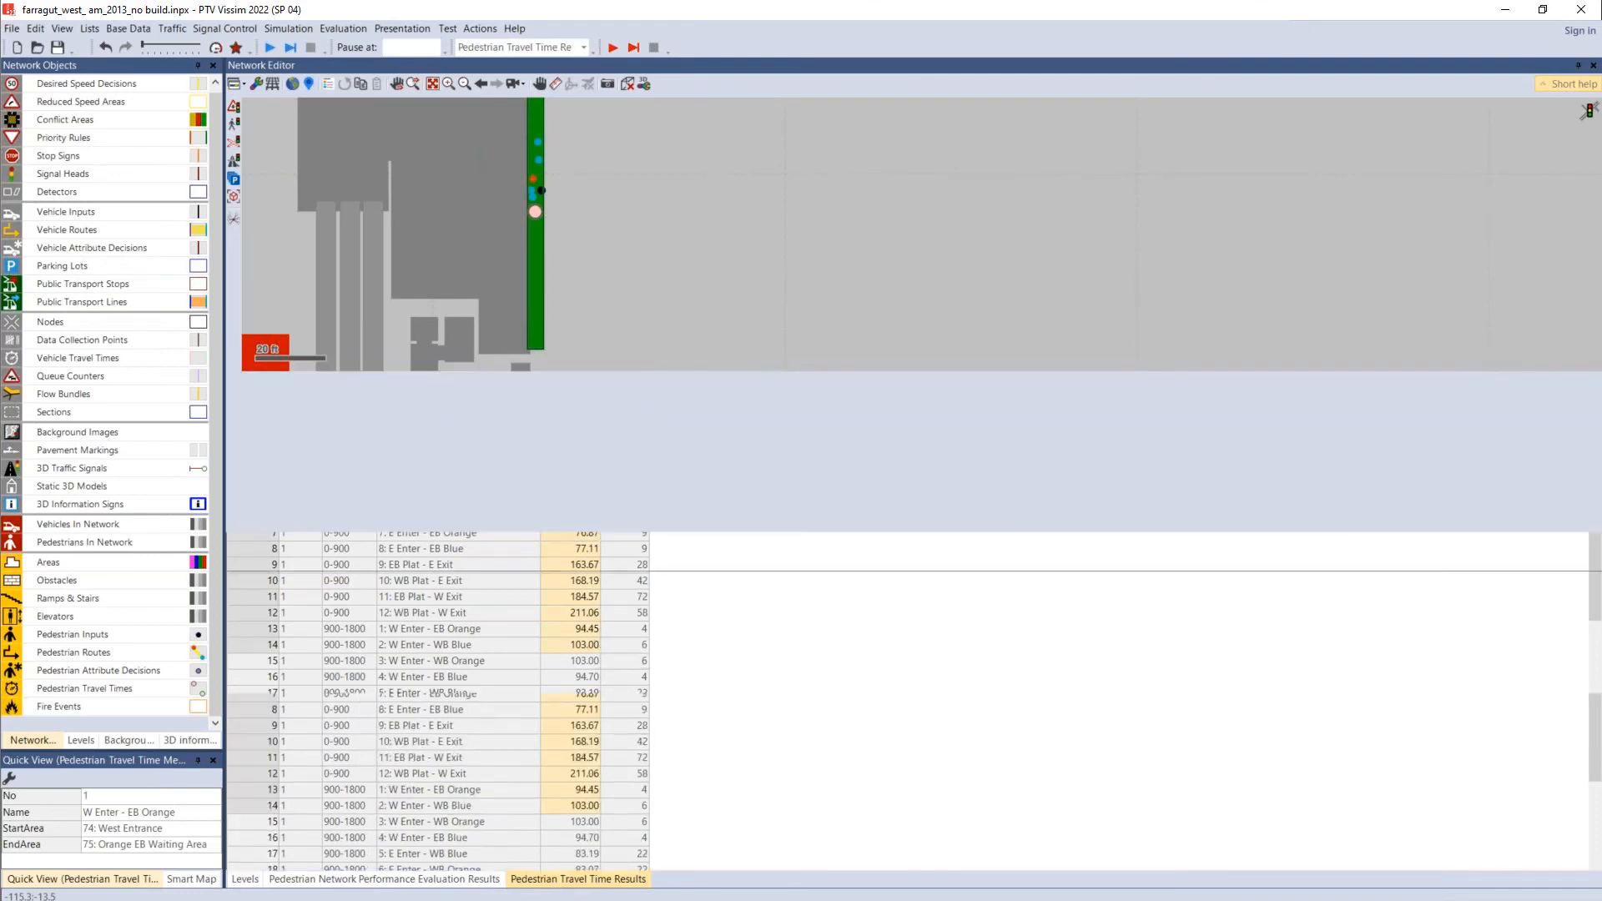
pyautogui.hotkey('alt', 'Tab')
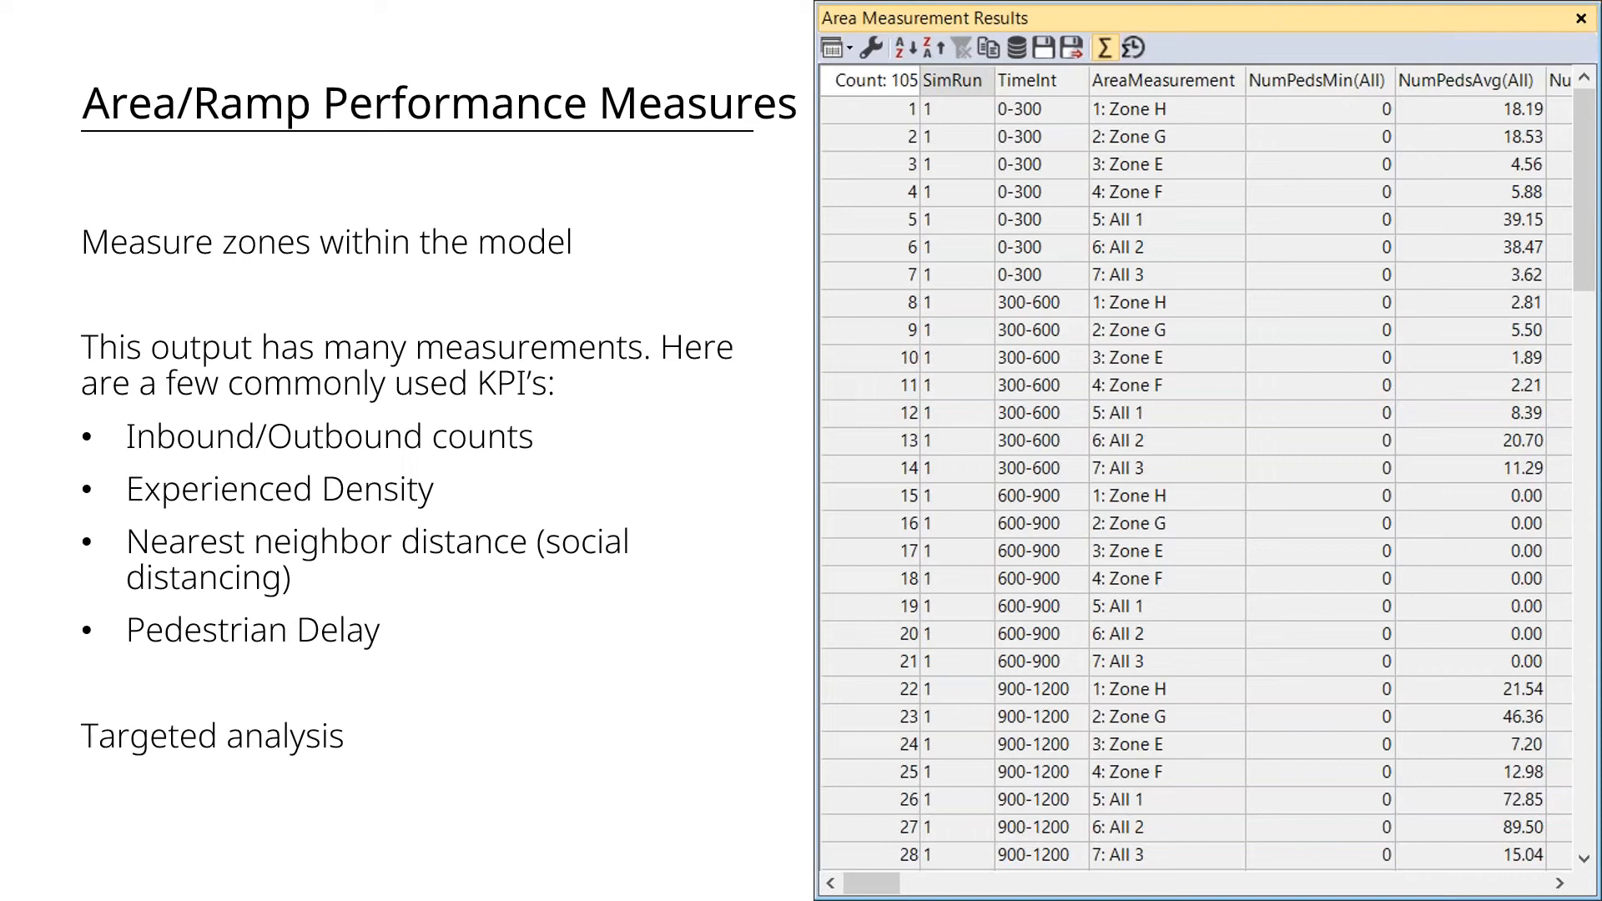
pyautogui.hotkey('alt', 'Tab')
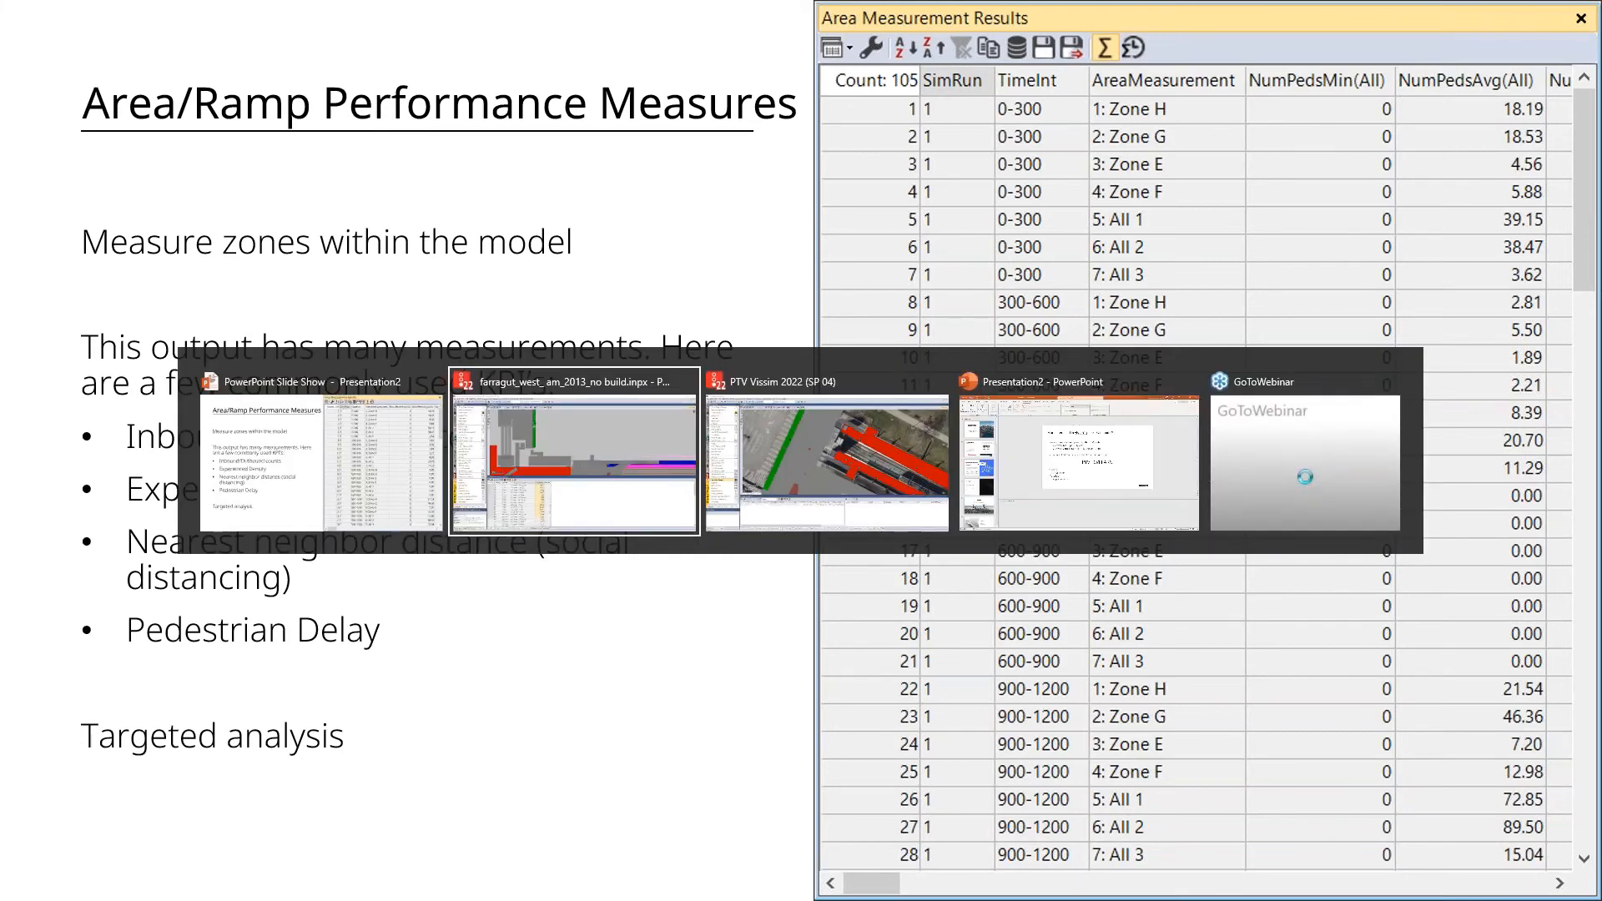
pyautogui.hotkey('alt', 'Tab')
pyautogui.hotkey('alt', 'Tab')
pyautogui.hotkey('alt', 'Tab')
pyautogui.hotkey('alt', 'Tab')
pyautogui.hotkey('alt', 'Tab')
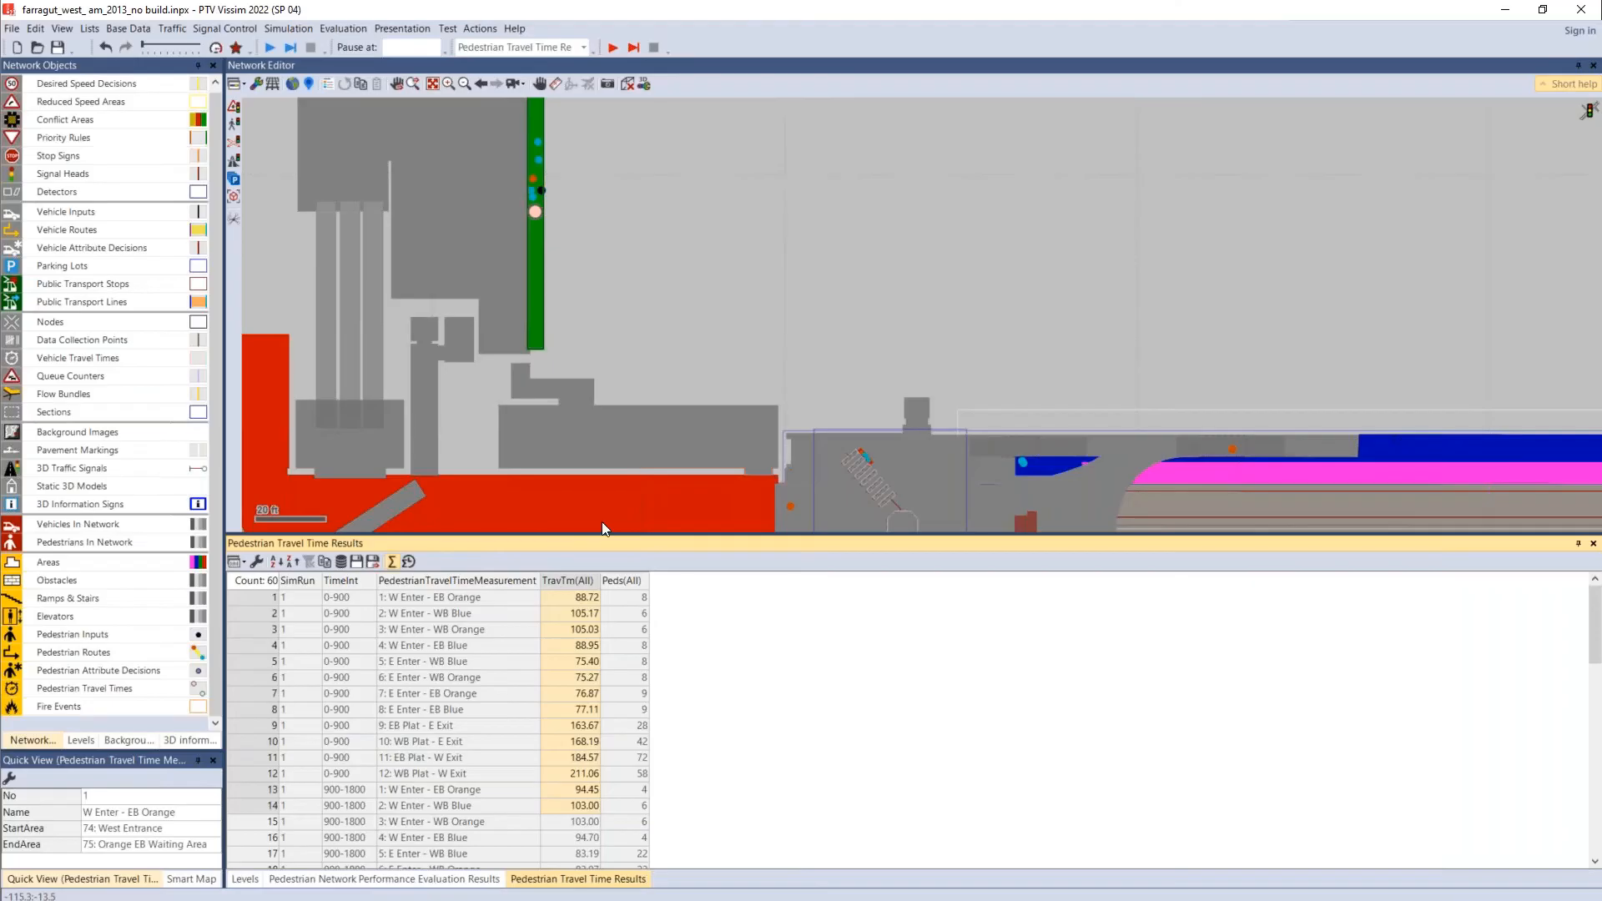
pyautogui.moveTo(590, 406); pyautogui.dragTo(536, 187)
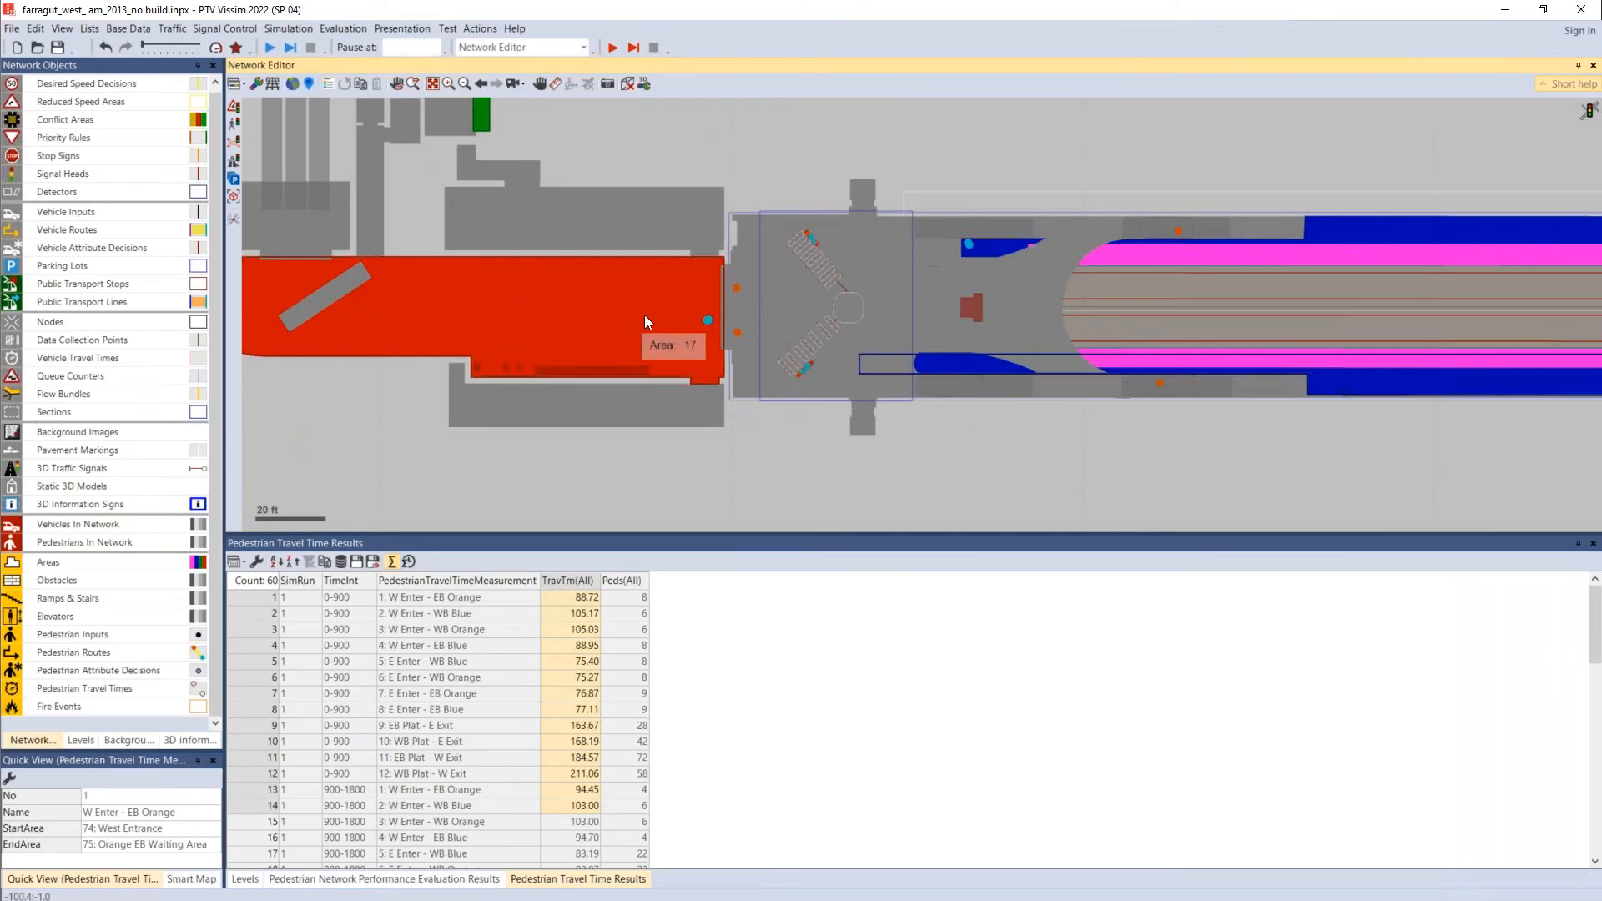
# Step: Select the West Mezzanine area and show the Area Results evaluation list
pyautogui.click(994, 309)
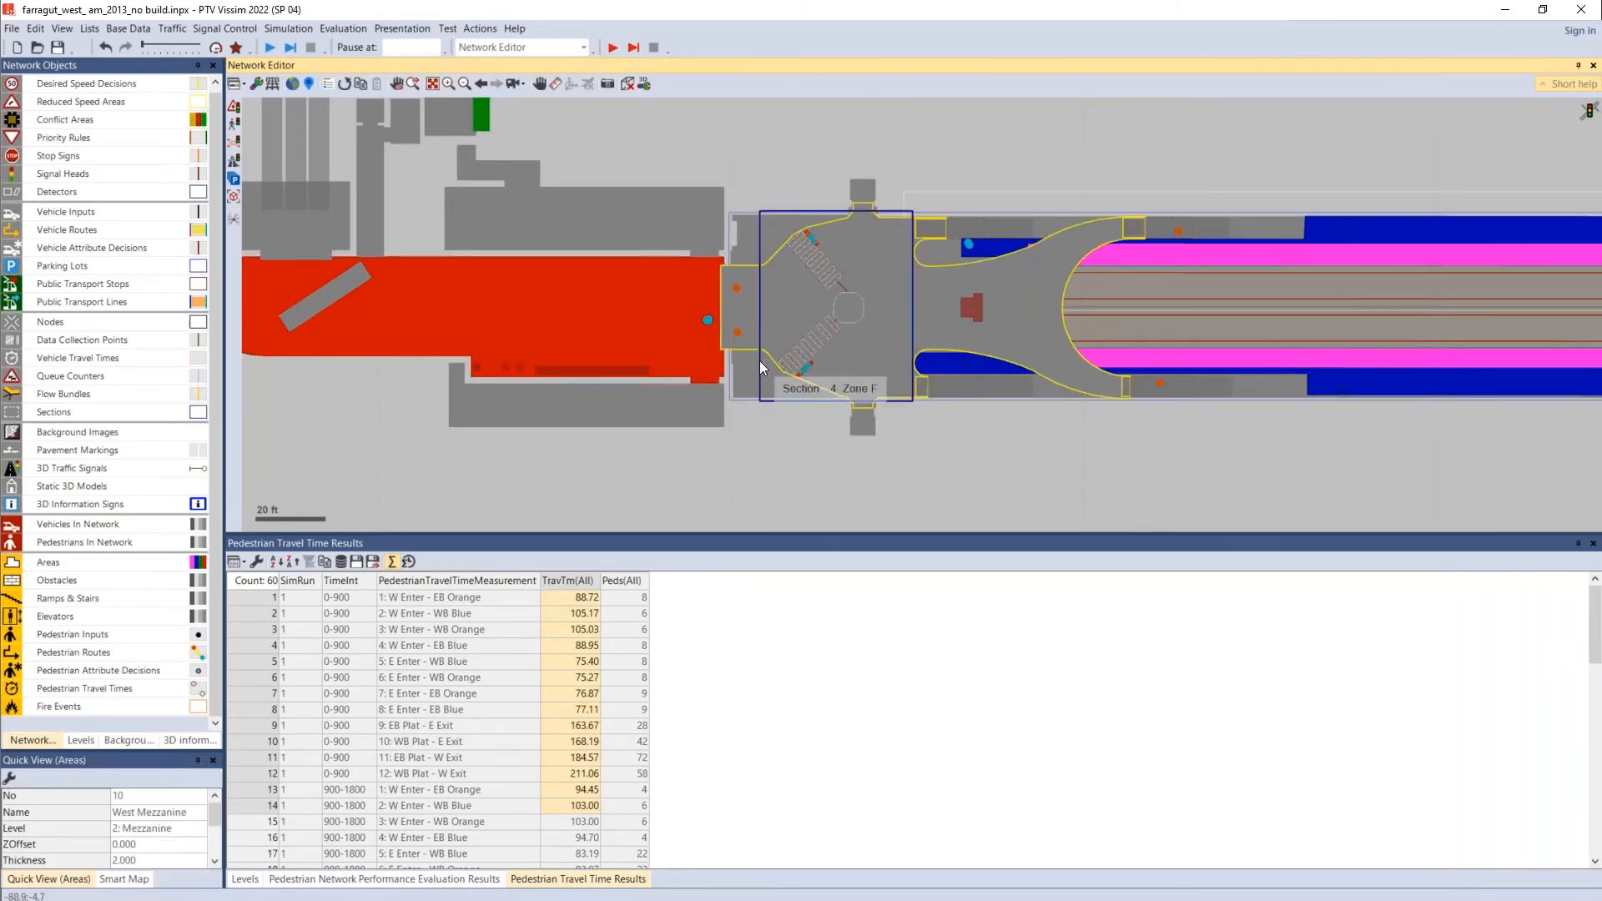
pyautogui.click(341, 30)
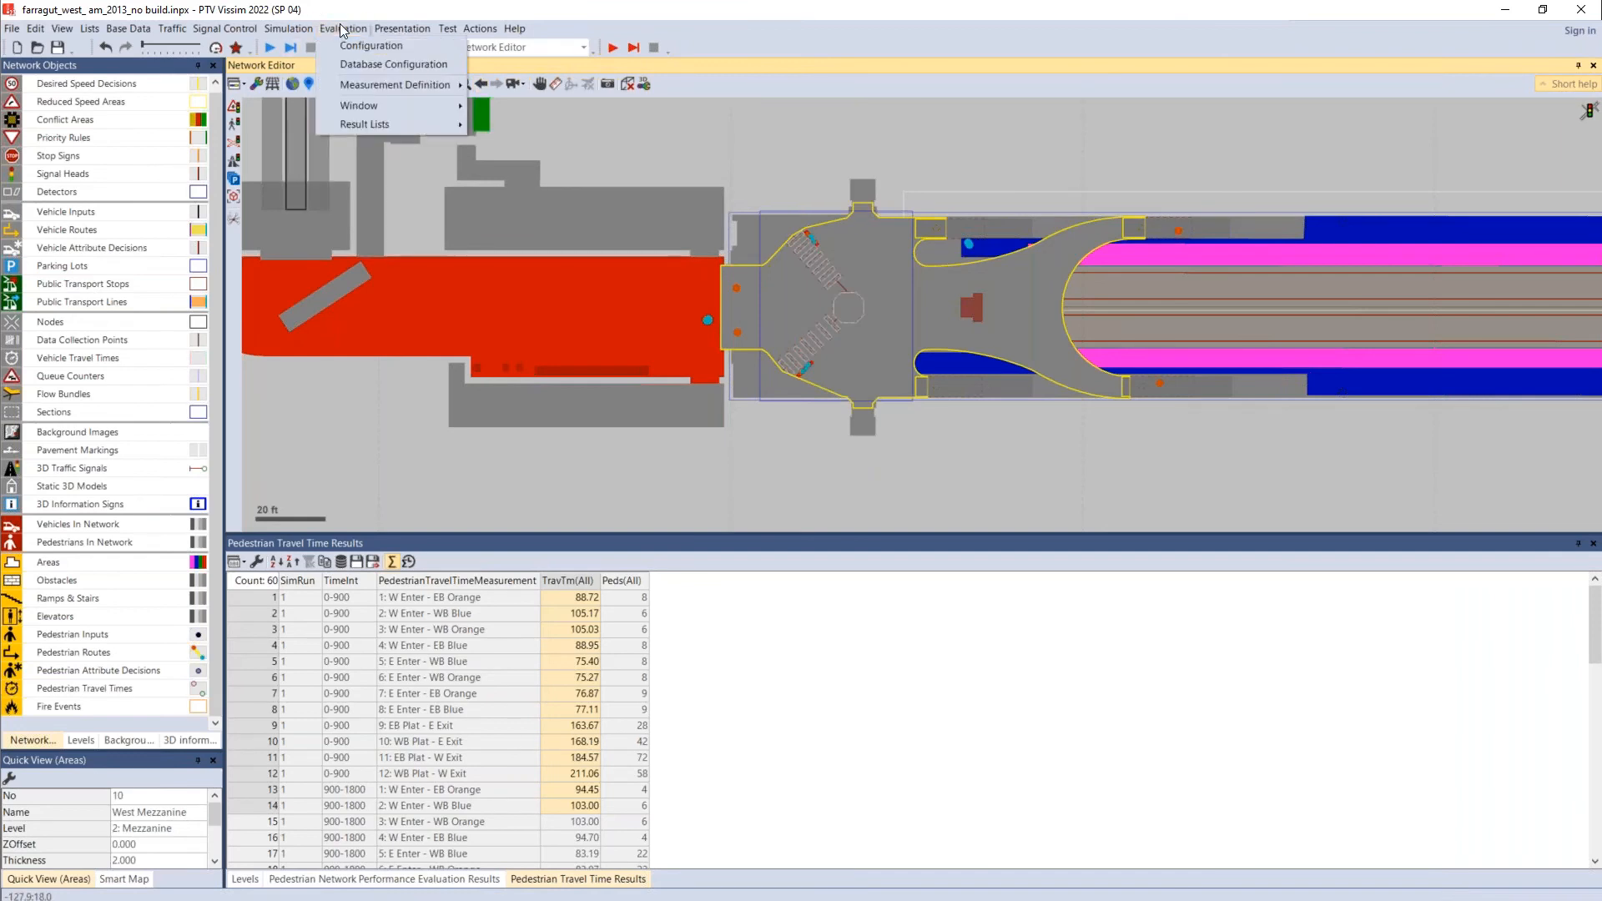
pyautogui.moveTo(363, 129)
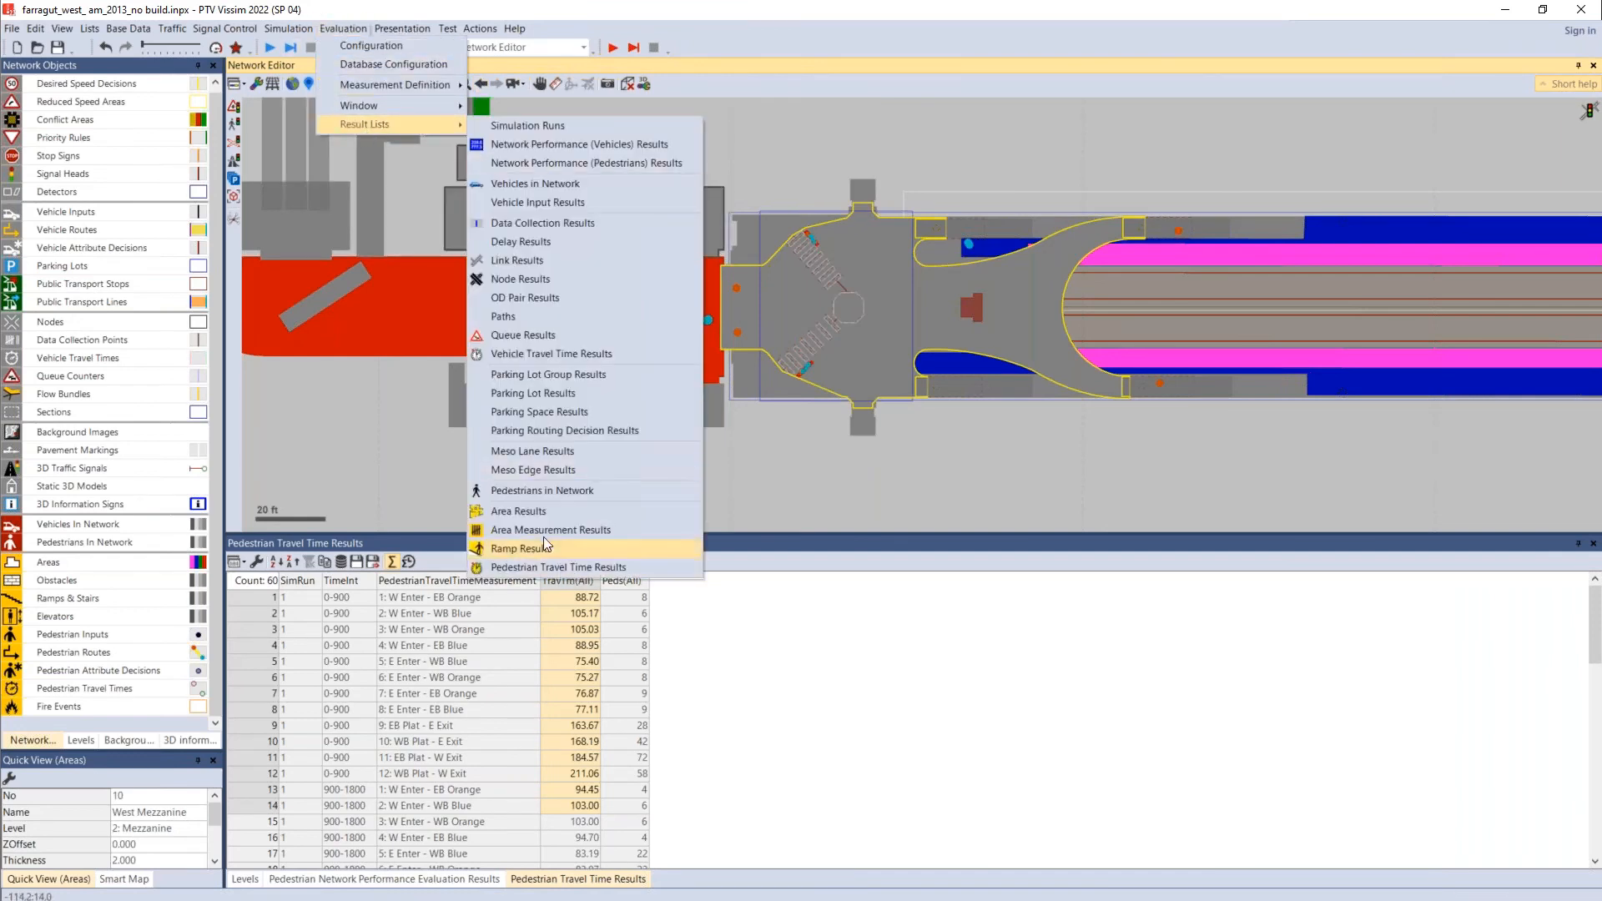
pyautogui.click(525, 510)
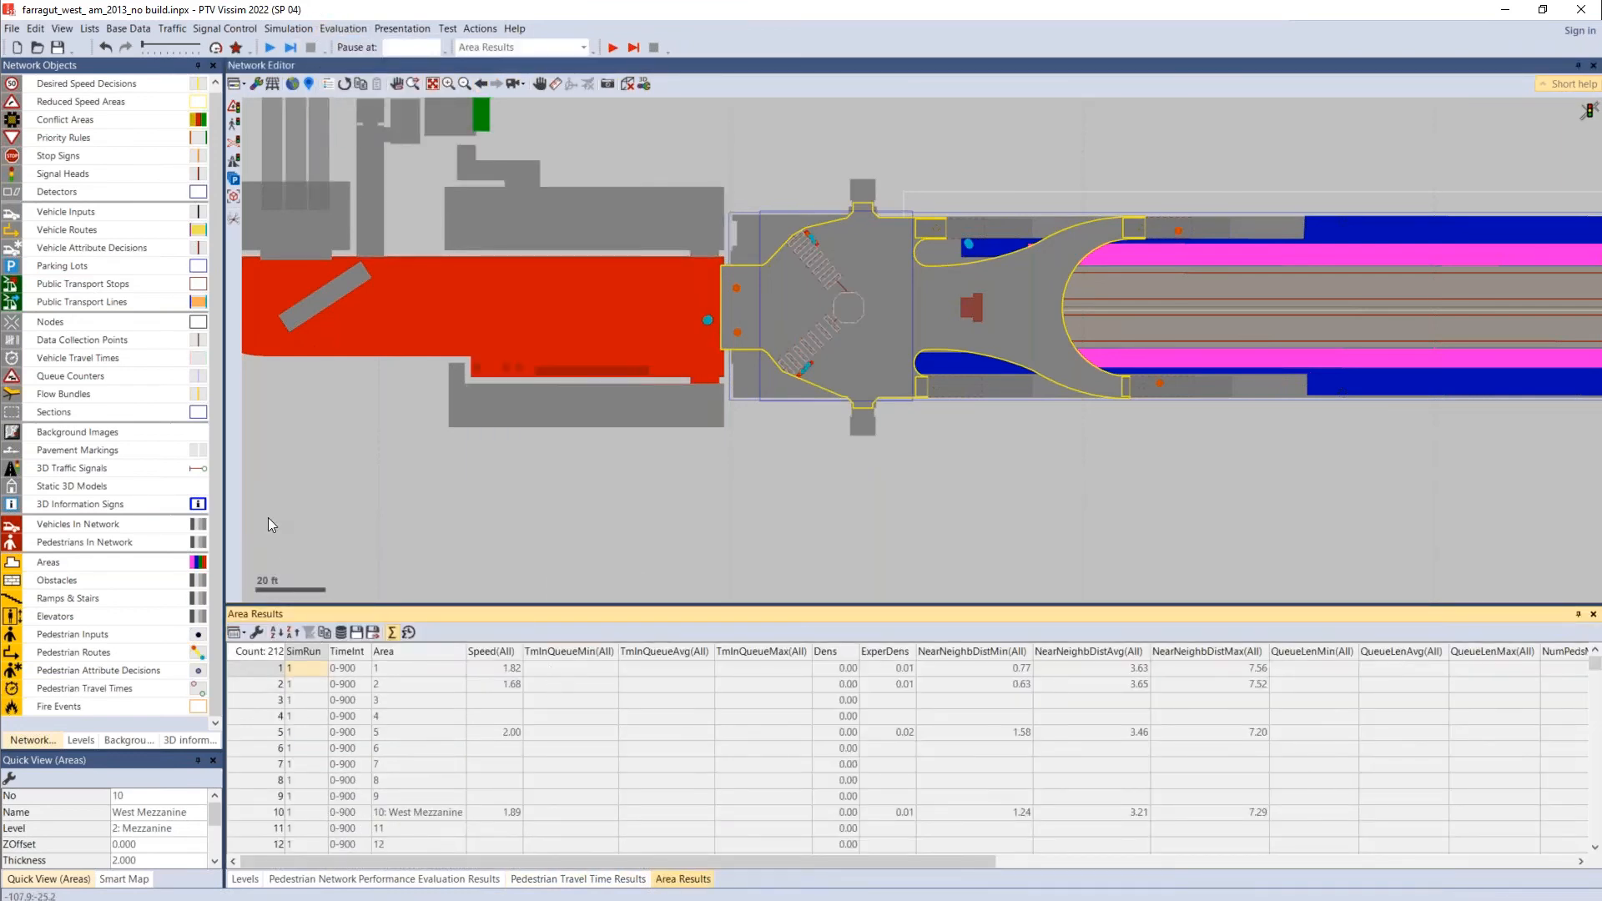
# Step: Show the Ramp Results list and look over the west mezzanine and entrance passage in the network
pyautogui.click(340, 30)
pyautogui.moveTo(373, 125)
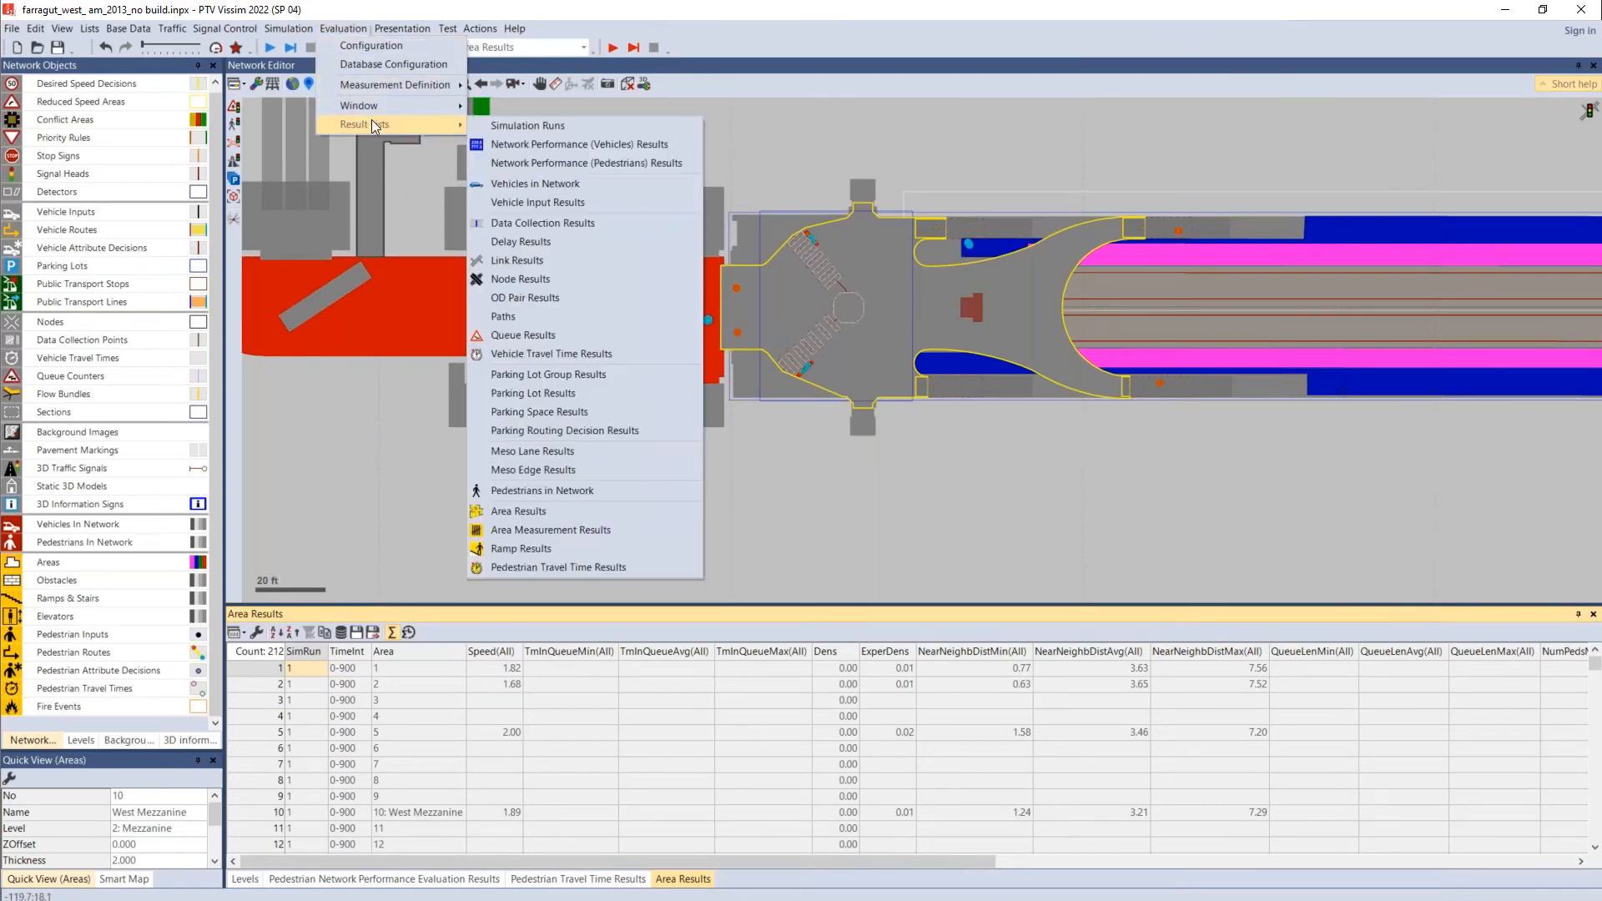
pyautogui.click(523, 549)
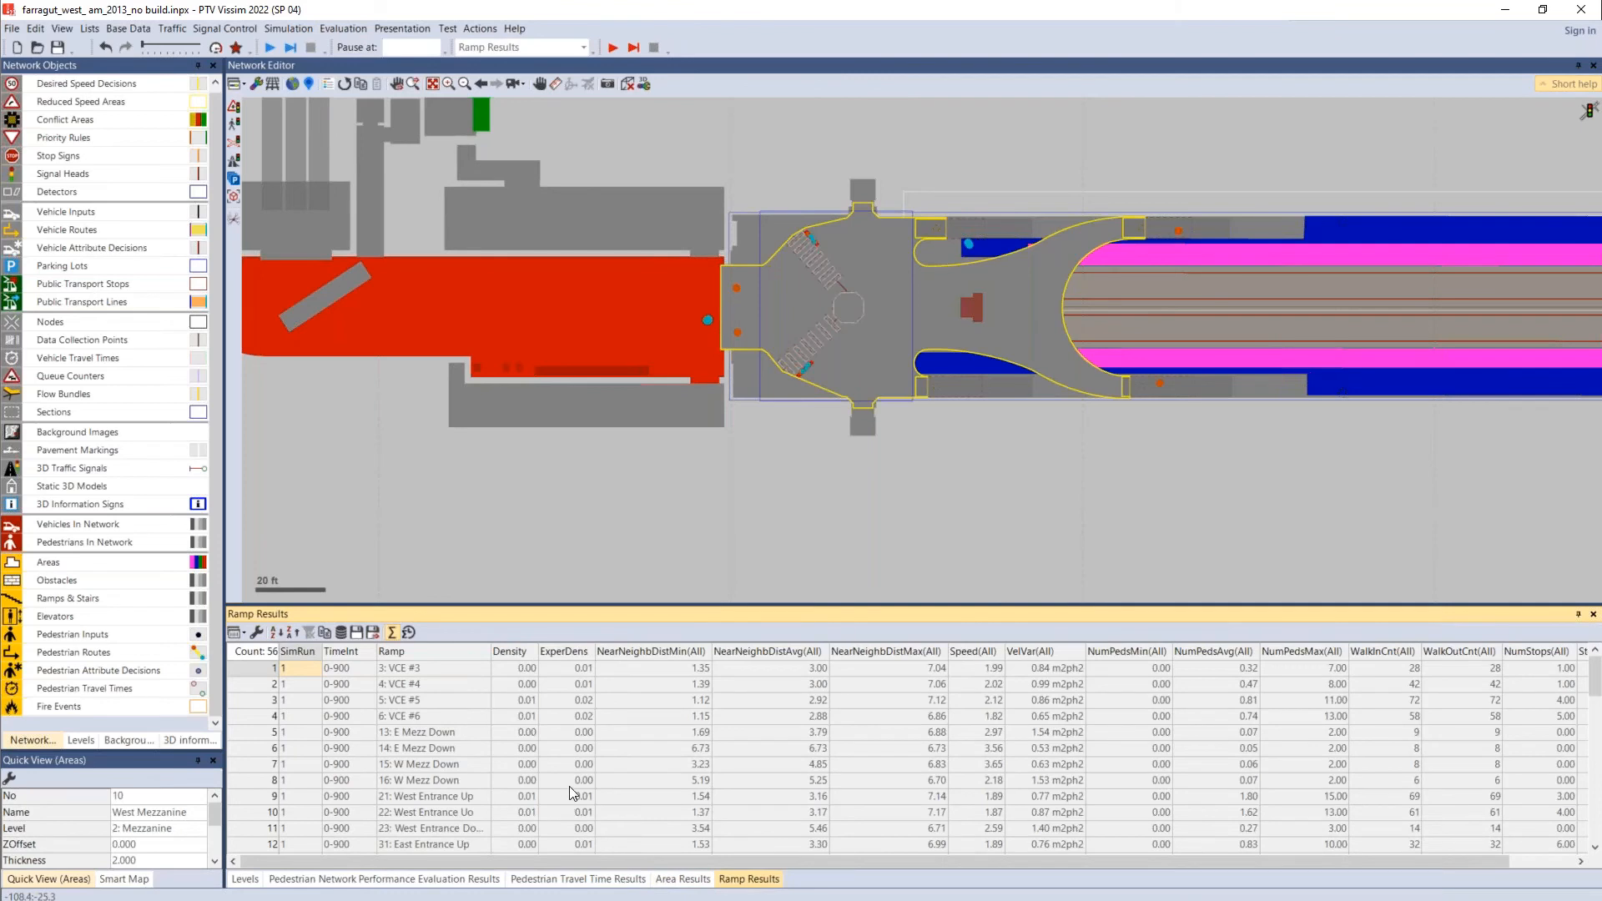
pyautogui.moveTo(1035, 574); pyautogui.dragTo(845, 563)
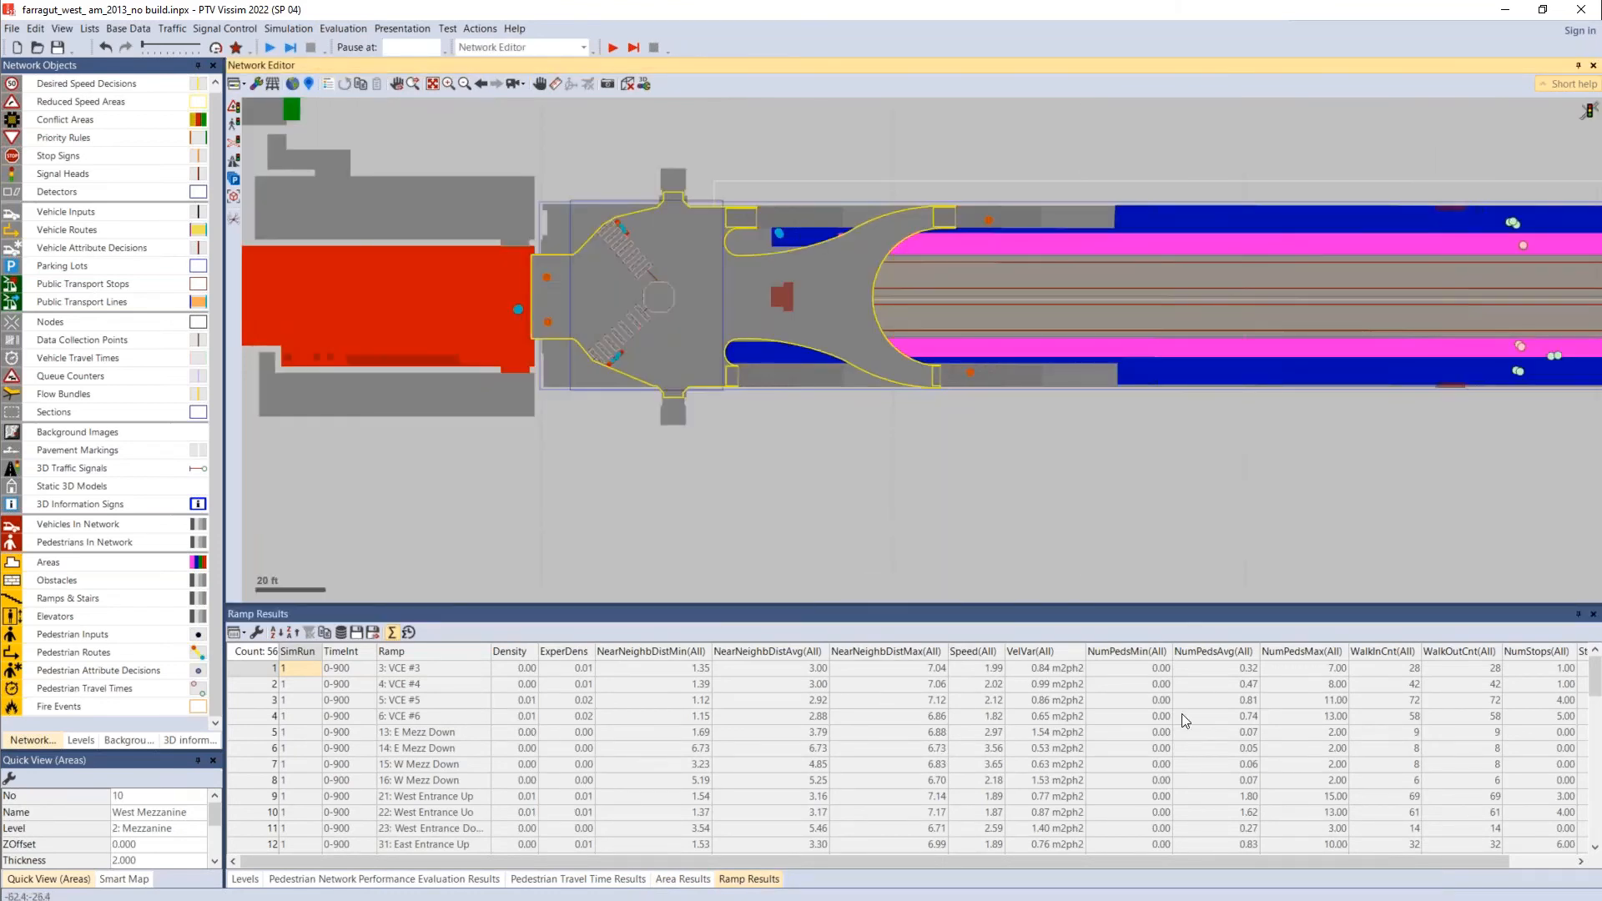
pyautogui.click(473, 482)
pyautogui.moveTo(473, 484); pyautogui.dragTo(689, 572)
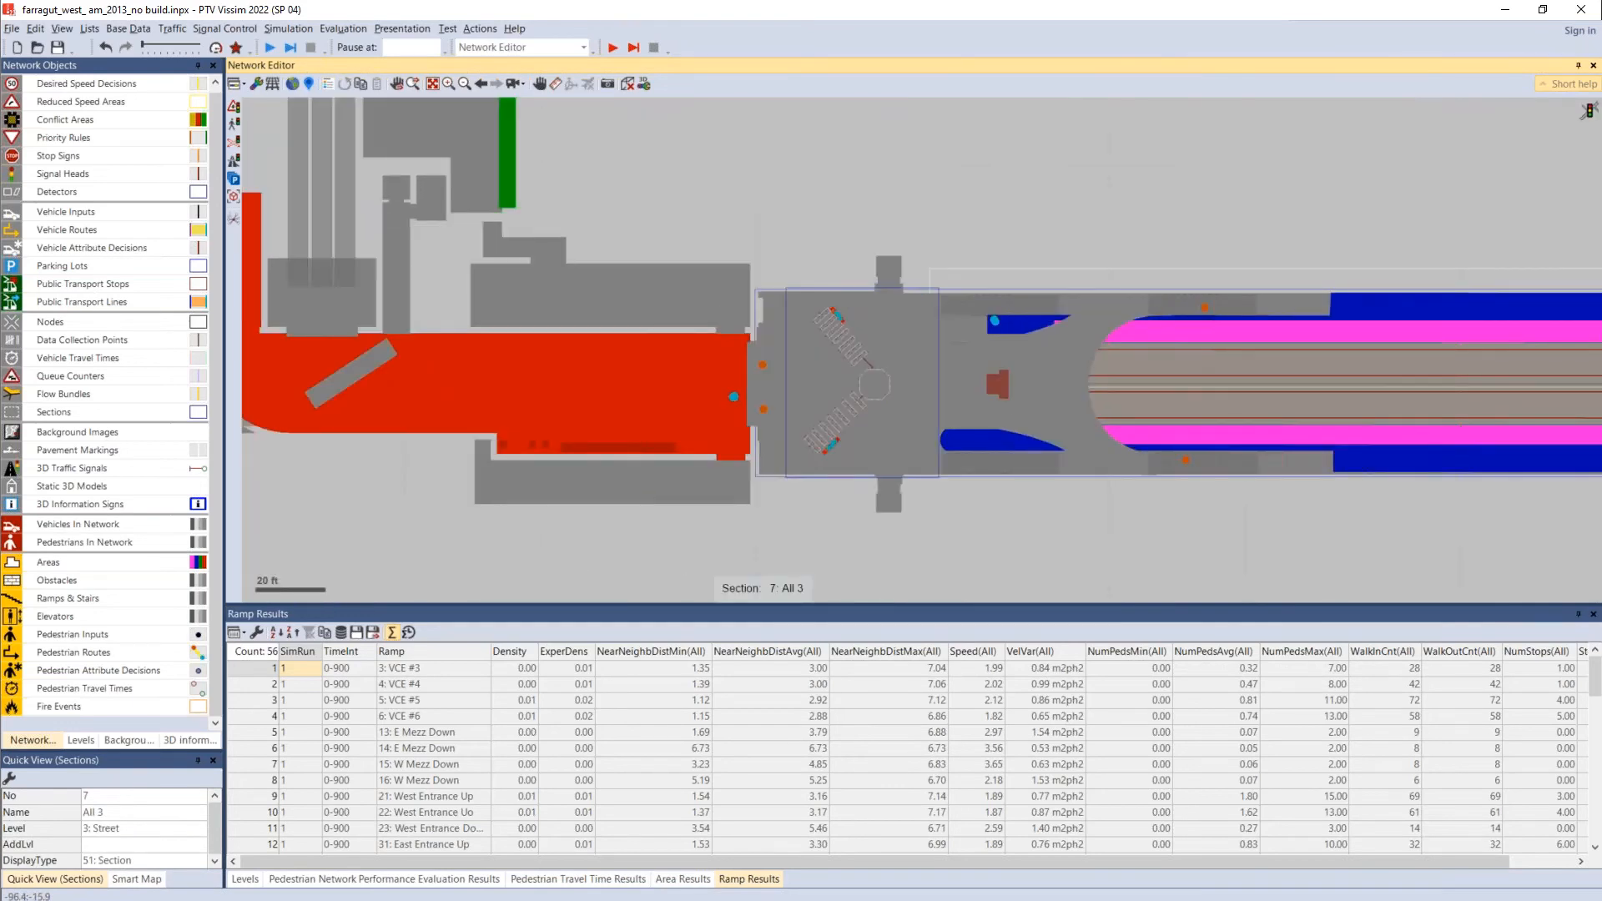
# Step: Switch to the presentation, advance it to the Heat Maps slide, and return to Vissim
pyautogui.hotkey('alt', 'Tab')
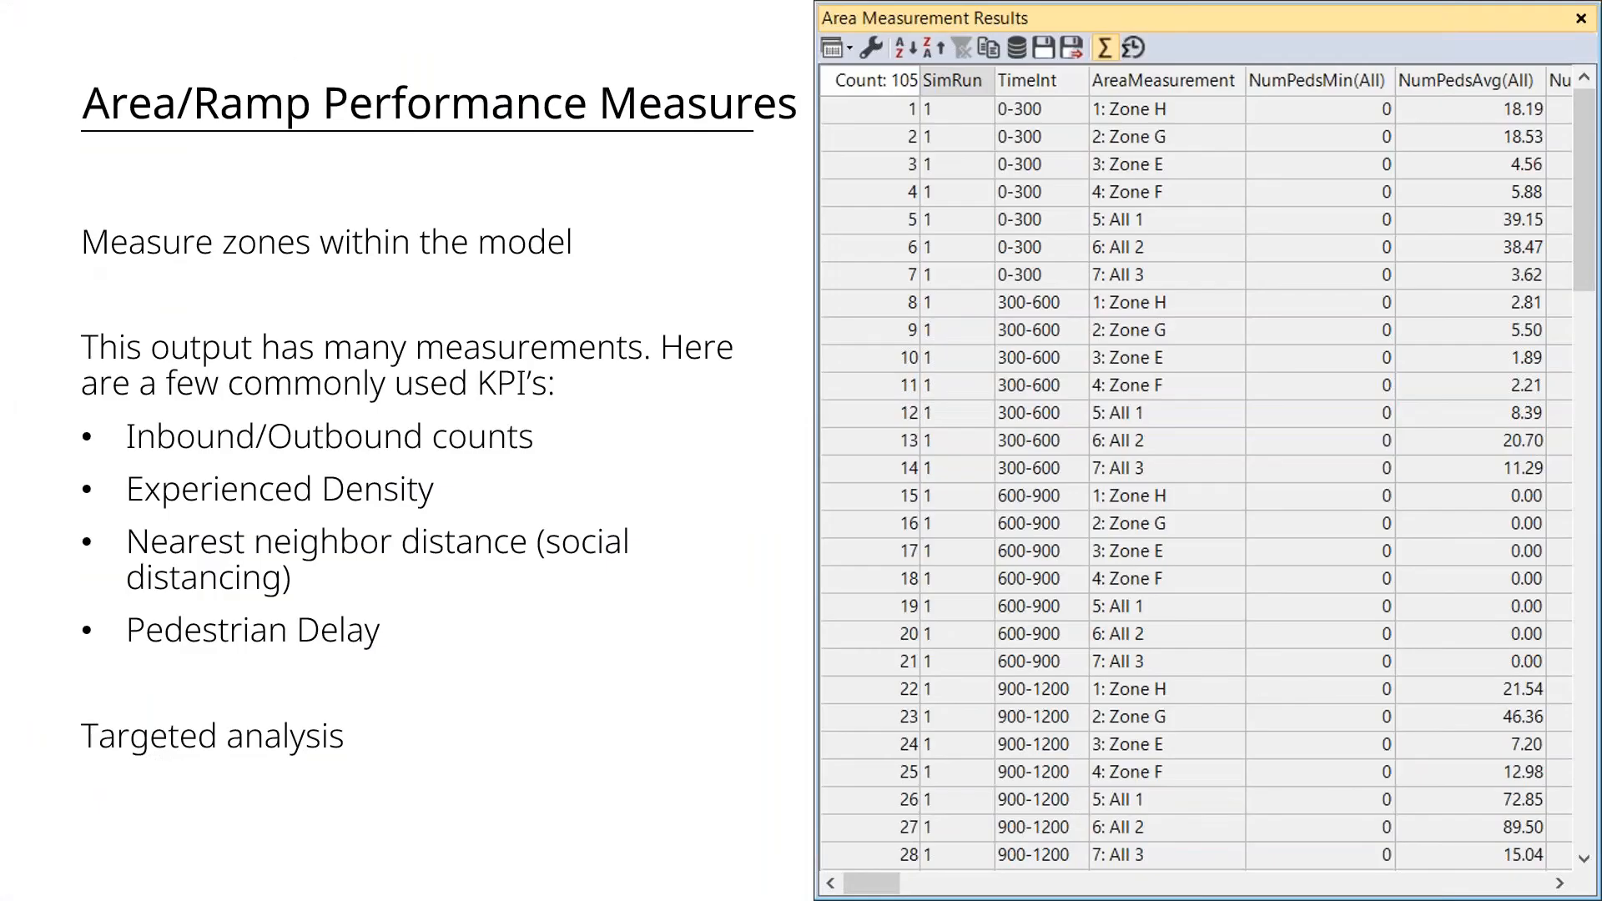
pyautogui.press('Right')
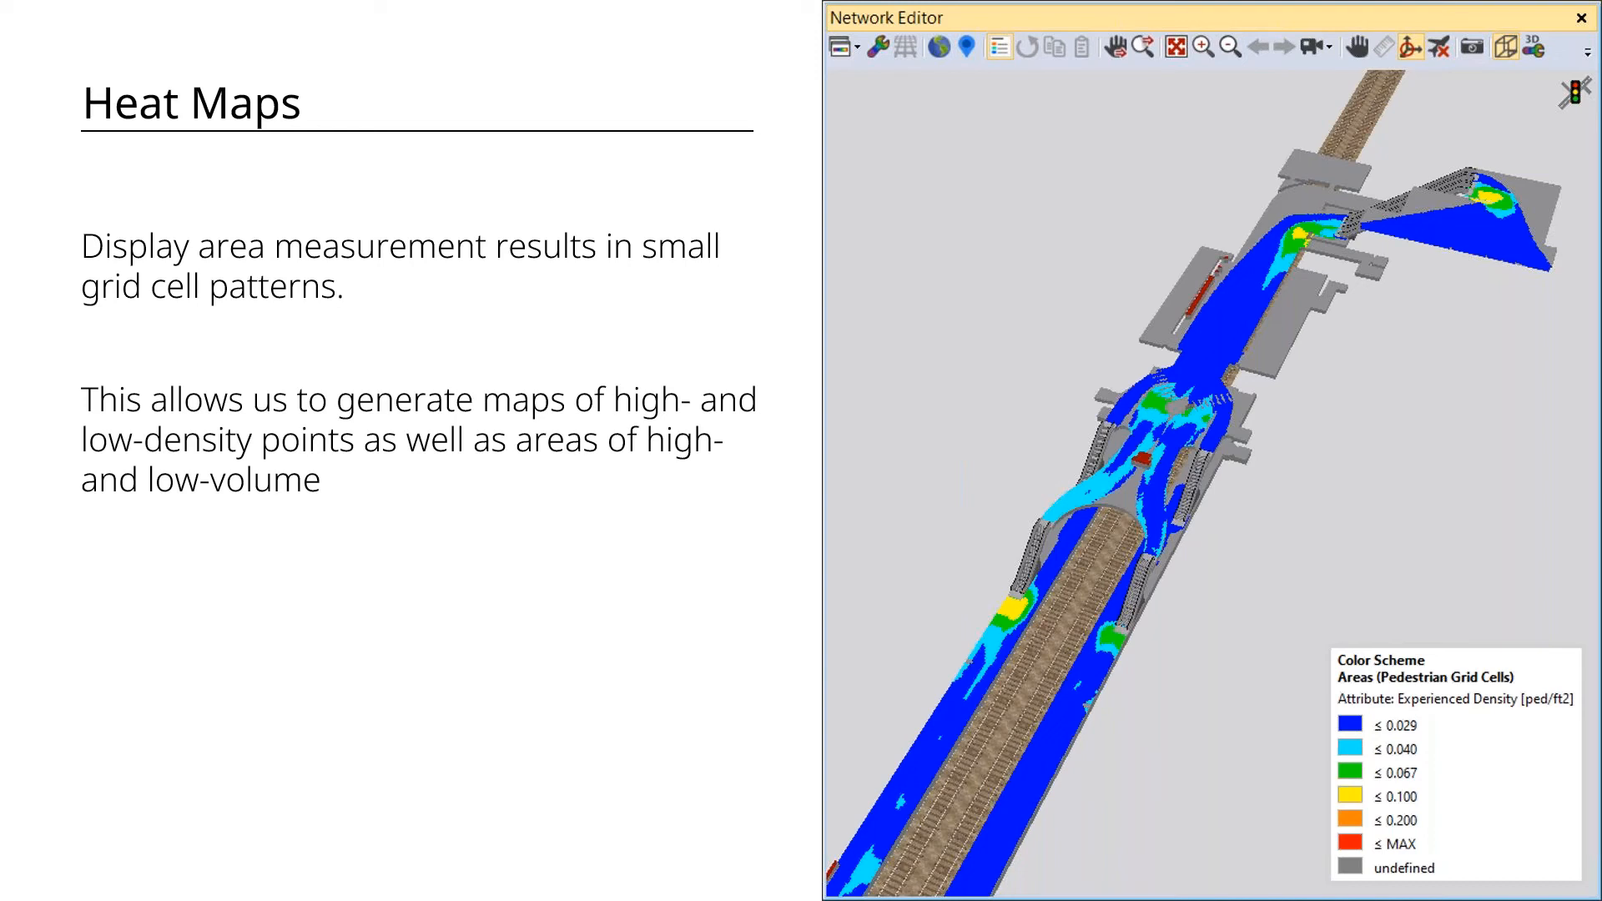
pyautogui.hotkey('alt', 'Tab')
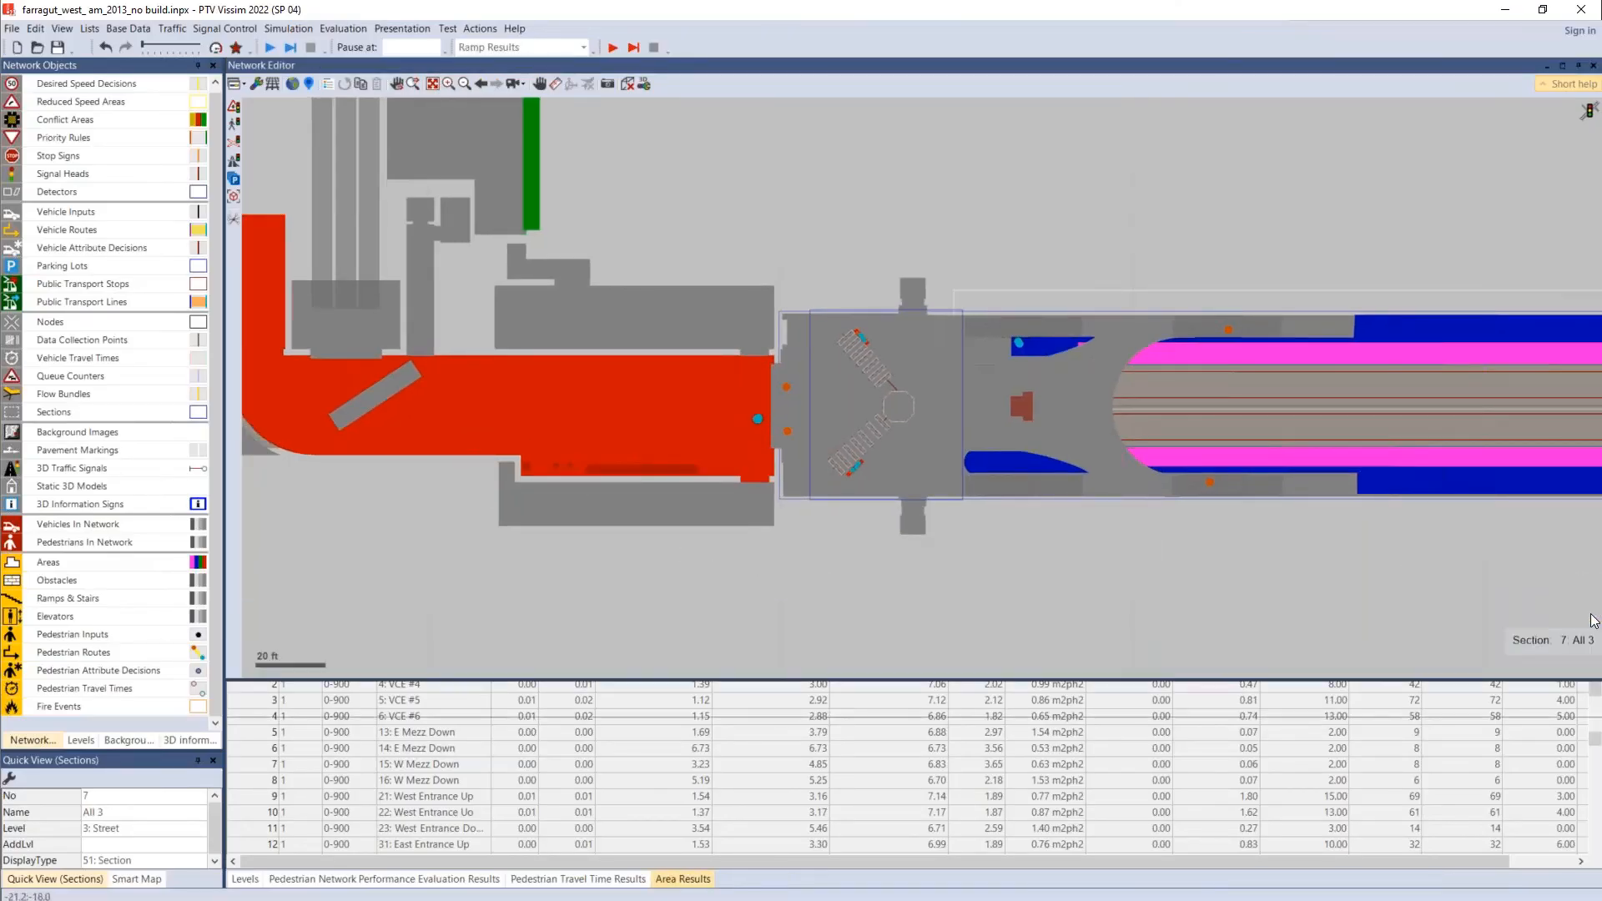
# Step: Close the ramp, area and pedestrian travel time results lists, leaving the pedestrian network performance results open
pyautogui.click(1593, 614)
pyautogui.click(1594, 691)
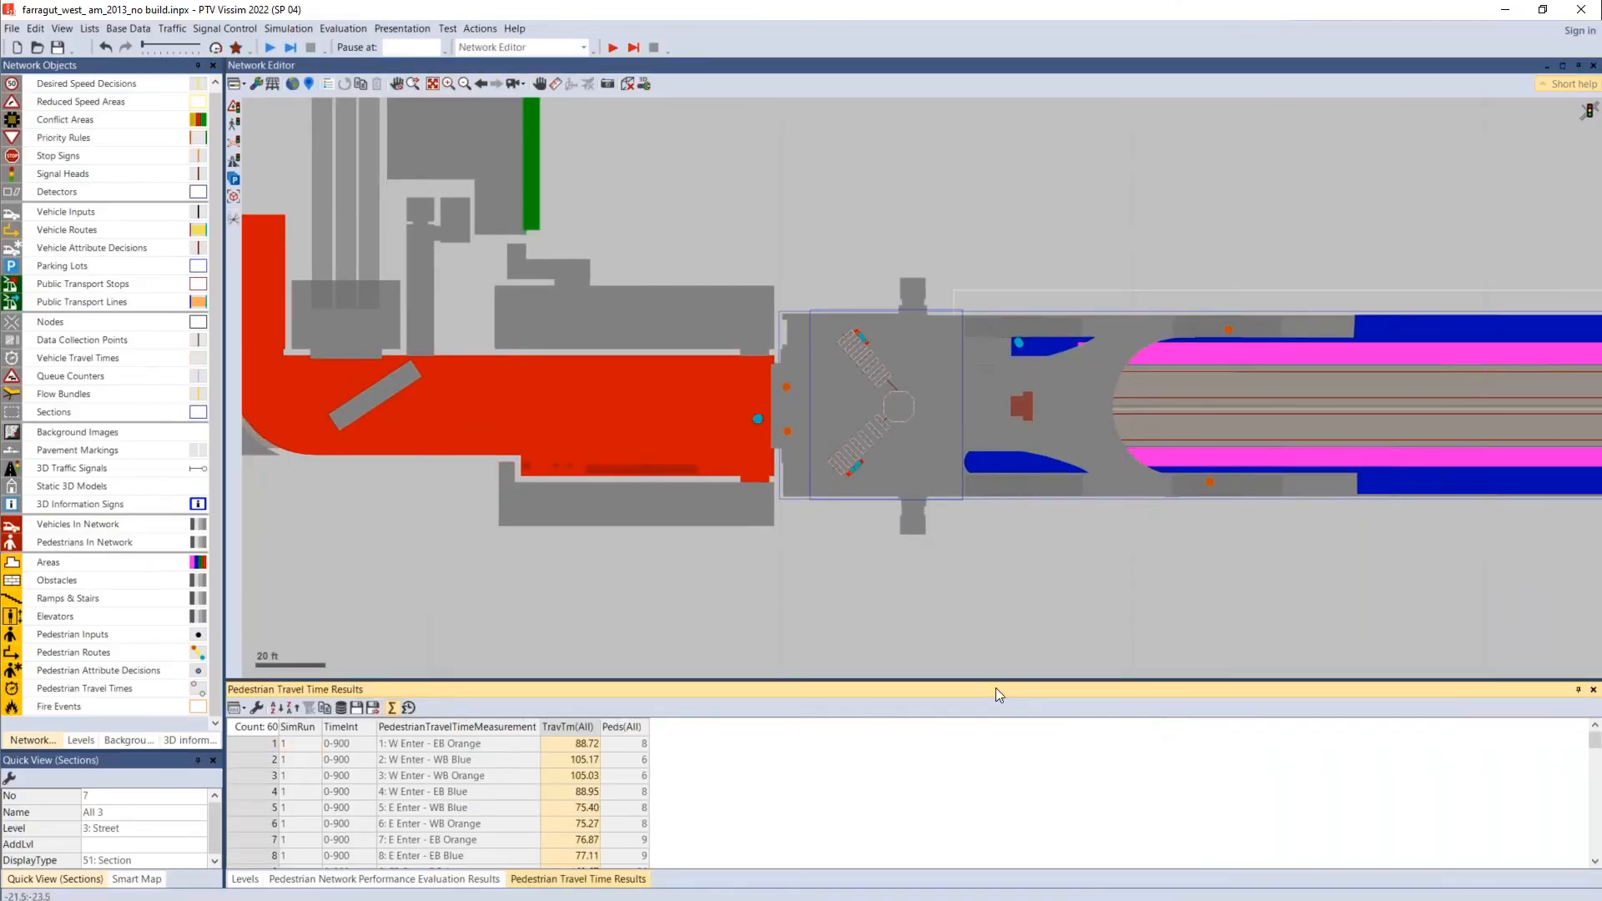
pyautogui.click(1594, 691)
# Step: Apply the Experienced Density layout to the network and take a closer look at the grid cells in the west passage
pyautogui.click(236, 83)
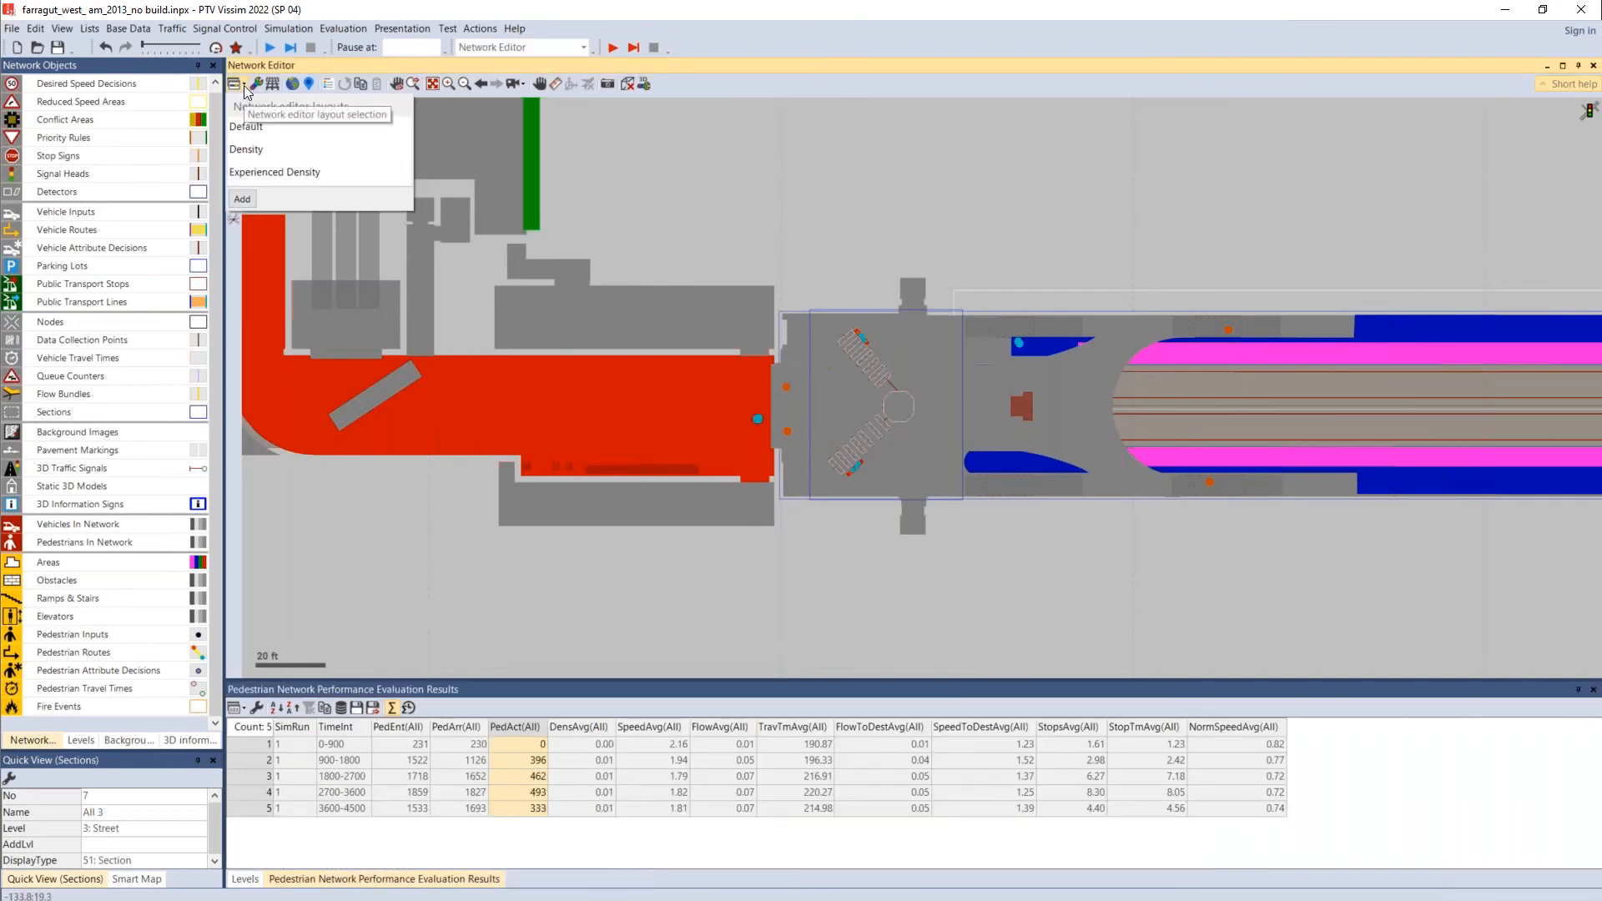
pyautogui.click(267, 174)
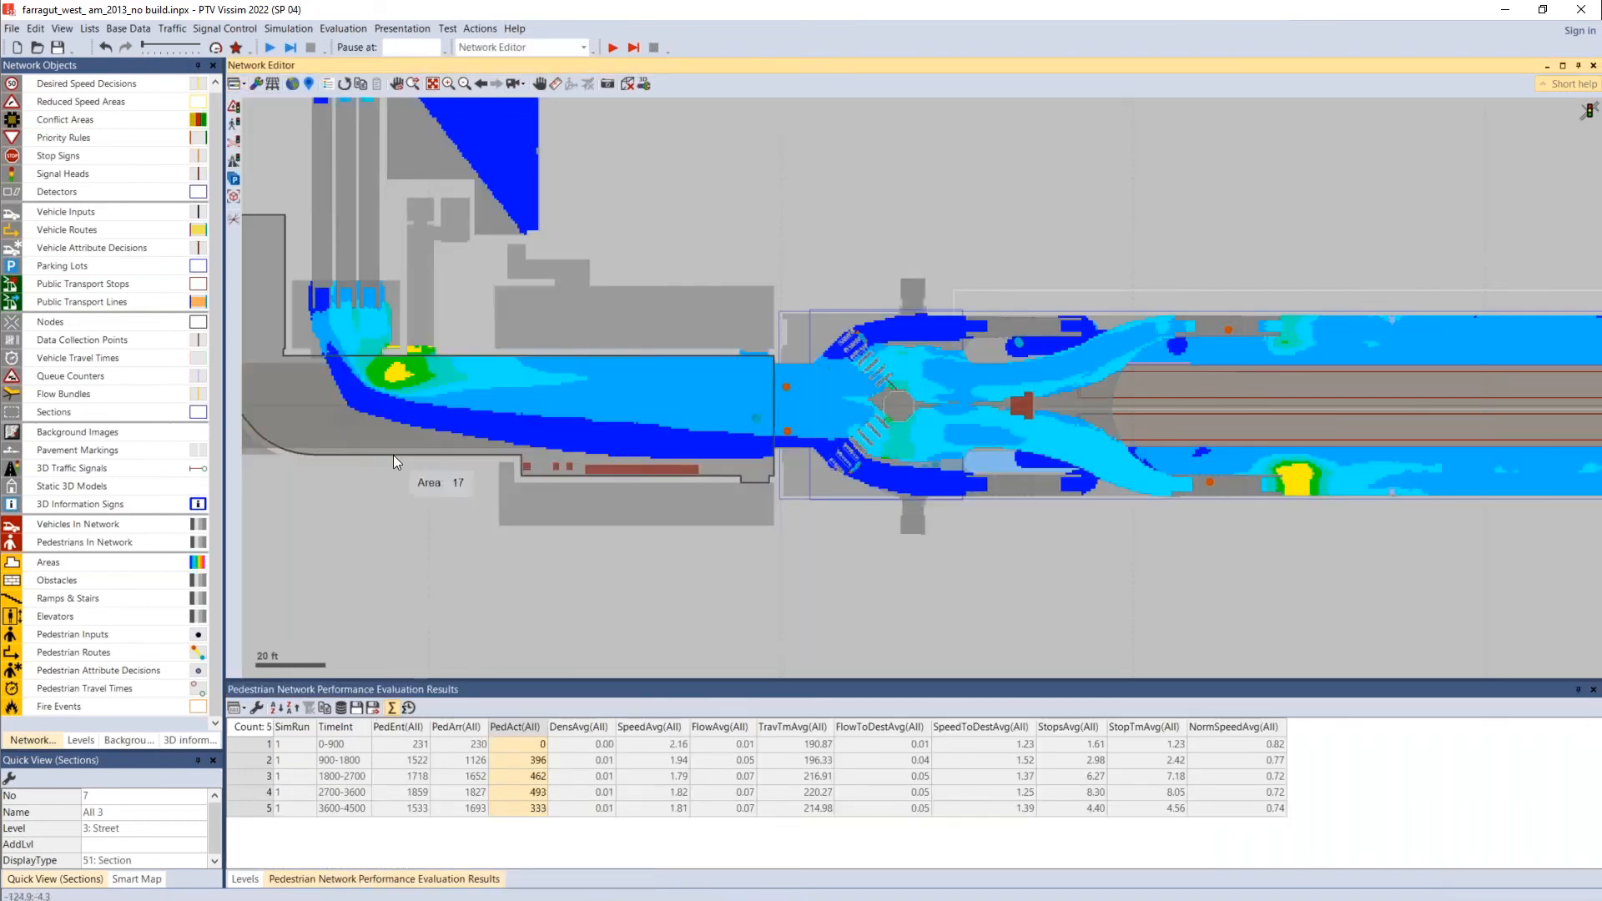
pyautogui.moveTo(549, 543); pyautogui.dragTo(637, 560)
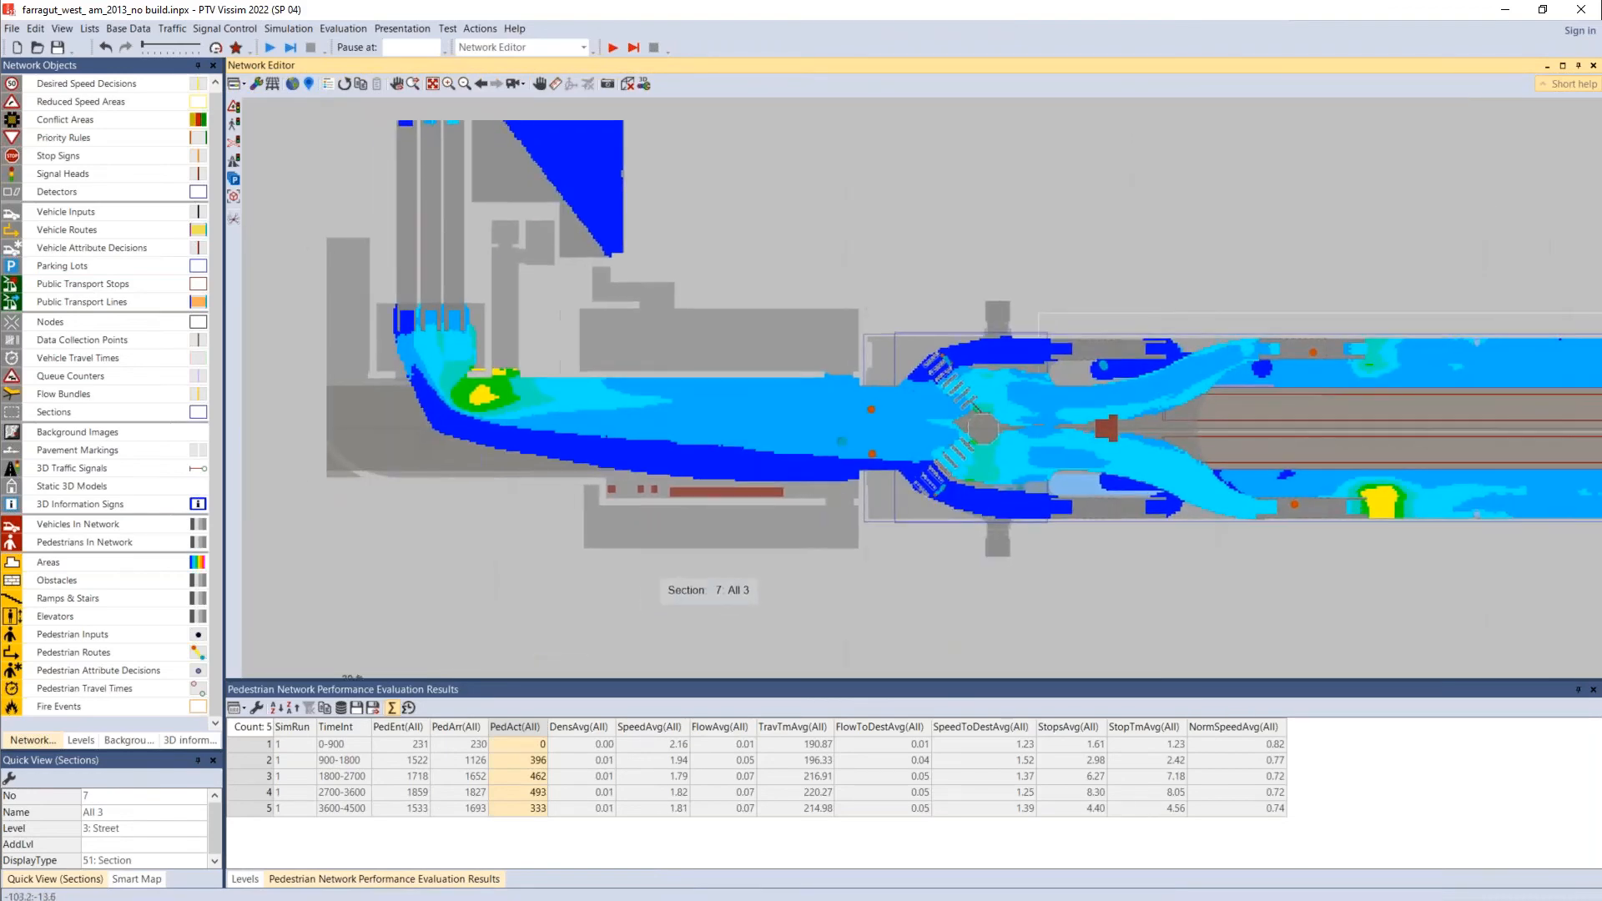
pyautogui.scroll(1, 671, 403)
pyautogui.scroll(3, 677, 395)
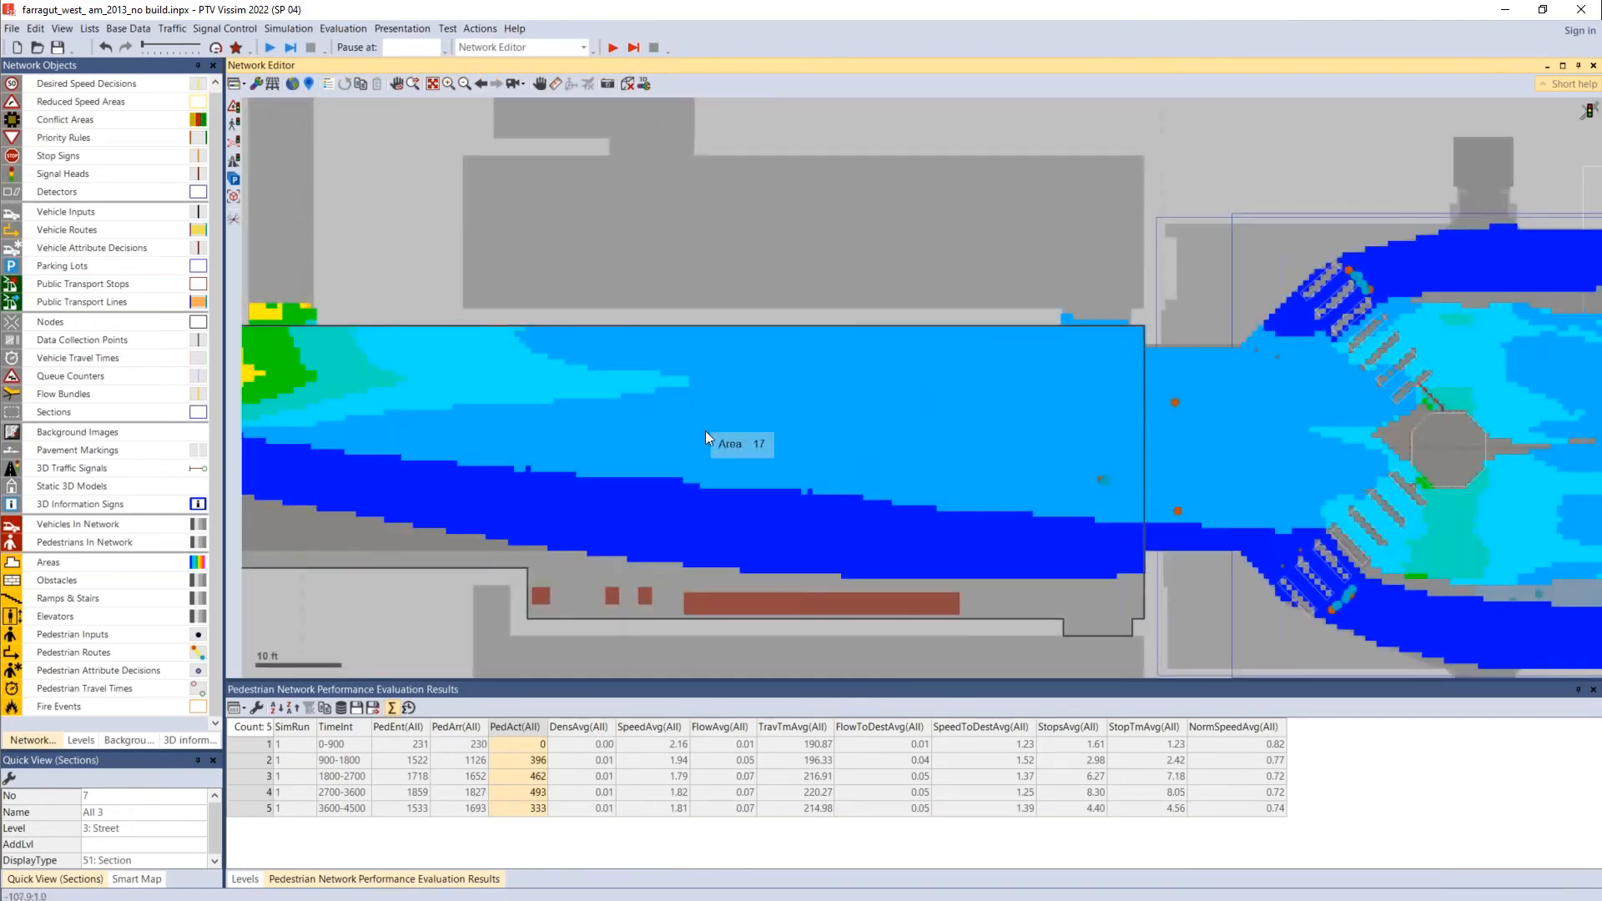
# Step: Inspect the cell size and range of influence of the Pedestrian Grid Cells in the evaluation configuration, discarding any changes
pyautogui.click(345, 29)
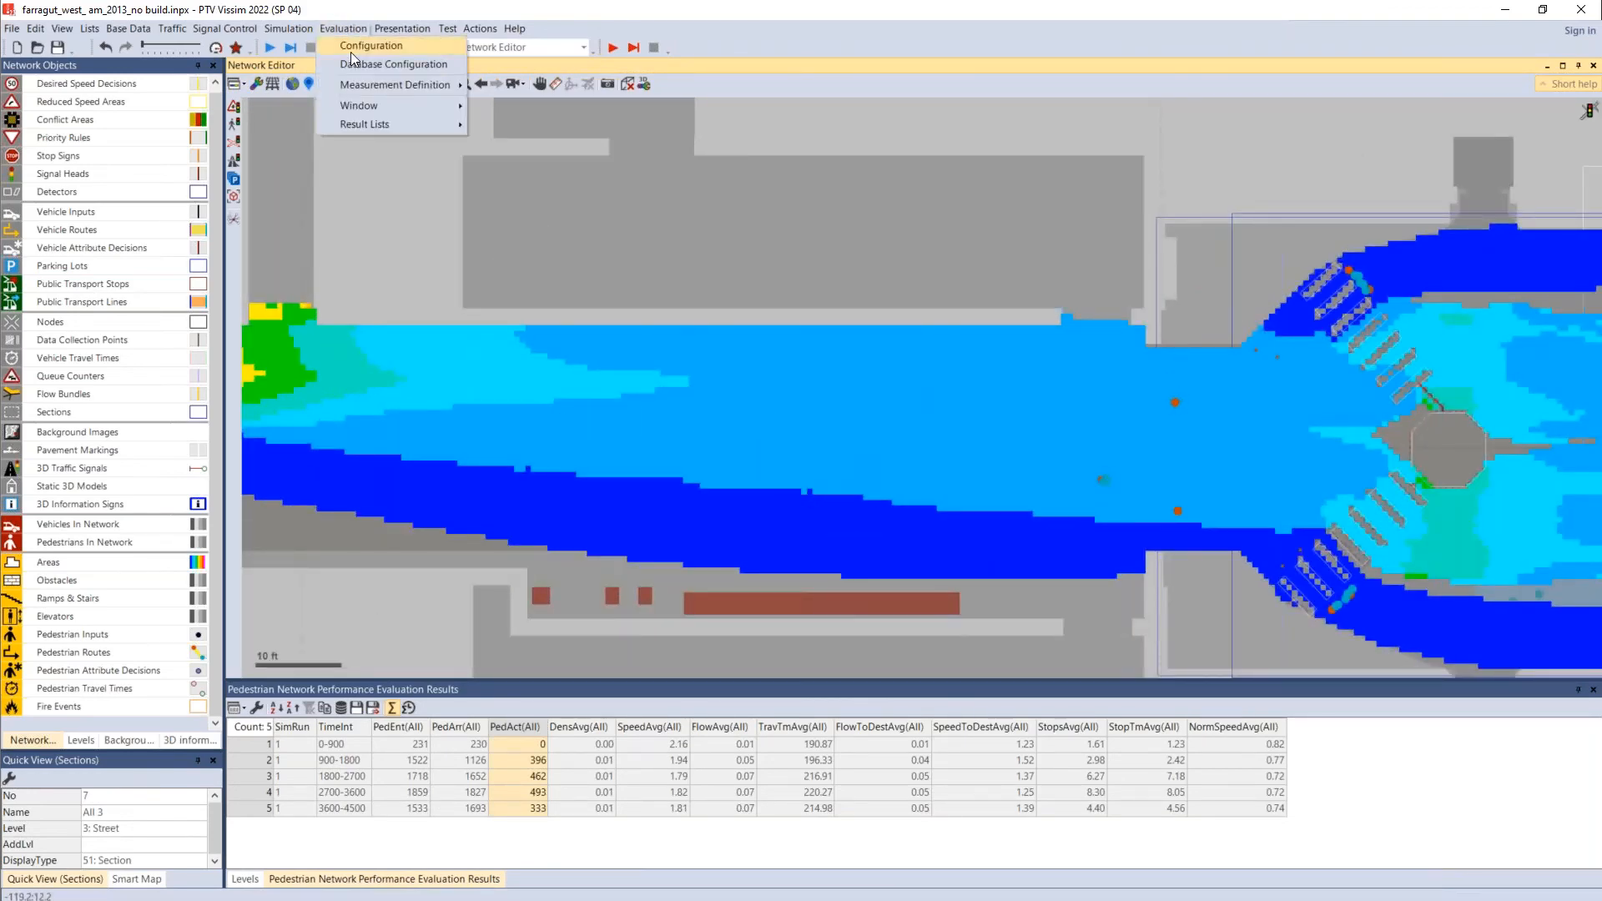
pyautogui.click(369, 49)
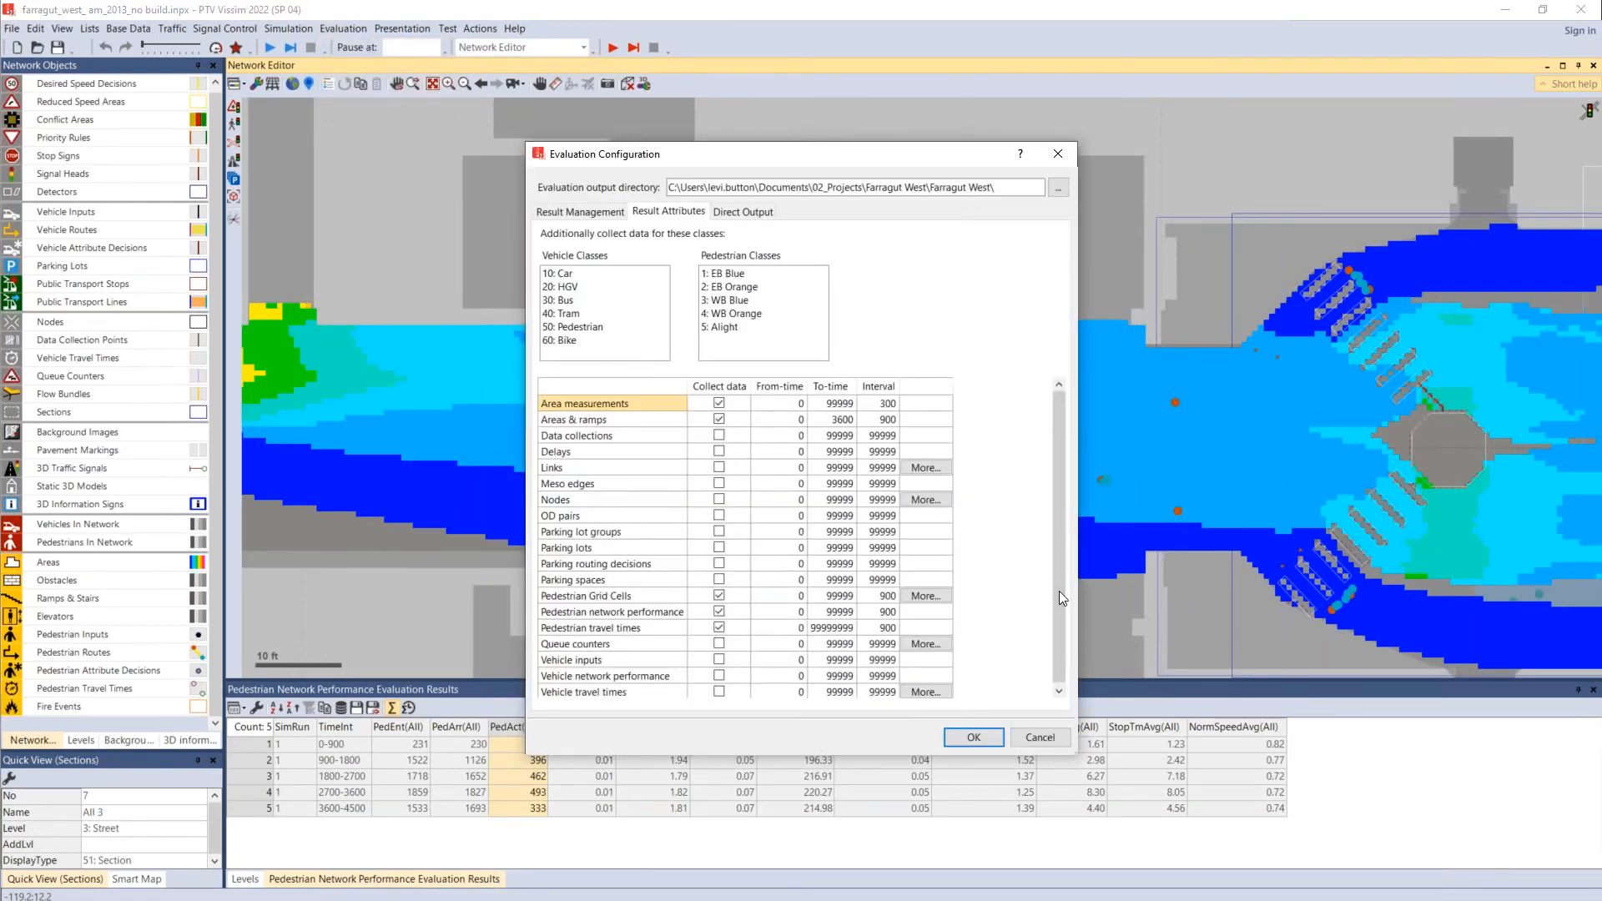
pyautogui.click(911, 593)
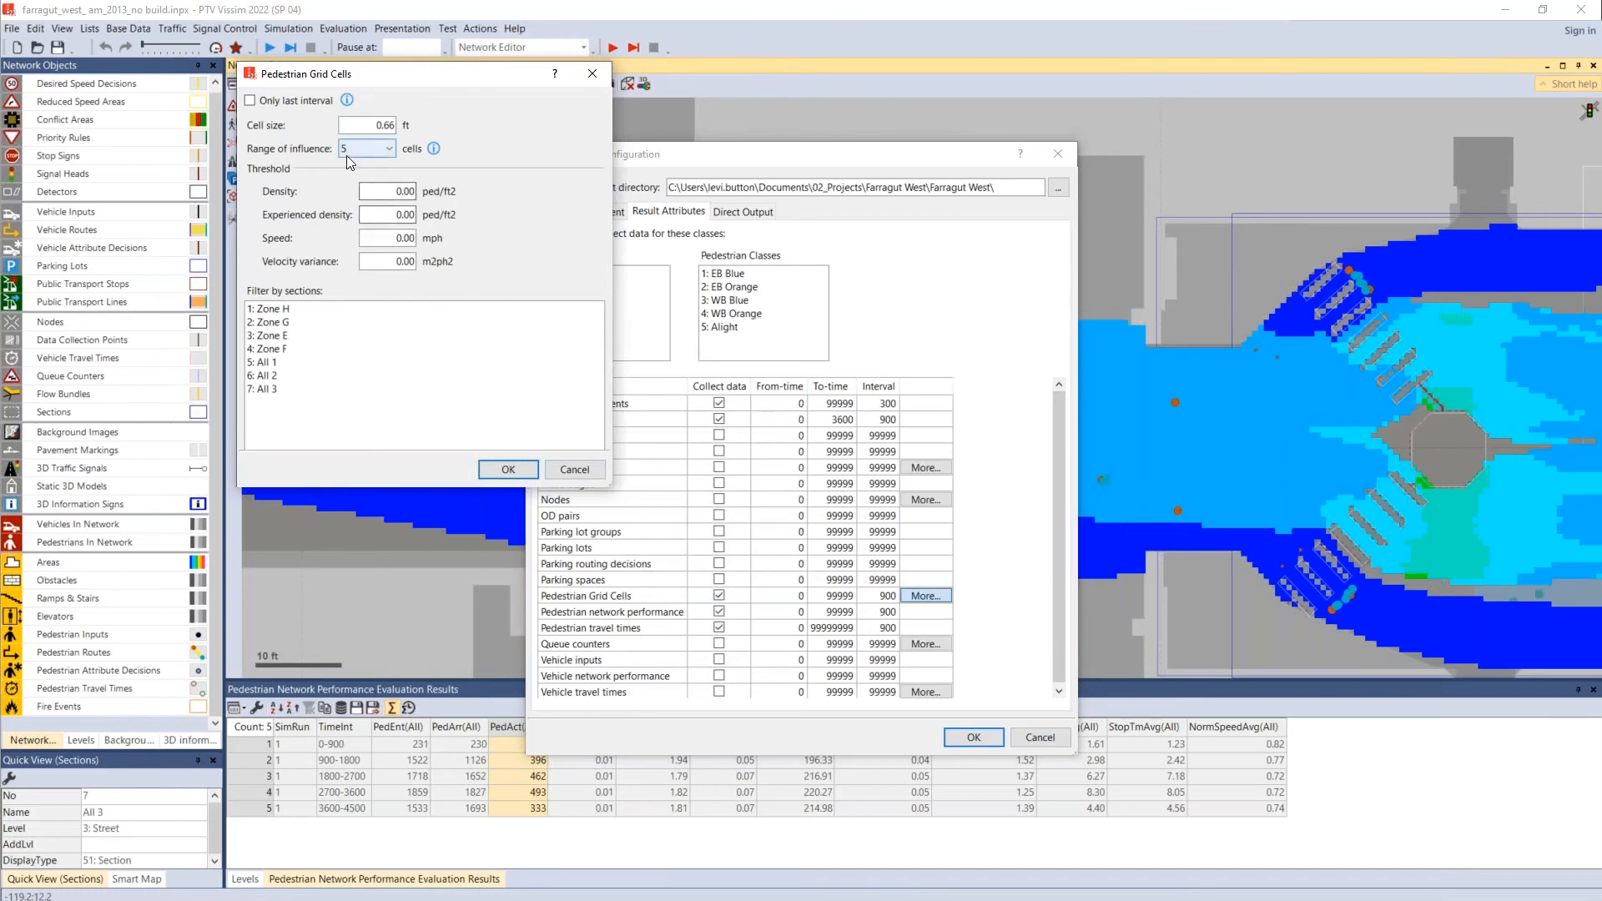
pyautogui.doubleClick(354, 127)
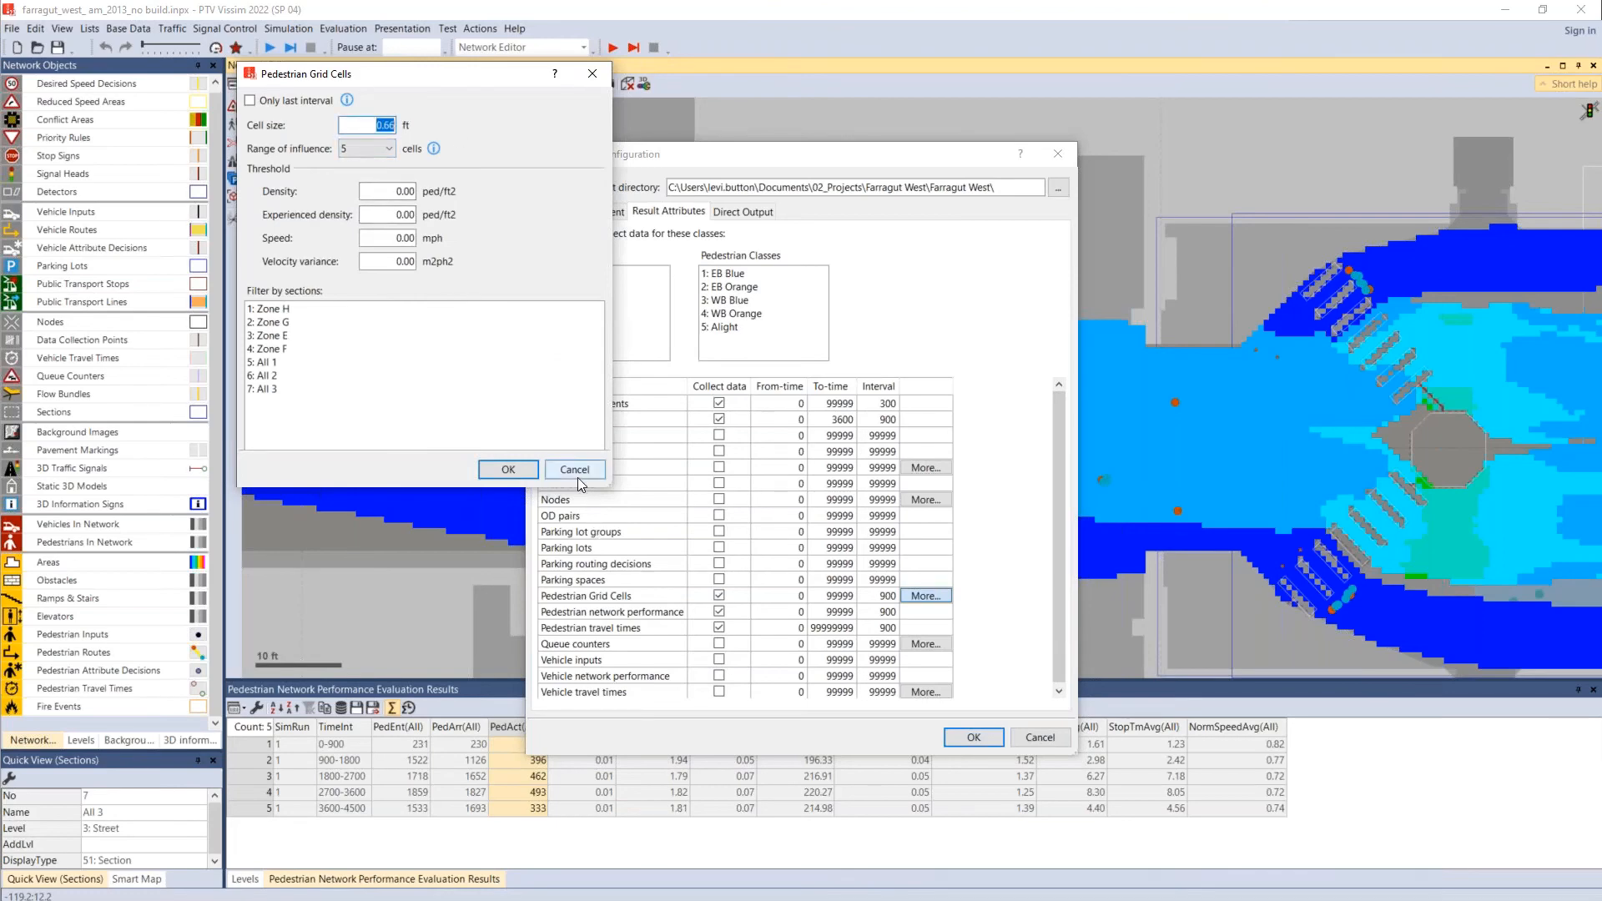
pyautogui.click(574, 470)
pyautogui.click(1037, 741)
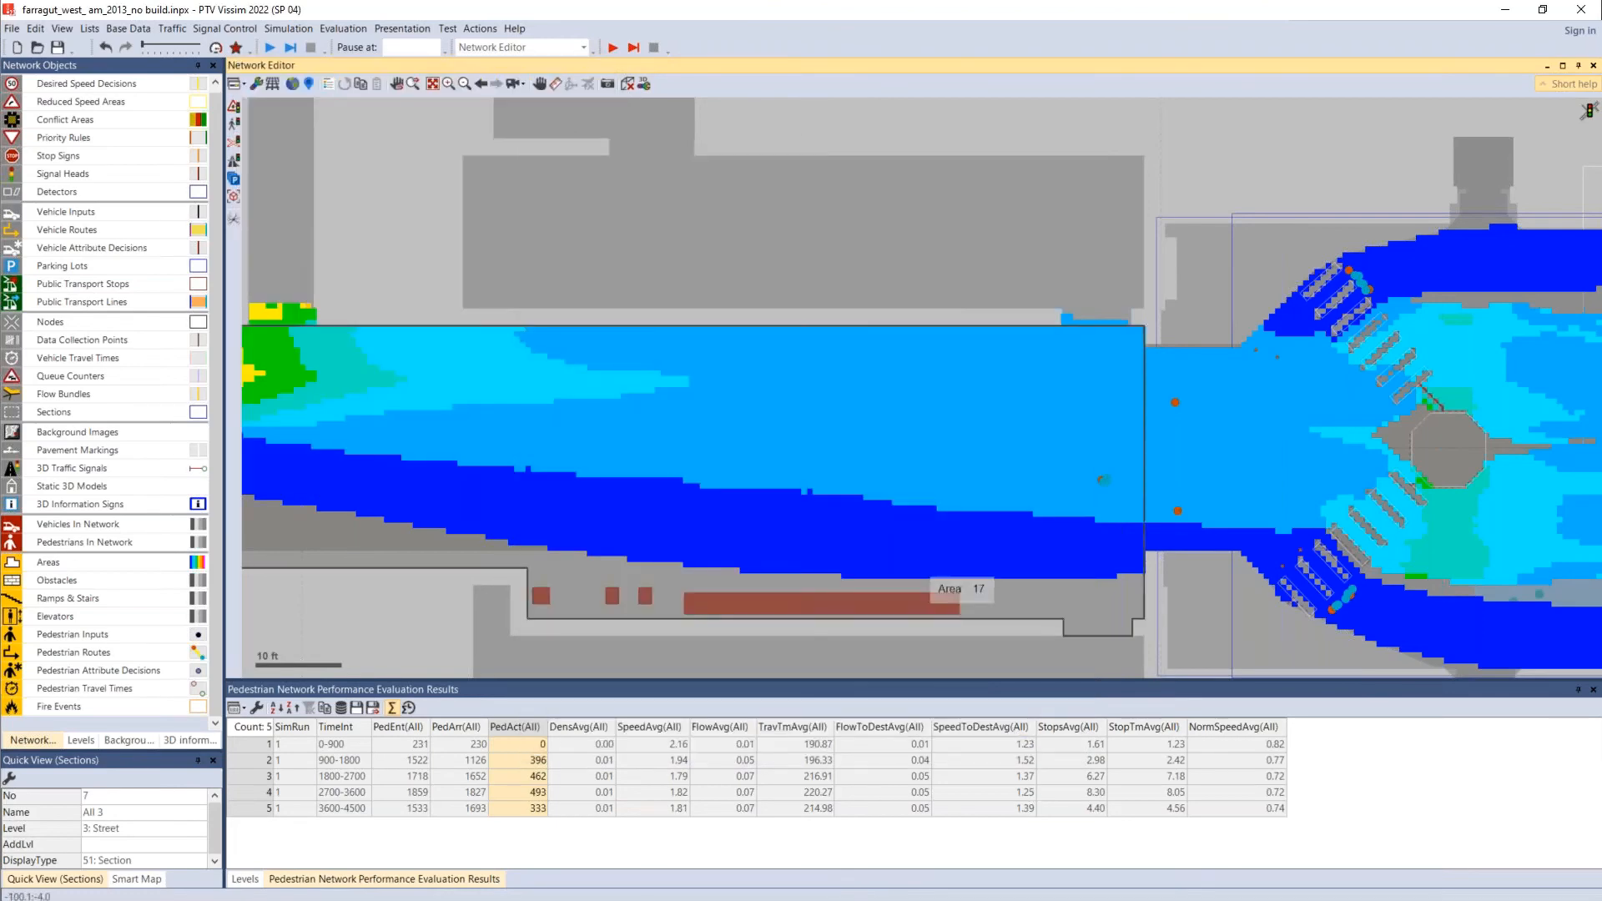
# Step: Examine the 2D experienced density heat map from the west passage across the mezzanine to the platforms
pyautogui.moveTo(864, 526); pyautogui.dragTo(615, 390)
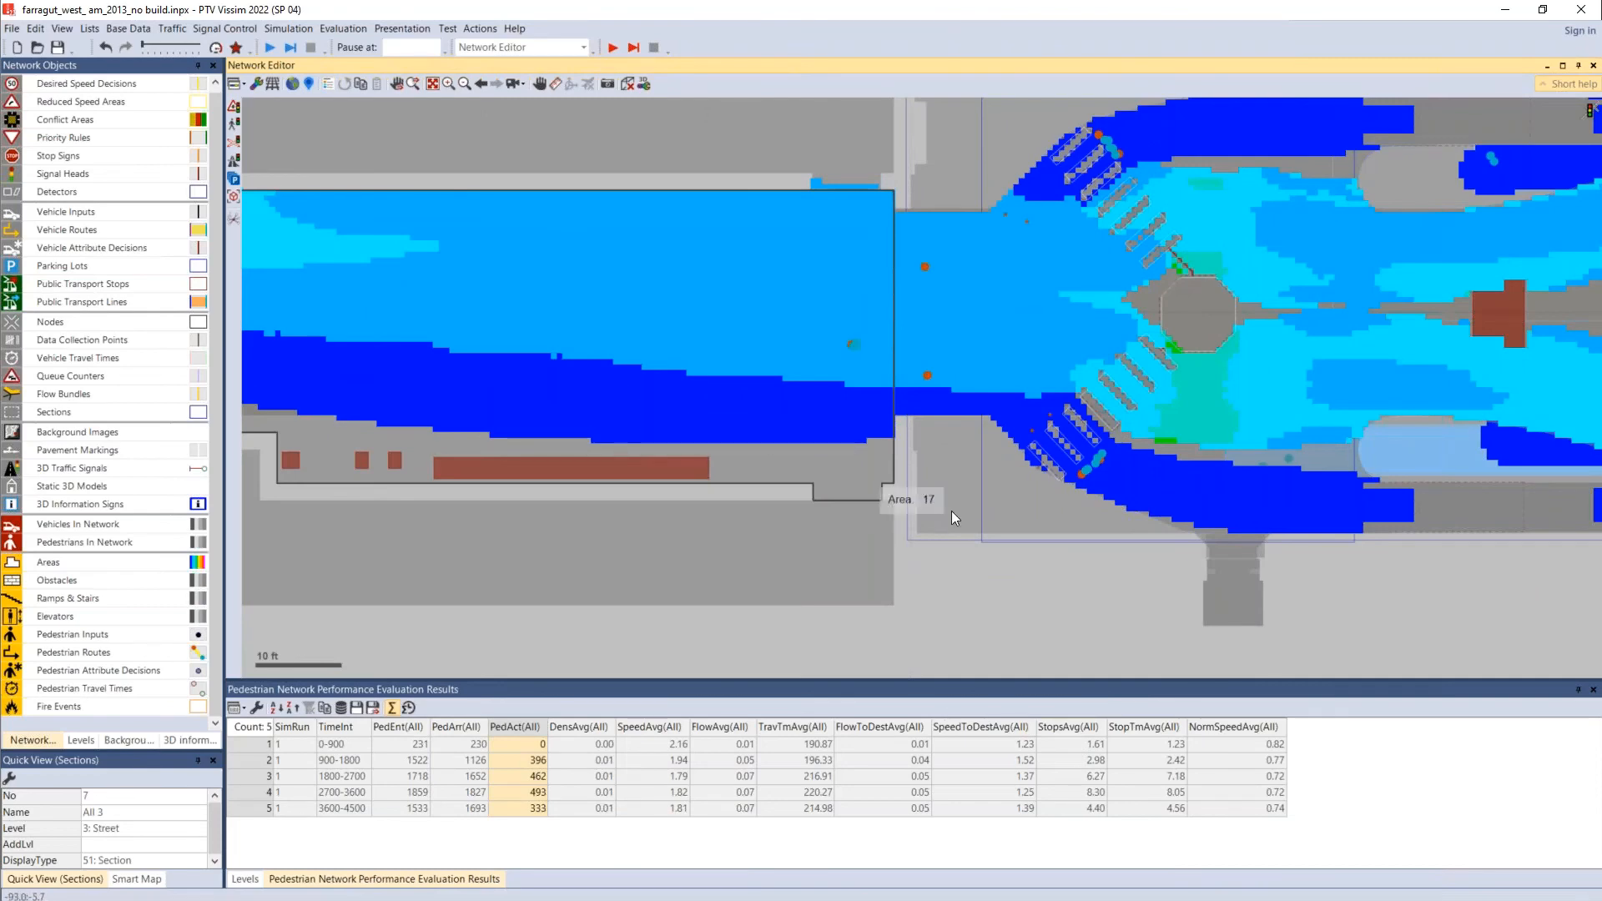
pyautogui.moveTo(1028, 501); pyautogui.dragTo(561, 523)
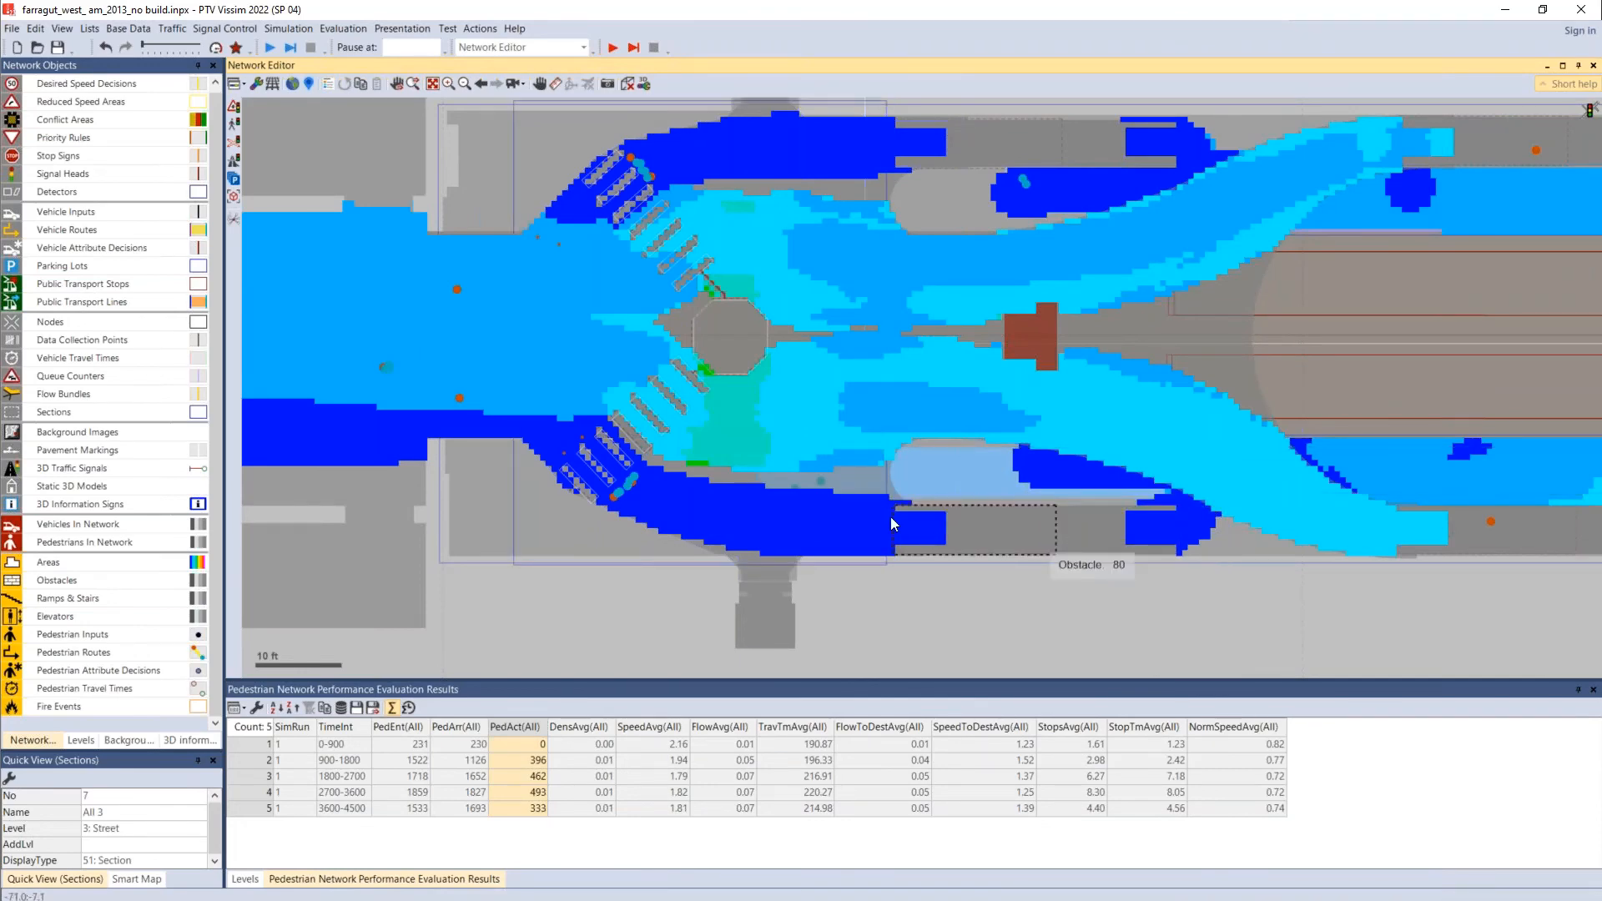
pyautogui.moveTo(889, 518); pyautogui.dragTo(556, 484)
pyautogui.moveTo(1156, 547); pyautogui.dragTo(745, 524)
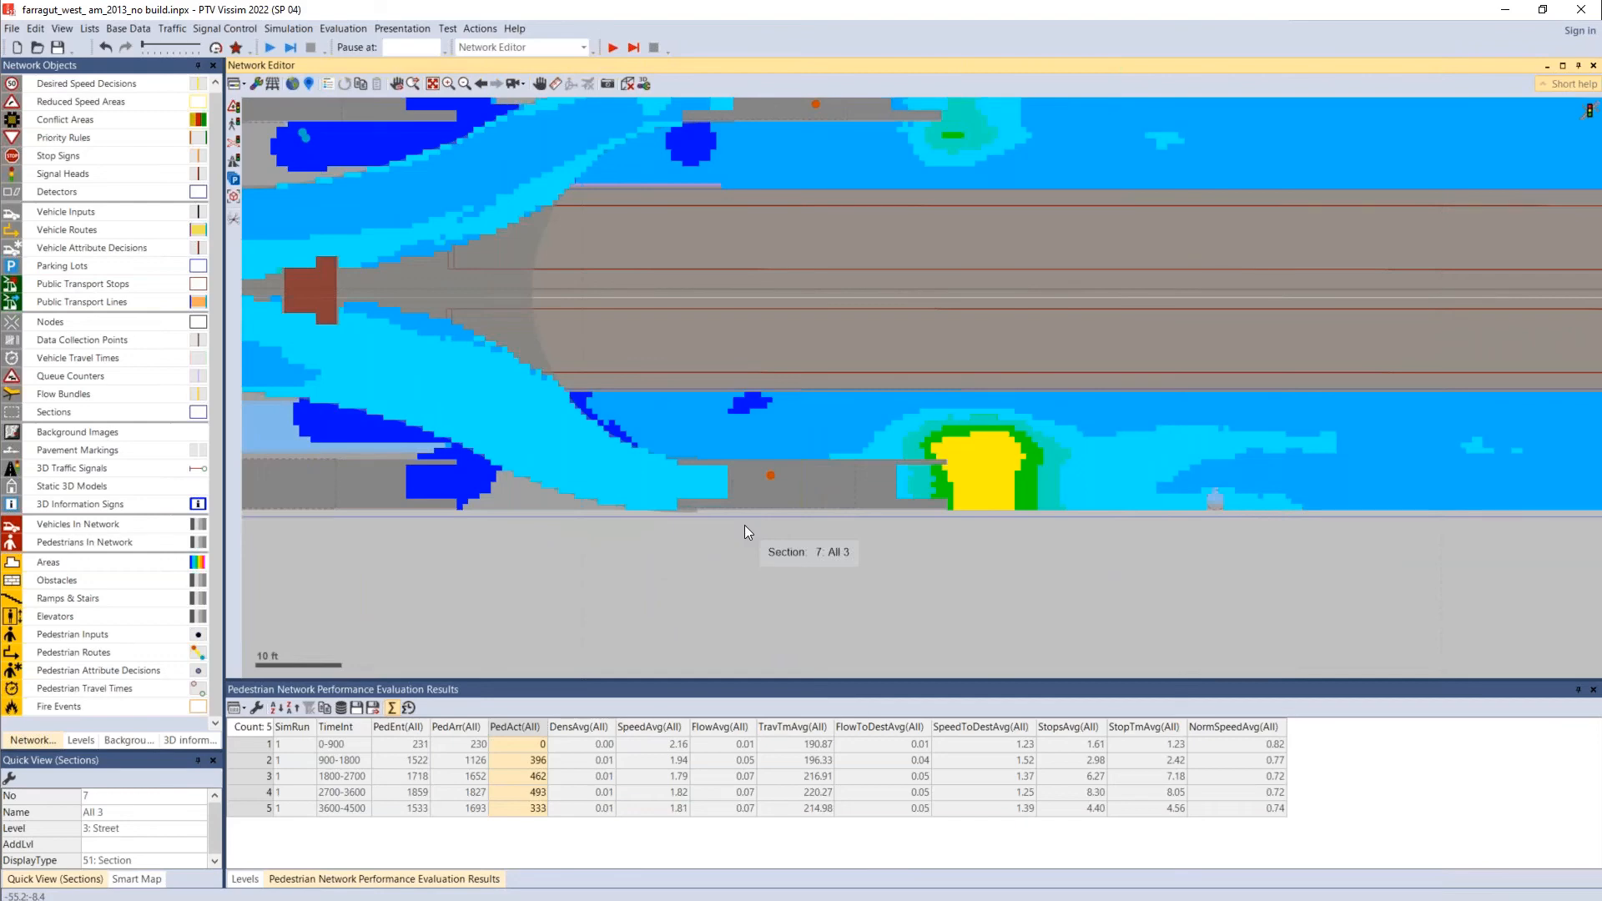
pyautogui.moveTo(767, 524); pyautogui.dragTo(1429, 593)
pyautogui.scroll(-2, 1410, 588)
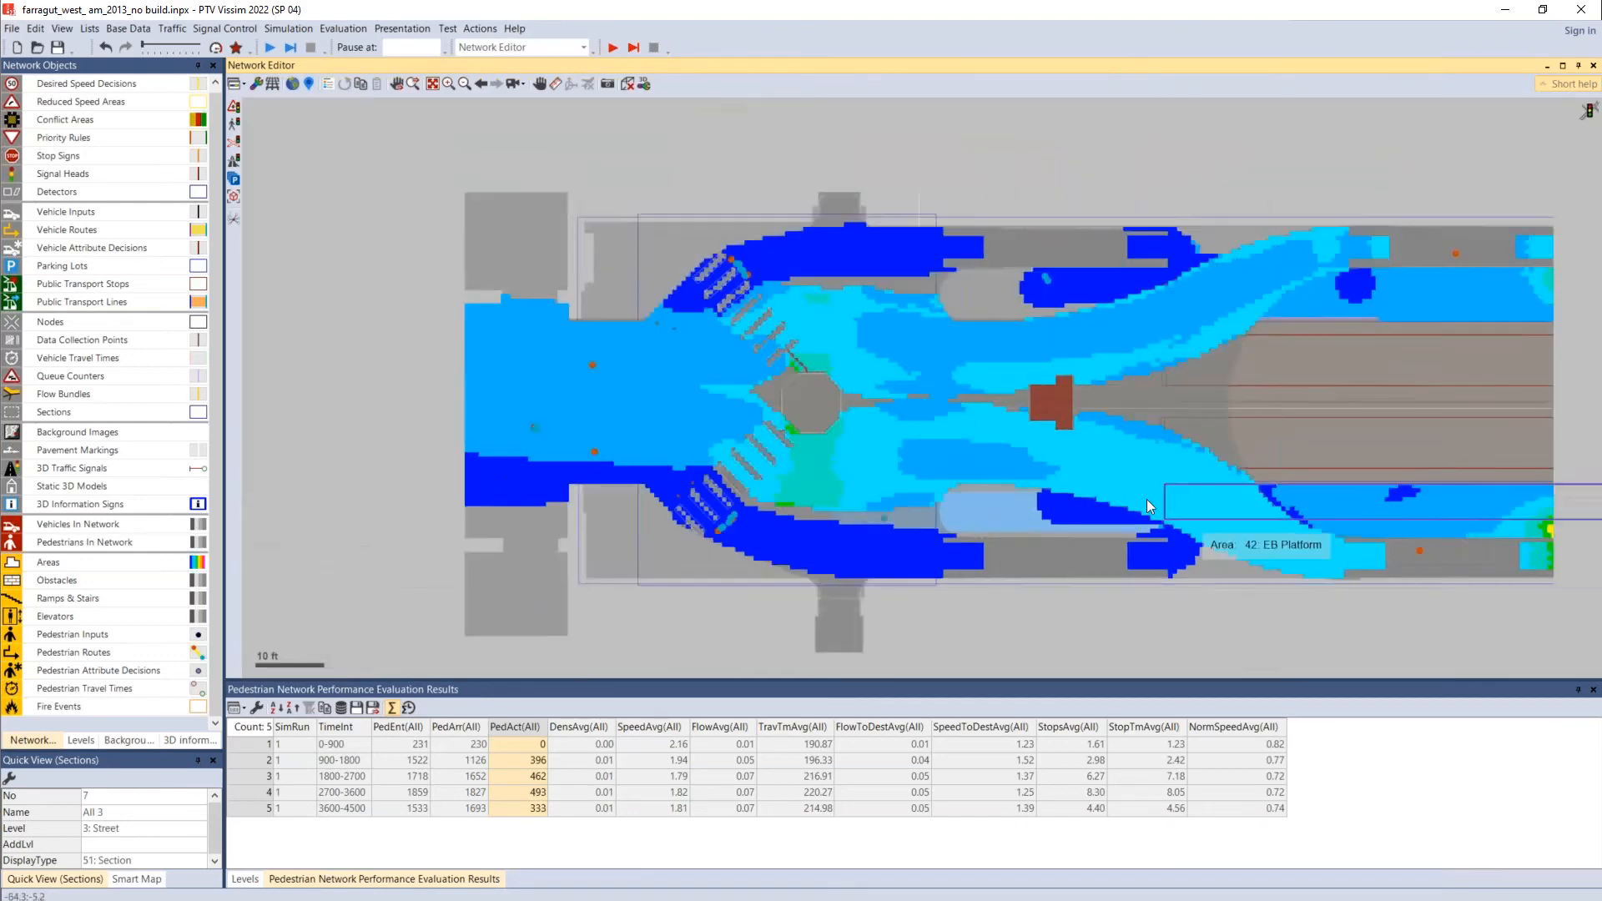
pyautogui.scroll(-2, 926, 462)
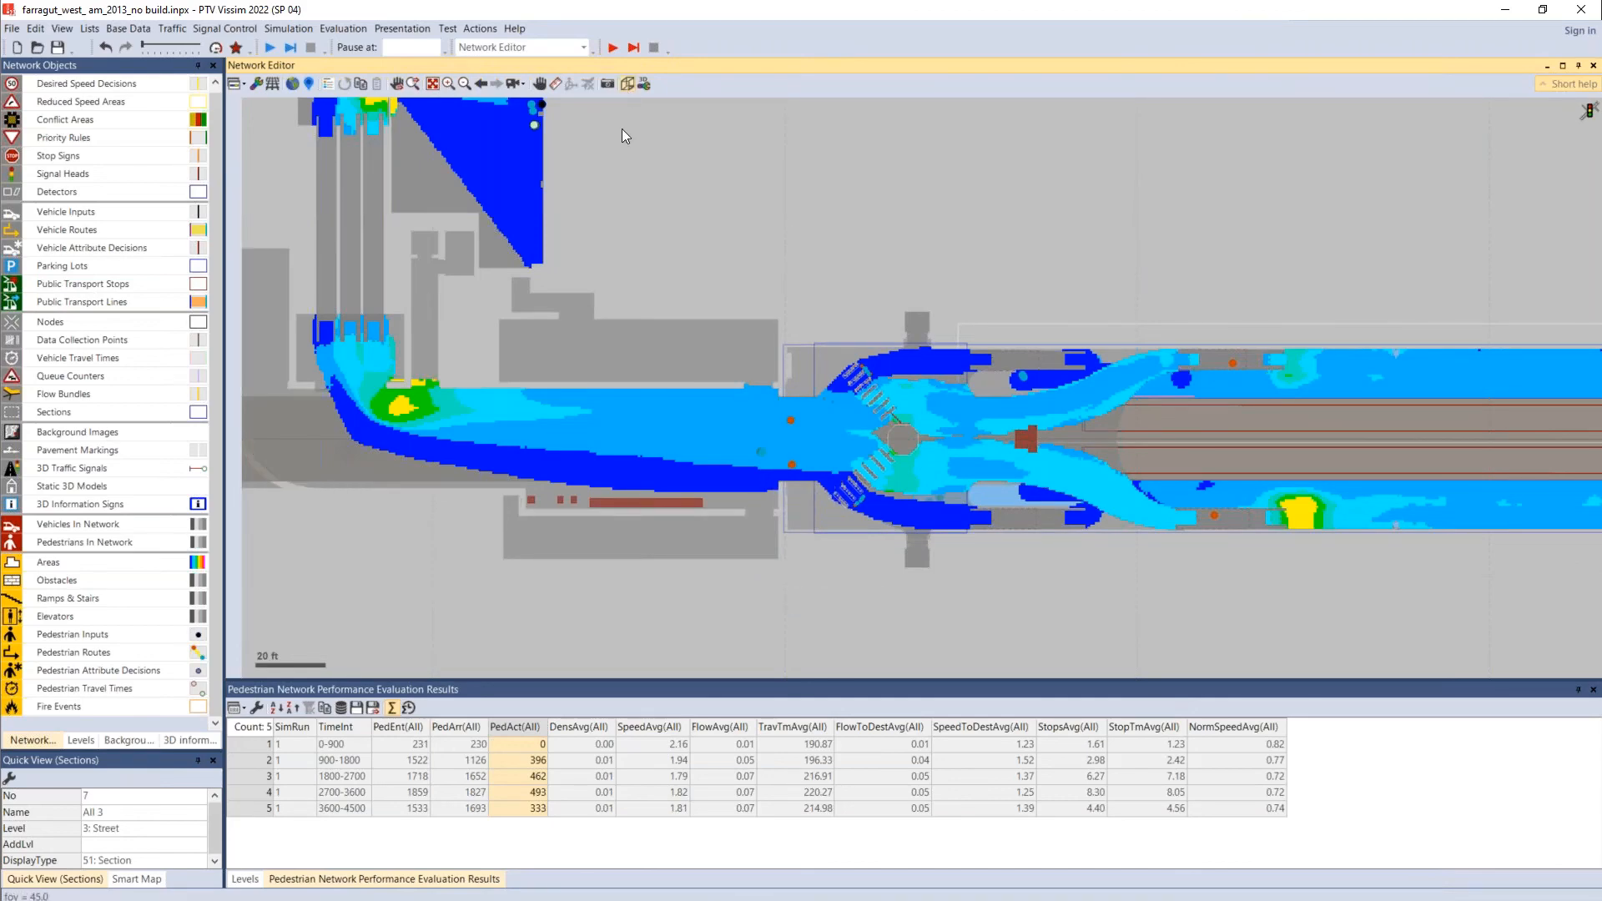
# Step: Show the heat map in 3D and examine experienced density around the street-level west entrance and its escalators
pyautogui.click(628, 83)
pyautogui.moveTo(679, 448); pyautogui.dragTo(758, 473)
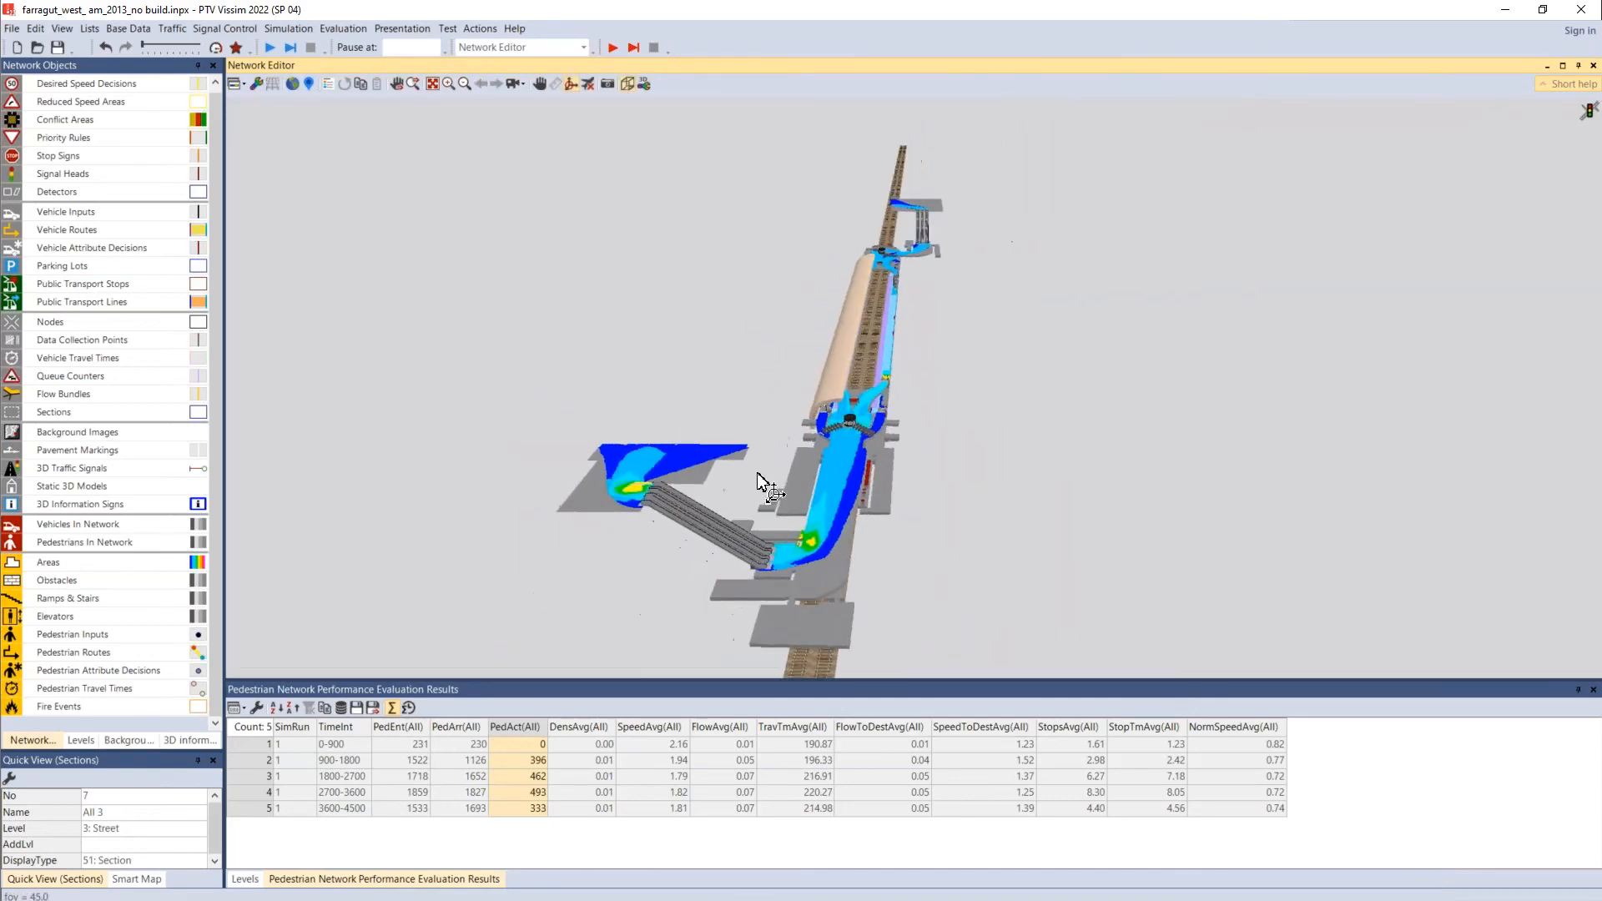
pyautogui.scroll(3, 802, 491)
pyautogui.scroll(2, 960, 429)
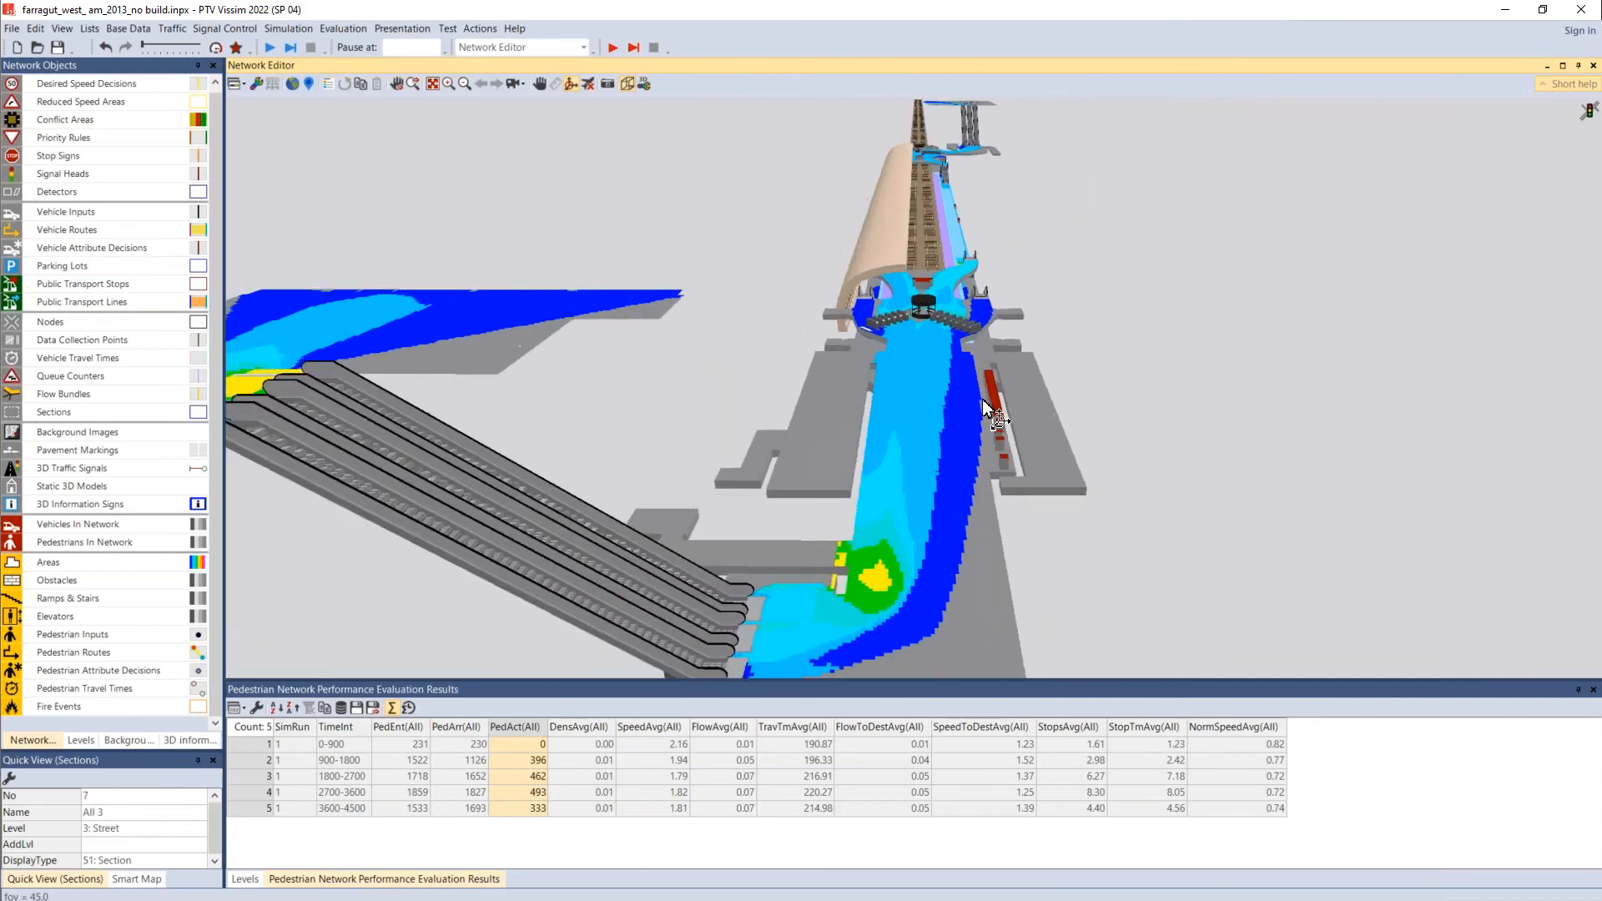
pyautogui.moveTo(983, 399); pyautogui.dragTo(1059, 403)
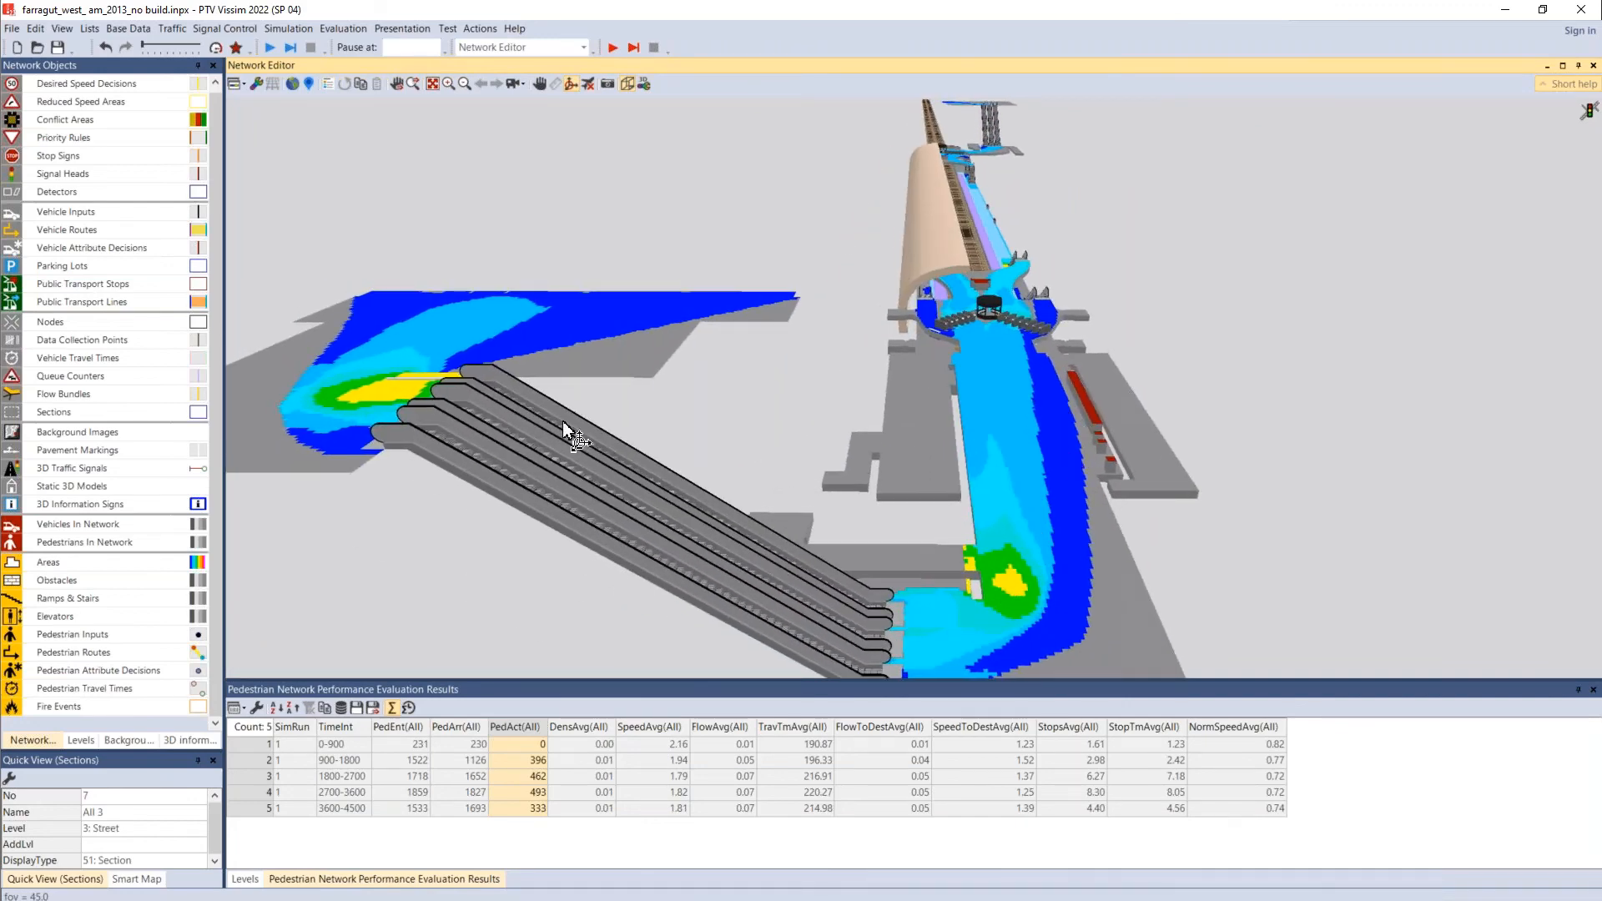
pyautogui.moveTo(562, 421); pyautogui.dragTo(630, 428)
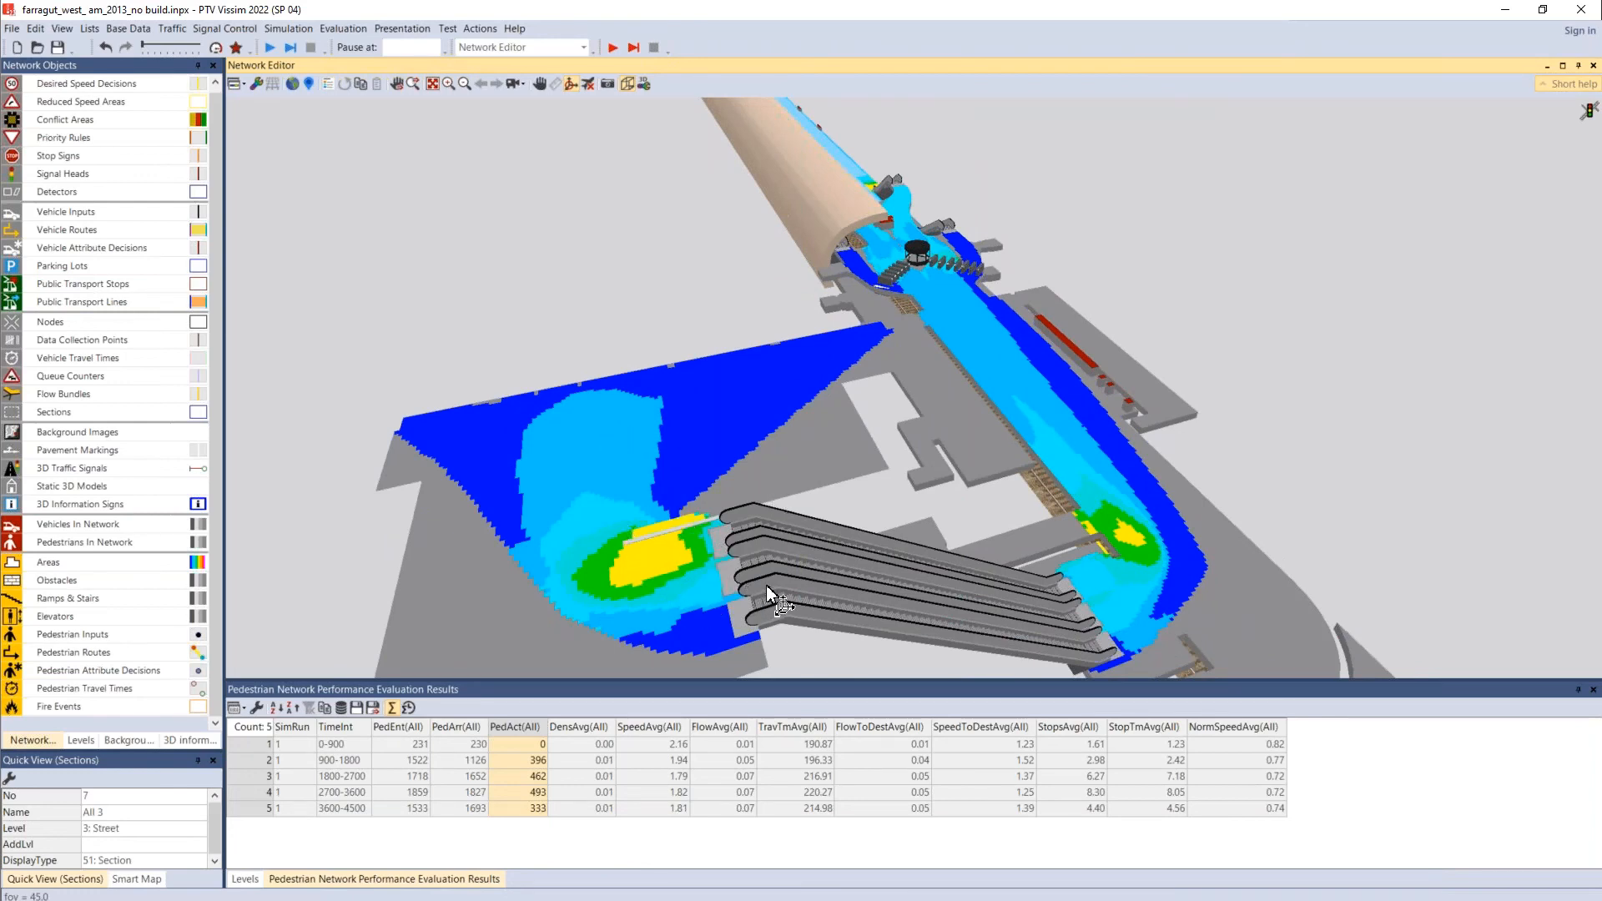
pyautogui.moveTo(975, 290); pyautogui.dragTo(781, 247)
# Step: Examine the 3D heat map from the foot of the entrance escalators through the passage and fare gates to the platform escalators
pyautogui.moveTo(833, 523); pyautogui.dragTo(1010, 478)
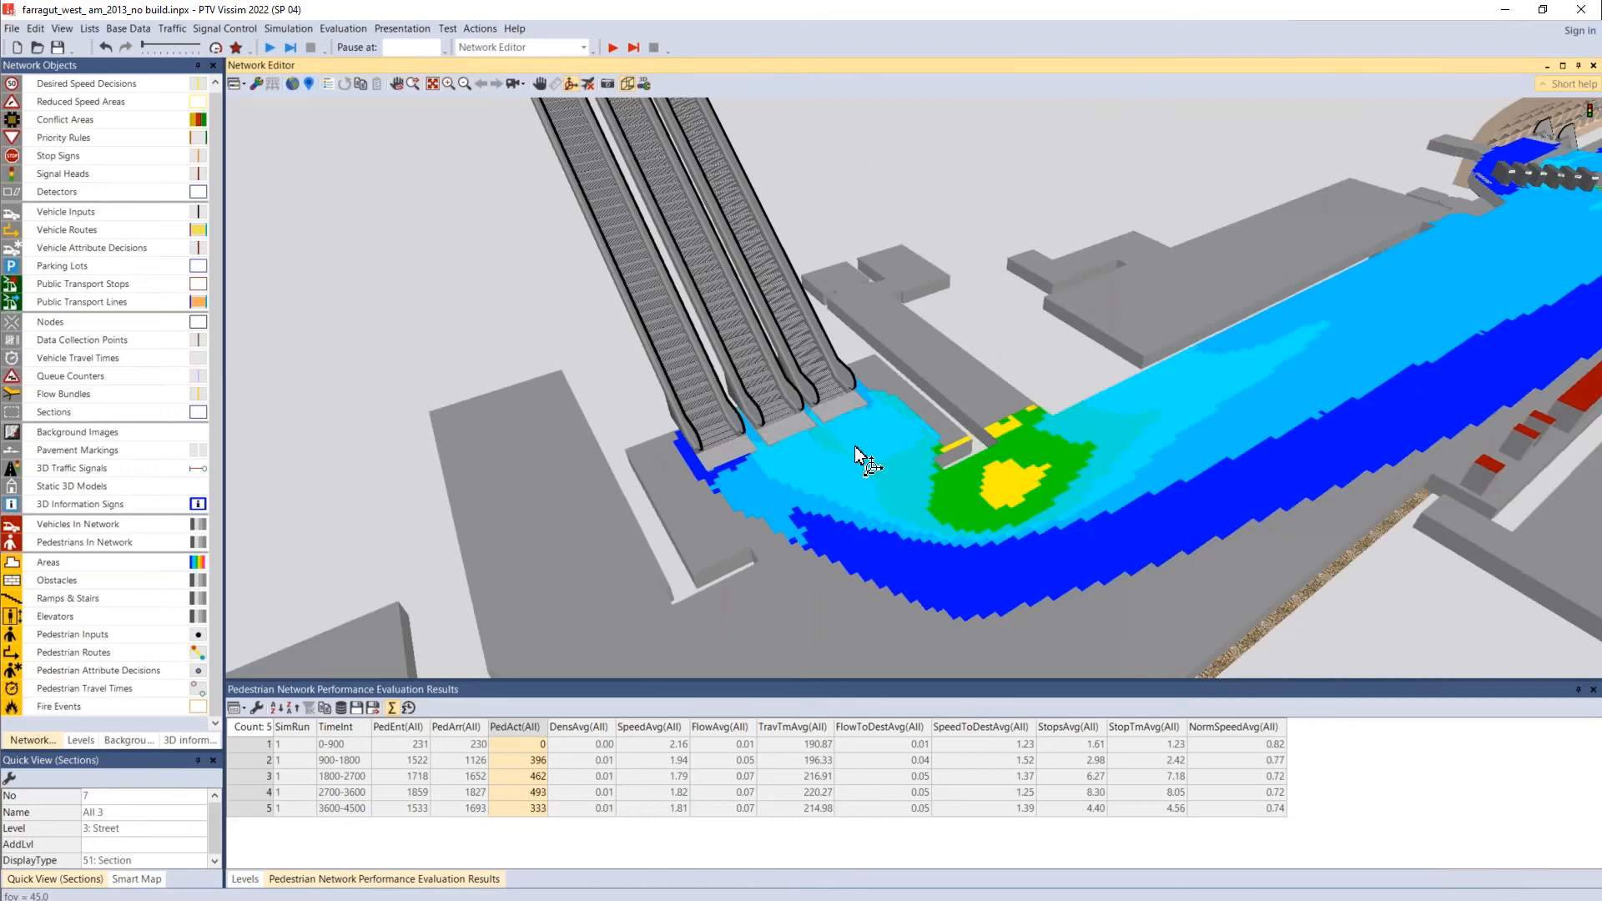
pyautogui.moveTo(1038, 488); pyautogui.dragTo(856, 557)
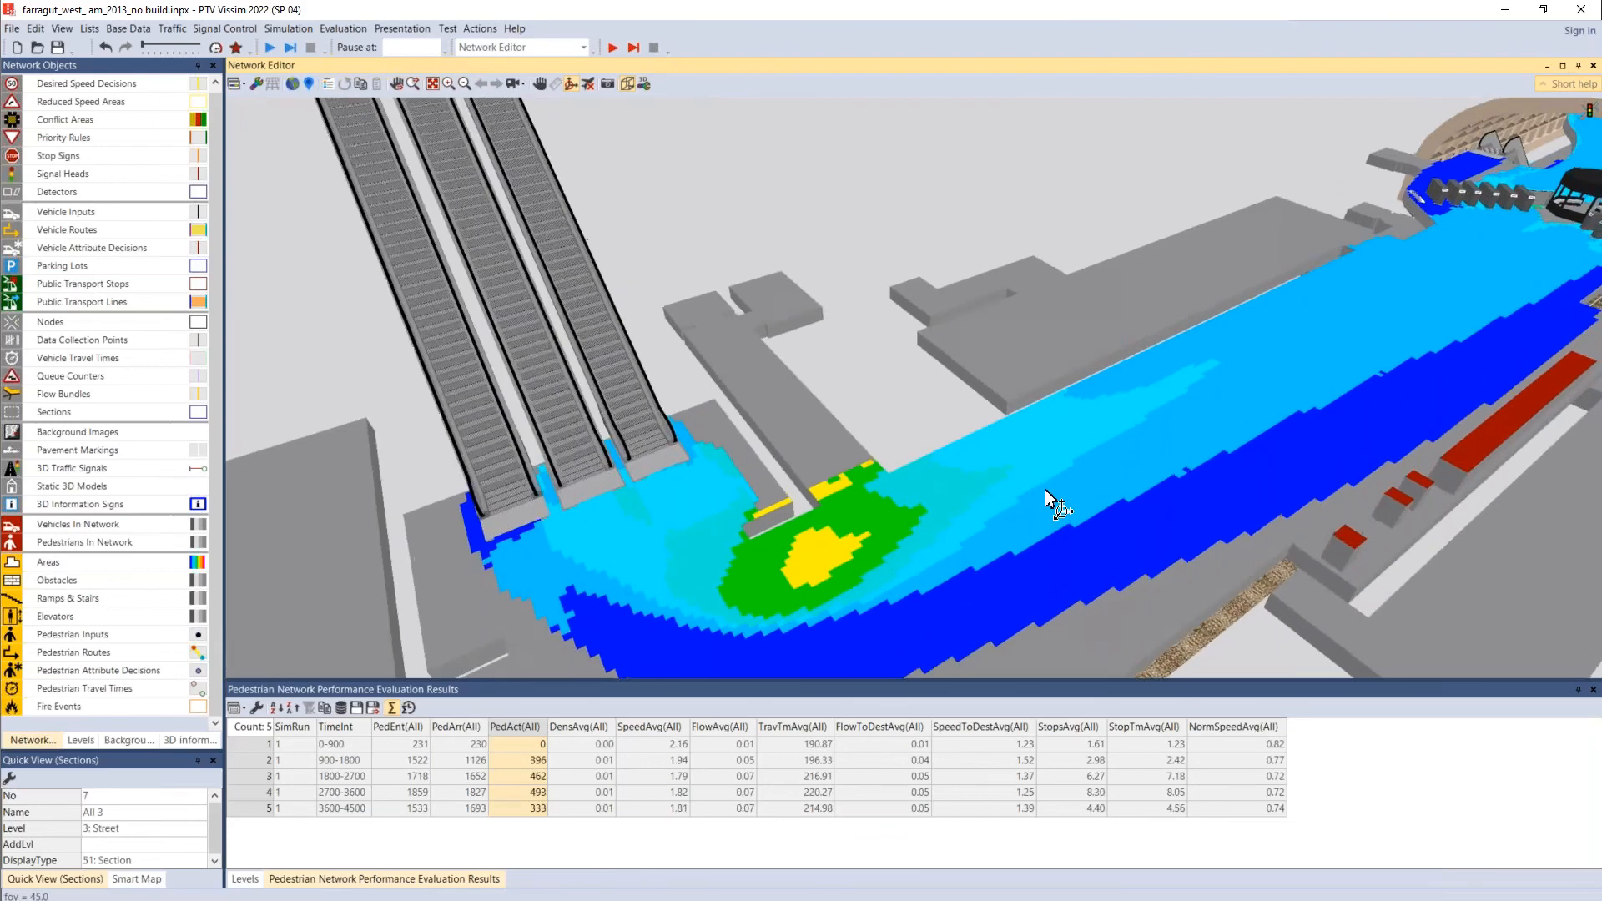
pyautogui.moveTo(1045, 489); pyautogui.dragTo(803, 586)
pyautogui.scroll(5, 1243, 409)
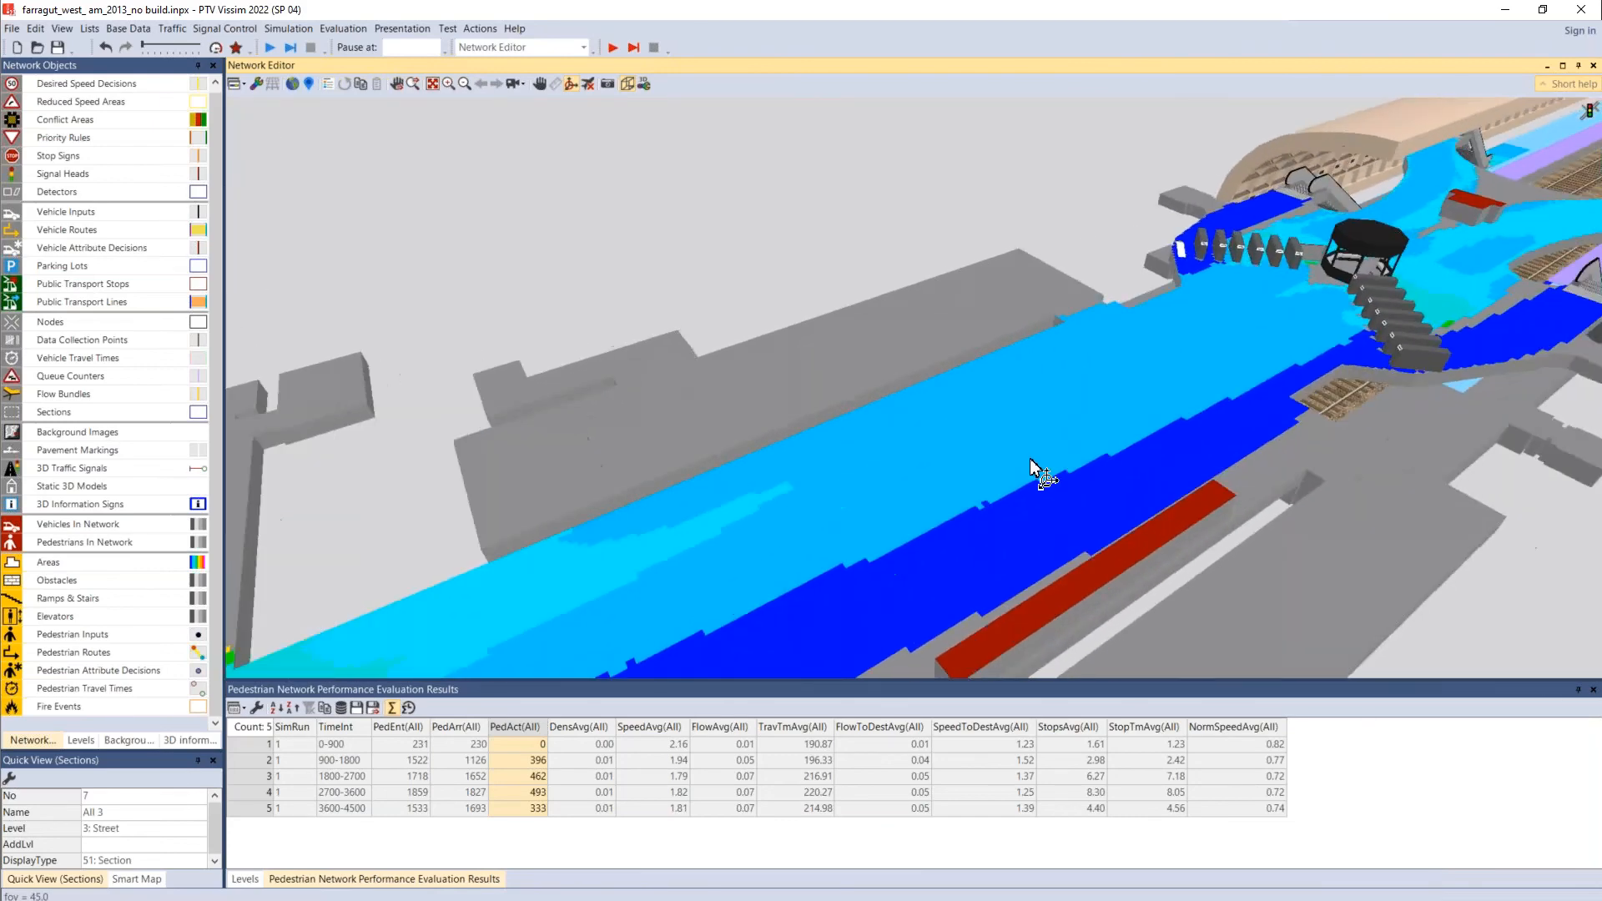
pyautogui.moveTo(1210, 428); pyautogui.dragTo(834, 492)
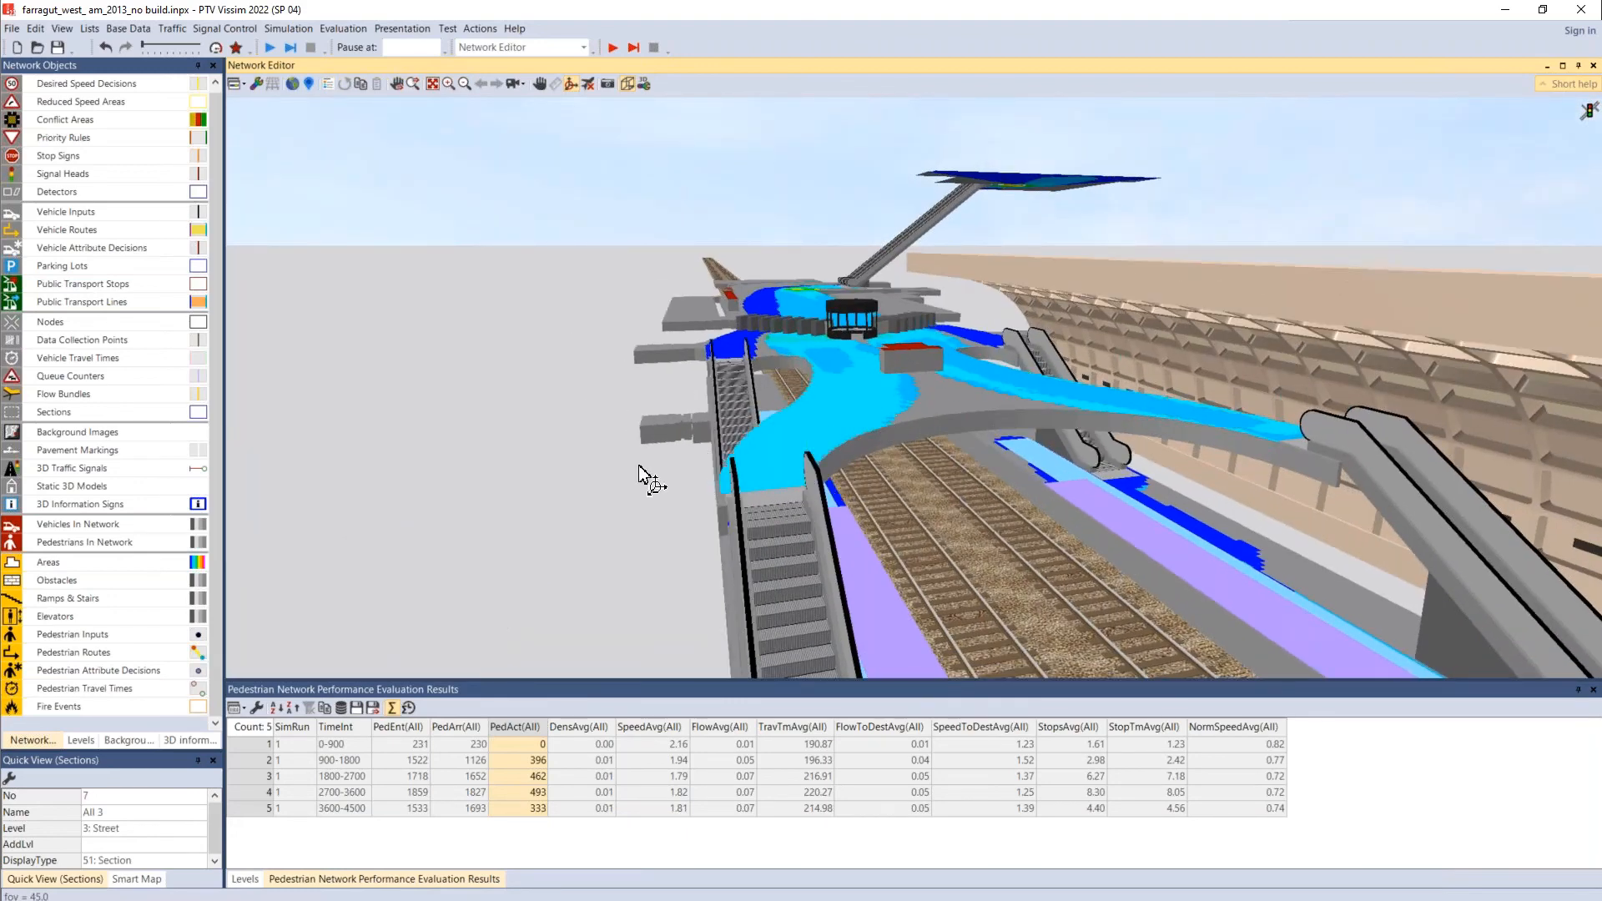
pyautogui.moveTo(648, 472); pyautogui.dragTo(786, 440)
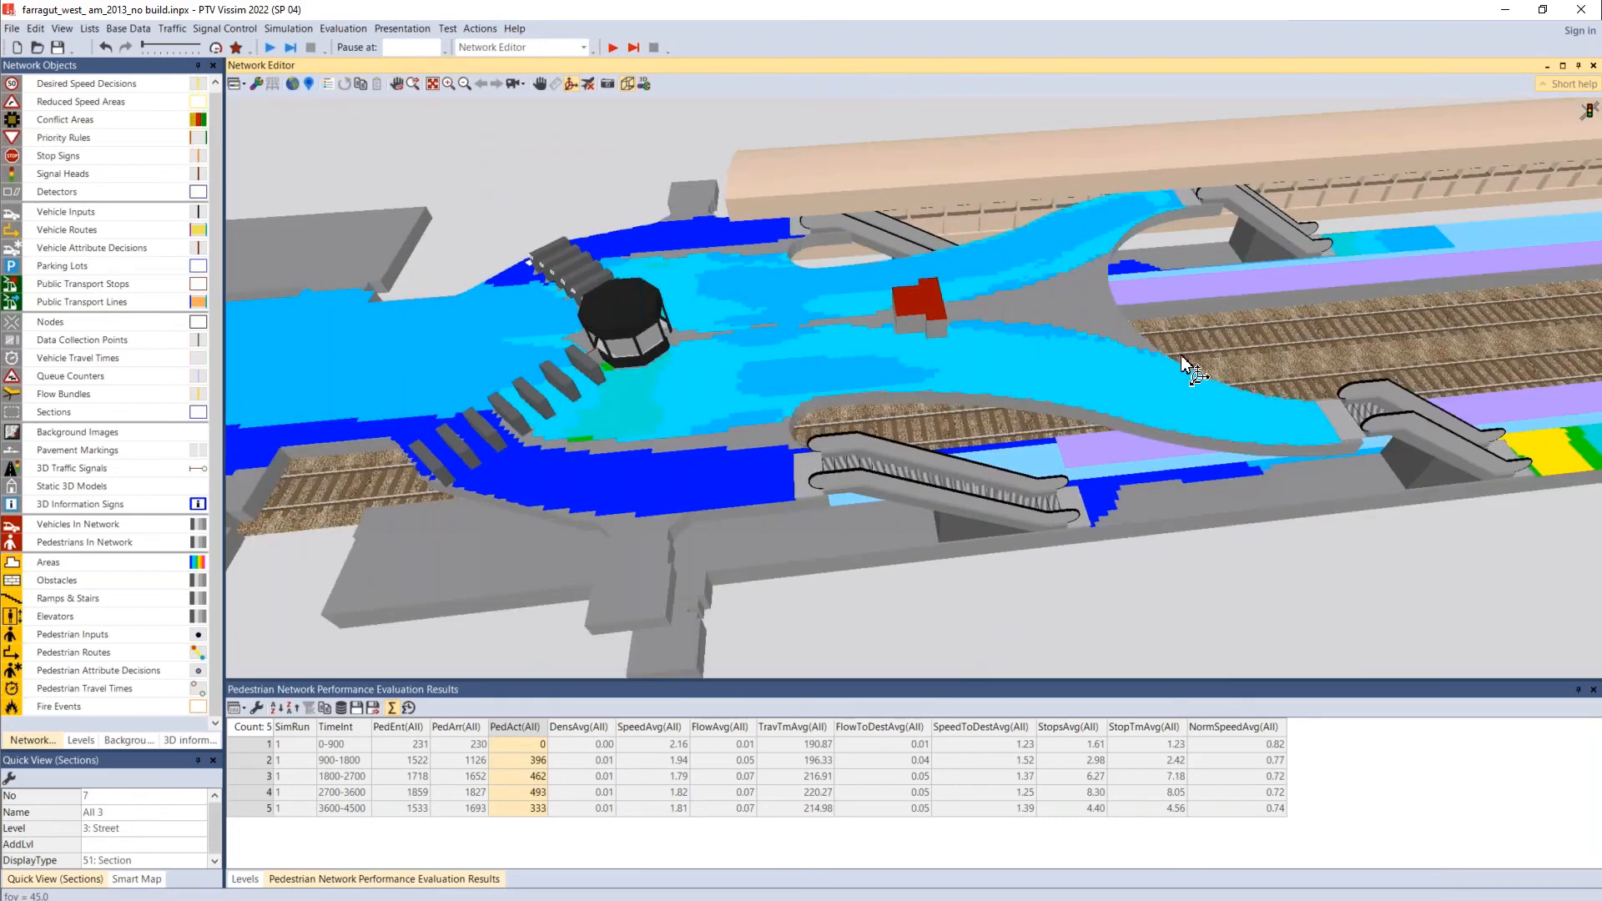
# Step: Examine the 3D experienced density map around the fare gates, mezzanine and platform escalators, and along the passage to the street entrance
pyautogui.moveTo(792, 338); pyautogui.dragTo(799, 433)
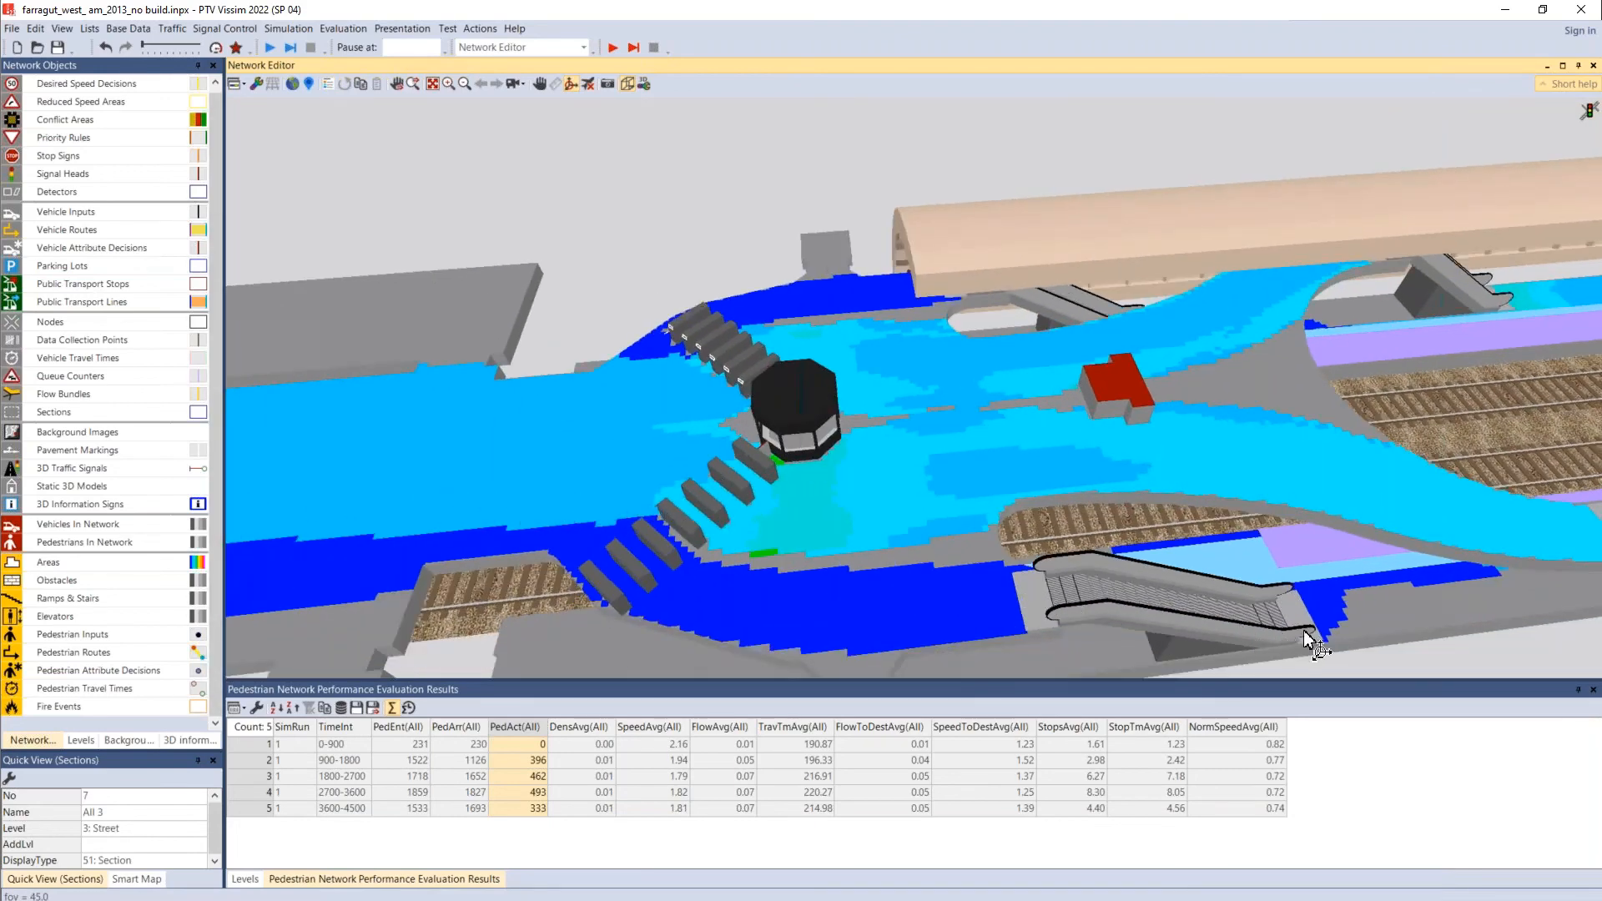
pyautogui.moveTo(1323, 643); pyautogui.dragTo(859, 603)
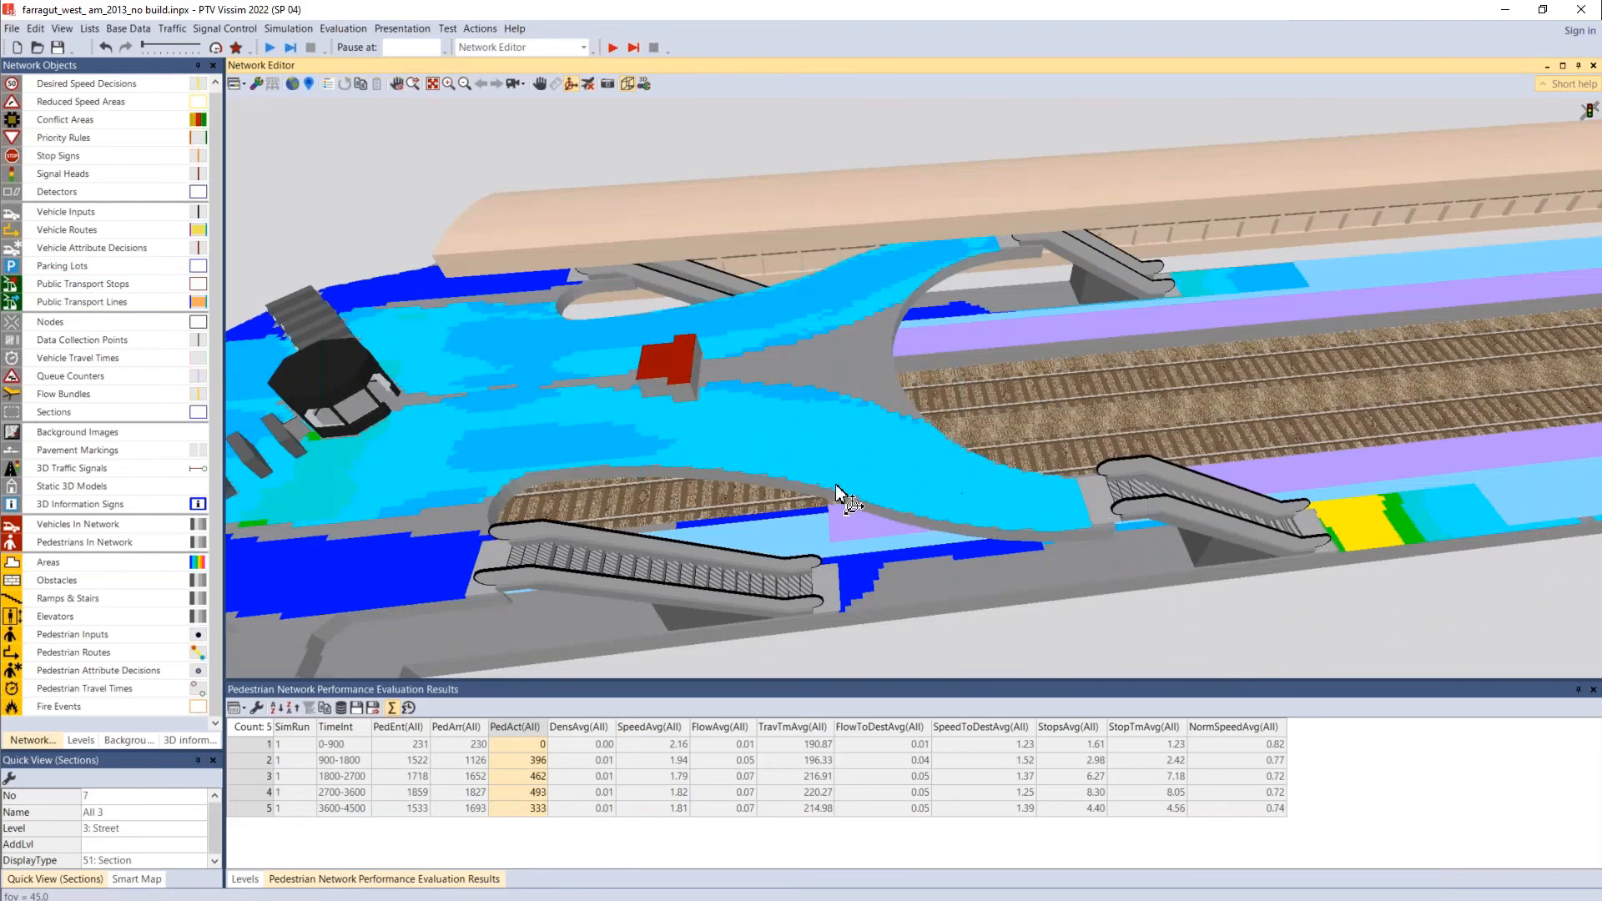
pyautogui.moveTo(375, 441); pyautogui.dragTo(898, 451)
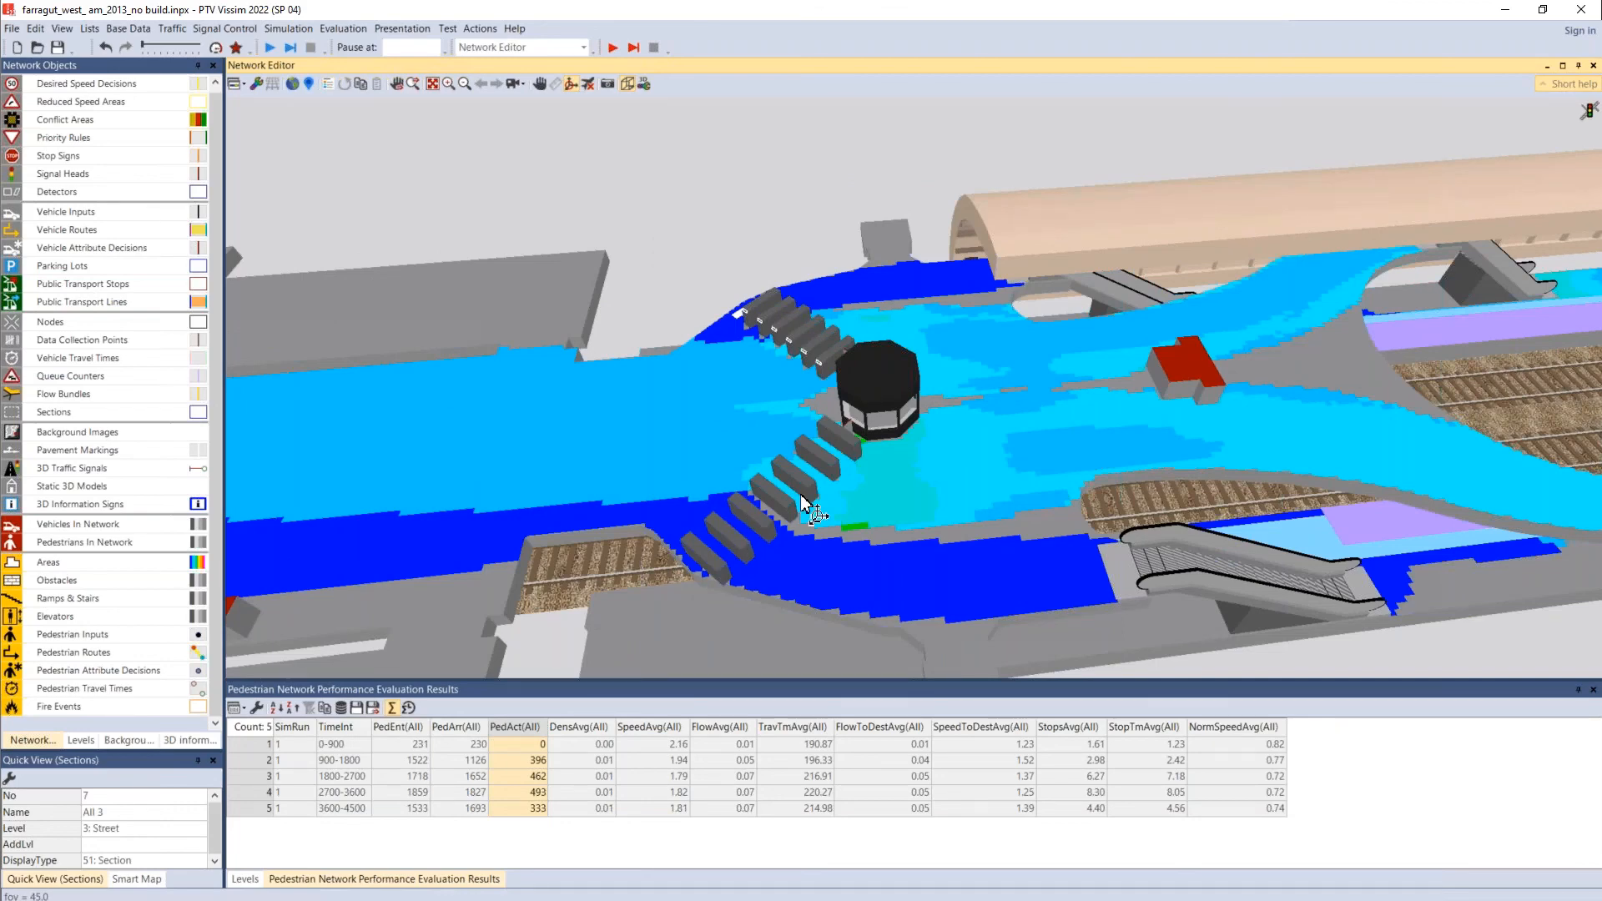
pyautogui.moveTo(740, 526); pyautogui.dragTo(1065, 273)
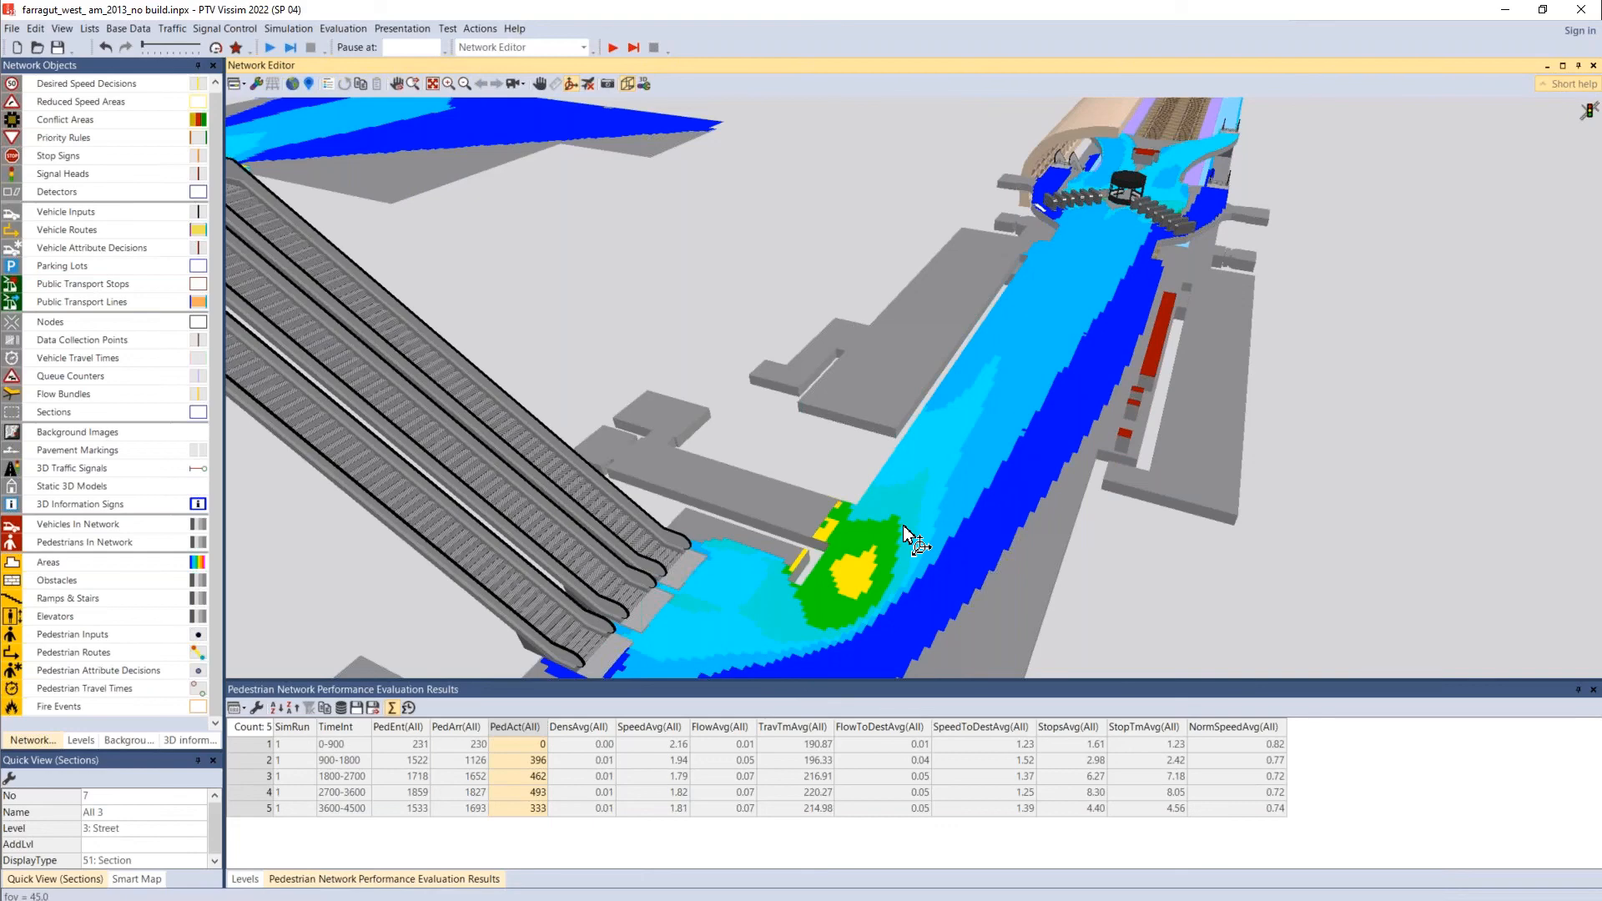
pyautogui.moveTo(903, 524); pyautogui.dragTo(937, 573)
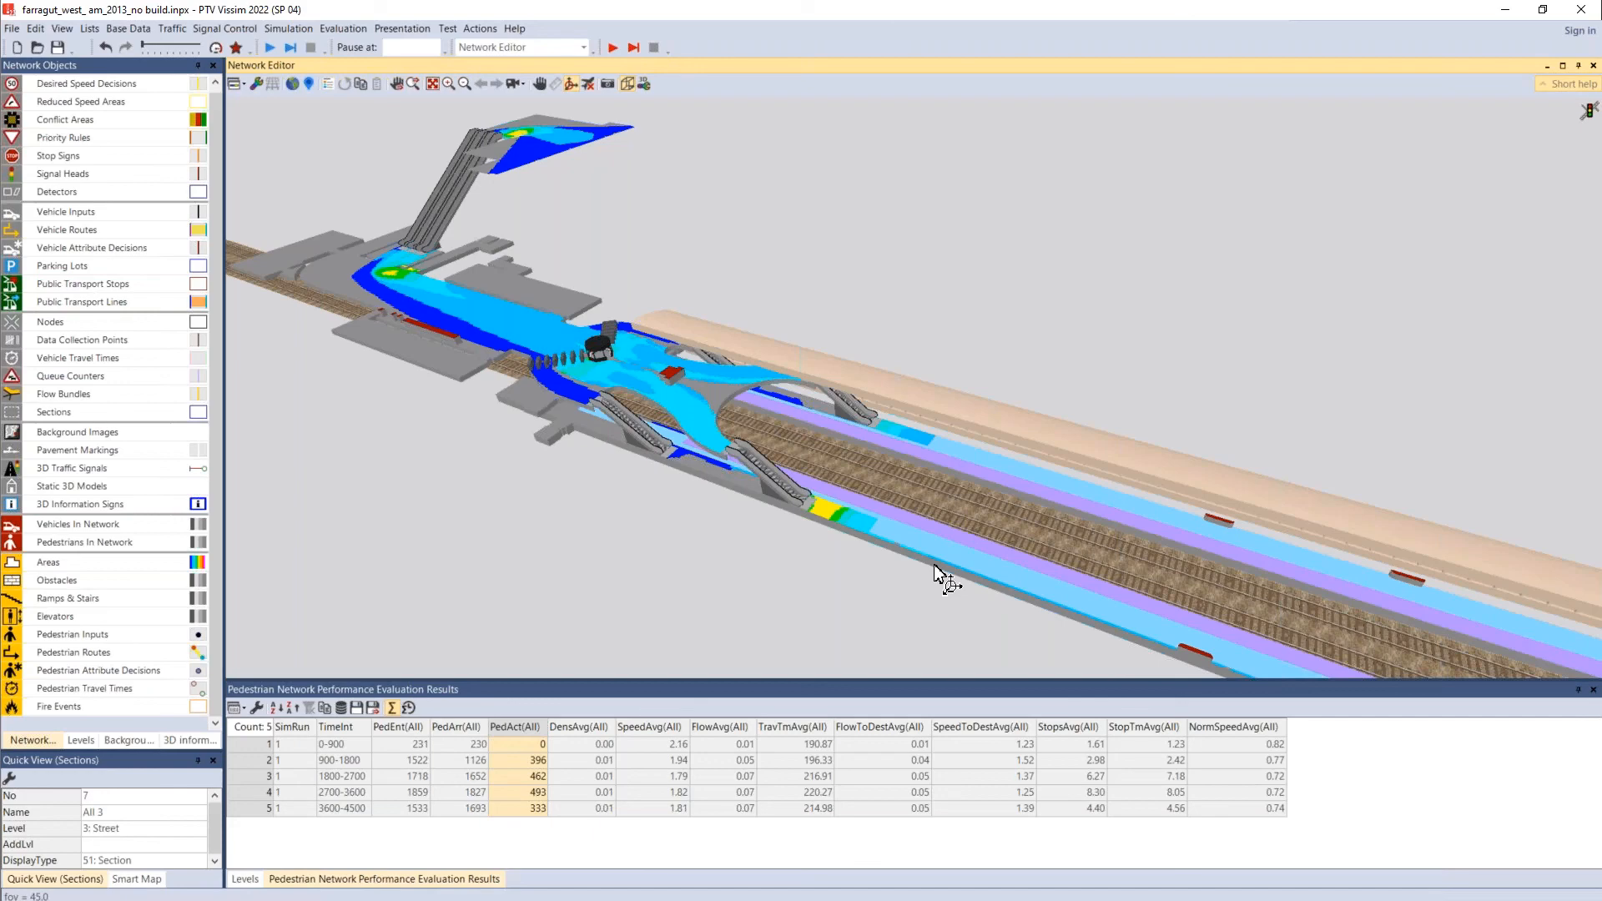
pyautogui.moveTo(444, 309); pyautogui.dragTo(508, 346)
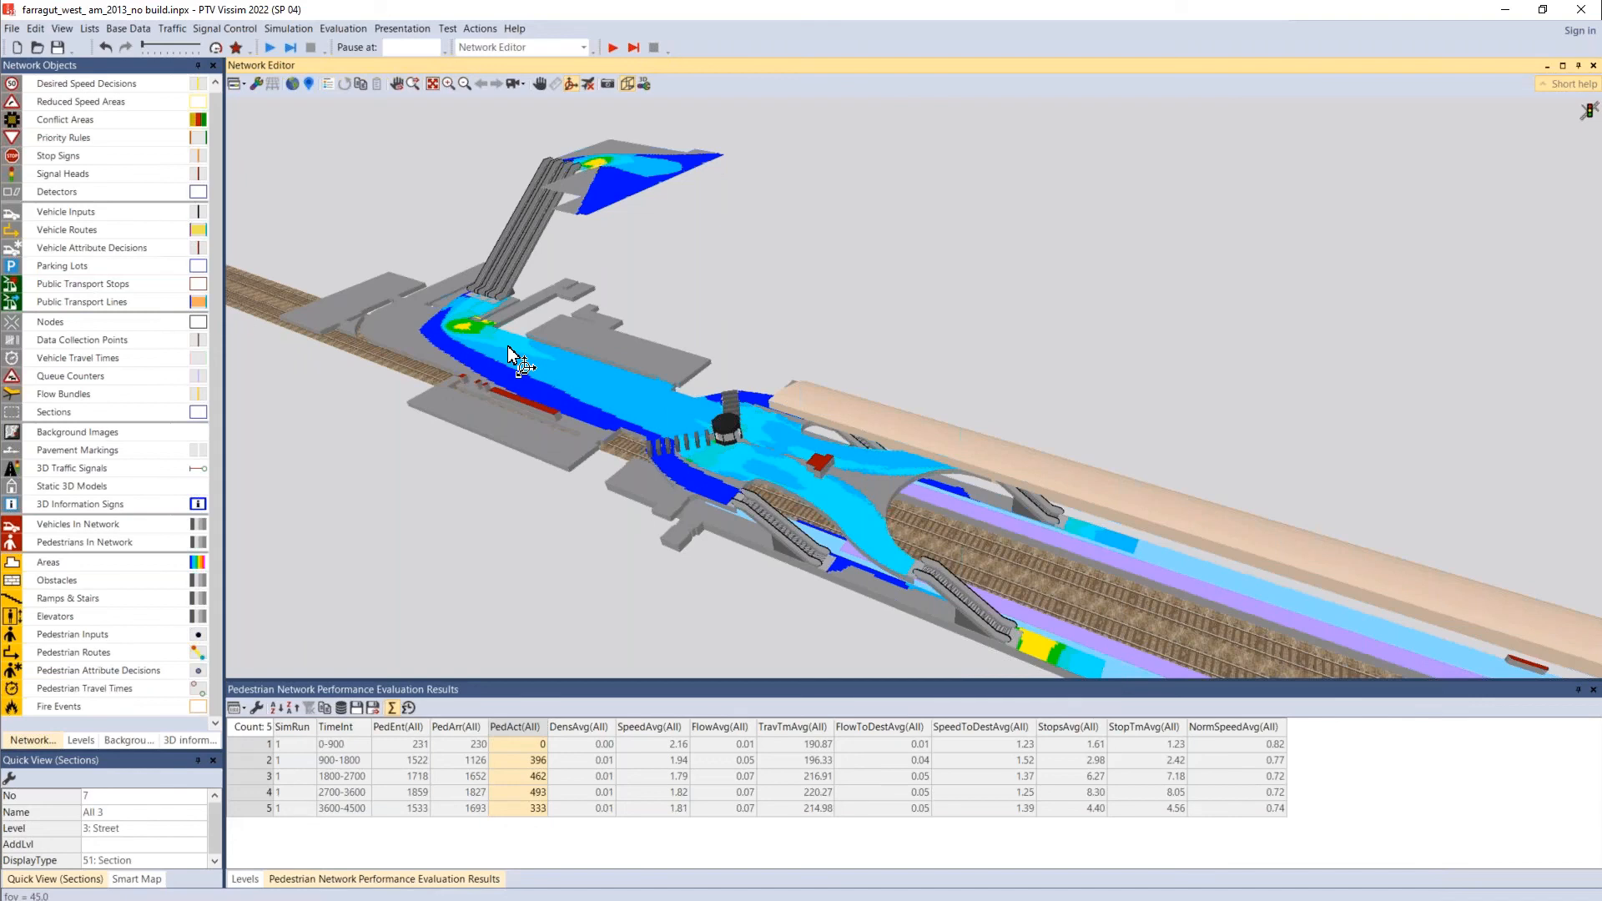
# Step: Apply the Density network editor layout and examine density from the entrance escalators through the passage to the fare gates
pyautogui.click(238, 84)
pyautogui.click(247, 150)
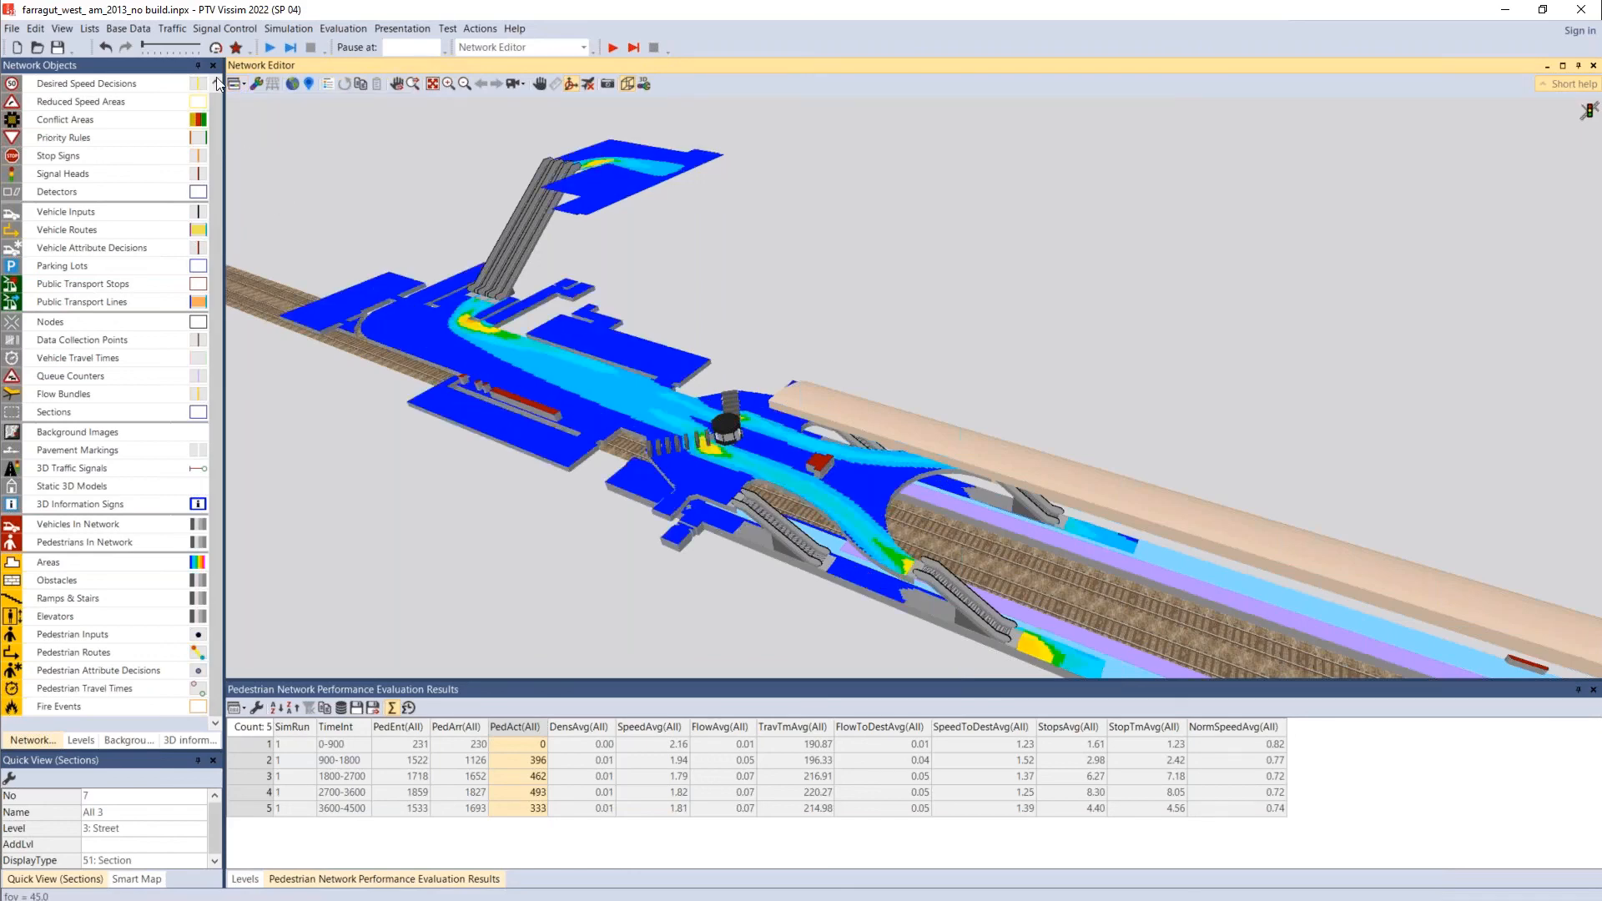
pyautogui.moveTo(416, 338); pyautogui.dragTo(638, 404)
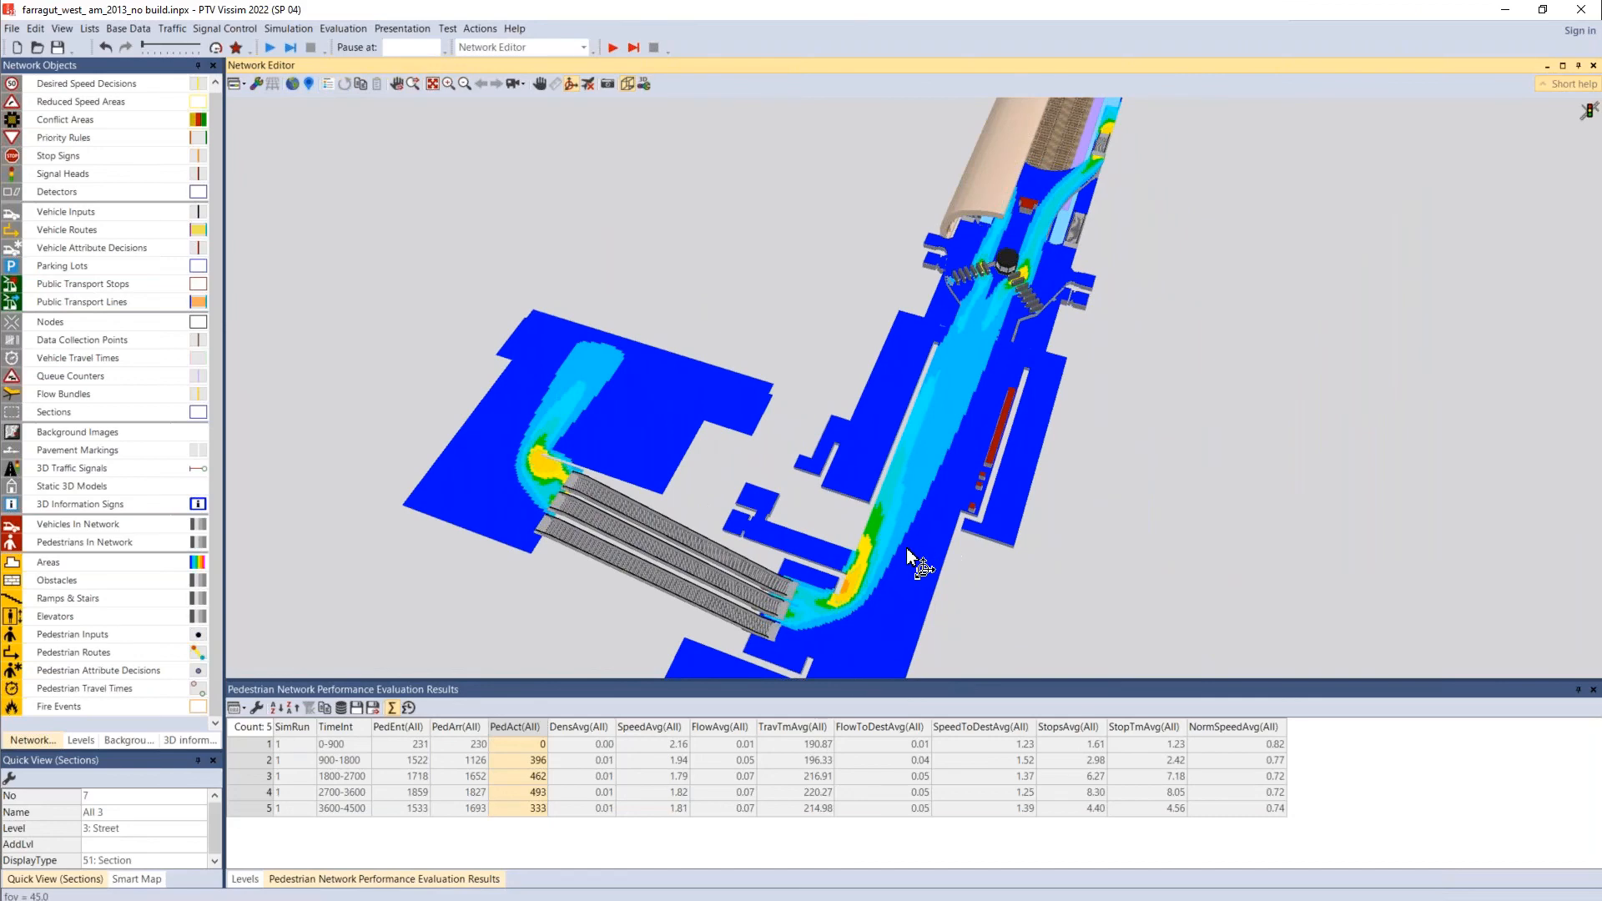
pyautogui.moveTo(906, 547); pyautogui.dragTo(728, 658)
pyautogui.scroll(3, 823, 566)
pyautogui.scroll(3, 823, 566)
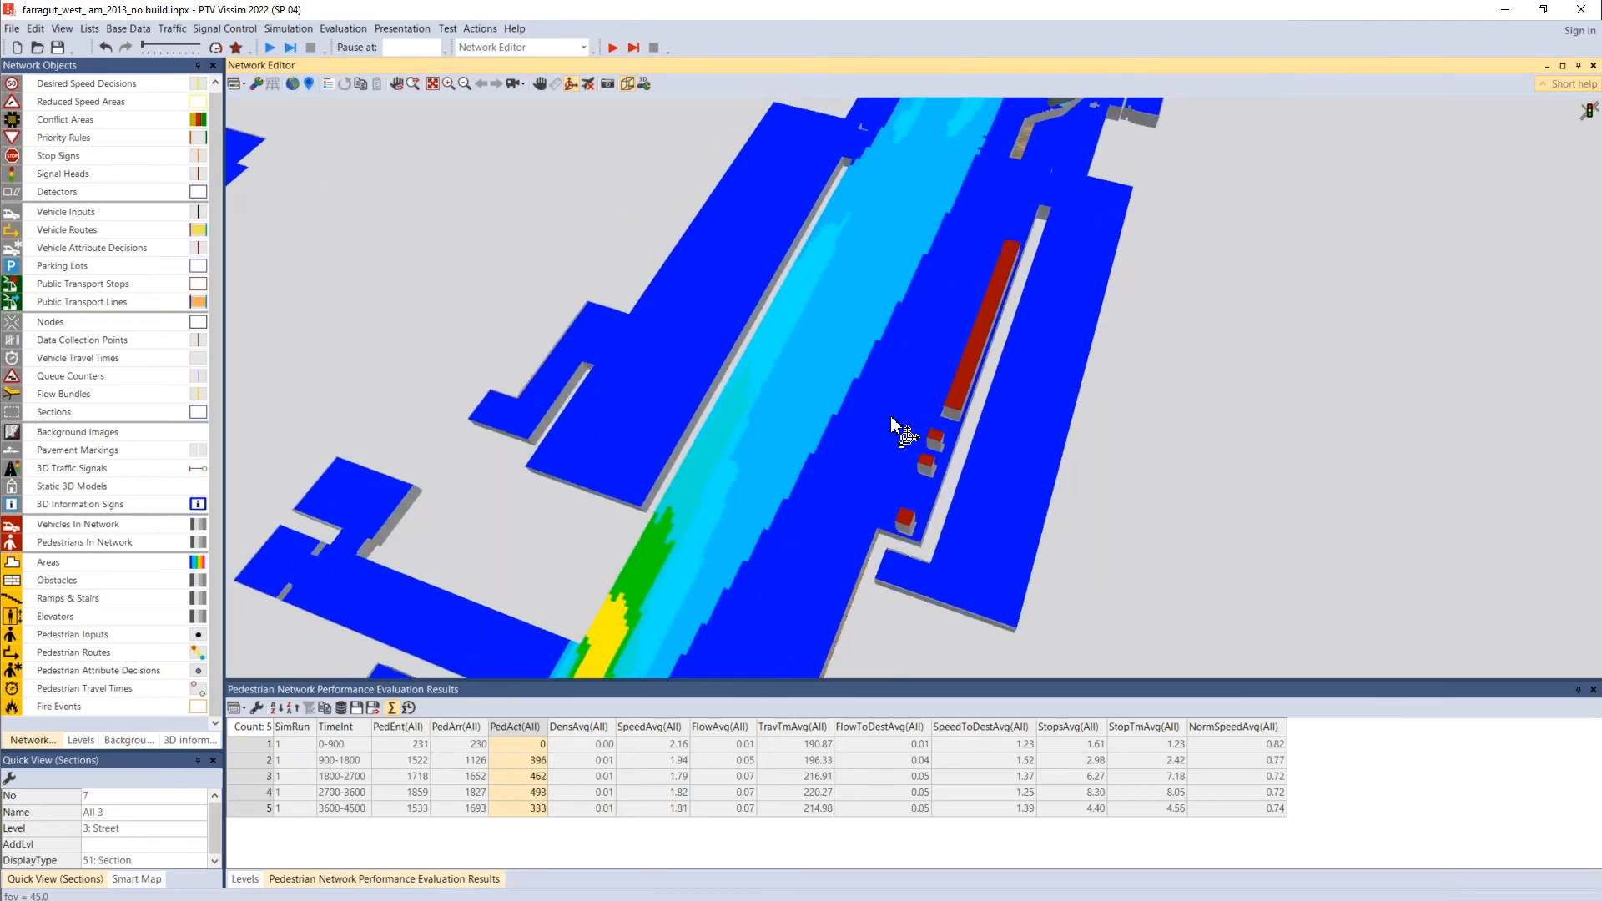
pyautogui.moveTo(952, 364); pyautogui.dragTo(825, 516)
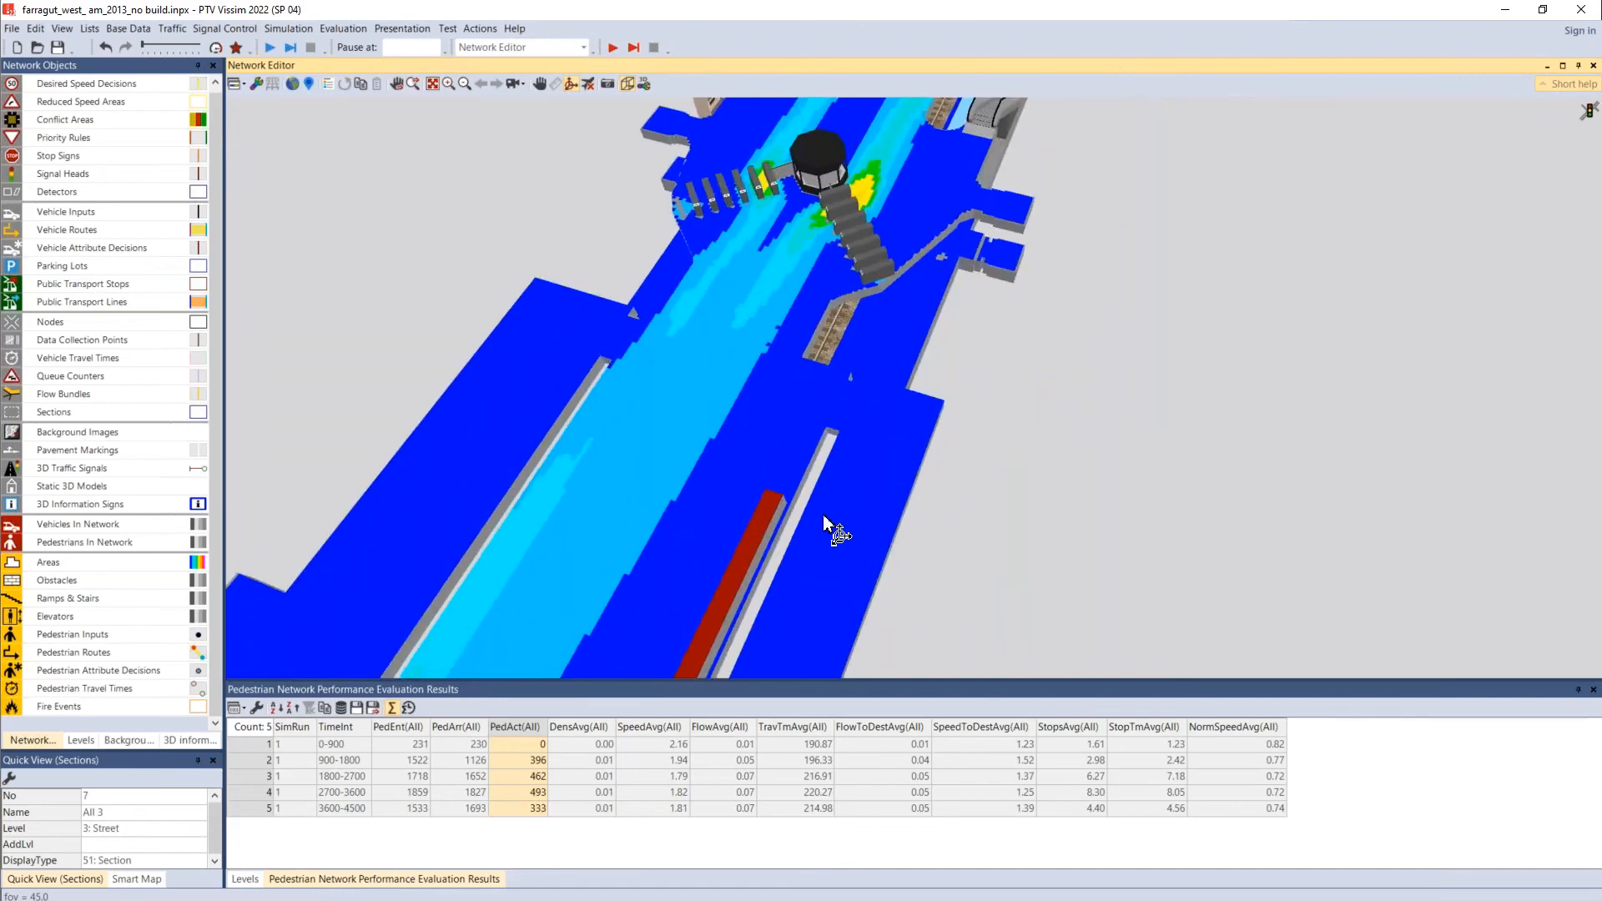
# Step: Compare the Experienced Density and Density layouts around the fare gates and mezzanine, ending with Experienced Density
pyautogui.click(241, 85)
pyautogui.click(256, 173)
pyautogui.moveTo(918, 322); pyautogui.dragTo(659, 289)
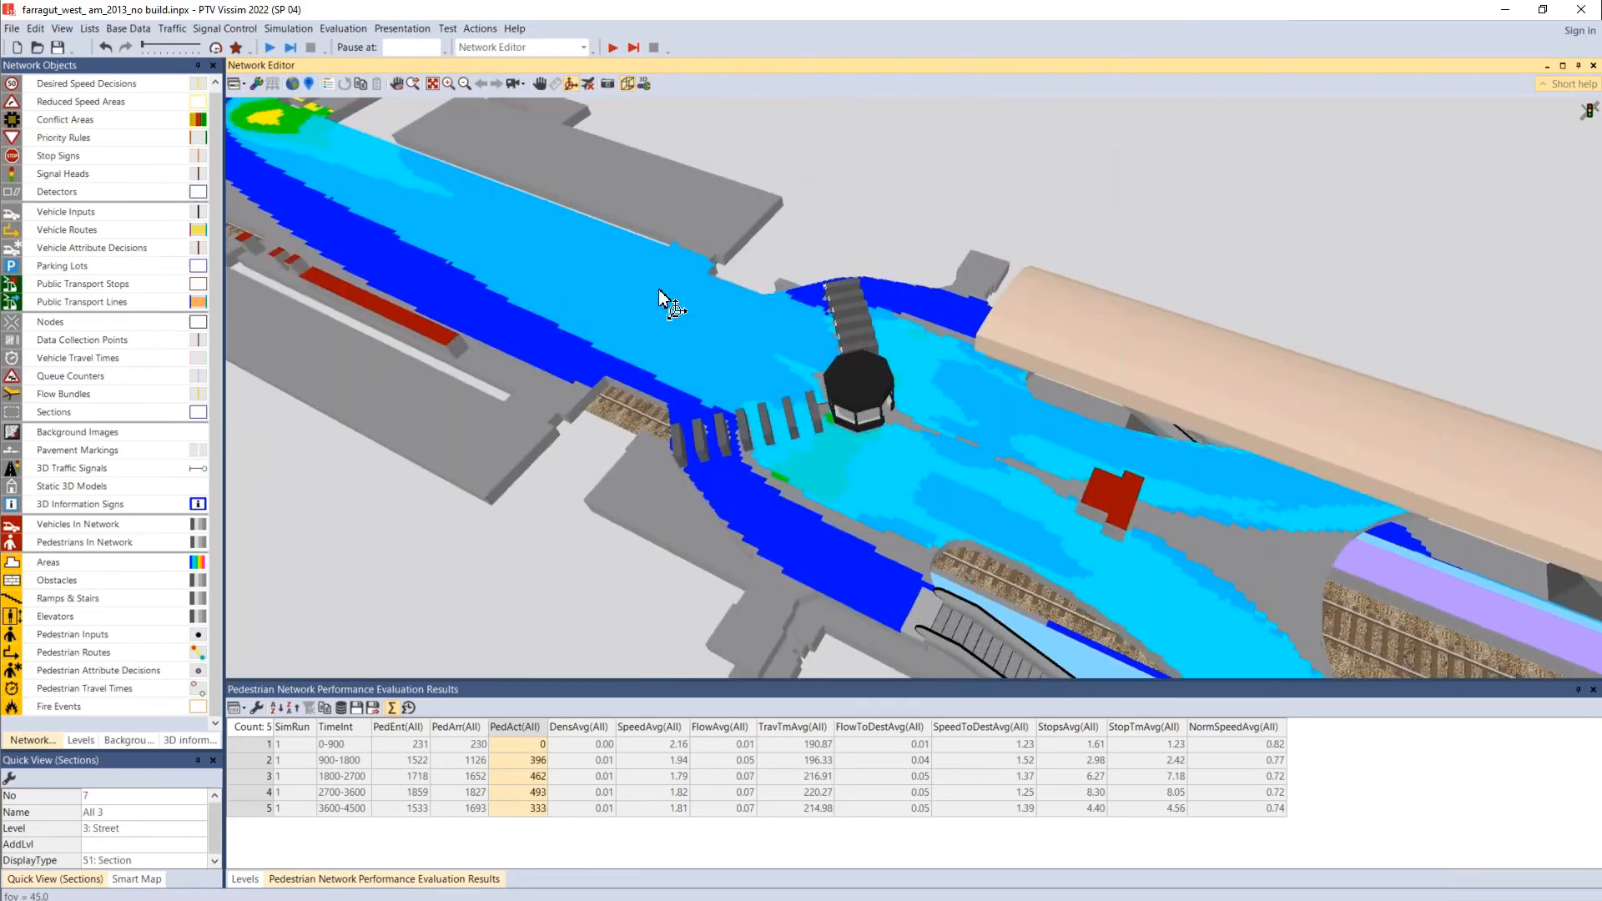
pyautogui.click(237, 86)
pyautogui.click(252, 150)
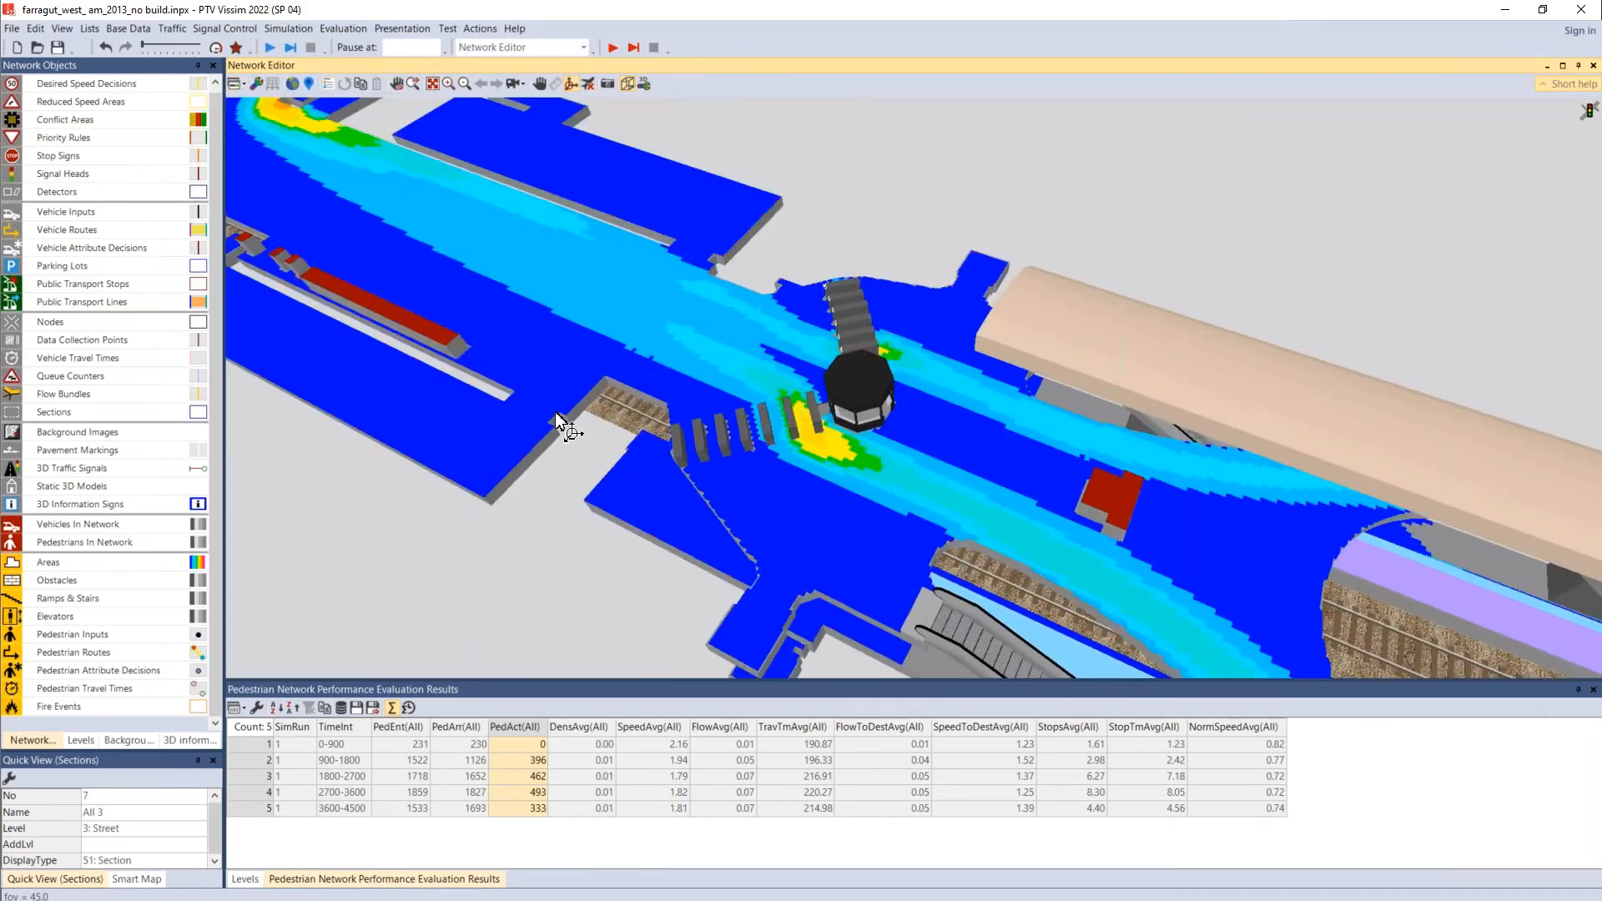
pyautogui.click(237, 86)
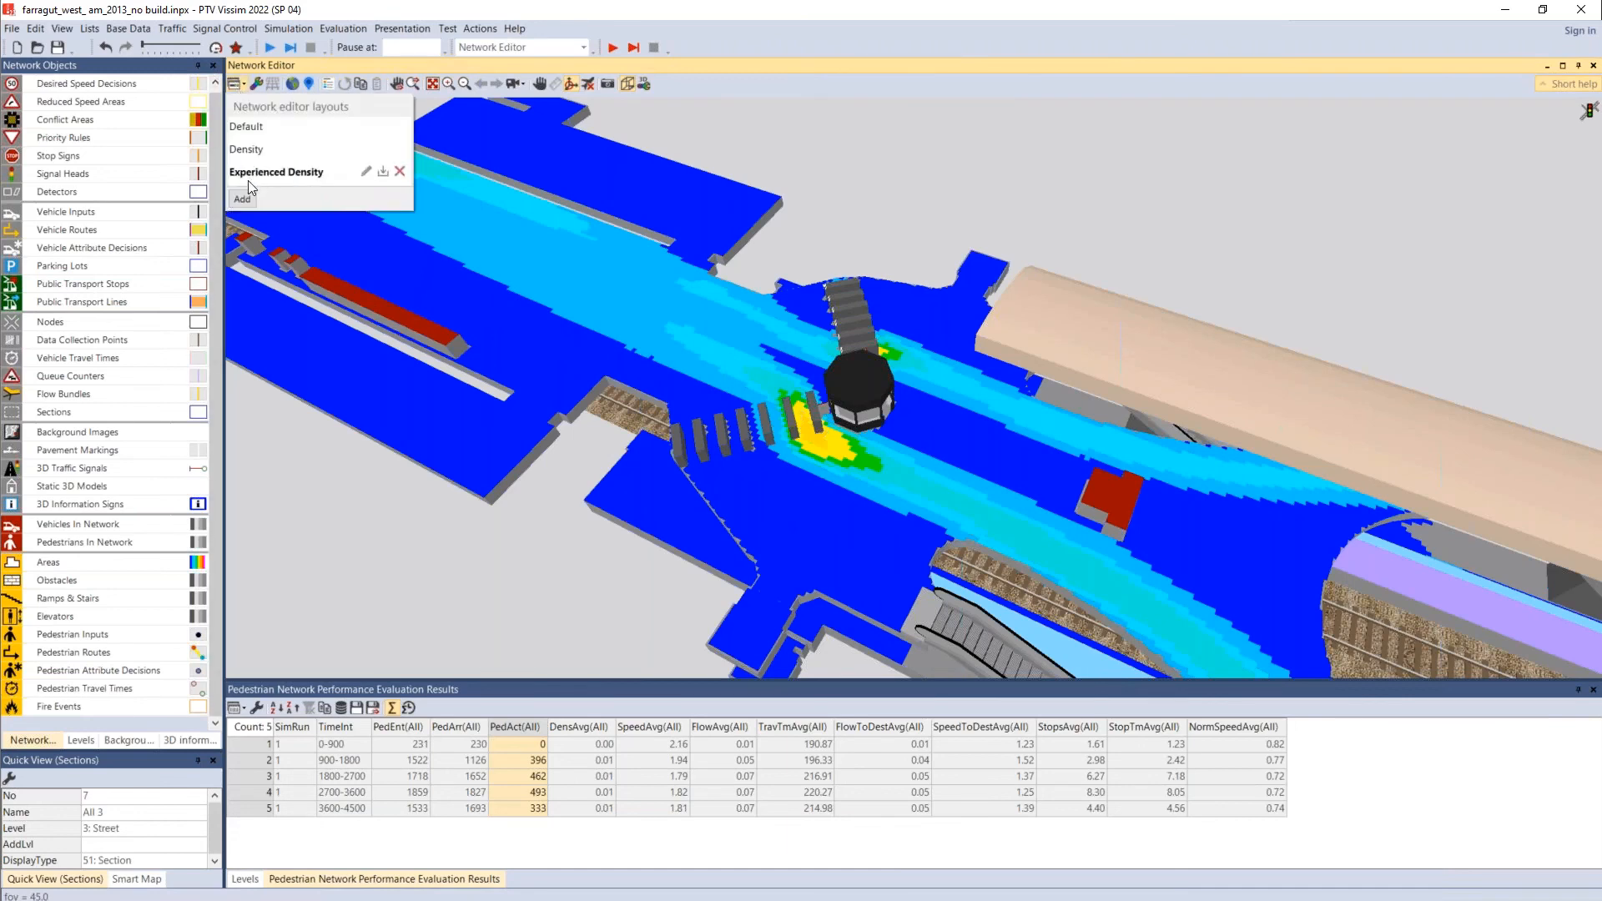
pyautogui.click(247, 177)
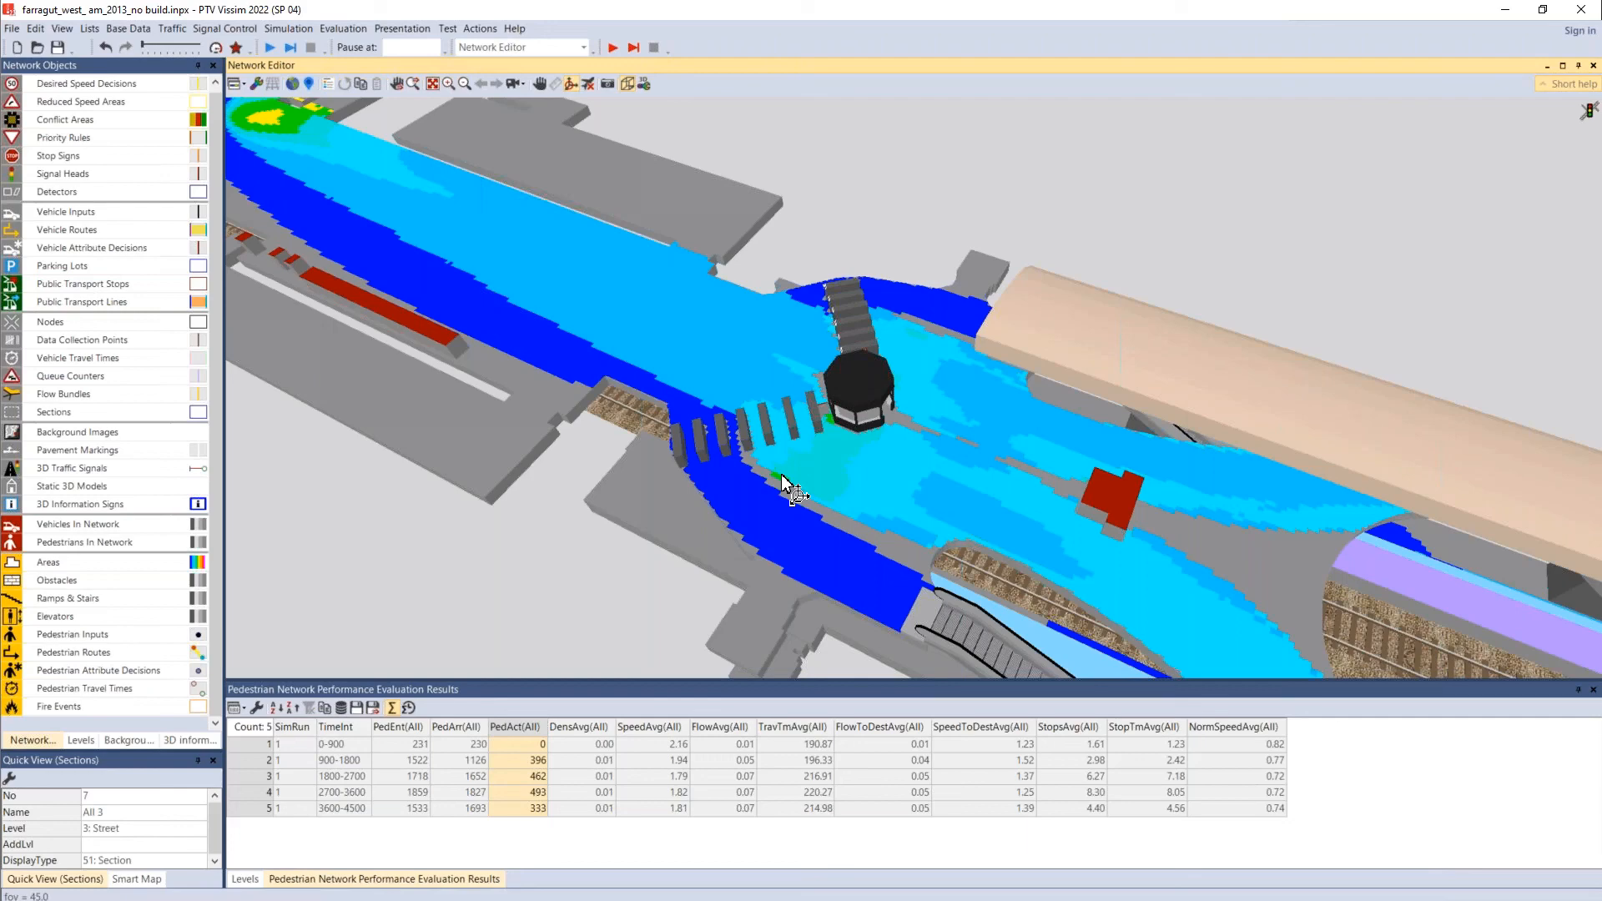
# Step: Switch to the PowerPoint slide show of Presentation2
pyautogui.hotkey('alt', 'Tab')
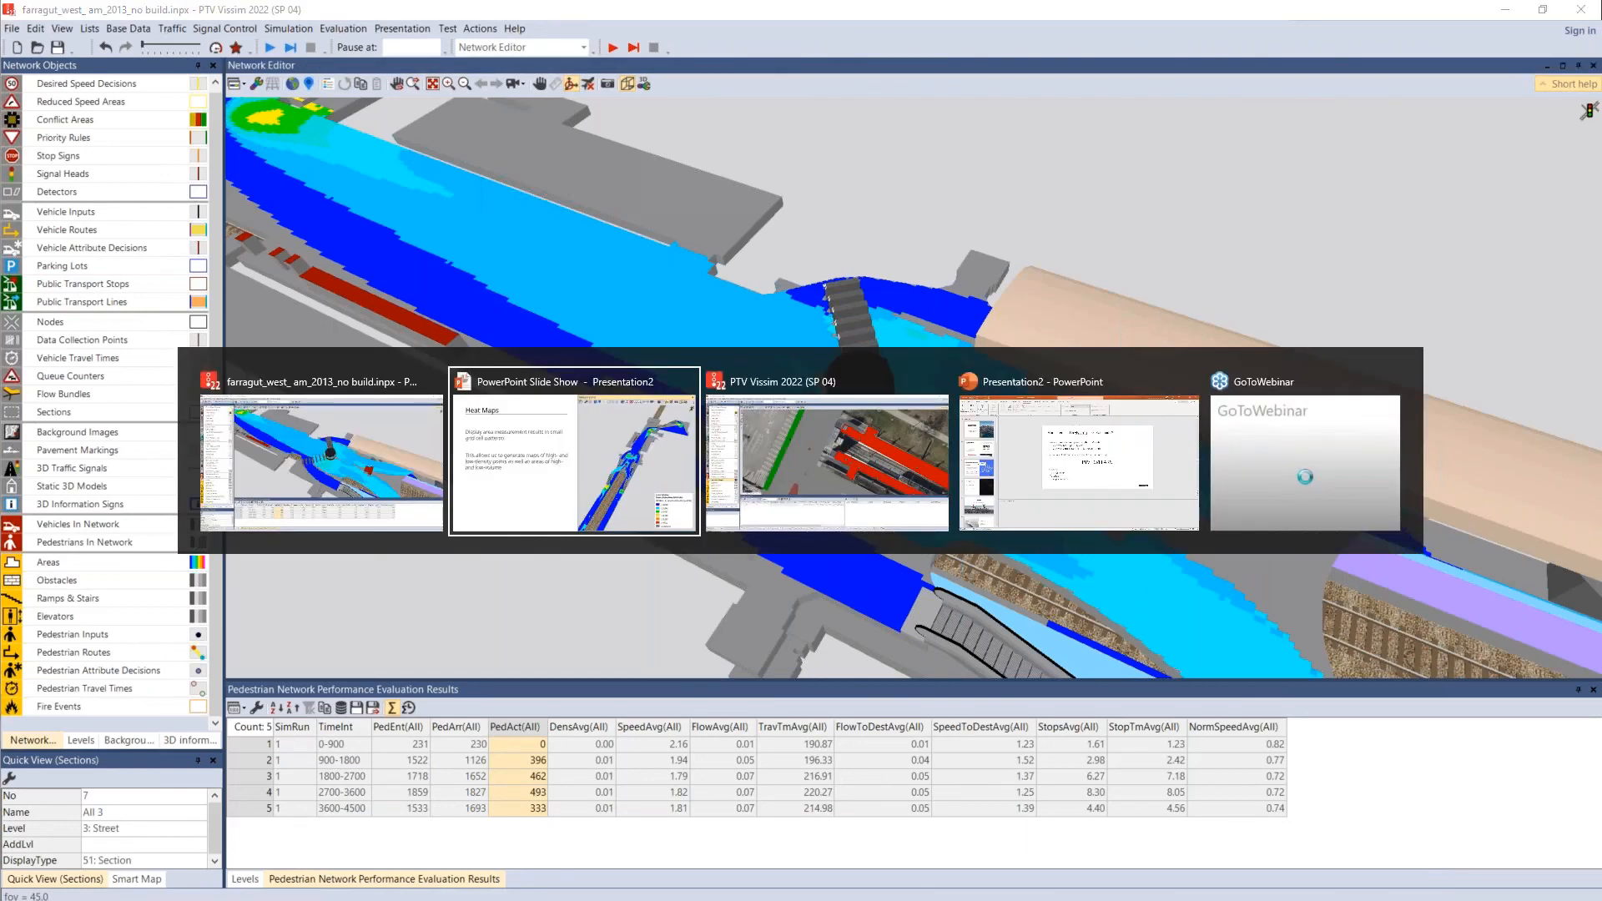